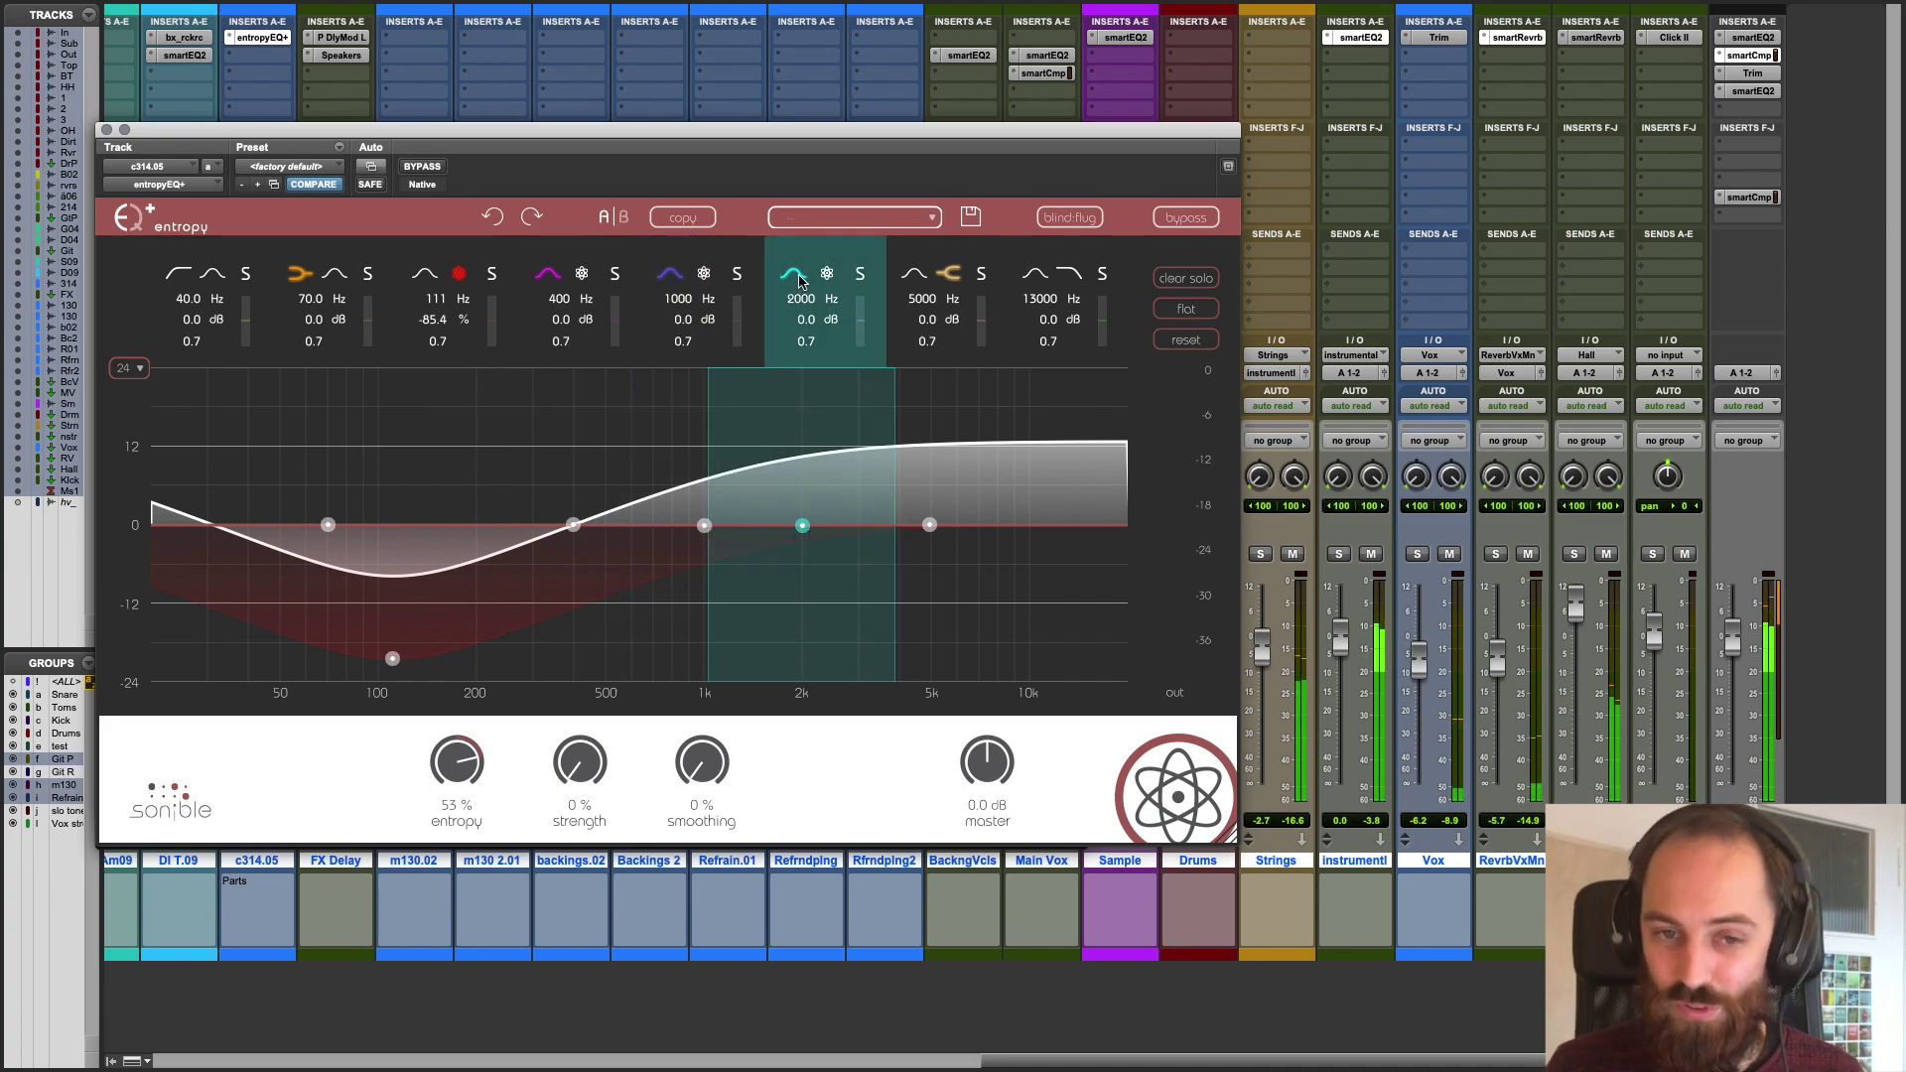
- In the c314.05 entropy EQ, set the 2 kHz entropy band to 3979 Hz and -59%, and boost the 1 kHz band by 12 dB with Q 1.2
drag(802, 526, 899, 617)
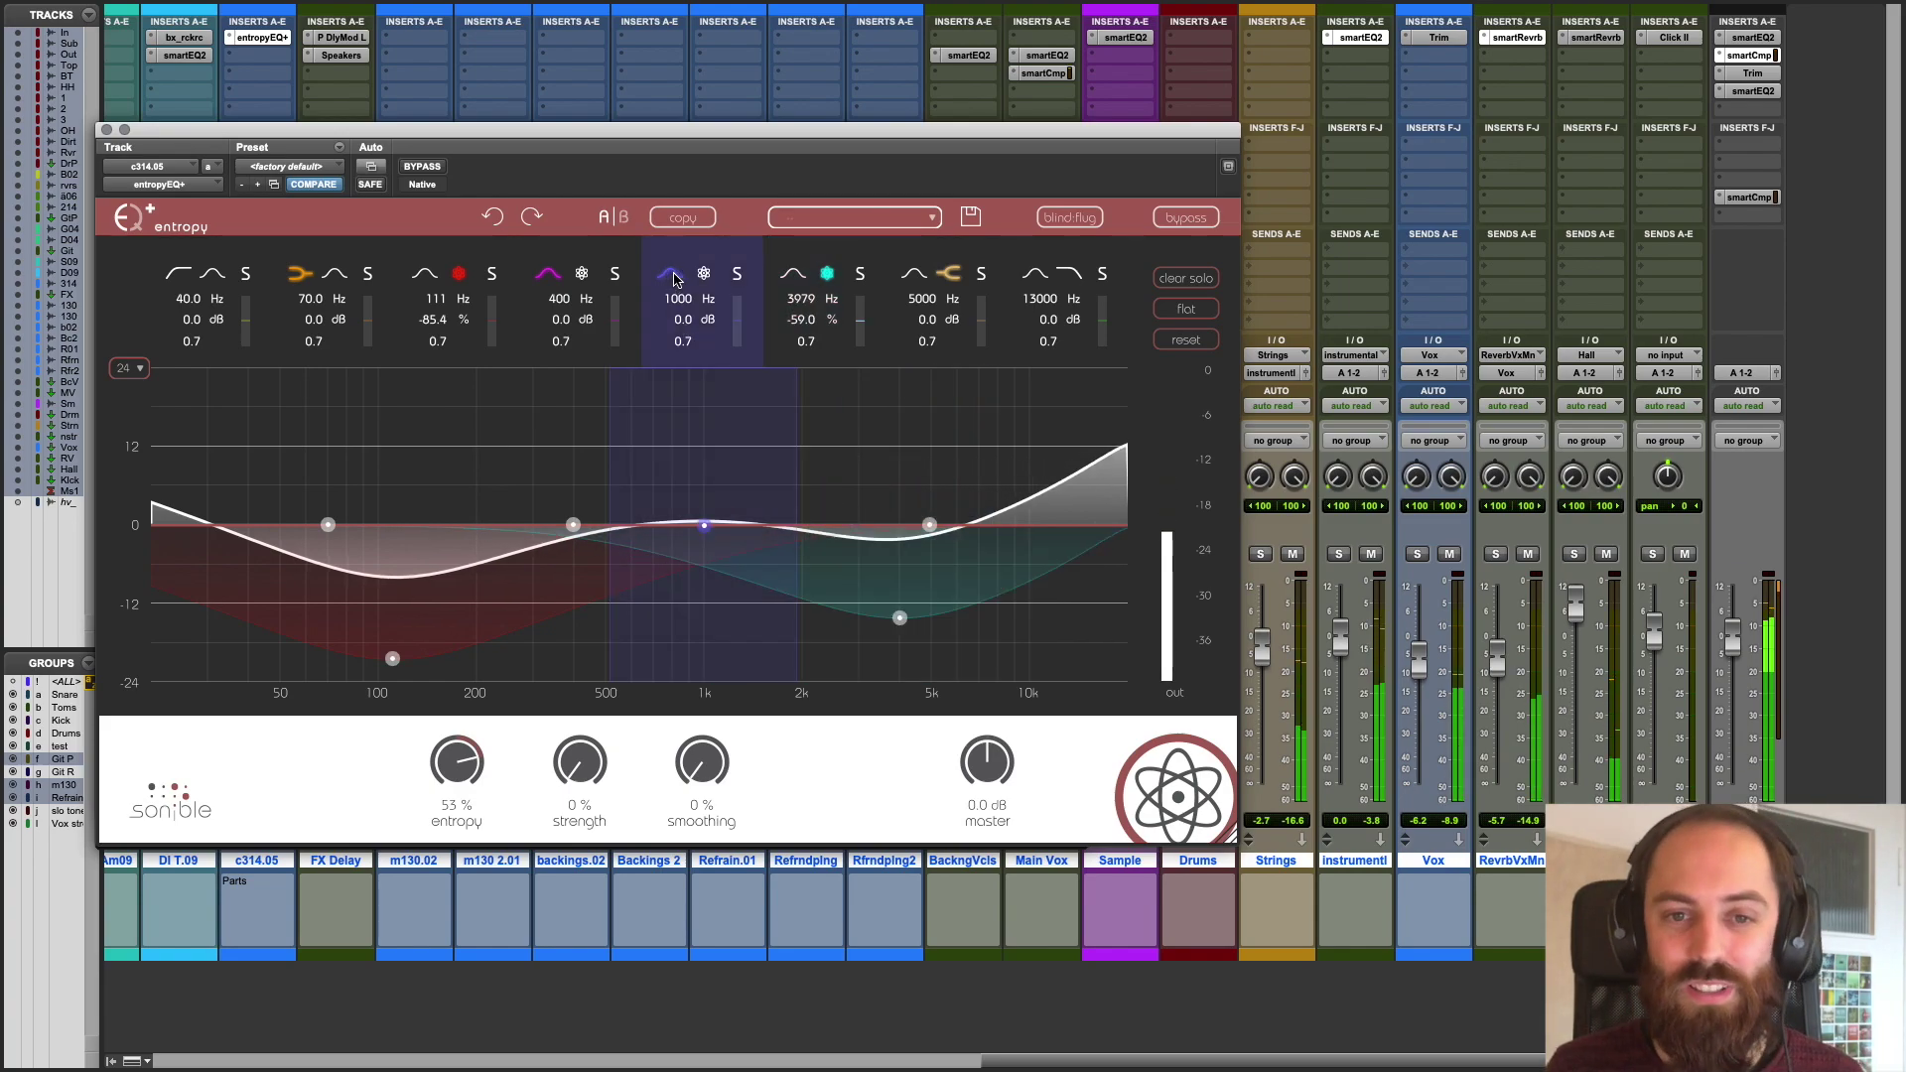
drag(704, 524, 704, 456)
scroll(704, 458, up, 3)
drag(704, 459, 704, 451)
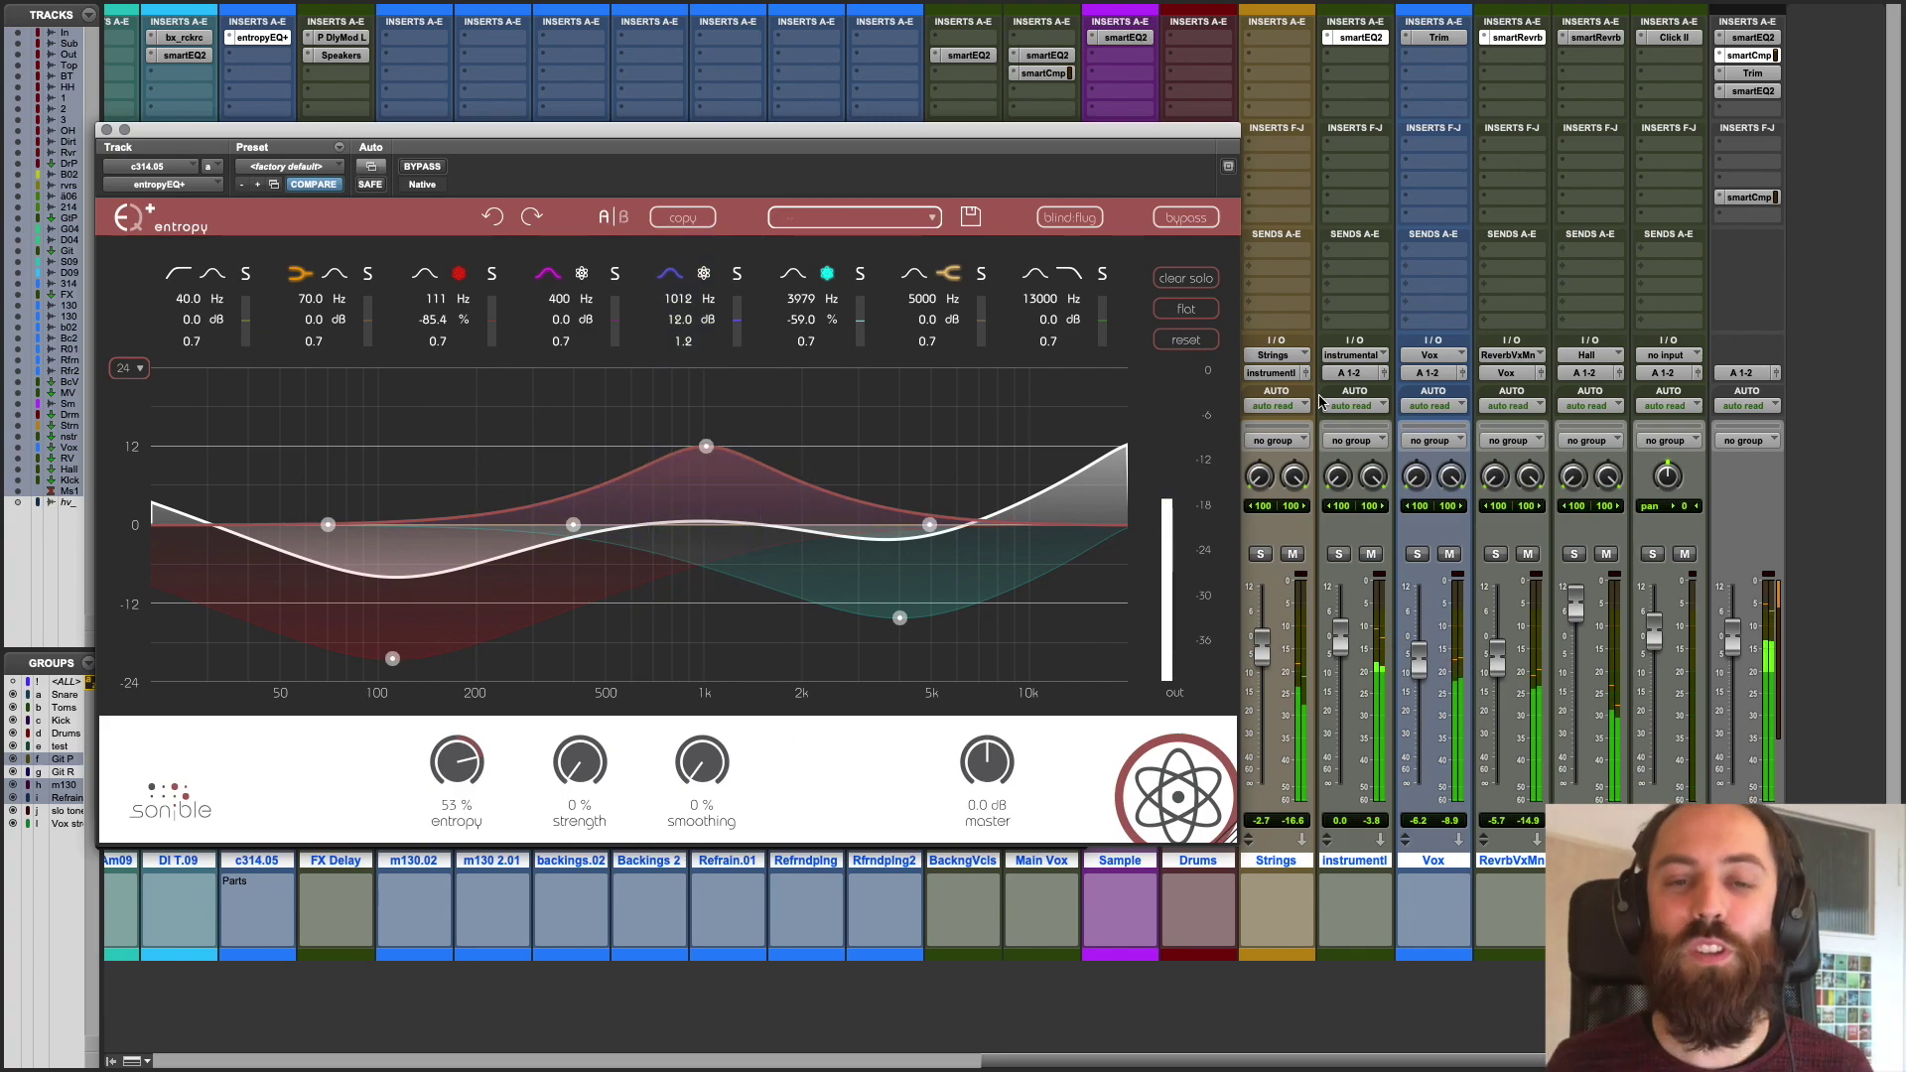
- In the Master 1 smart:comp, set the ratio to 2.0:1 and the threshold to about -30.3 dB
click(1755, 56)
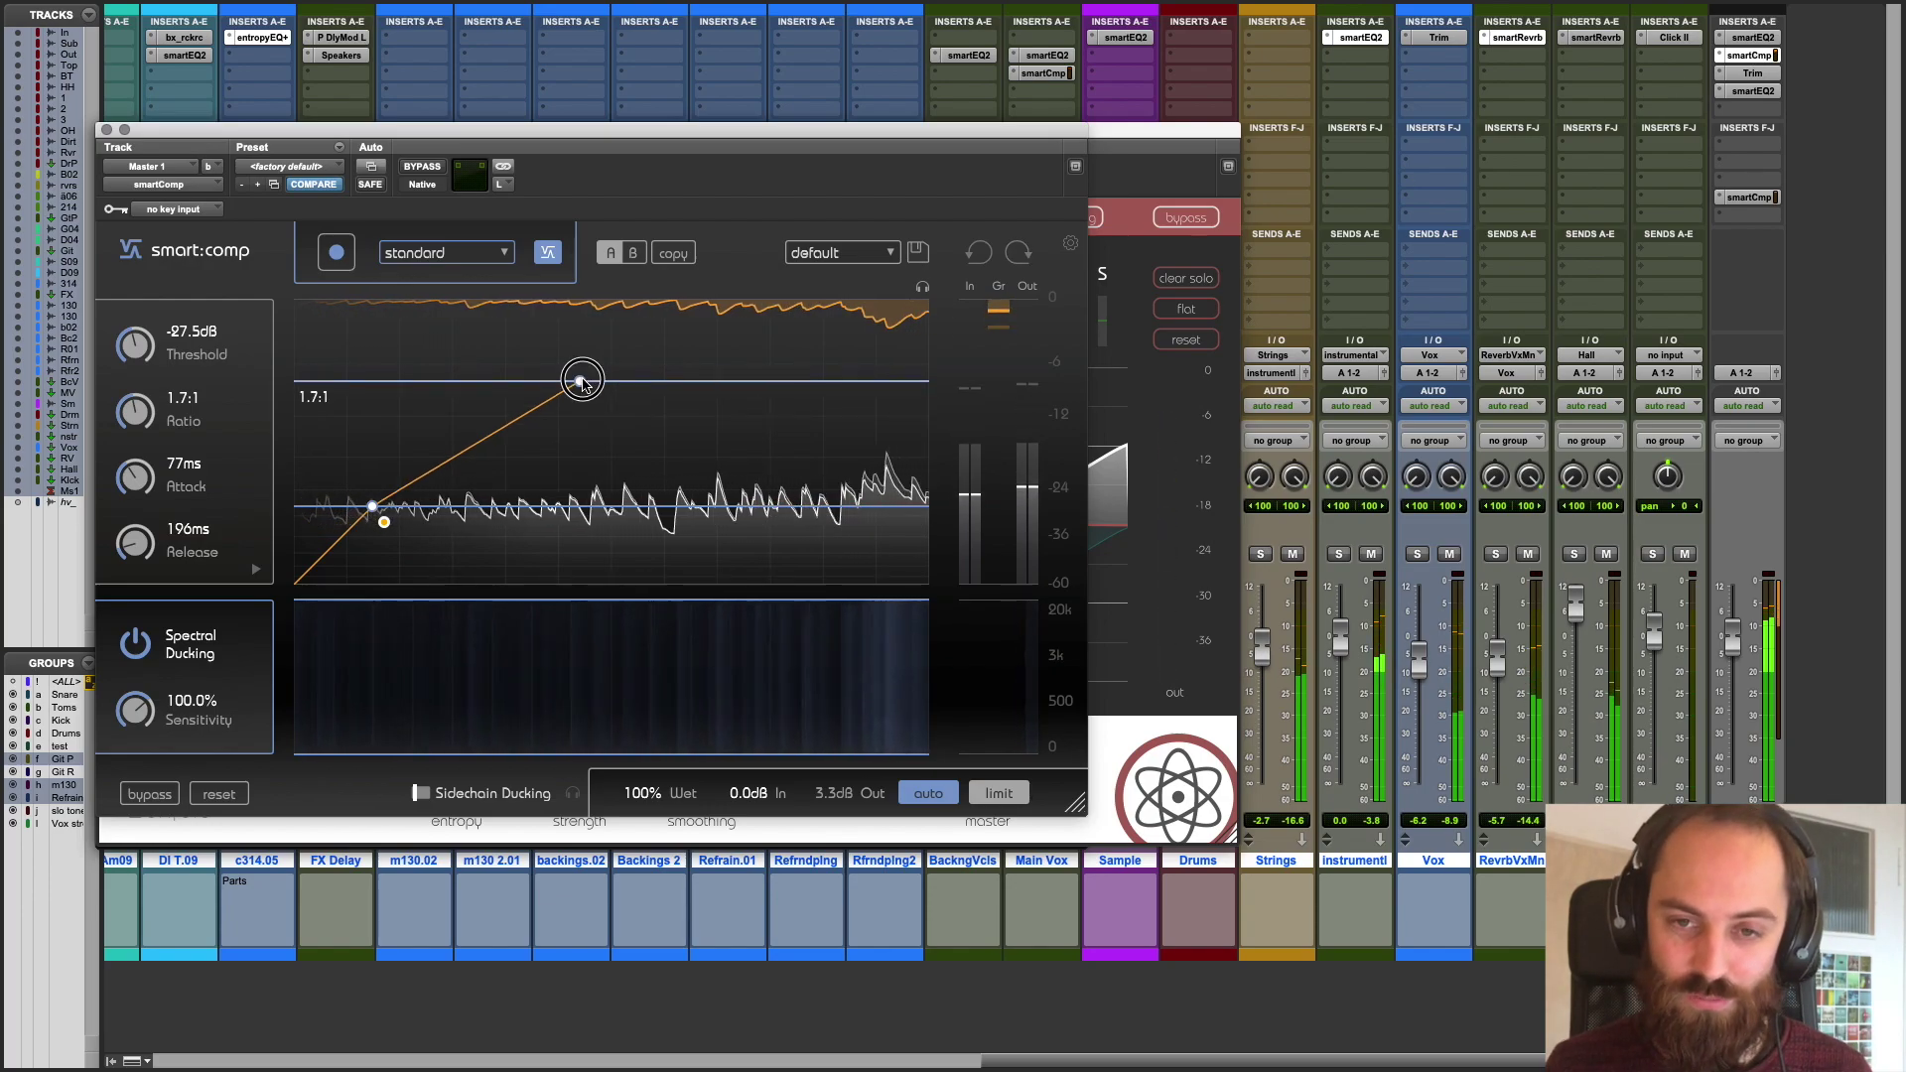
drag(582, 388, 585, 409)
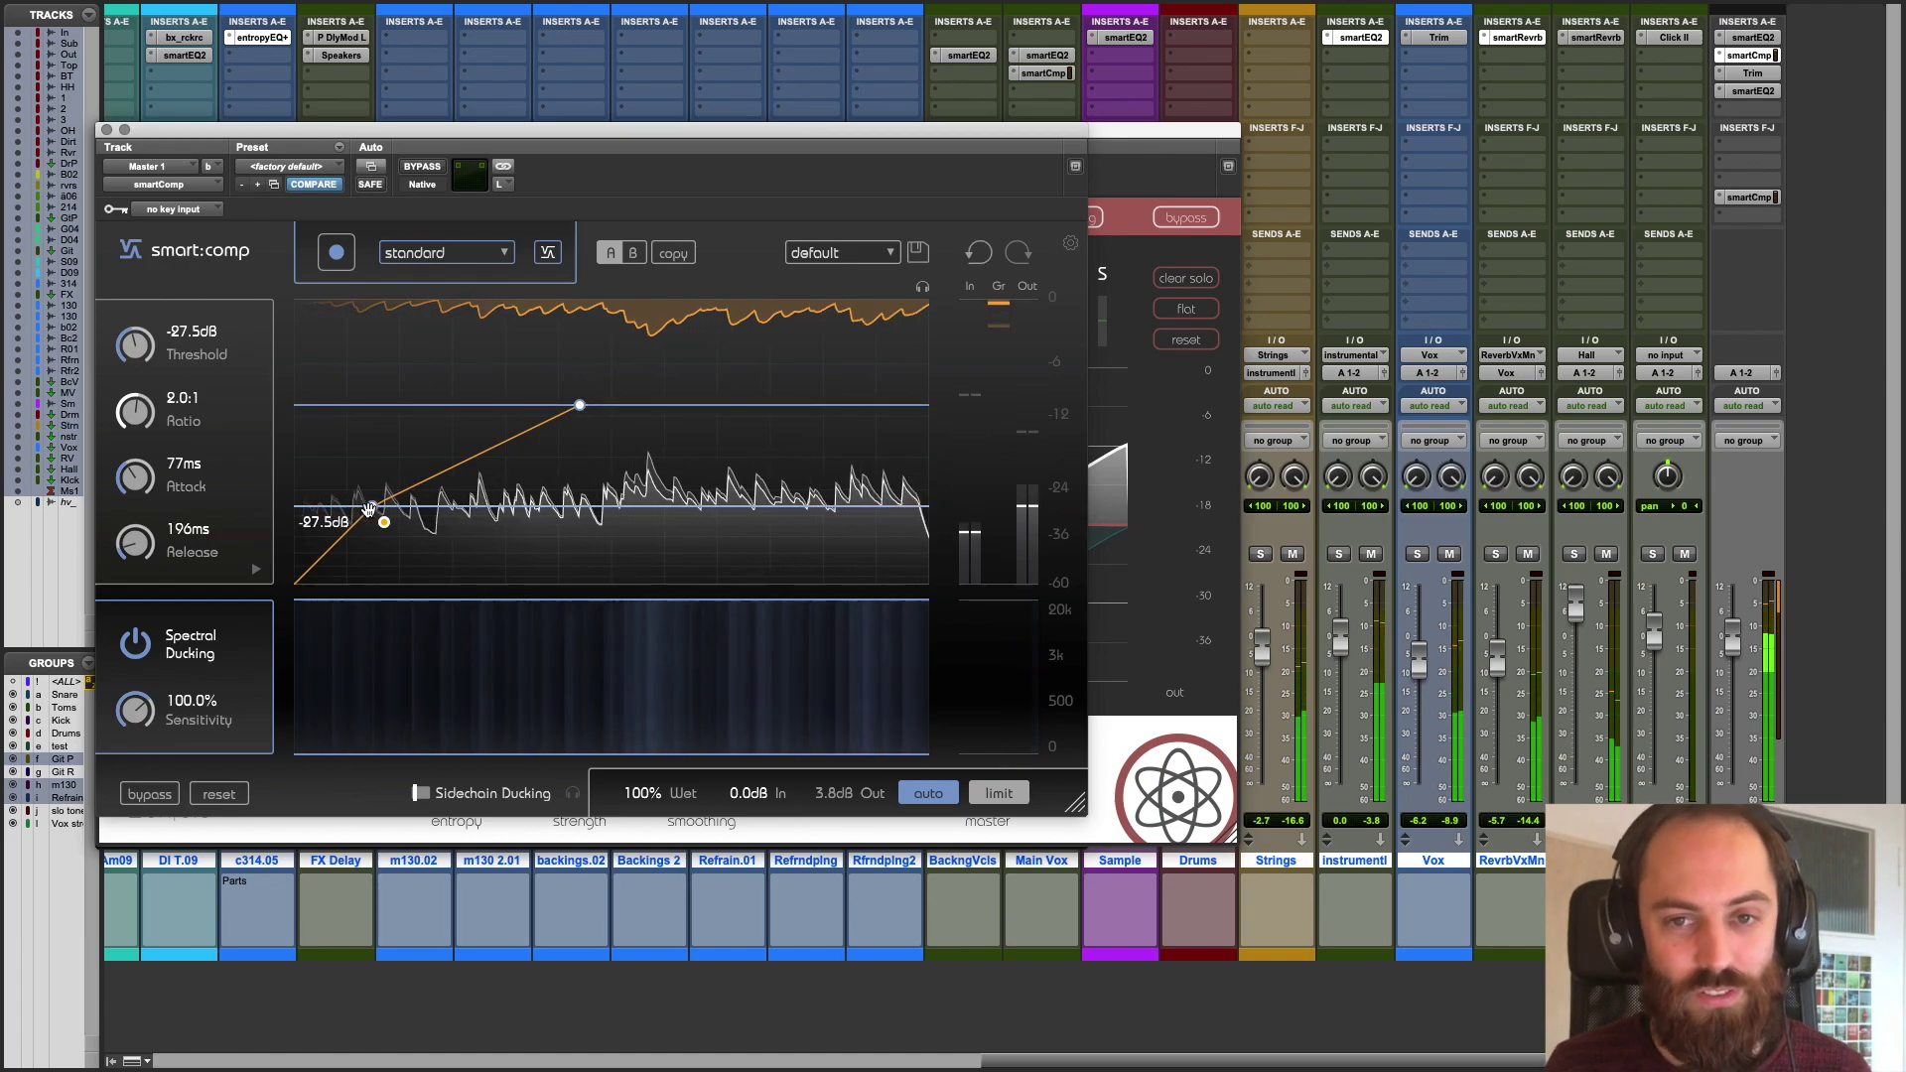
drag(372, 508, 373, 532)
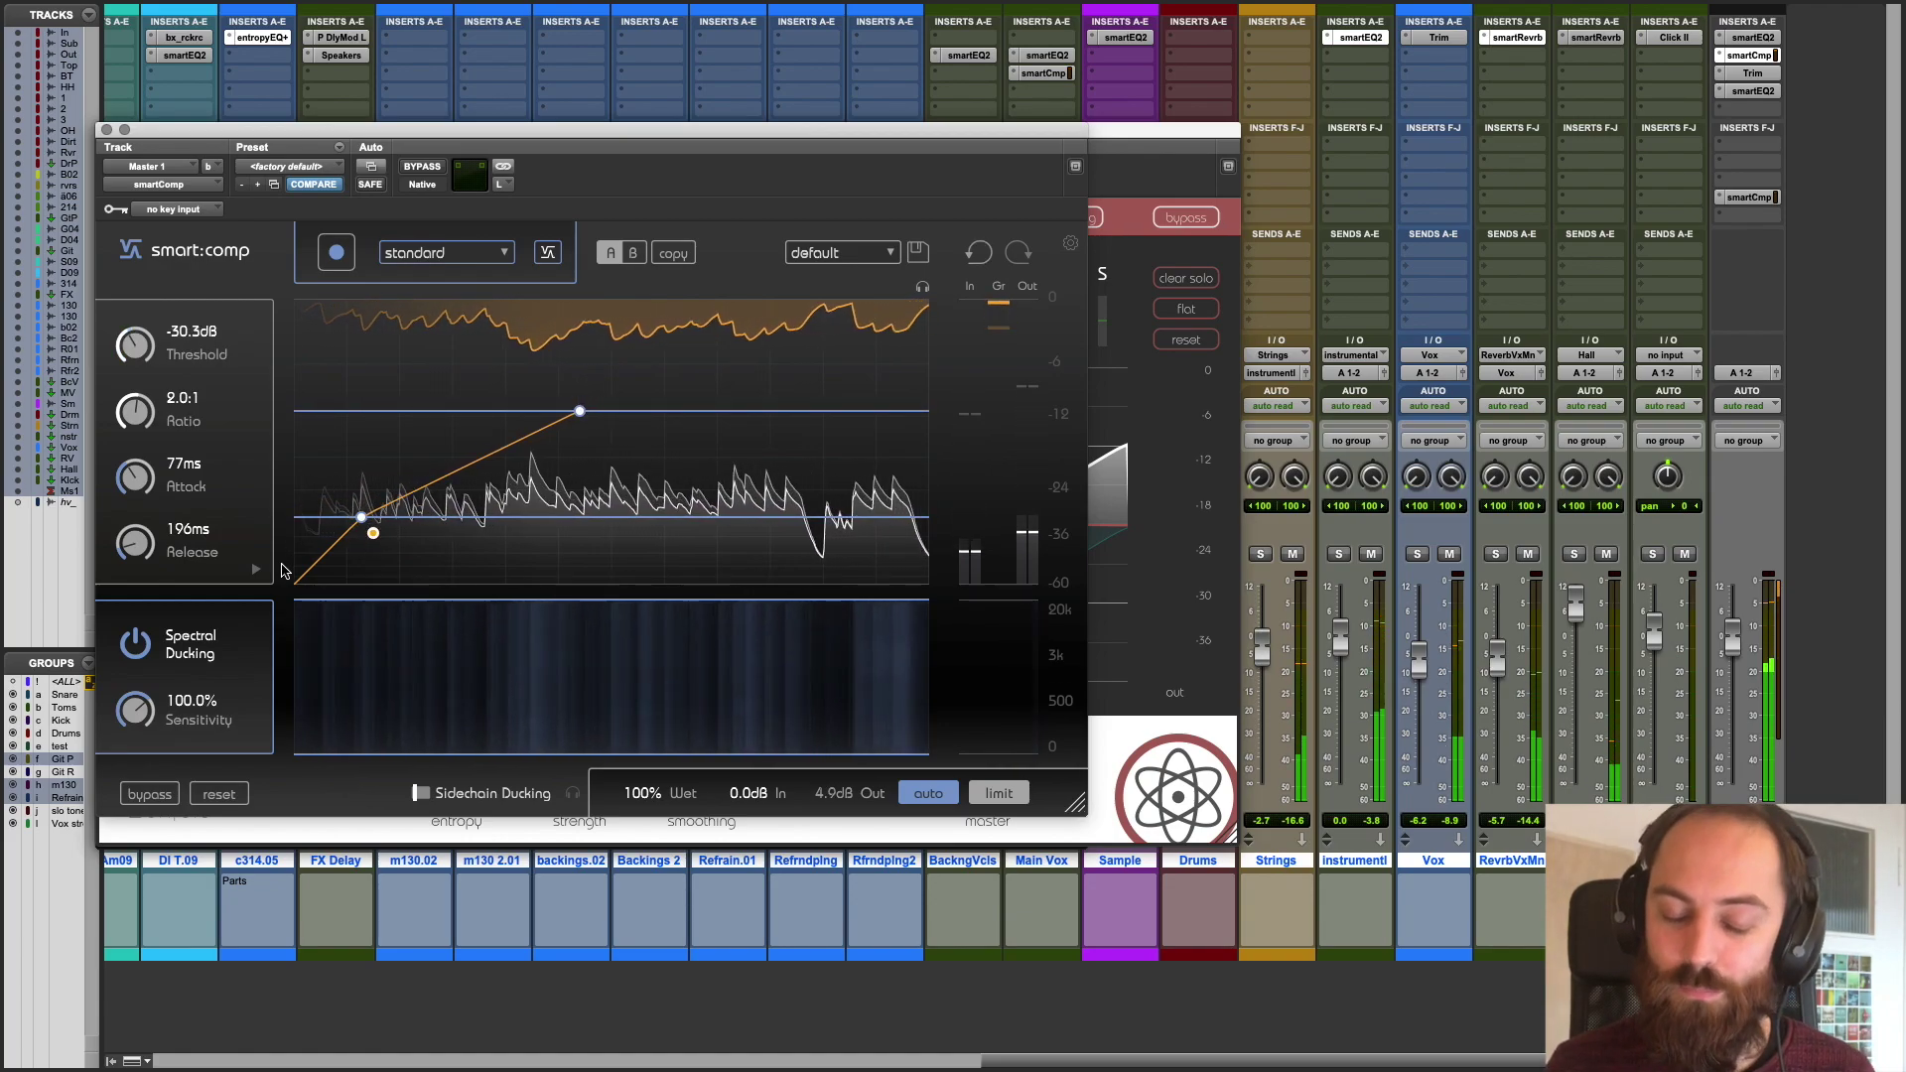
- Shape the compressor's attack and release curves with a release of about 683 ms, and set Spectral Ducking sensitivity to about 63.9%
click(255, 569)
drag(188, 437, 193, 410)
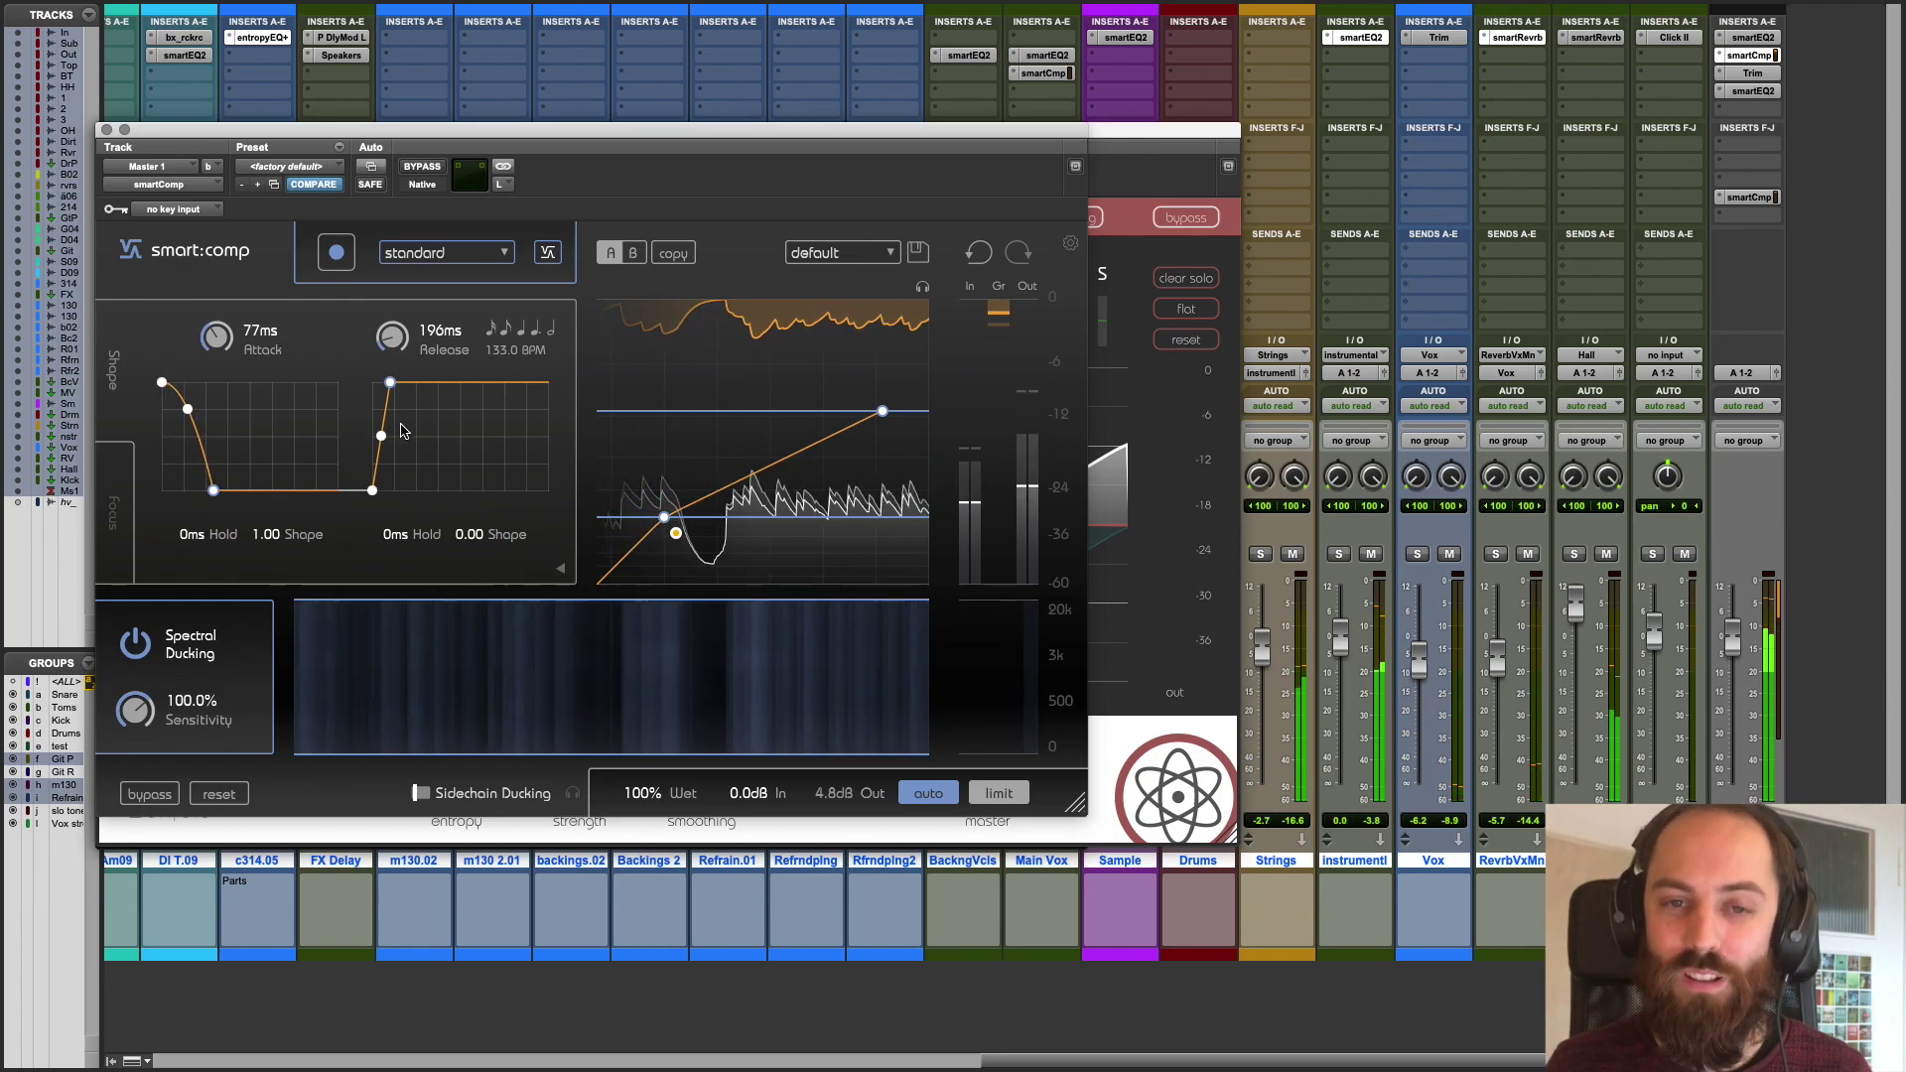
drag(382, 436, 433, 397)
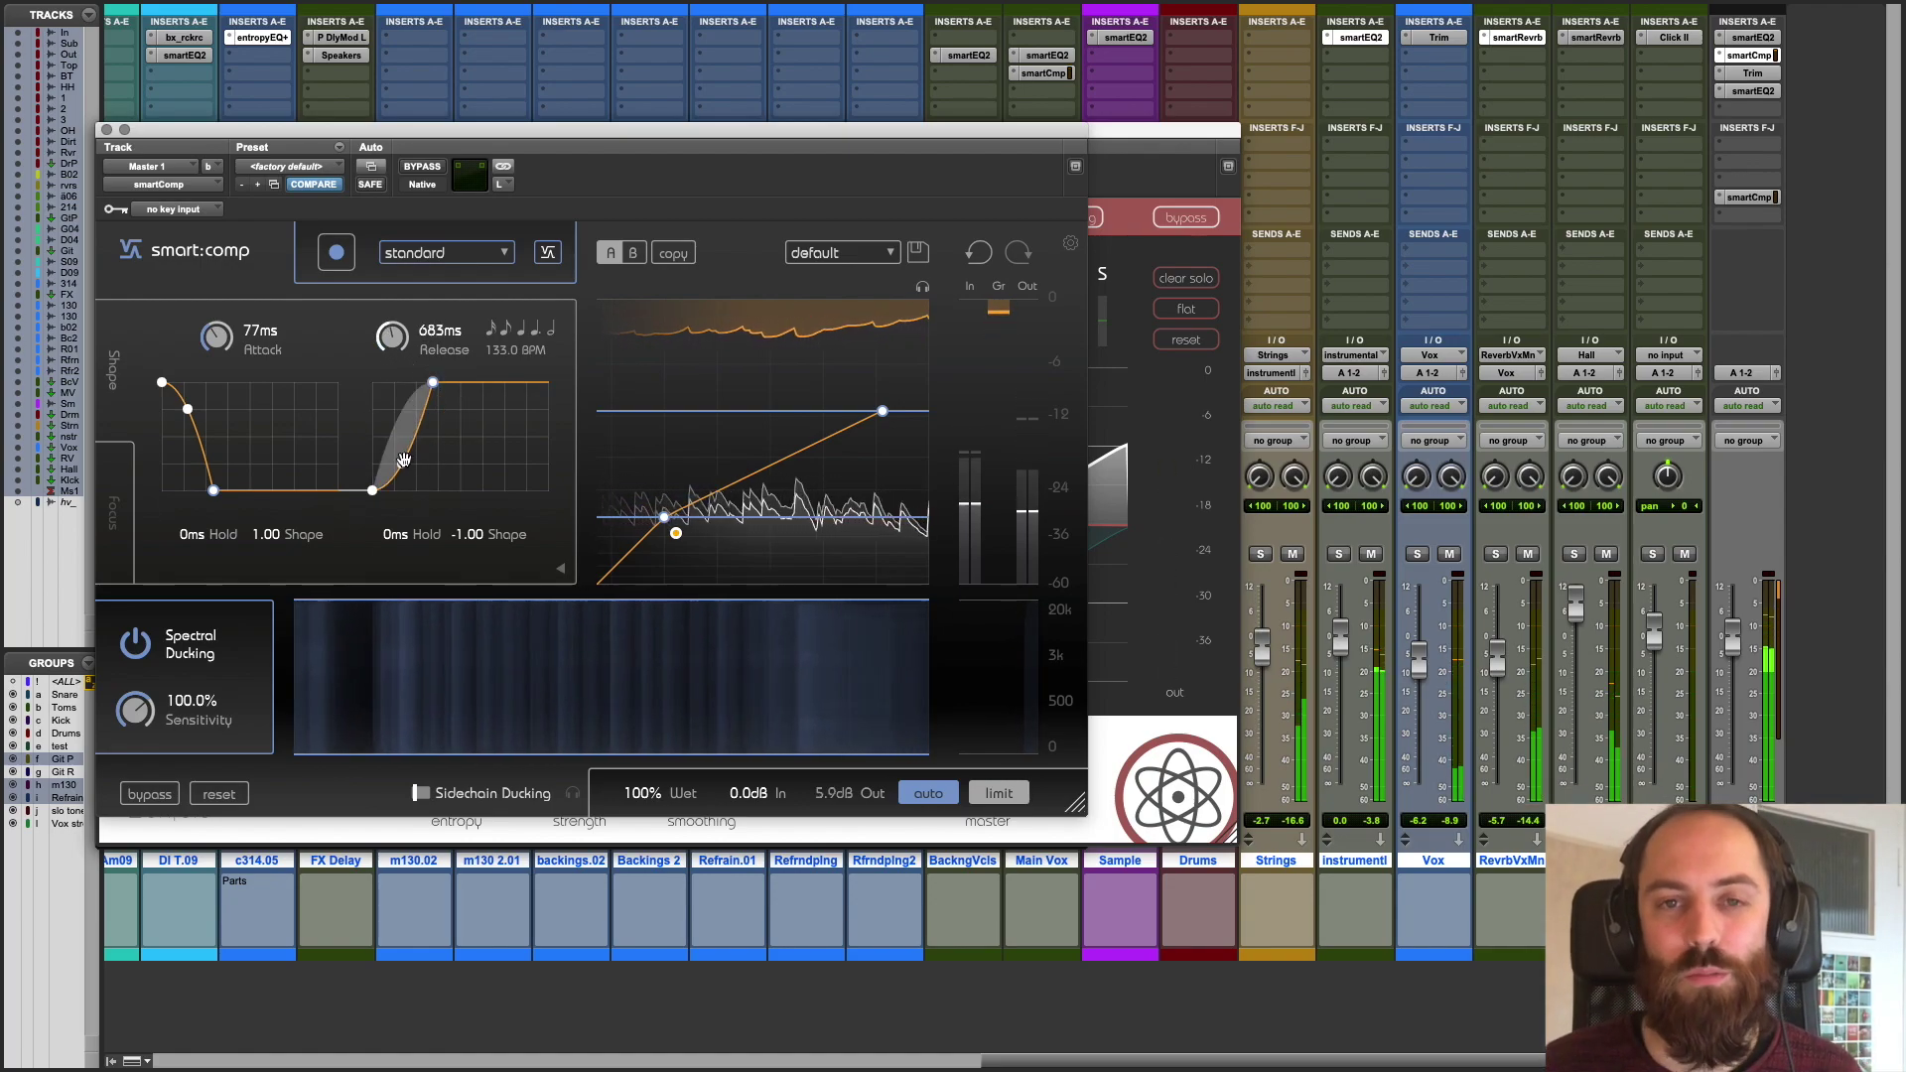
drag(414, 454, 422, 456)
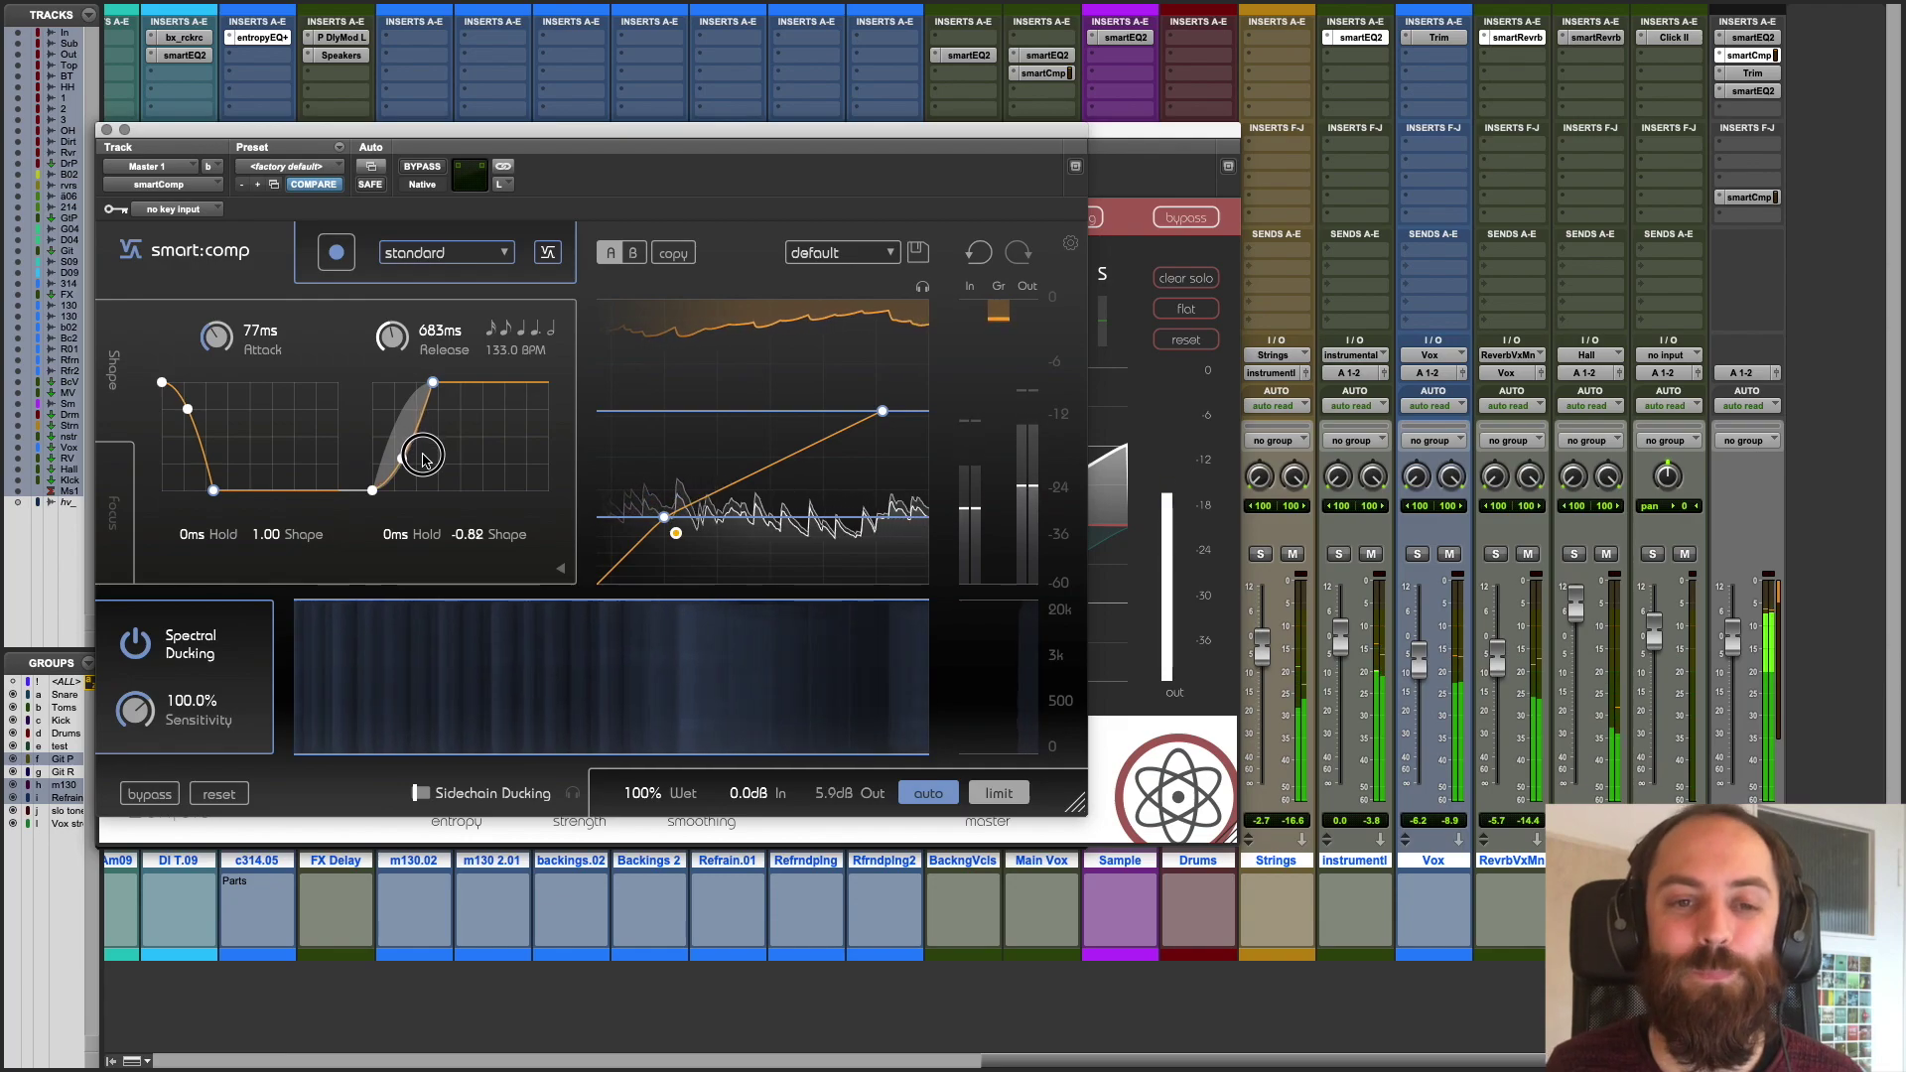
click(562, 567)
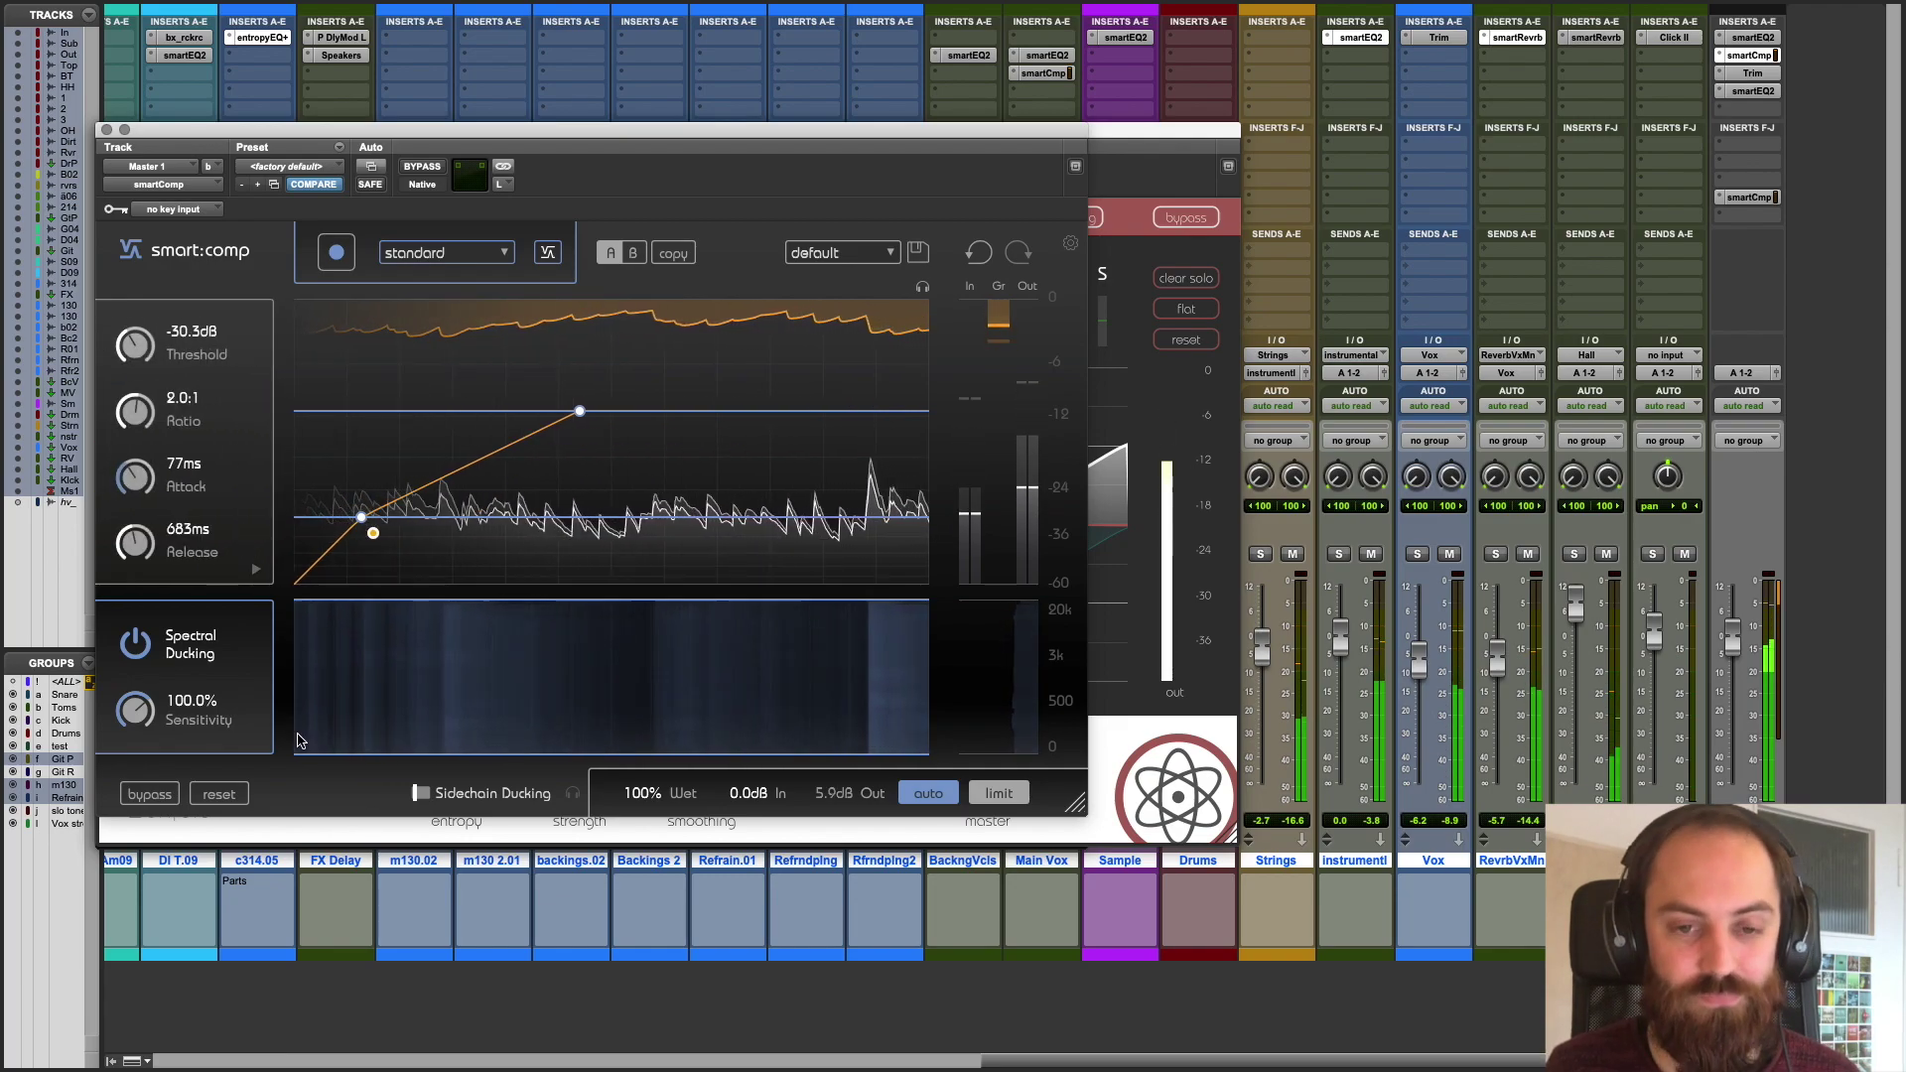
drag(136, 711, 136, 772)
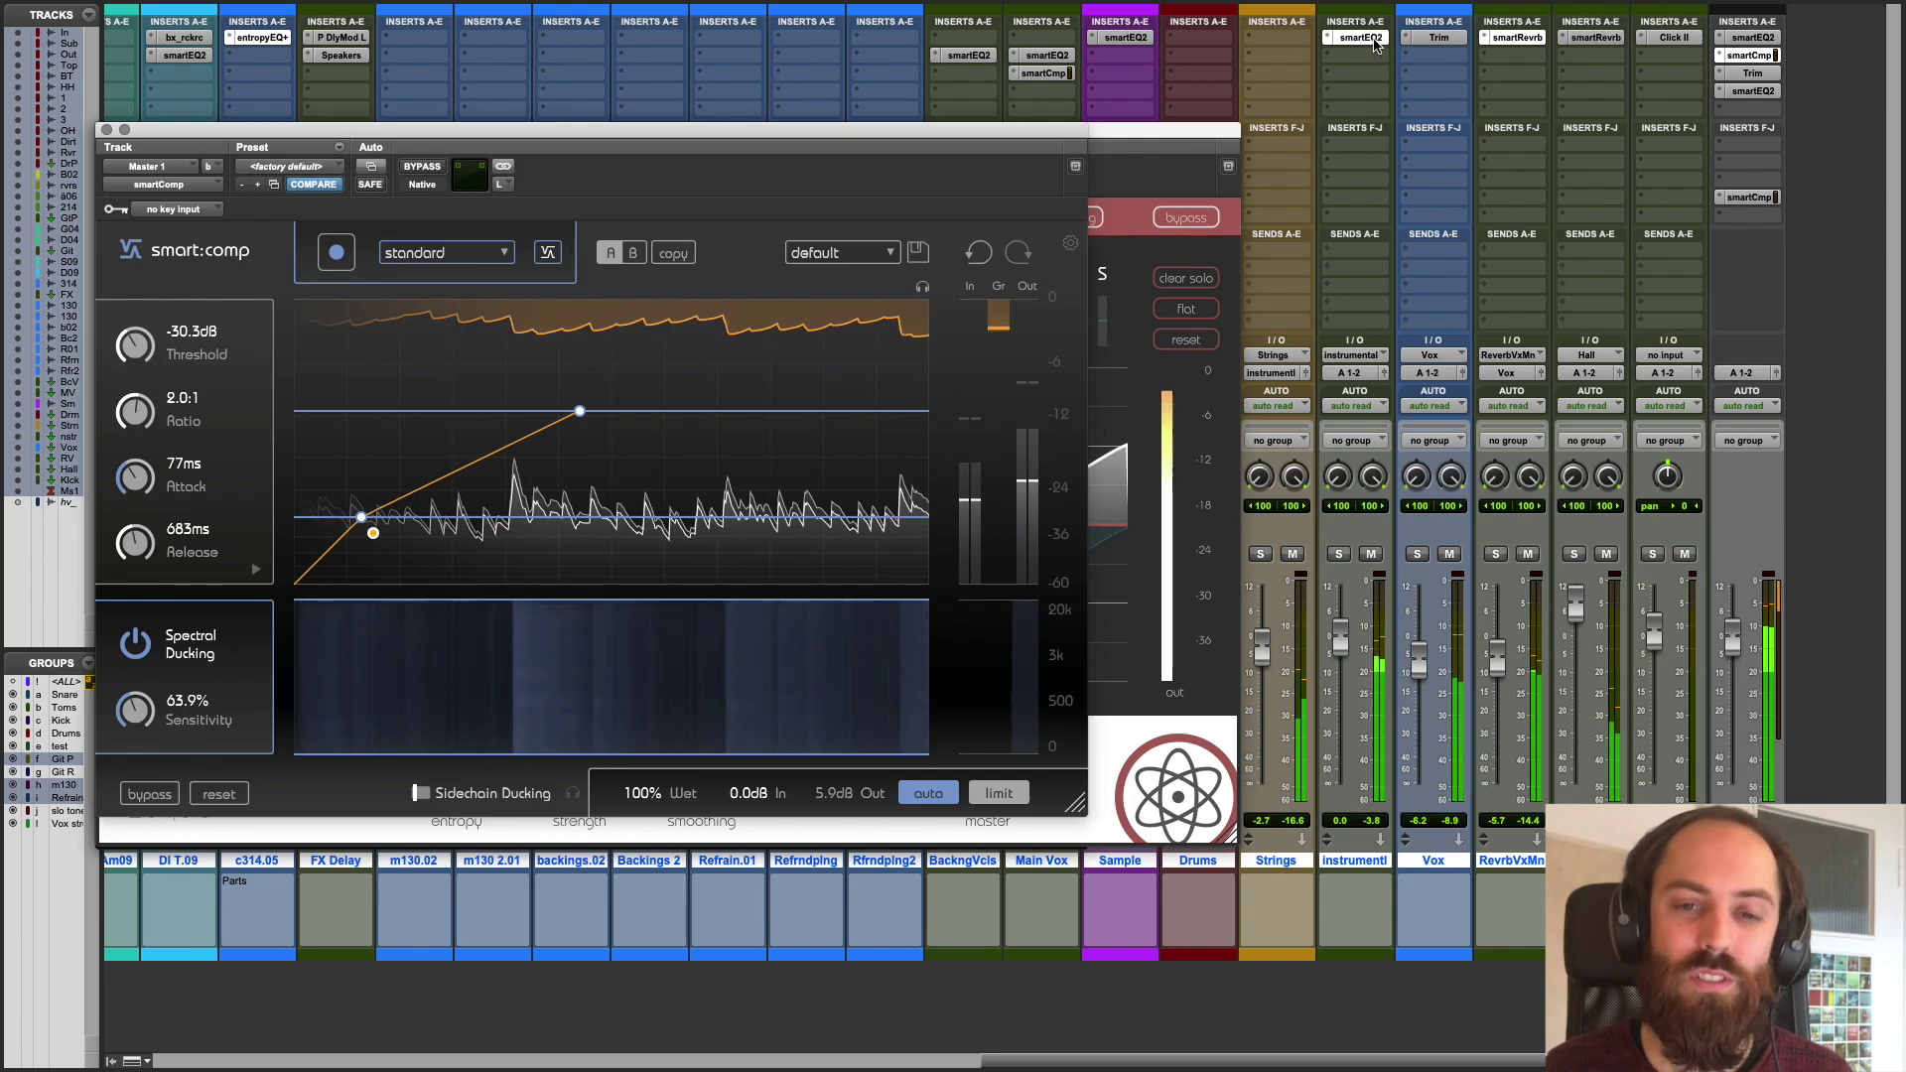
- In the Reverb Vox Main smart:reverb, shorten the boundary at 200 Hz slightly and extend the boundary above 2 kHz to about 5.3 seconds
click(1516, 39)
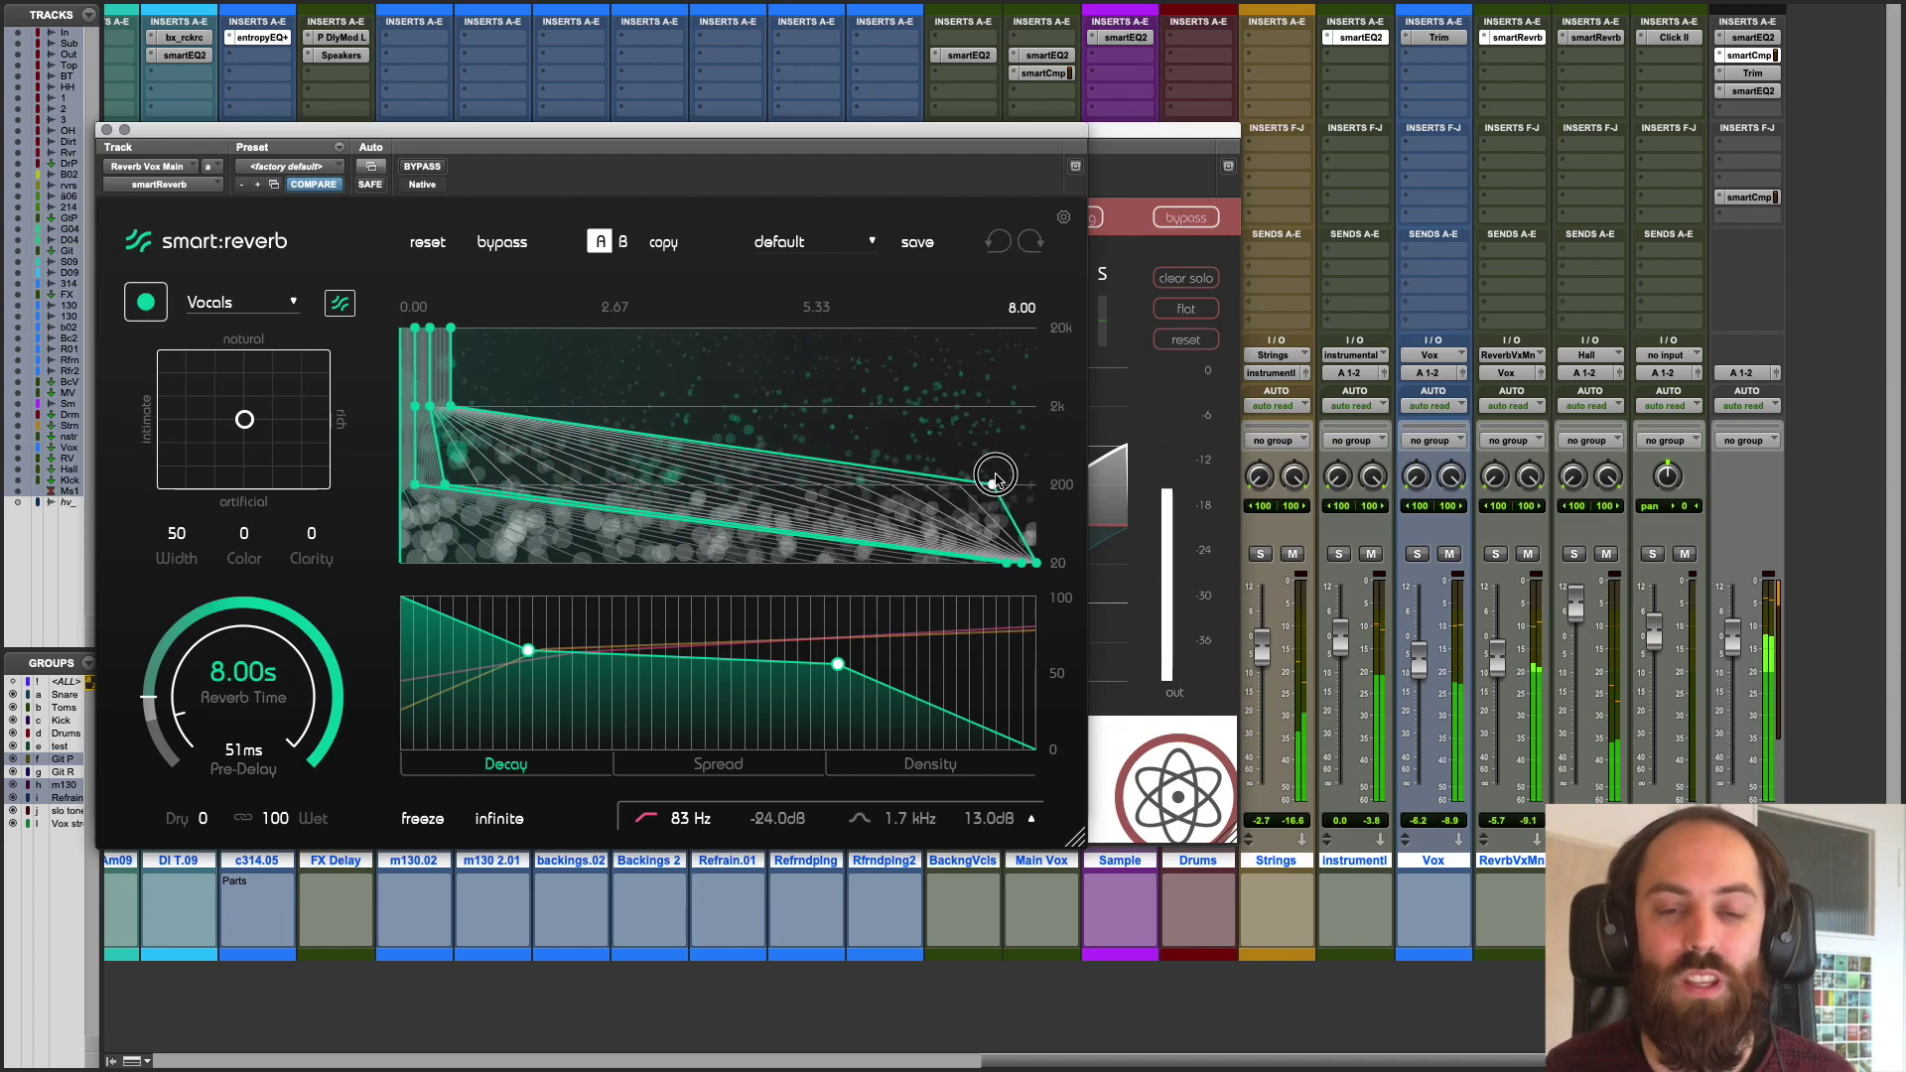
drag(997, 483, 961, 483)
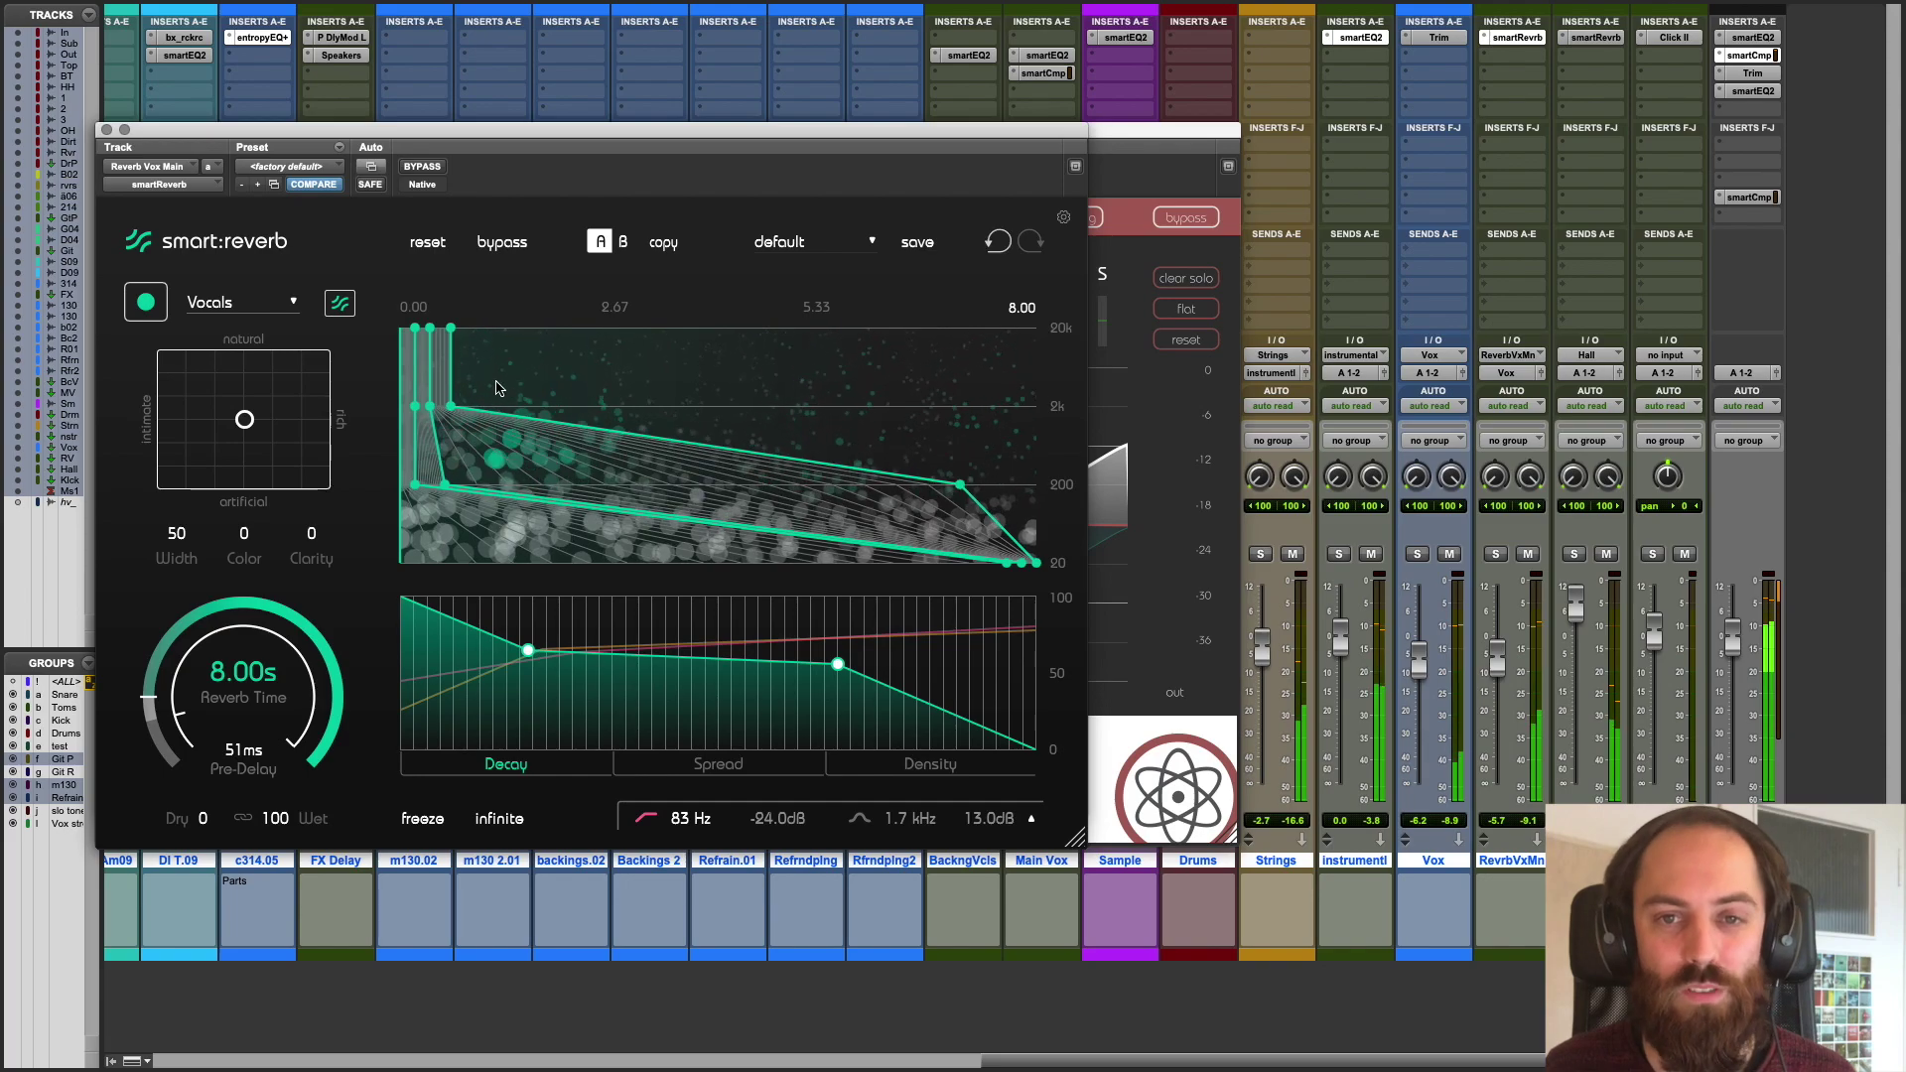
drag(461, 359, 492, 360)
drag(633, 371, 831, 381)
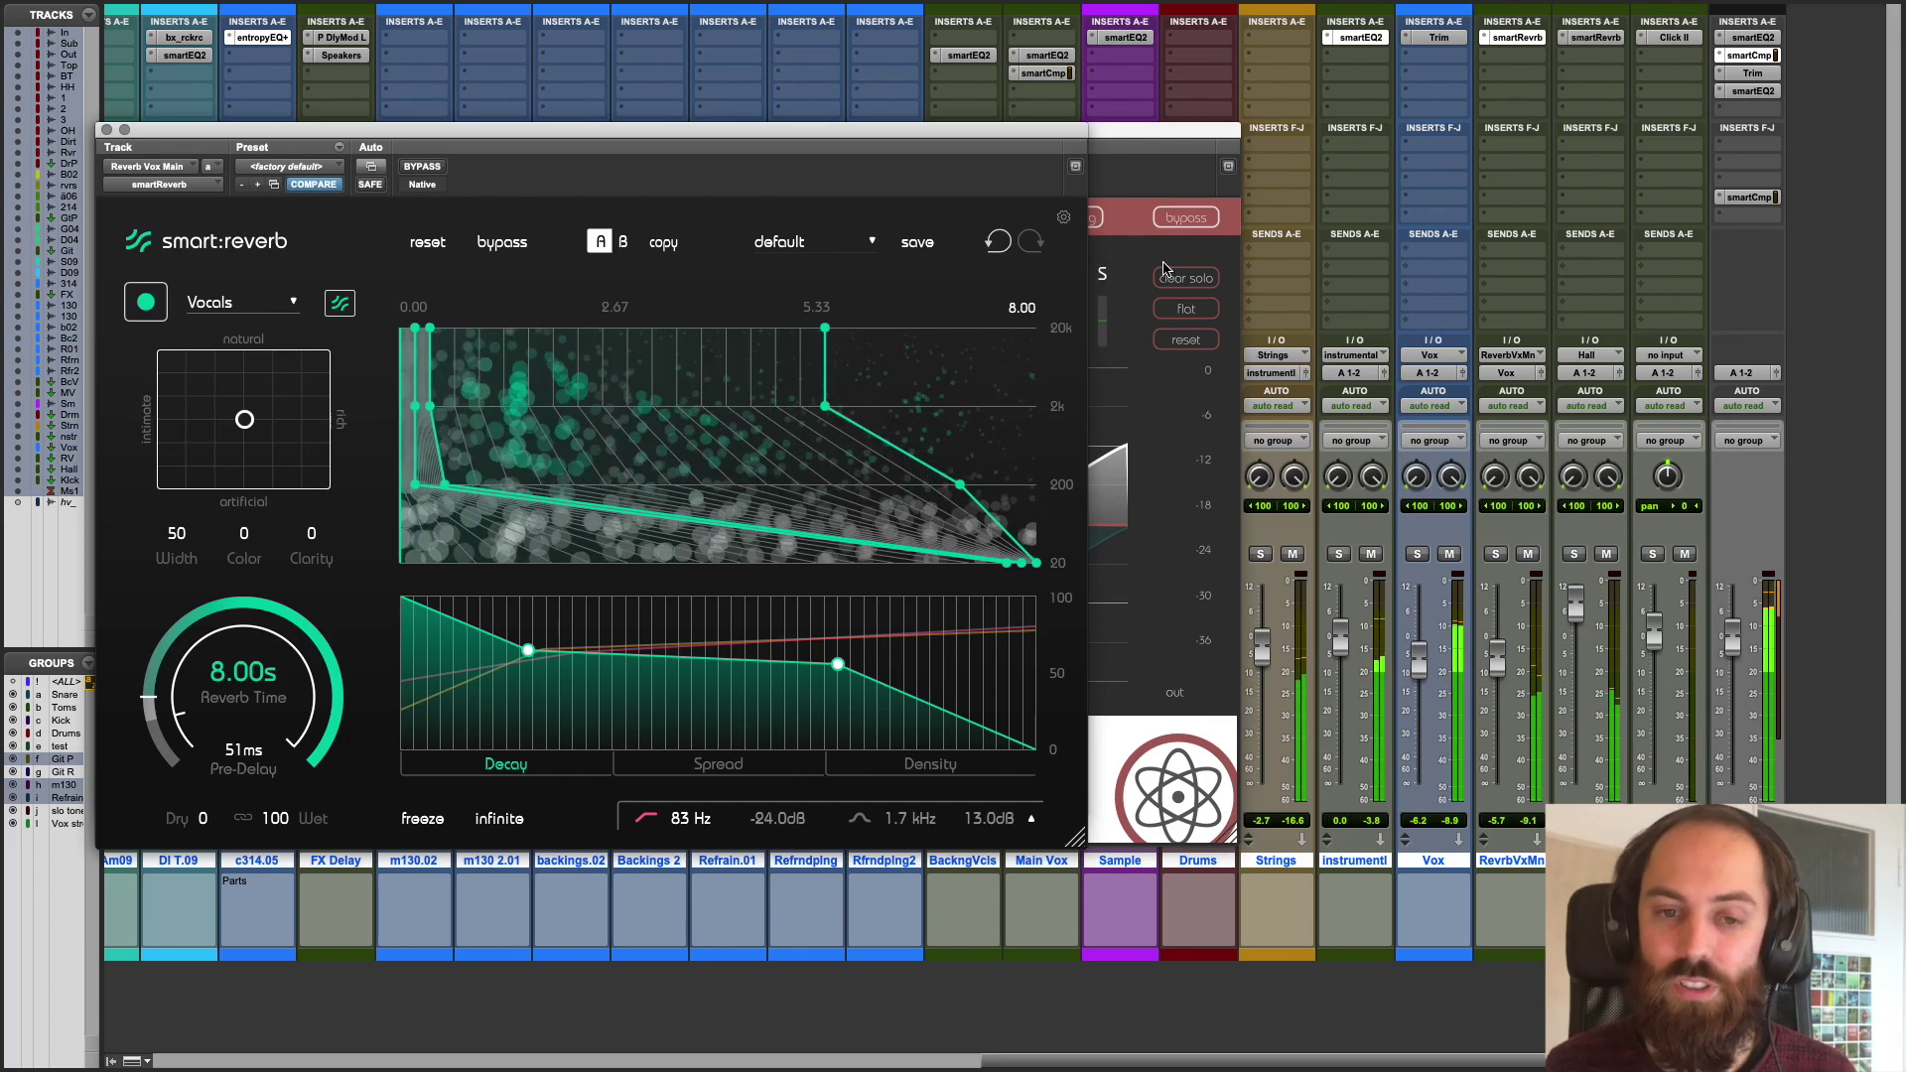
- In the Instrumental smartEQ2, set the smart filter to 68% at about 2065 Hz with a lower range limit, and show the pre analyzer
click(1364, 39)
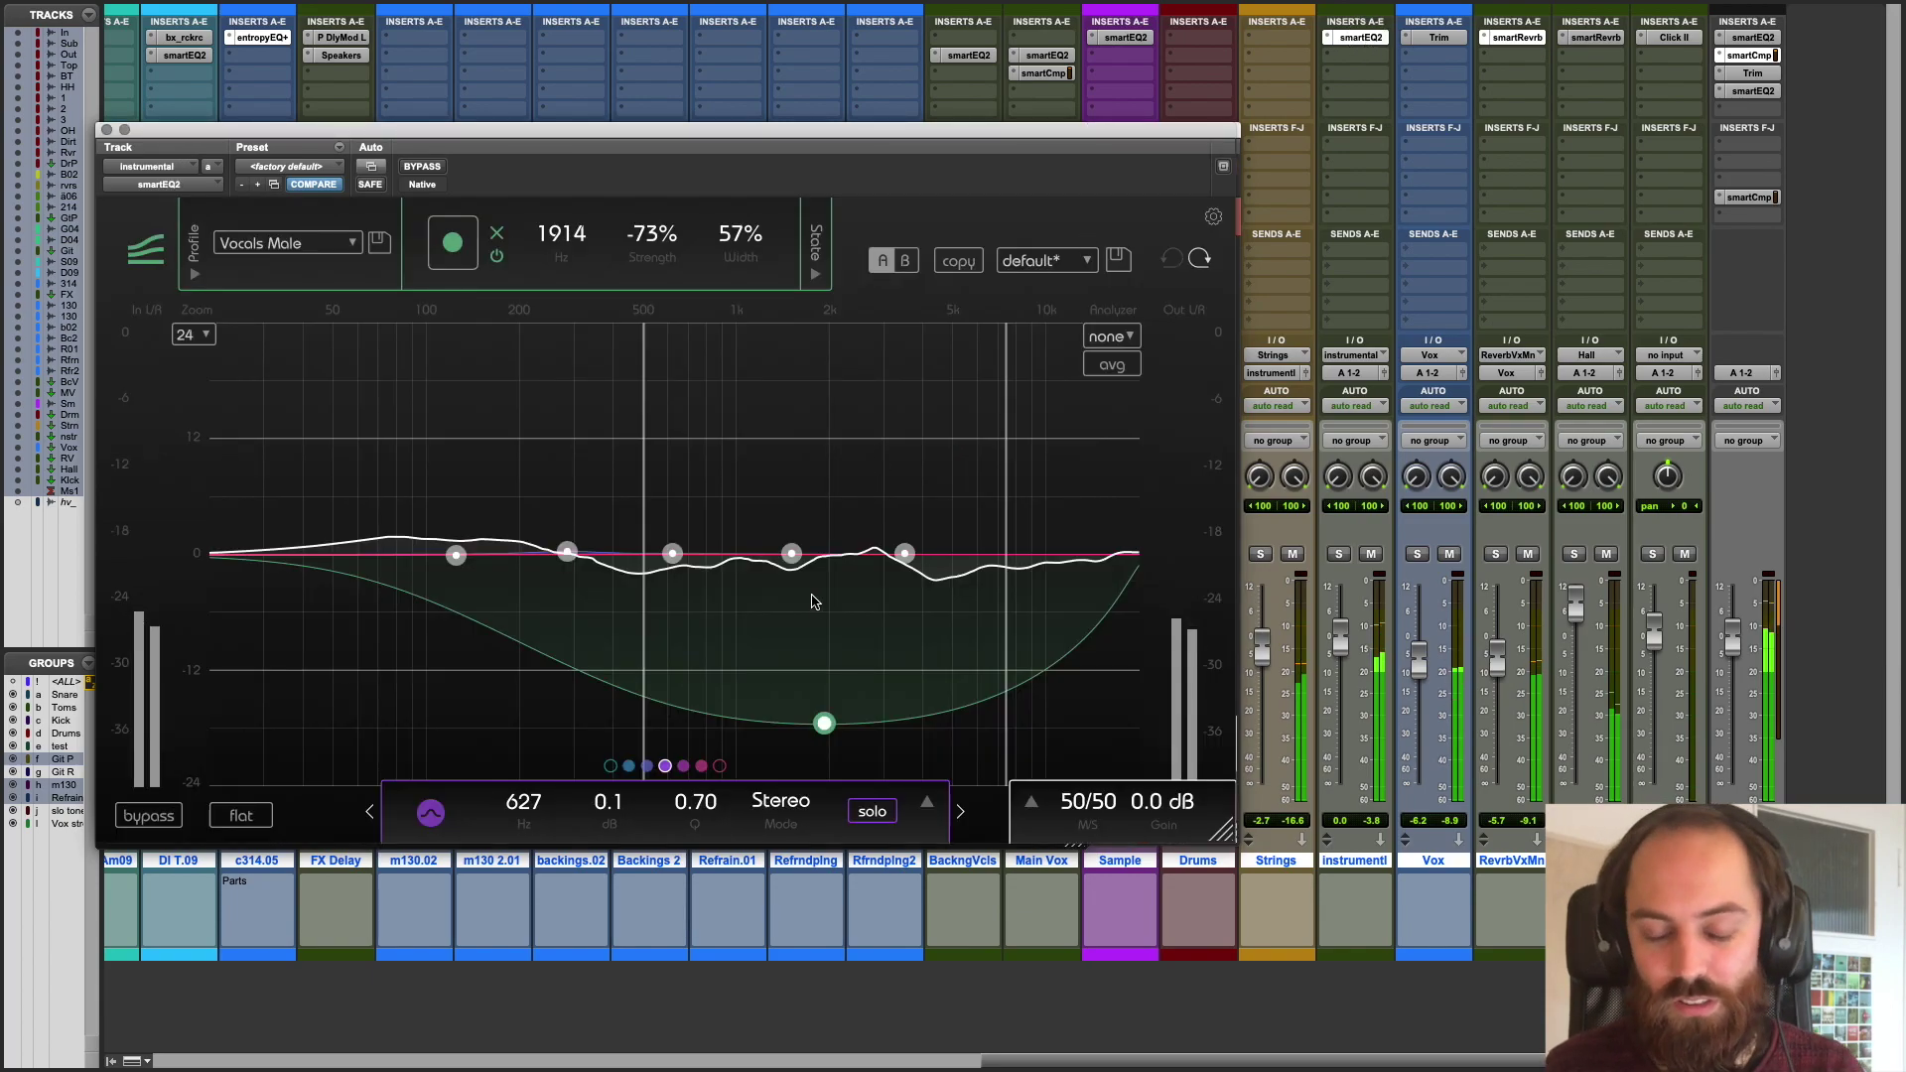
drag(826, 724, 833, 409)
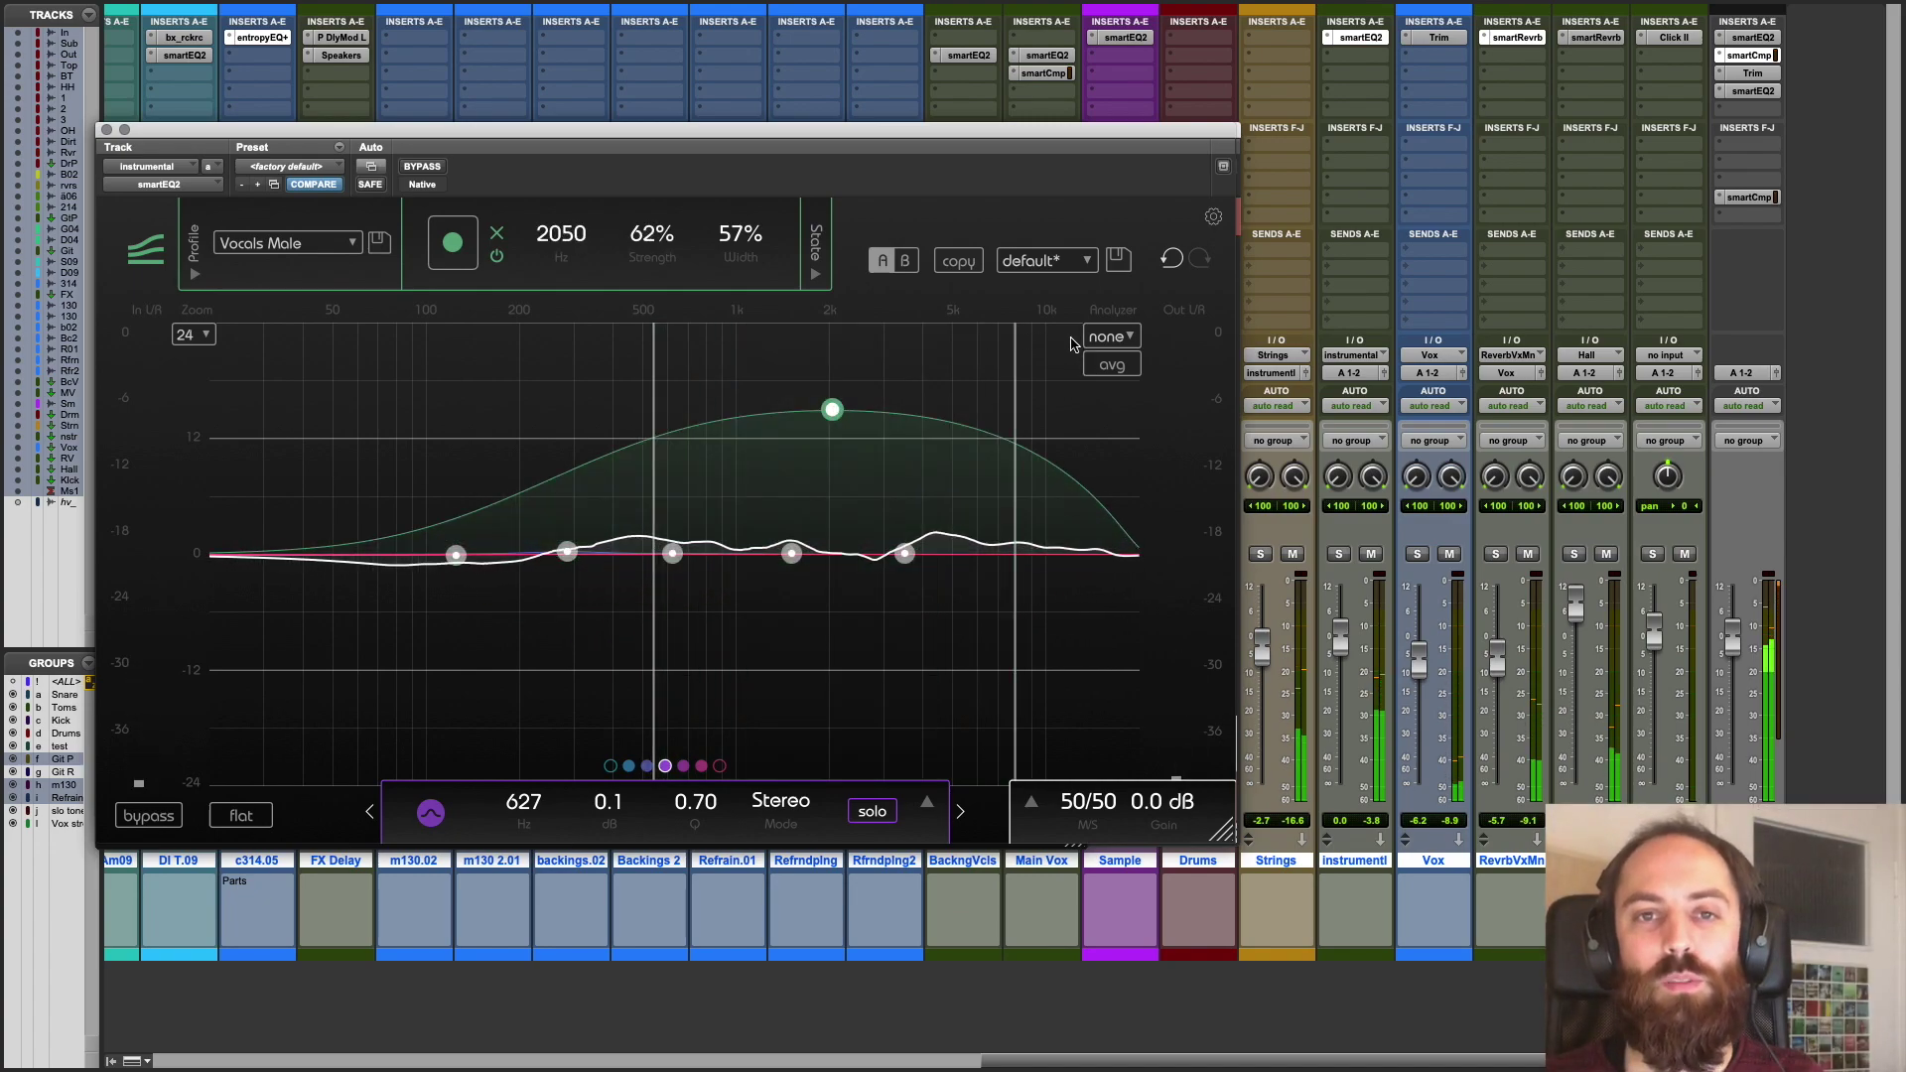
click(1097, 338)
click(1112, 398)
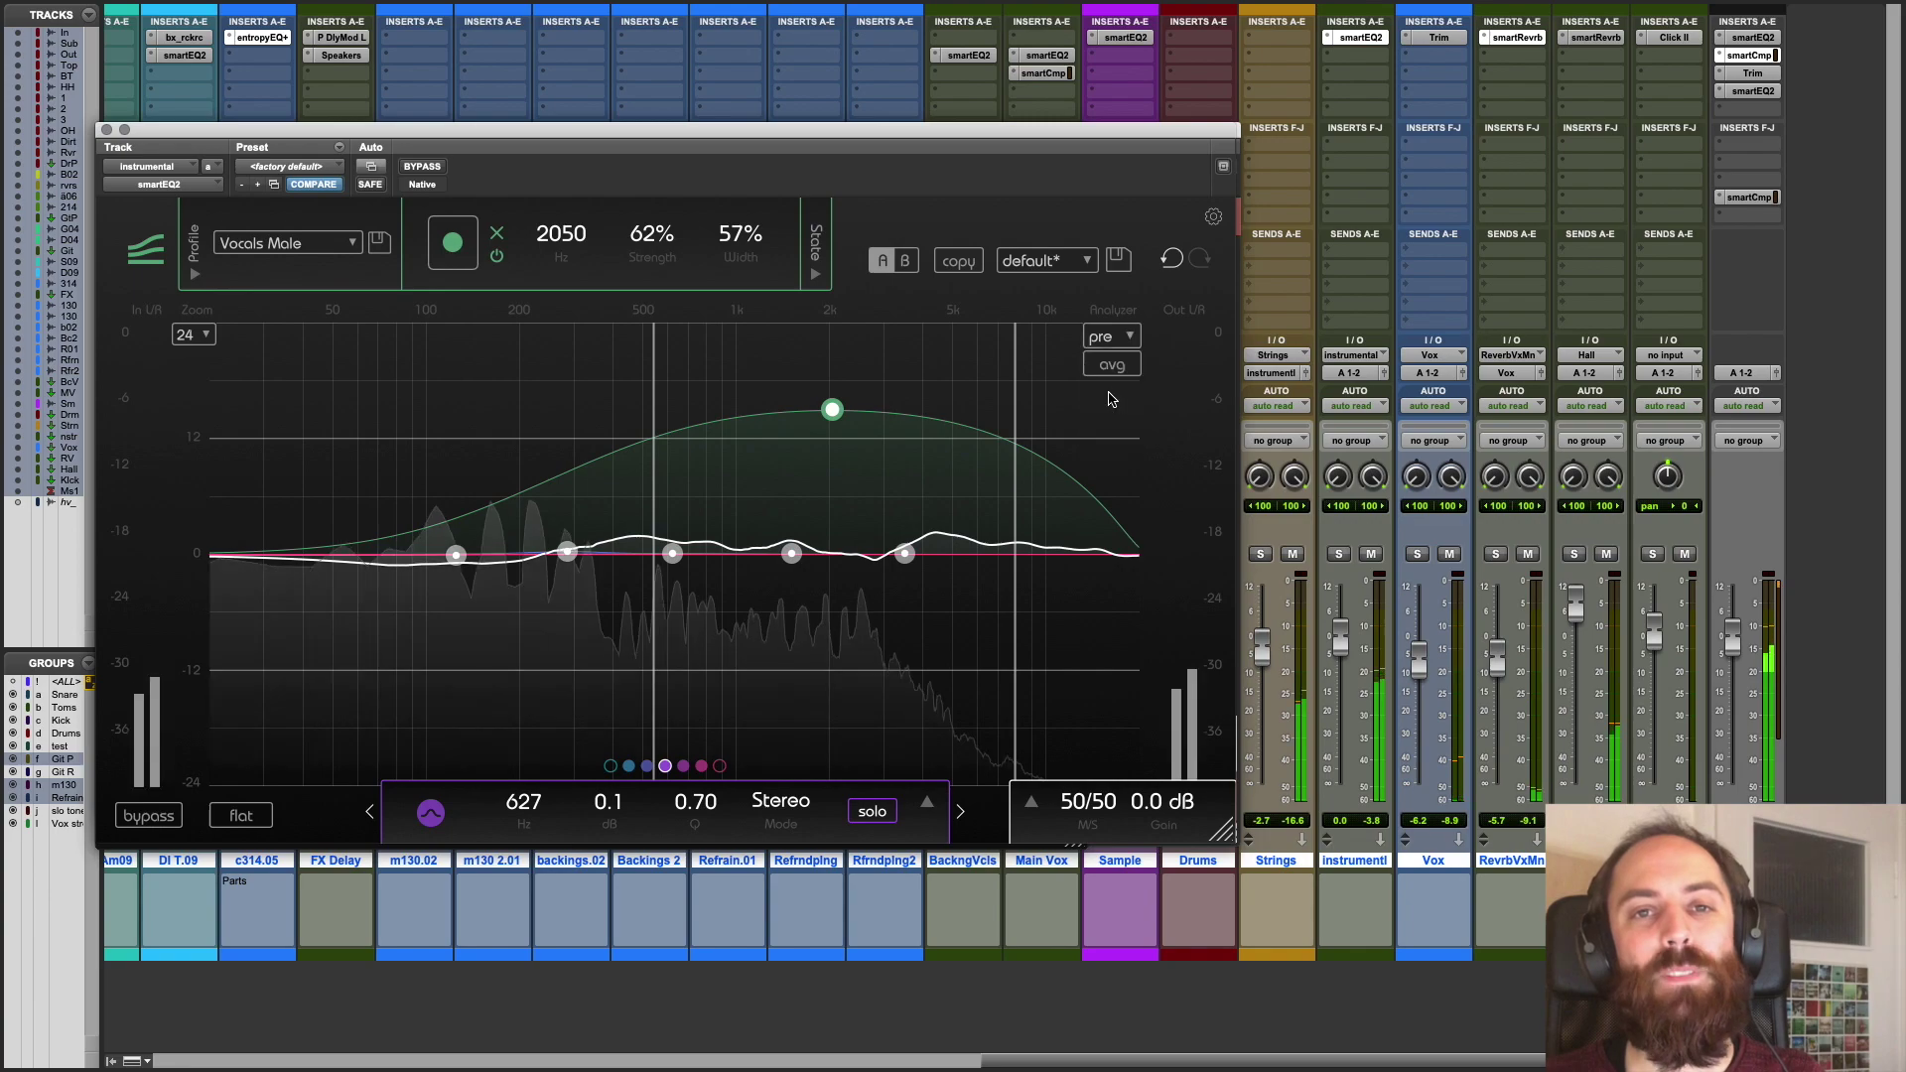
drag(834, 417, 835, 397)
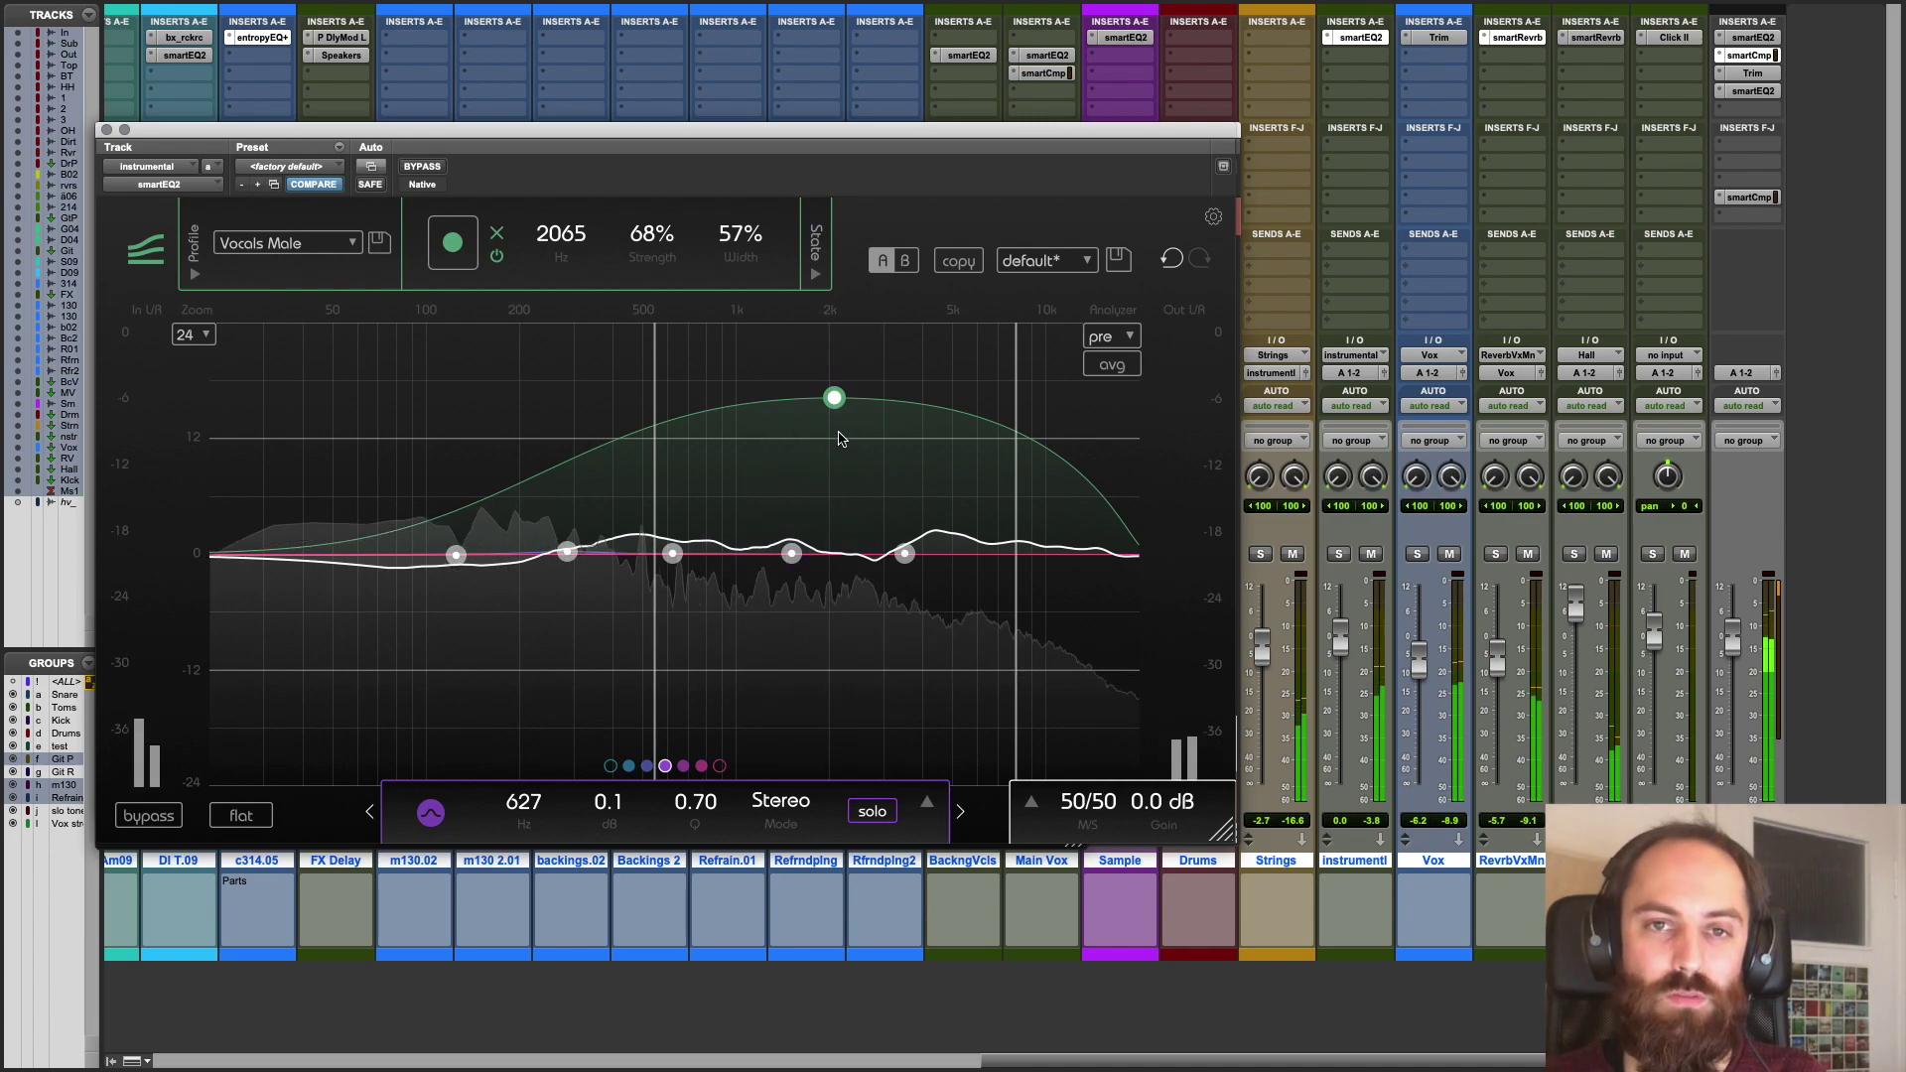
drag(657, 497, 522, 499)
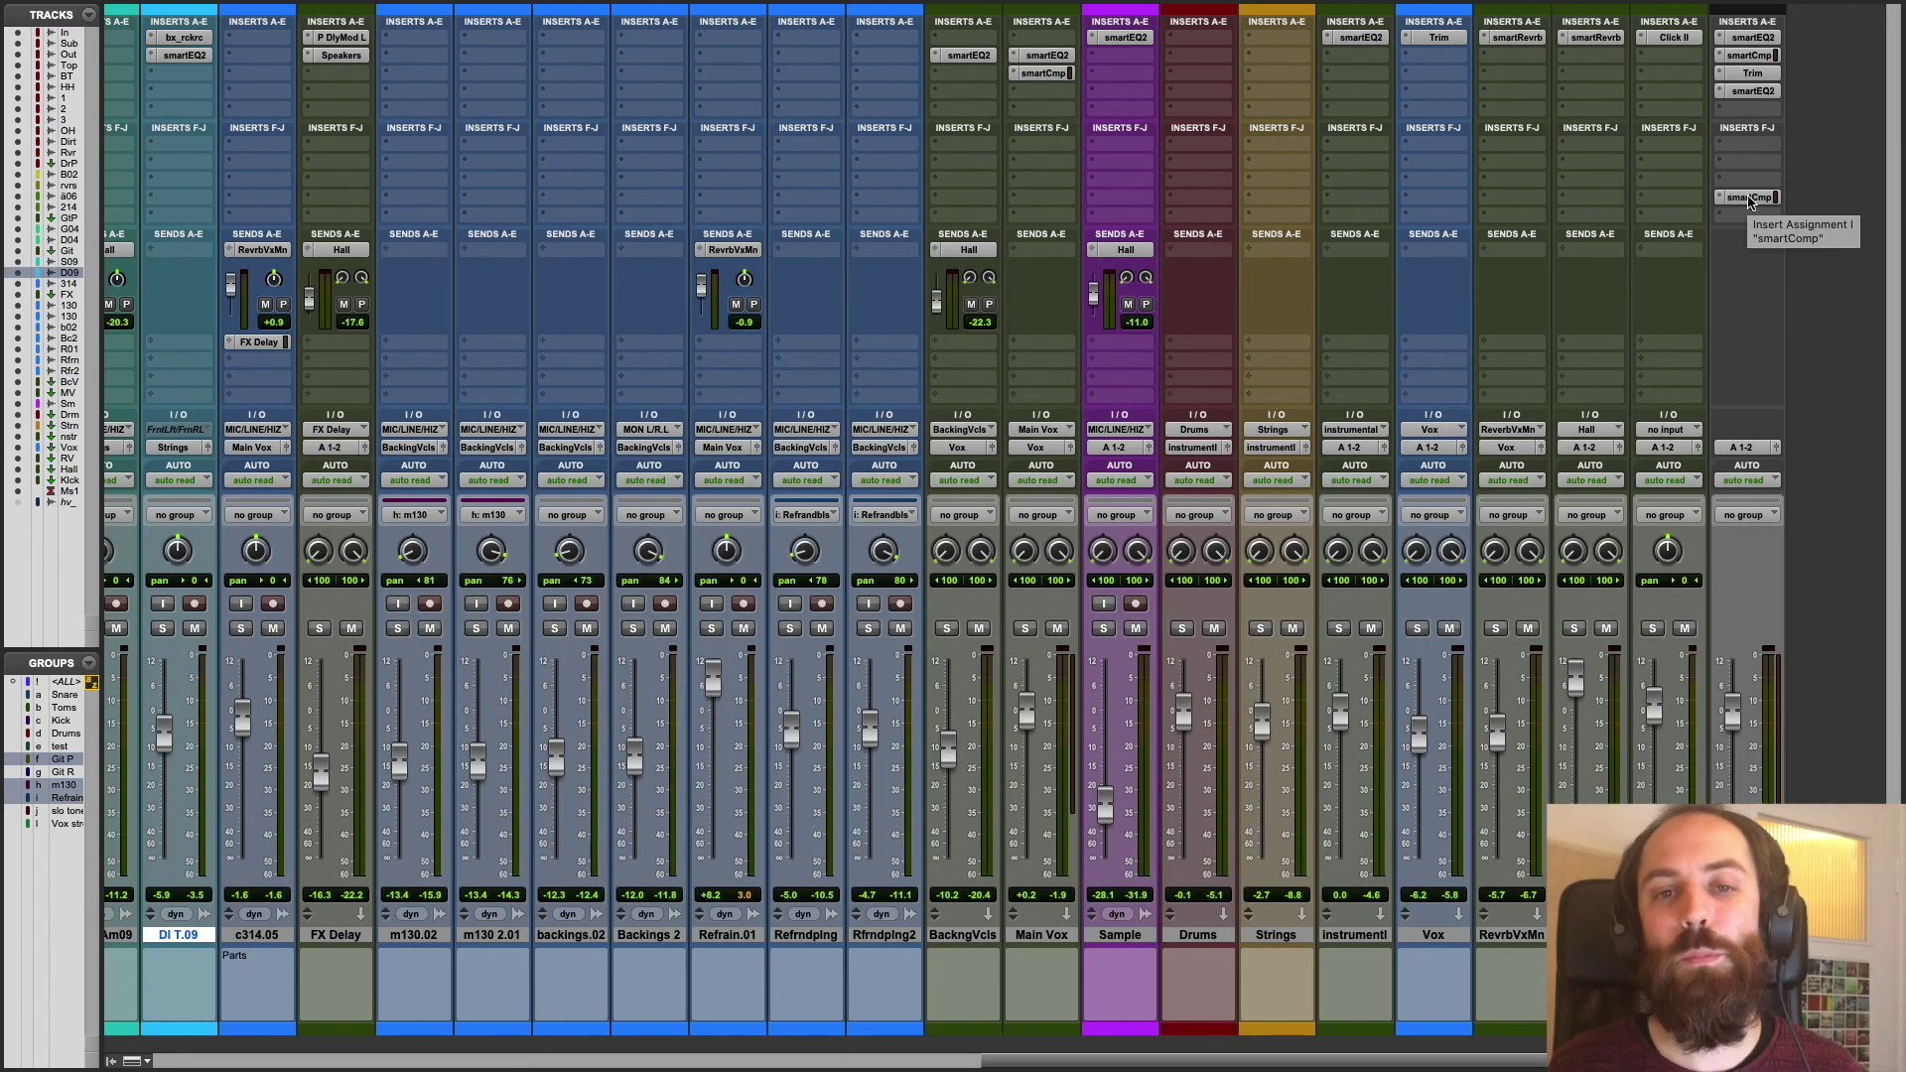
- Open the smart:comp in insert slot I of Master 1, choose the standard profile, and start its learning process with playback running
click(1748, 197)
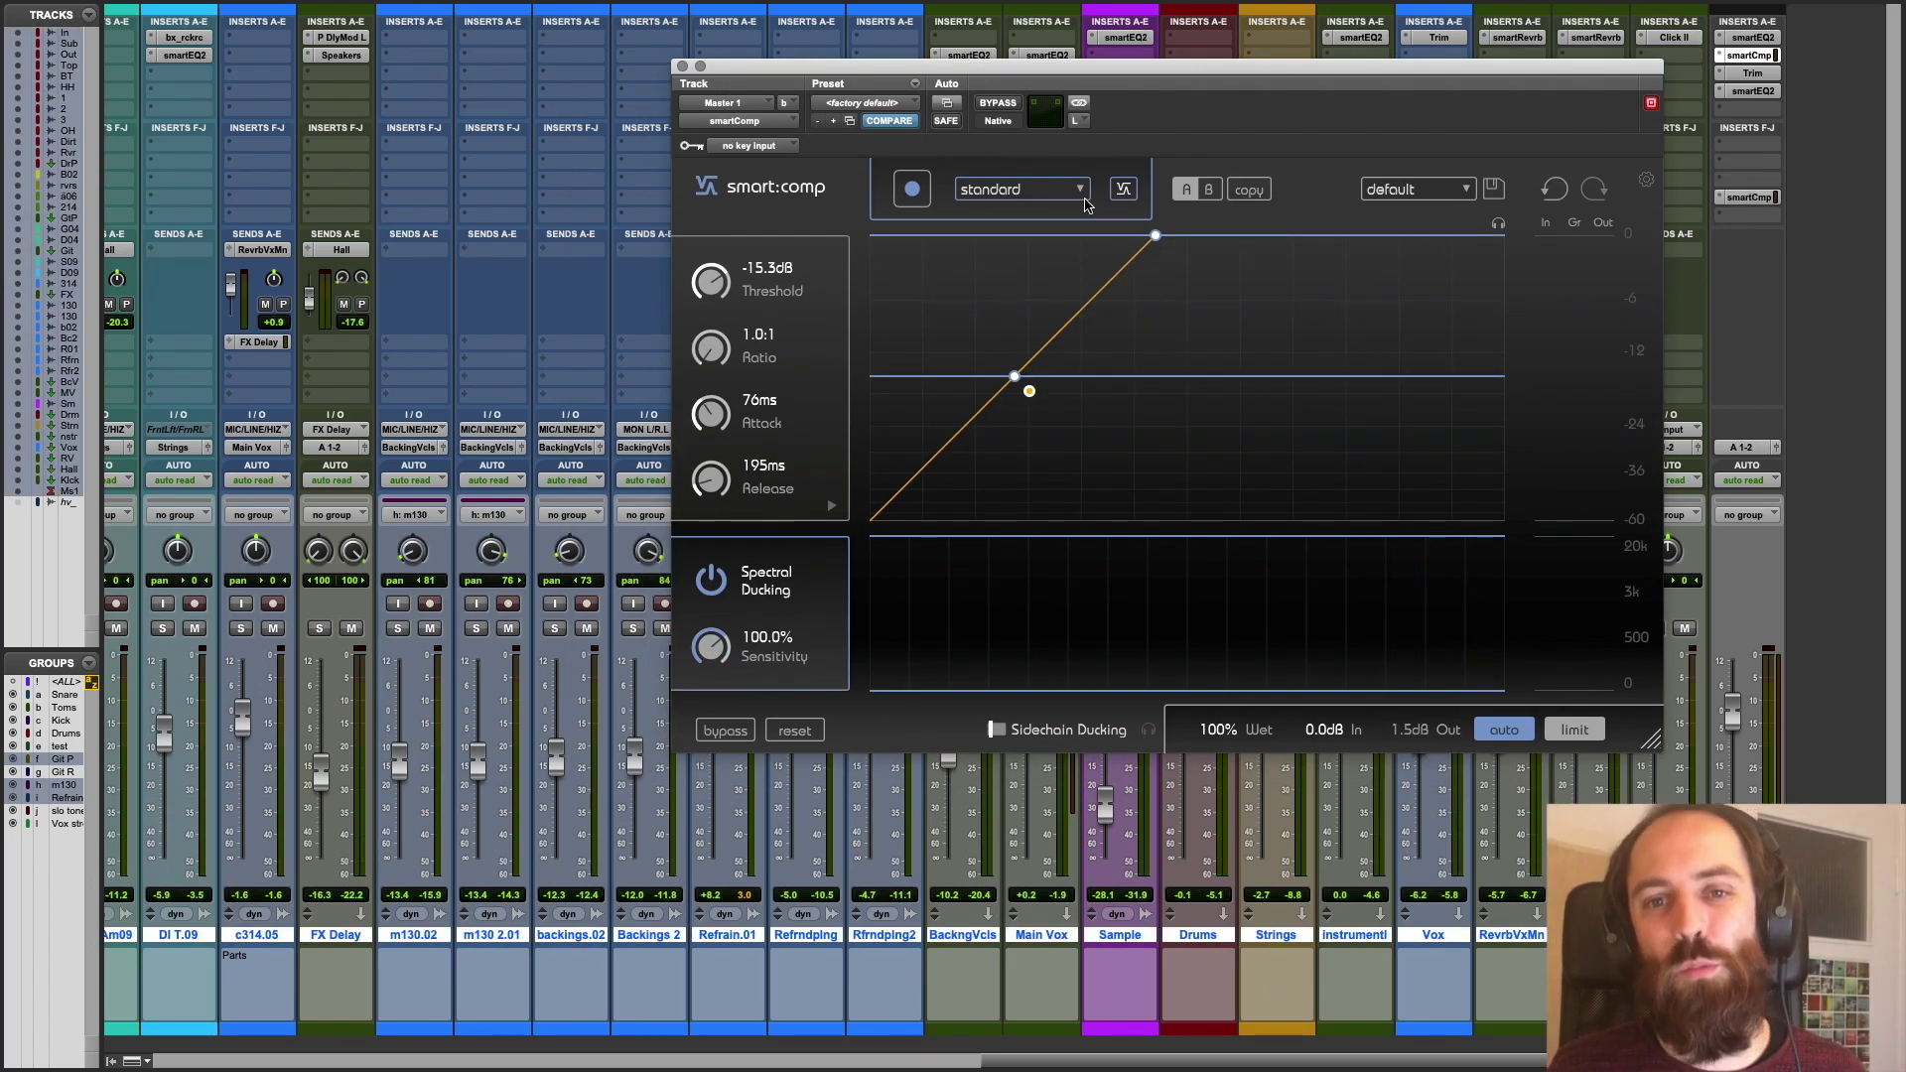
click(1082, 190)
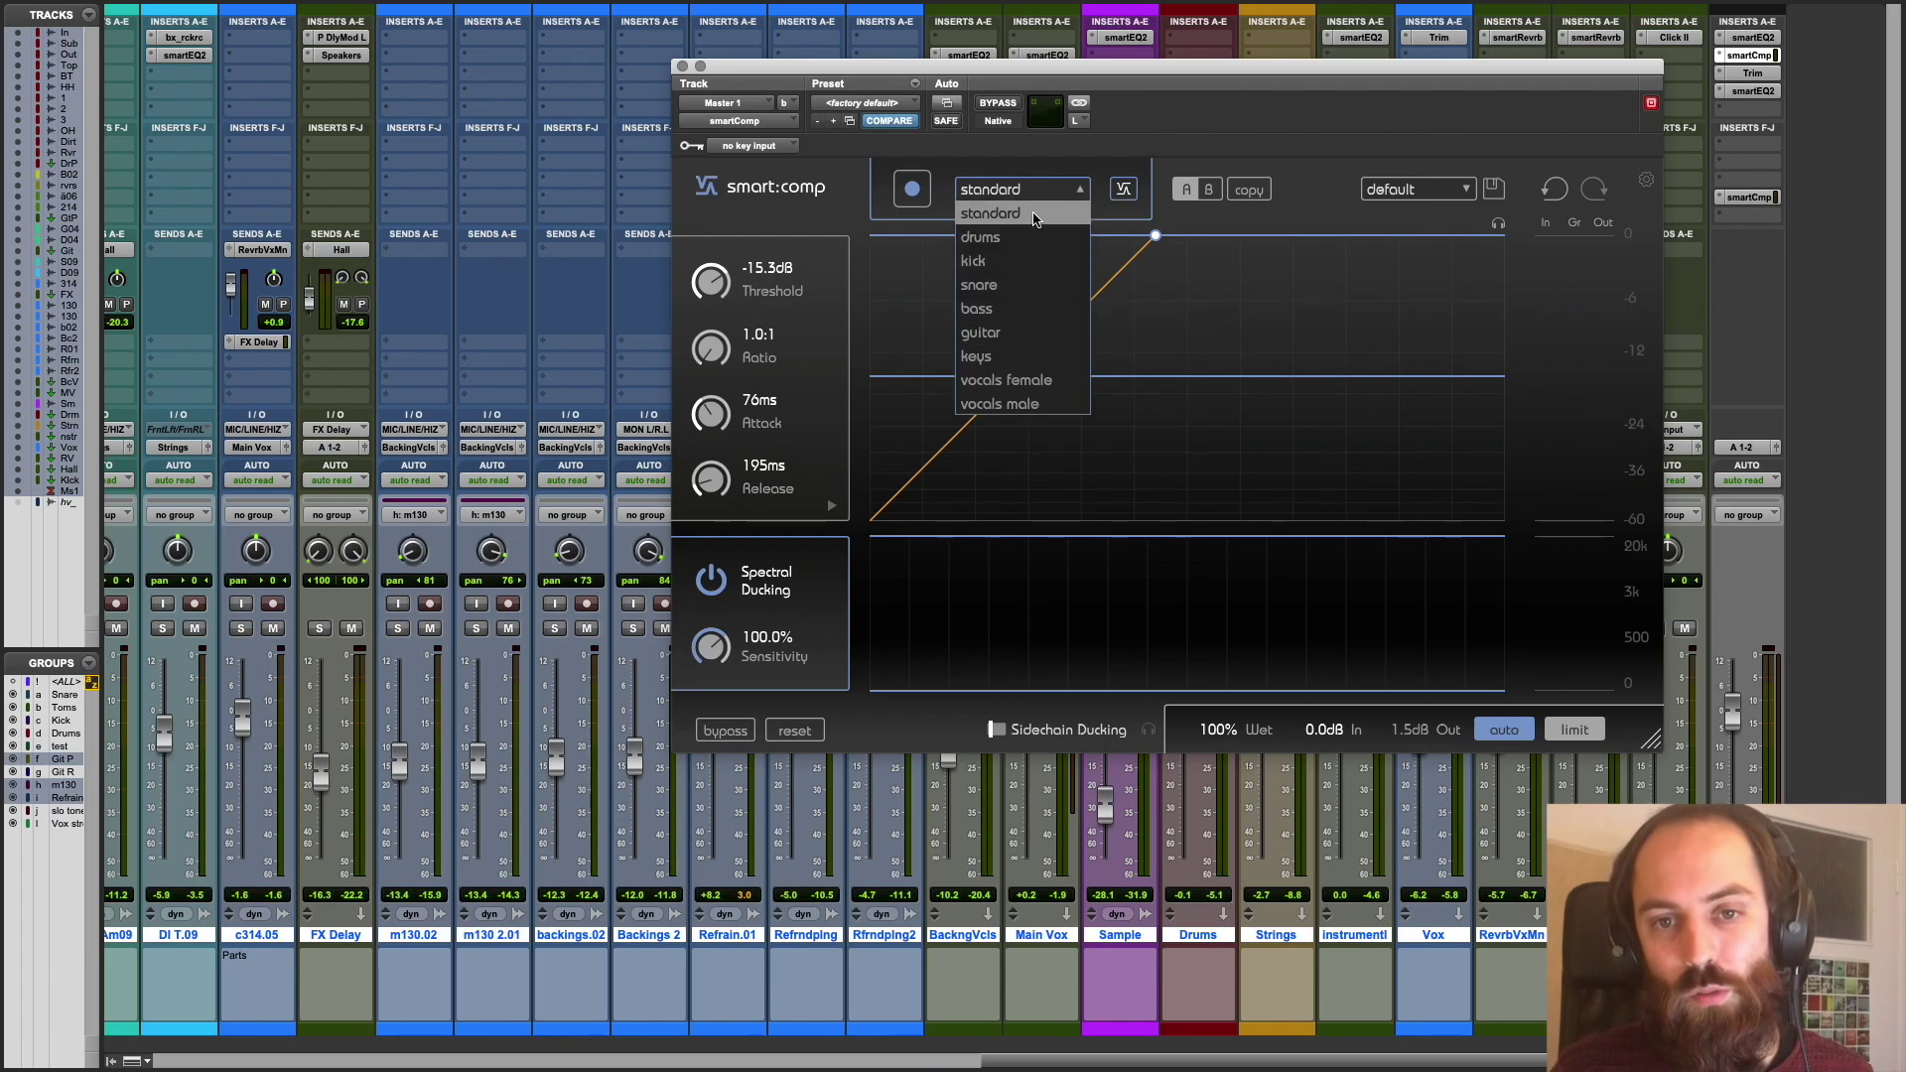
click(1033, 216)
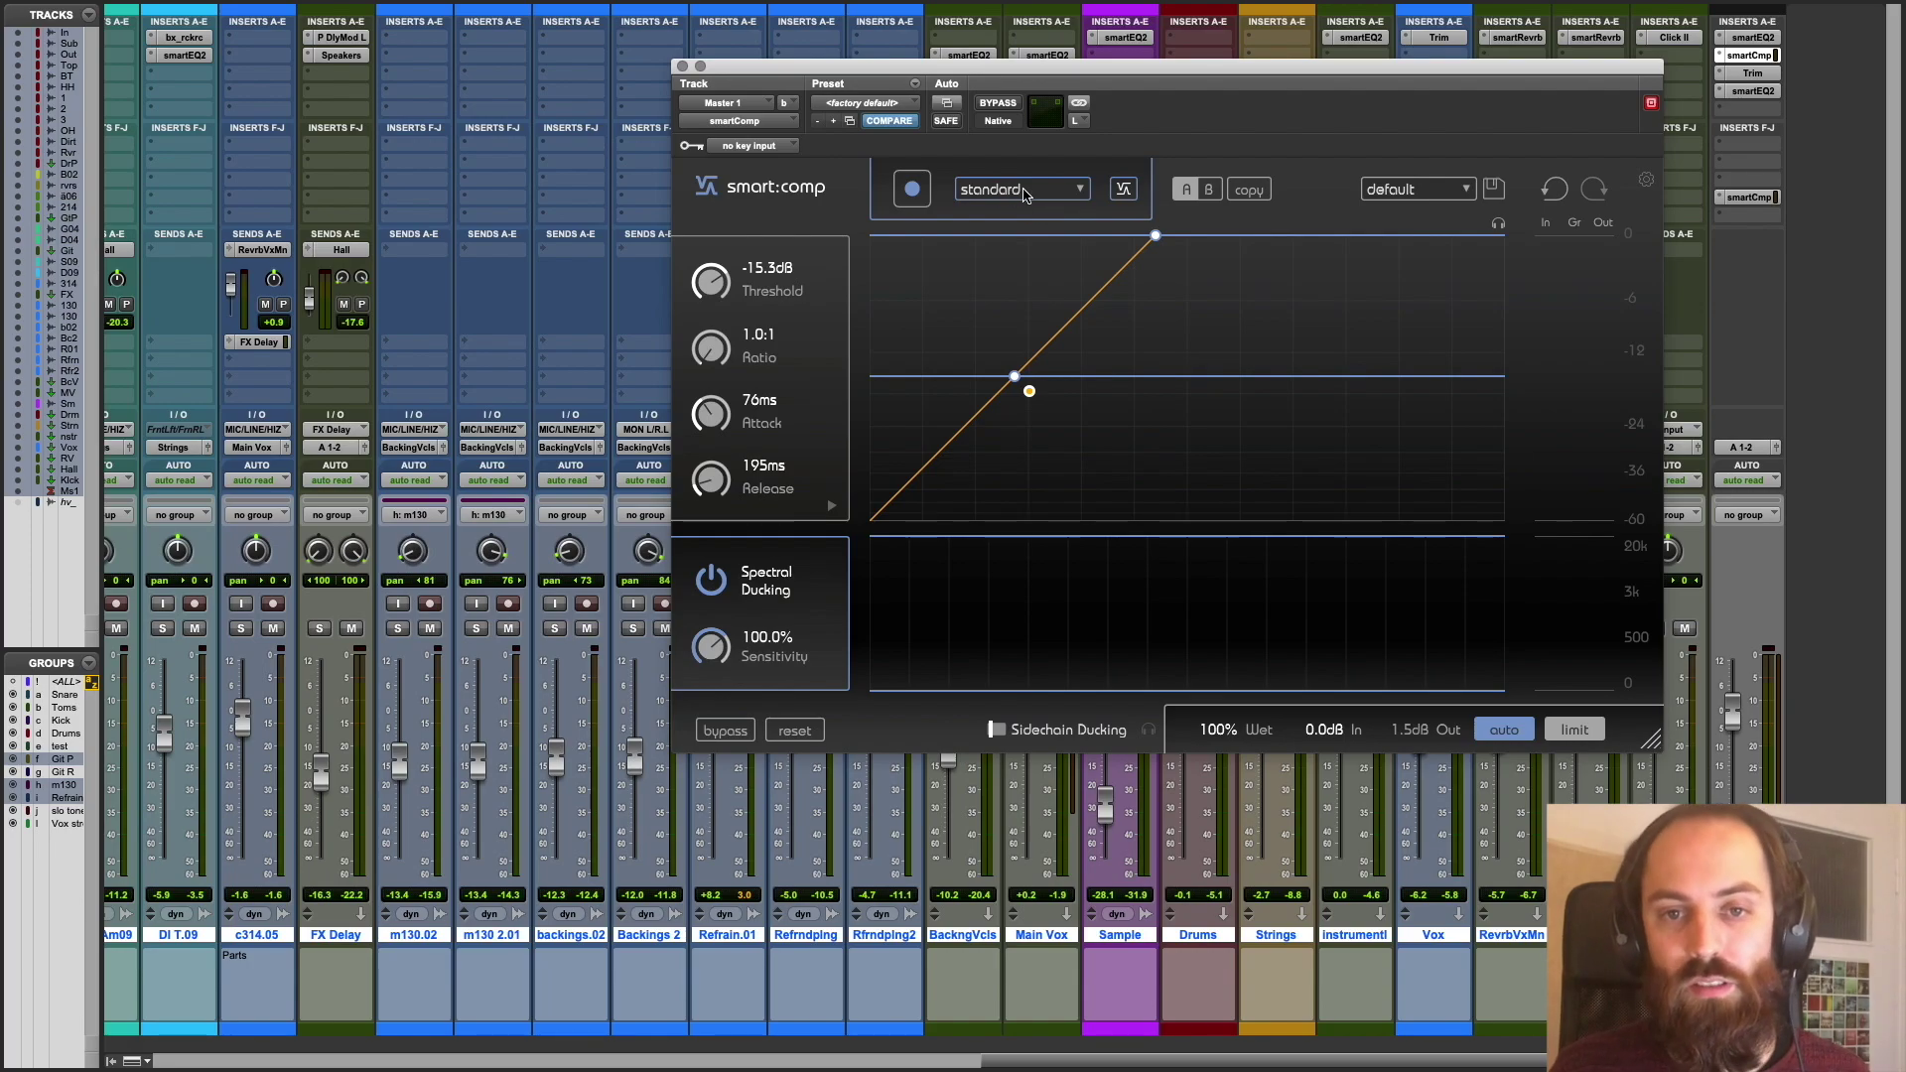
click(913, 191)
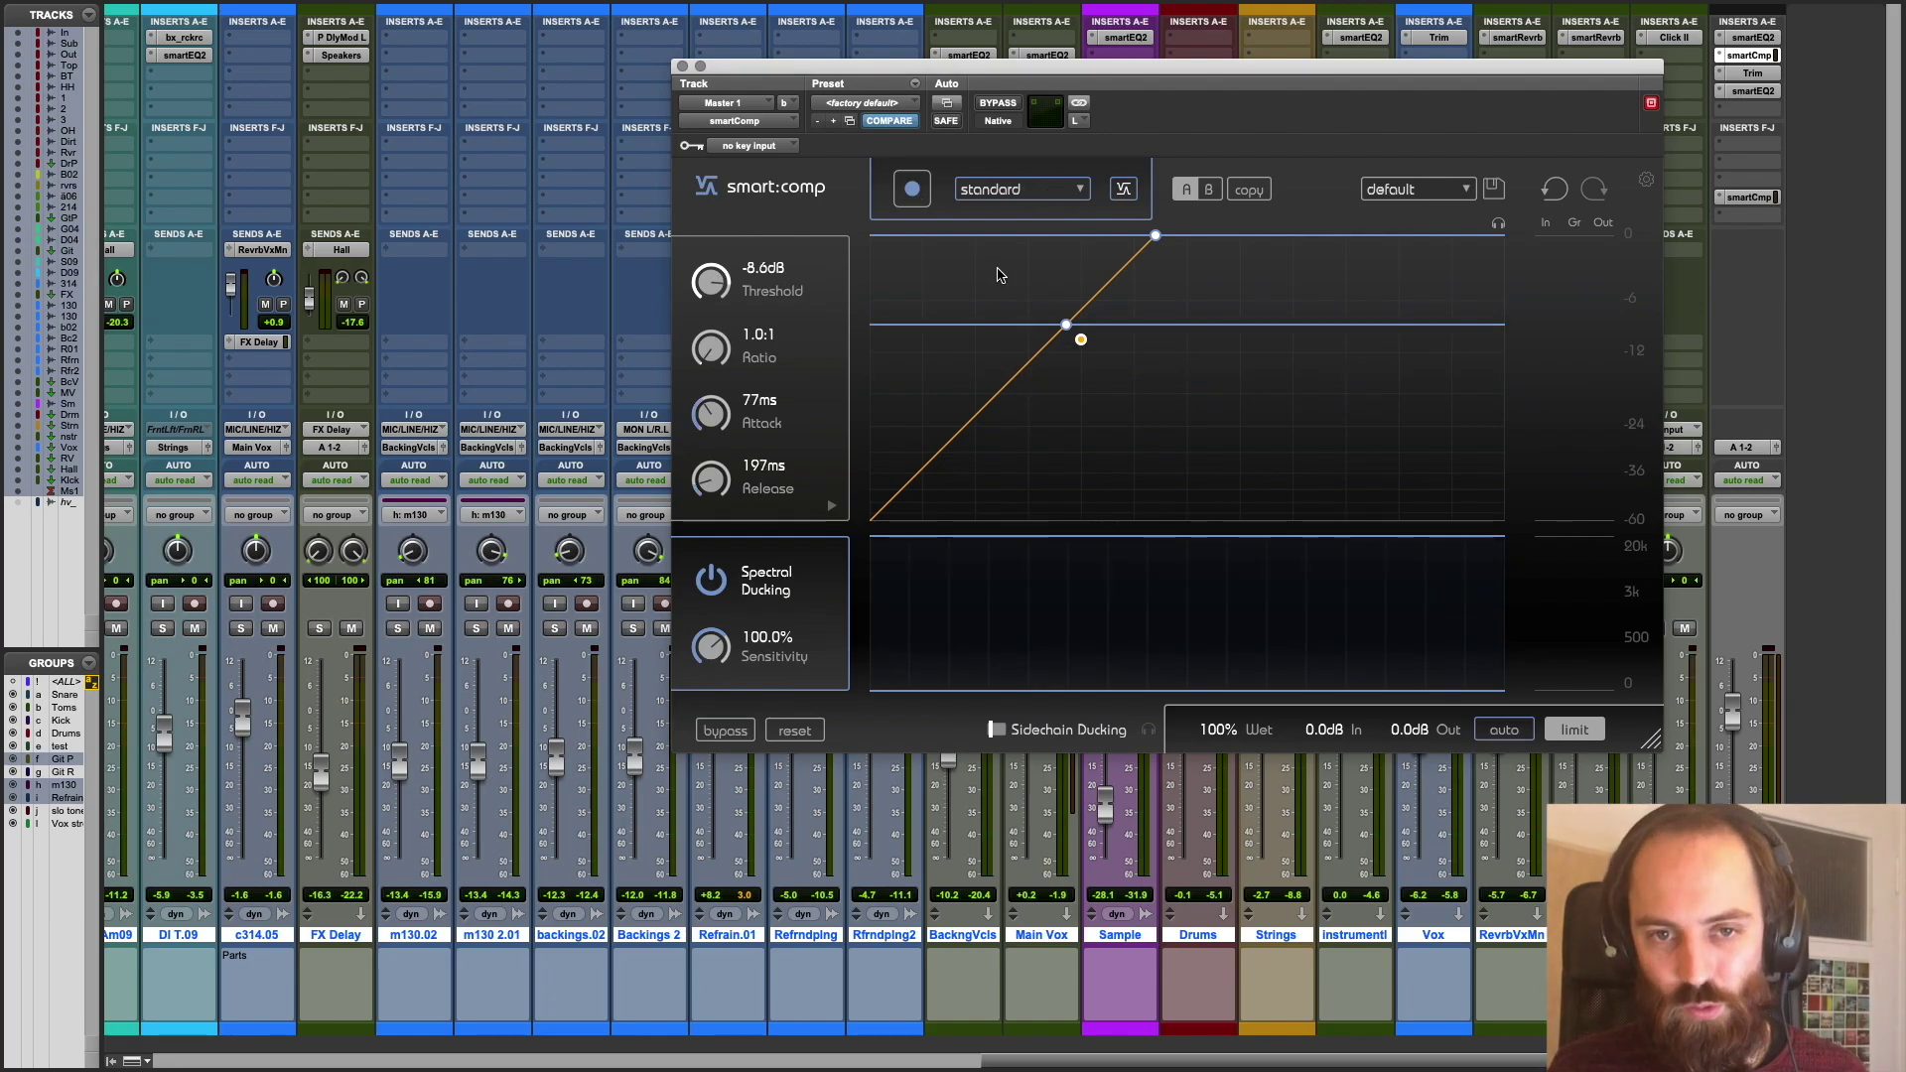
key(space)
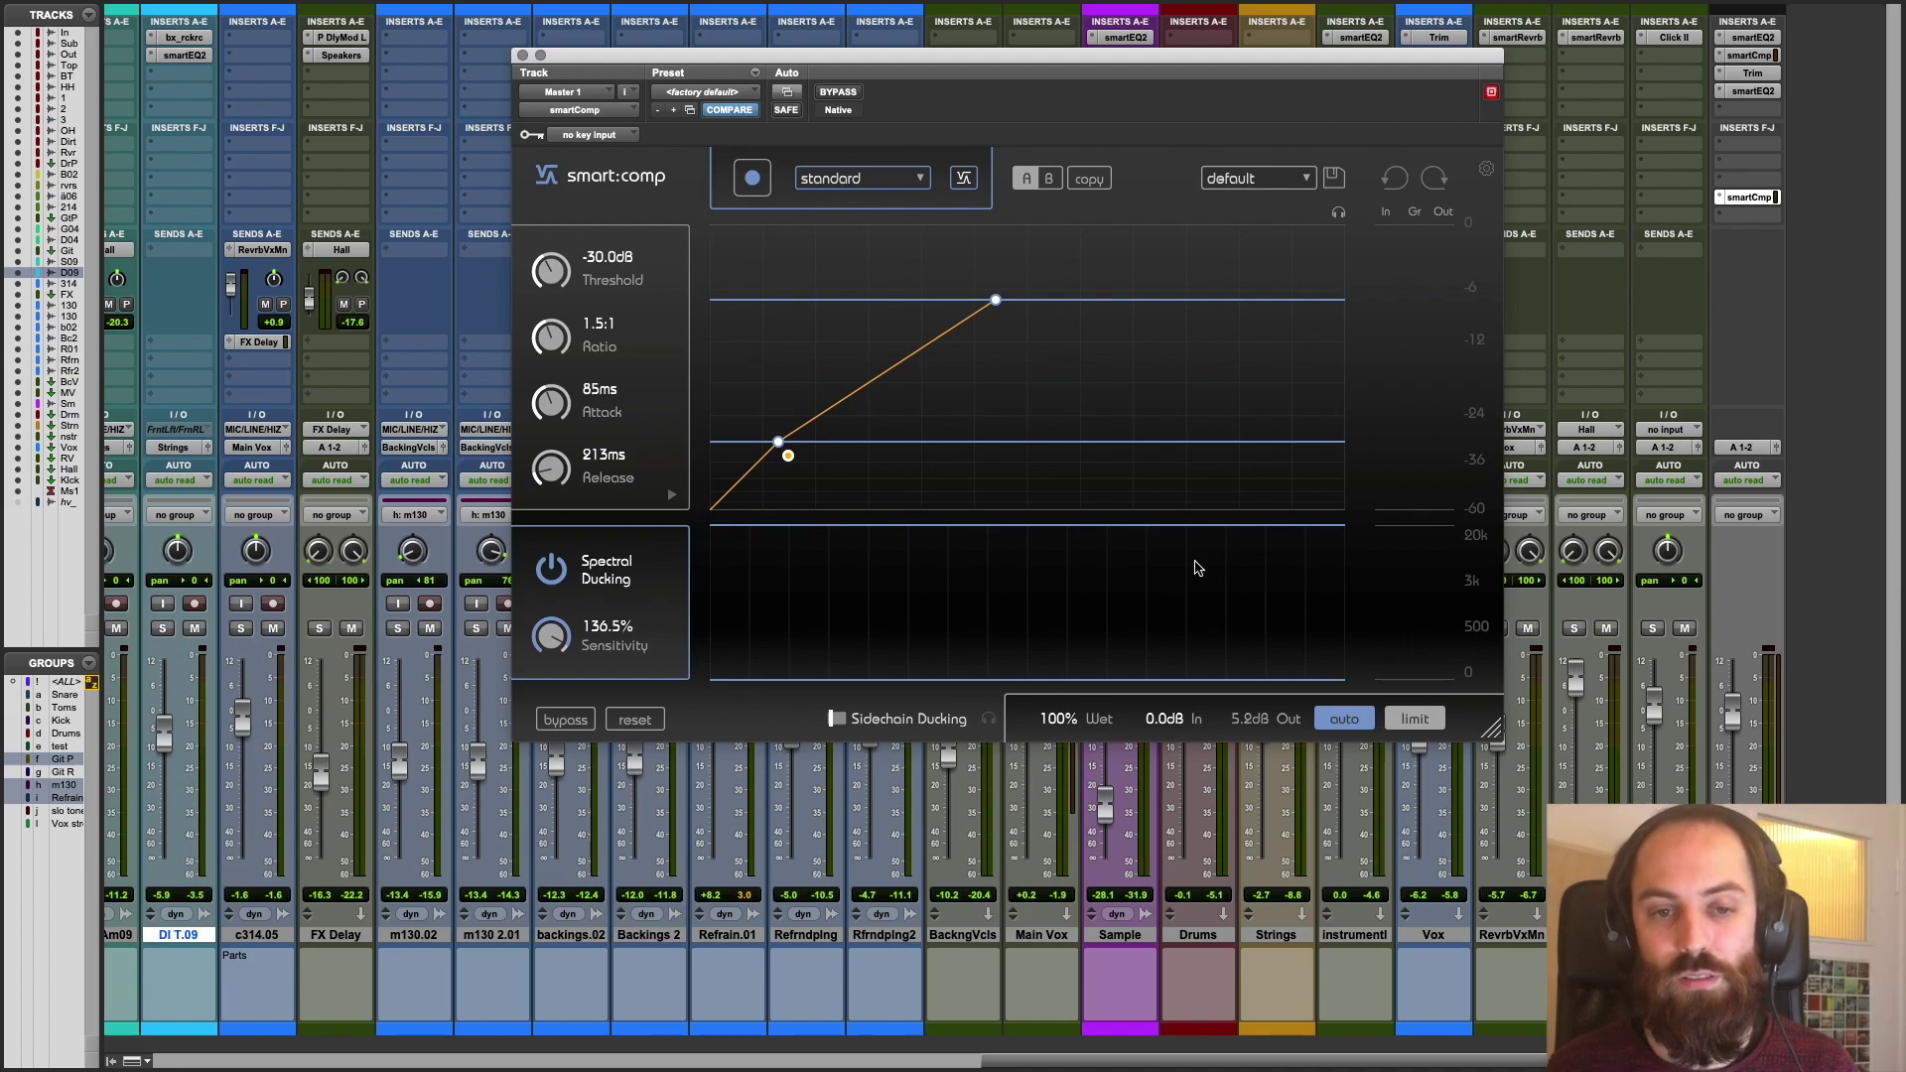
- Play the mix to audition the learned compression and watch the spectral ducking display
key(space)
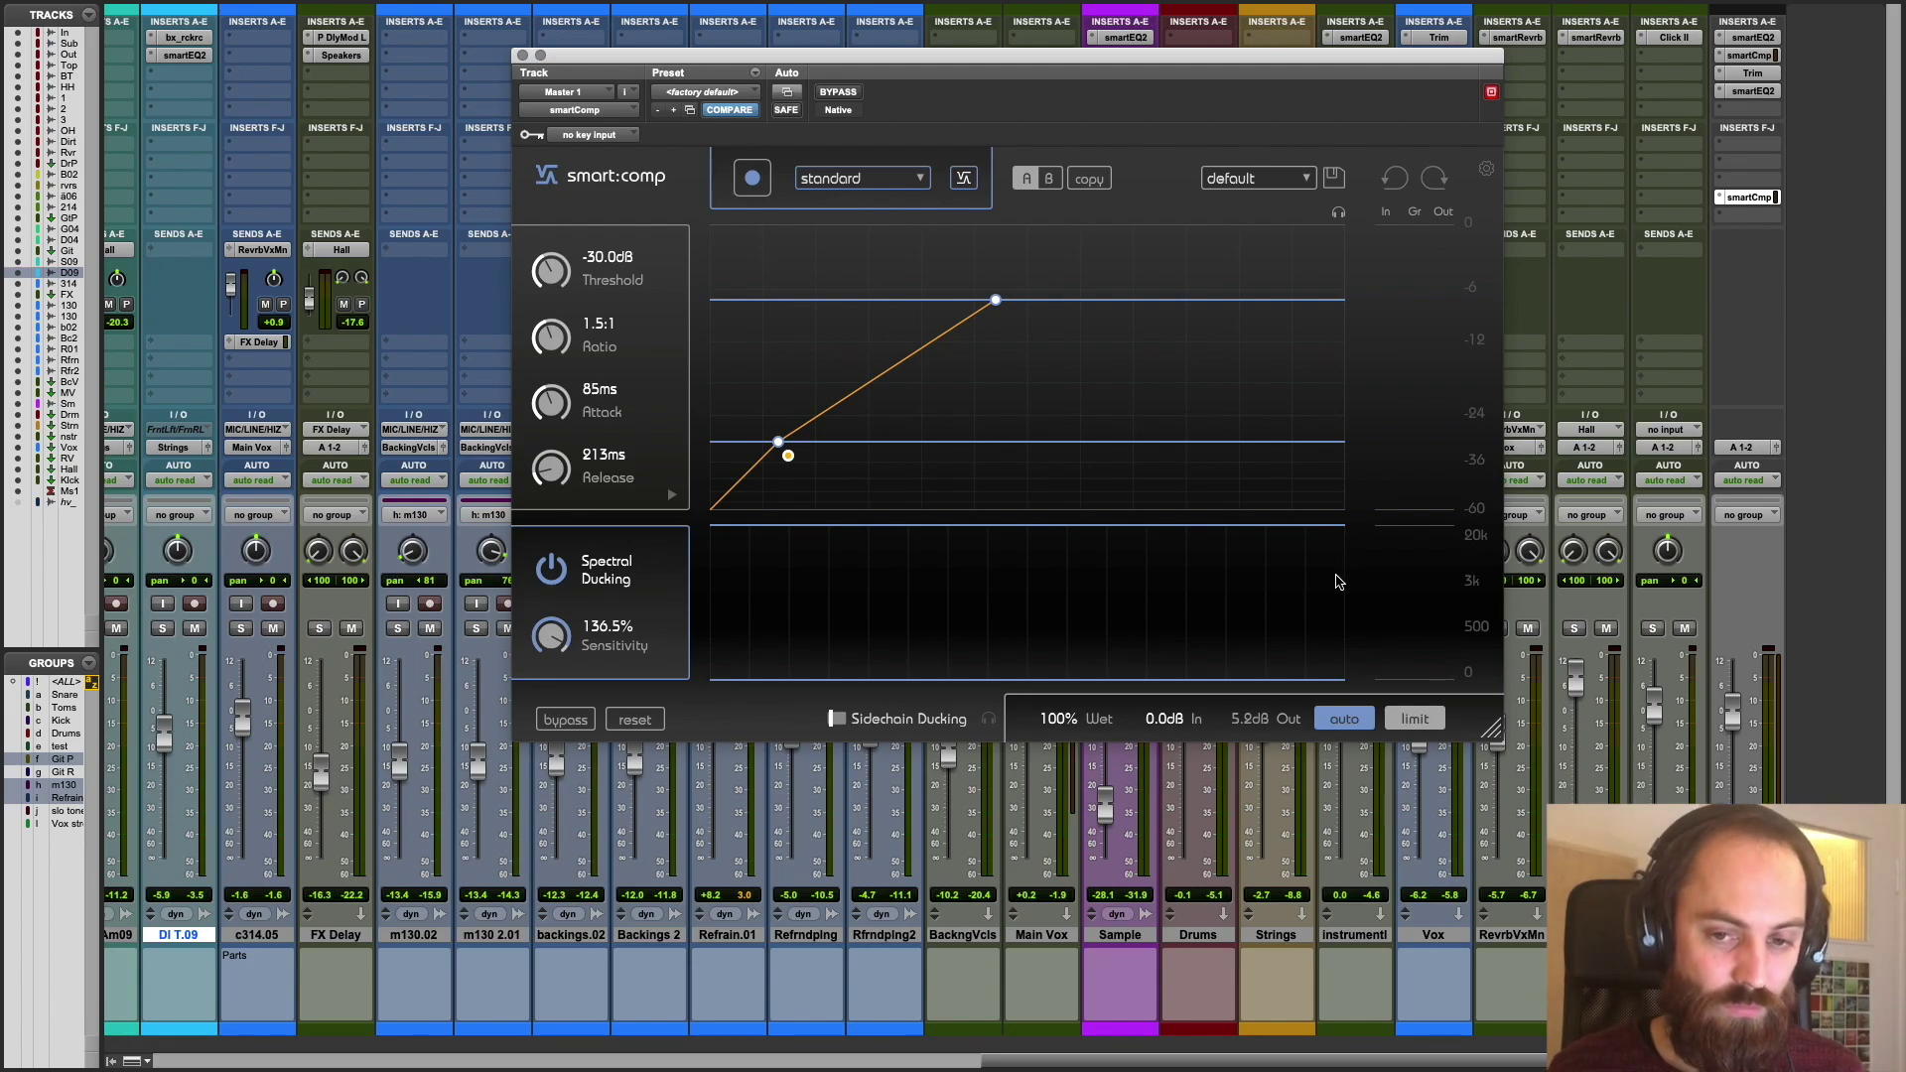
key(space)
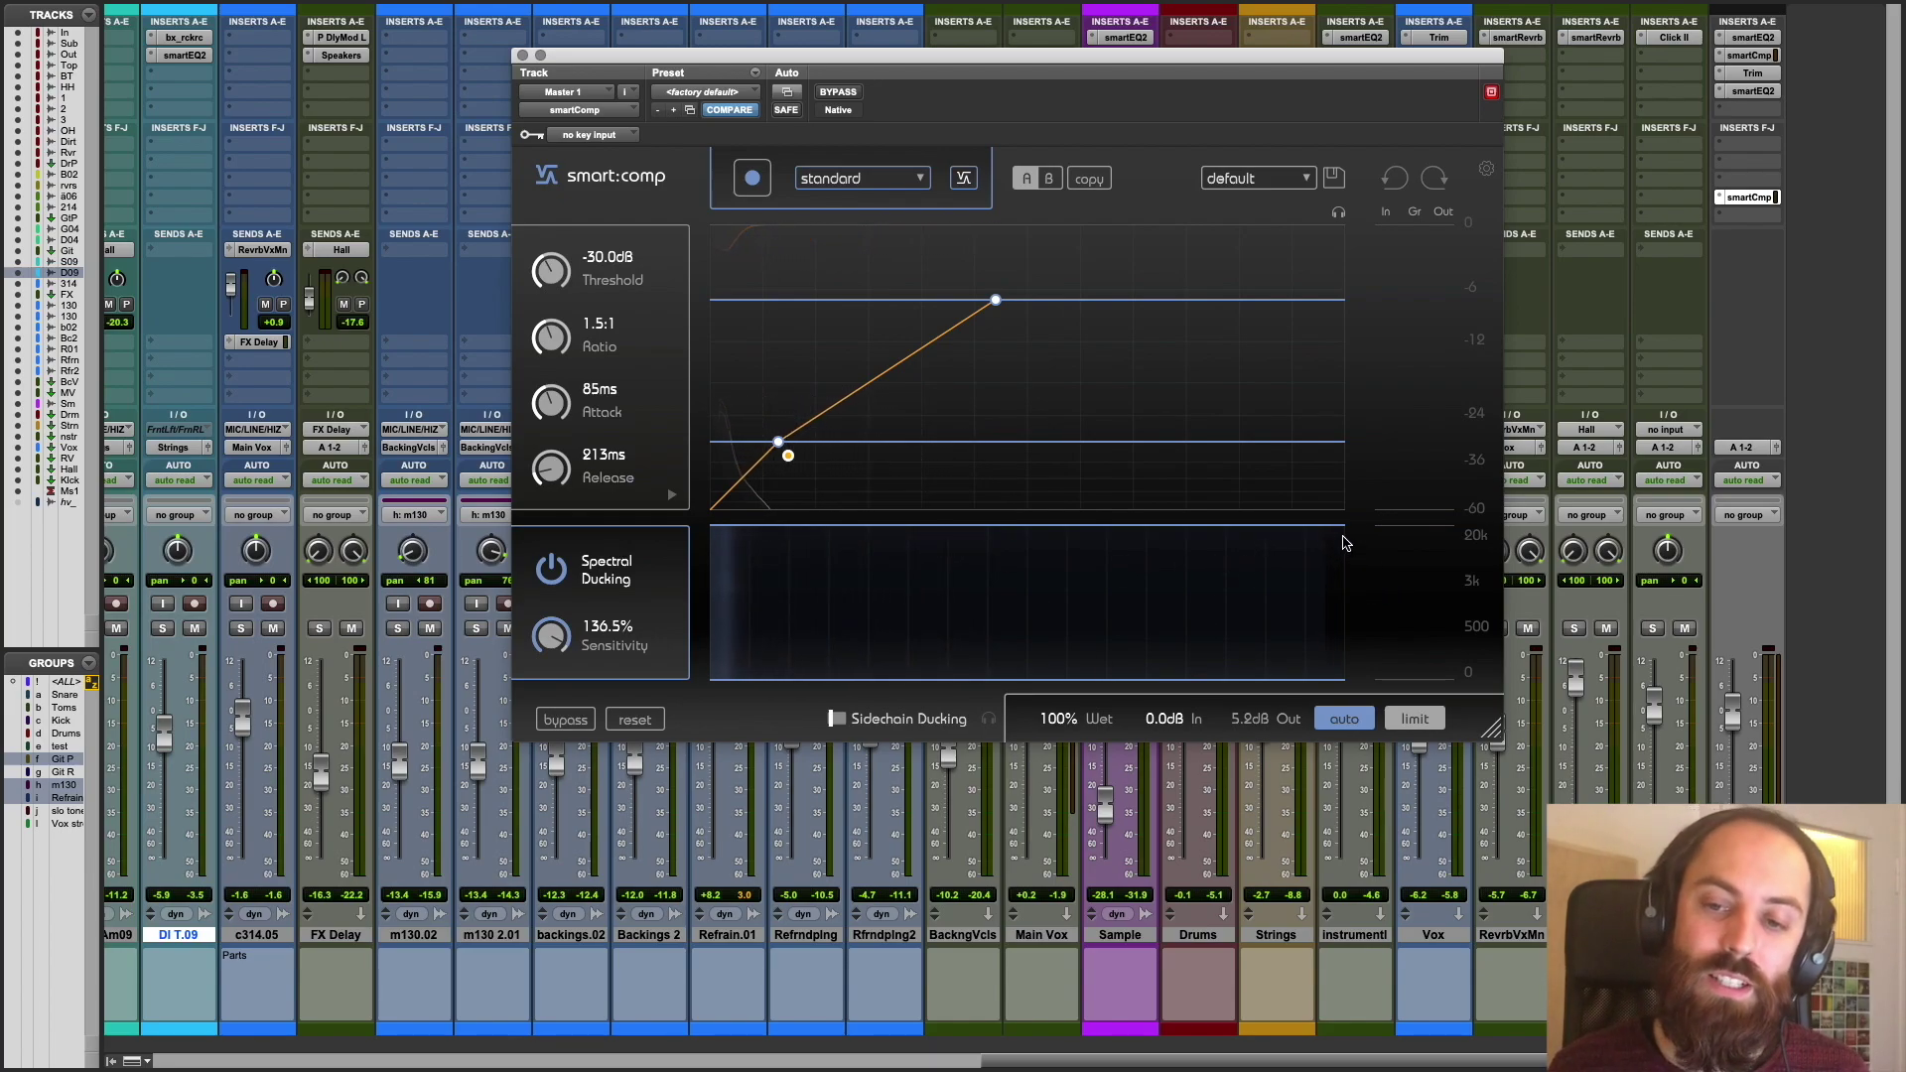
mouse_move(1342, 527)
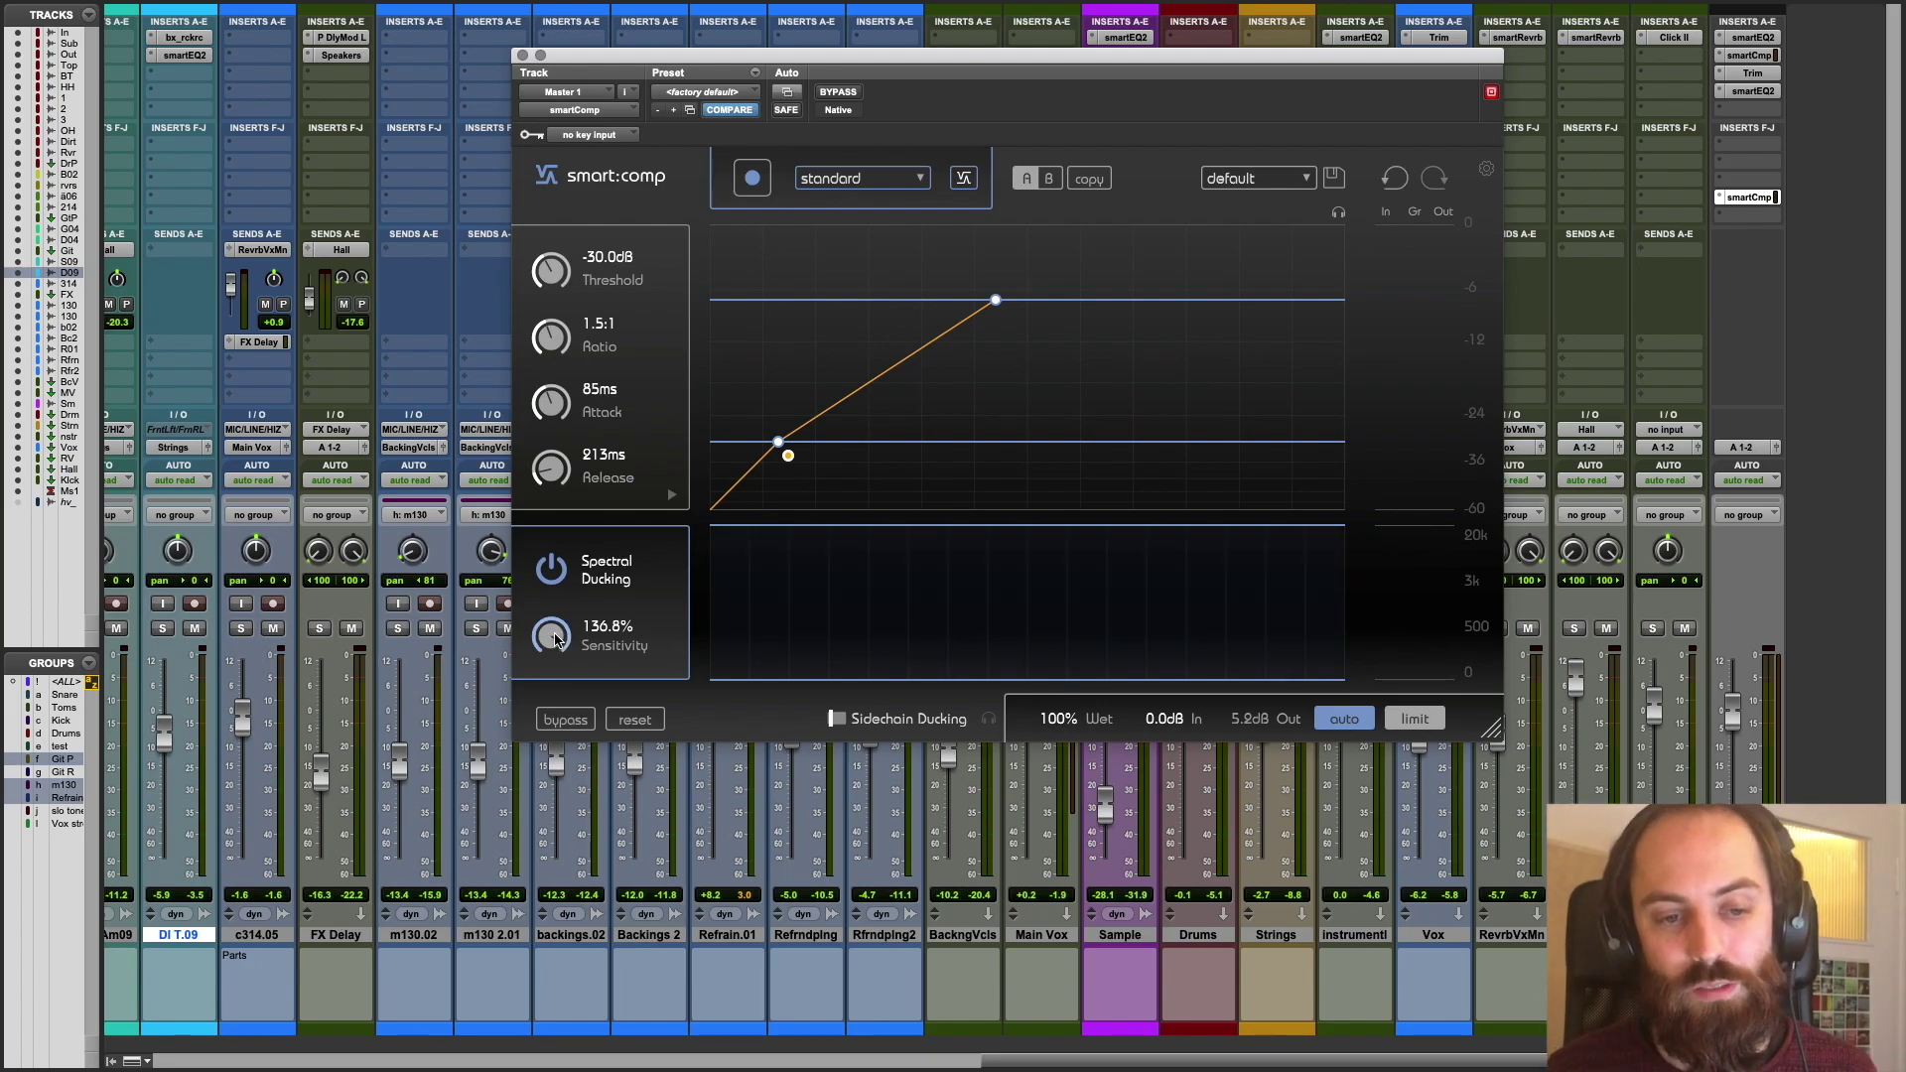
- Compare Spectral Ducking sensitivities from 0% upward during playback, finish at 150%, and close the compressor window
drag(554, 639, 554, 879)
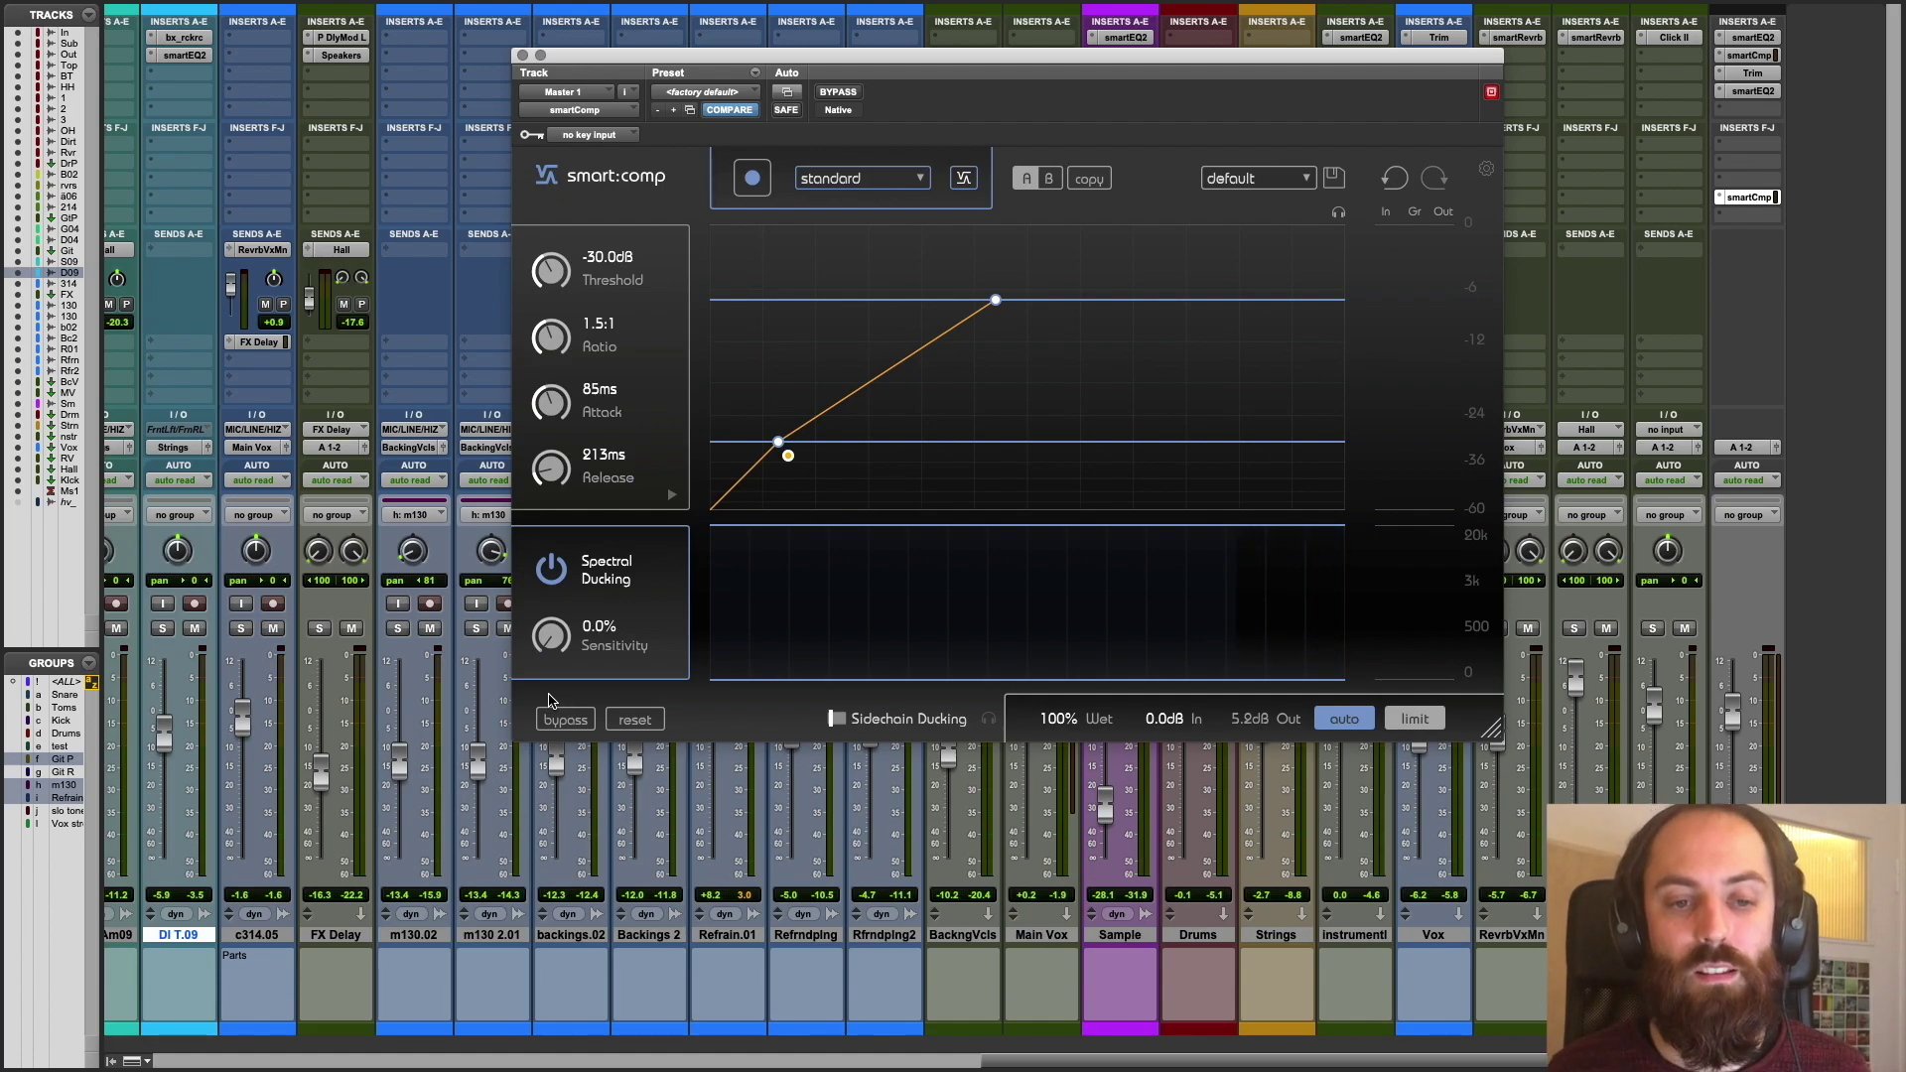
drag(544, 636, 927, 592)
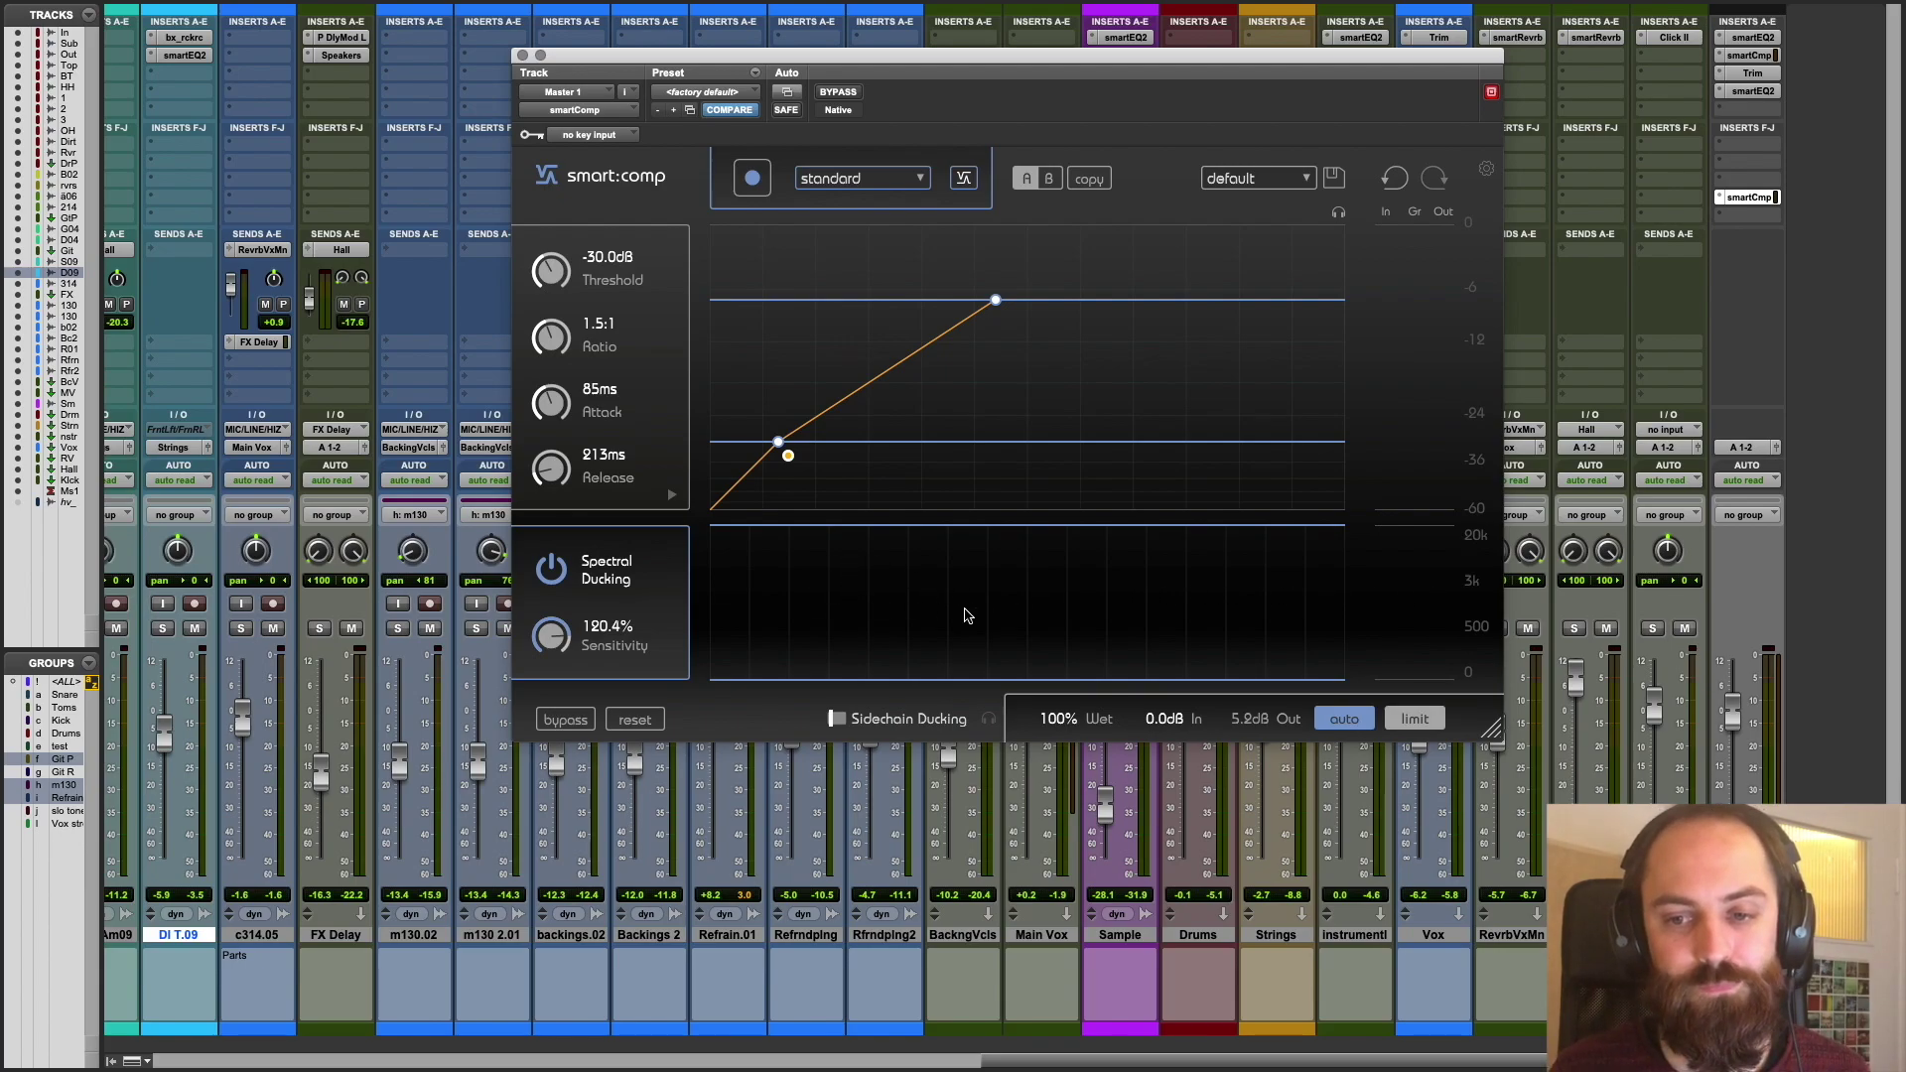
key(space)
drag(569, 649, 576, 755)
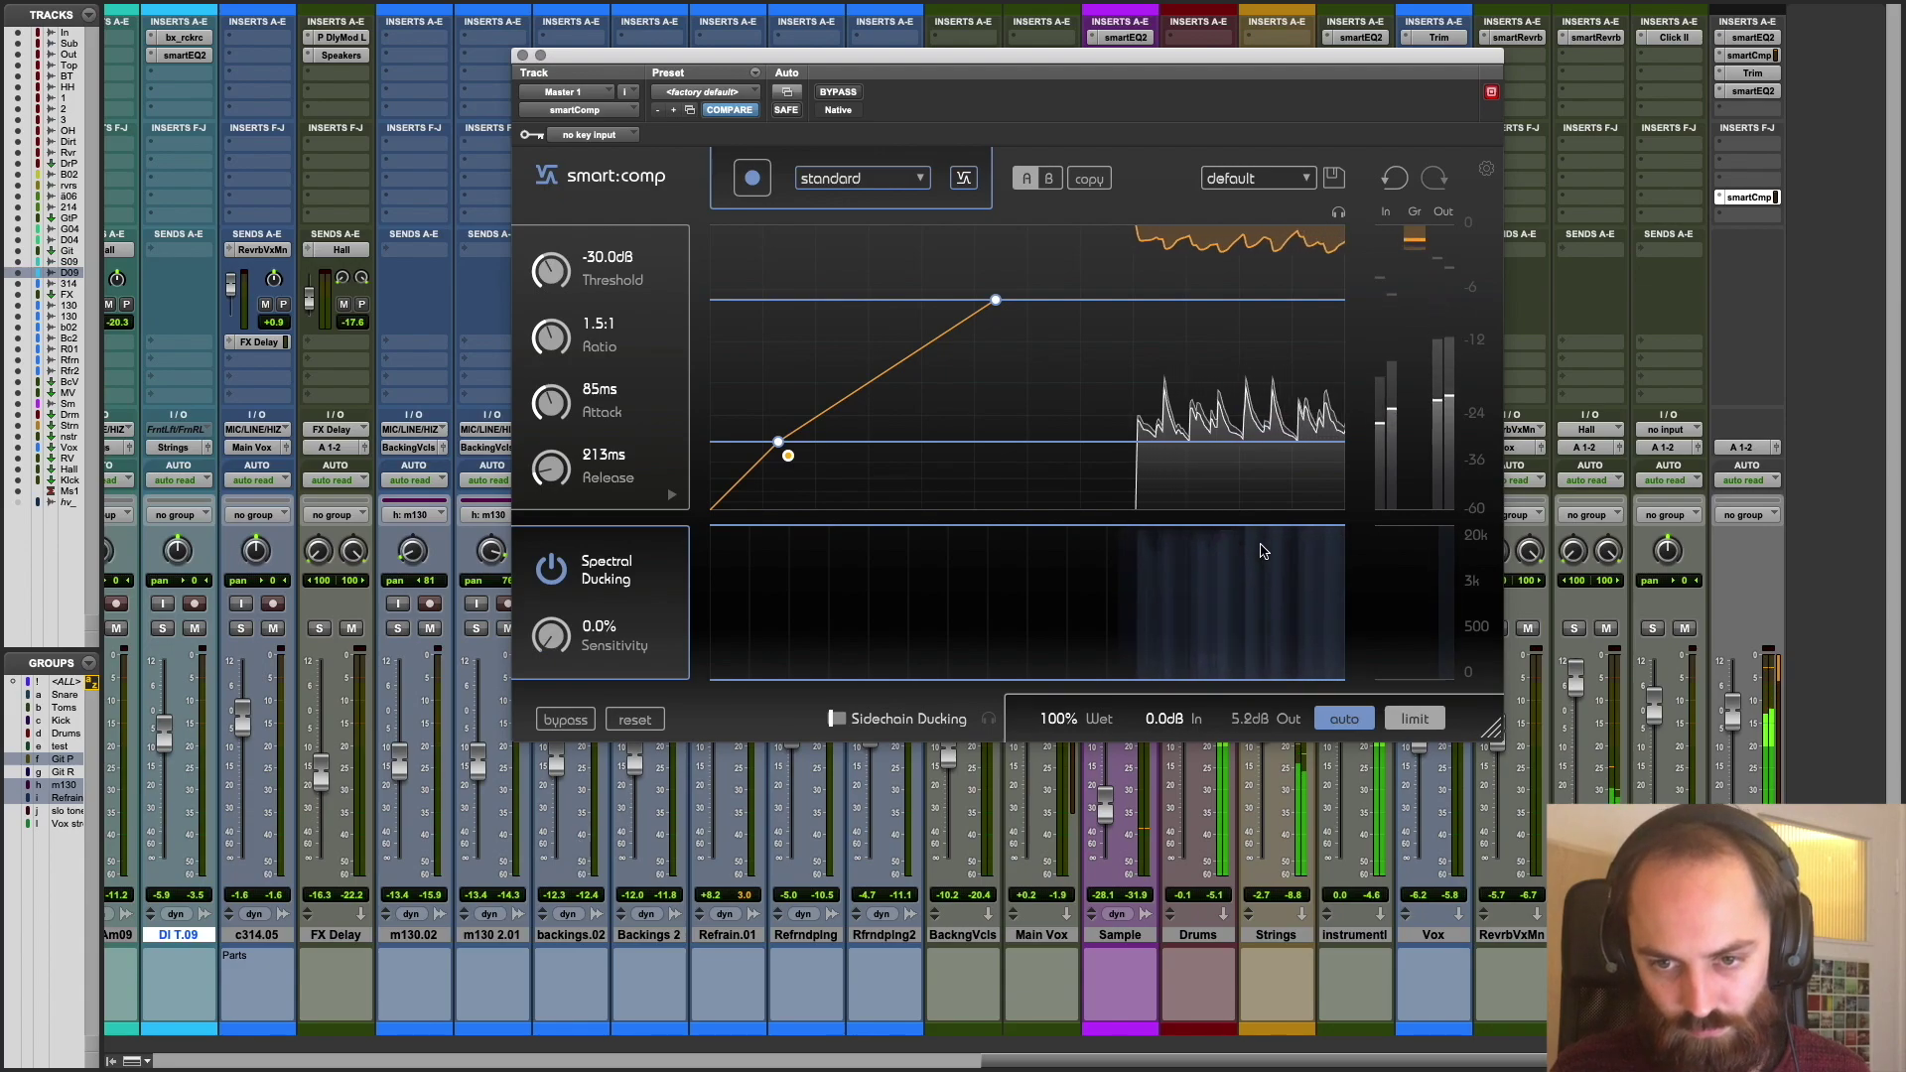
drag(545, 644, 549, 566)
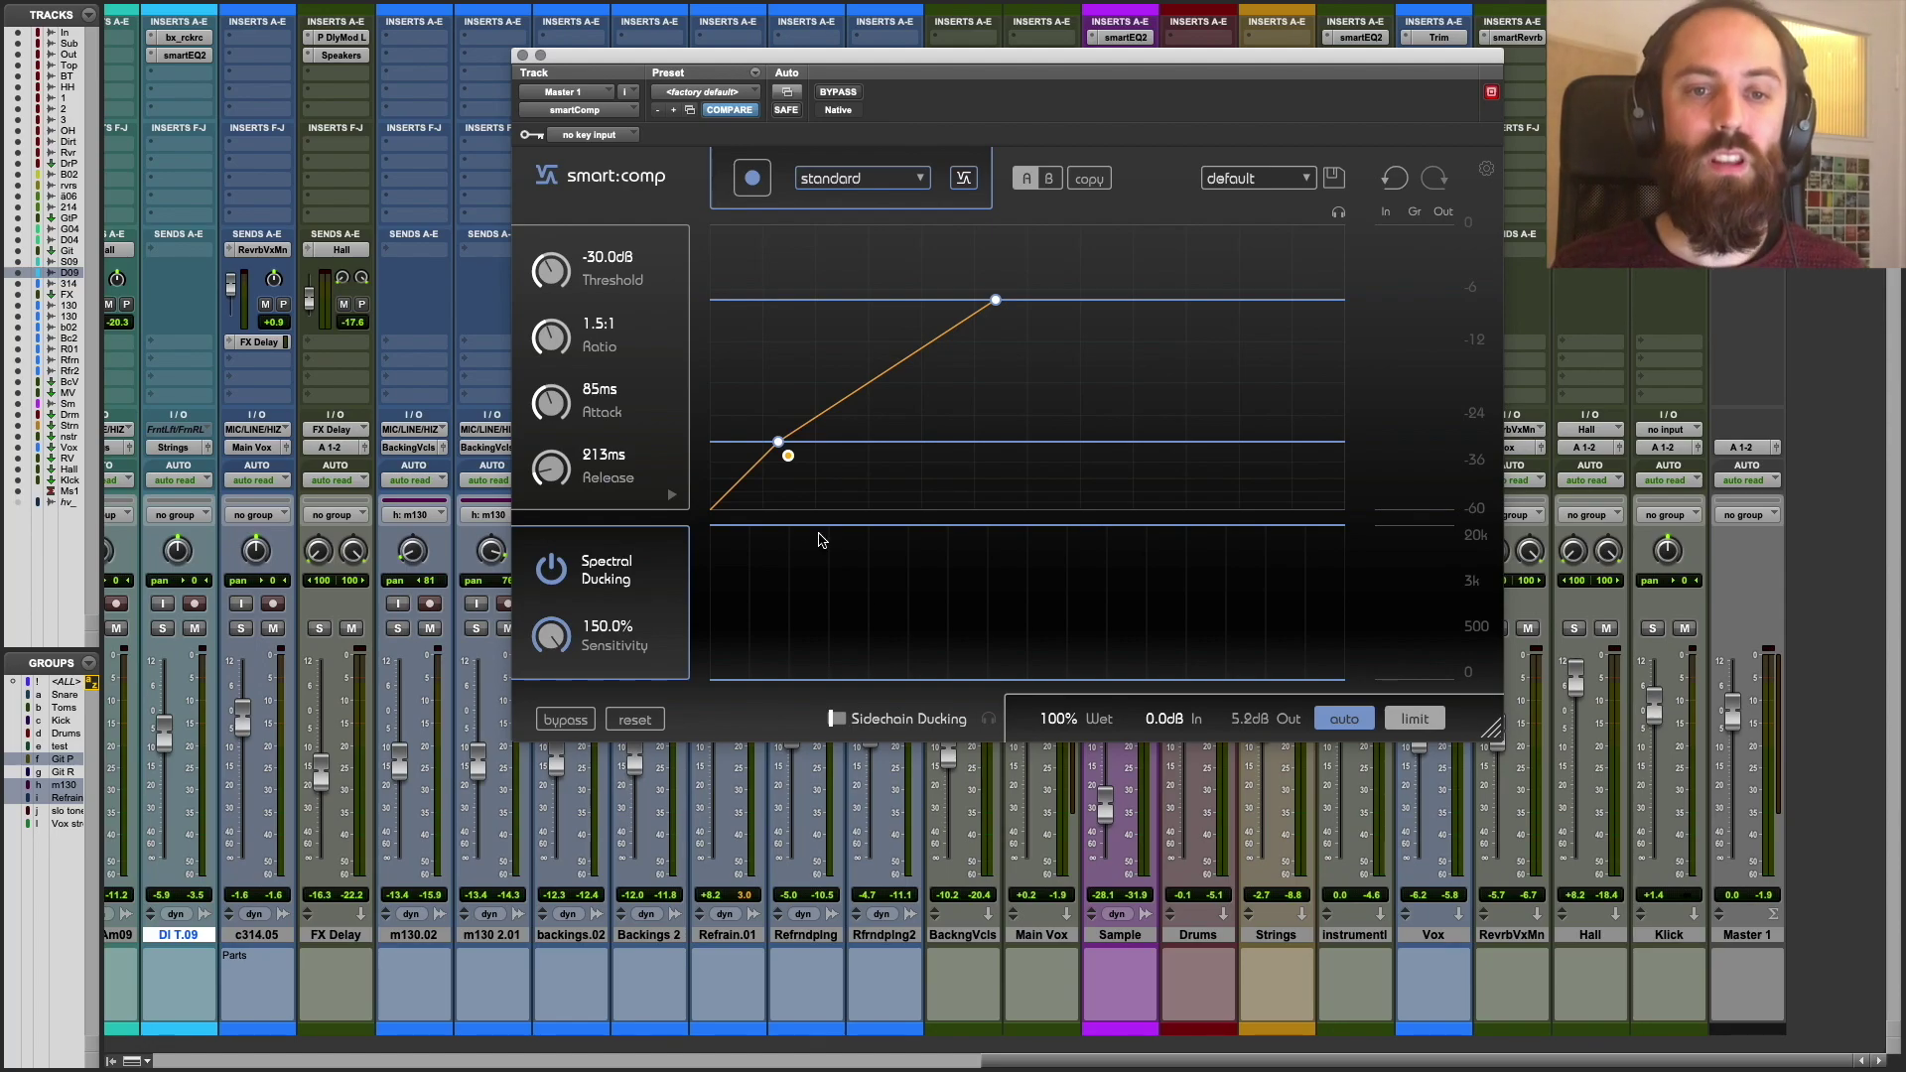
click(523, 55)
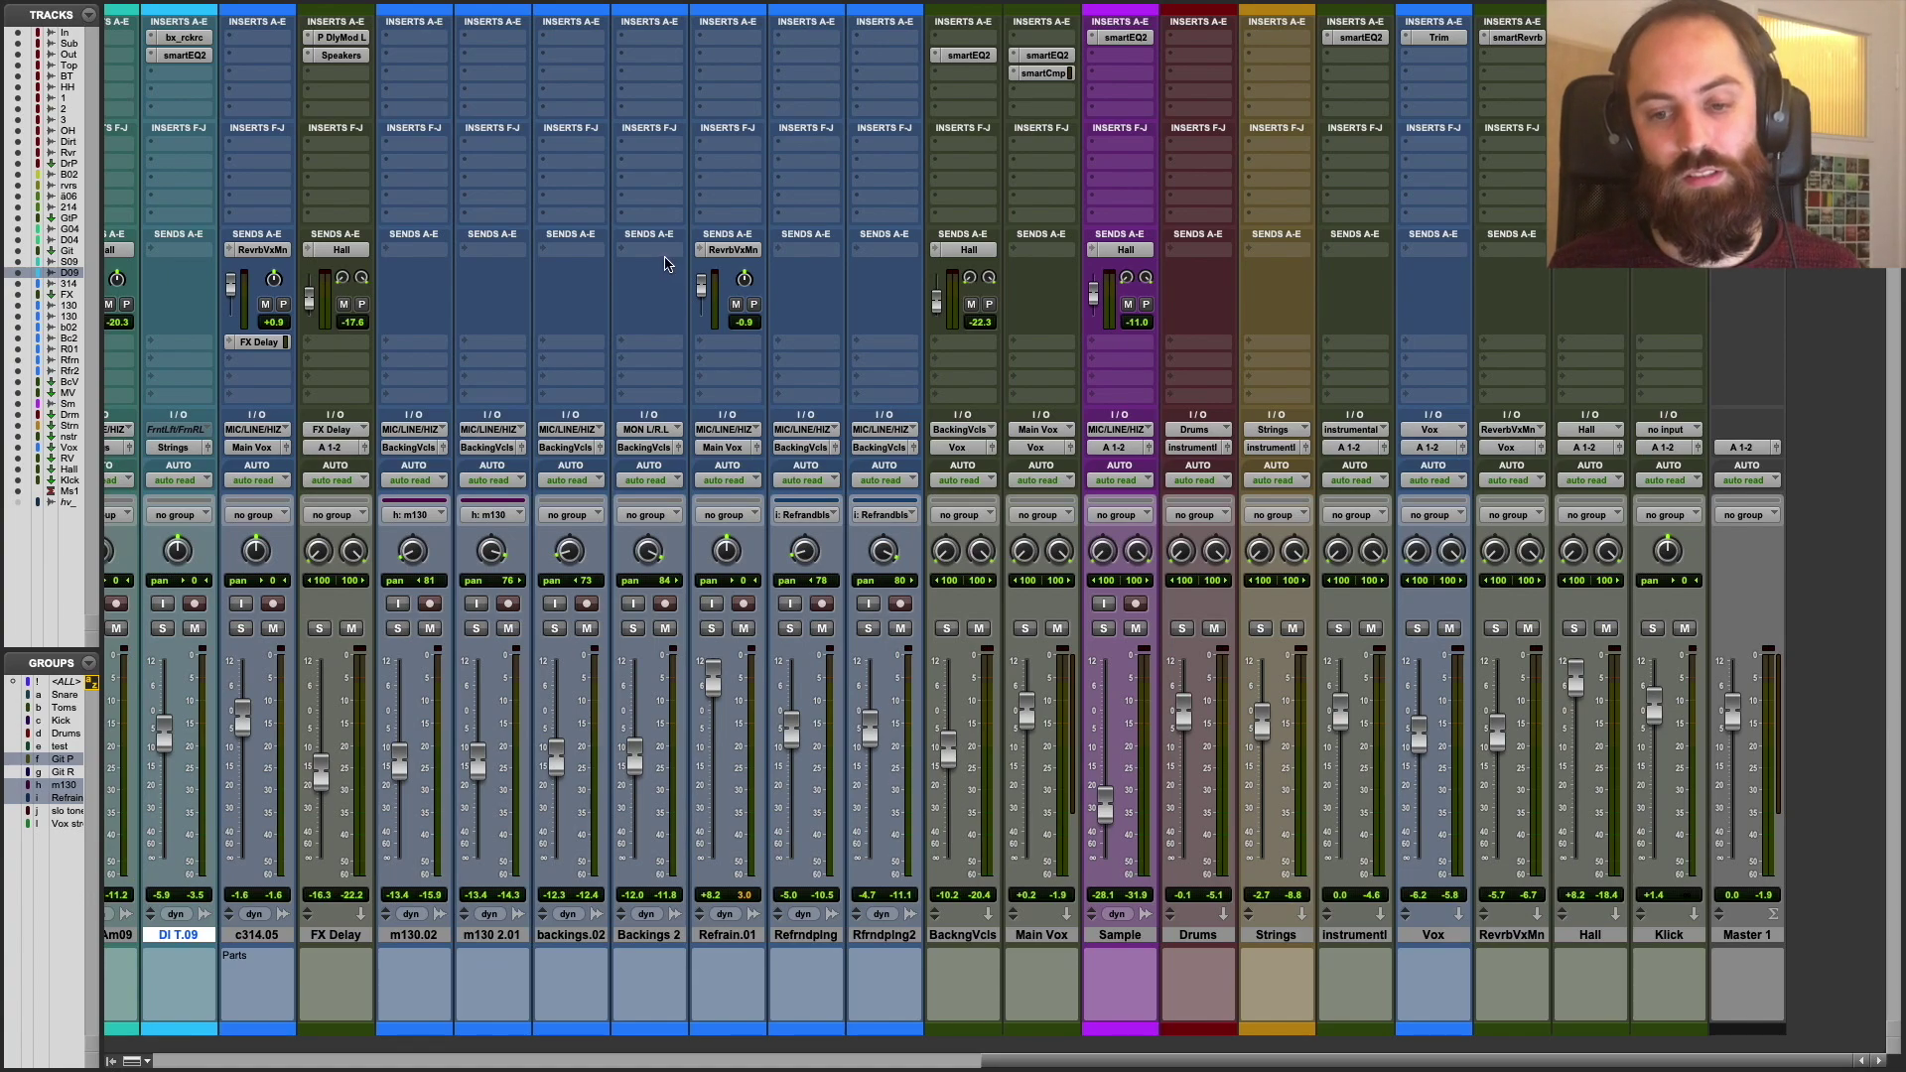
- Inspect the SVTC and Trim plug-ins on the Bass DI.02 track, closing each one after viewing
scroll(665, 263, left, 10)
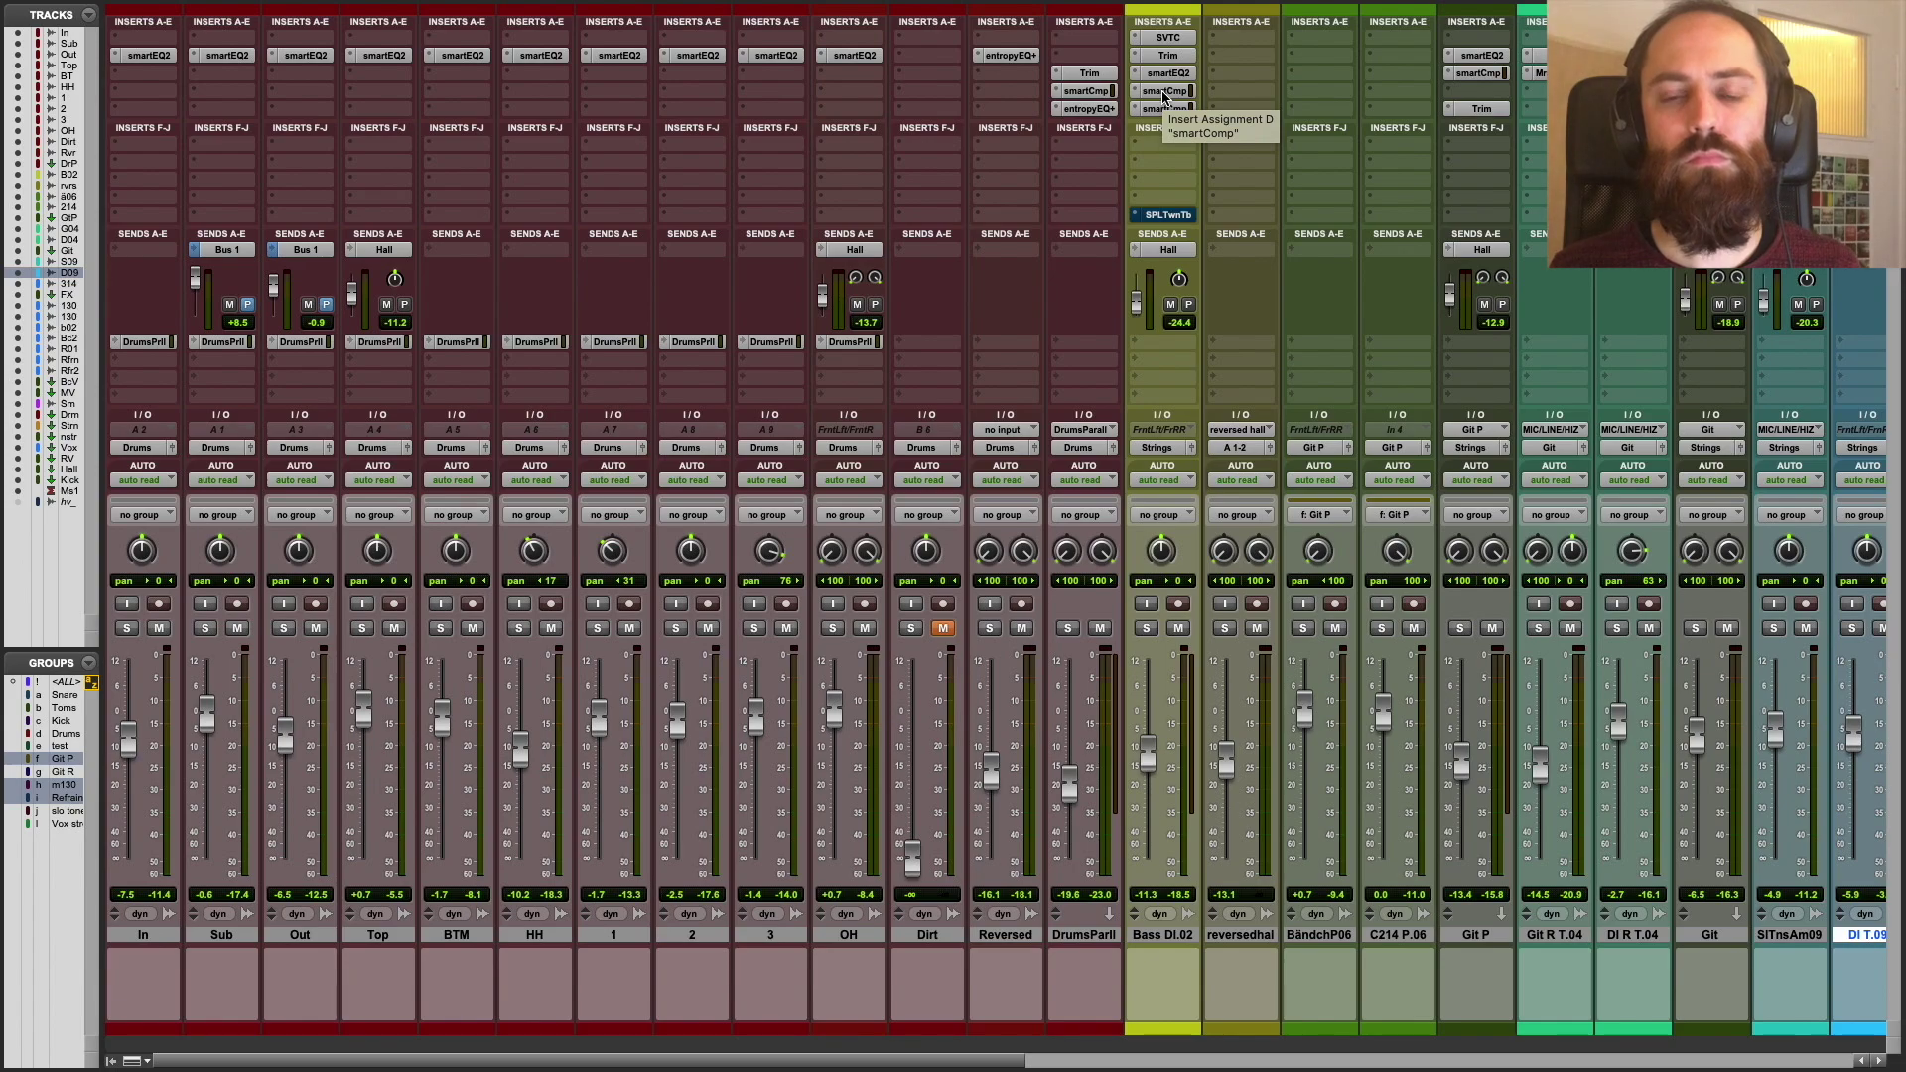
click(1172, 39)
click(1186, 38)
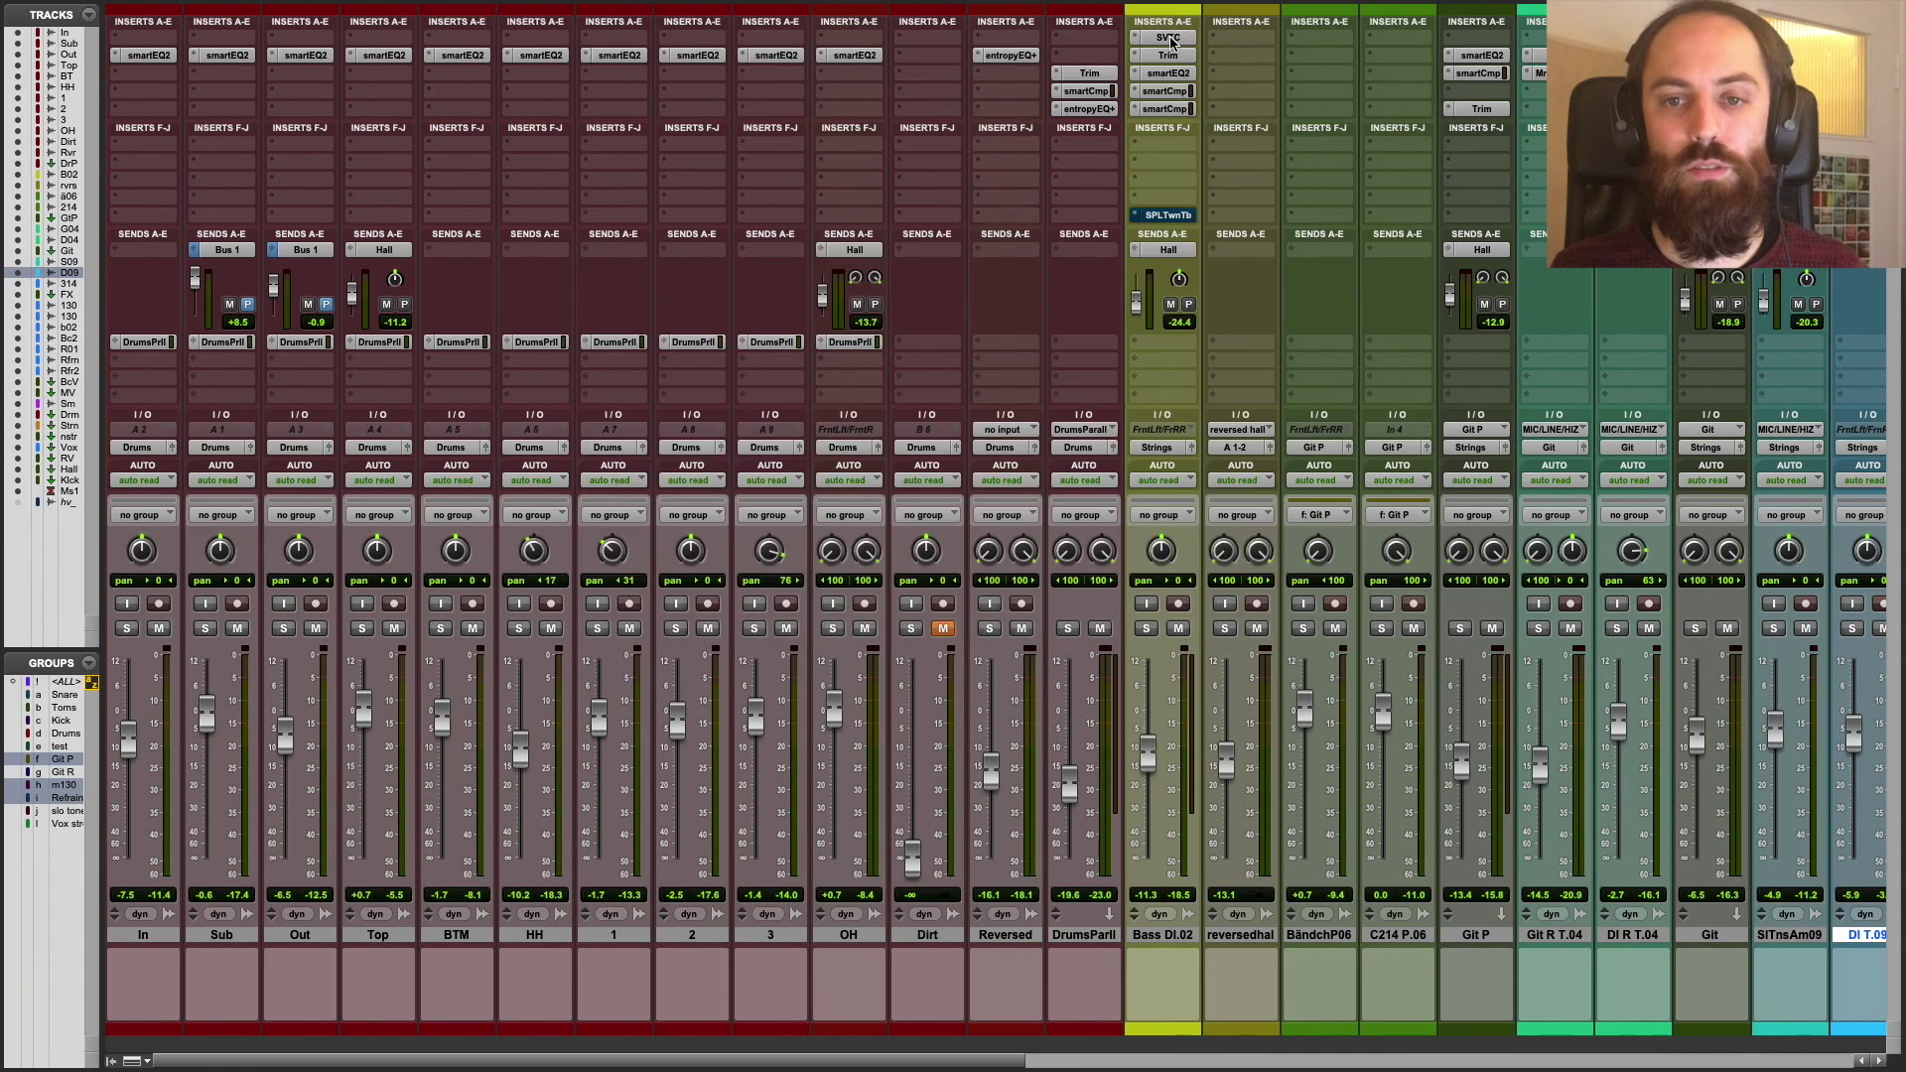
click(1174, 56)
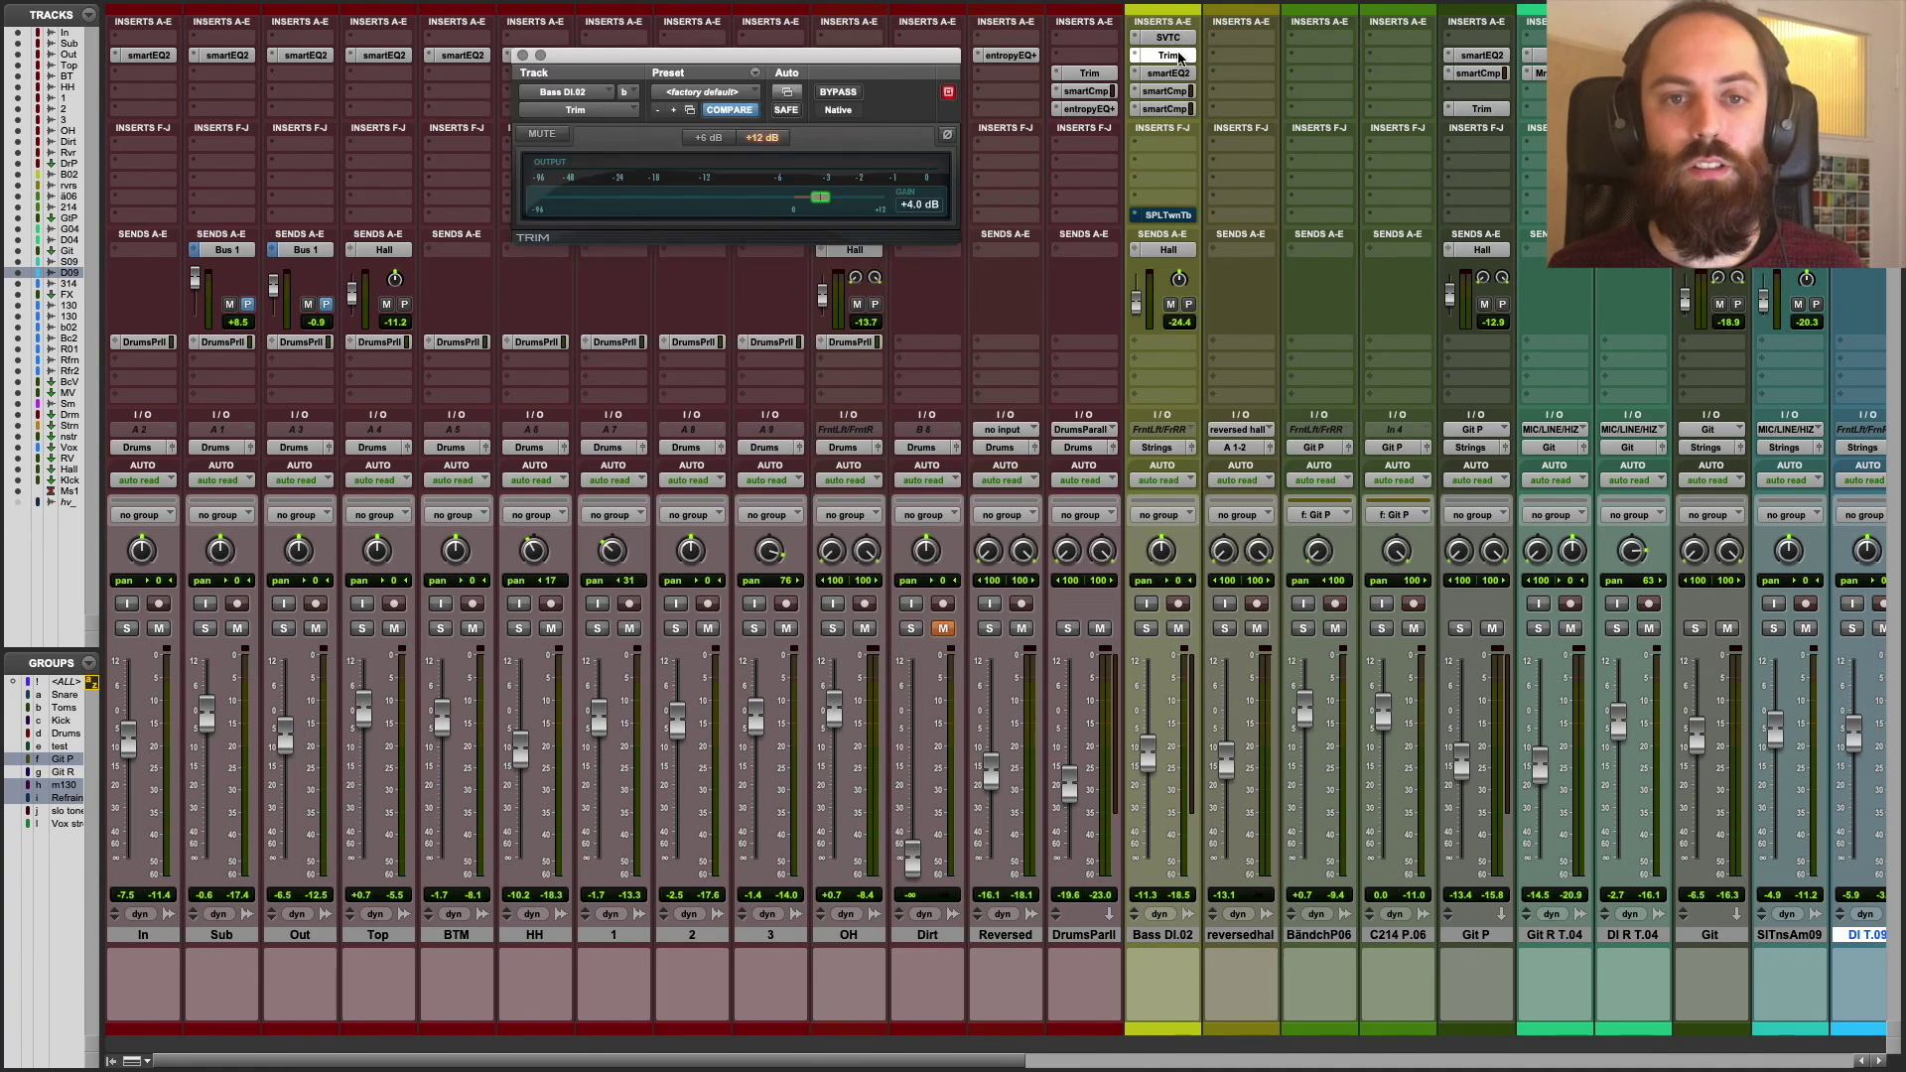
click(1176, 57)
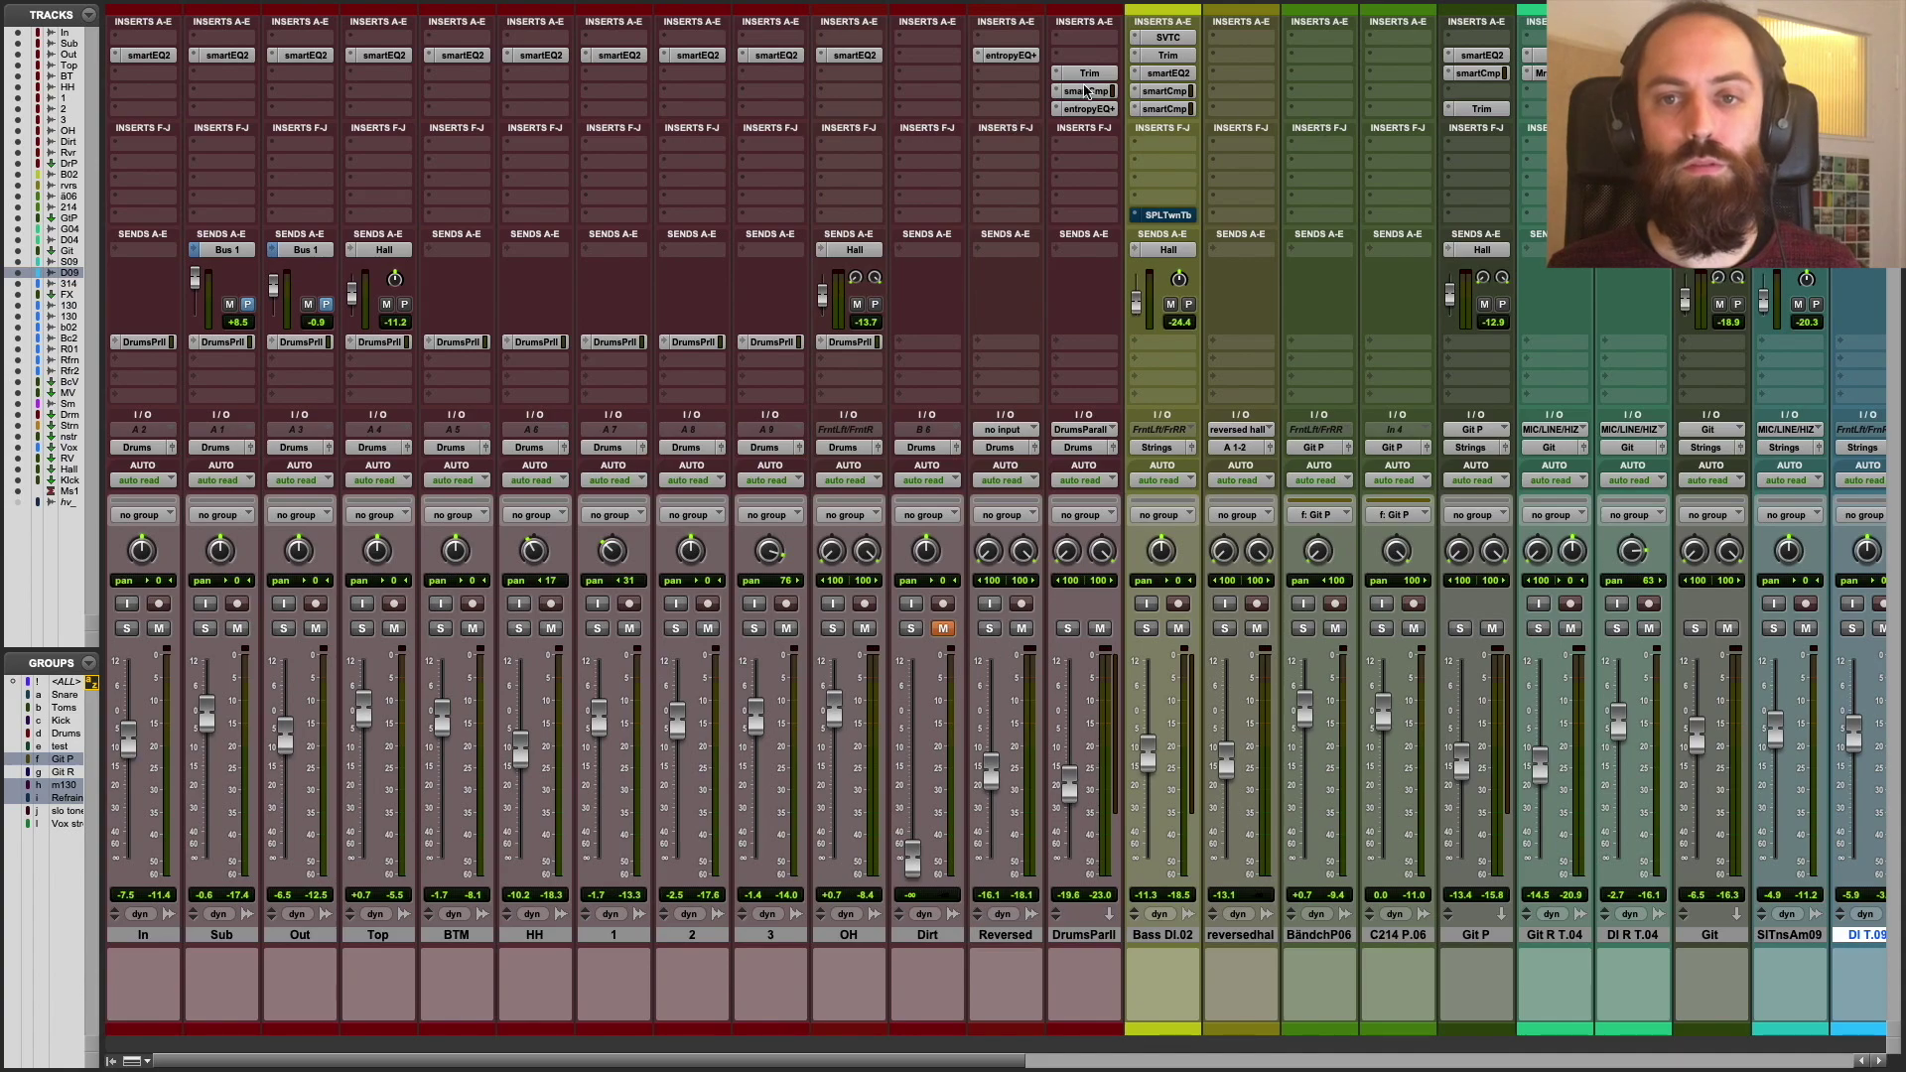
- Inspect the smart:EQ 2 settings on the Bass DI.02 track, moving its window lower, and close the plug-in
click(1171, 74)
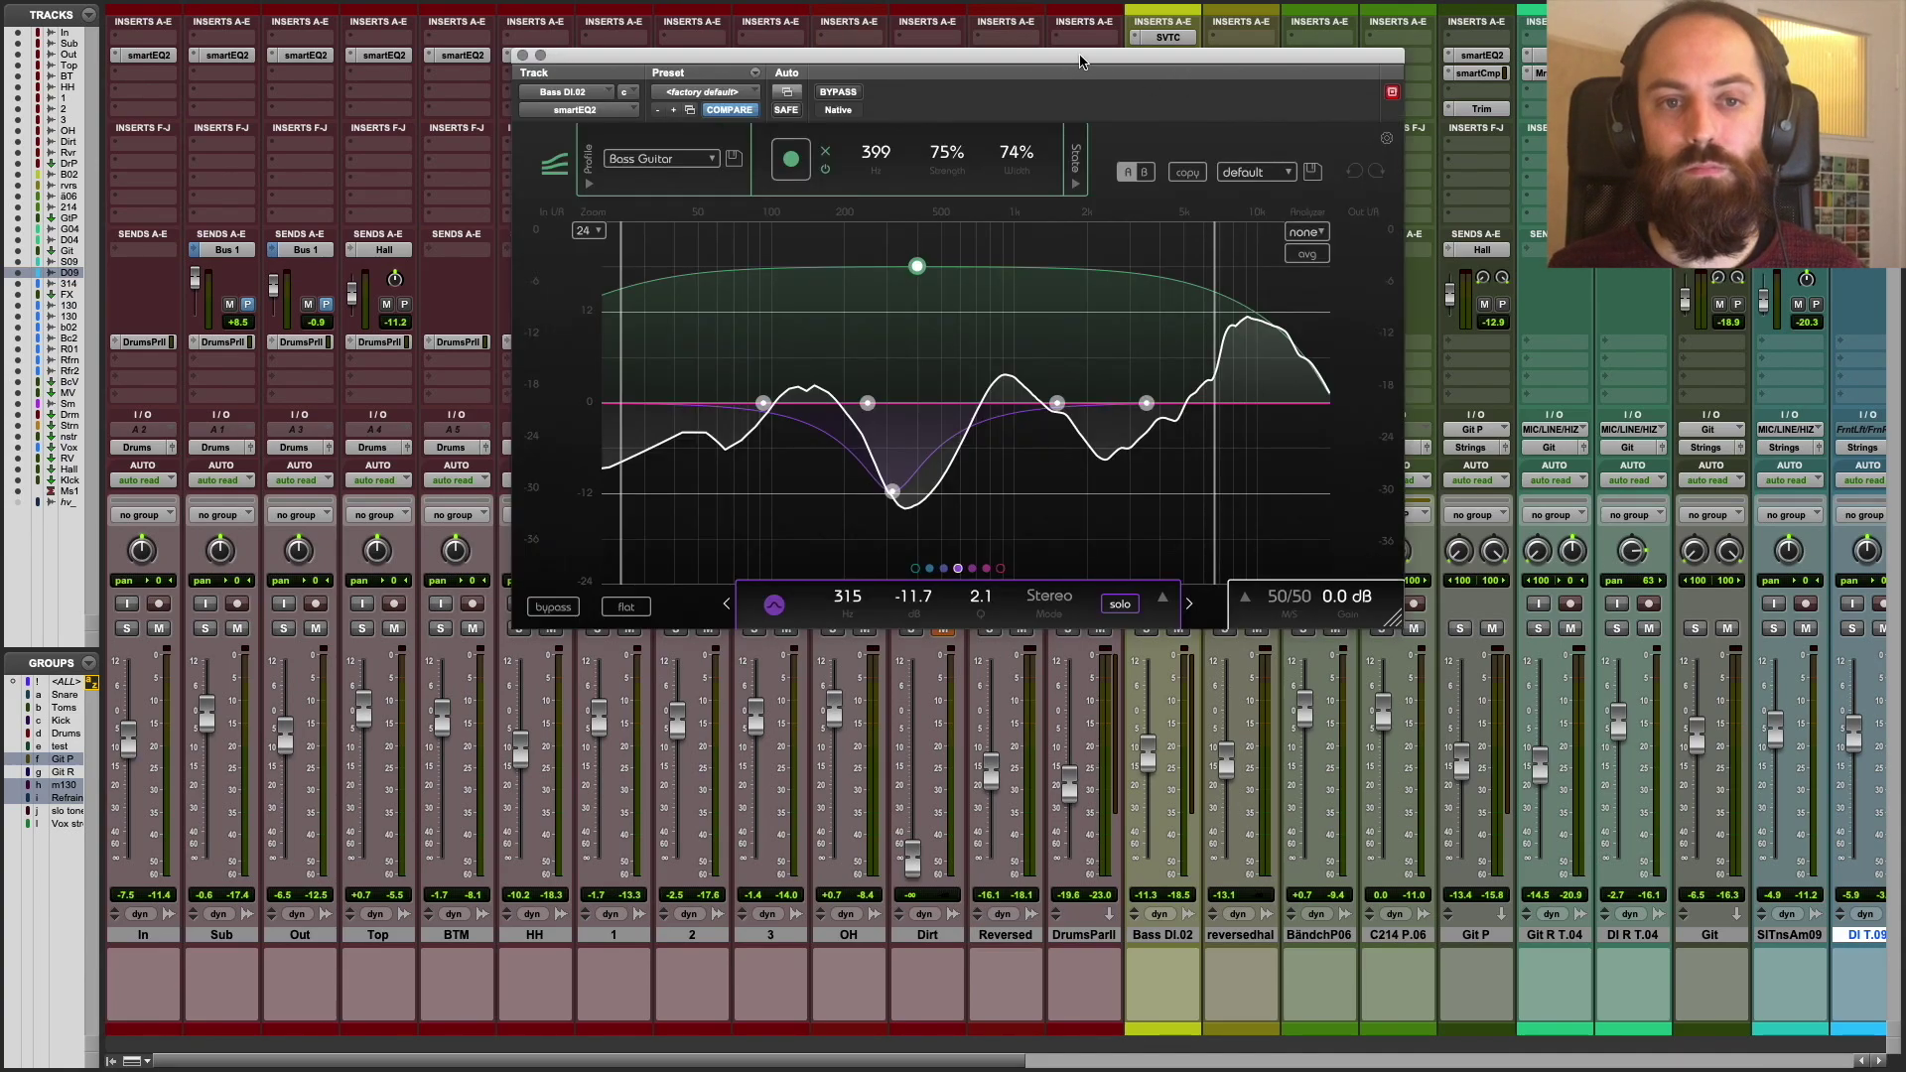
drag(1075, 58, 926, 177)
click(645, 284)
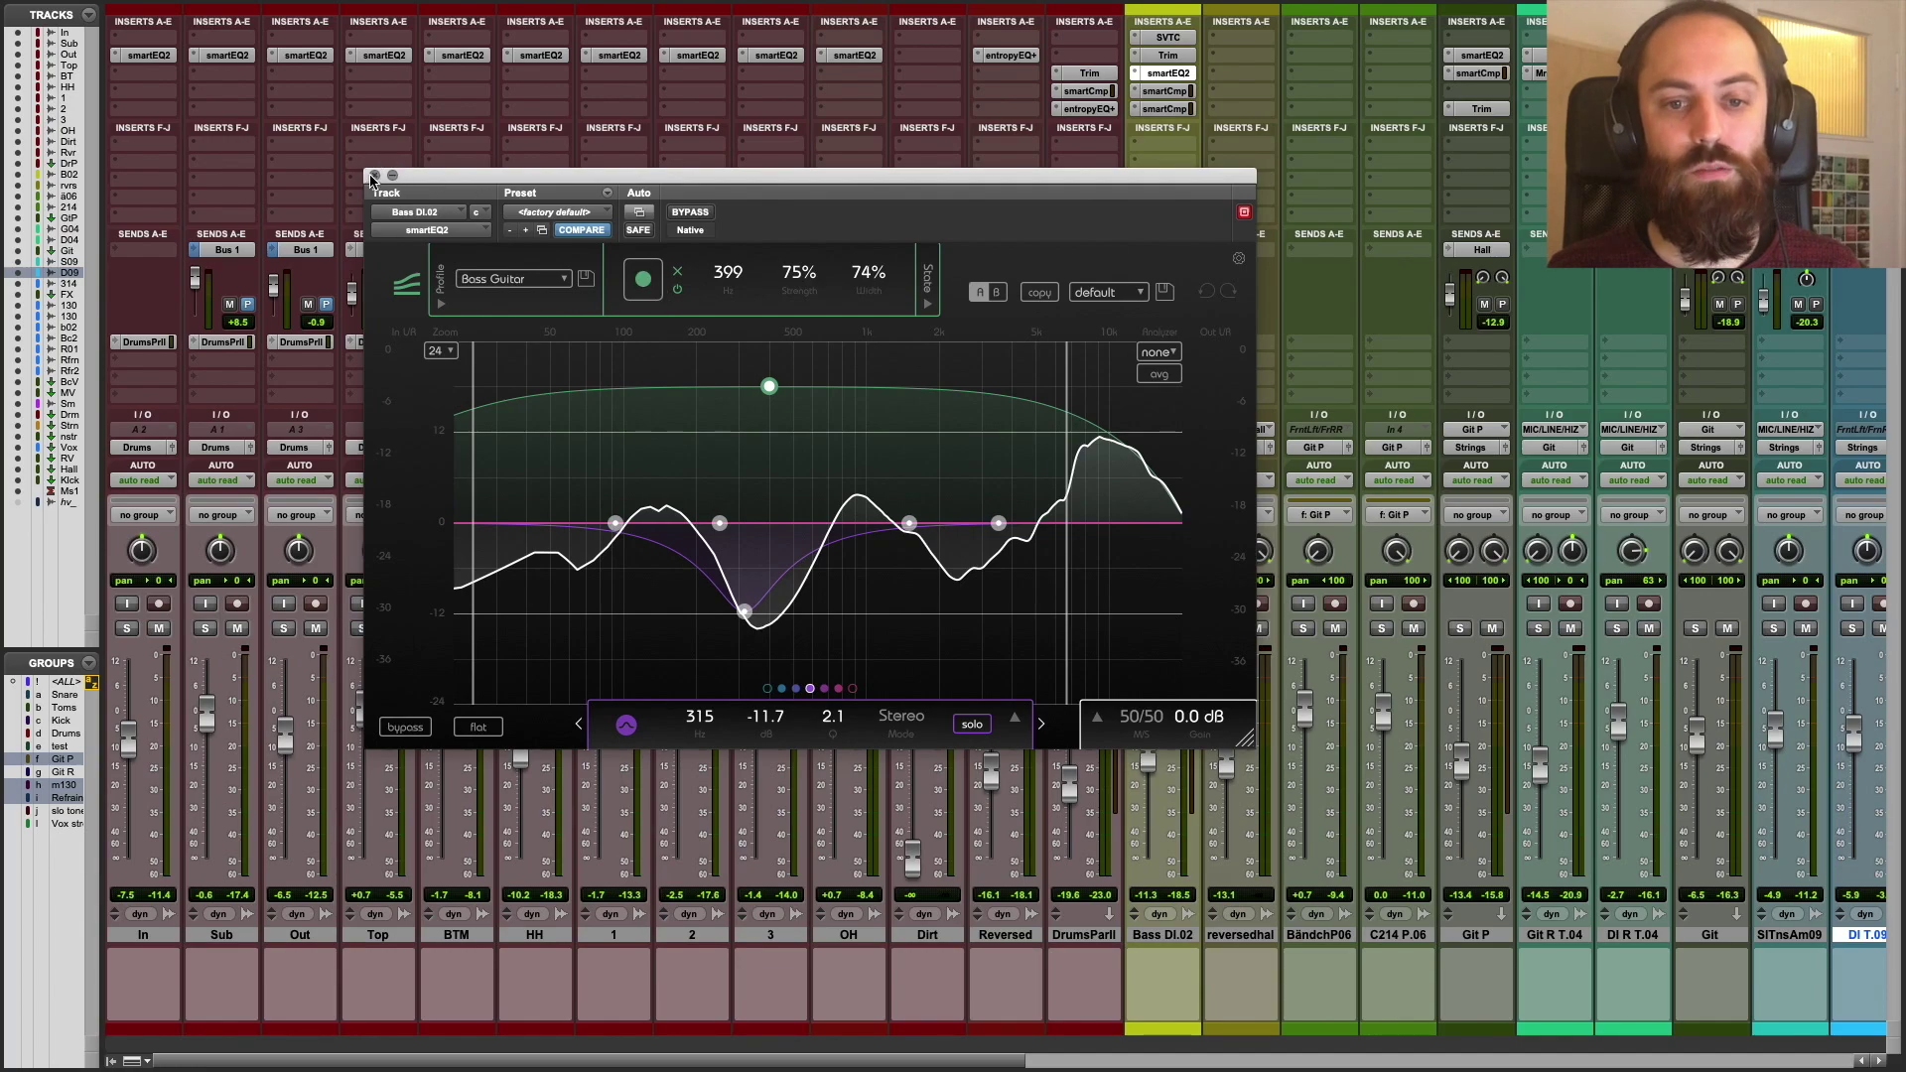
click(373, 176)
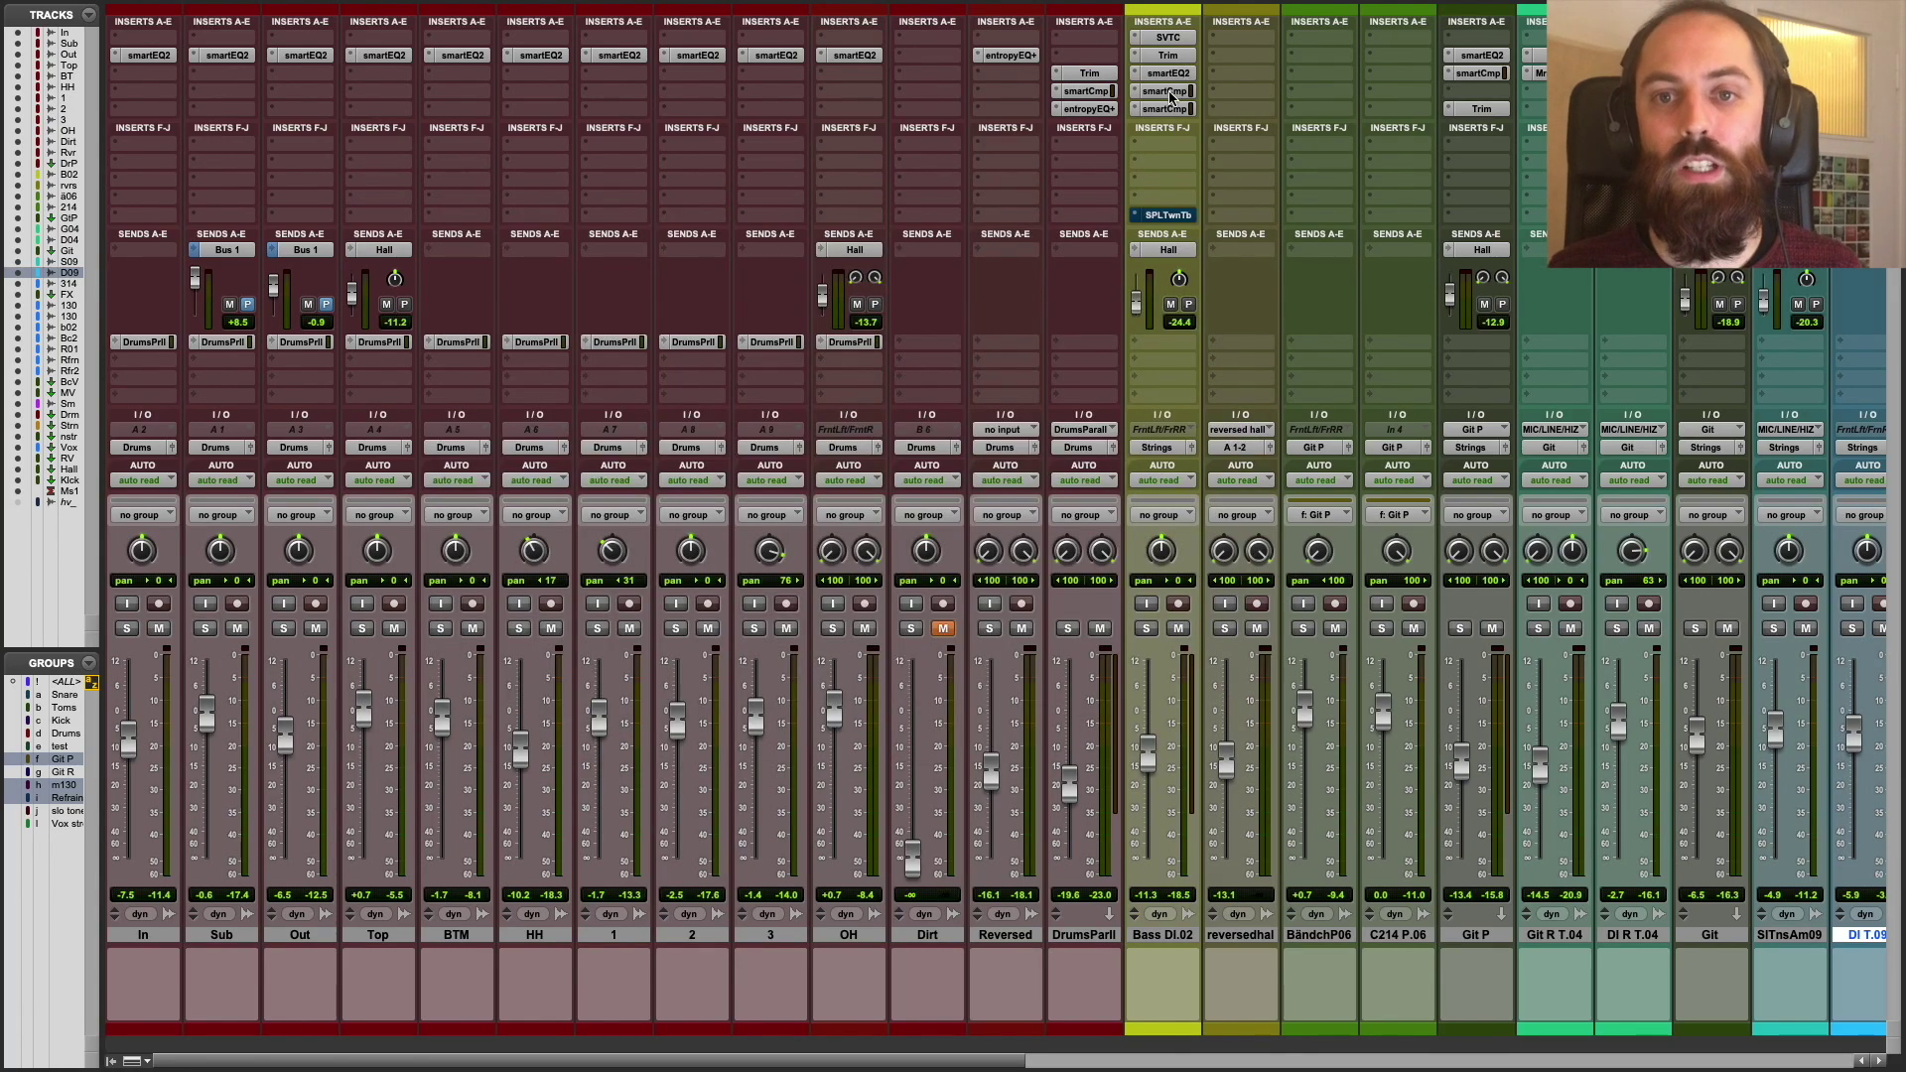
- Inspect the two smart:comp plug-ins on Bass DI.02 and check the key input bus choices for the second one
click(1168, 91)
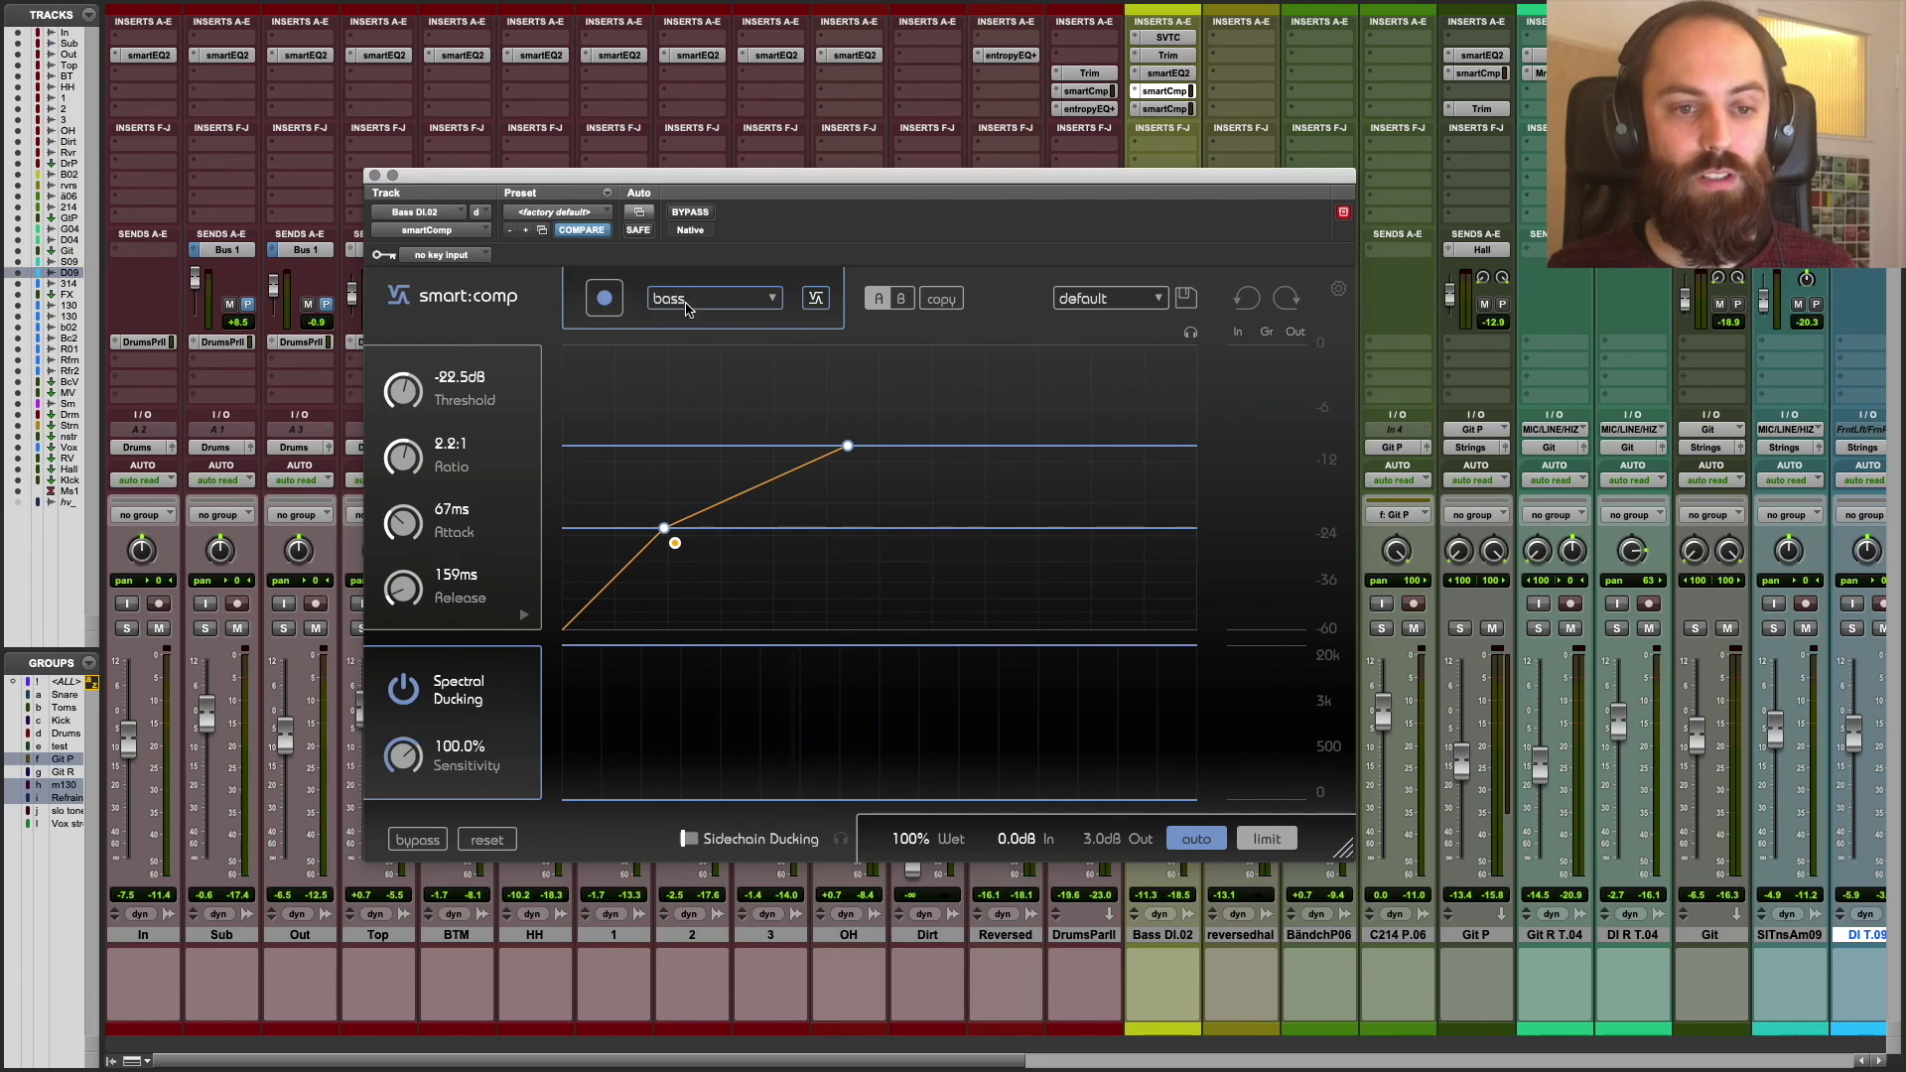
click(475, 212)
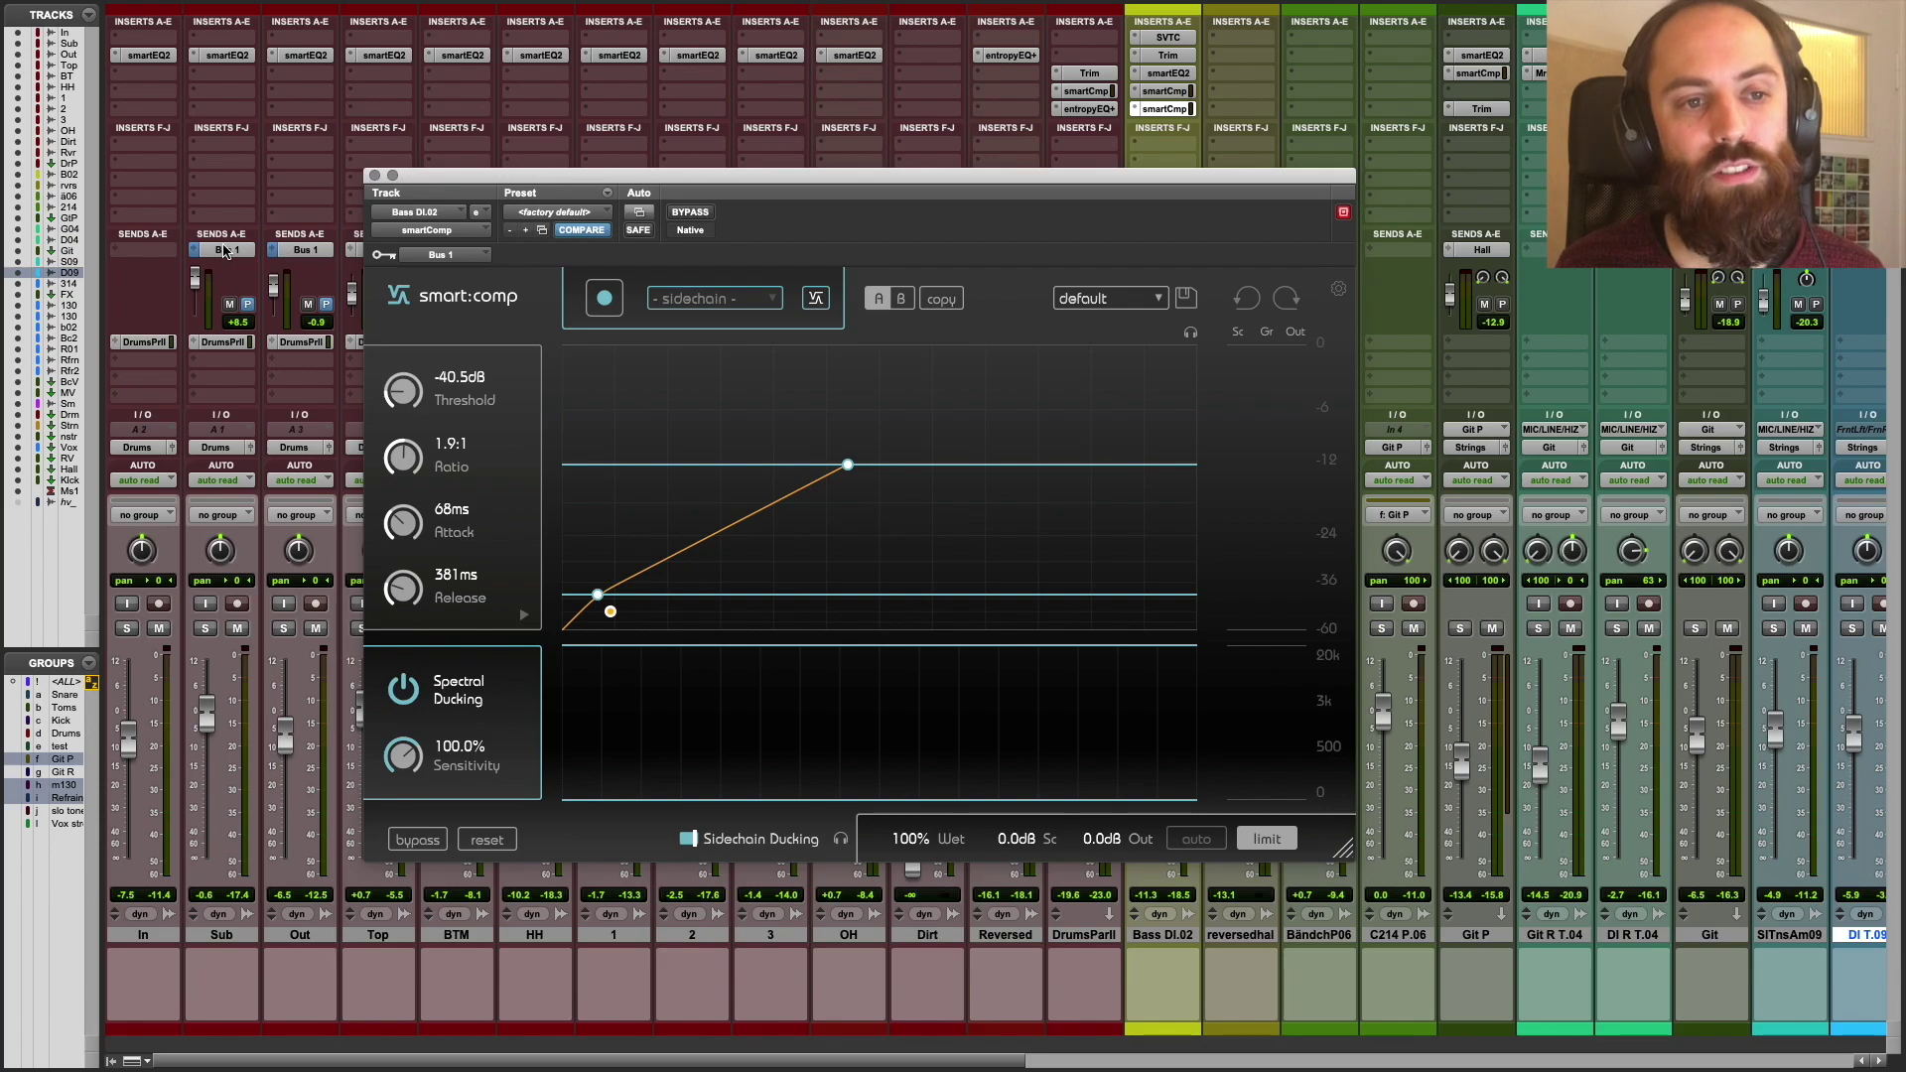
click(442, 256)
mouse_move(458, 260)
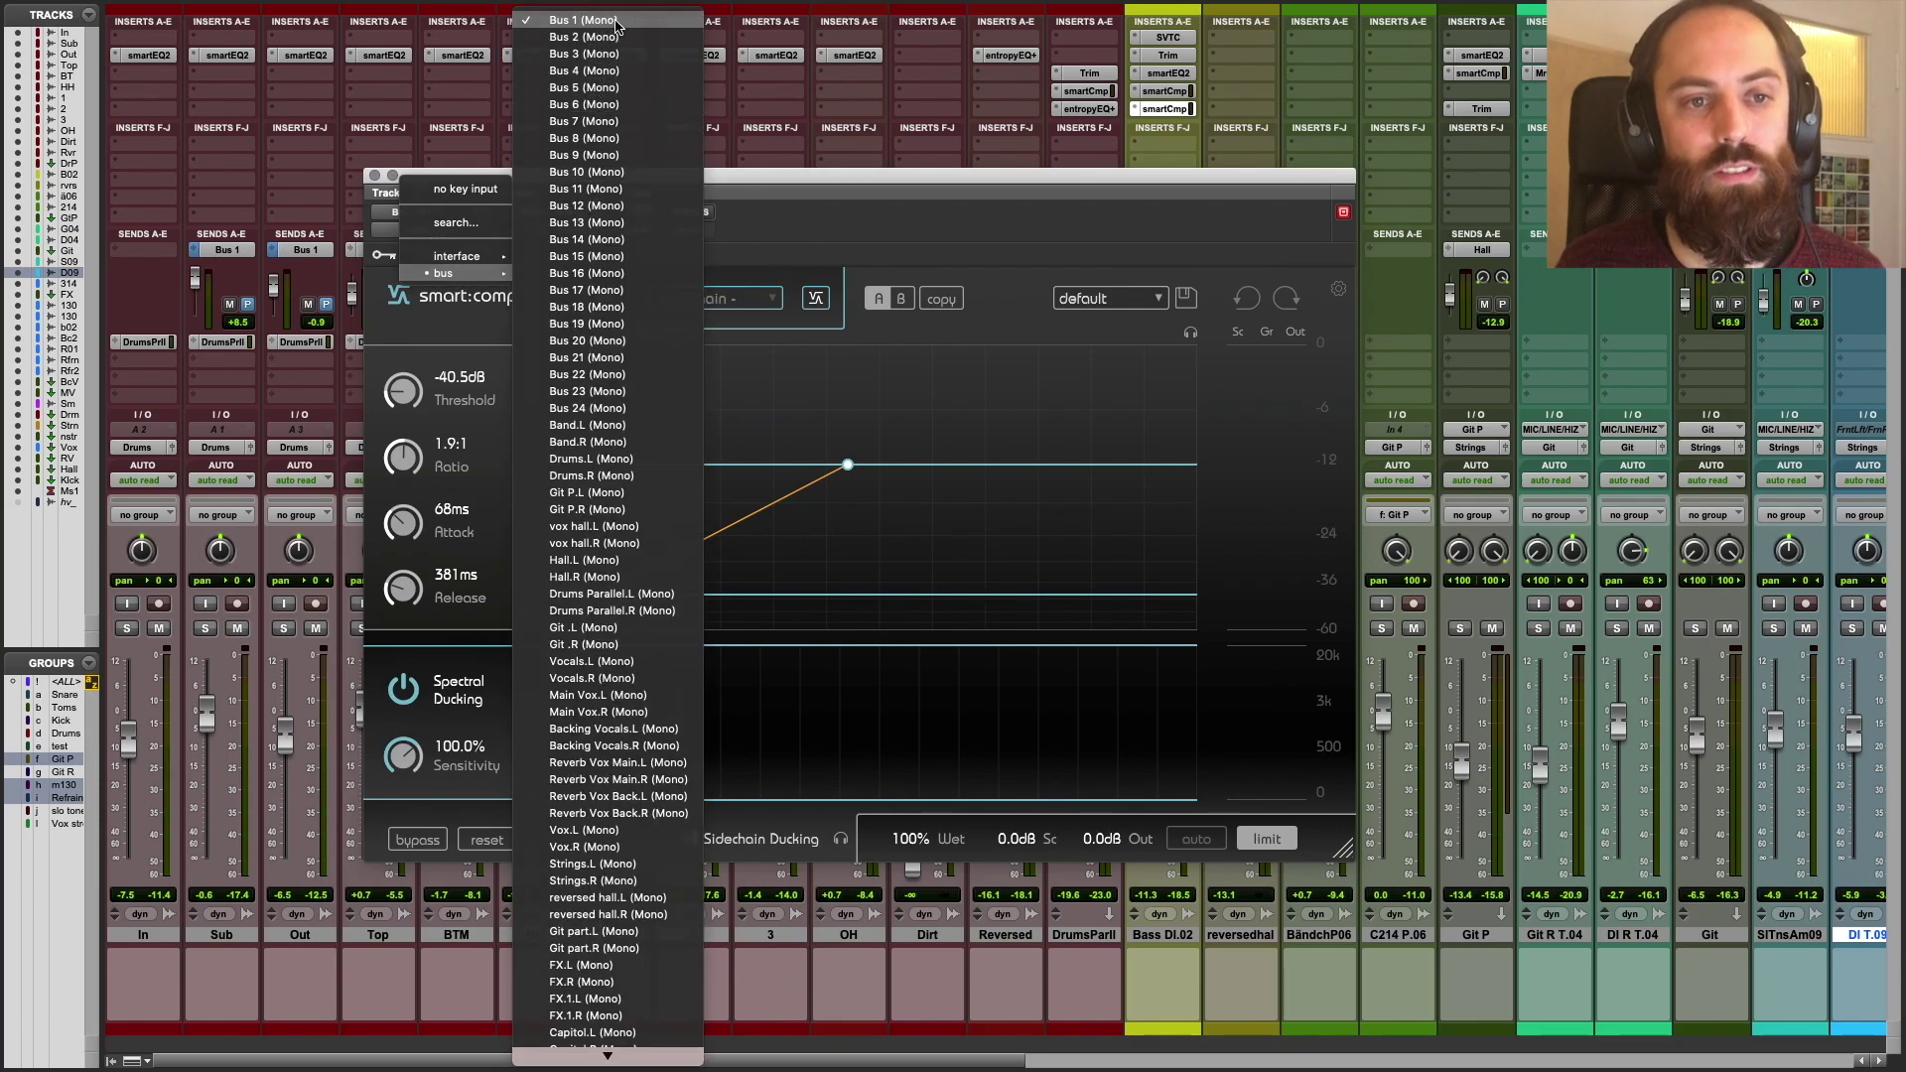
key(Escape)
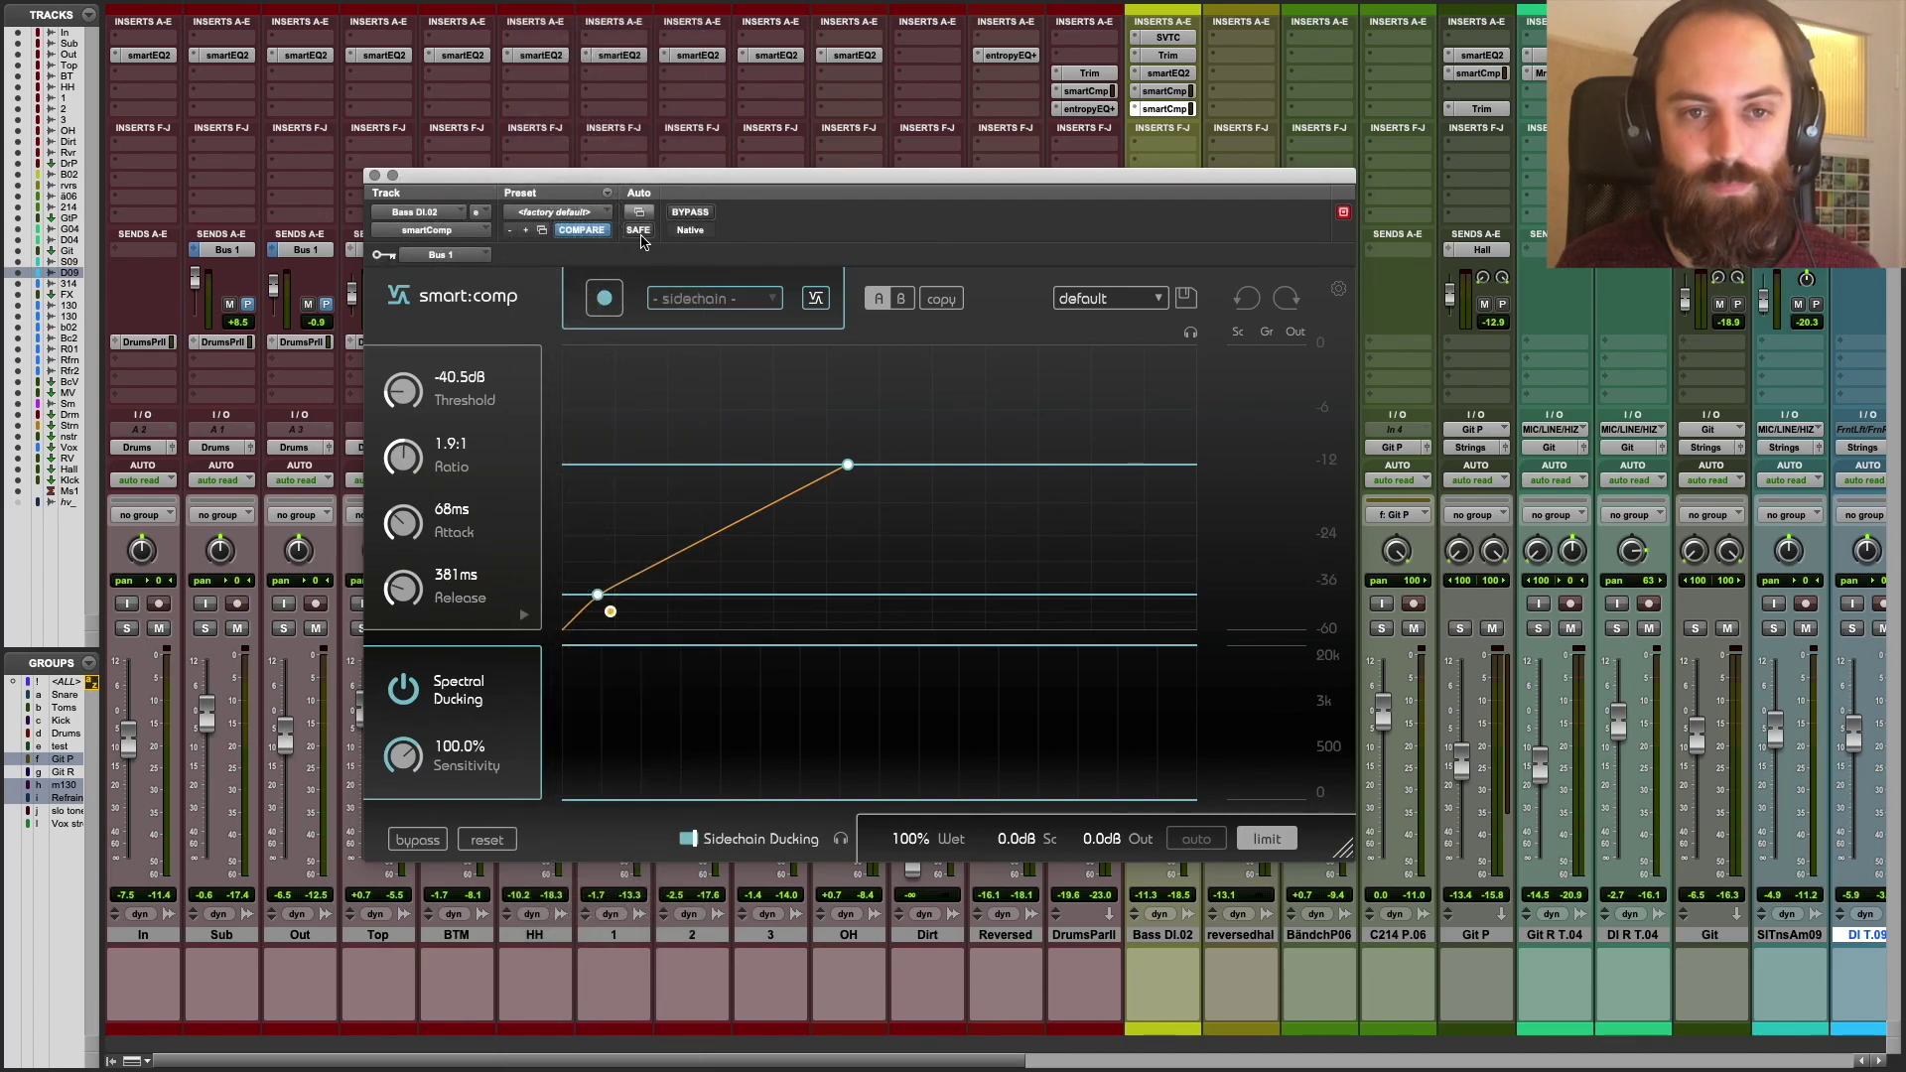
- Switch Sidechain Ducking off and on in the second smart:comp, and bypass and re-enable the plug-in
drag(728, 177, 788, 156)
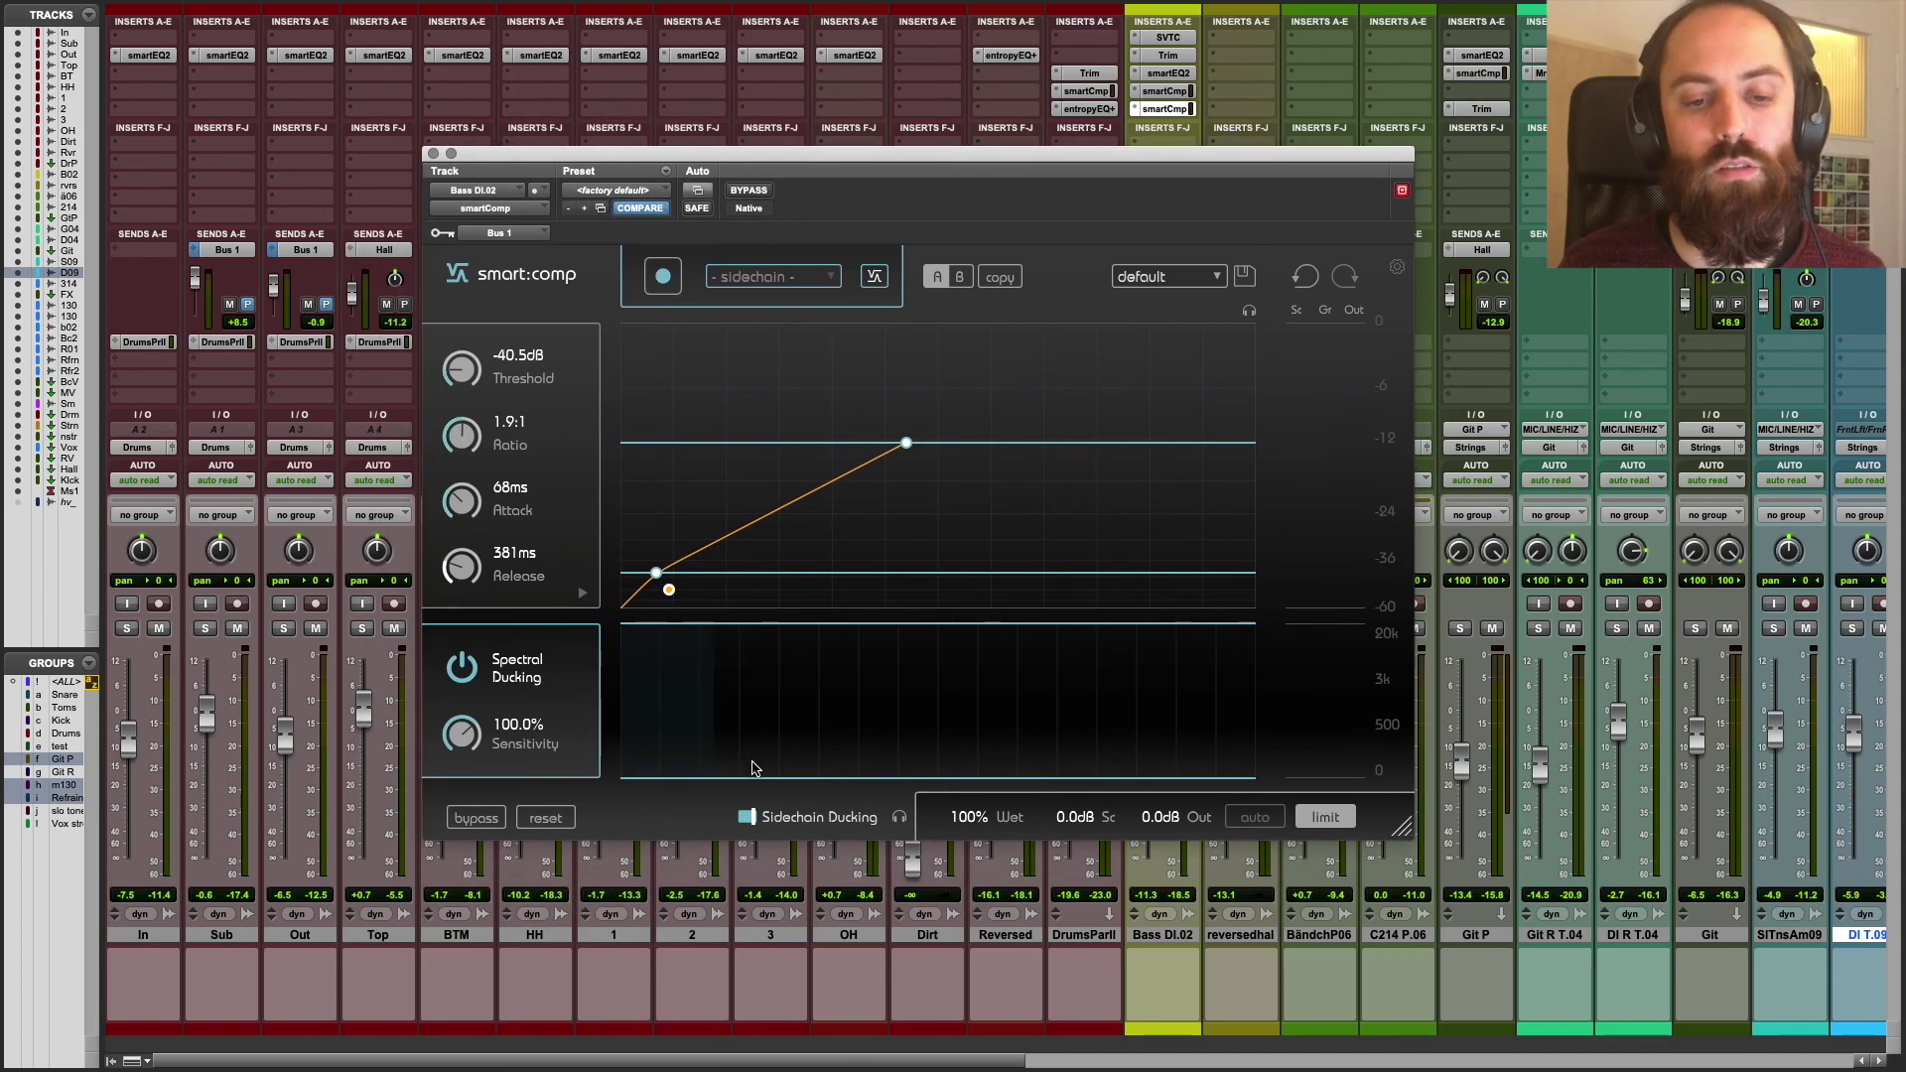
click(747, 817)
click(747, 817)
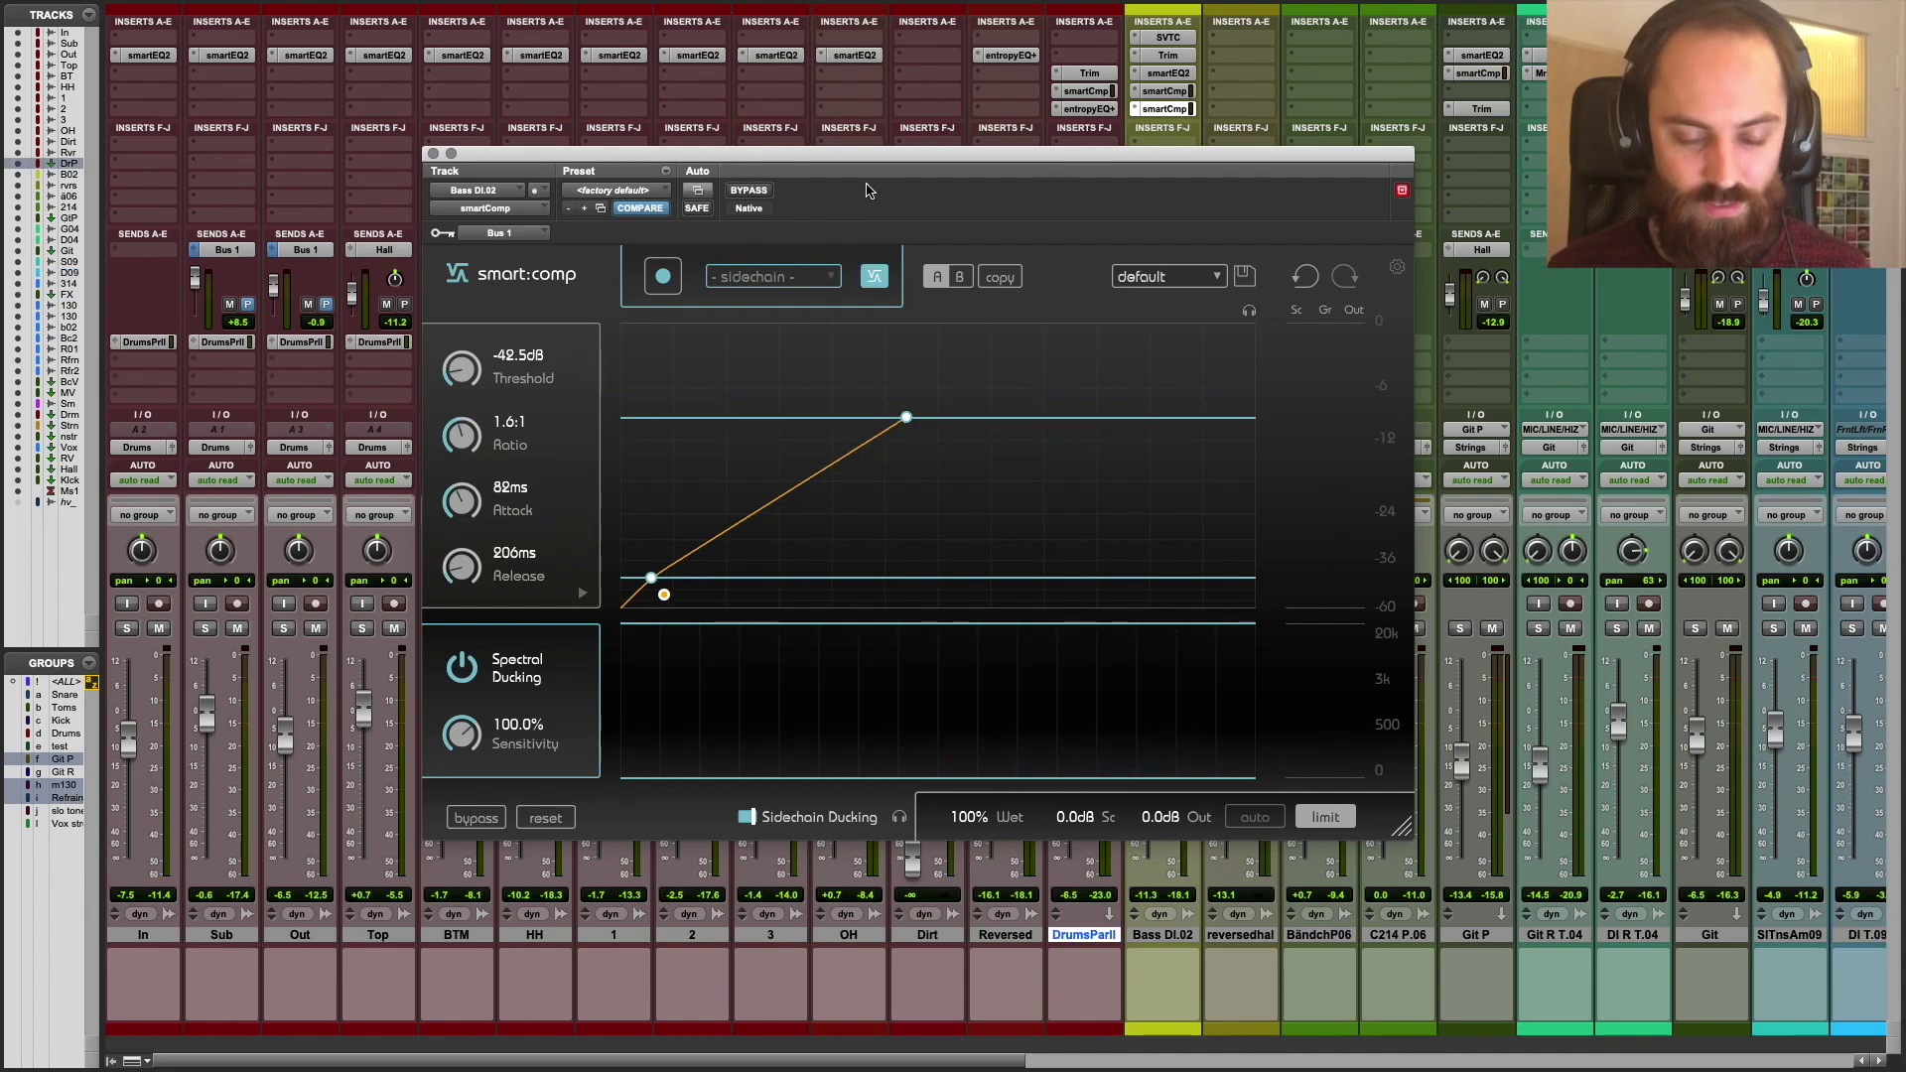
click(763, 193)
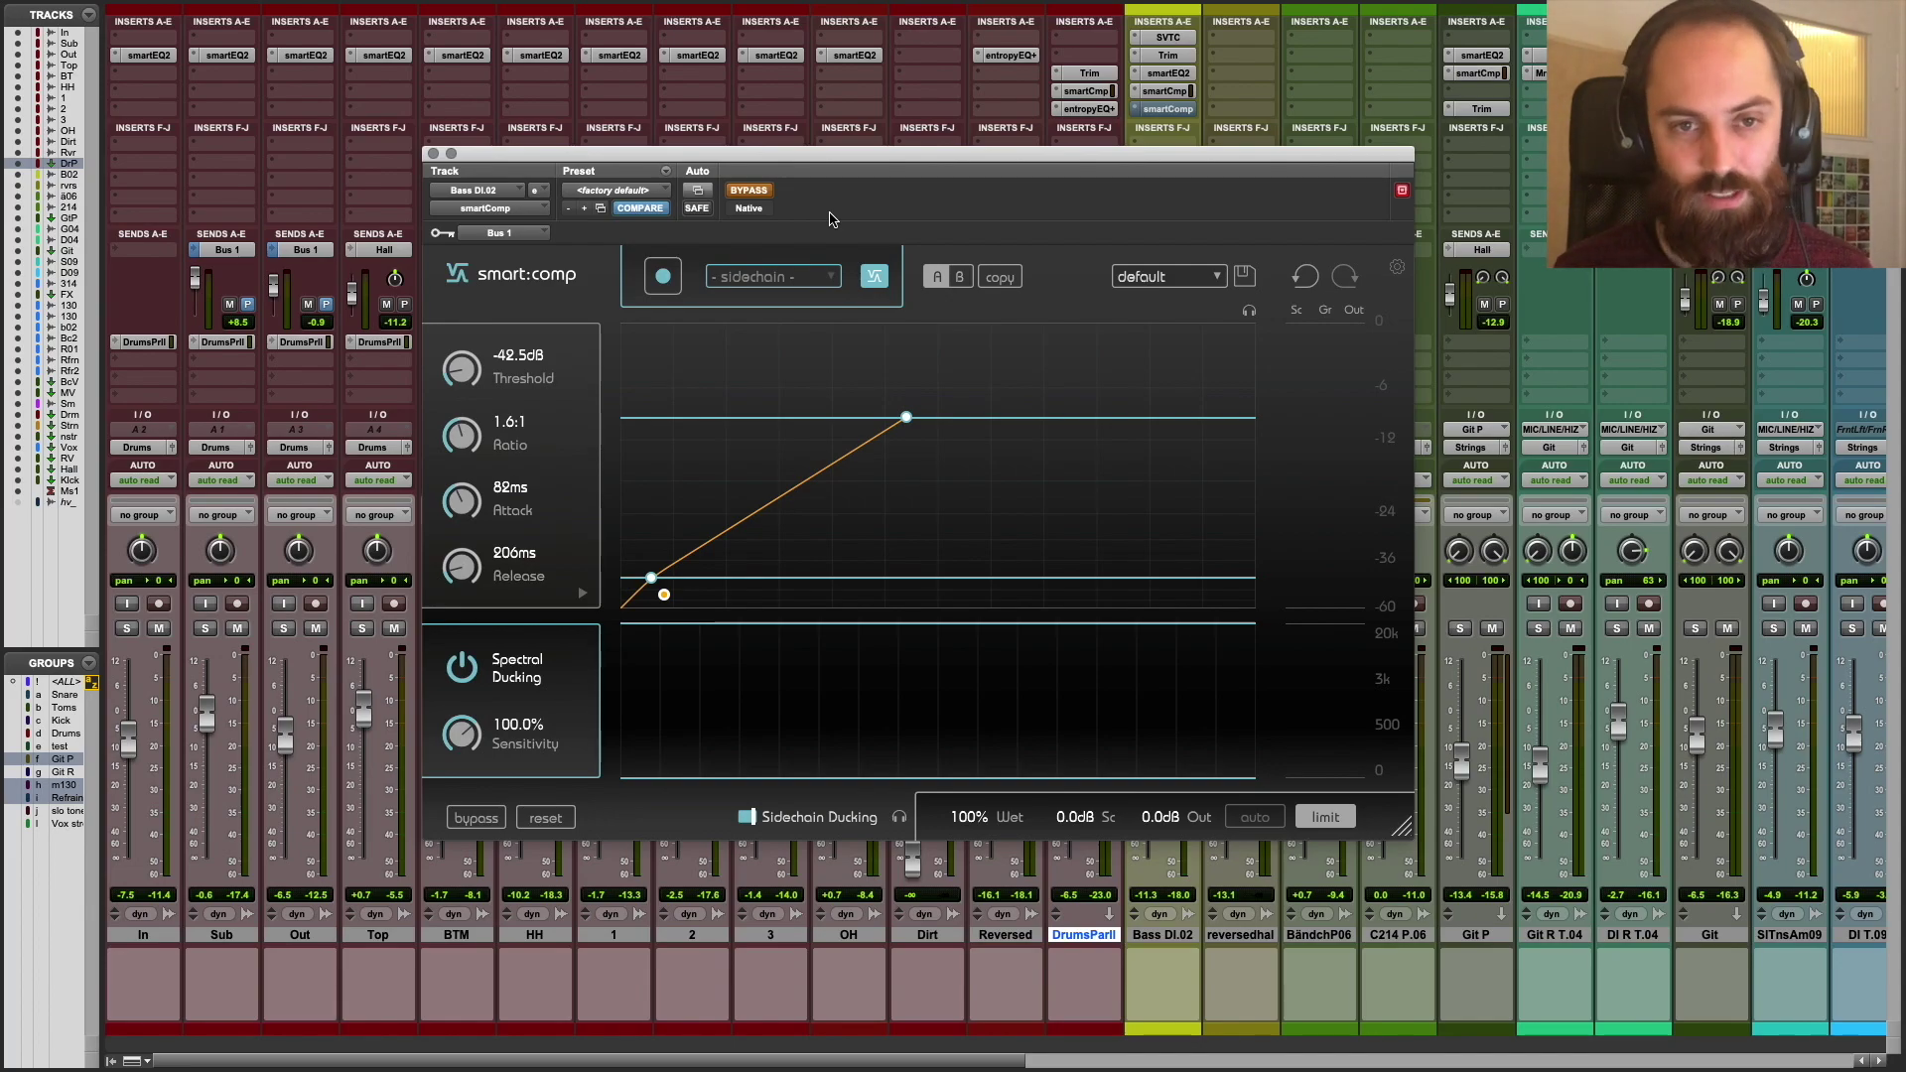
click(757, 194)
- Relearn the second smart:comp's sidechain compression on Bass DI.02 with the mix playing, and stop playback when learning is done
click(662, 274)
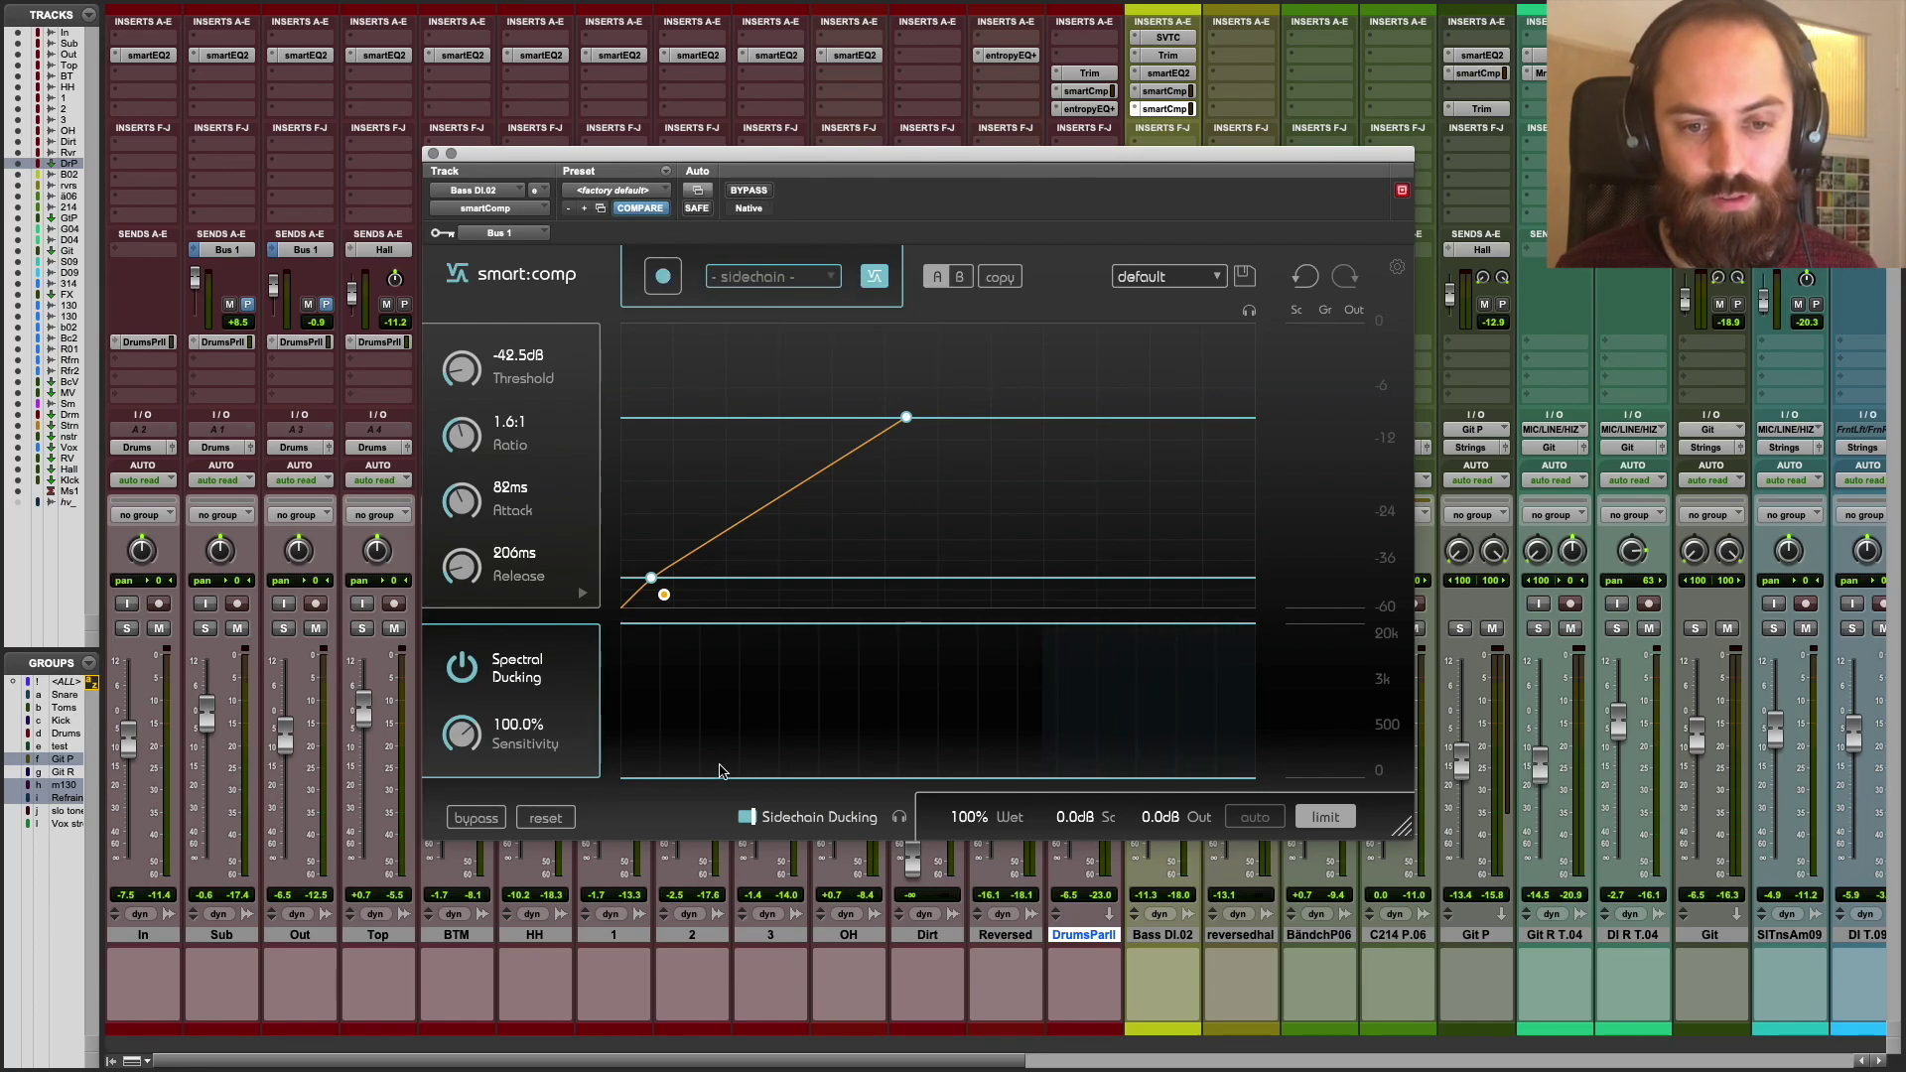
click(664, 277)
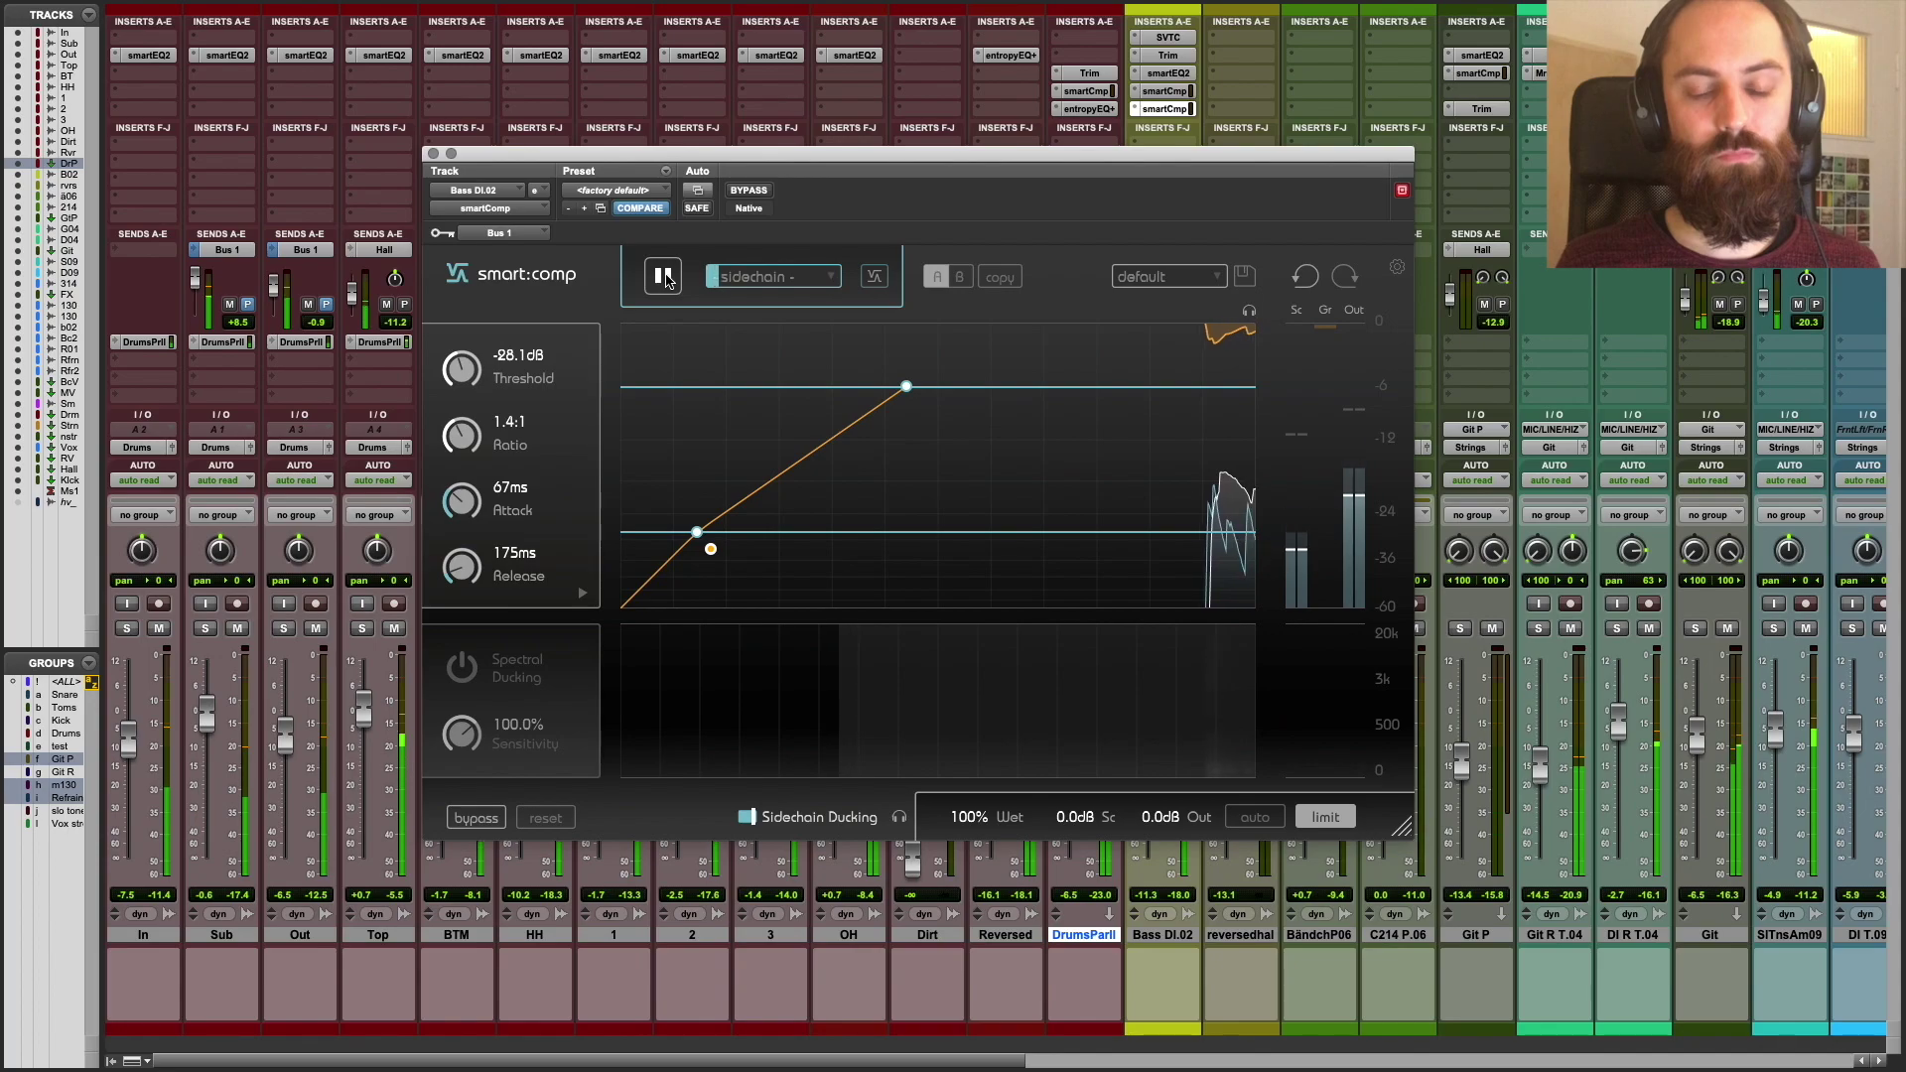
click(664, 277)
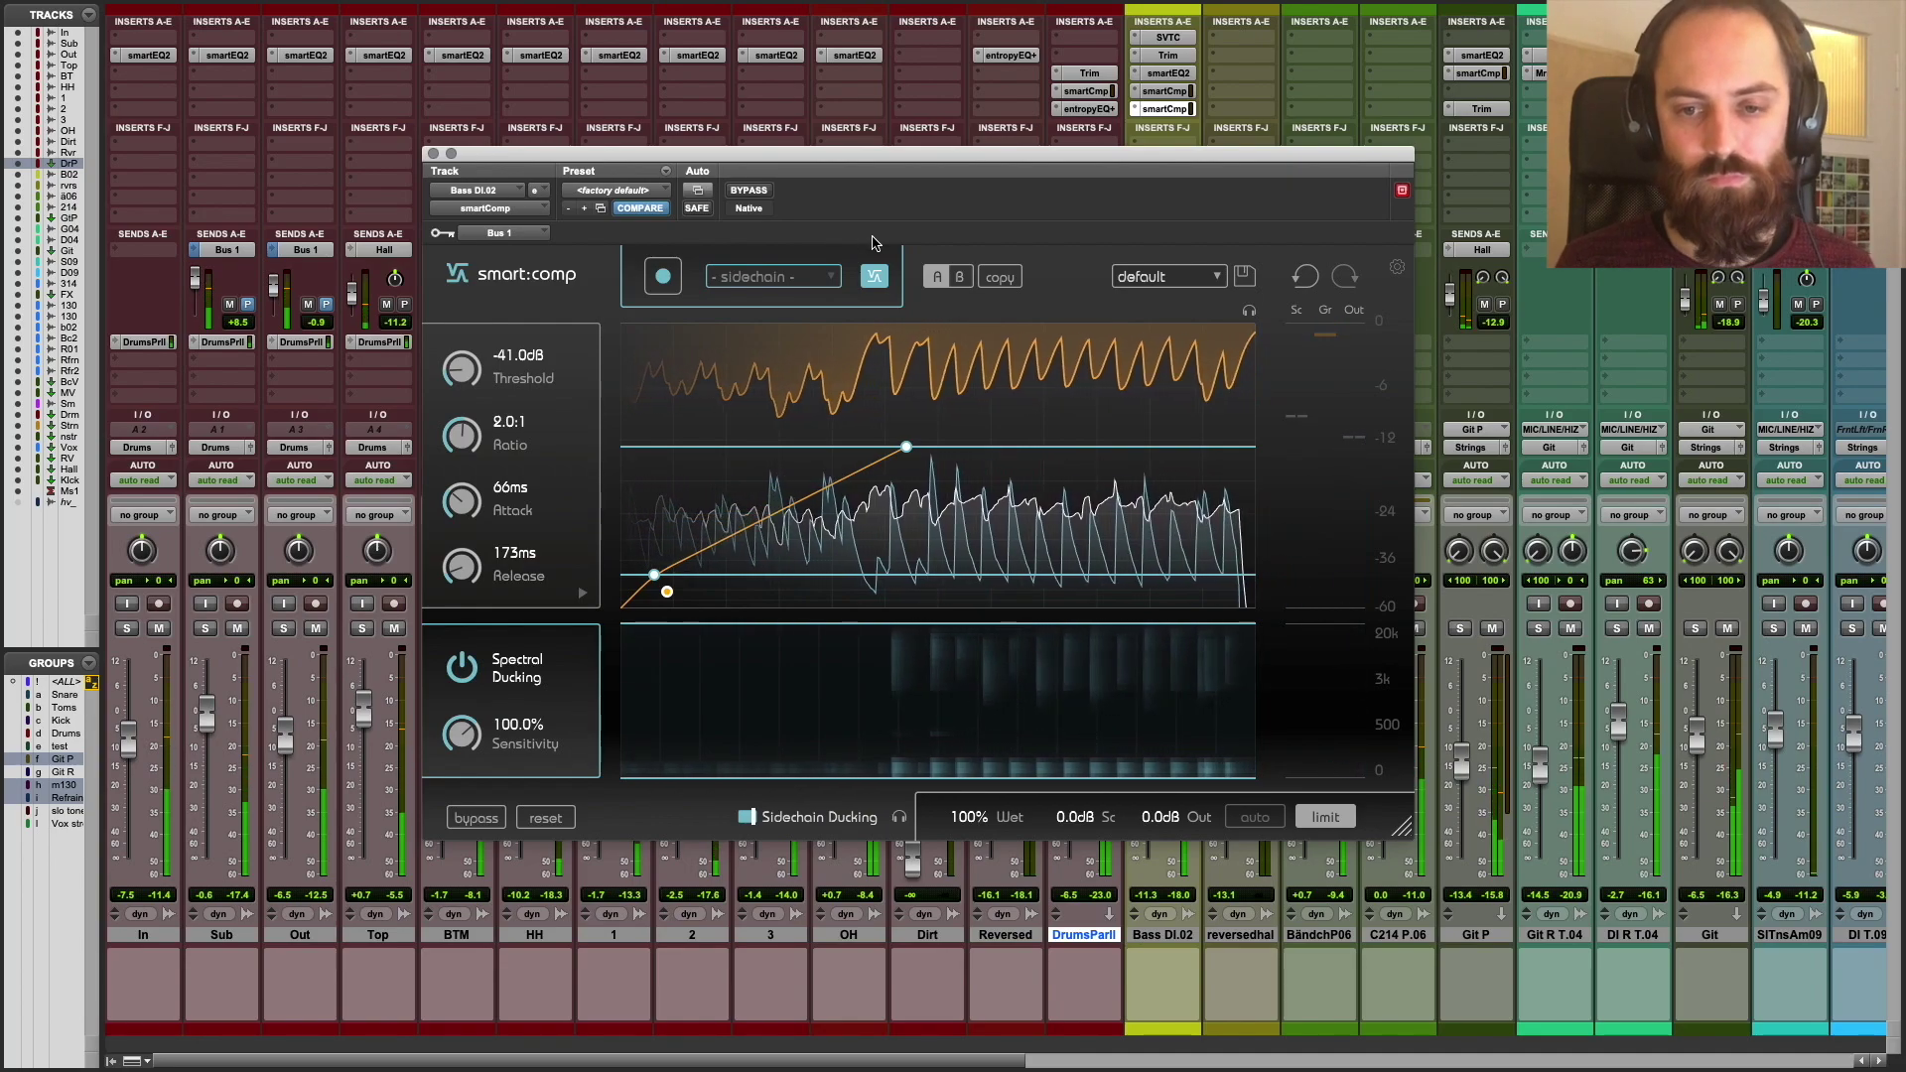
key(space)
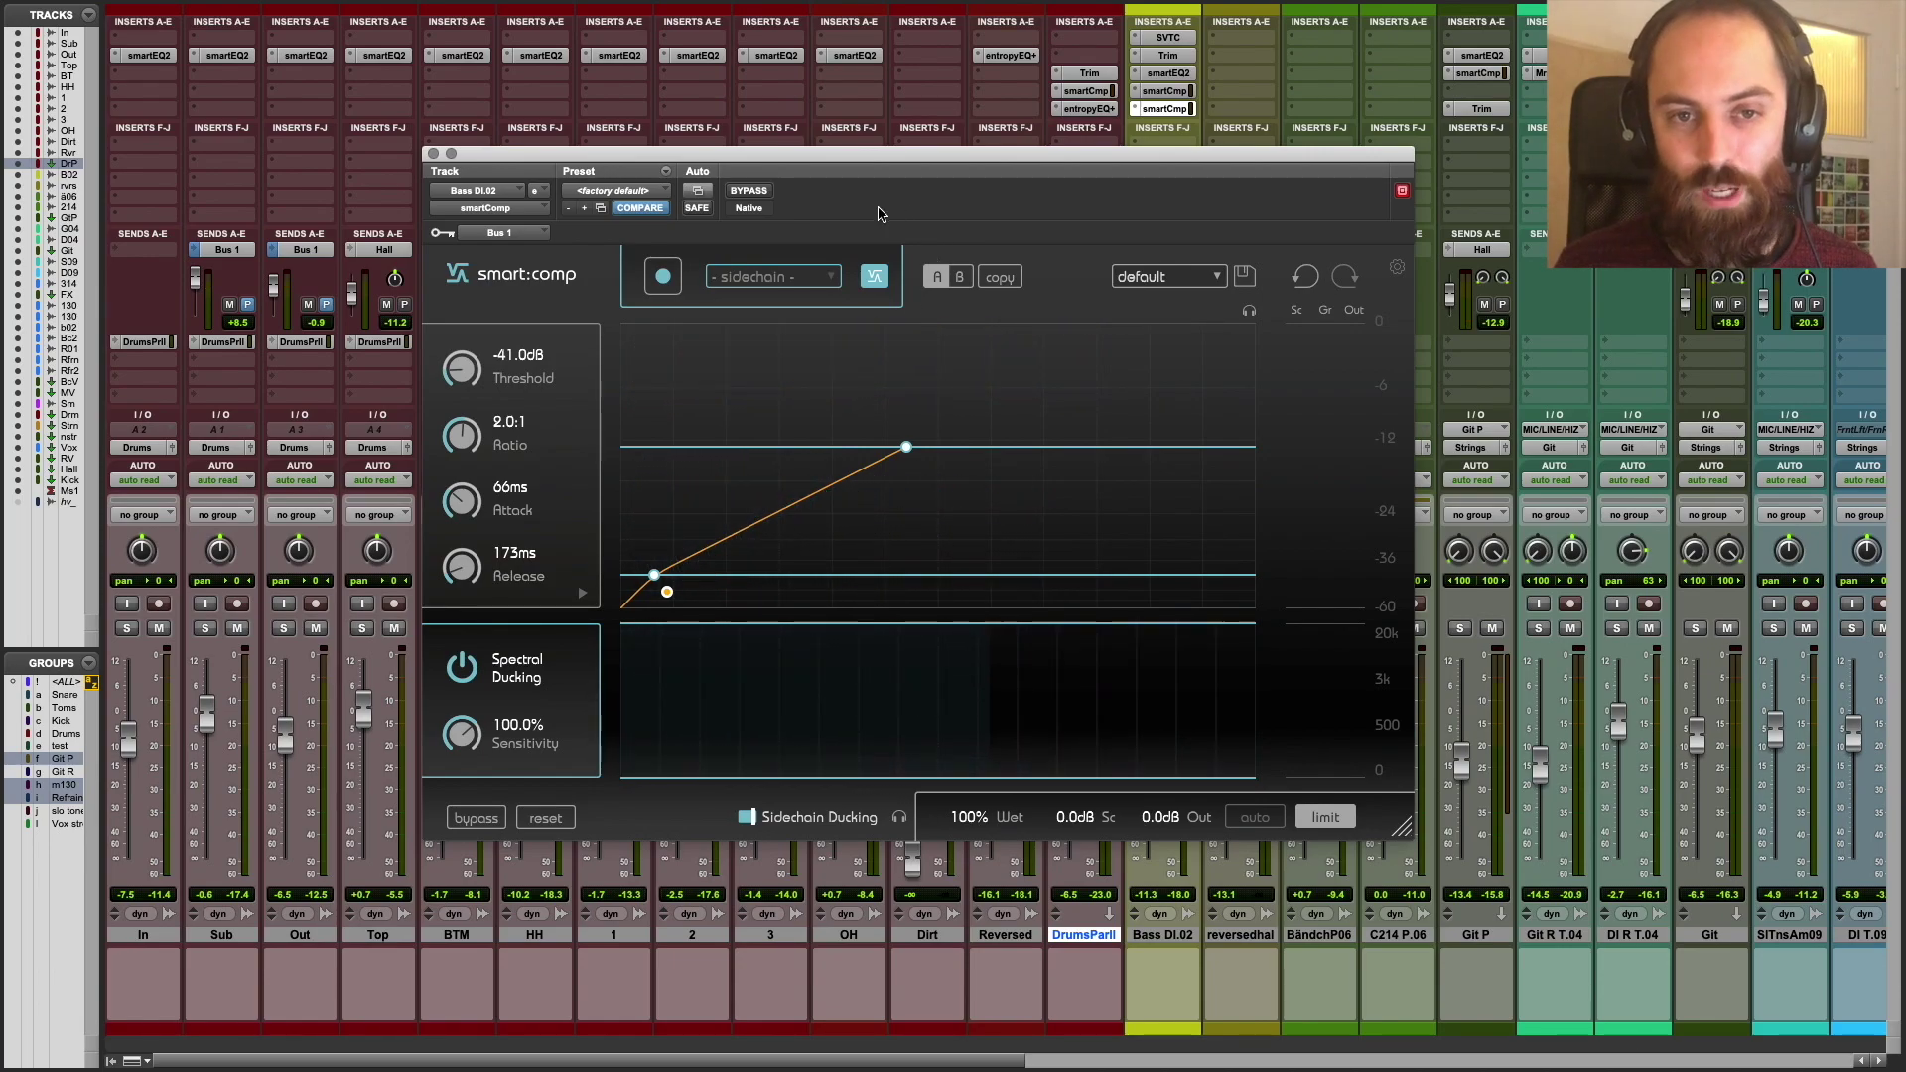
- Compare the mix with the sidechain smart:comp bypassed and active, and watch its spectral ducking display during playback
key(space)
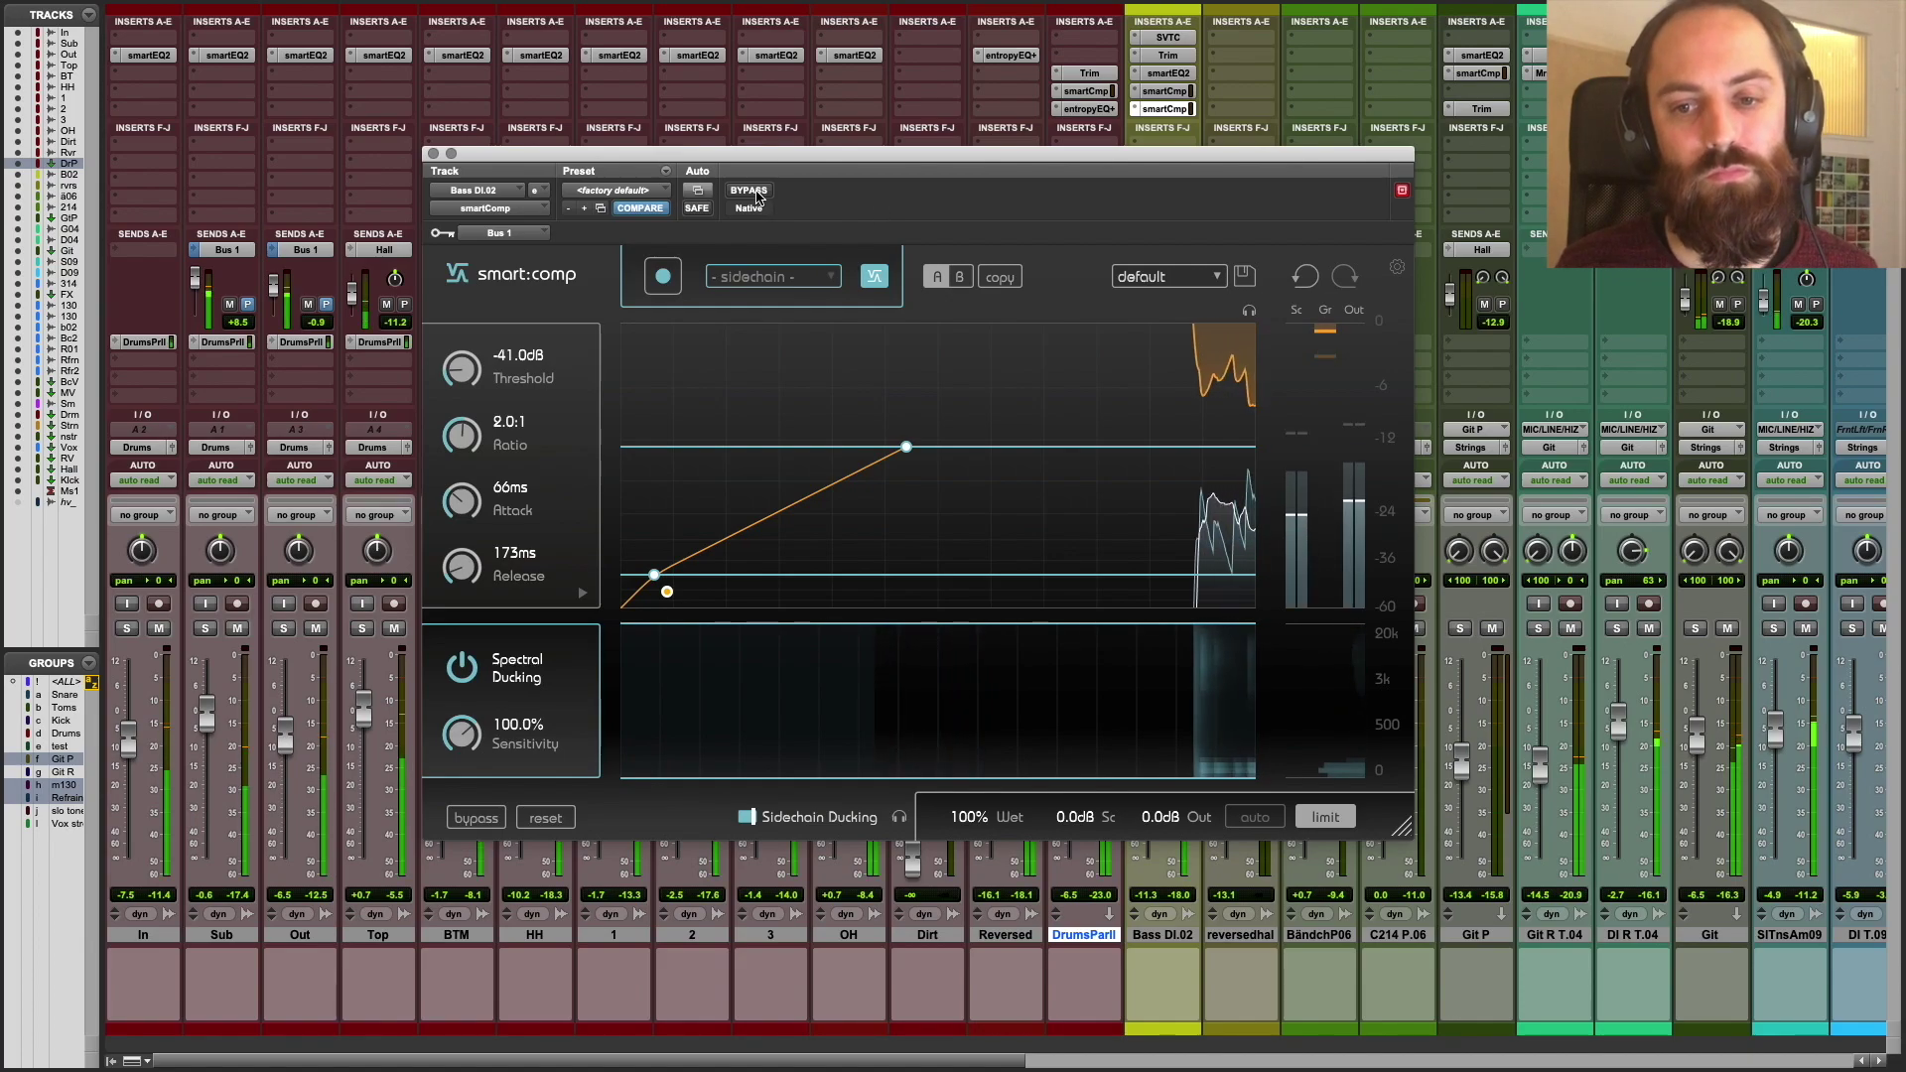
click(757, 196)
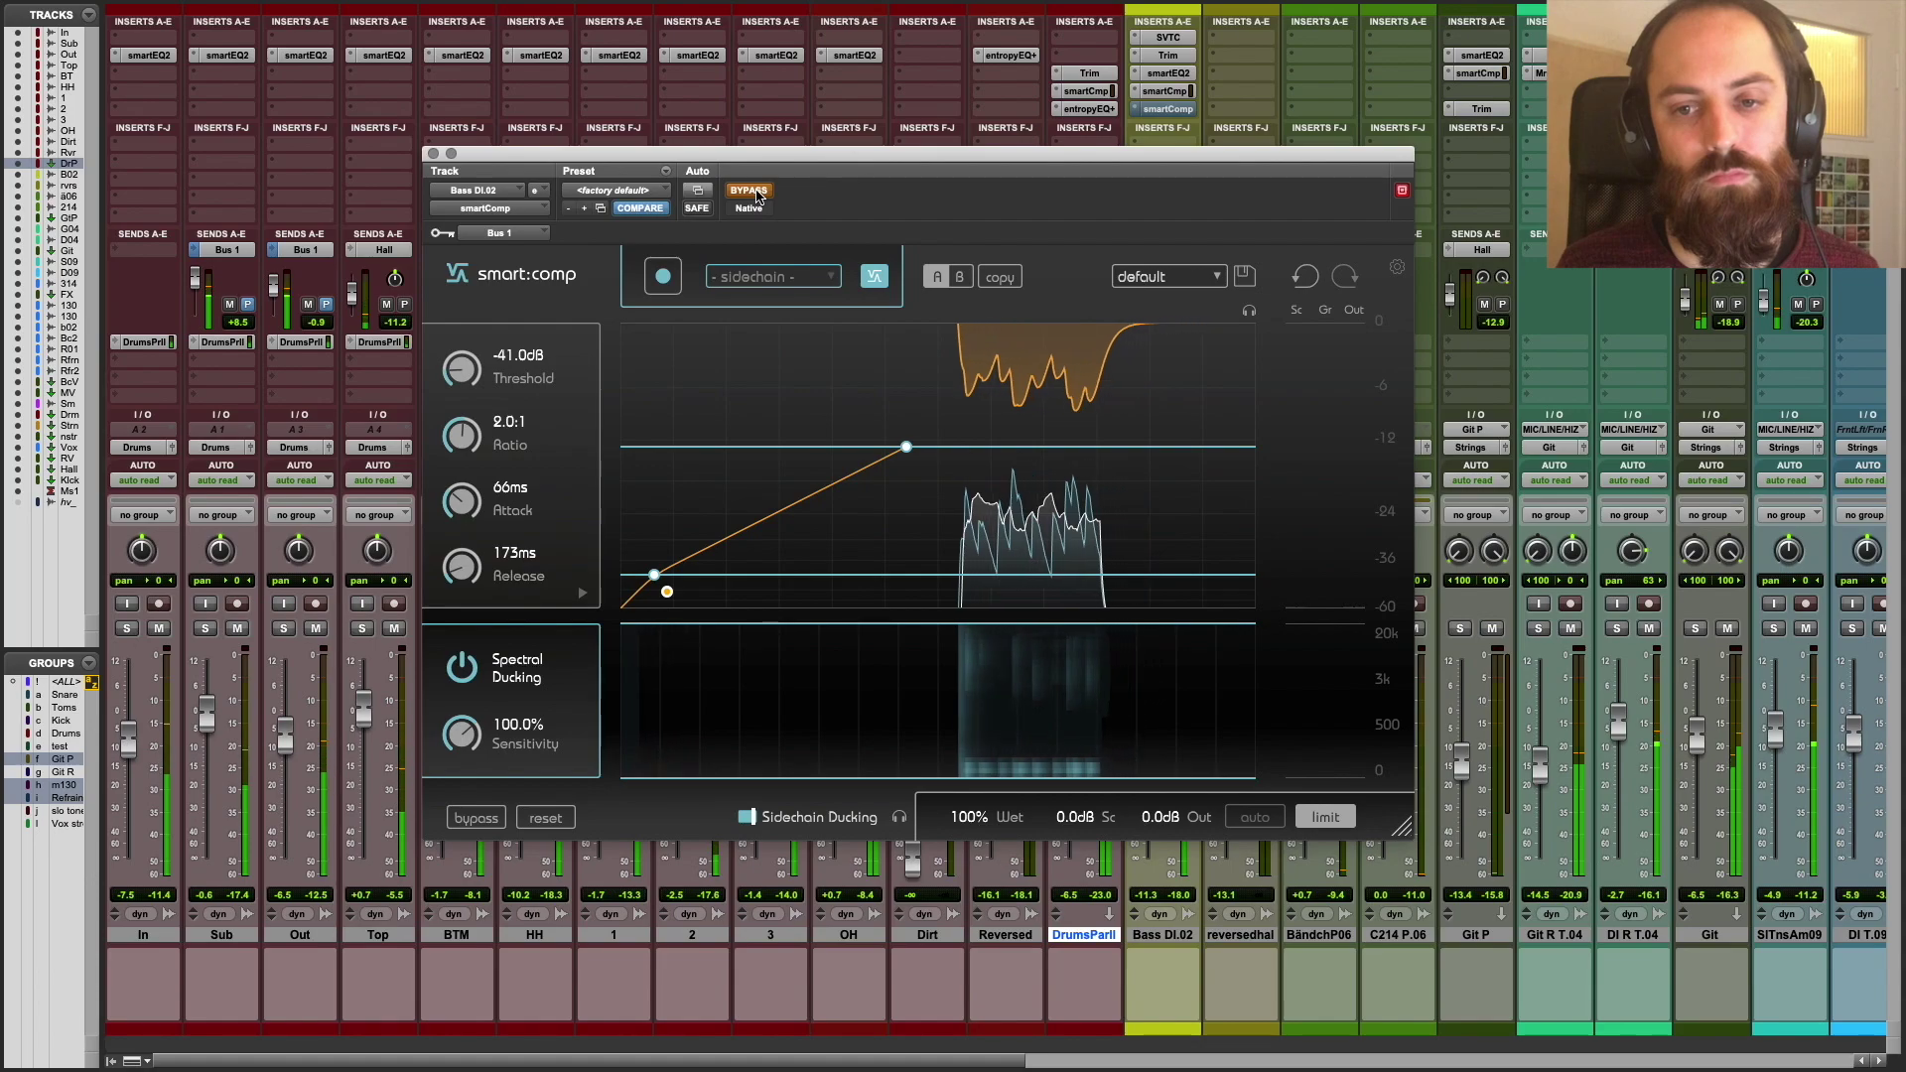
click(756, 196)
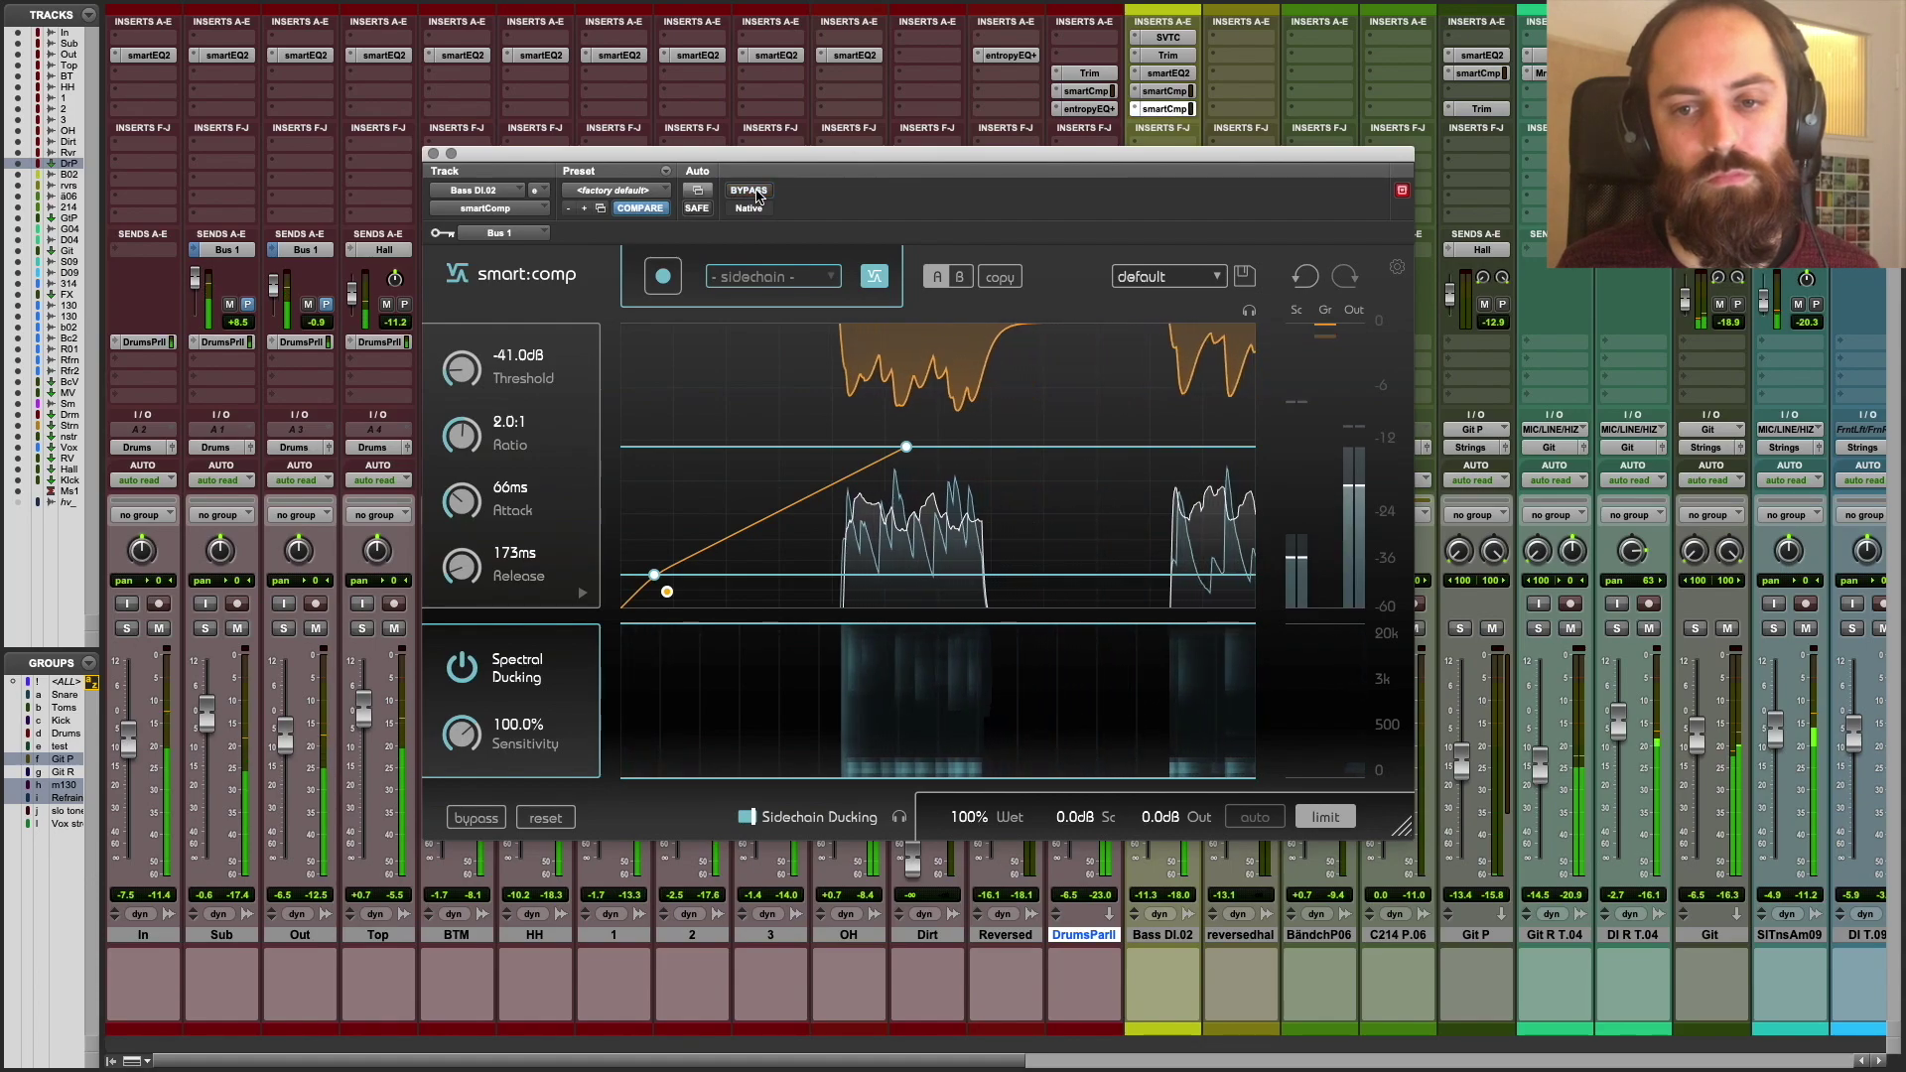
click(757, 196)
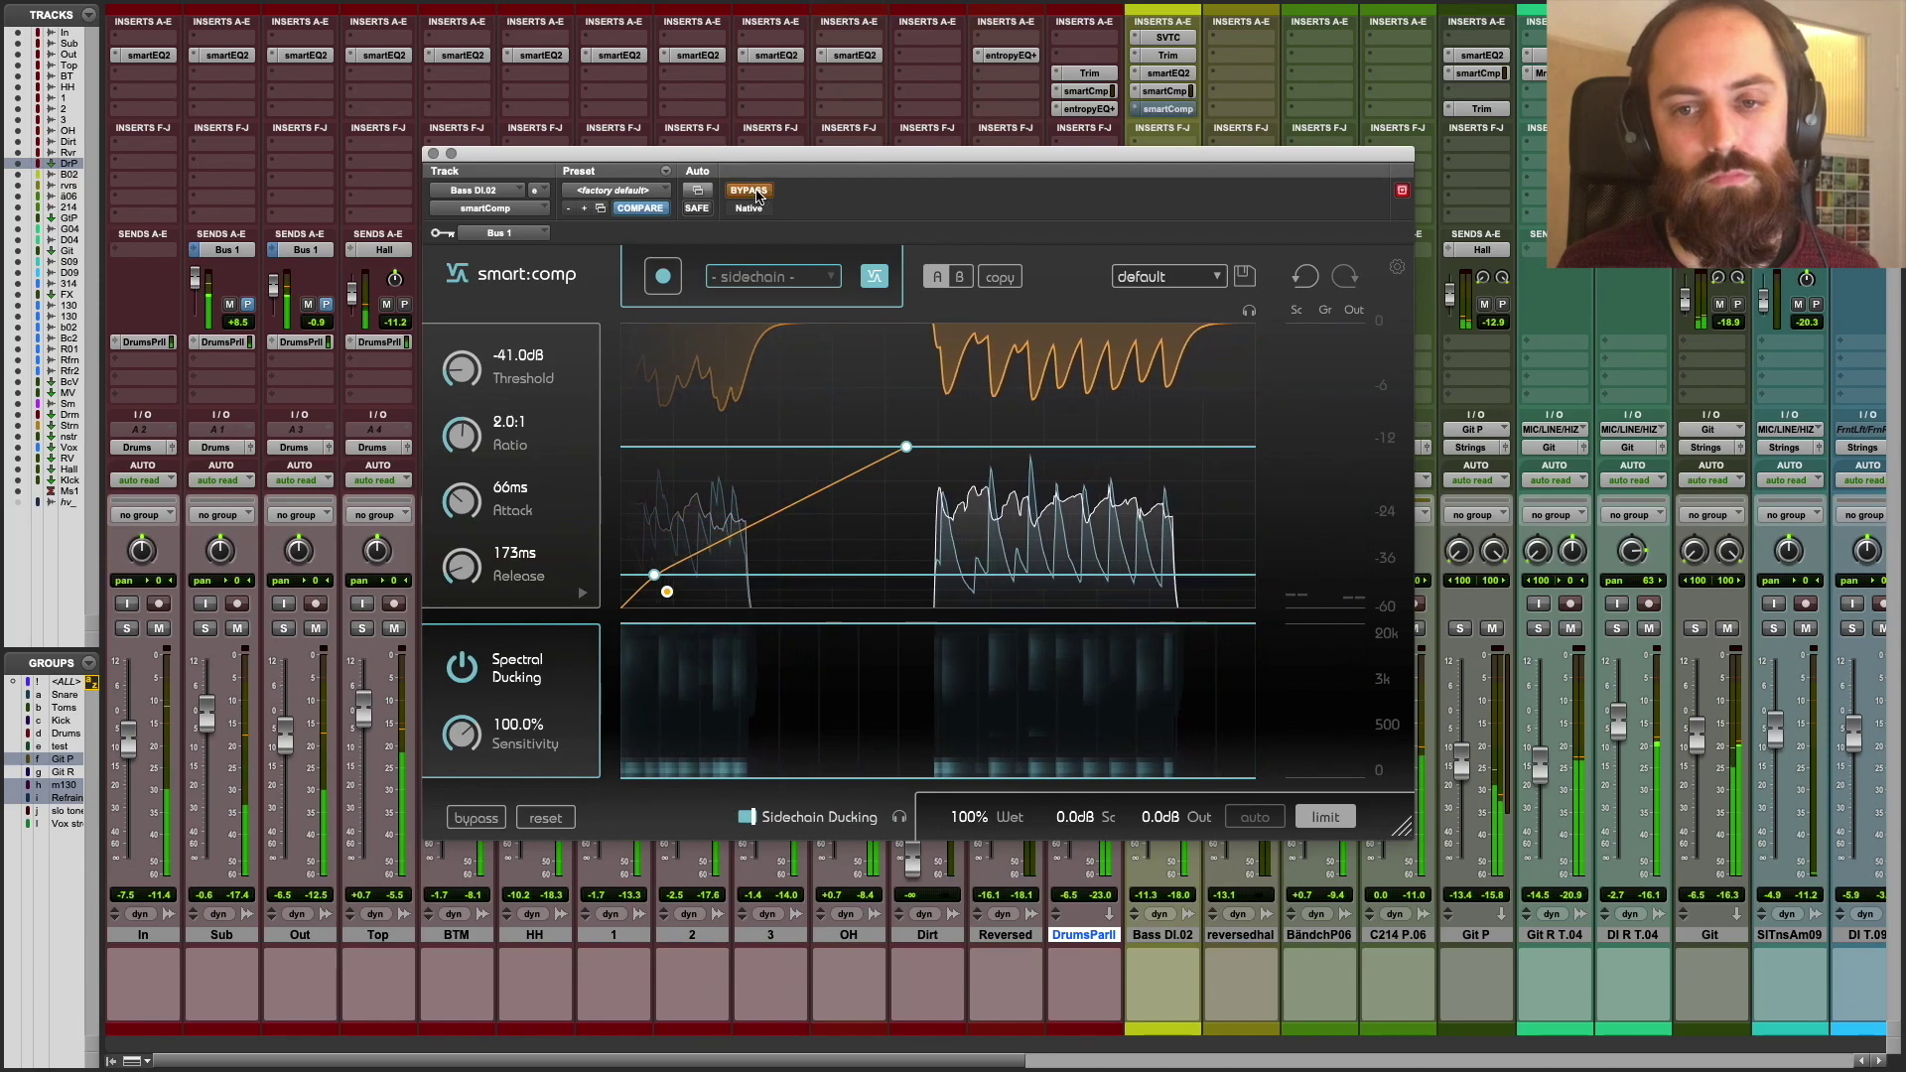
click(756, 196)
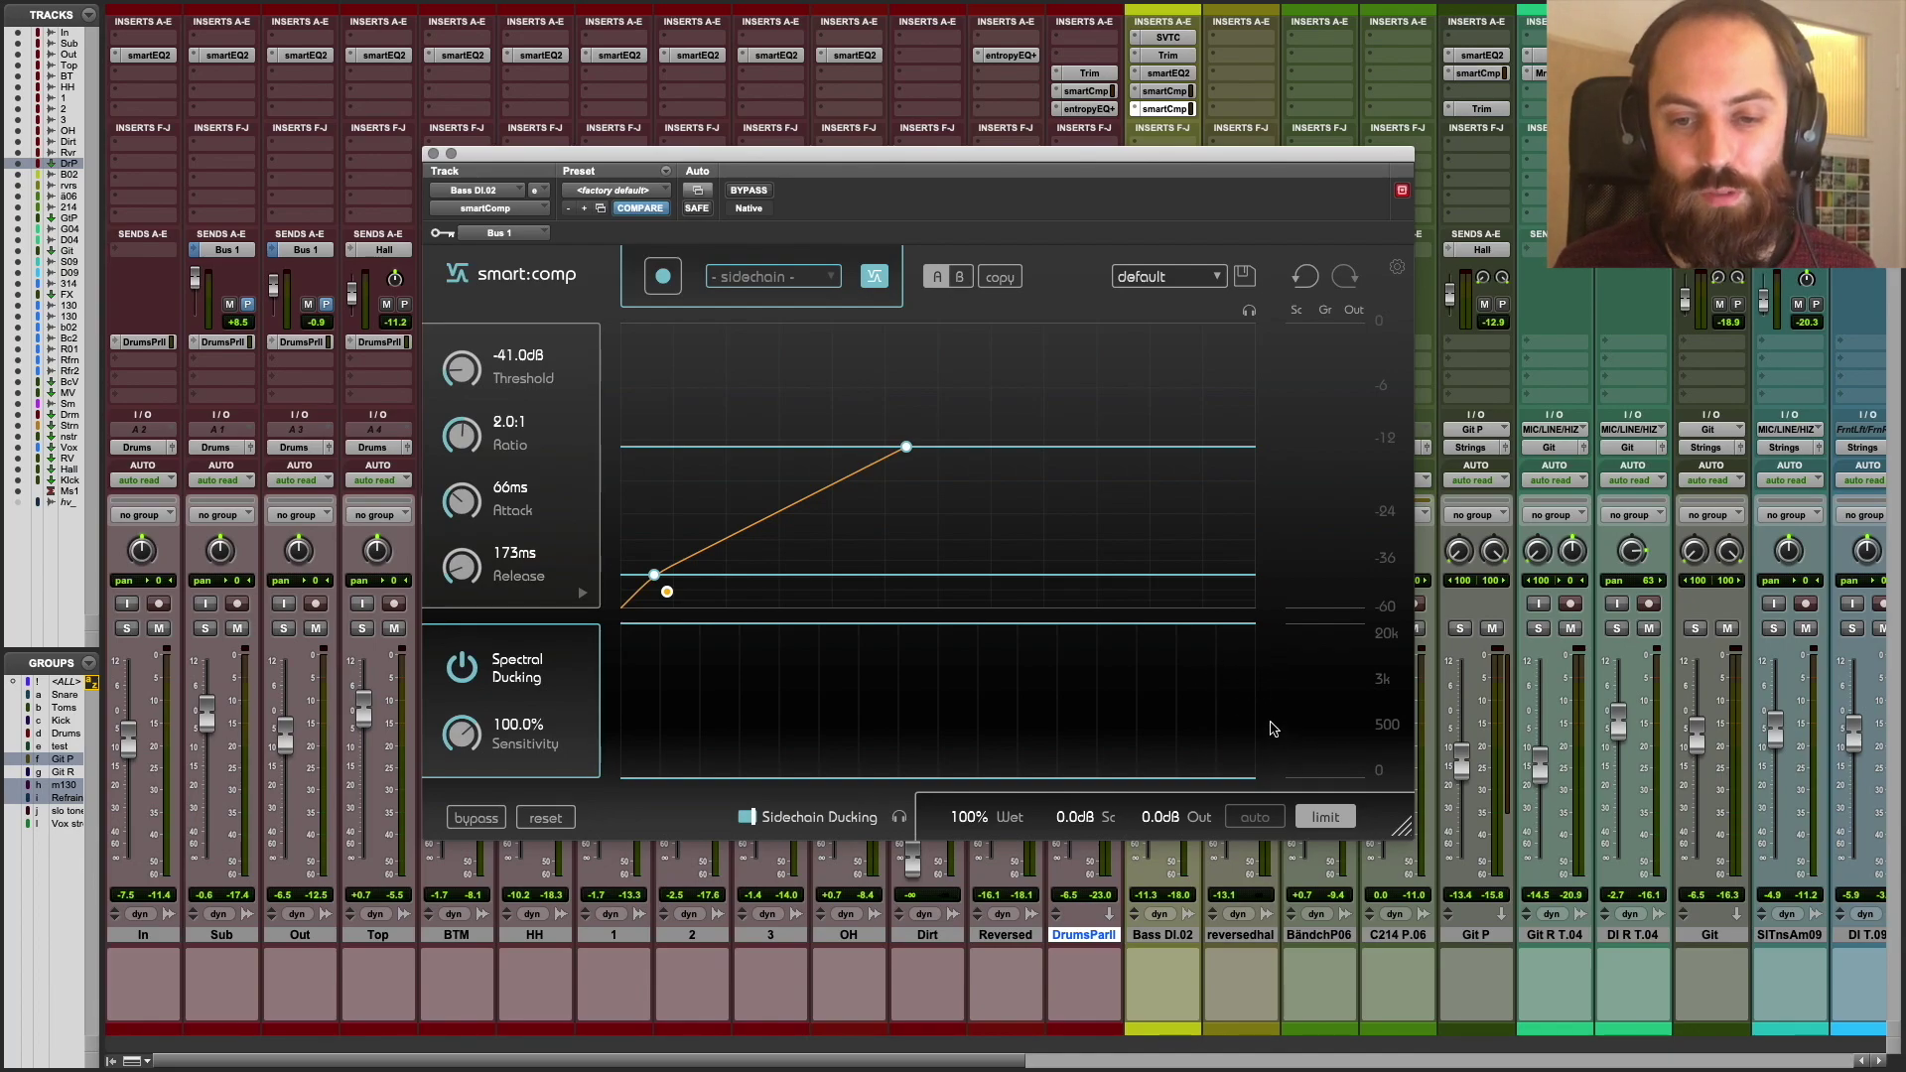
key(space)
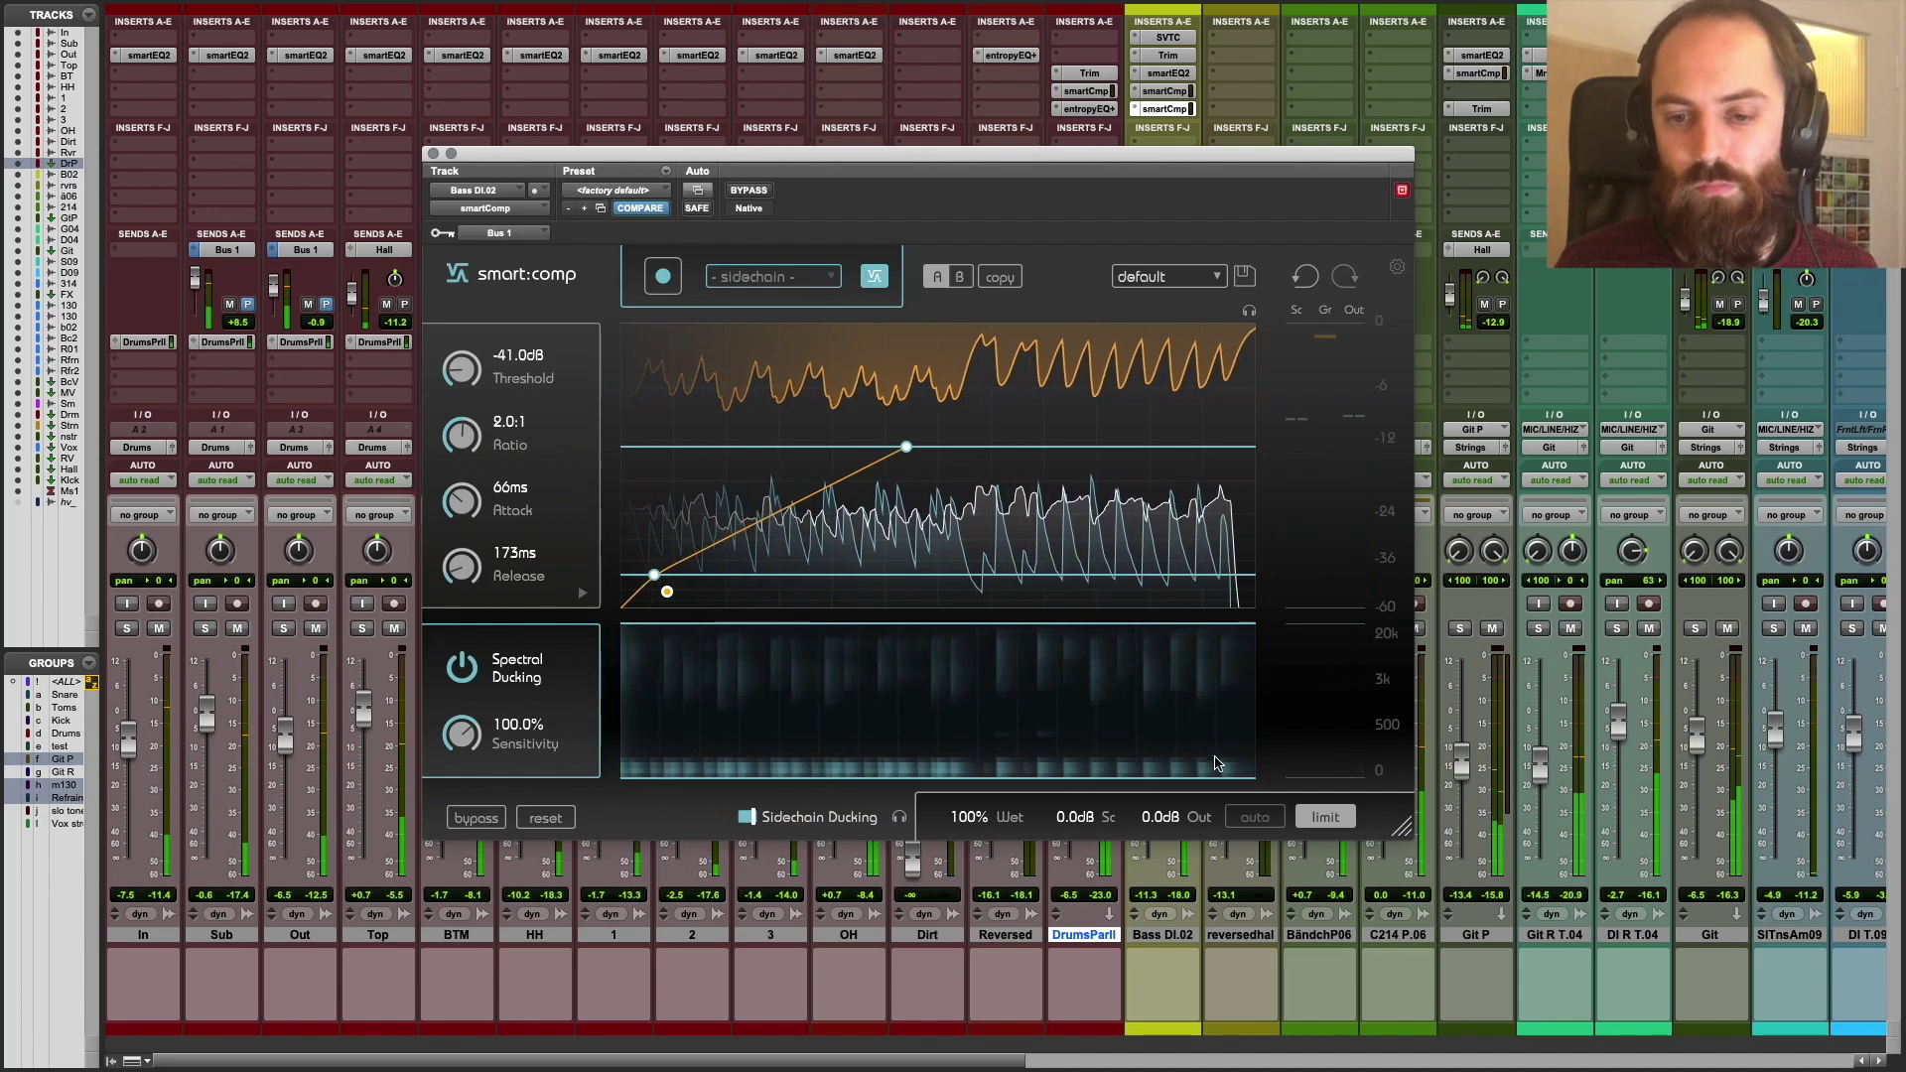
key(space)
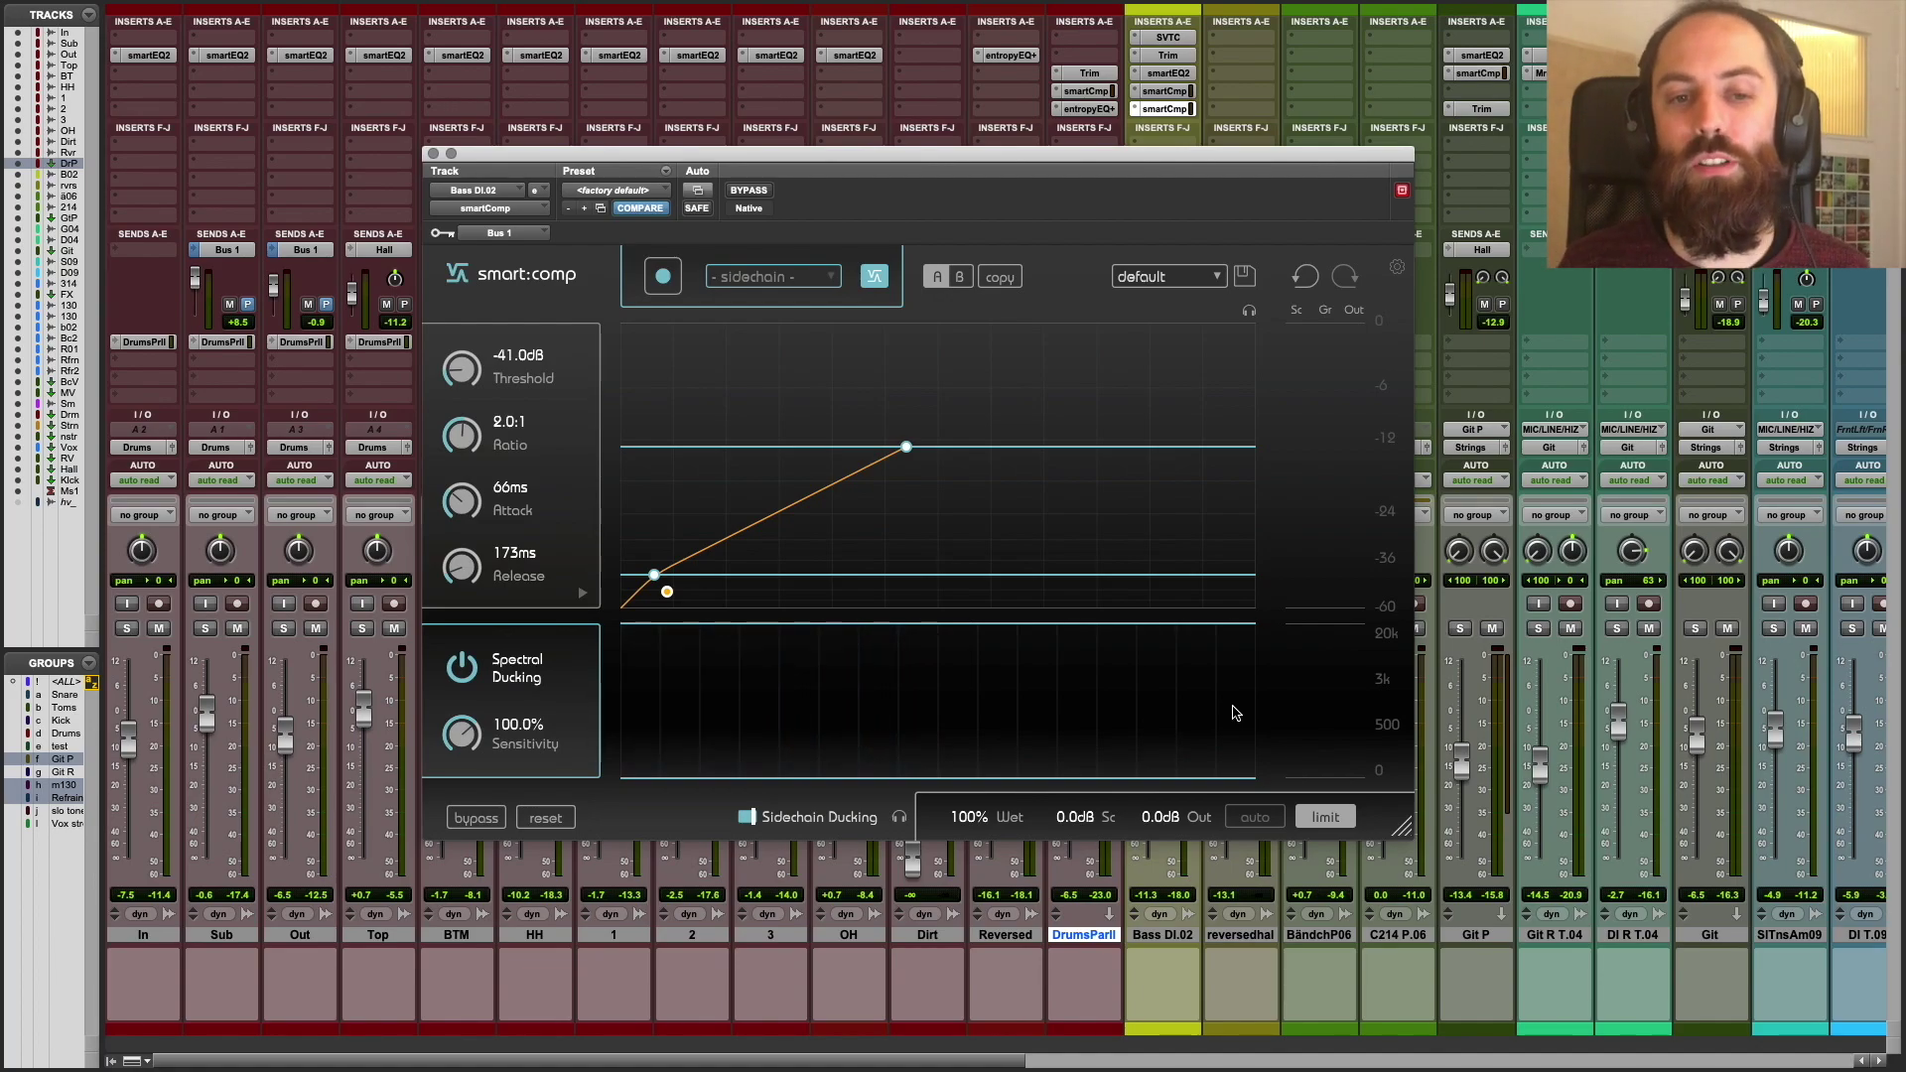
- Open smart:comp's Shape view, try an attack shape of 1.00, and set the attack shape to -1.00
click(583, 597)
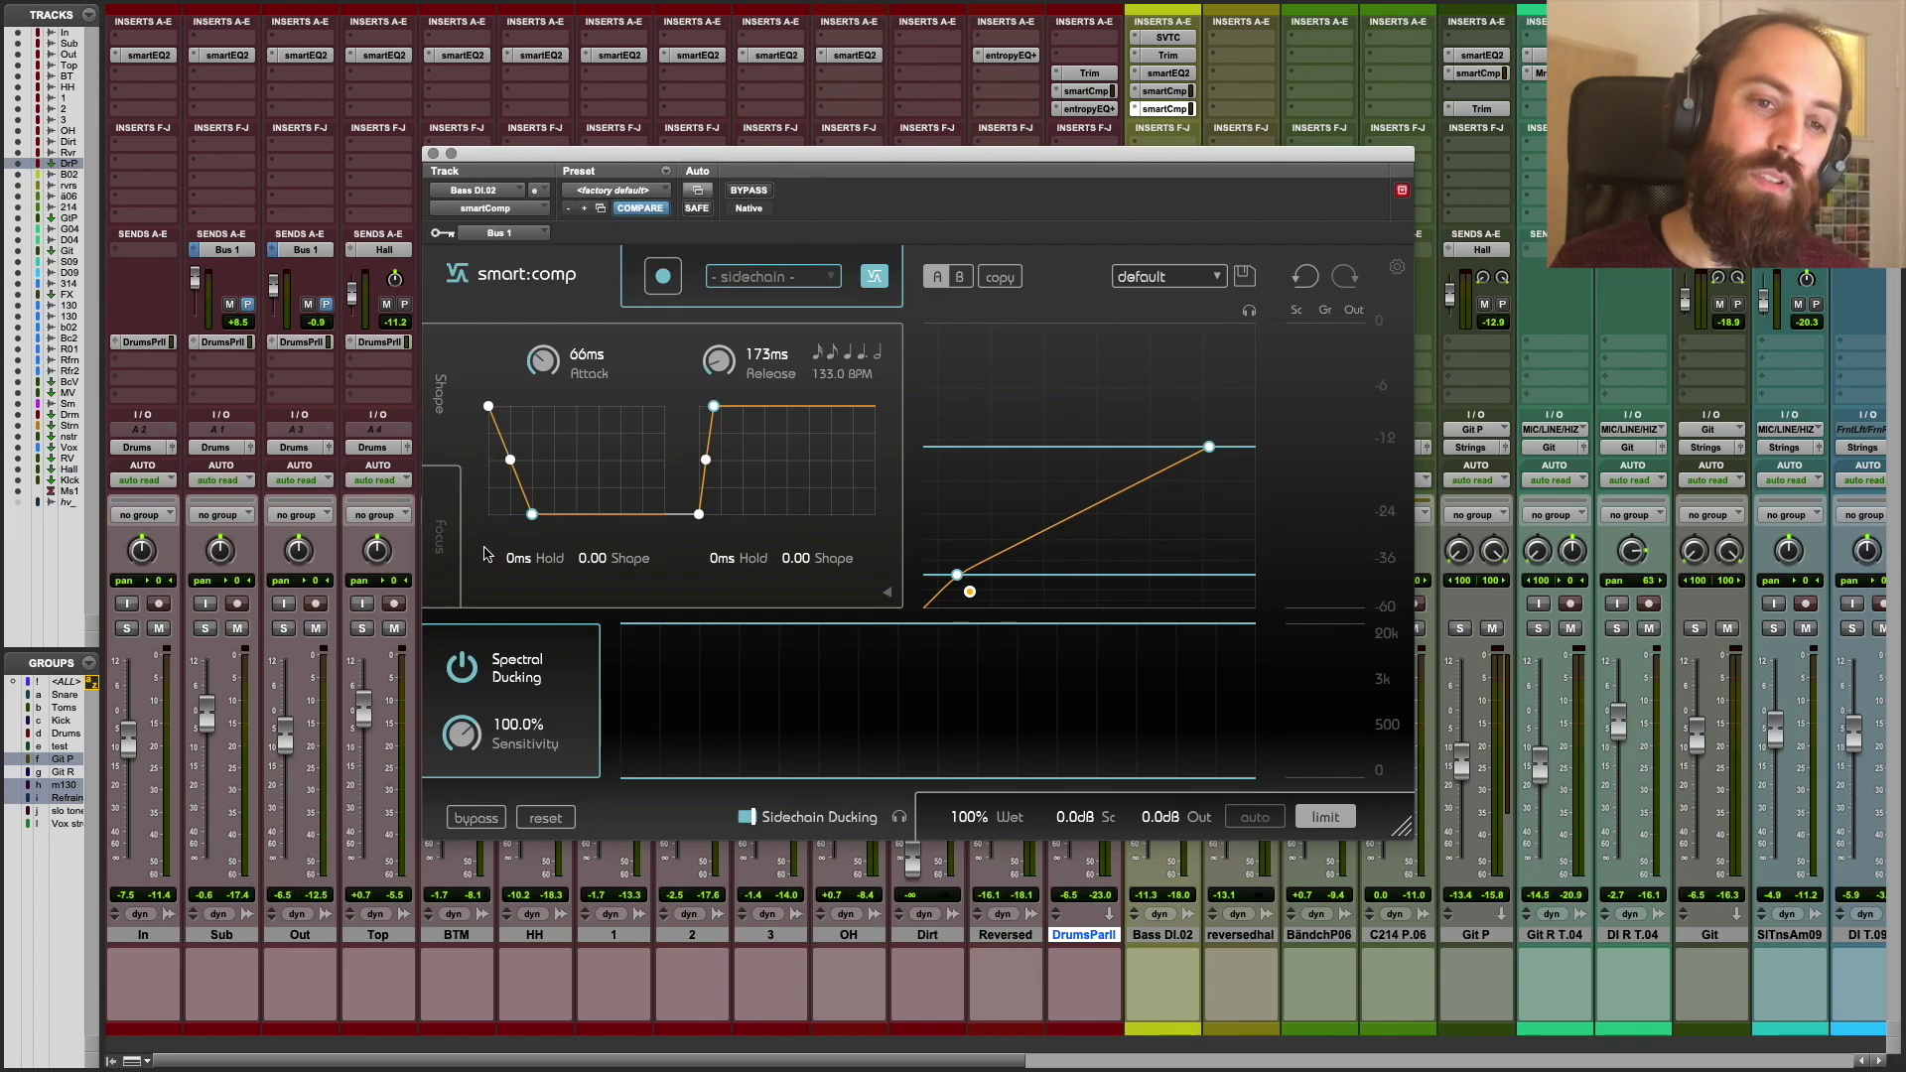
drag(508, 460, 506, 409)
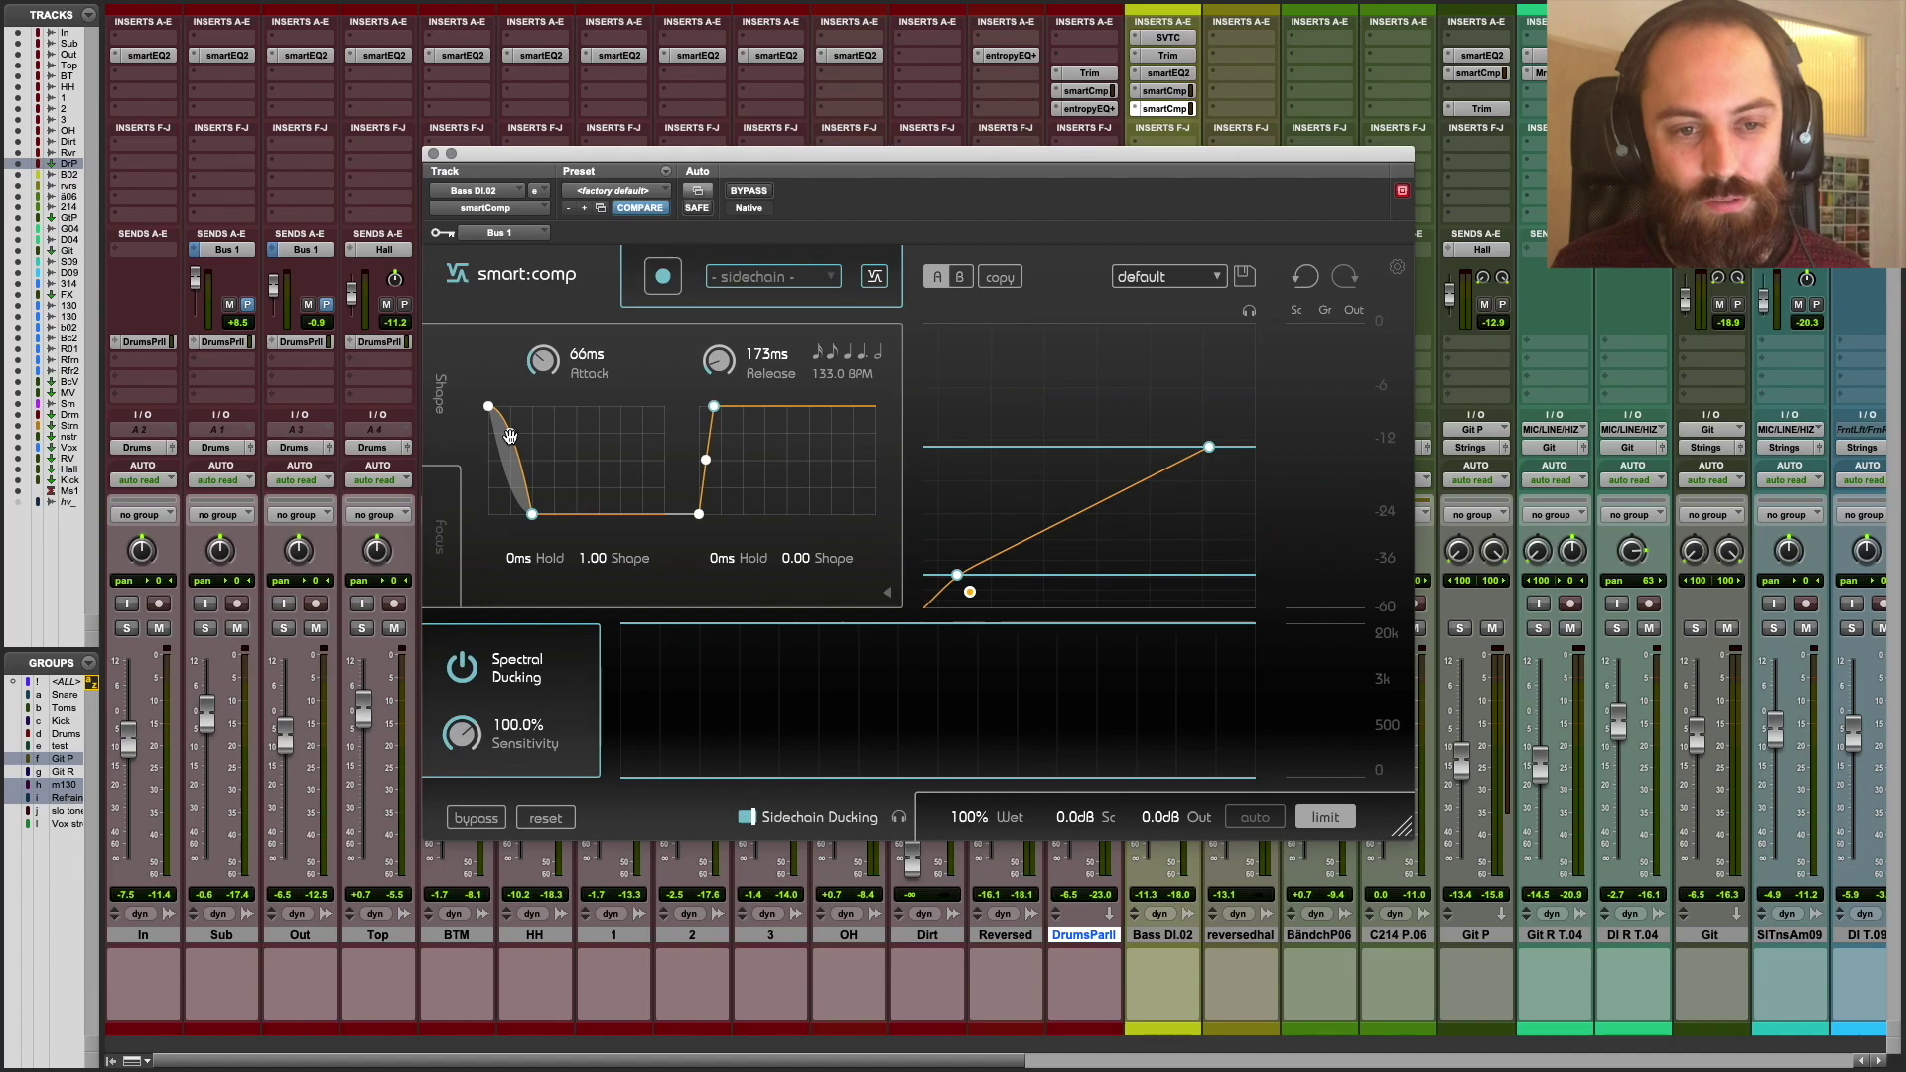
drag(510, 437, 509, 445)
drag(508, 459, 499, 504)
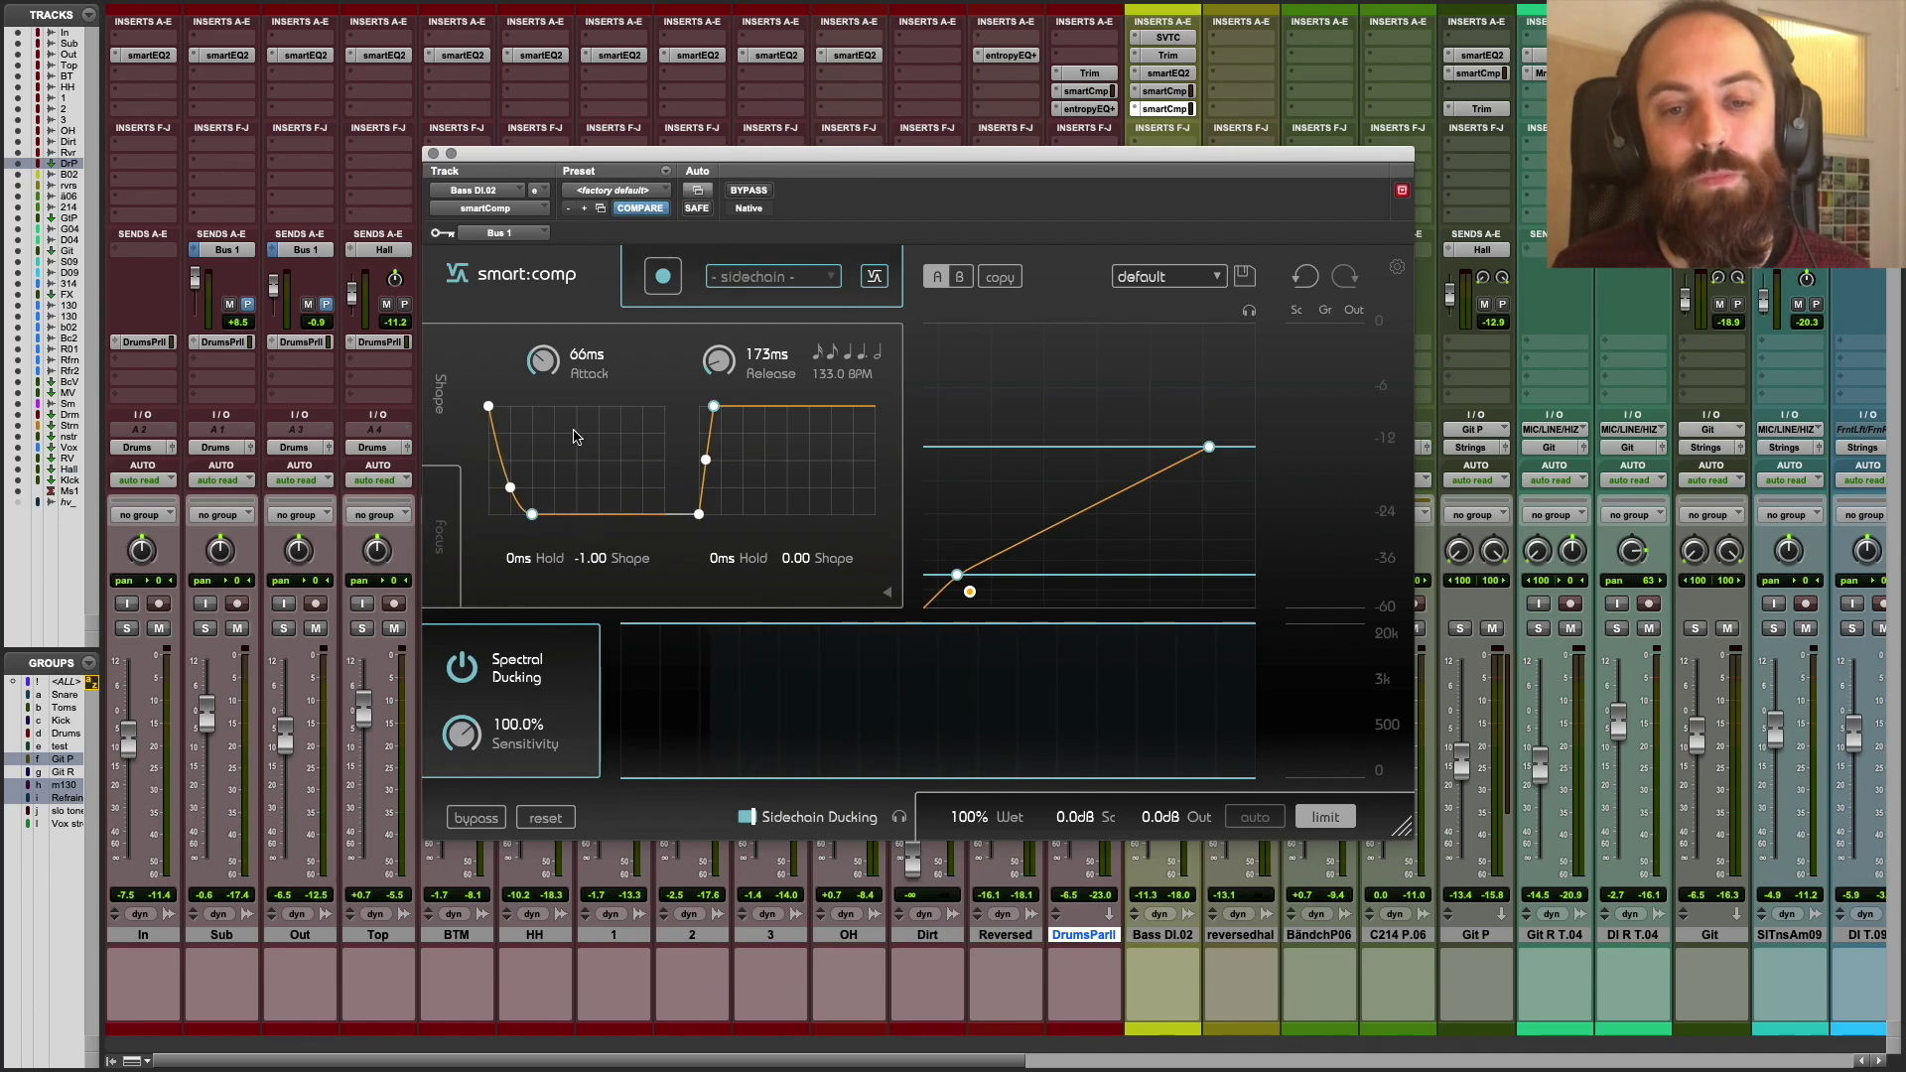
- Compare attack shapes of 1.00 and -1.00 during playback, finishing at -1.00
key(space)
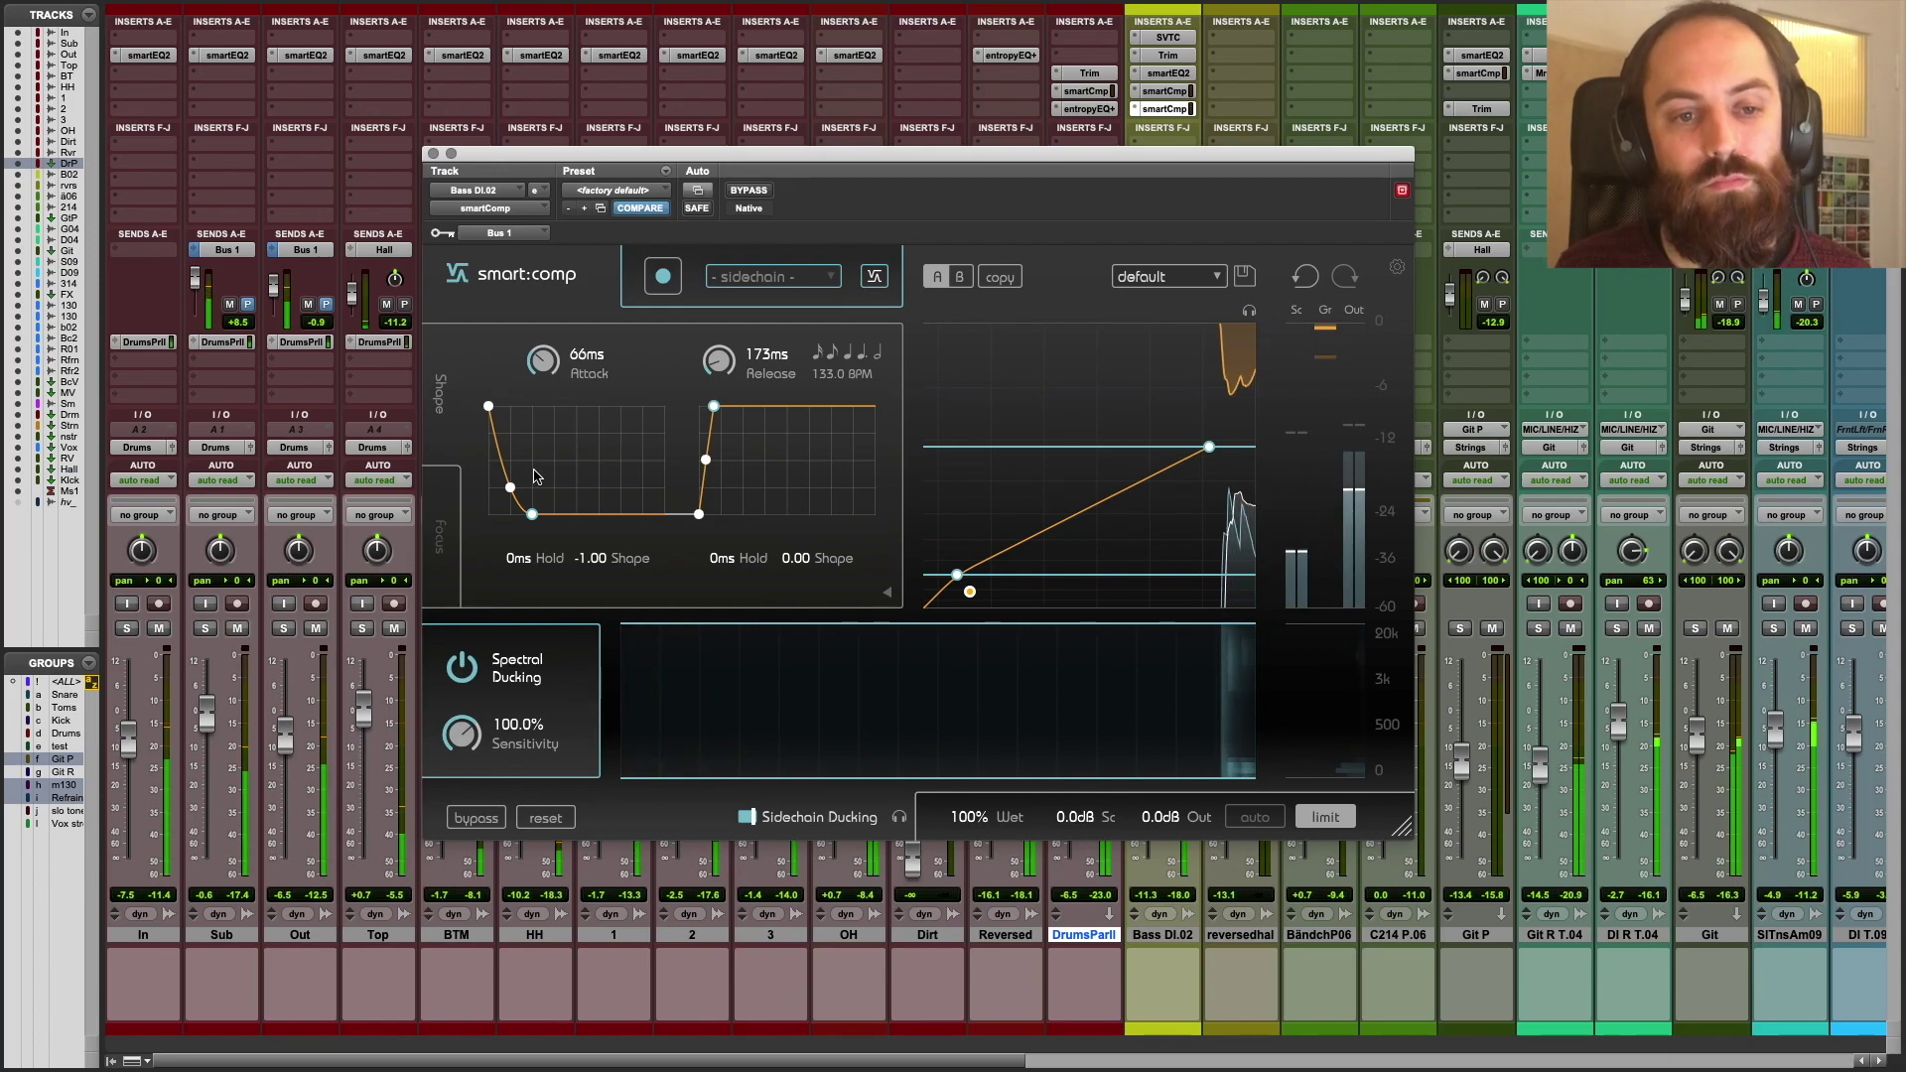
drag(513, 484, 516, 399)
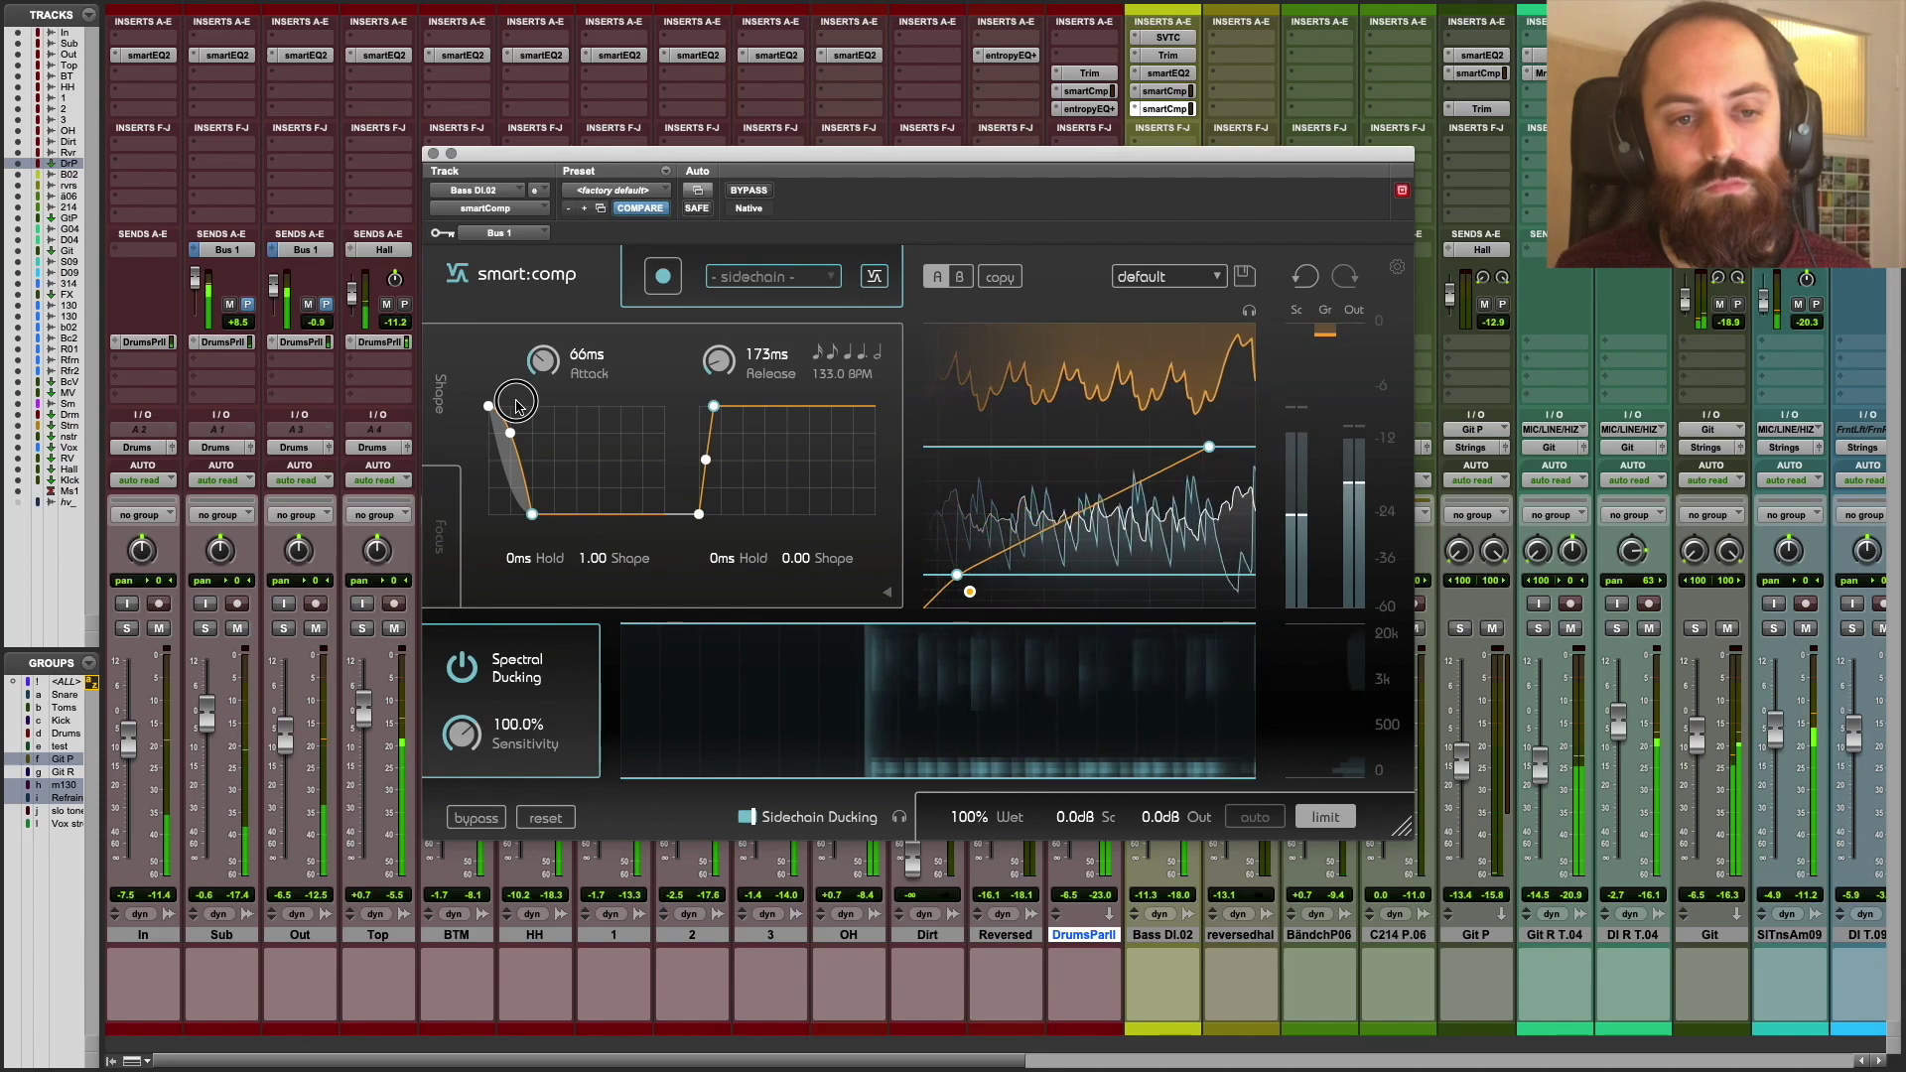
drag(514, 405, 501, 514)
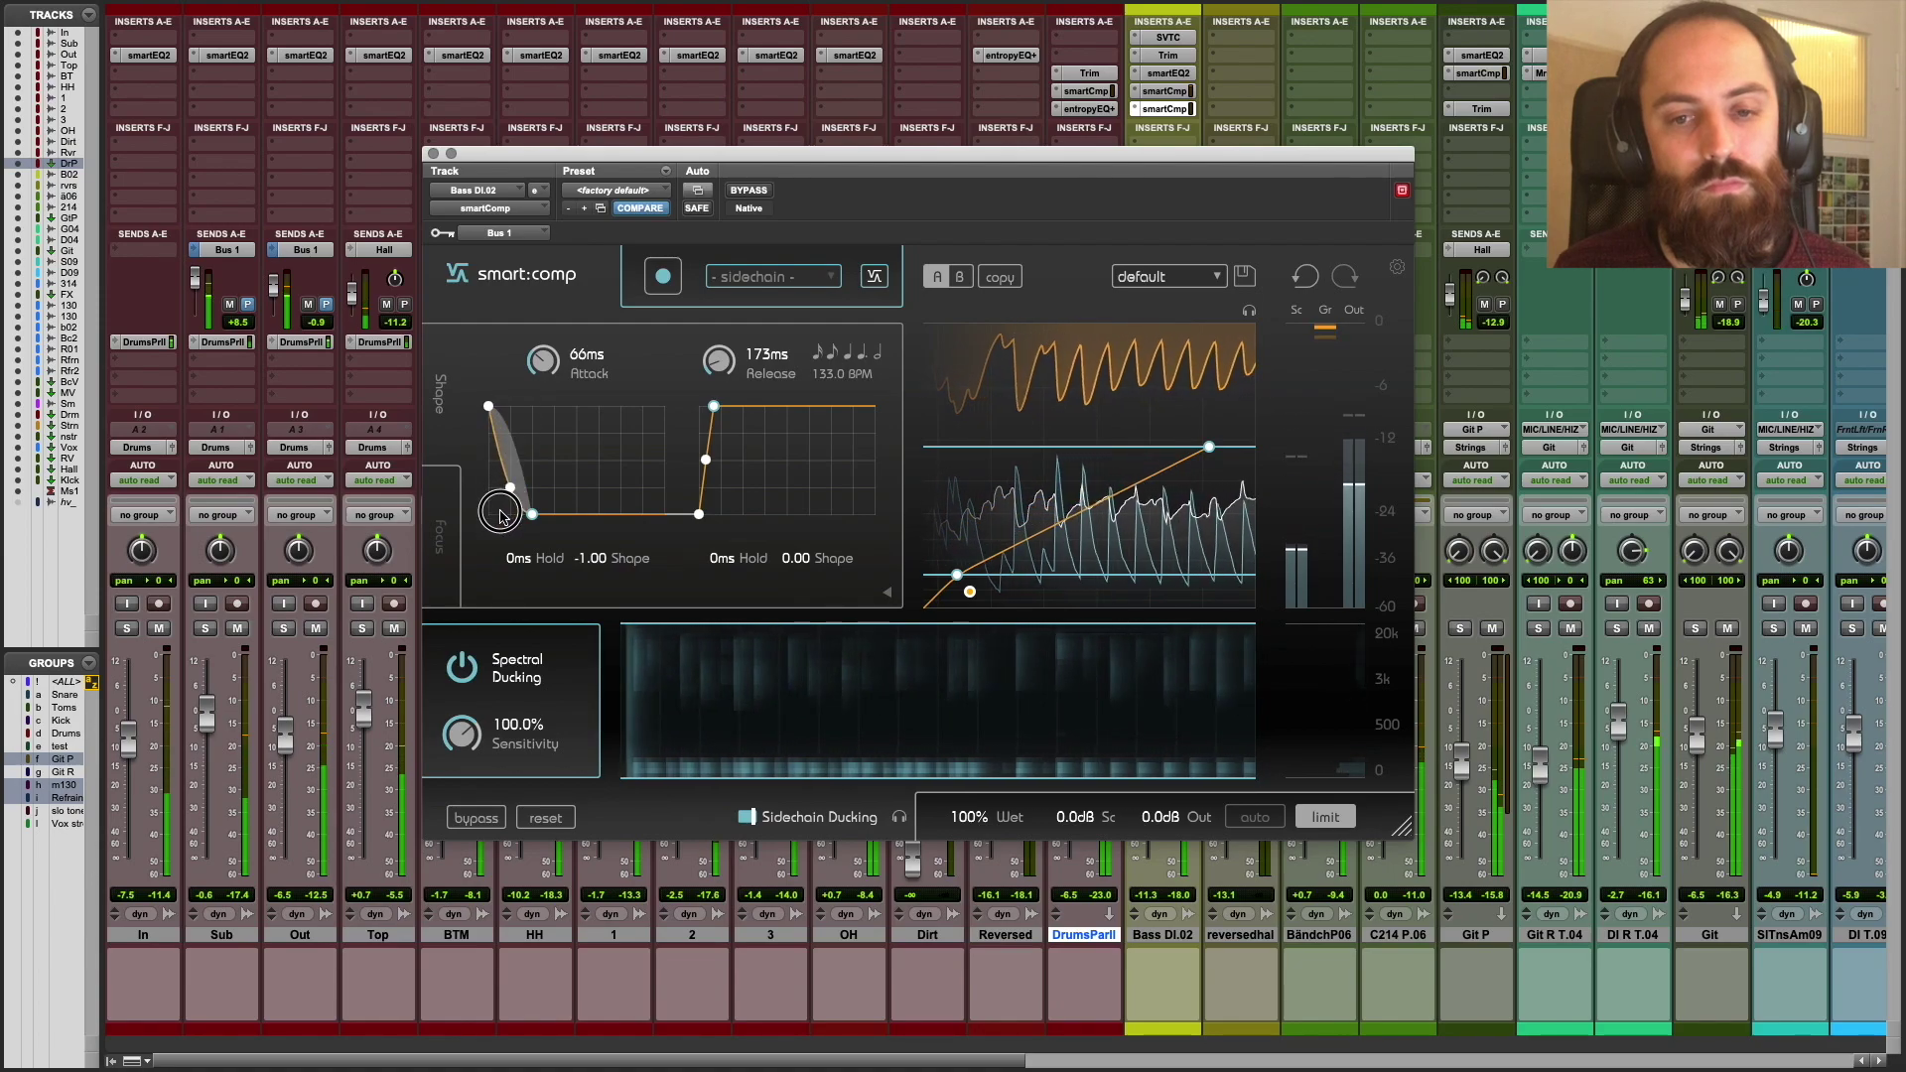
mouse_move(505, 487)
mouse_down()
mouse_move(510, 459)
mouse_move(509, 488)
mouse_up()
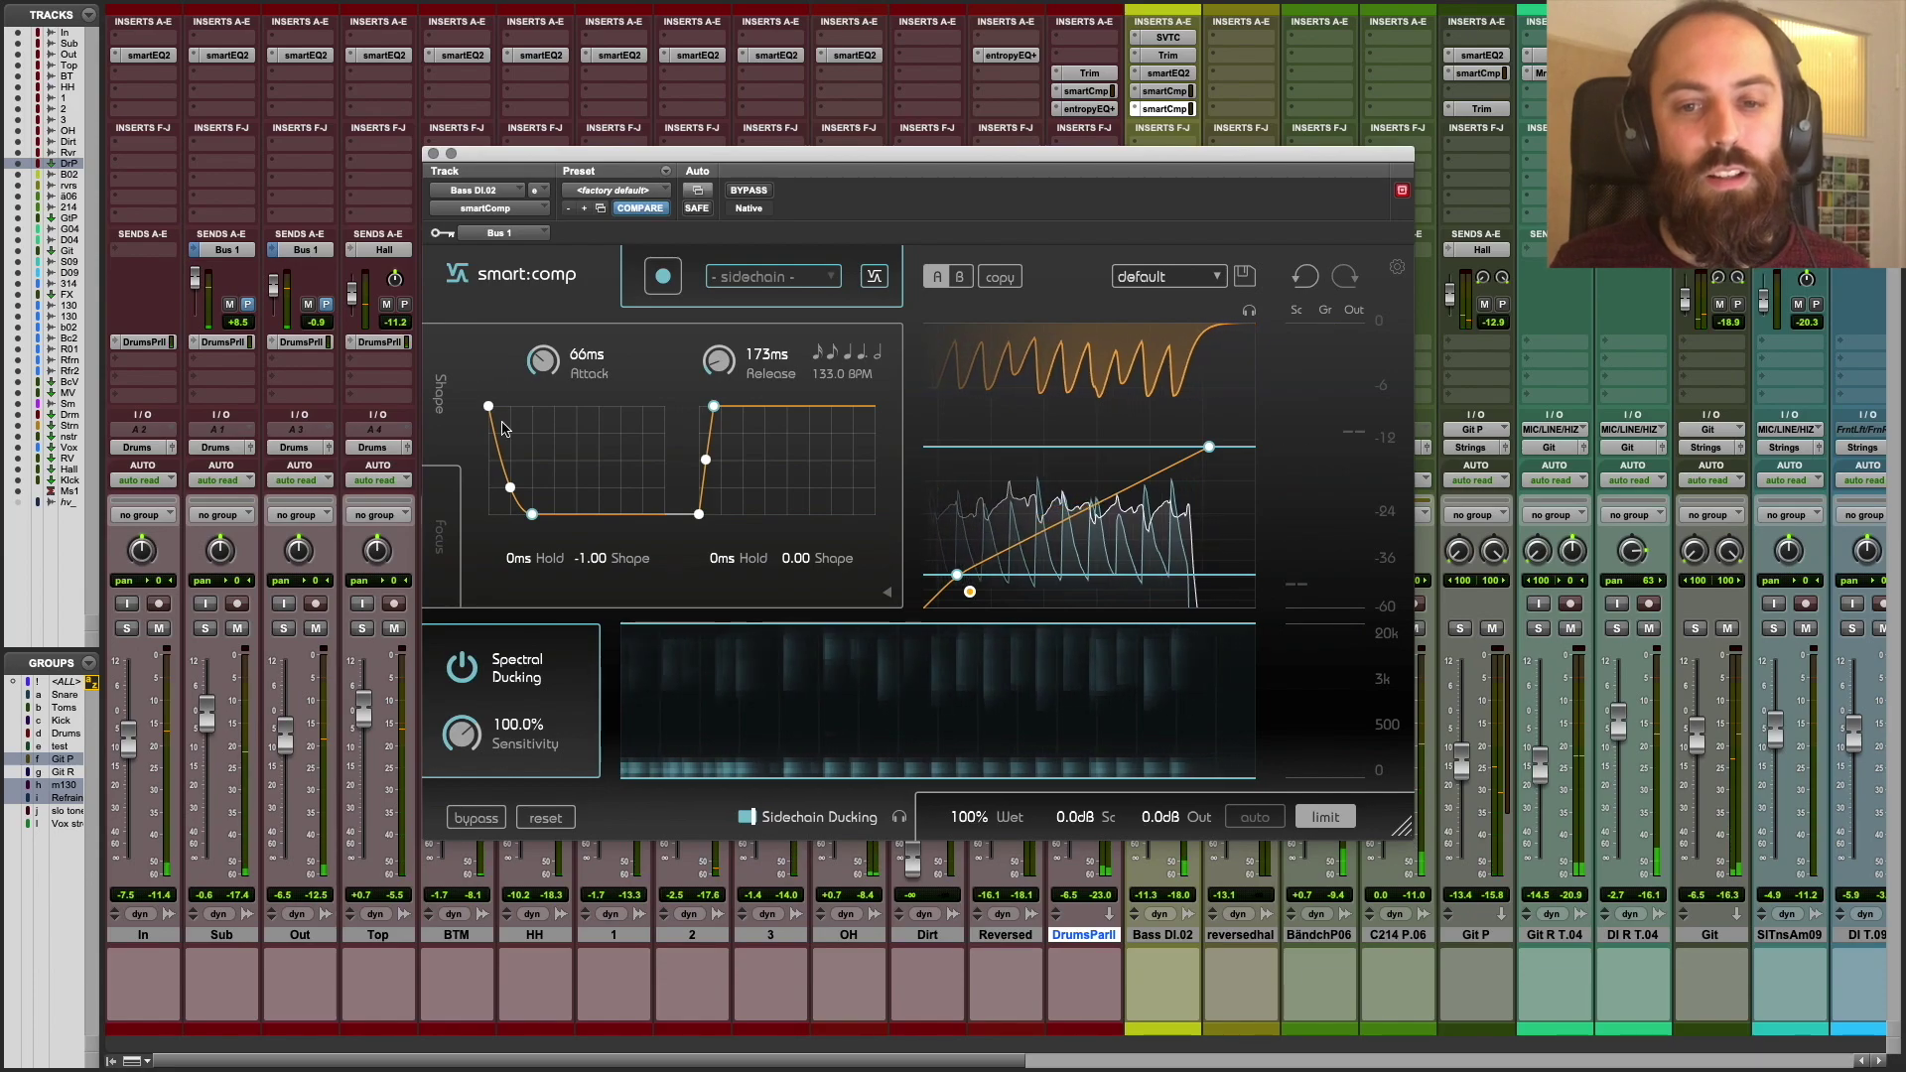
key(space)
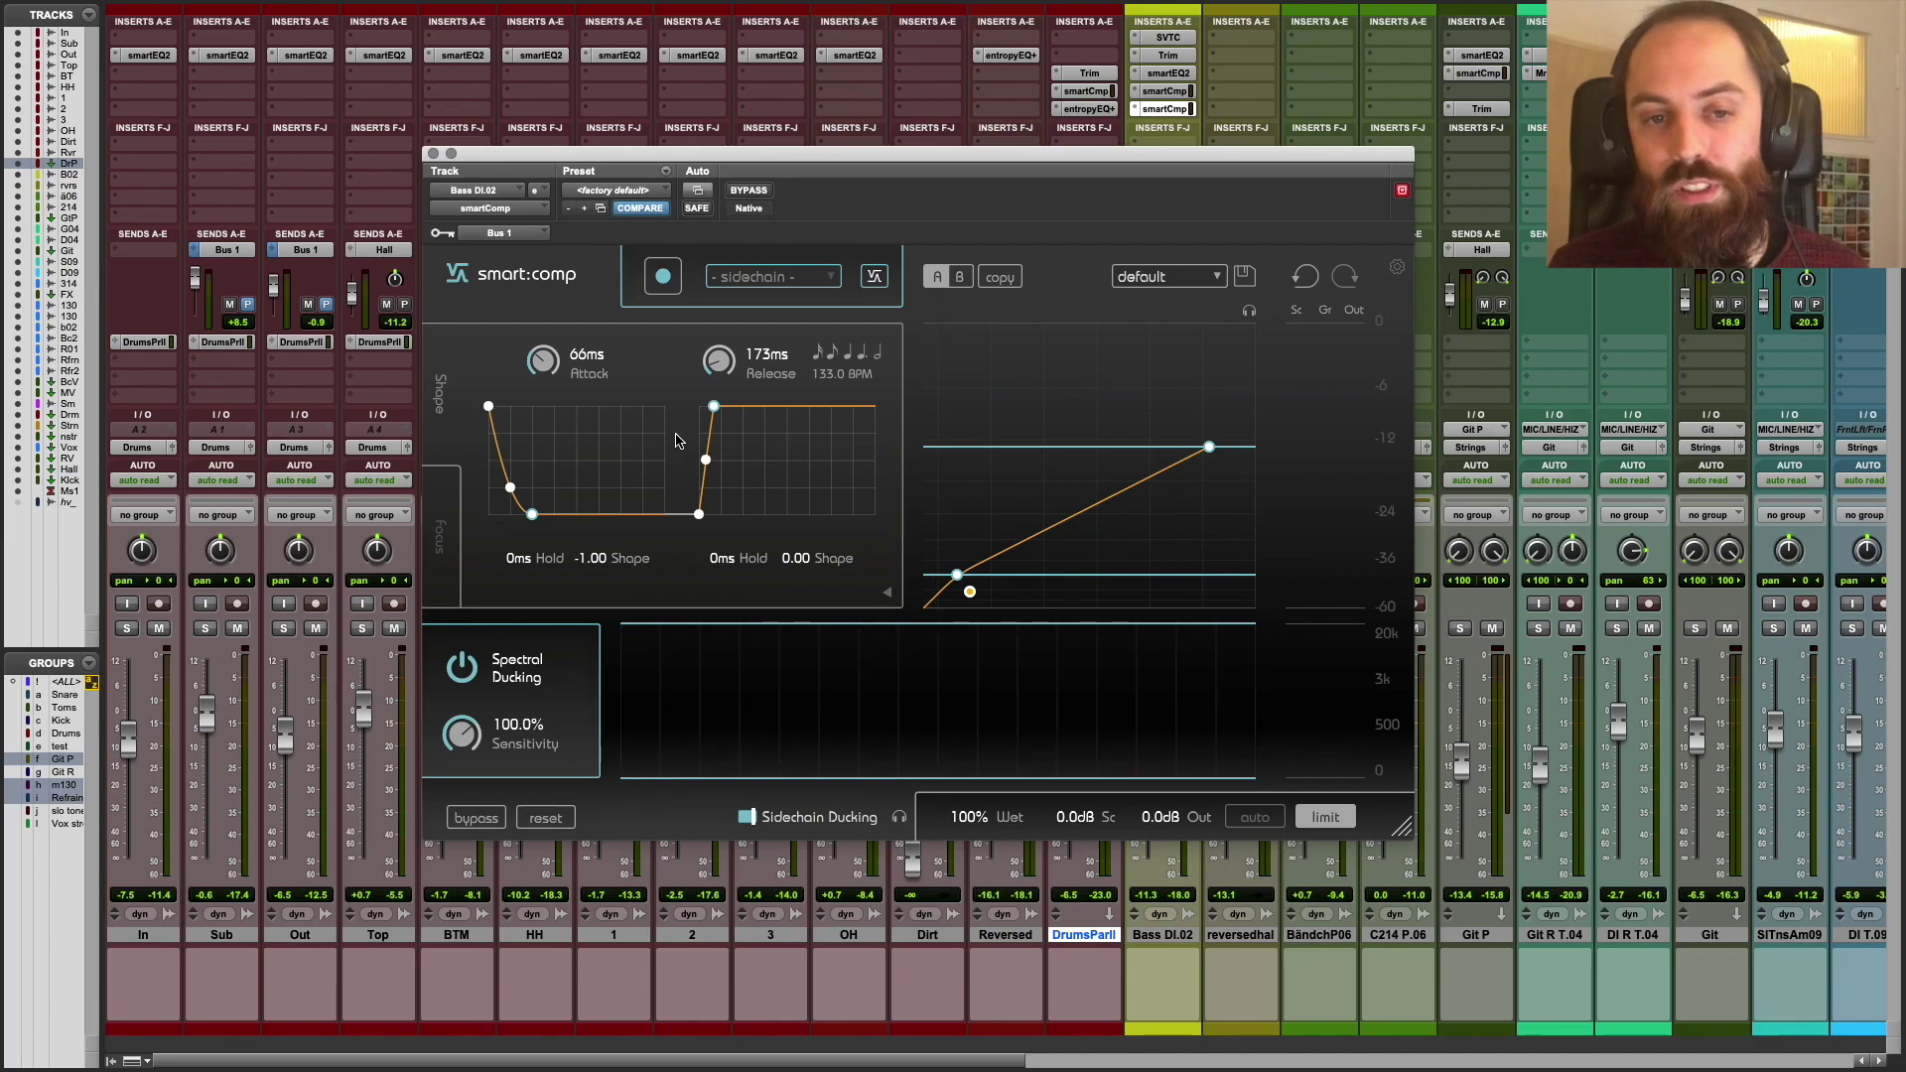
- Set the release to 560 ms with a shape of -1.00, and raise it to 660 ms while auditioning the mix
drag(726, 418, 746, 413)
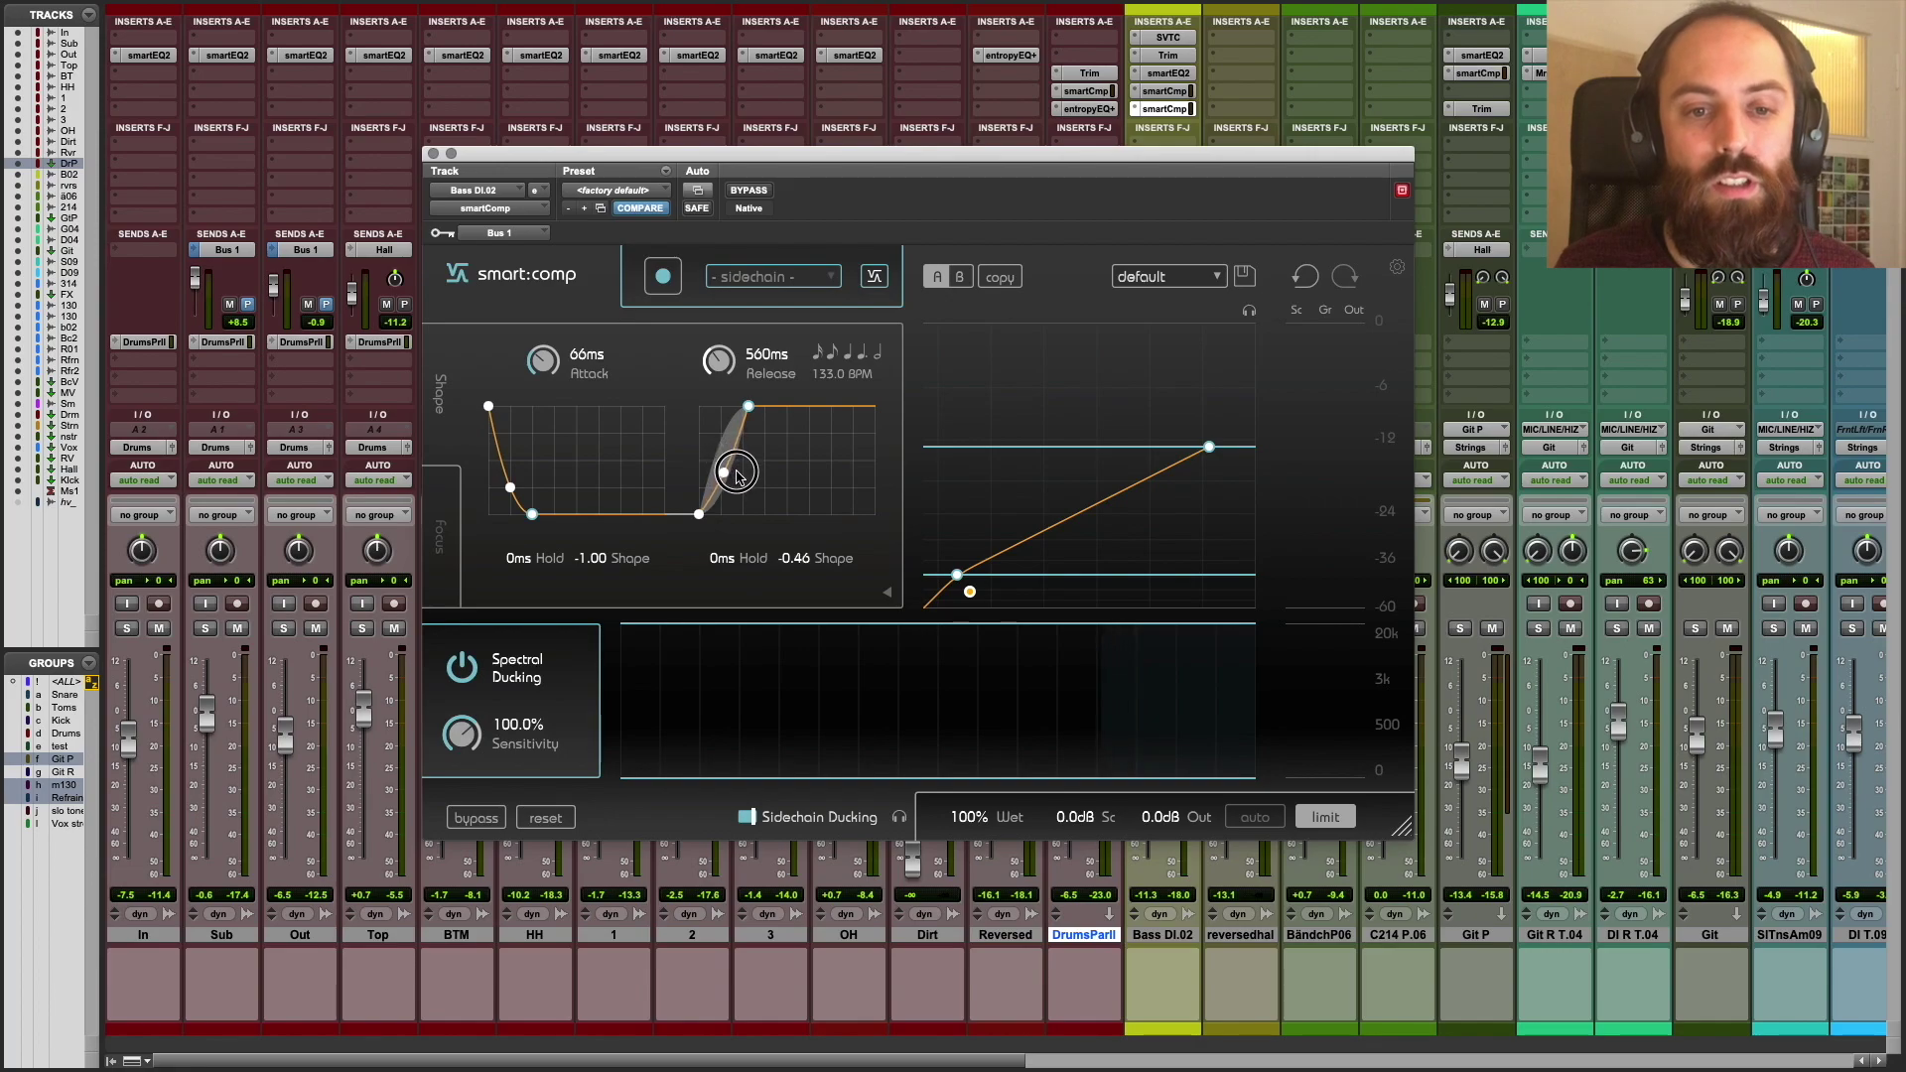
mouse_move(739, 477)
mouse_down()
mouse_move(774, 512)
mouse_move(739, 502)
mouse_up()
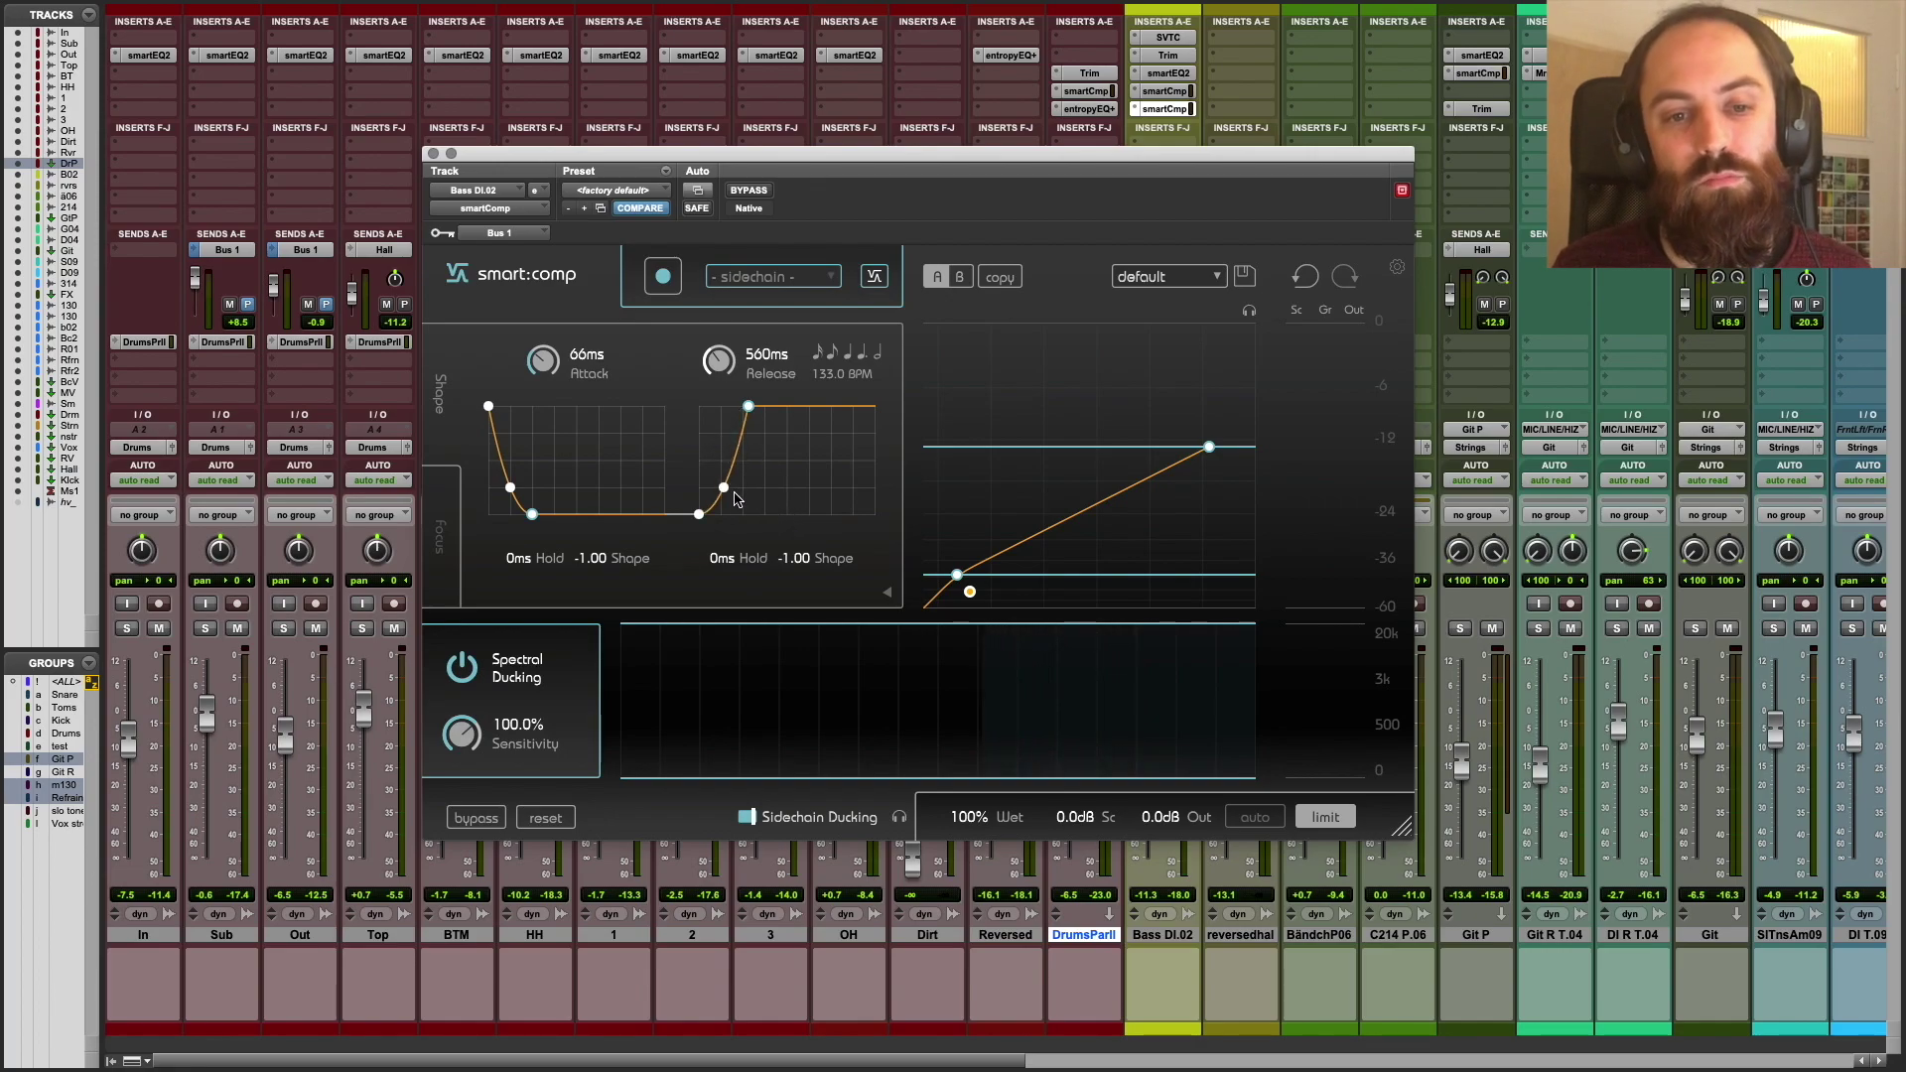
key(space)
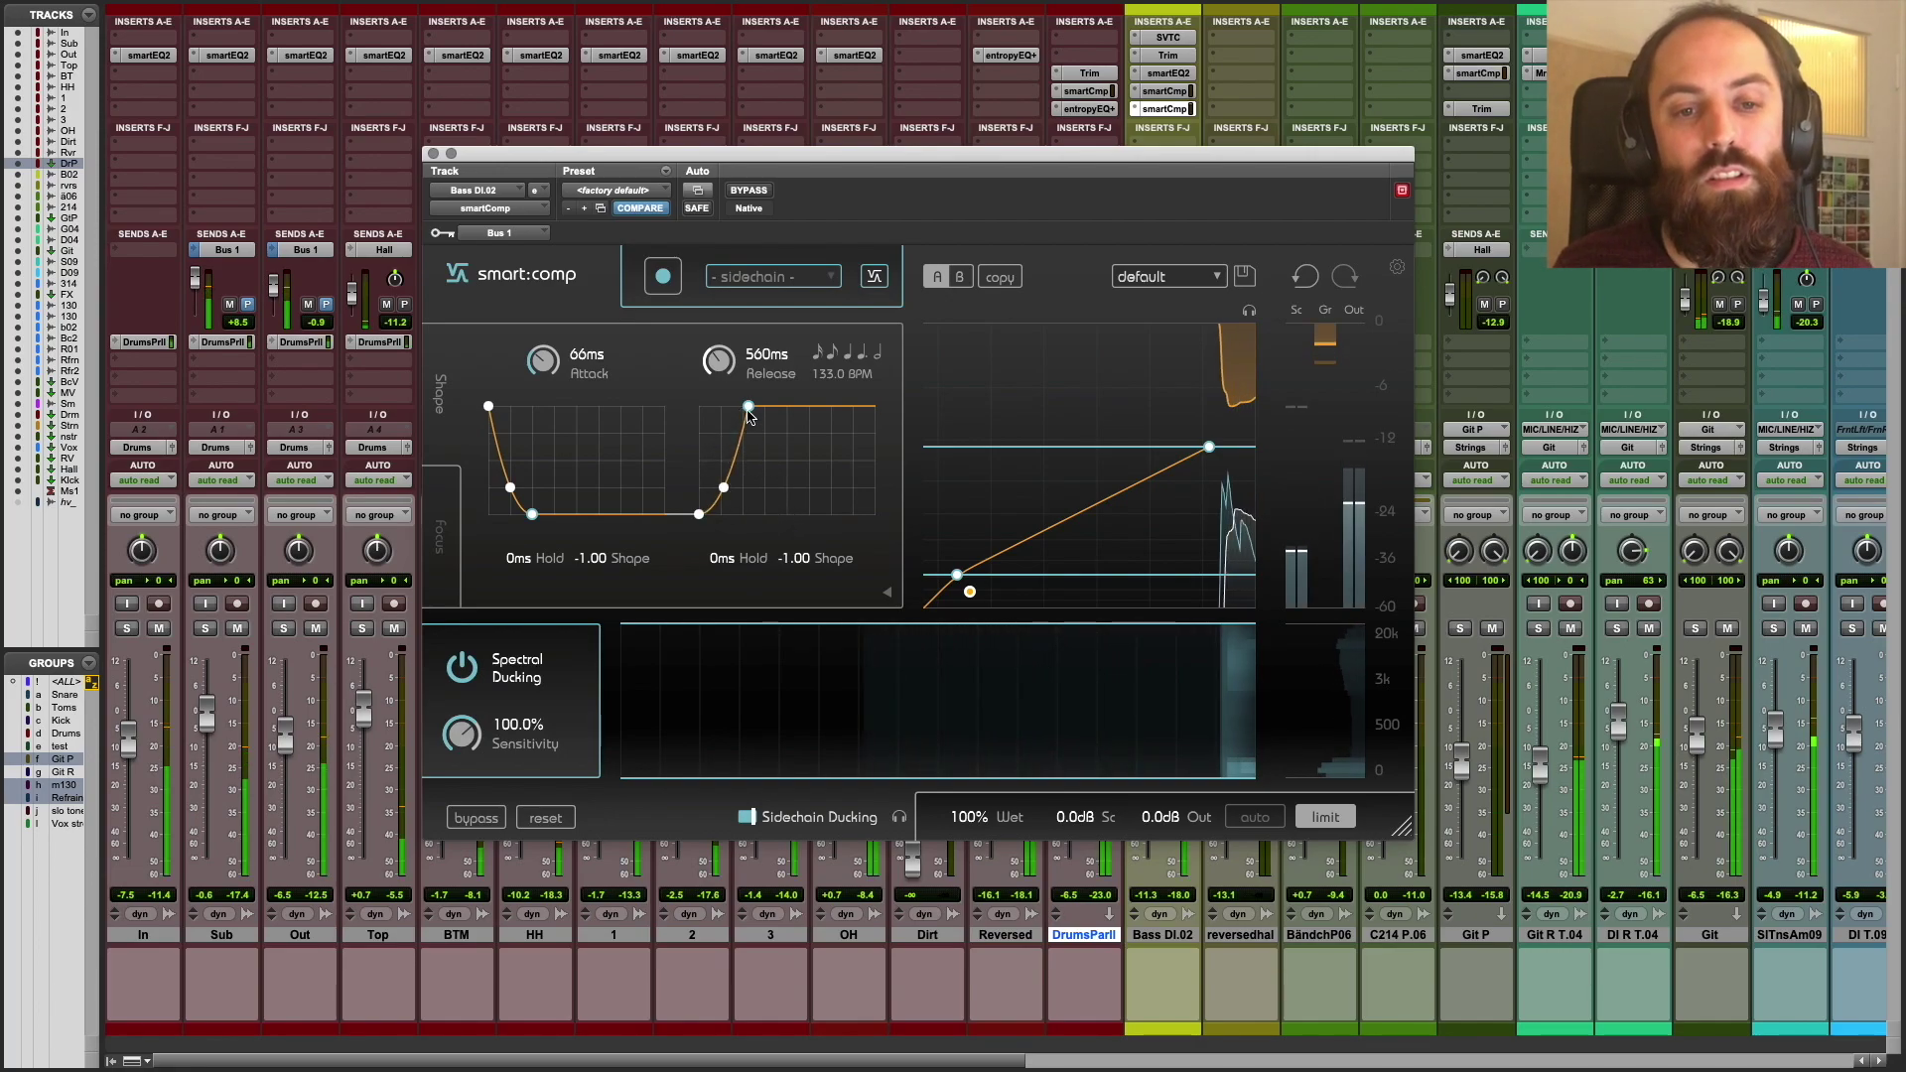
mouse_move(748, 407)
mouse_down()
mouse_move(853, 413)
mouse_move(719, 410)
mouse_move(760, 414)
mouse_up()
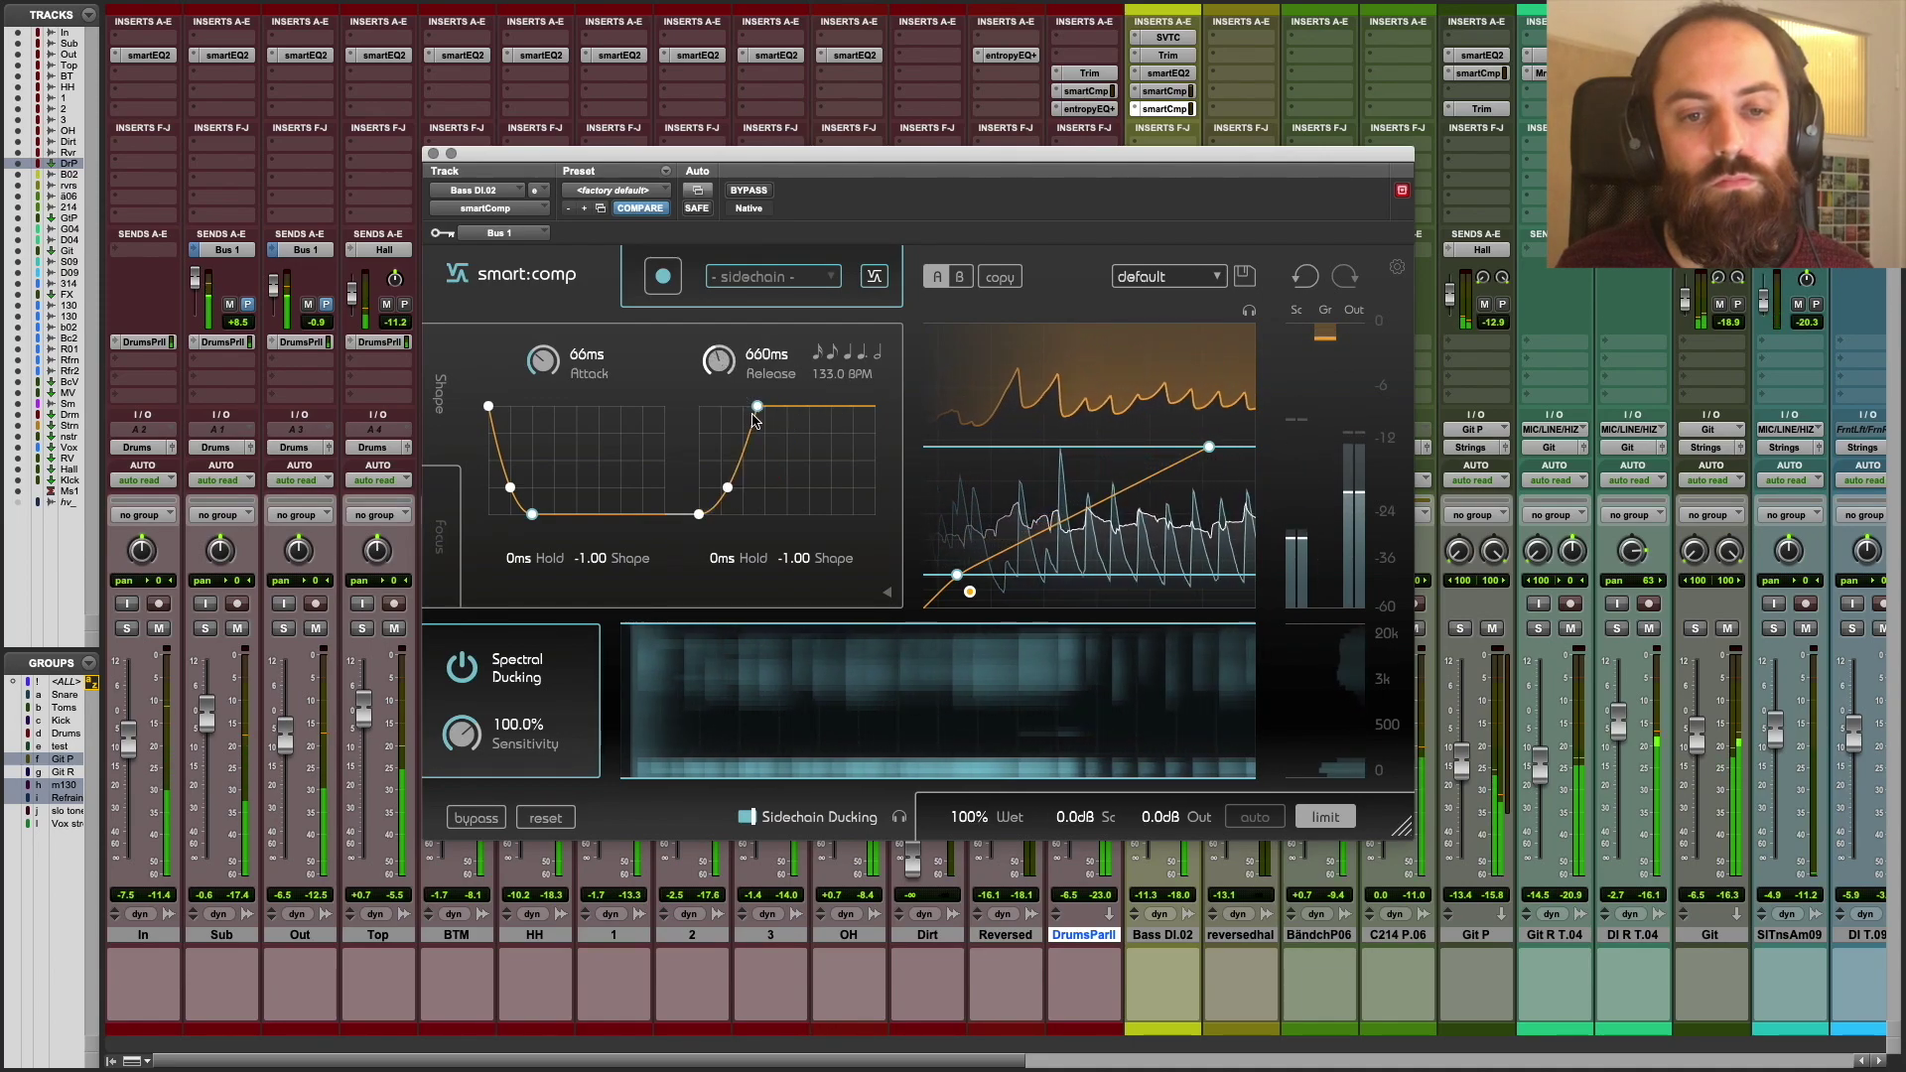
mouse_move(700, 514)
mouse_down()
mouse_move(732, 518)
mouse_move(699, 514)
mouse_up()
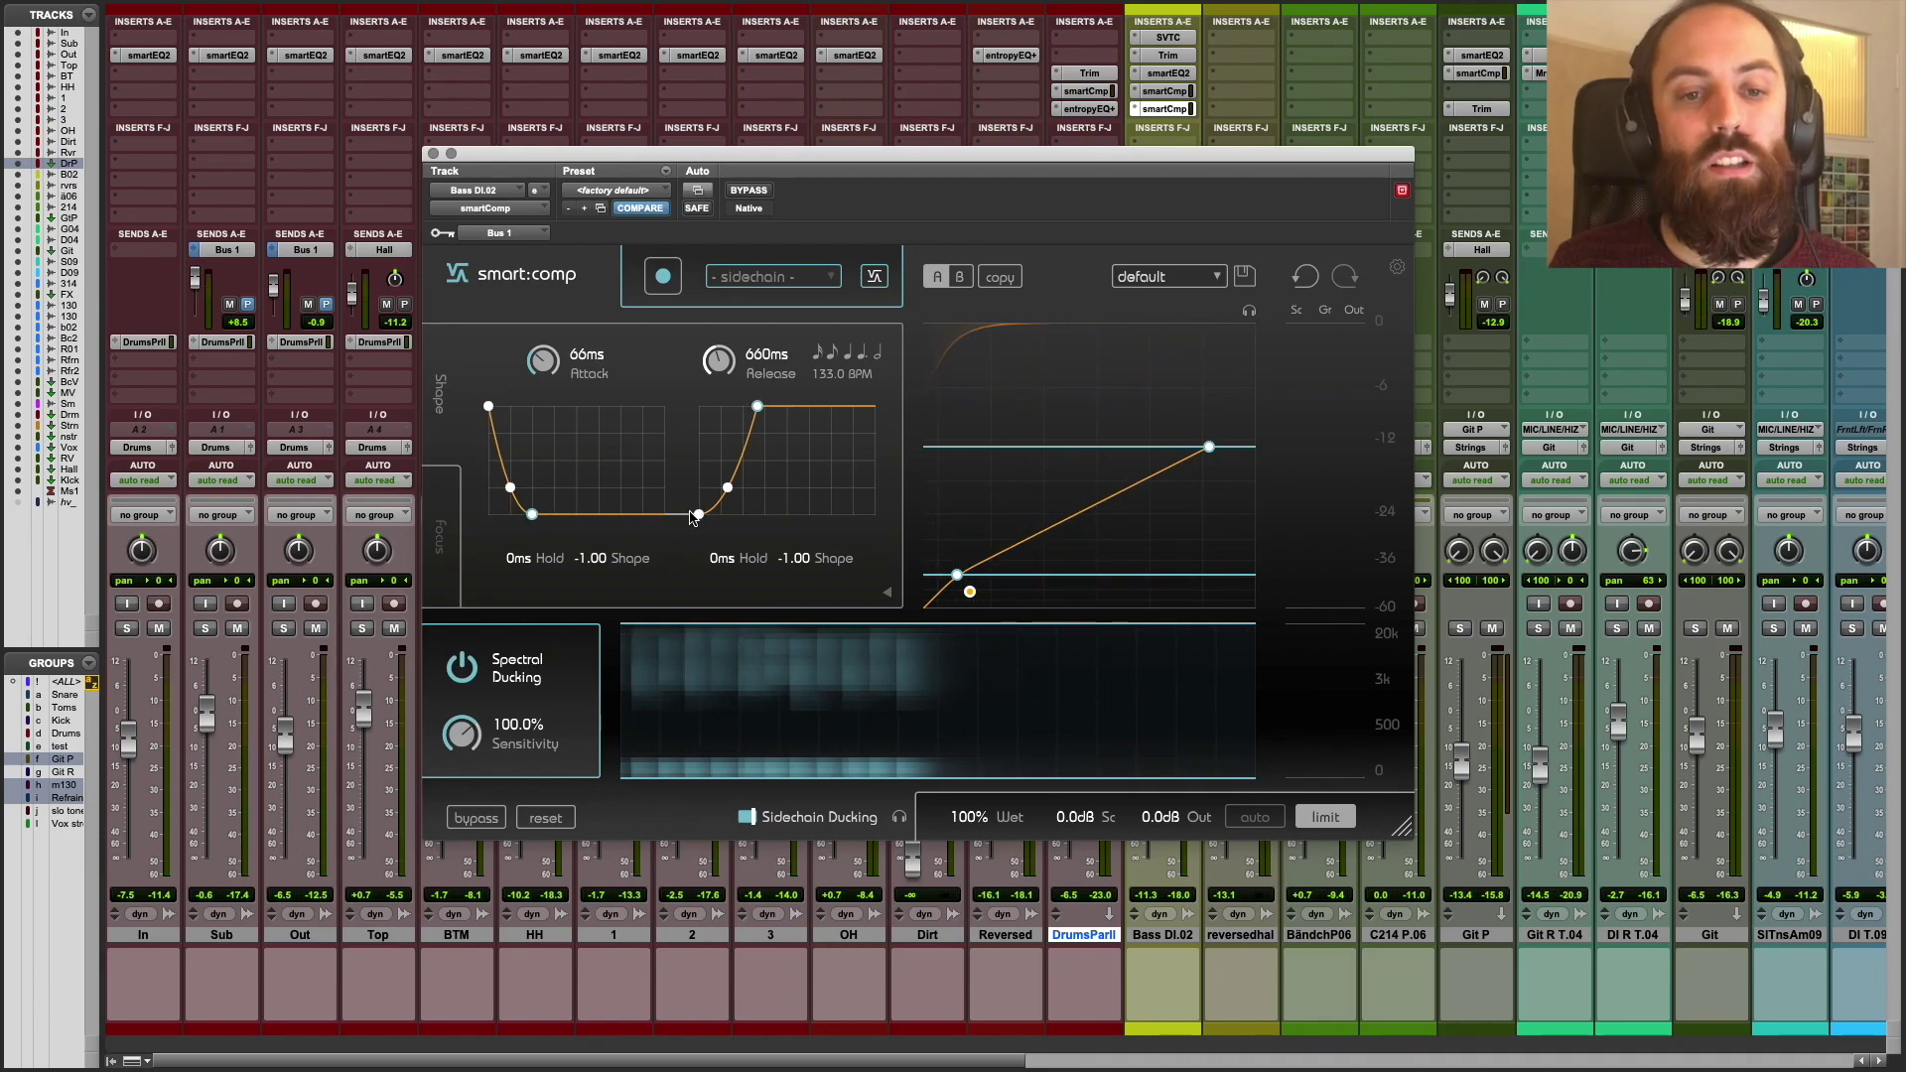
key(space)
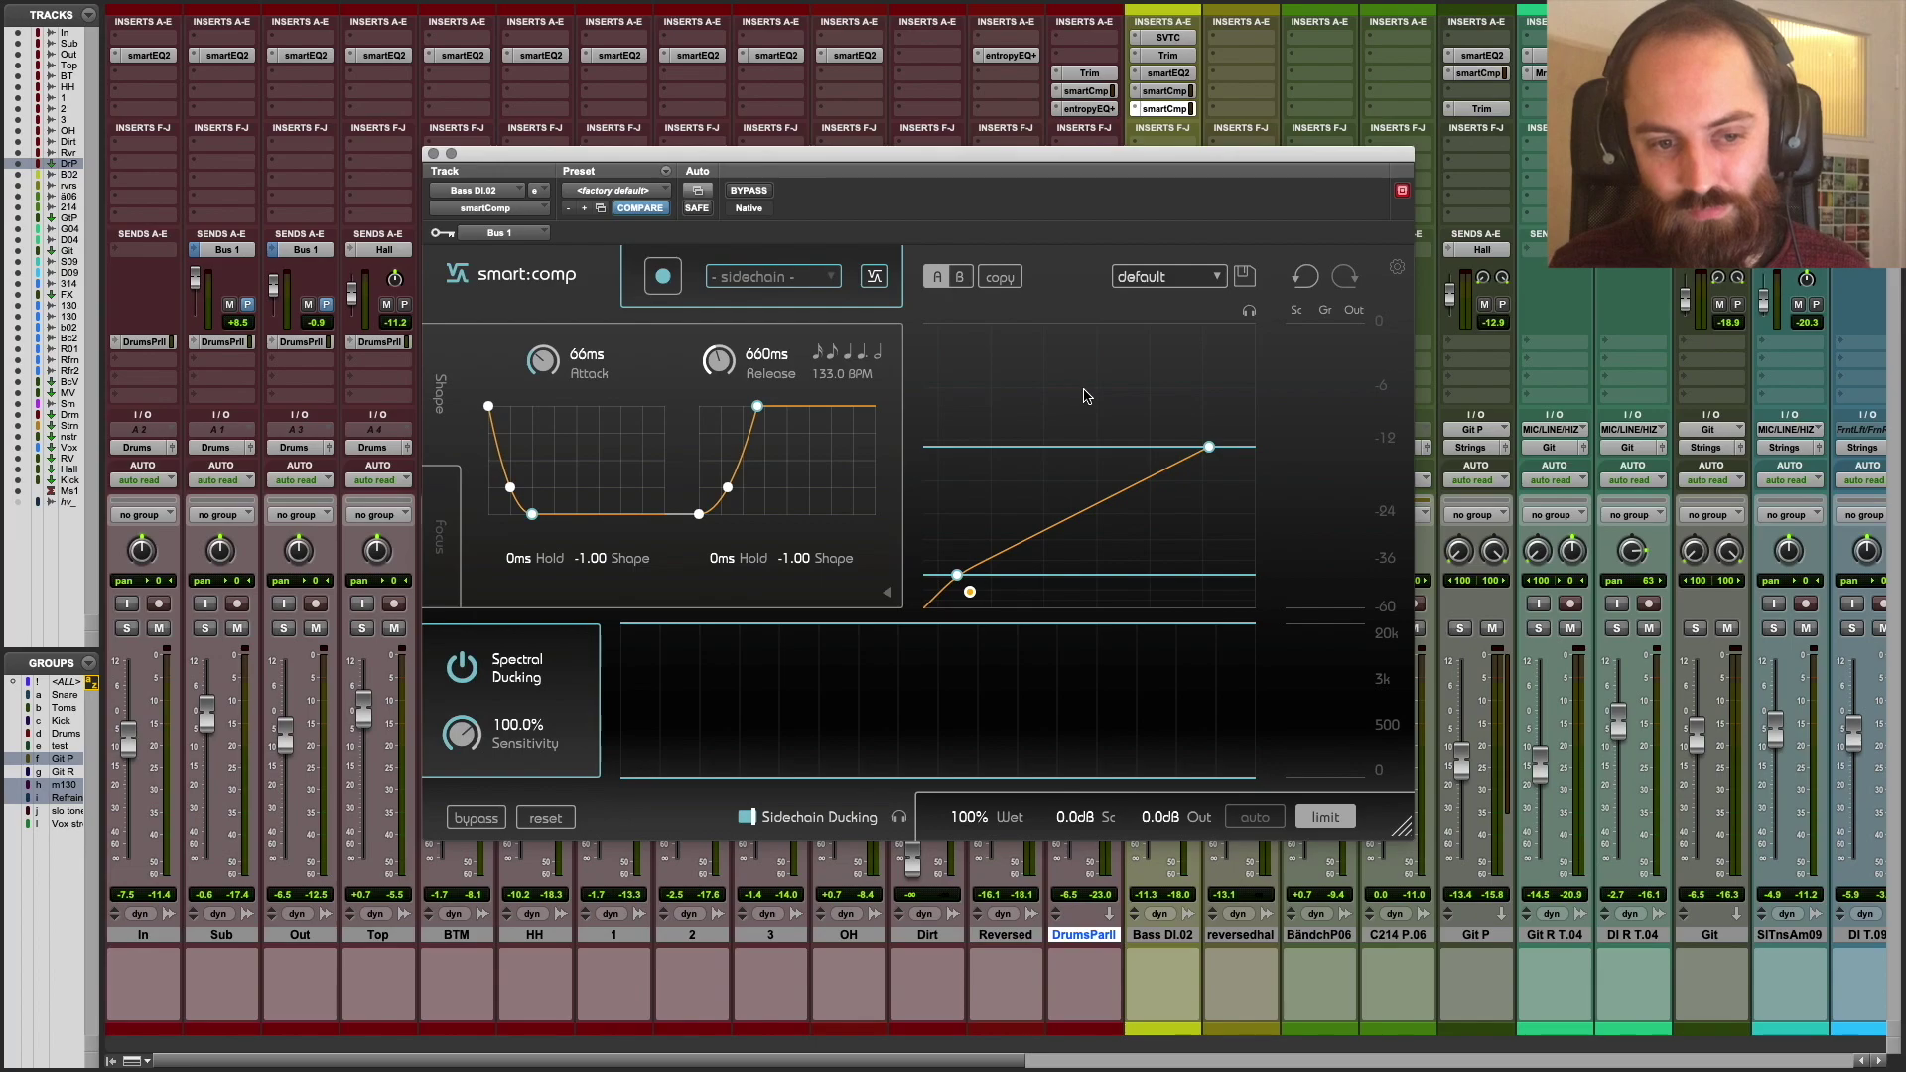
- Open the smart:comp on the Master 1 track, examine its compression settings, and close it
click(1331, 817)
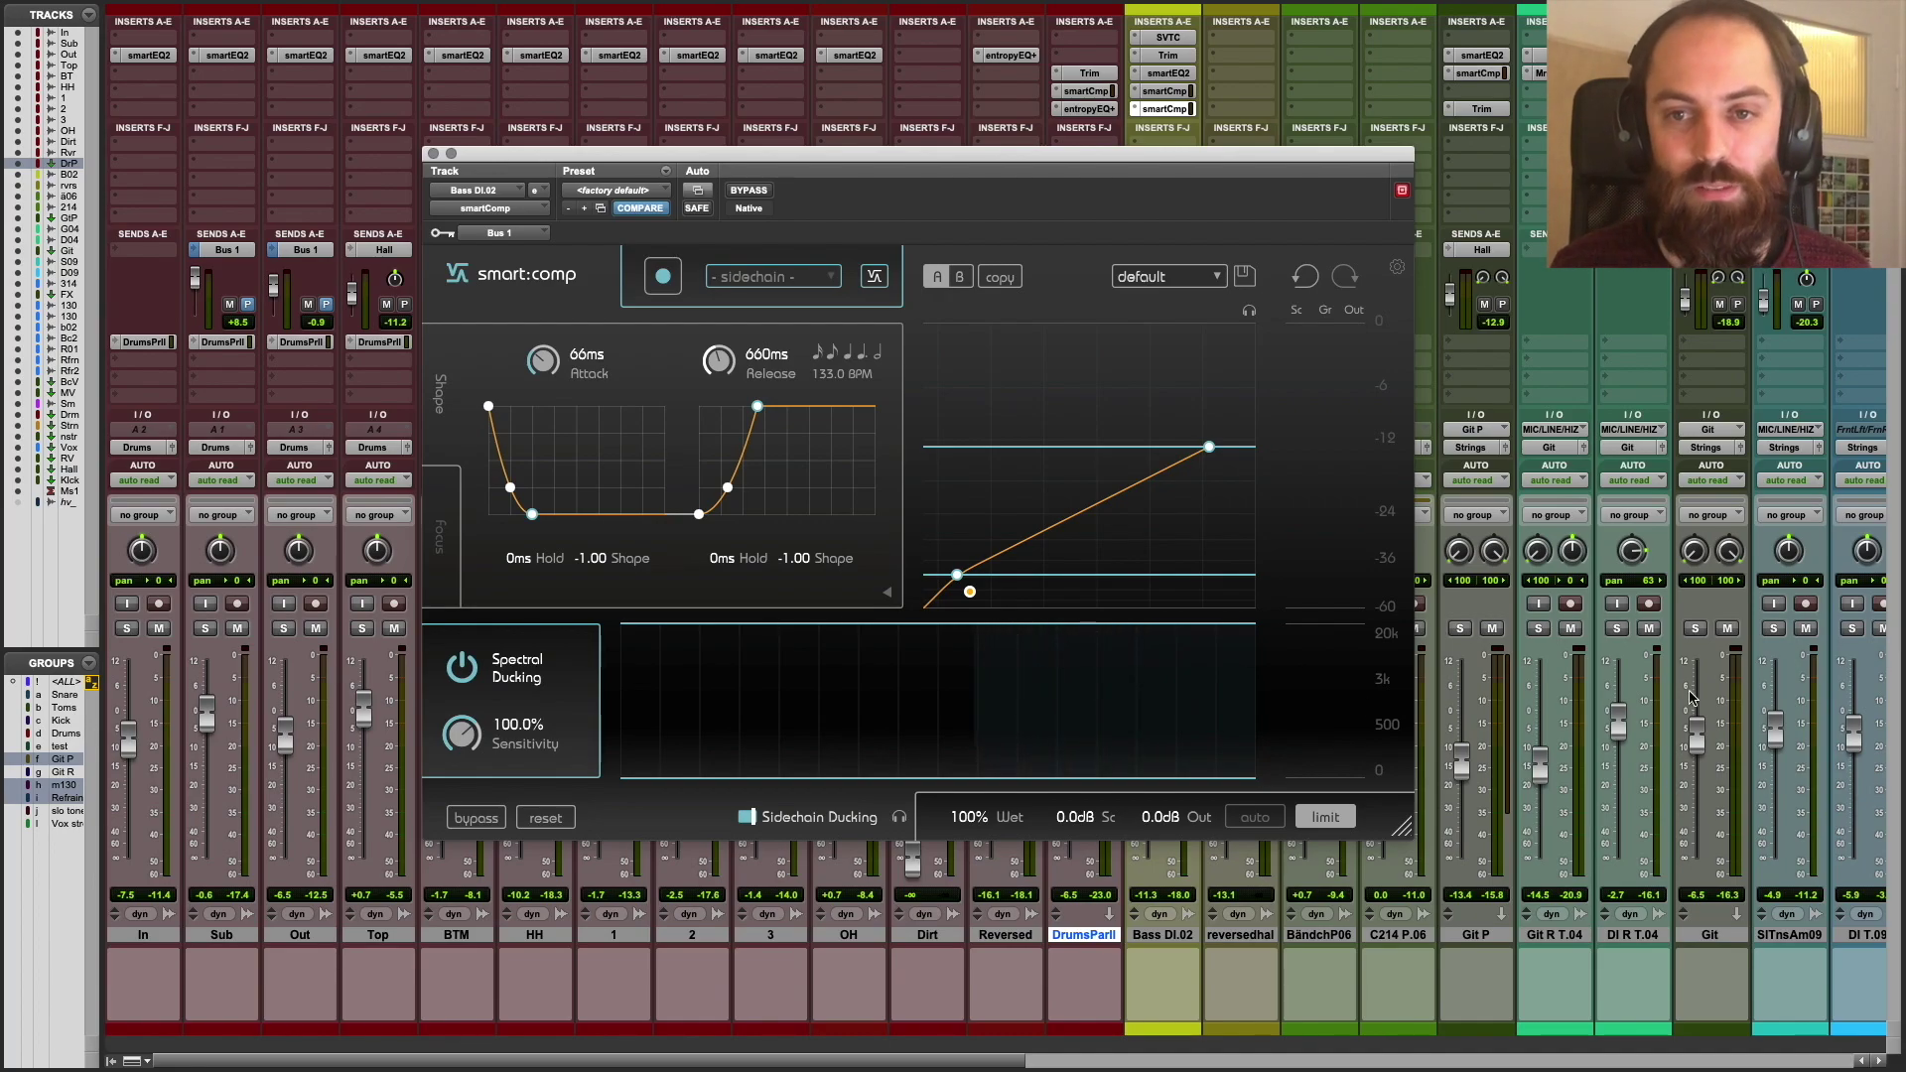
scroll(1690, 698, right, 10)
click(1747, 37)
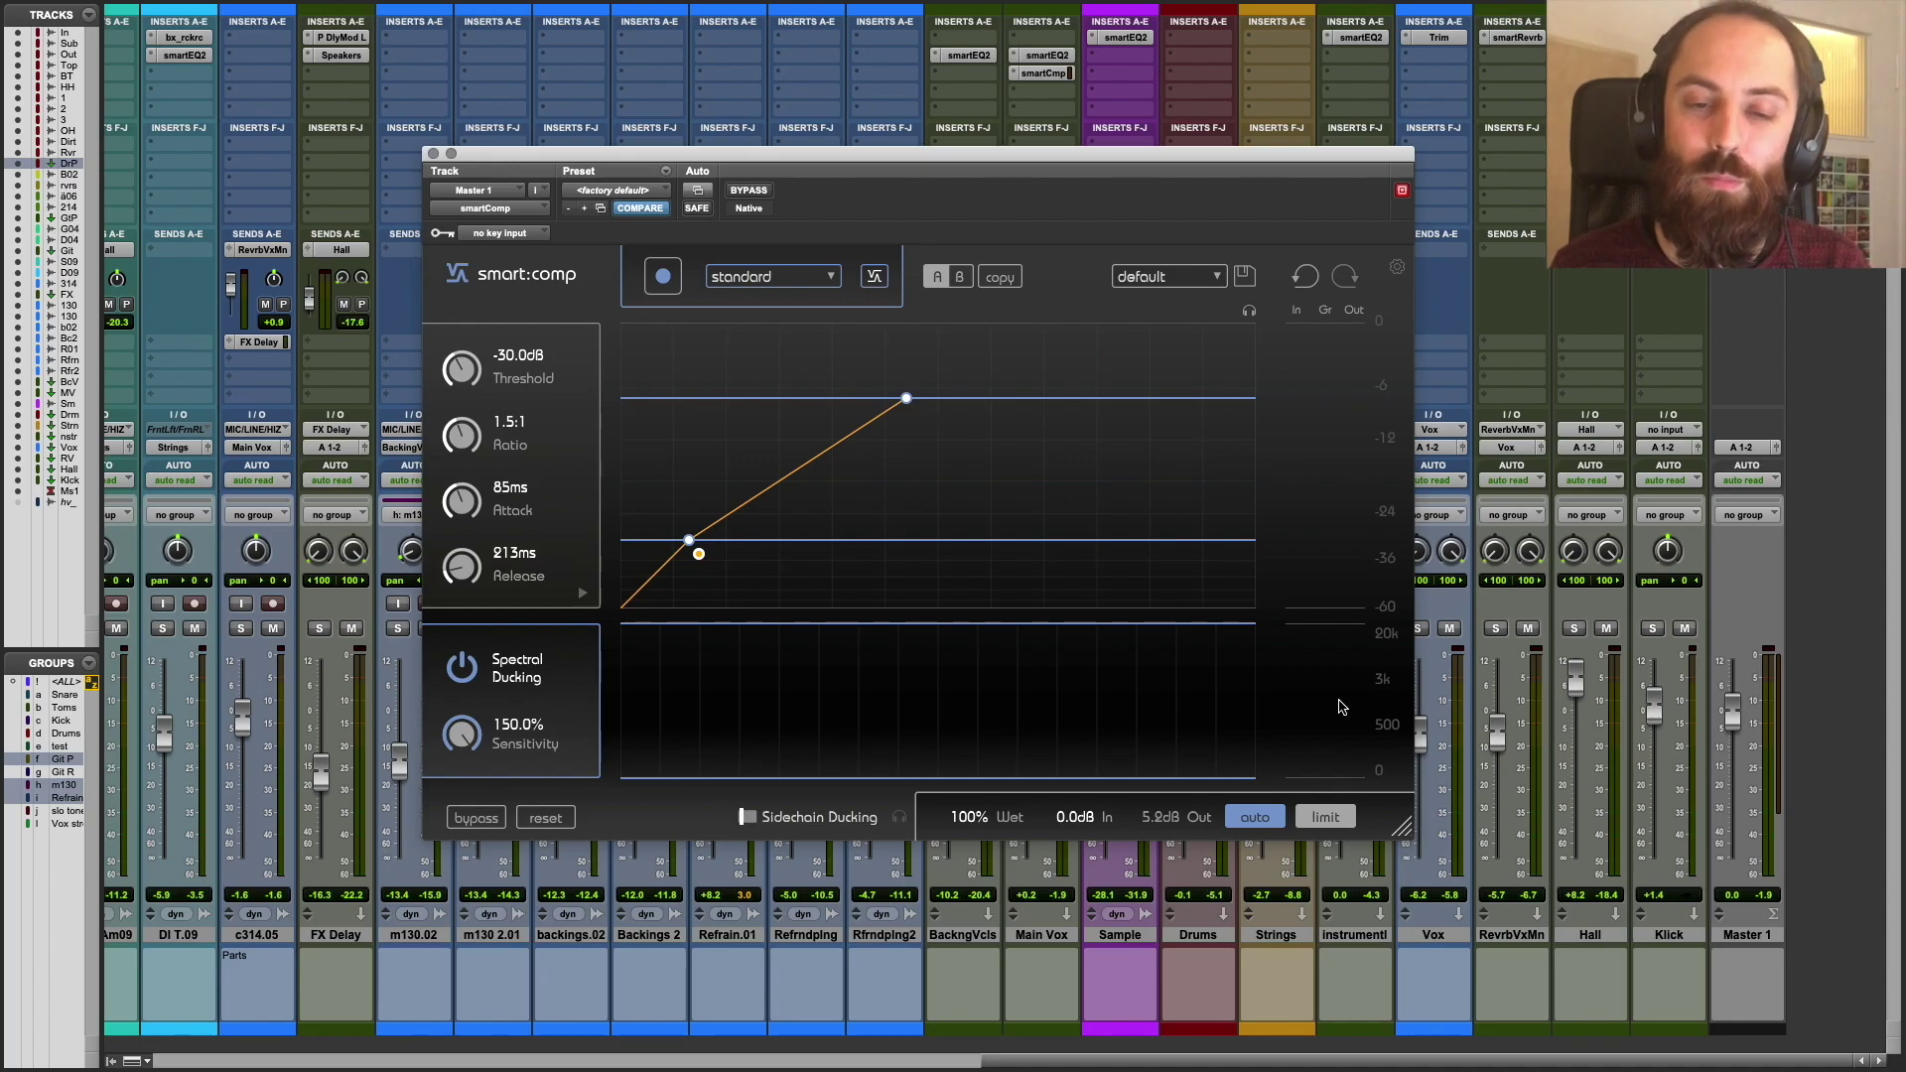
click(433, 155)
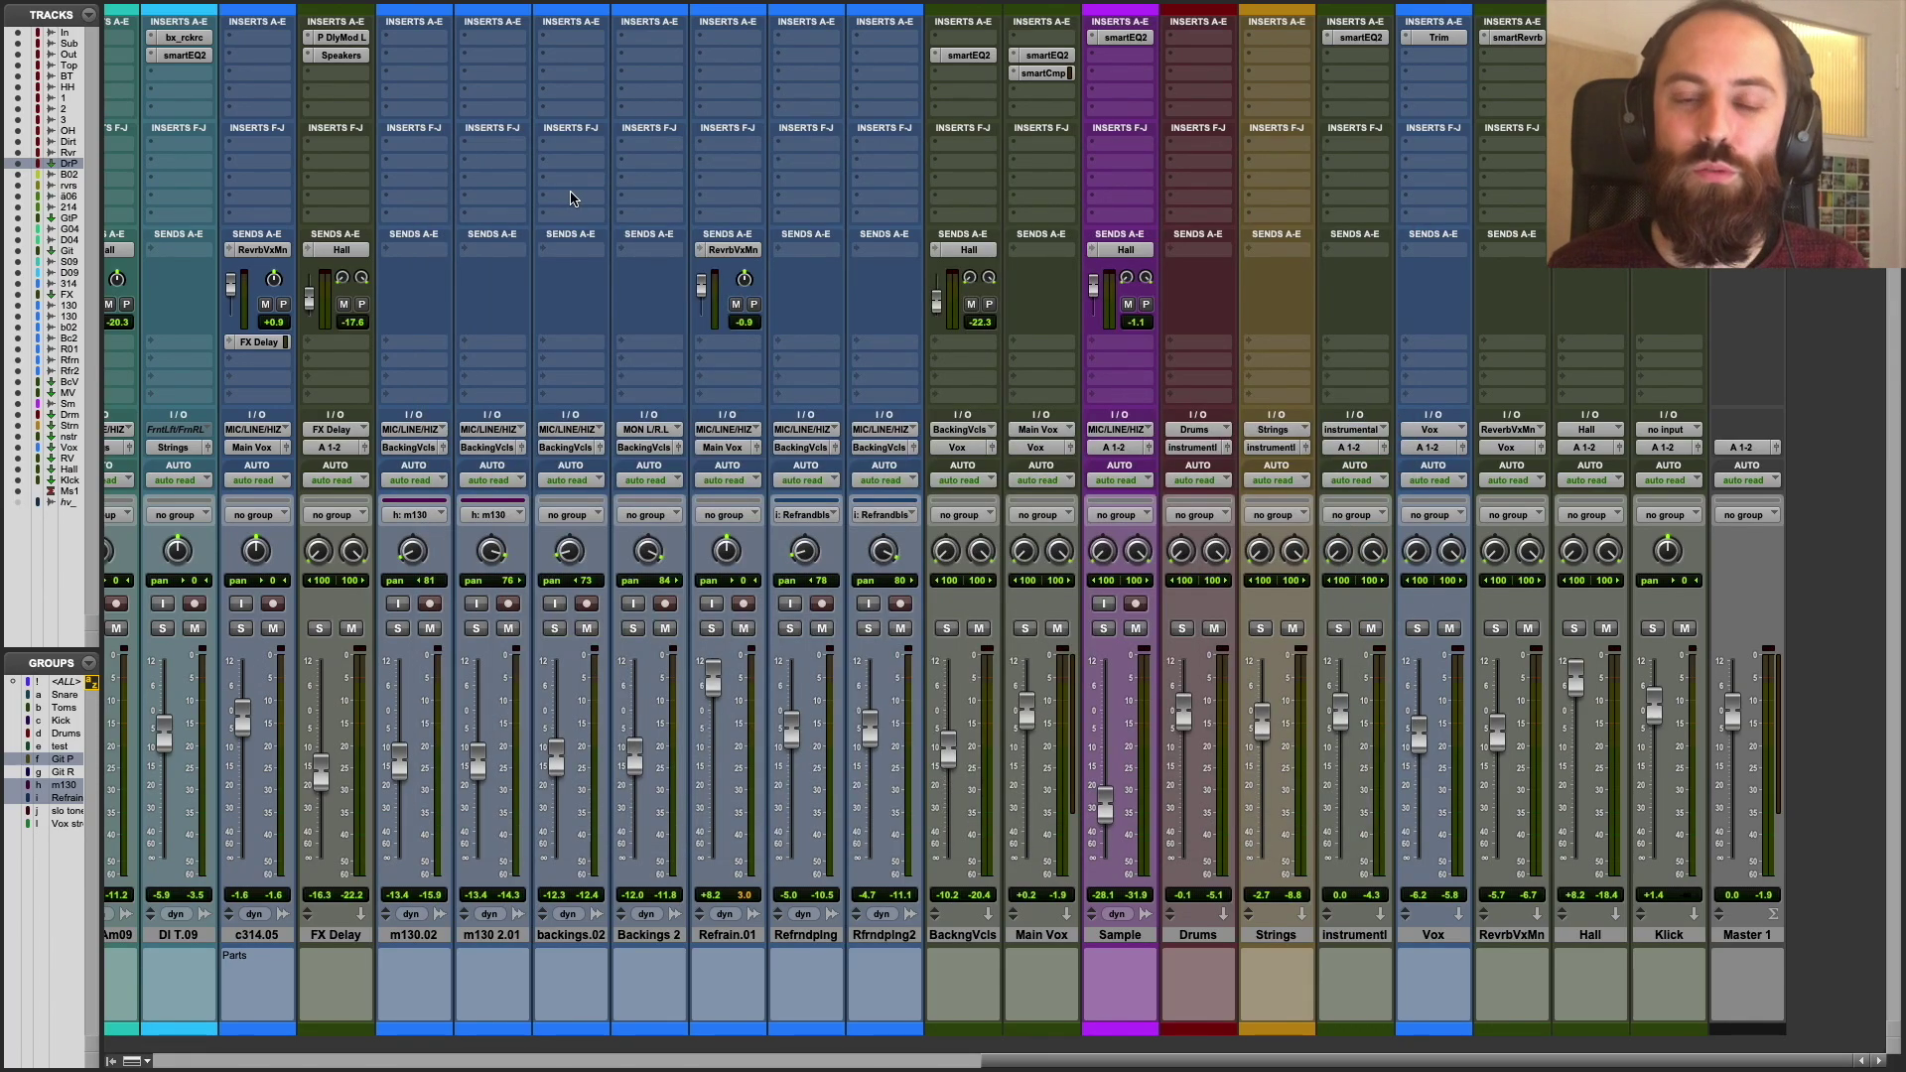
- Open the Drums Parallel track's smart:comp, check the gain of the Trim insert before it, and return to smart:comp
scroll(553, 198, left, 15)
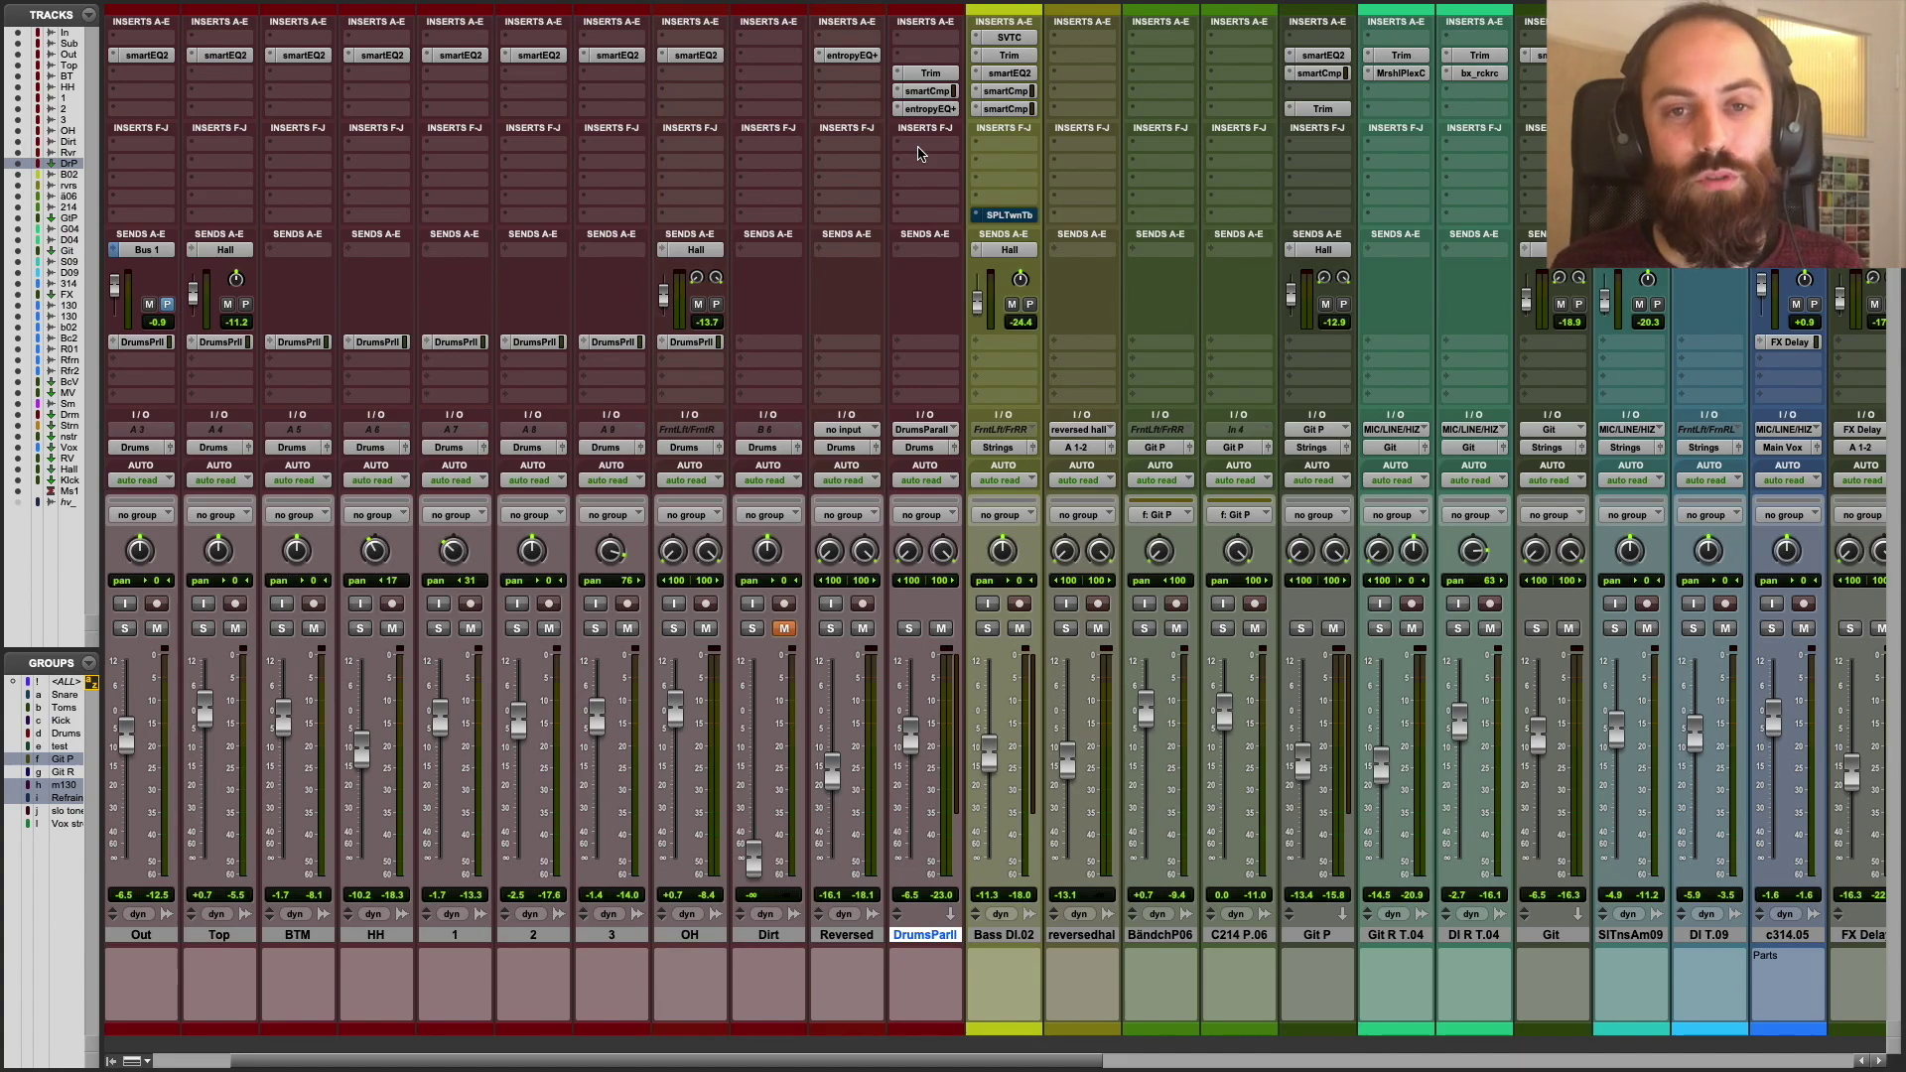
click(927, 92)
drag(886, 158, 1458, 140)
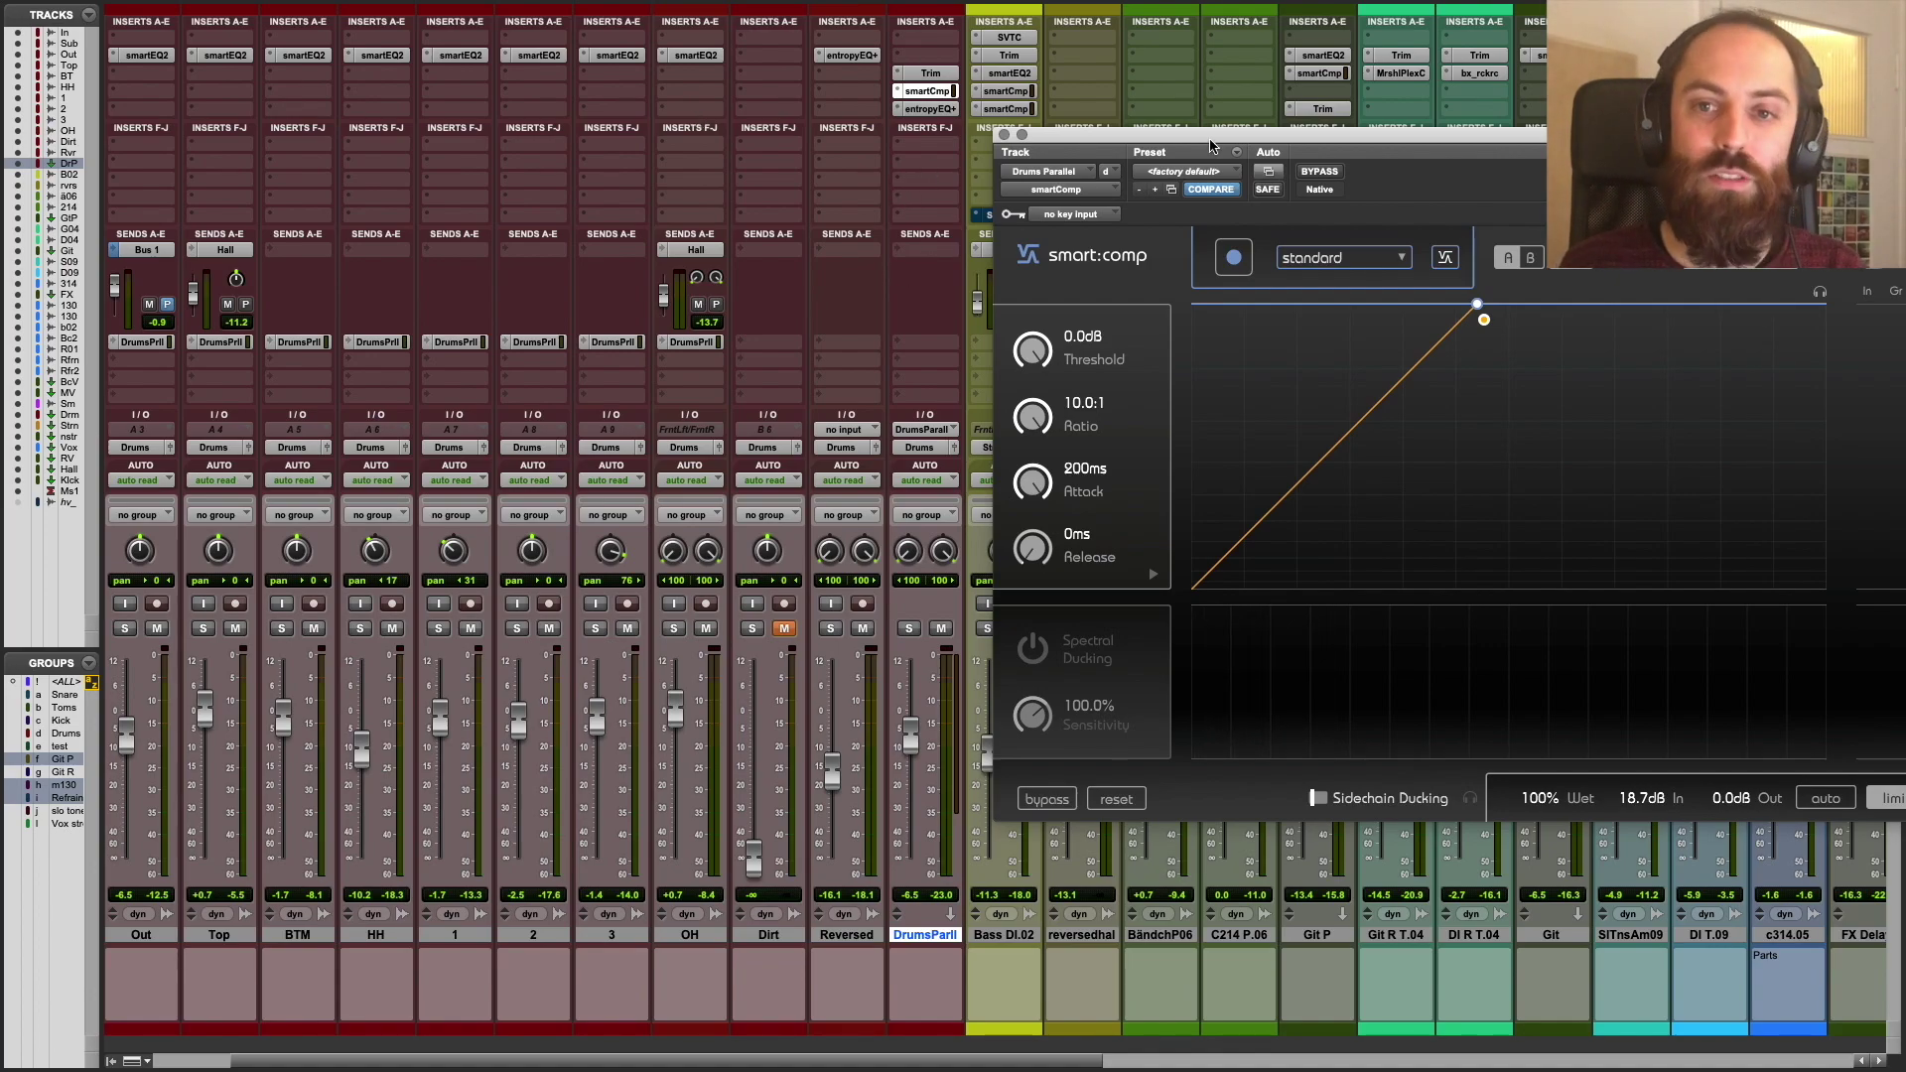
drag(1211, 141, 498, 134)
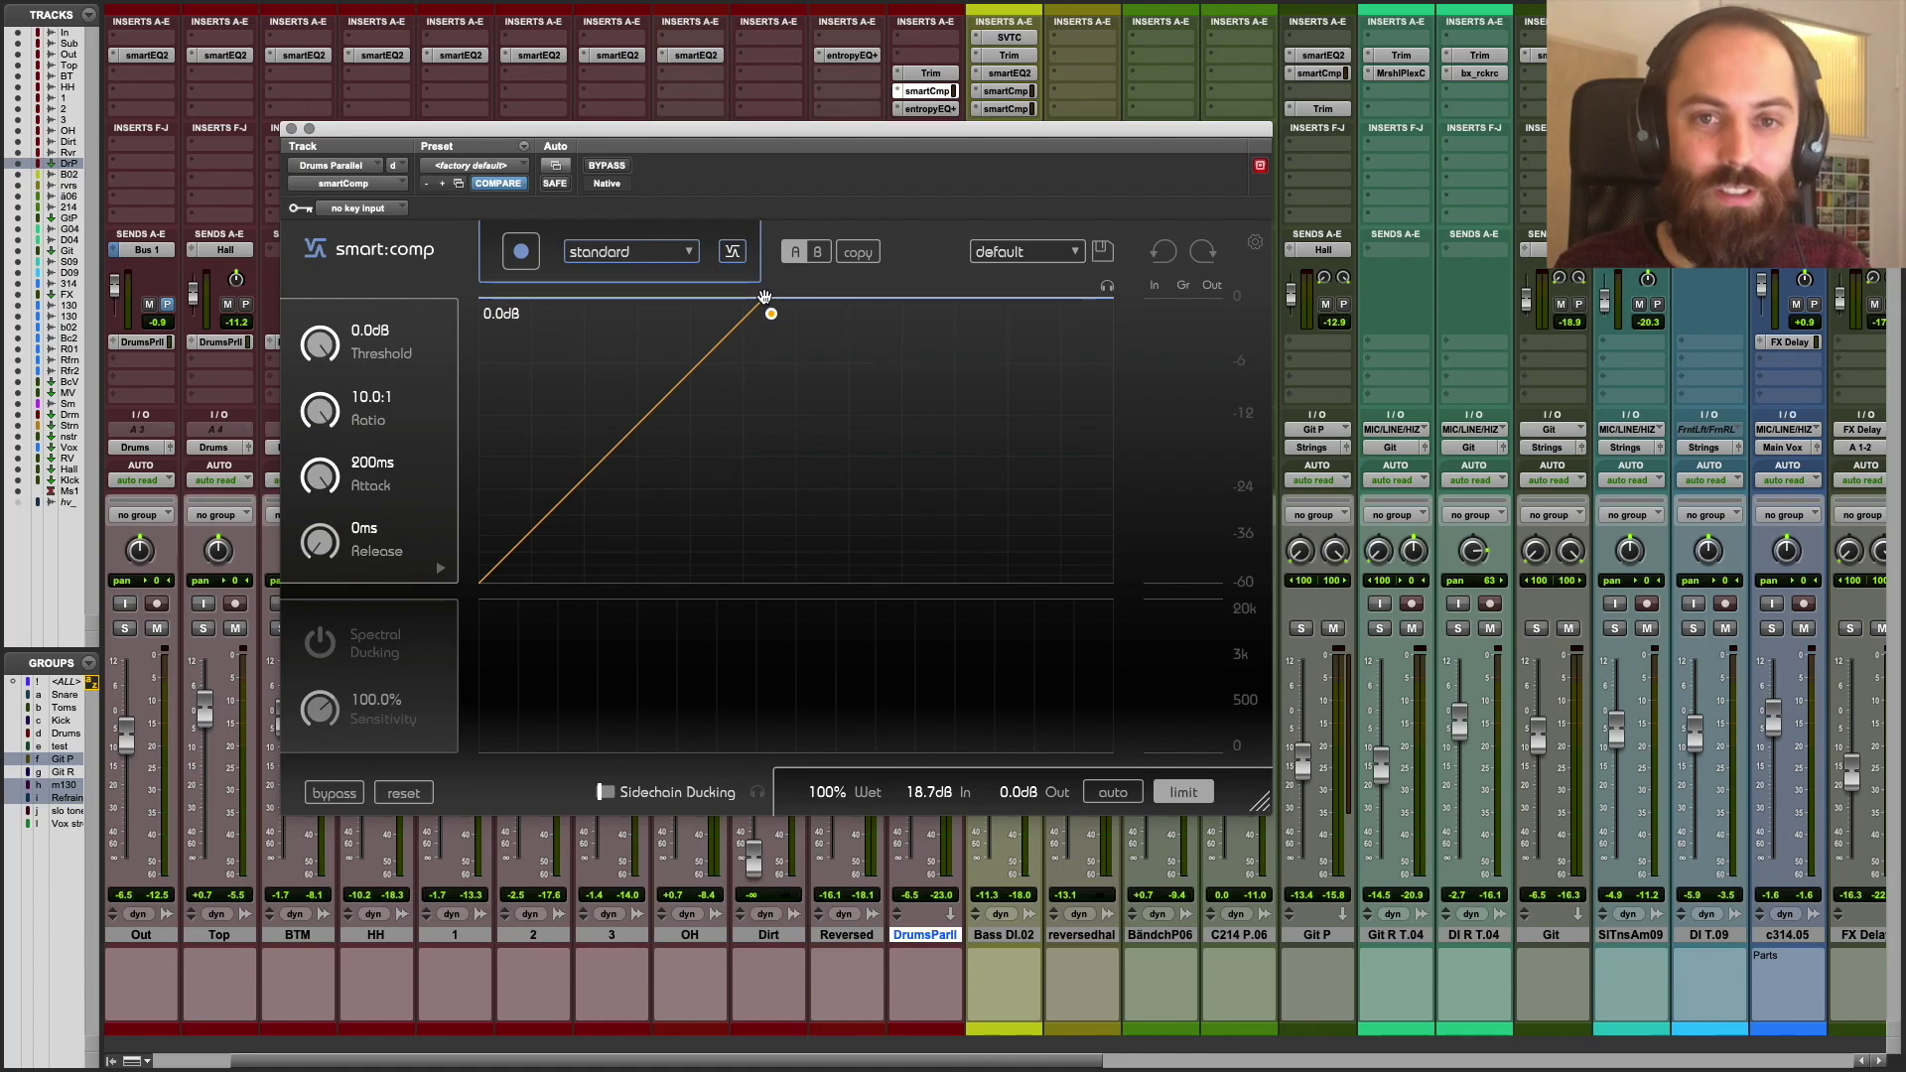
click(929, 75)
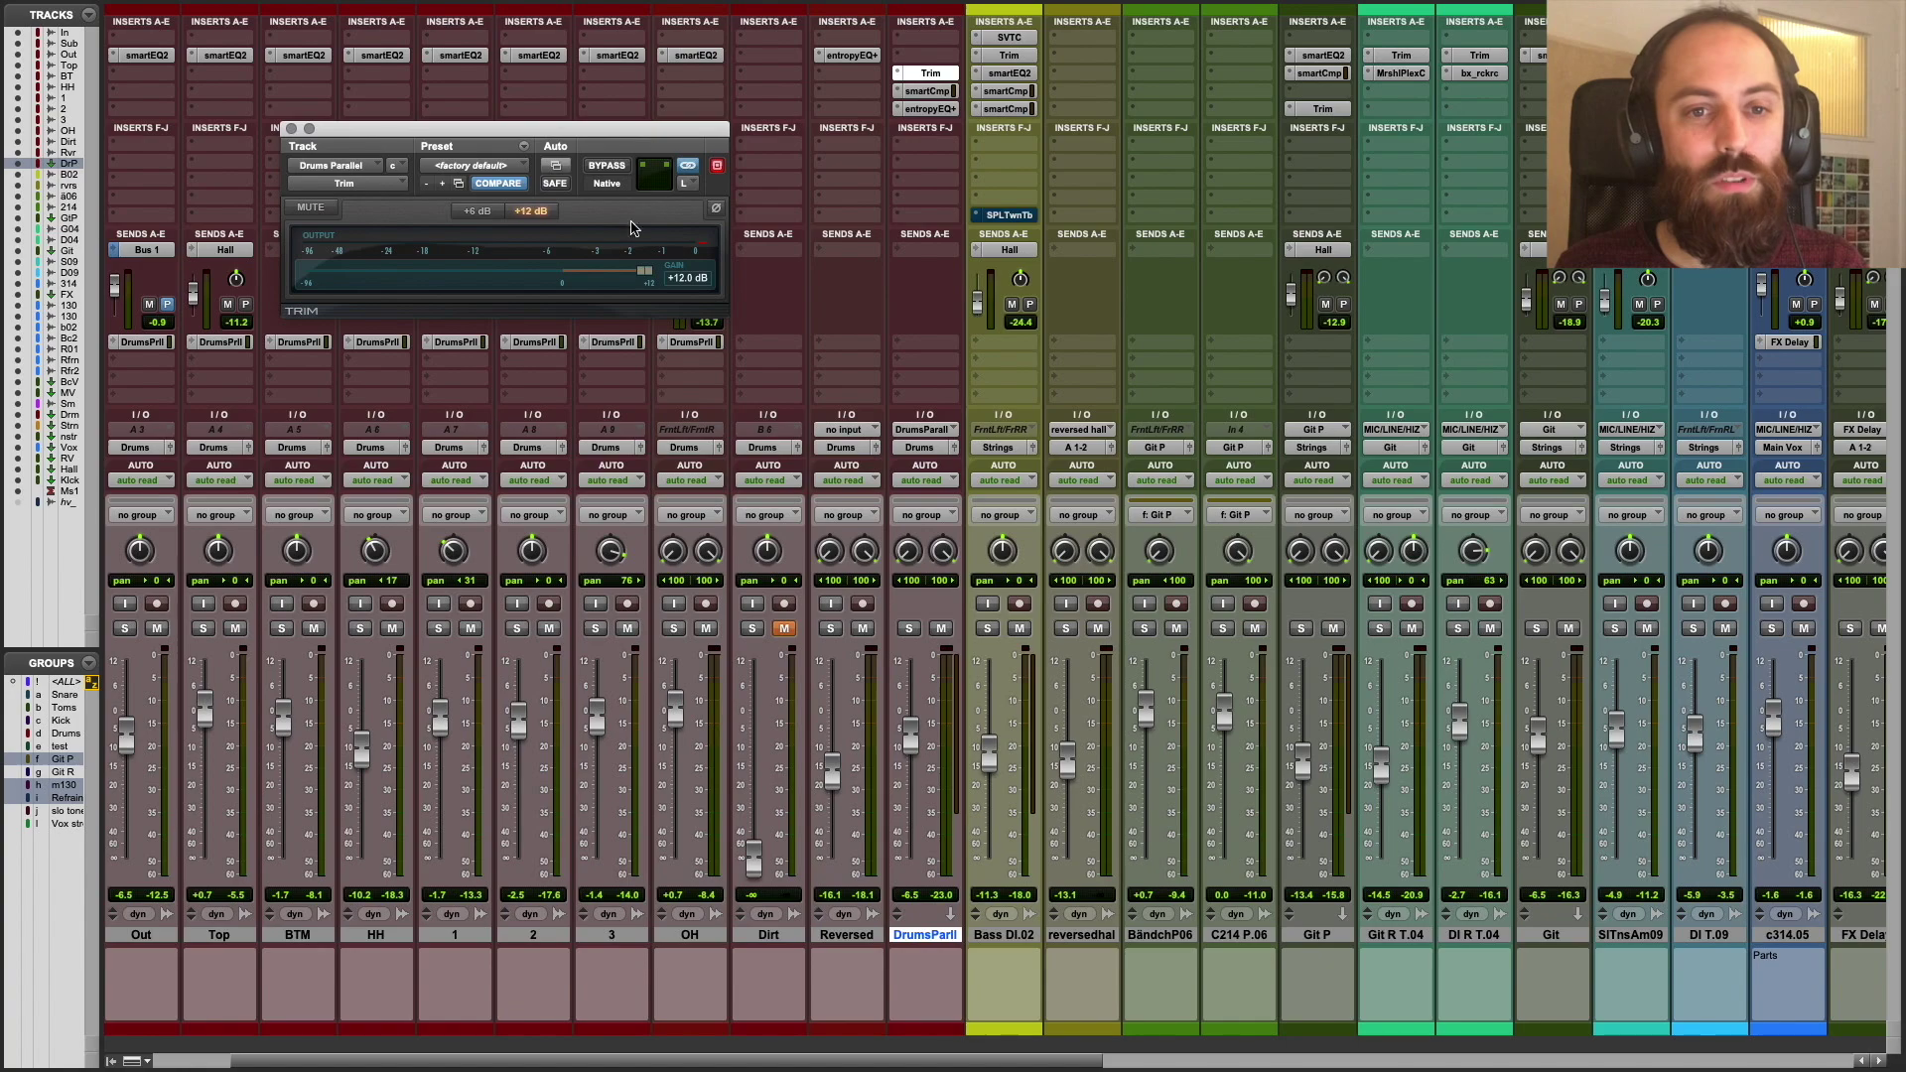
click(292, 129)
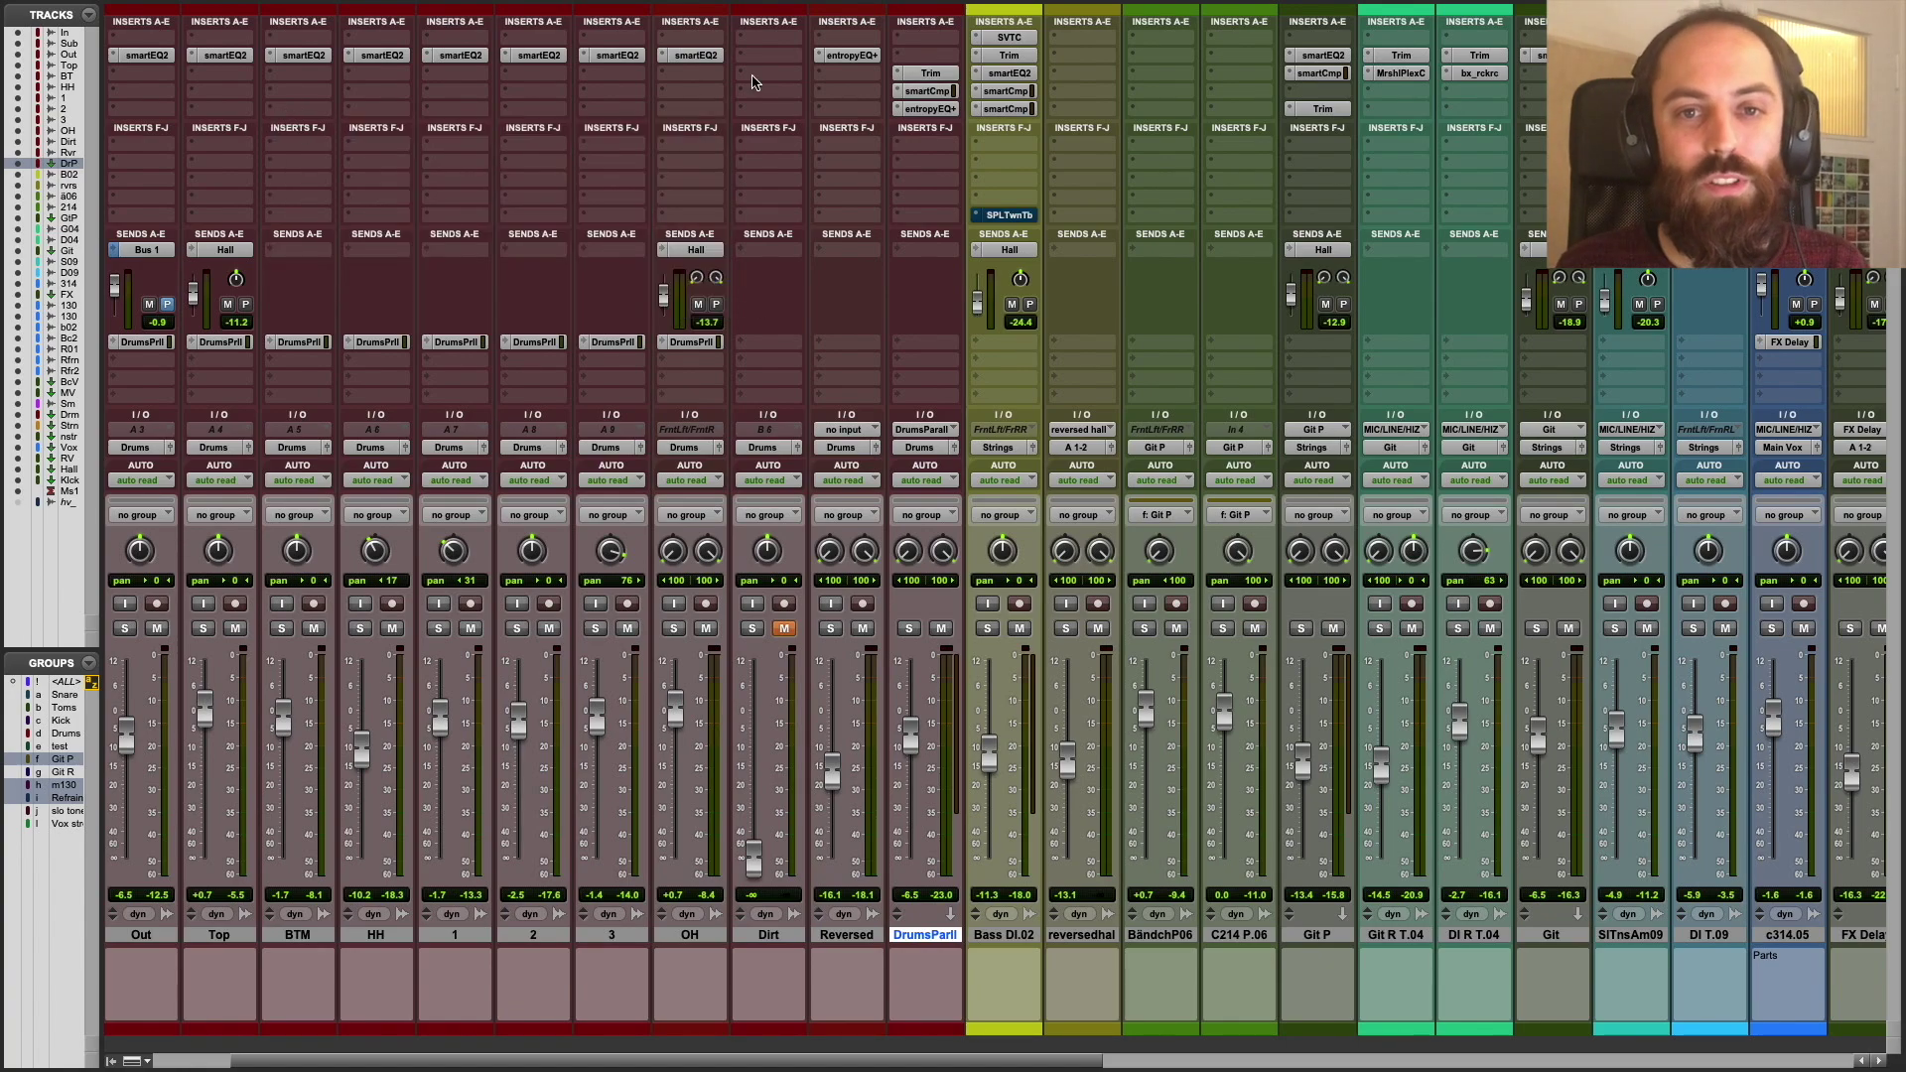
click(924, 91)
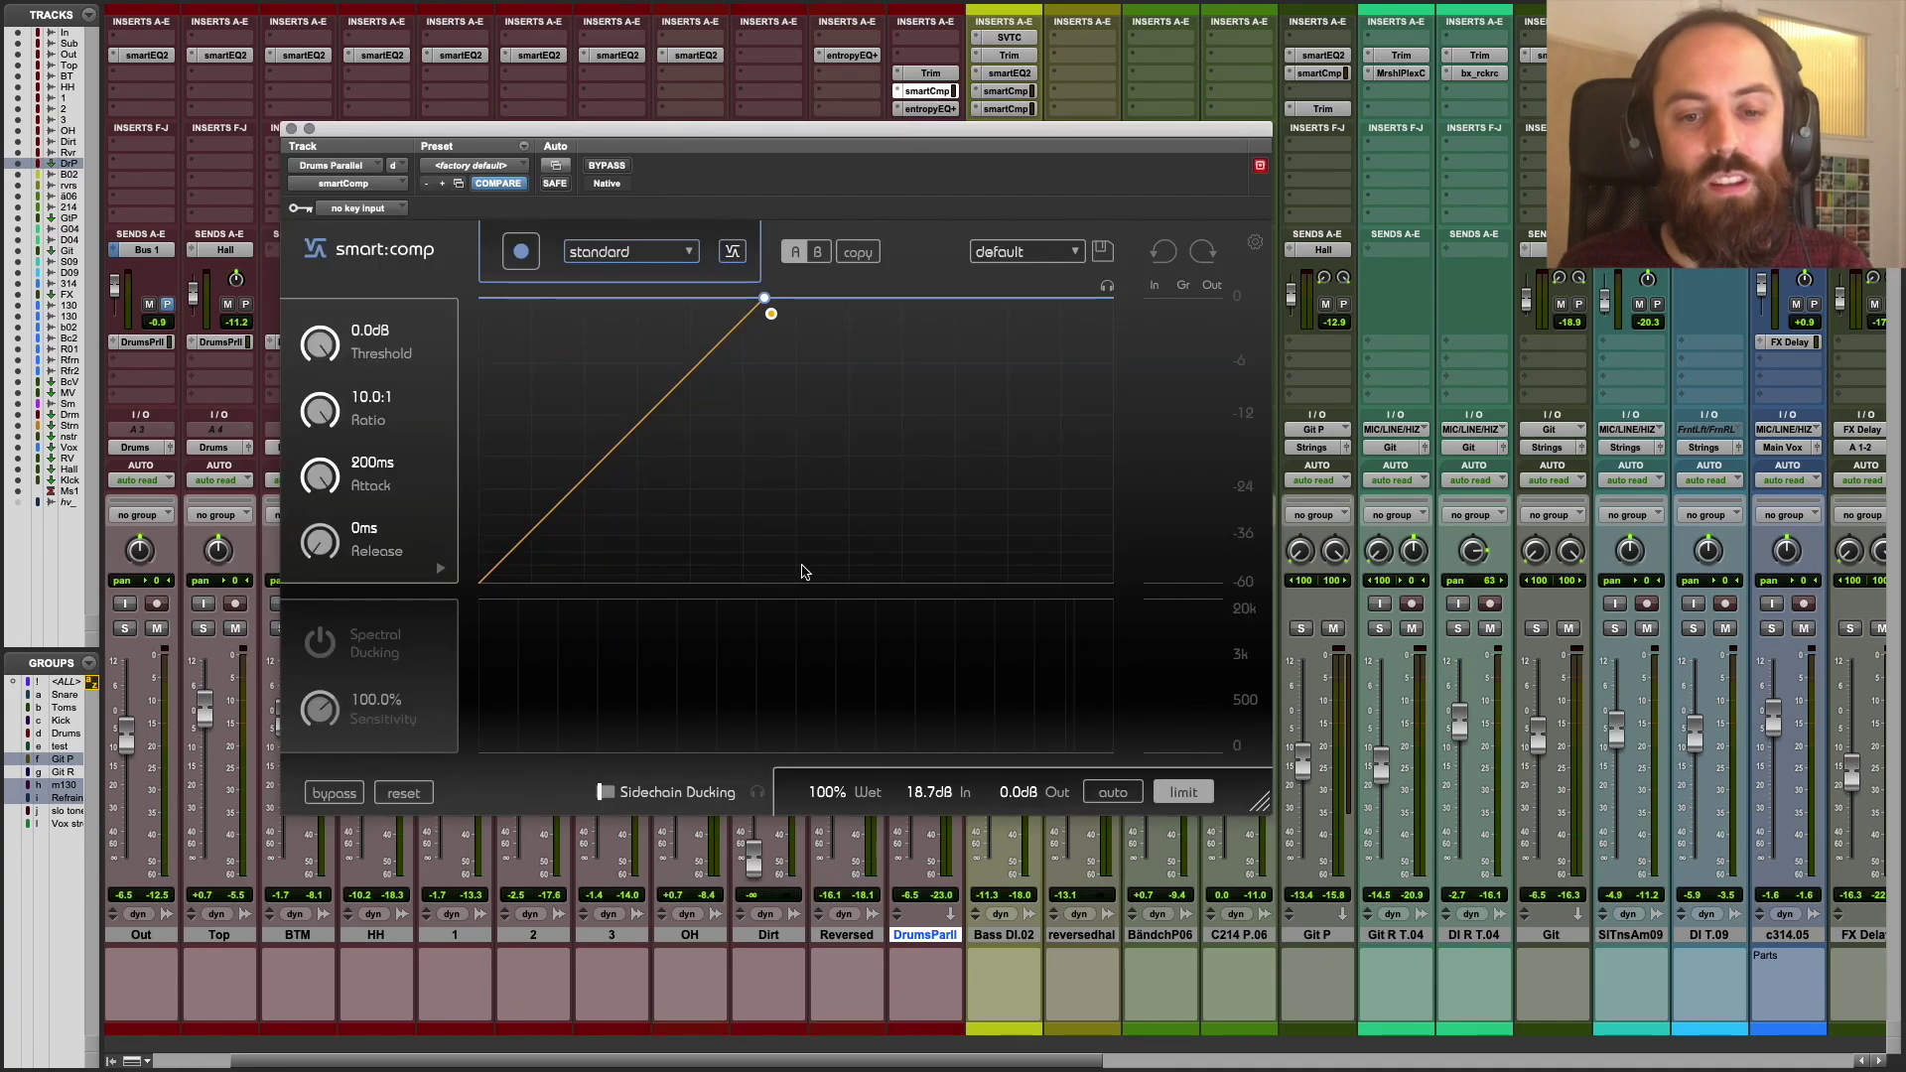
- Try smart:comp input gains of 16.5 dB and 9.3 dB on Drums Parallel, and set the input gain to 21.1 dB
drag(922, 795, 926, 807)
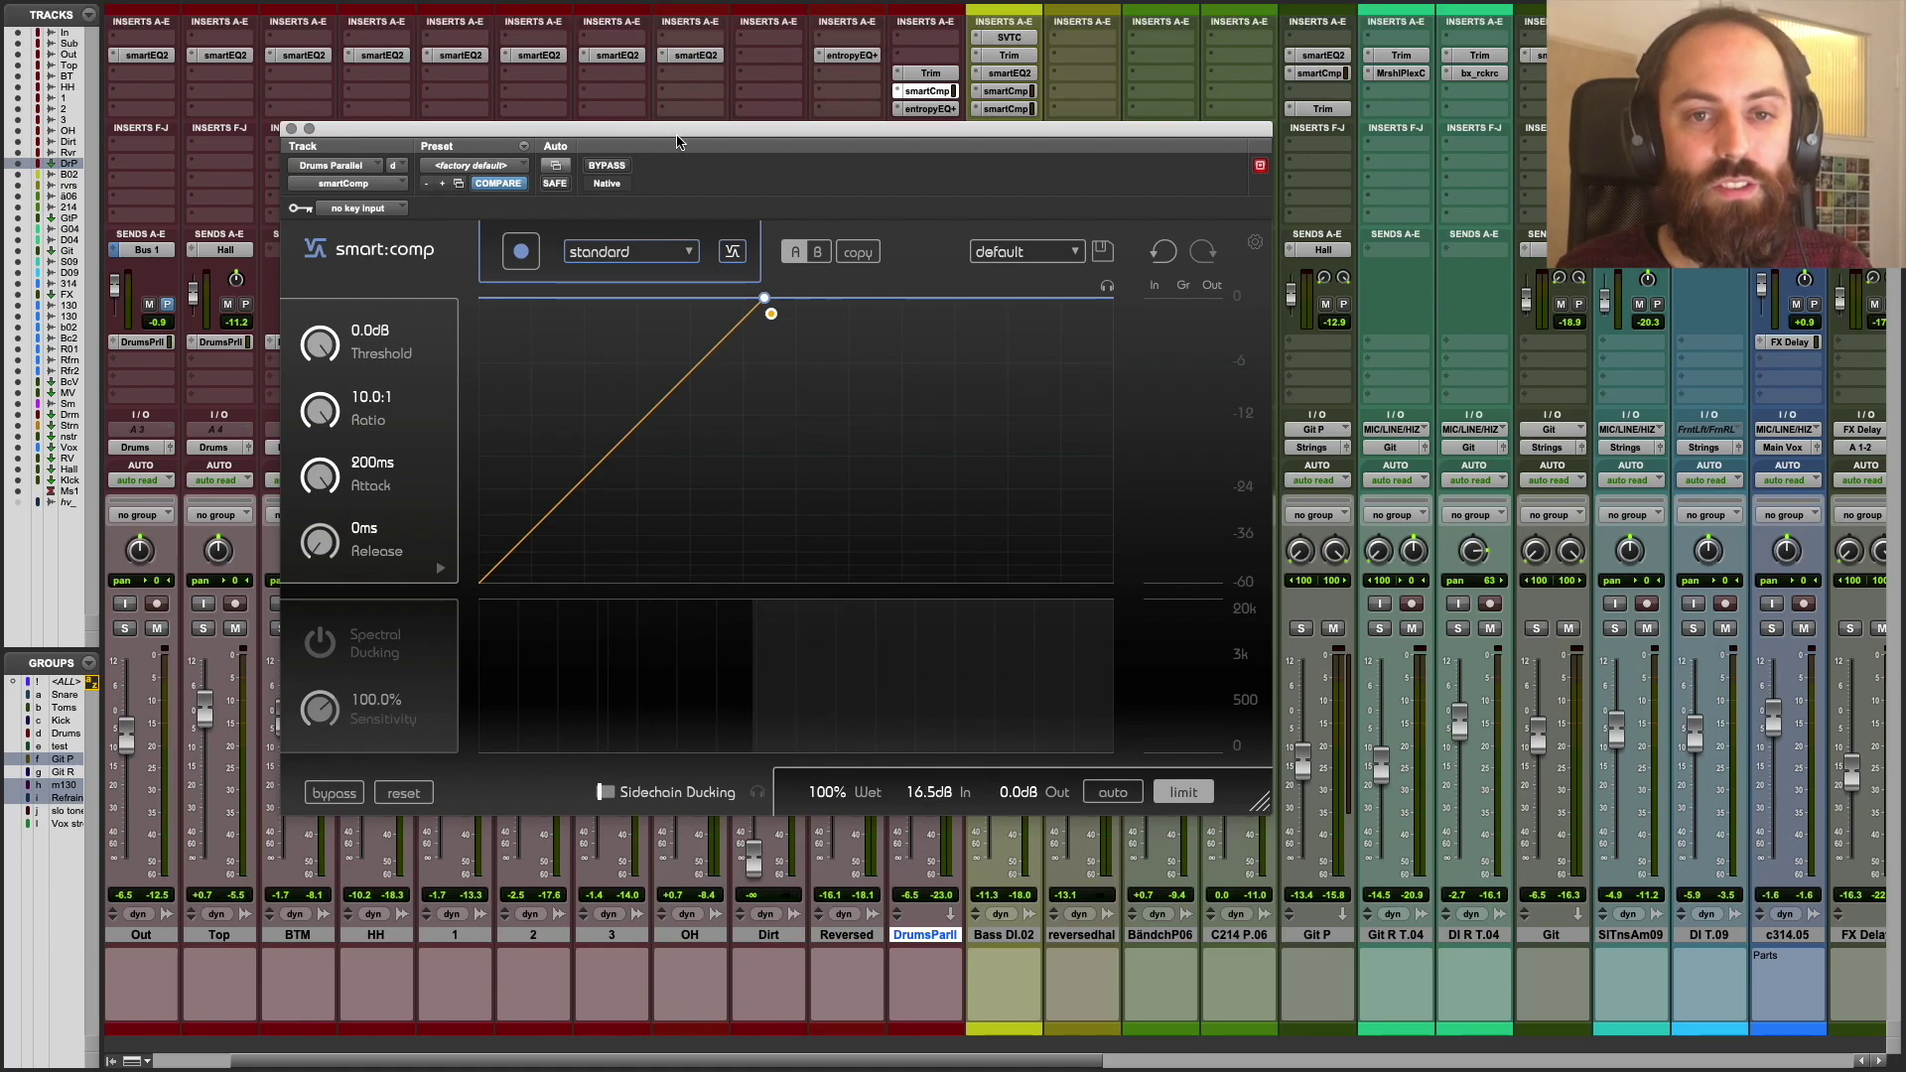
drag(679, 134, 842, 135)
mouse_move(1096, 793)
mouse_down()
mouse_move(1105, 822)
mouse_move(1095, 732)
mouse_move(1086, 834)
mouse_up()
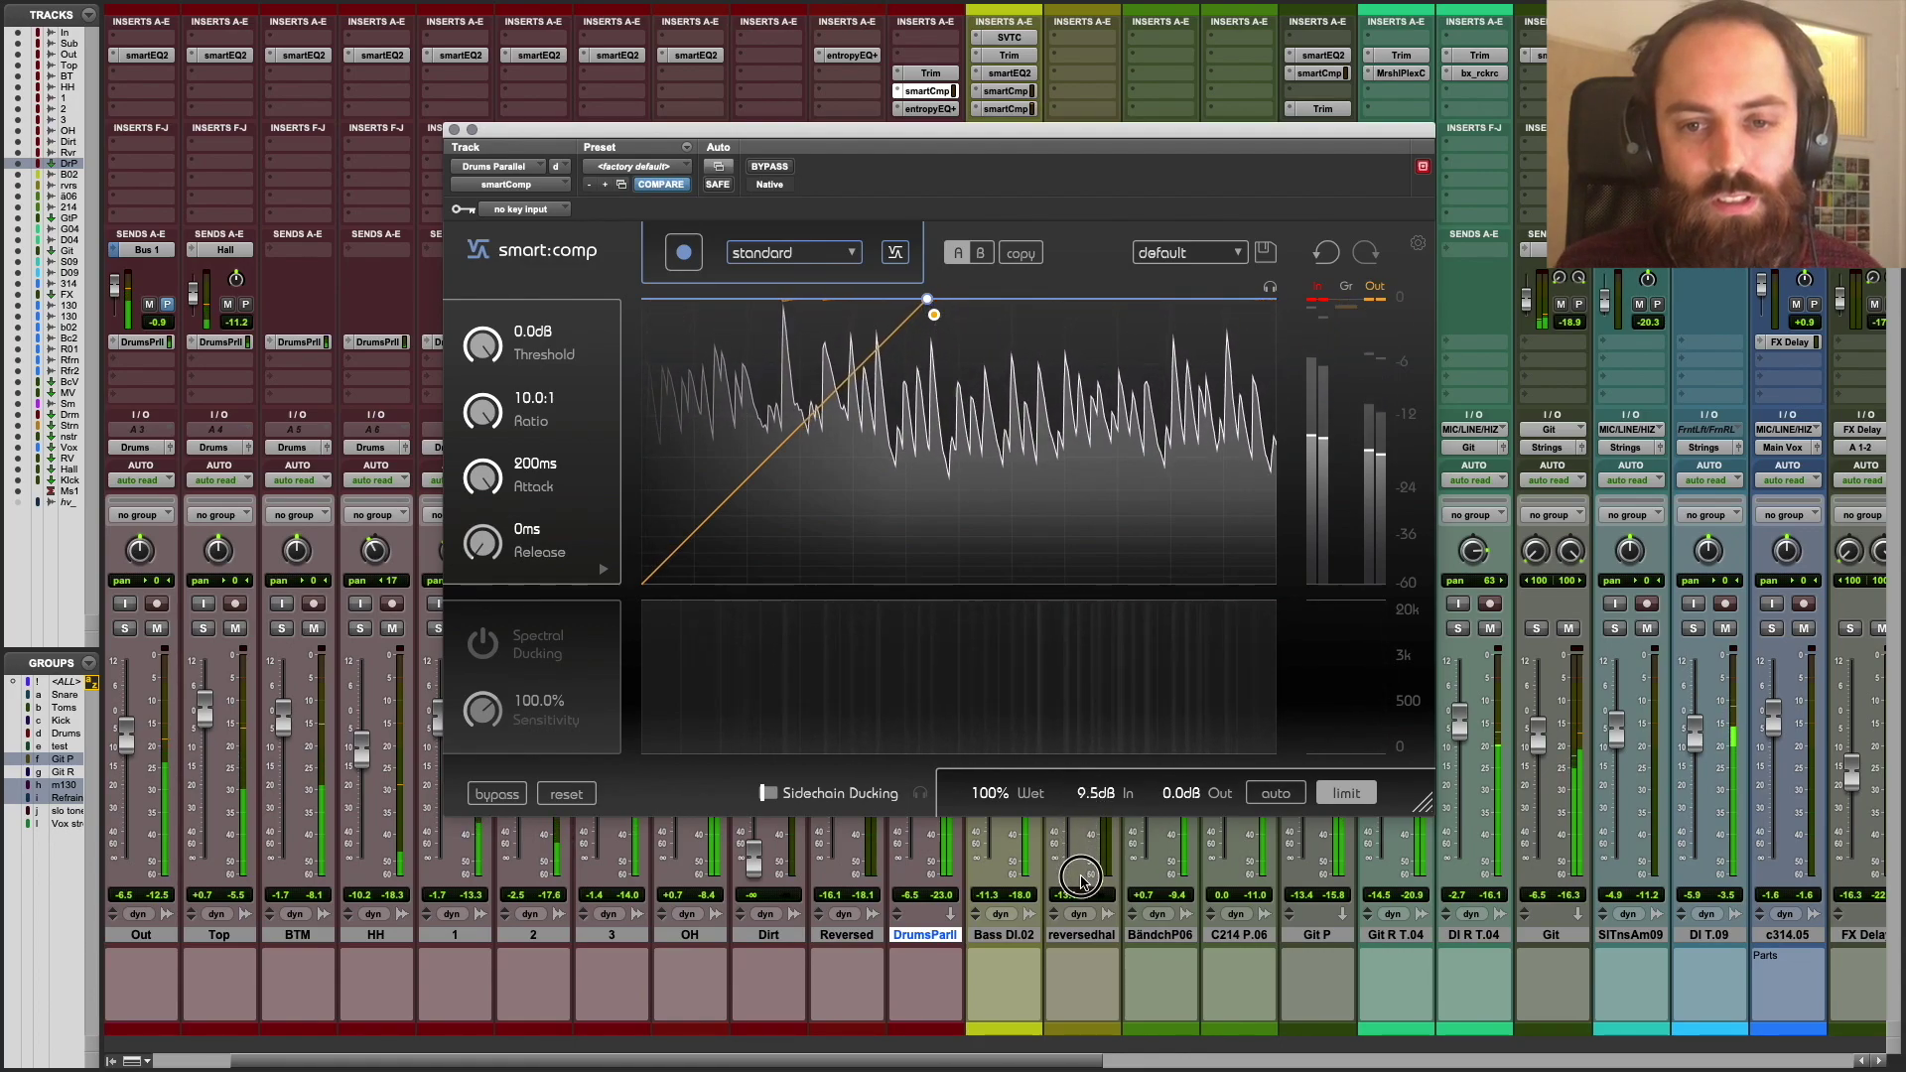
key(space)
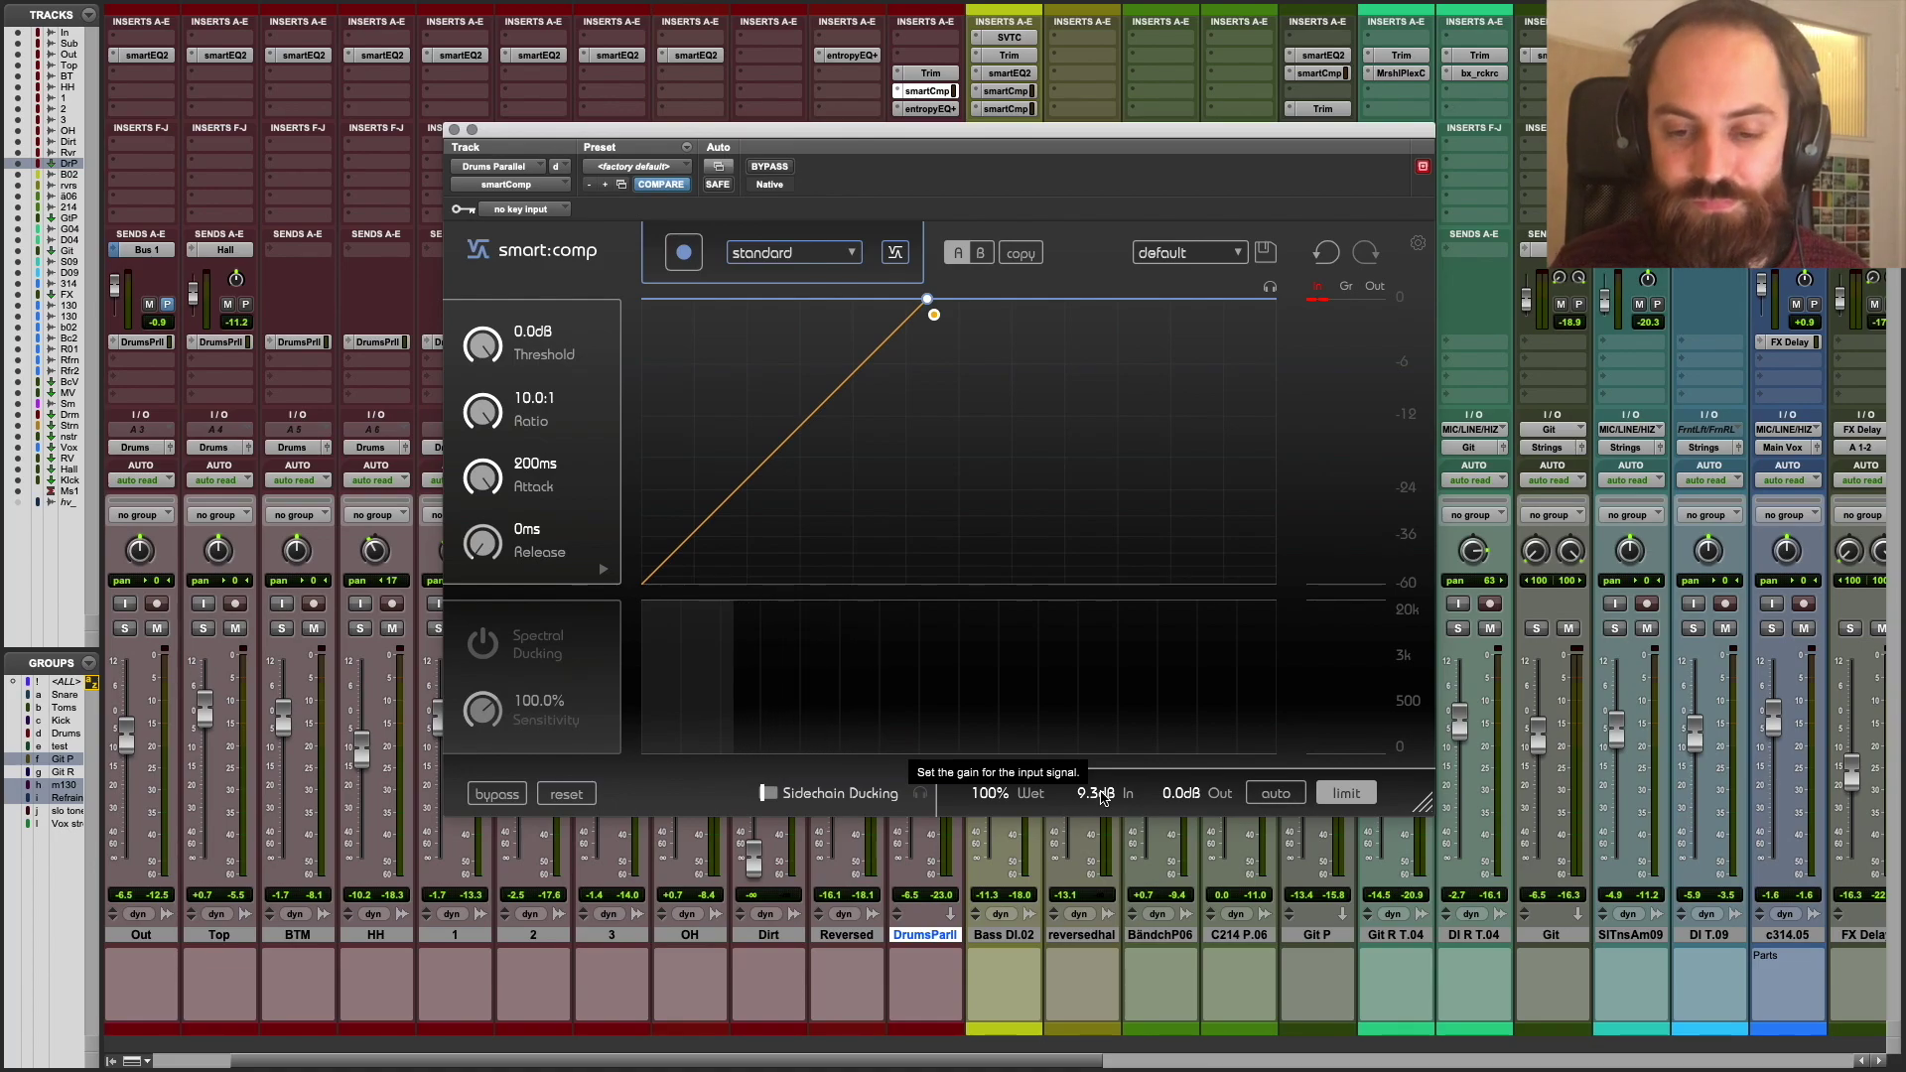
mouse_move(1104, 797)
mouse_down()
mouse_move(1098, 765)
mouse_move(1099, 800)
mouse_up()
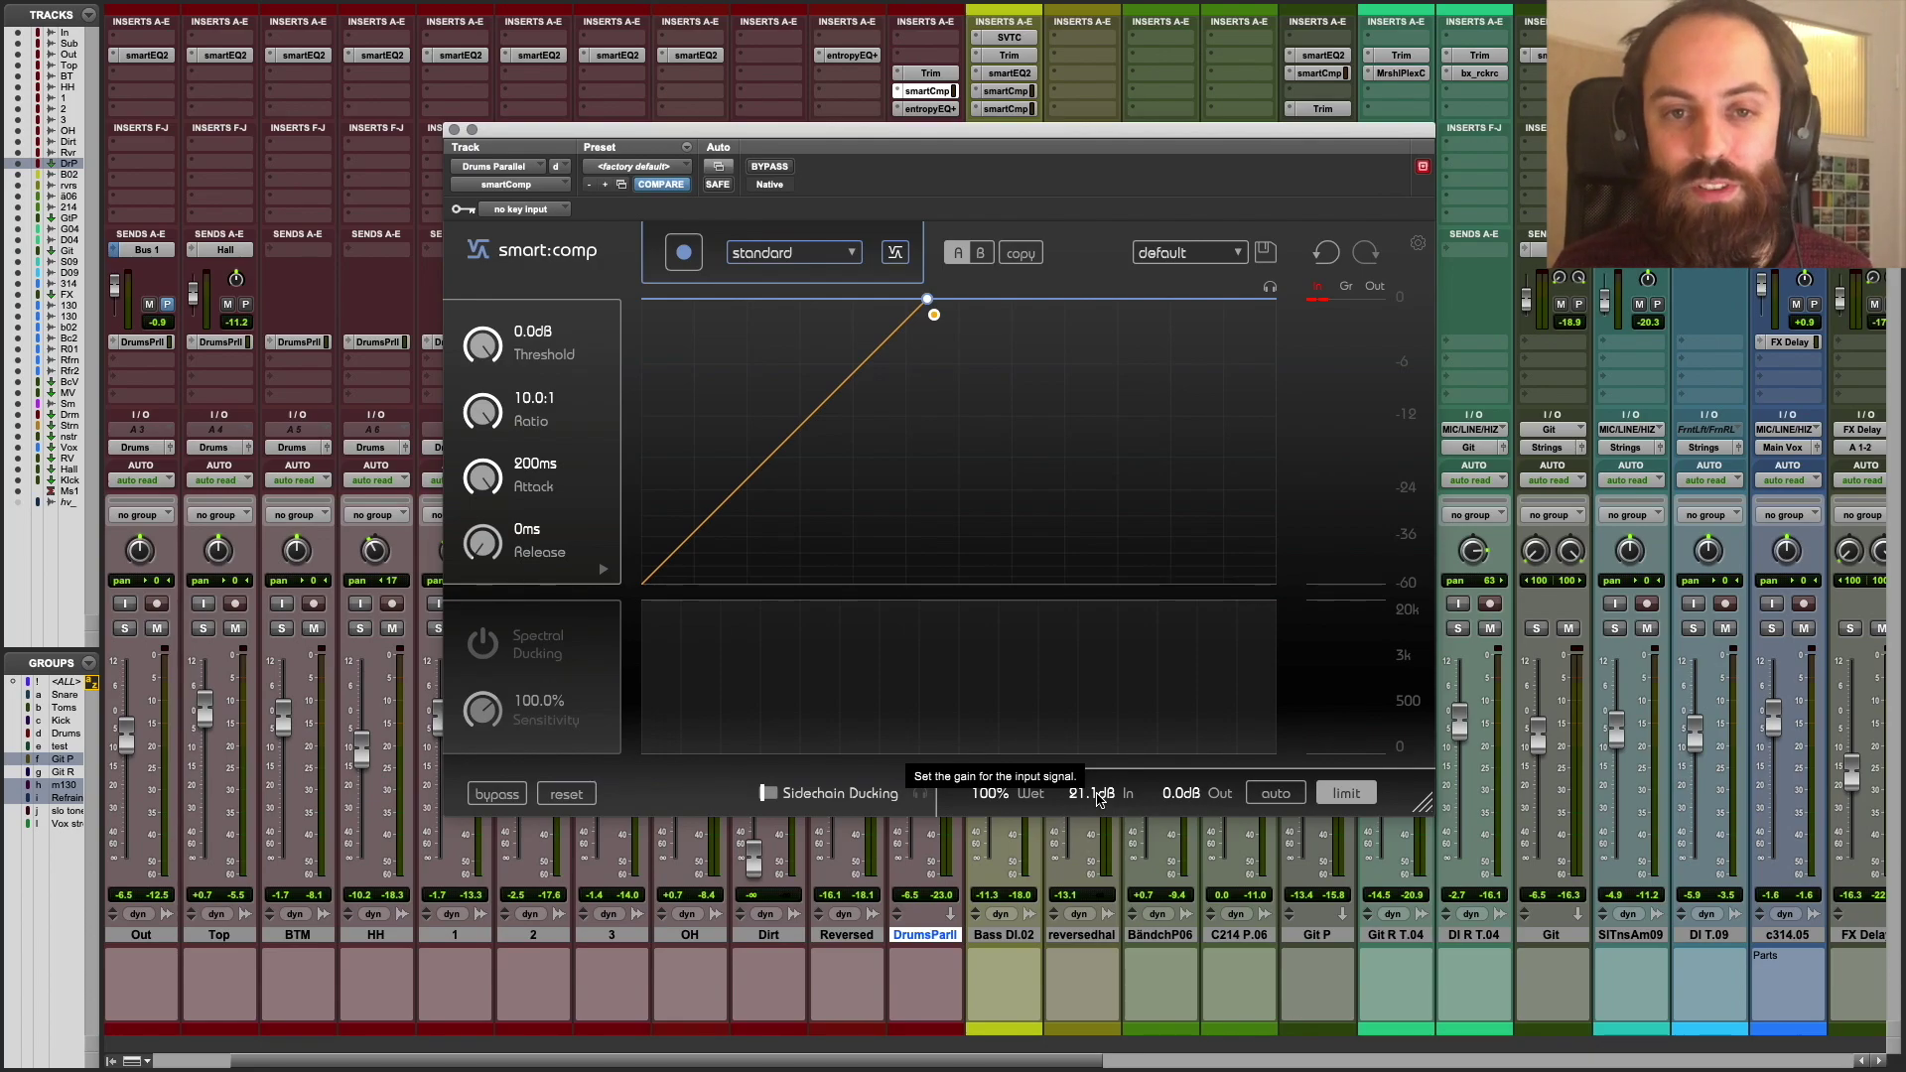
- Open entropyEQ+ on Drums Parallel and compare the soloed track with its inserts bypassed and active during playback
click(933, 111)
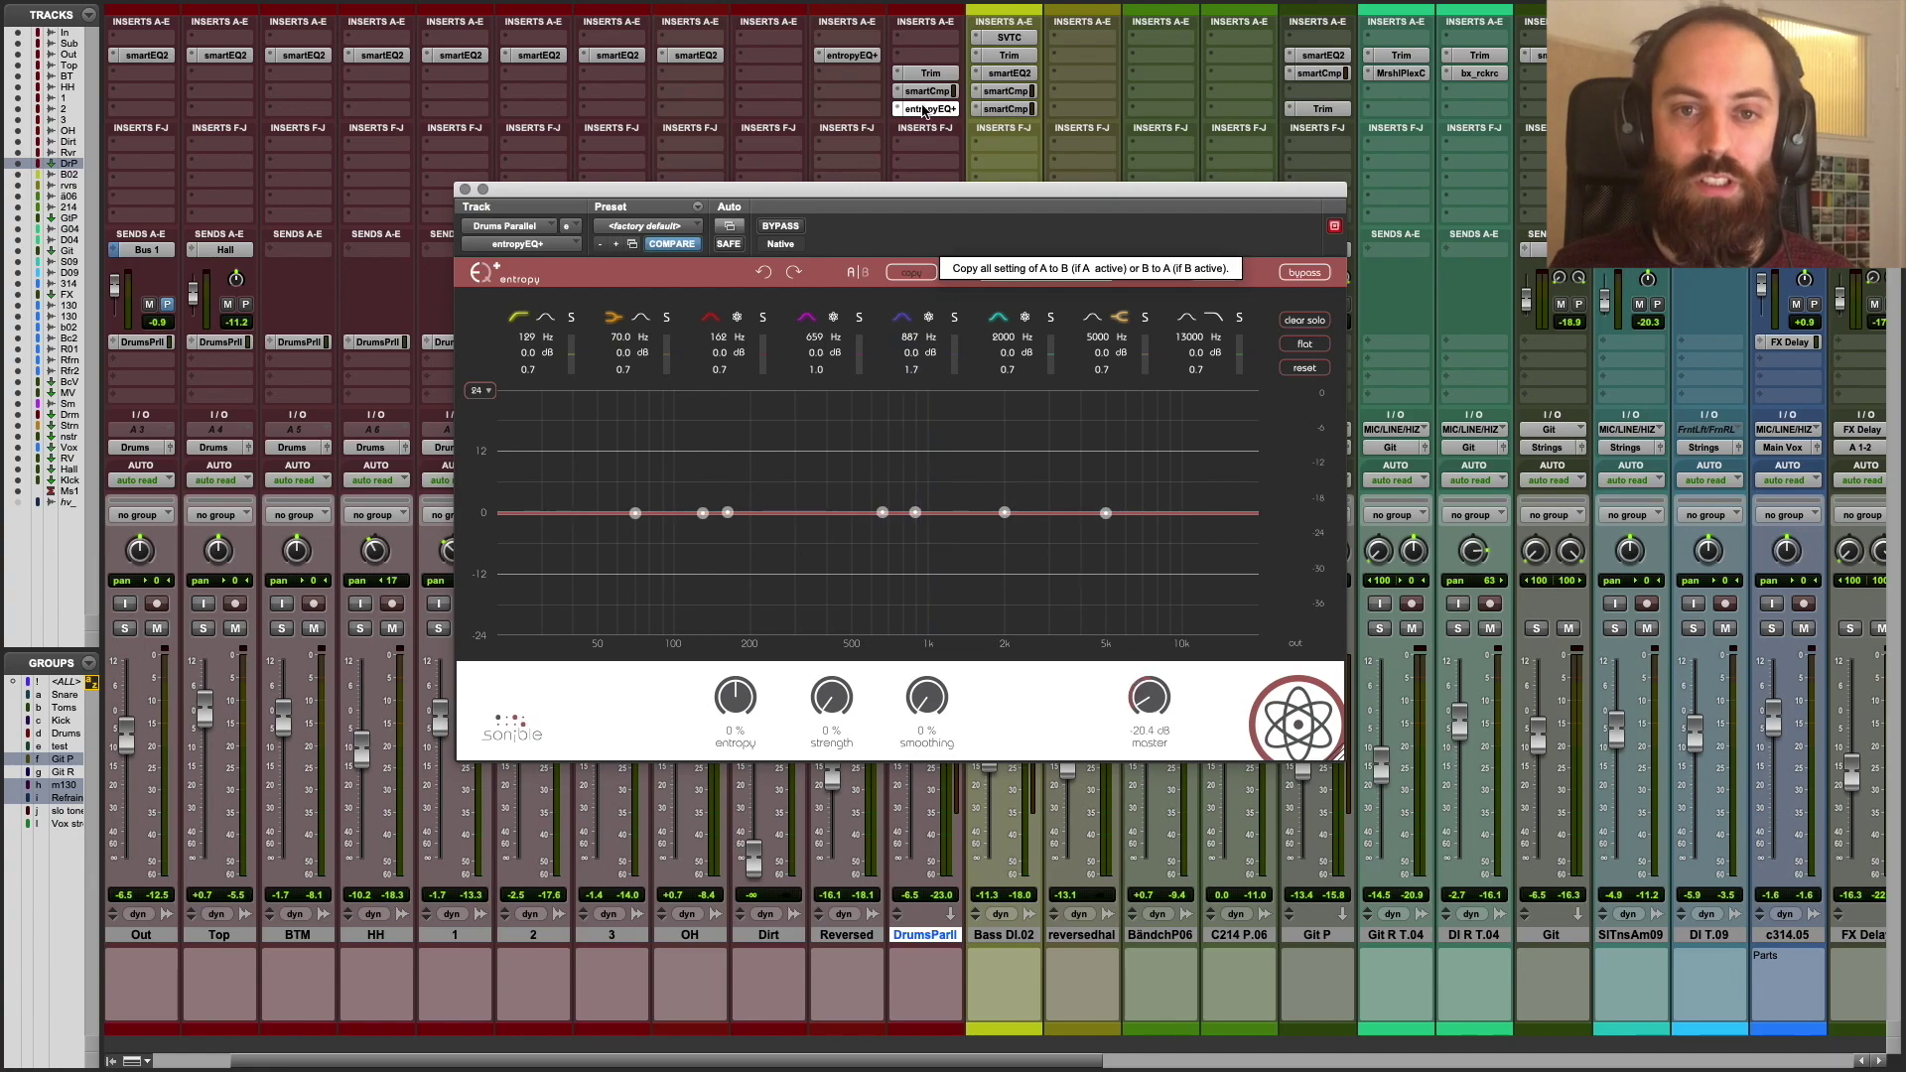
drag(913, 188, 1425, 196)
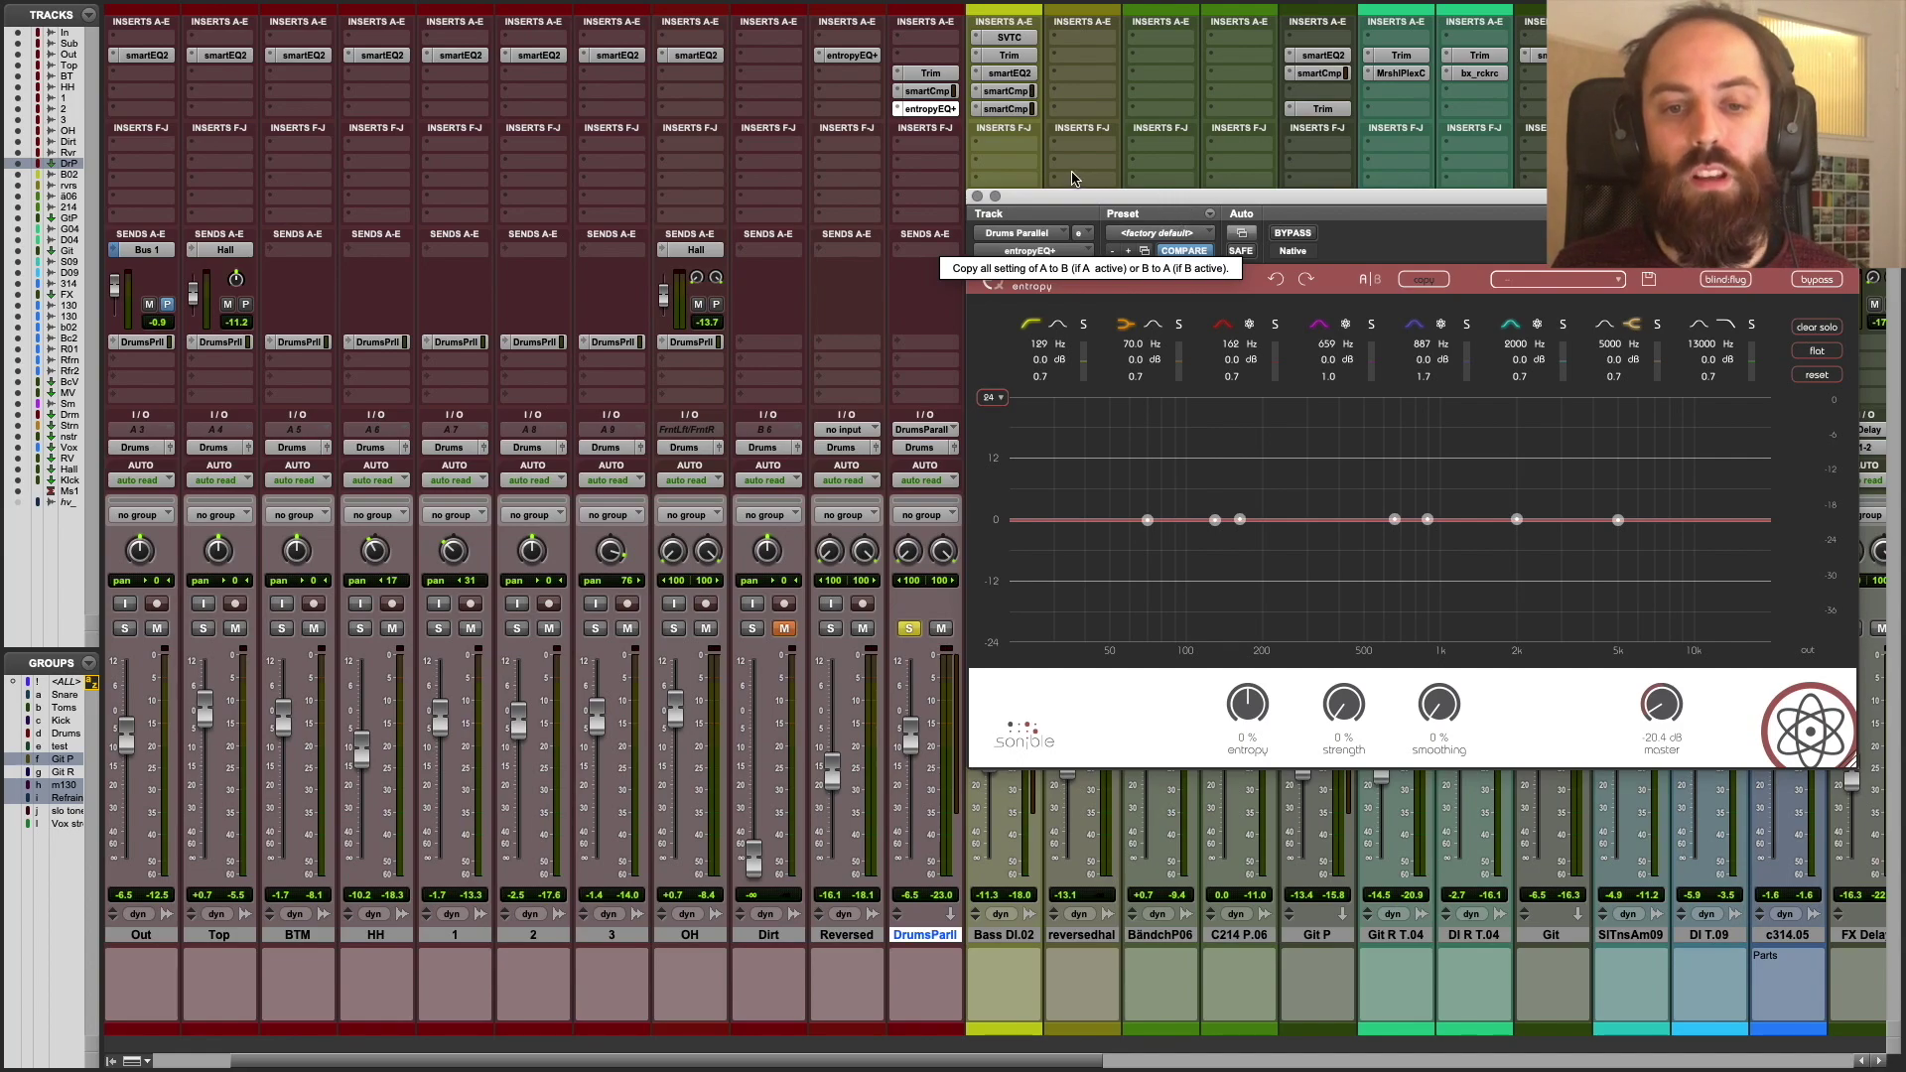
key(space)
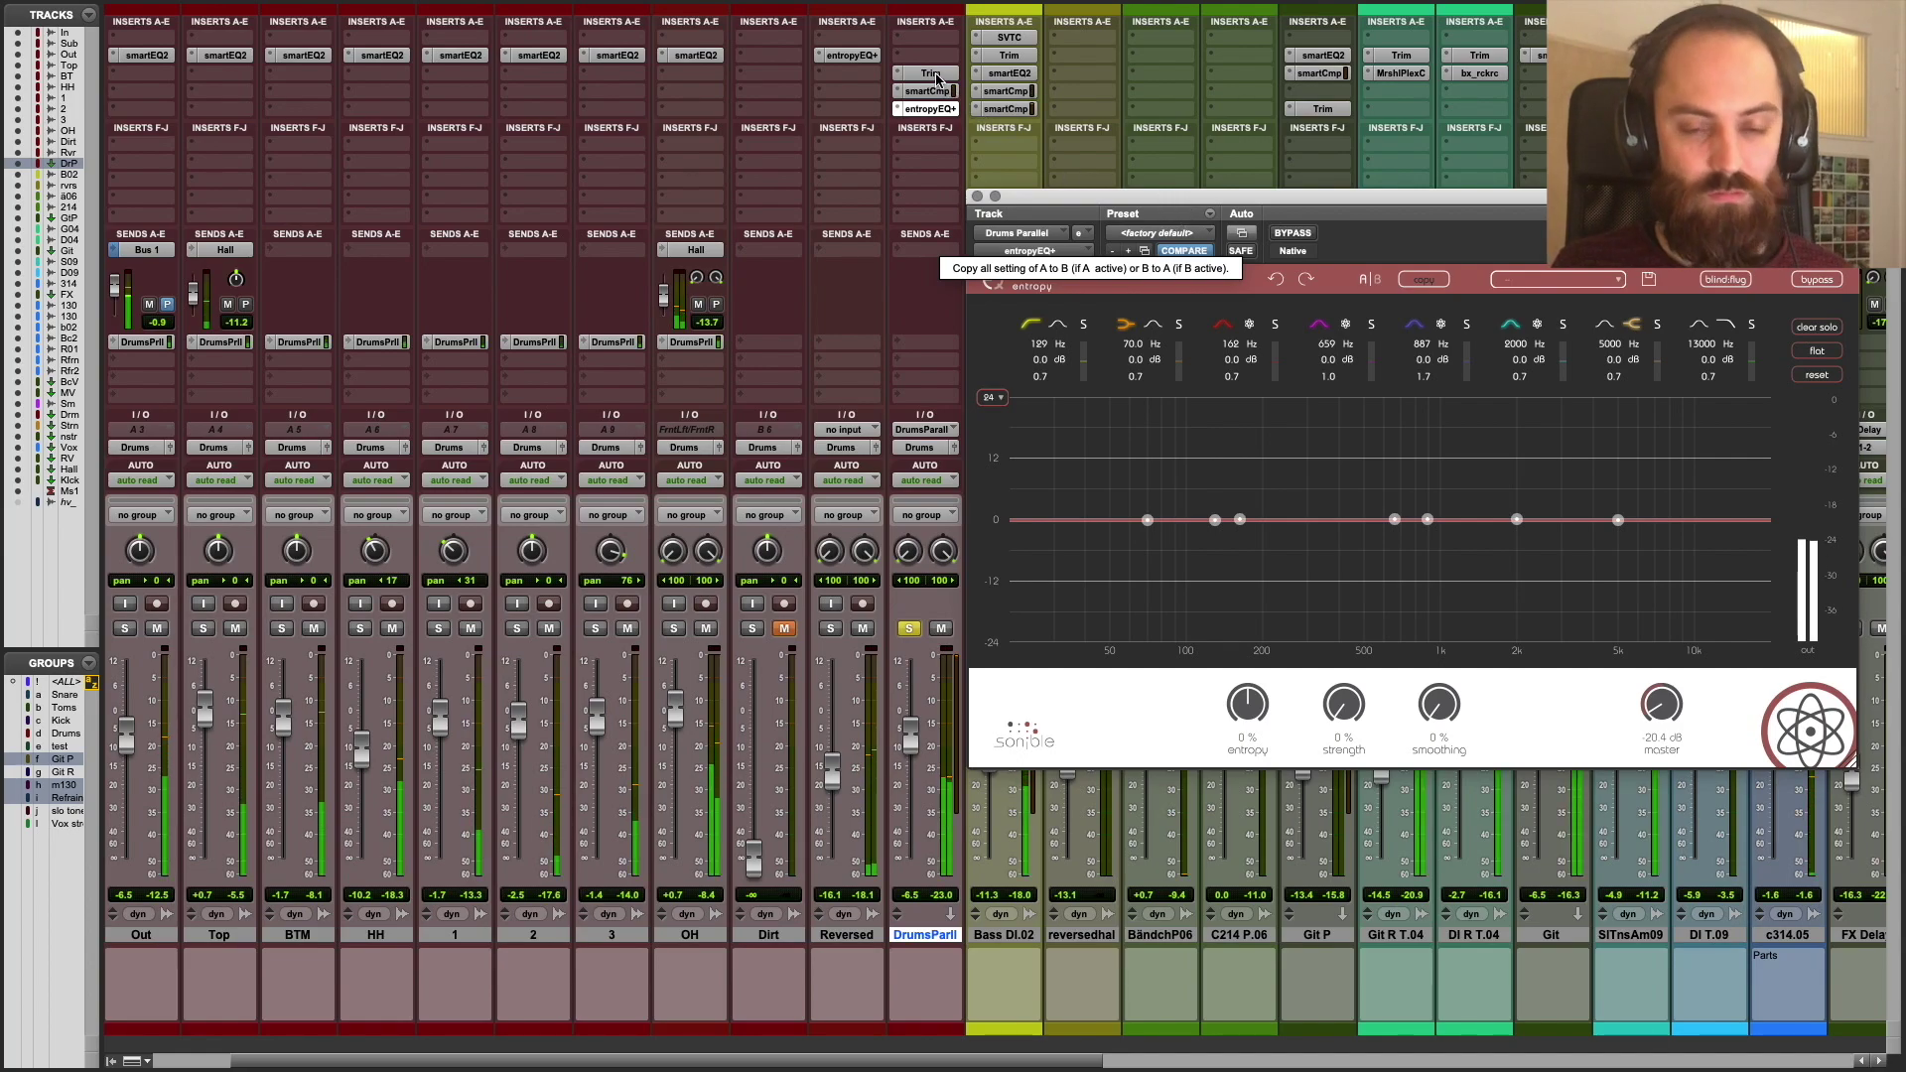
shift+super+click(937, 77)
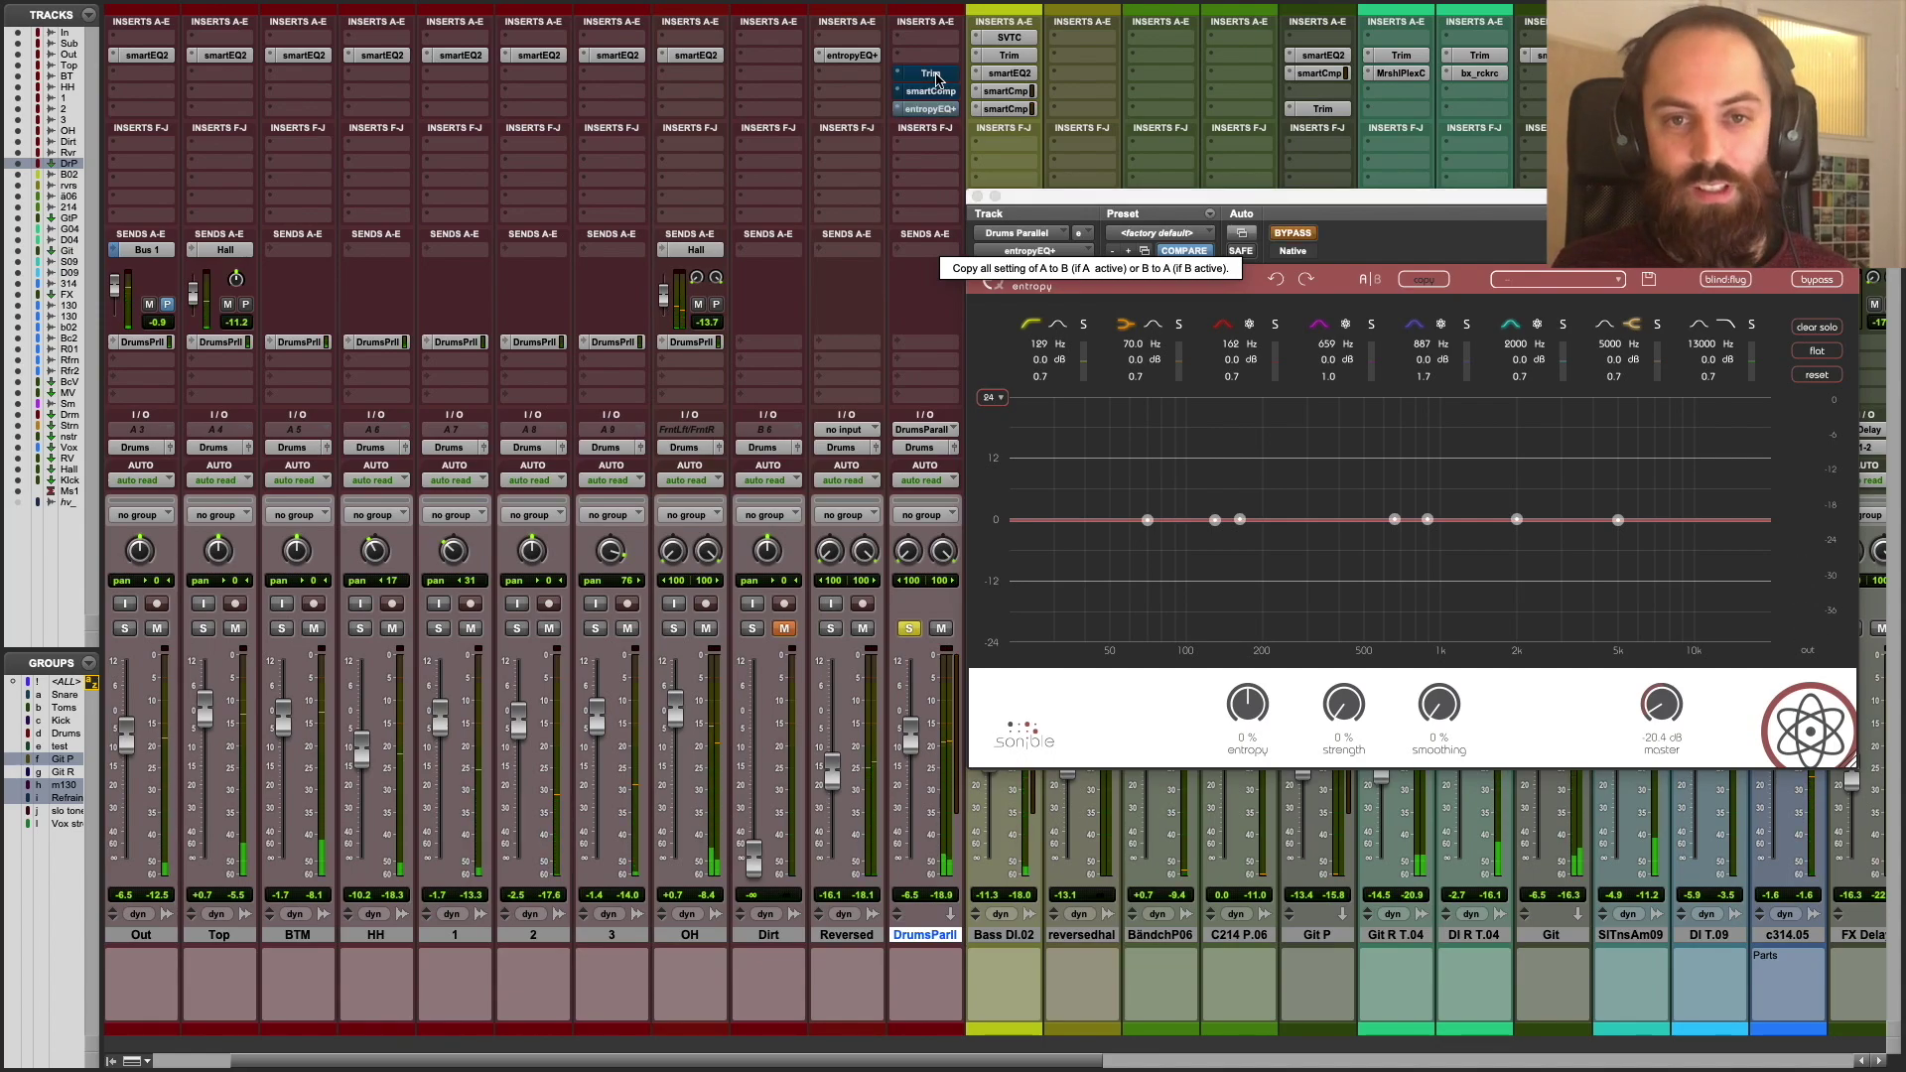
shift+super+click(930, 108)
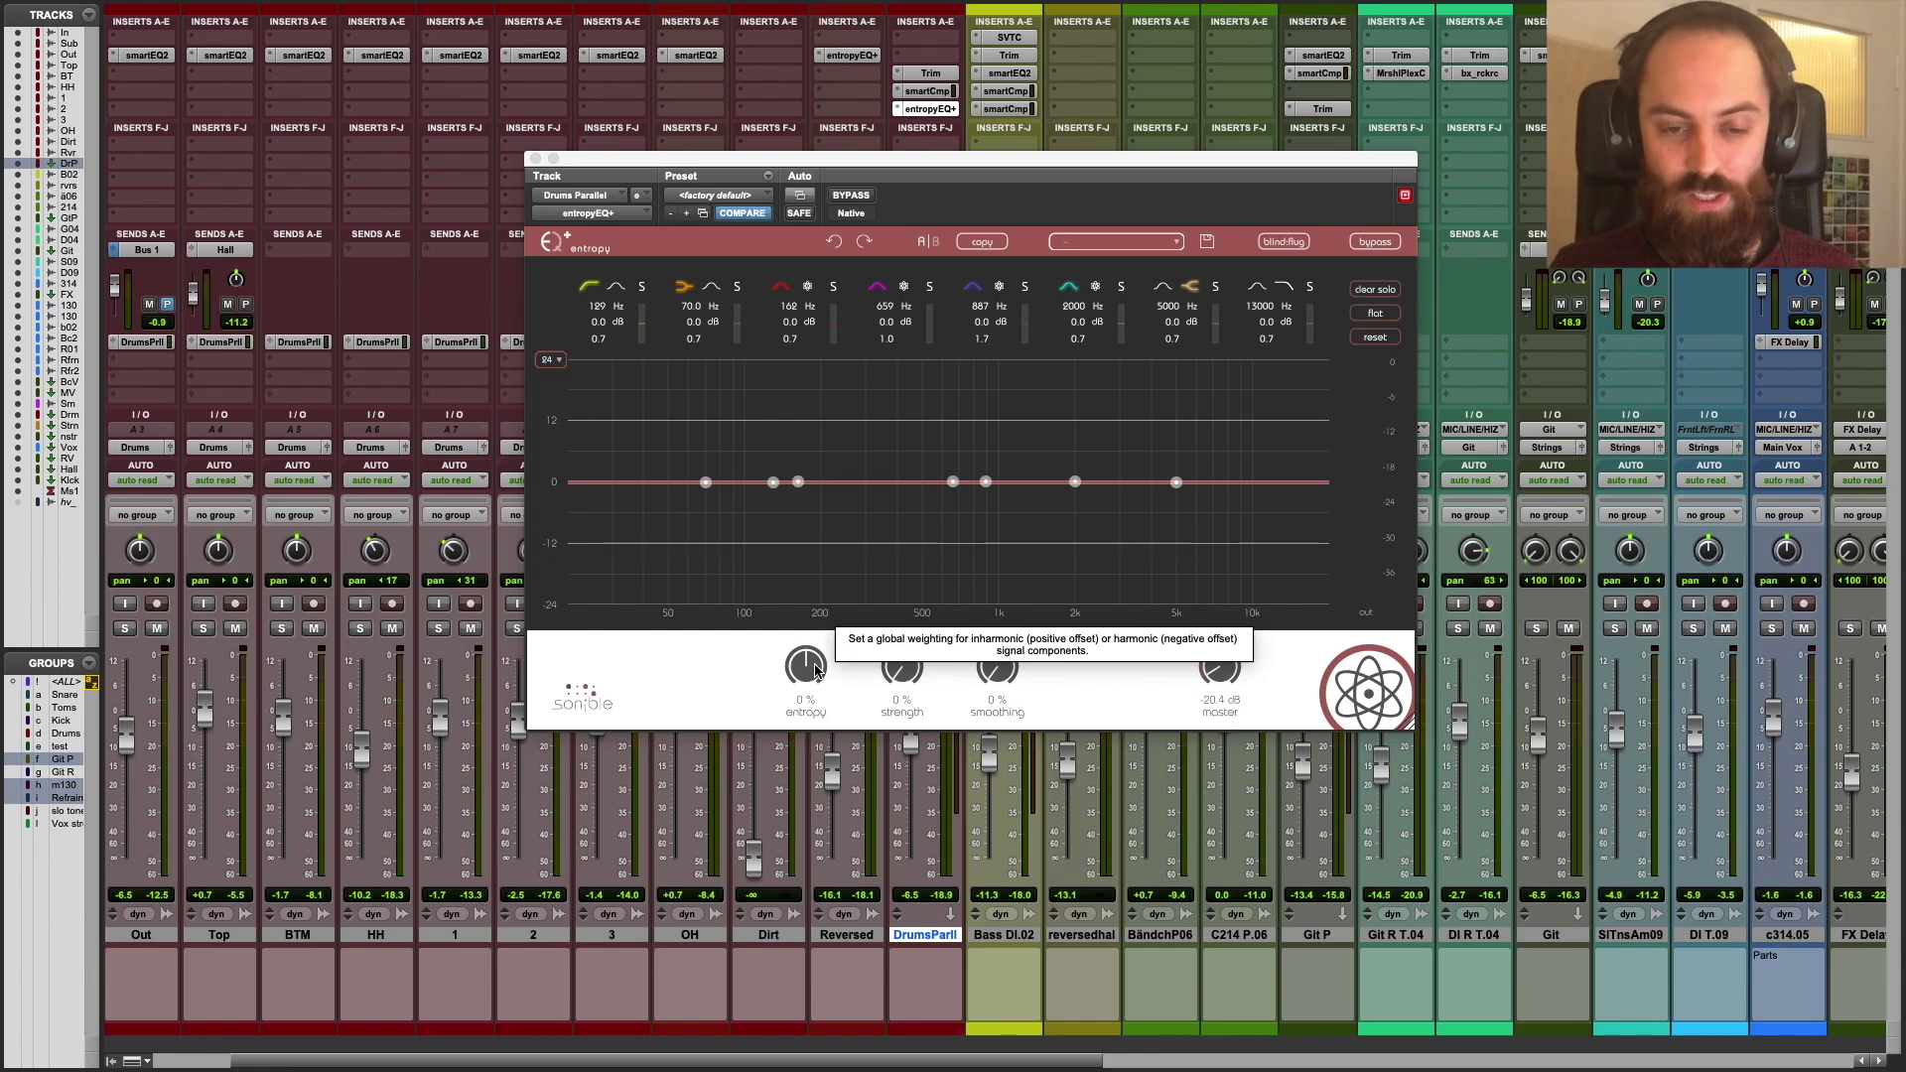
- Compare entropy settings of -100% and 100% in entropyEQ+ on the parallel drums, finishing at -100%
mouse_move(808, 670)
mouse_down()
mouse_move(808, 527)
mouse_move(801, 804)
mouse_move(792, 490)
mouse_move(806, 776)
mouse_move(811, 544)
mouse_move(802, 812)
mouse_up()
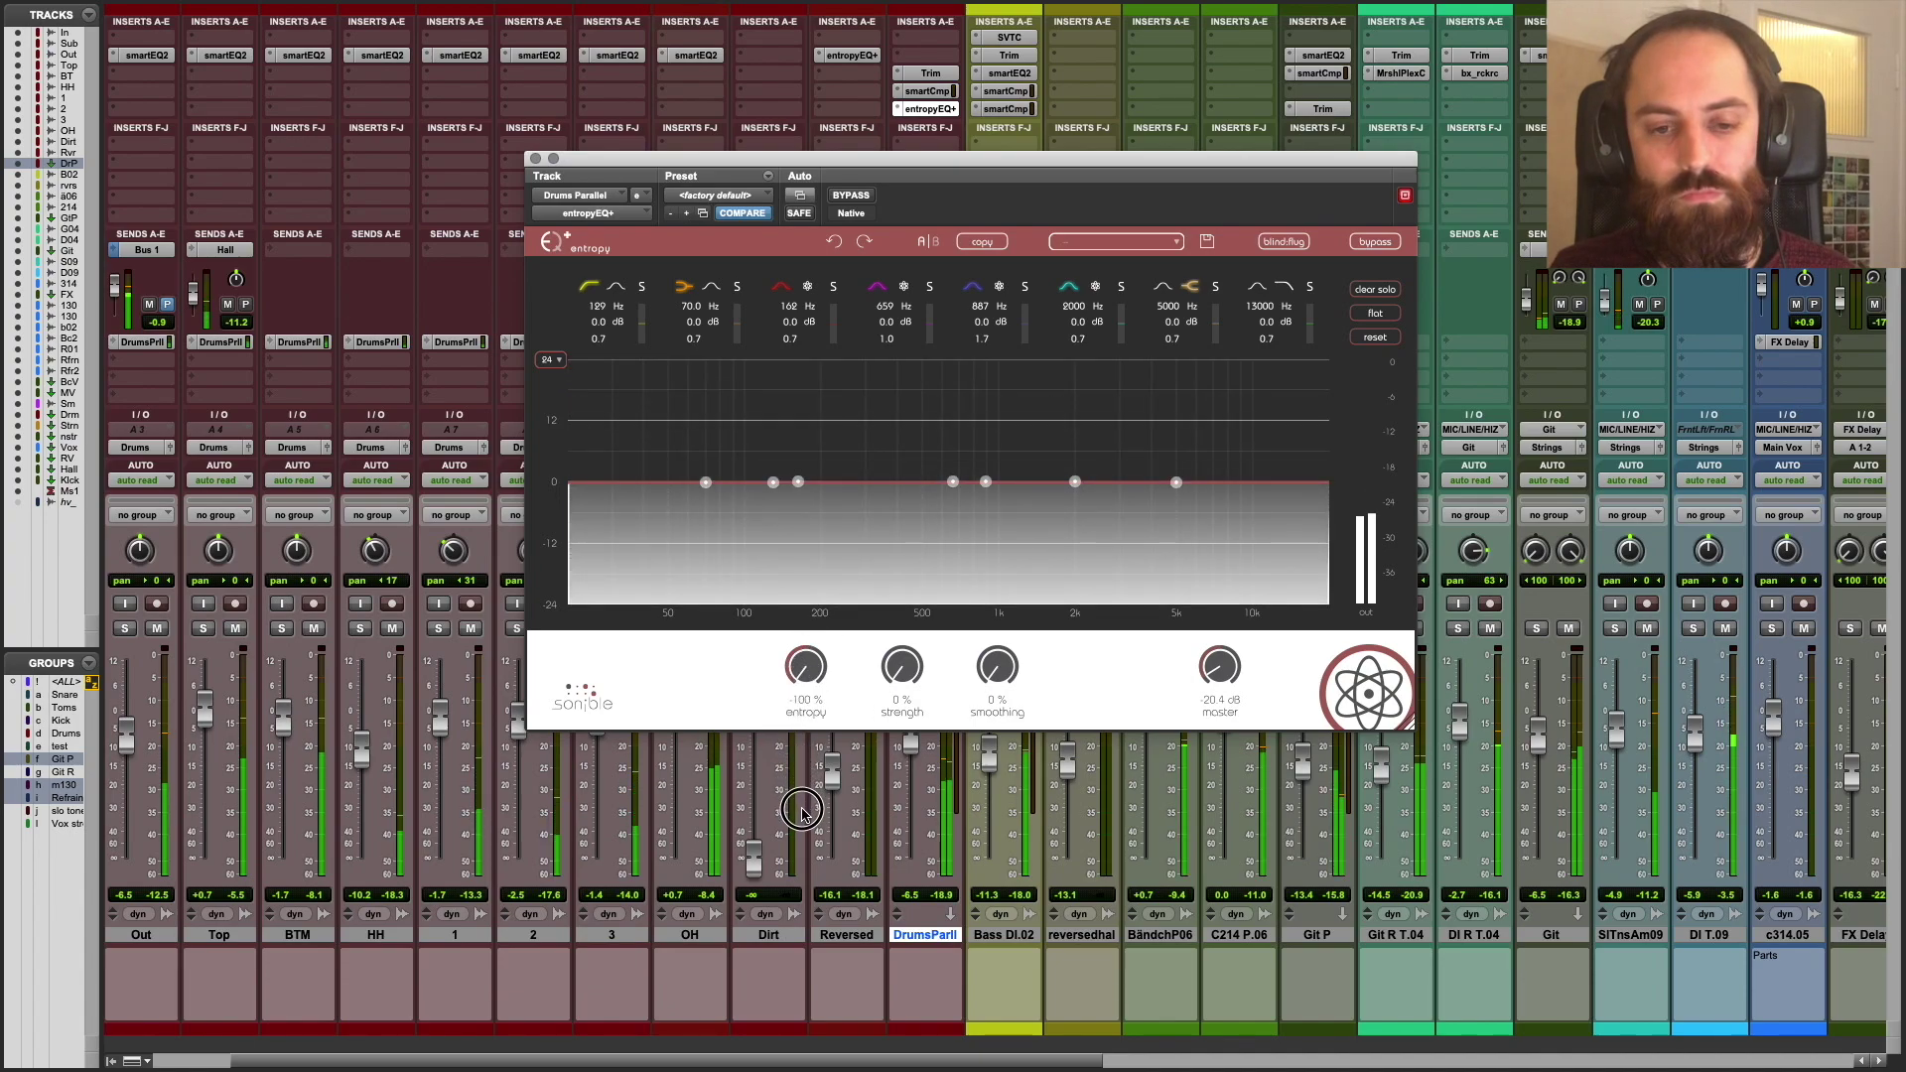
drag(800, 791, 791, 541)
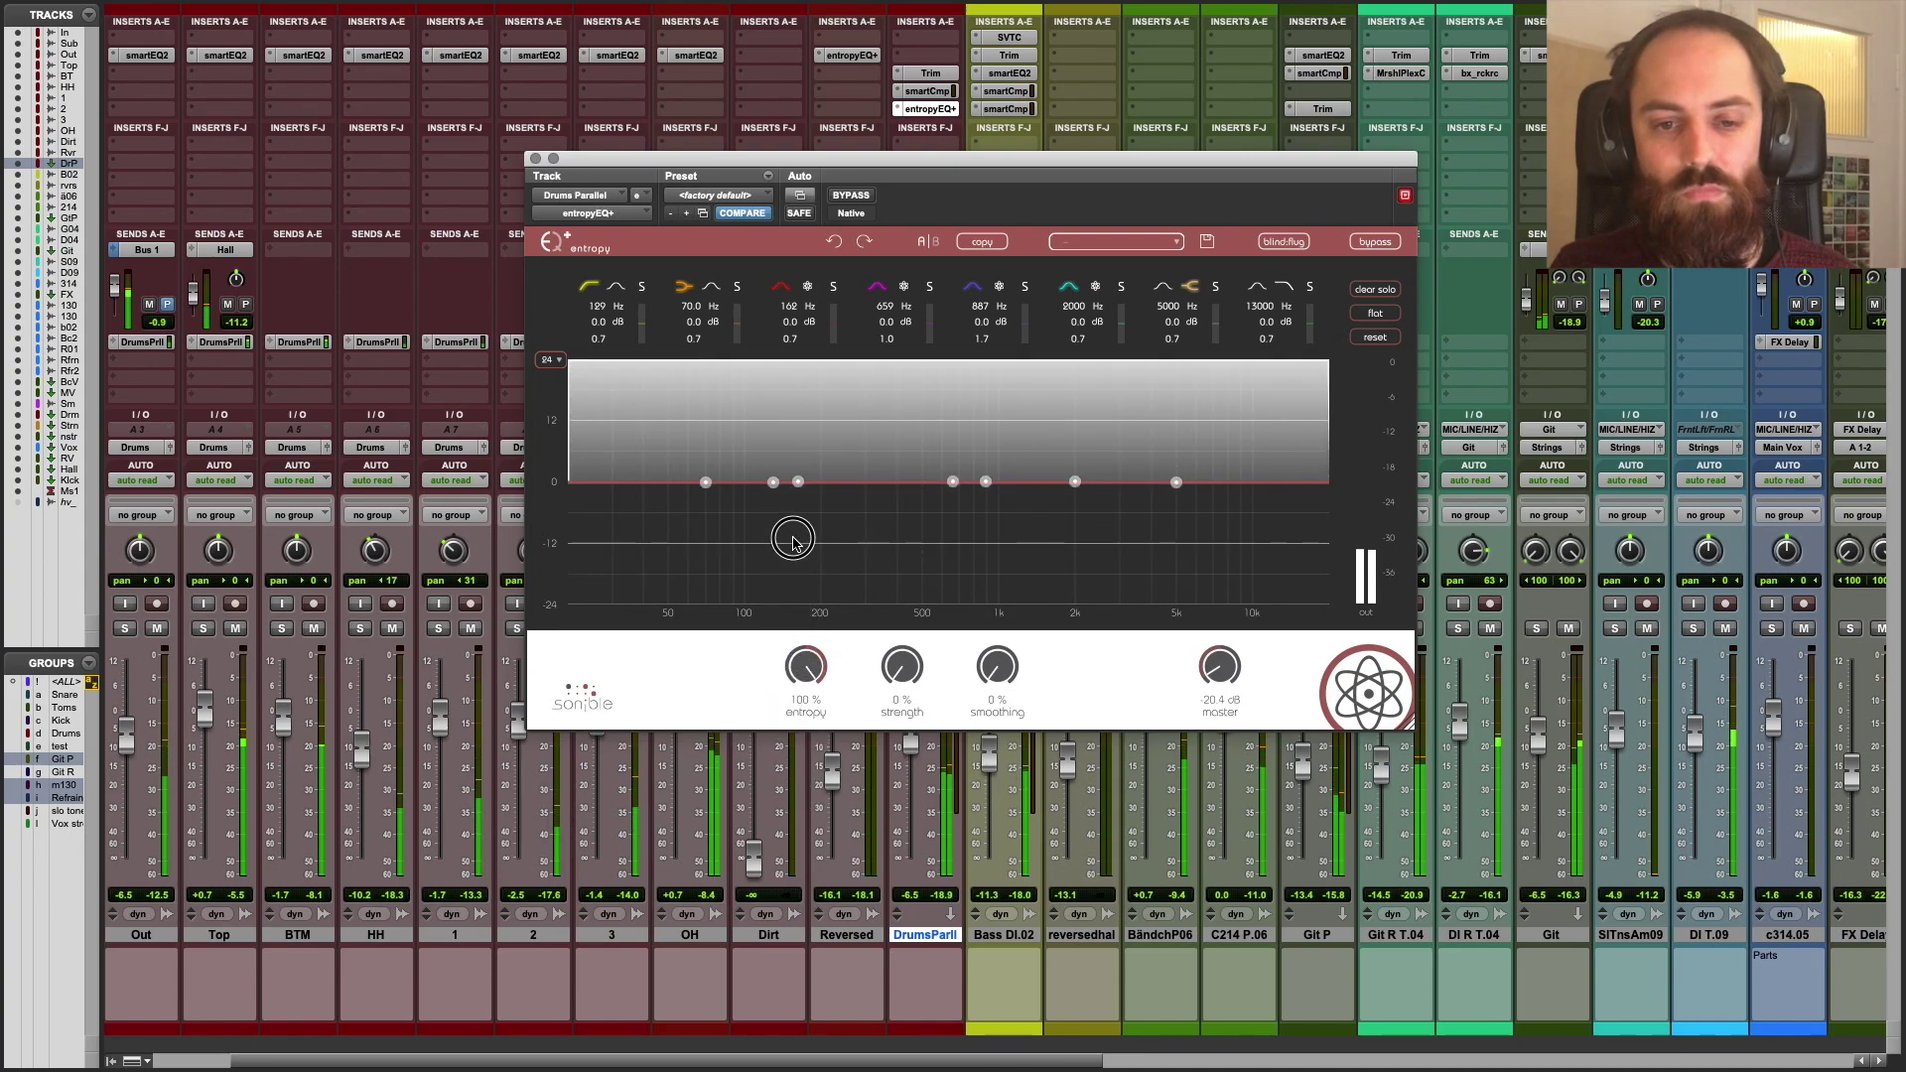
drag(793, 541, 805, 667)
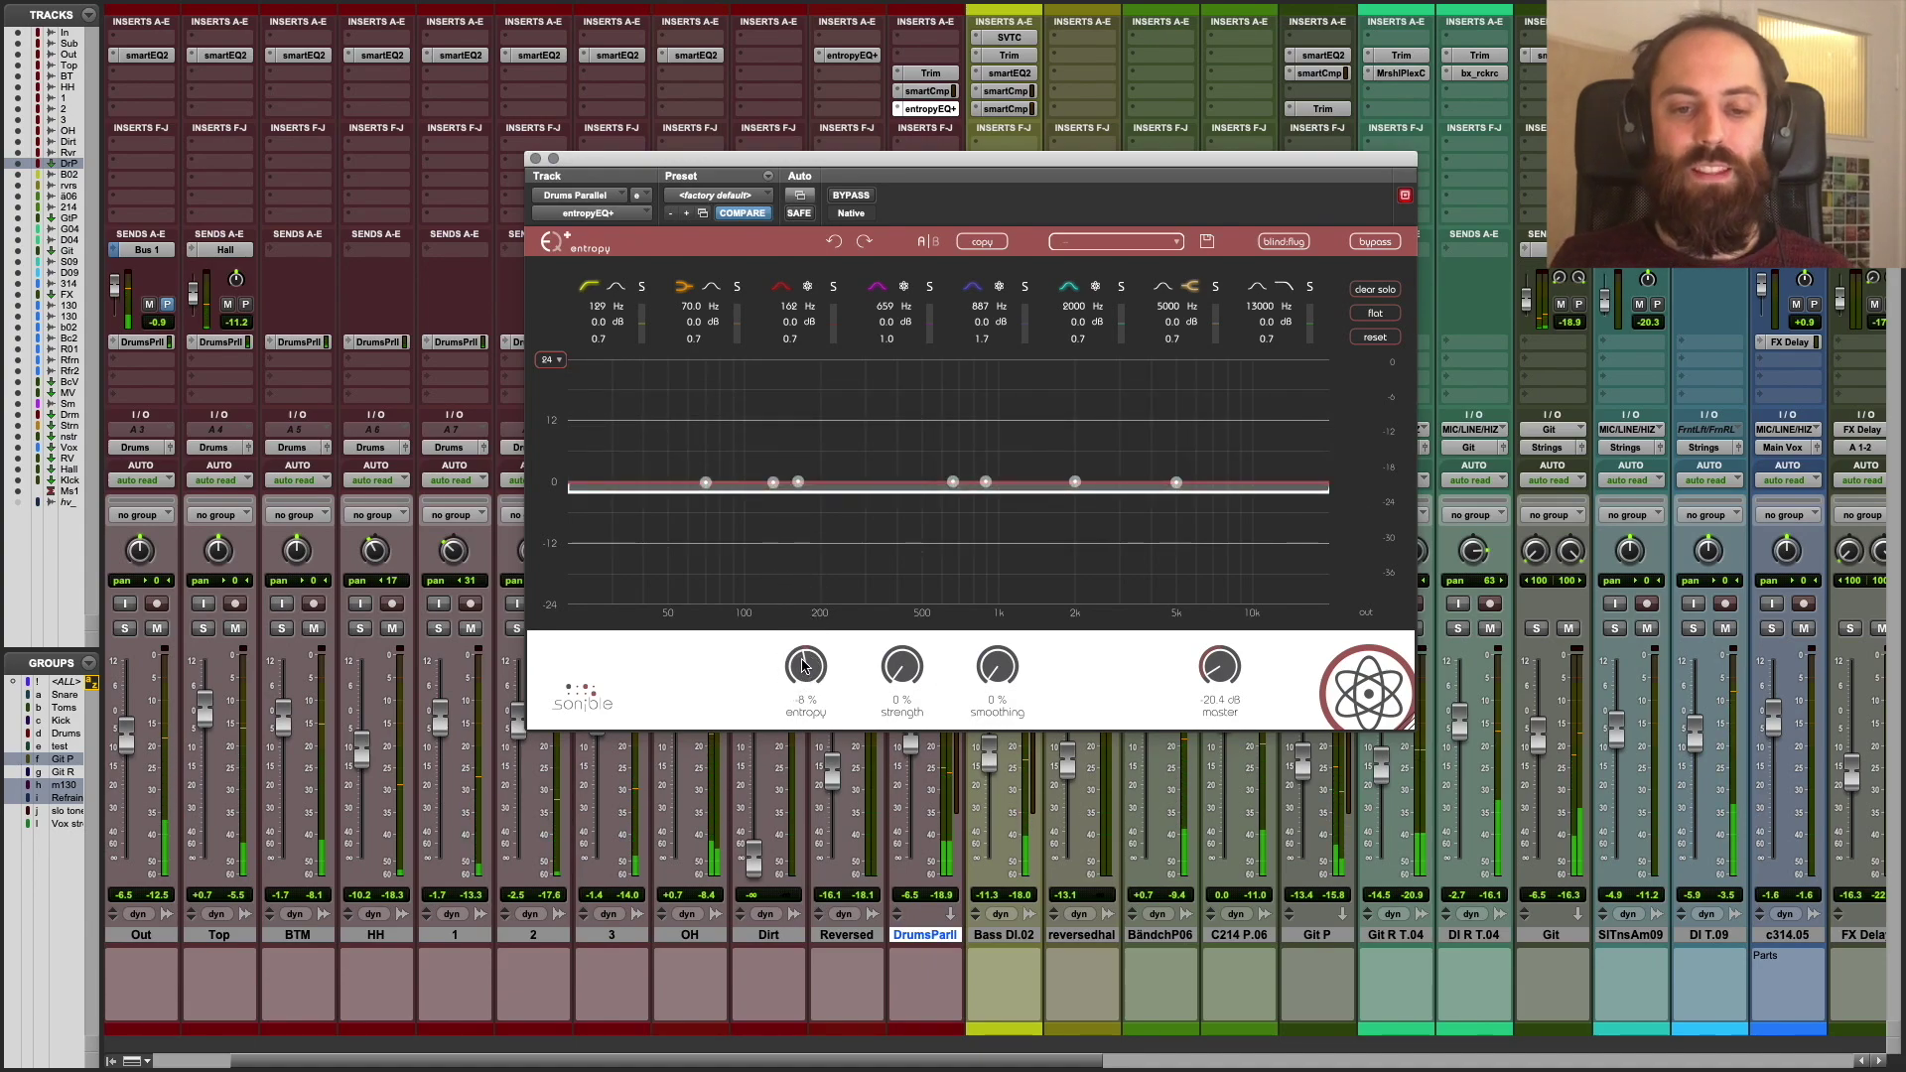
drag(804, 665, 804, 526)
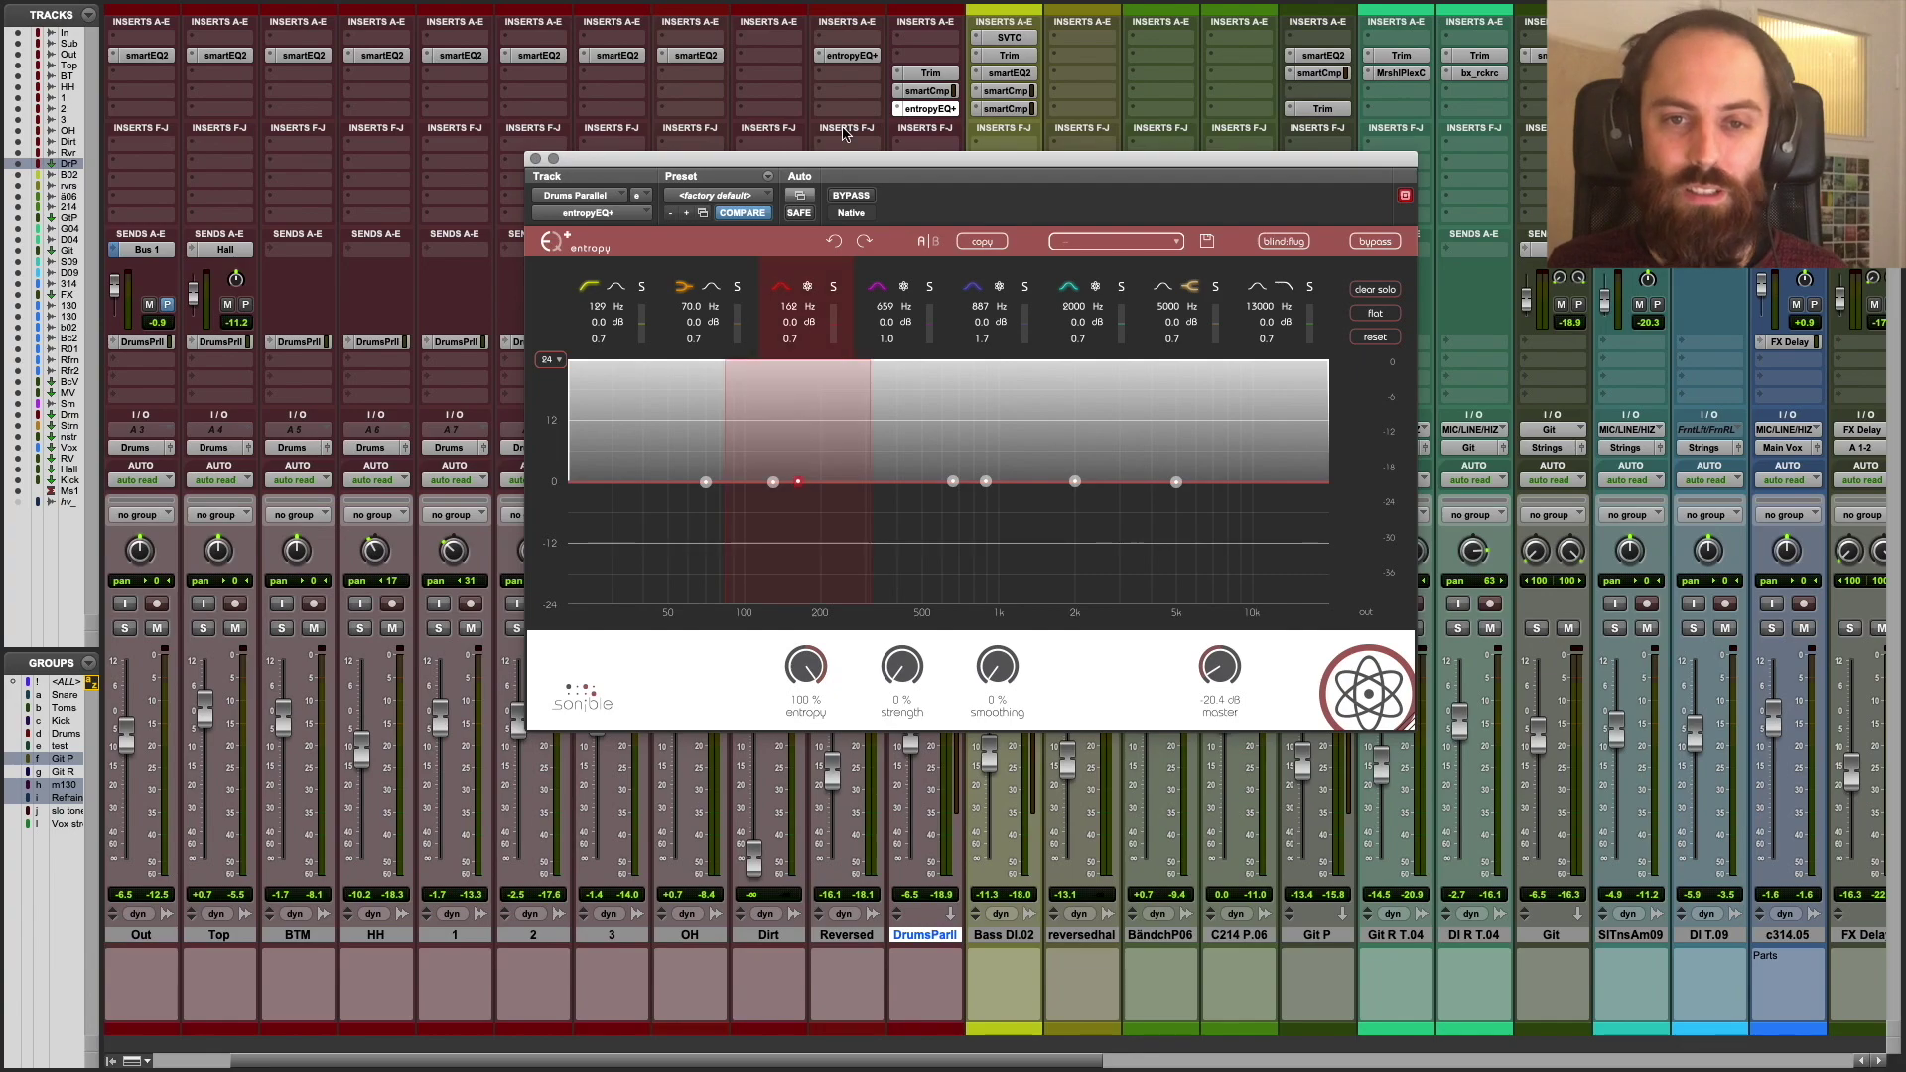
drag(804, 671, 813, 935)
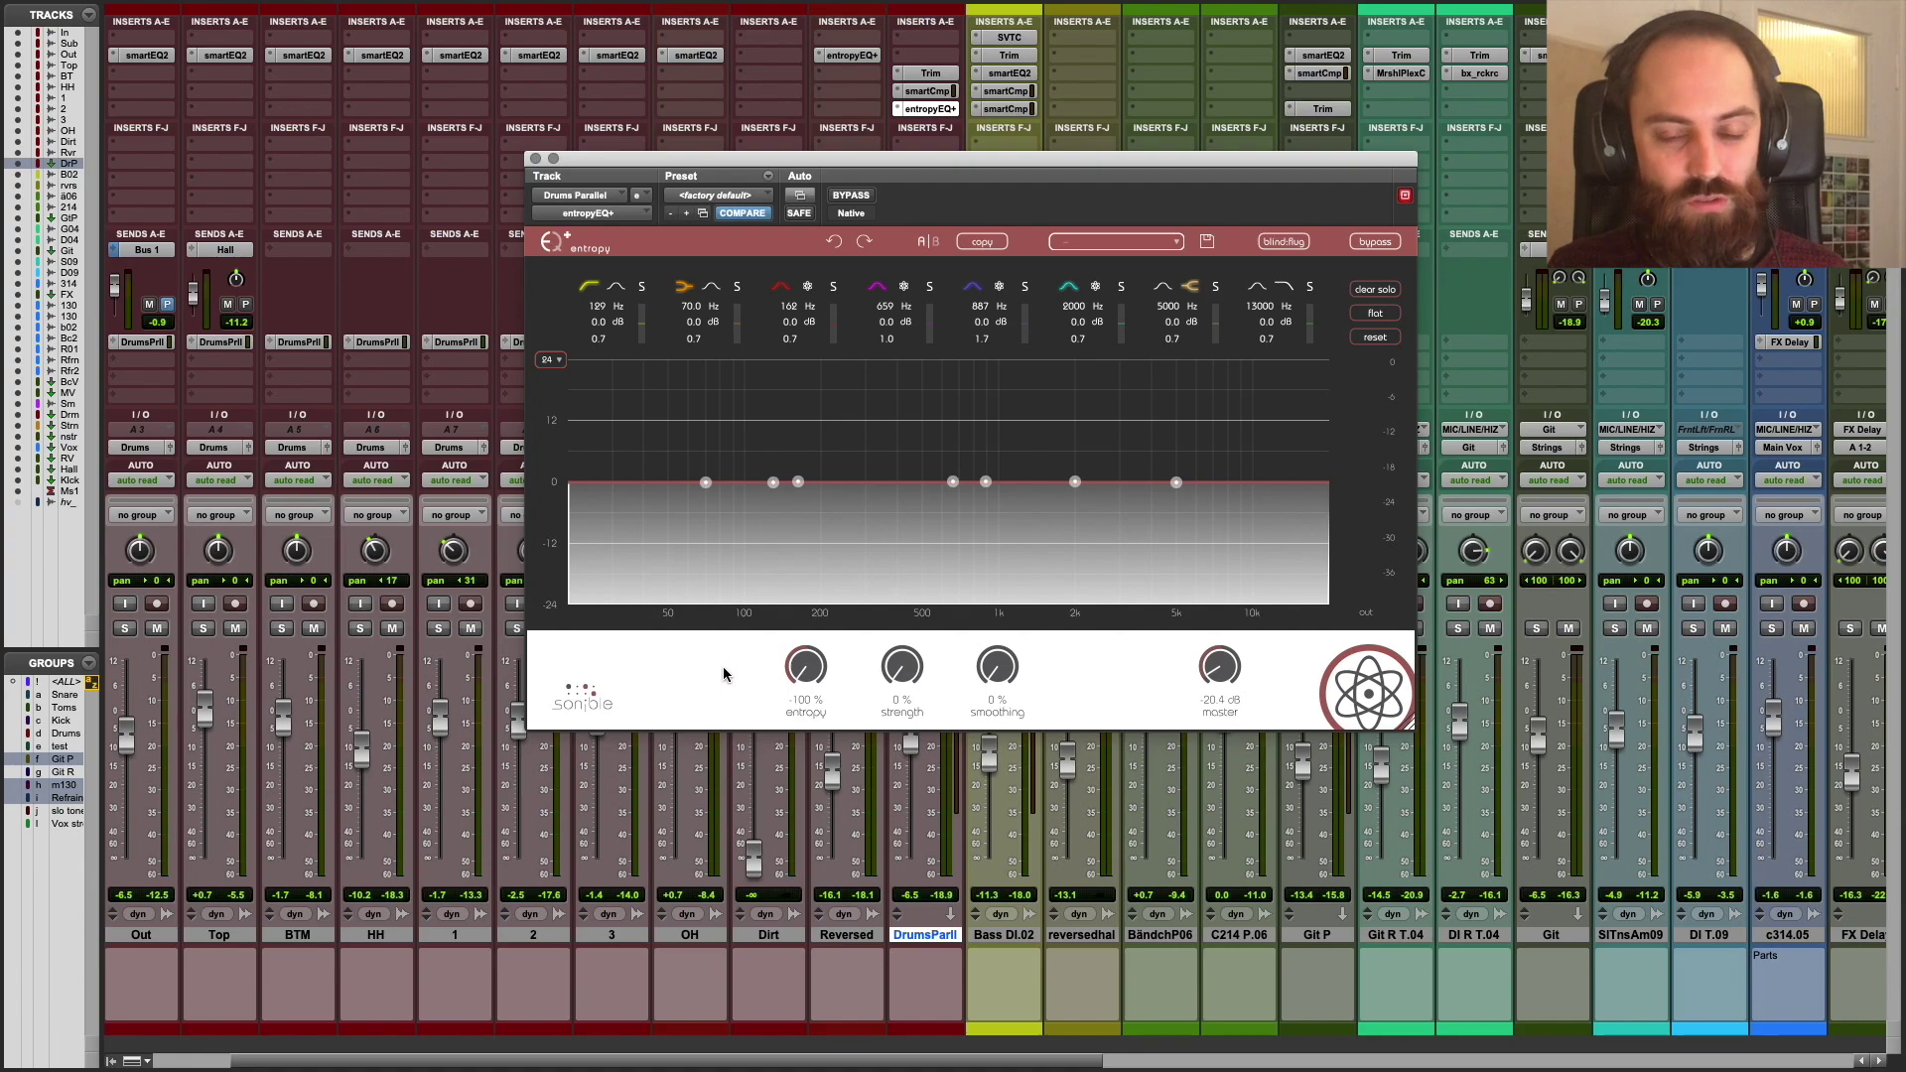
key(space)
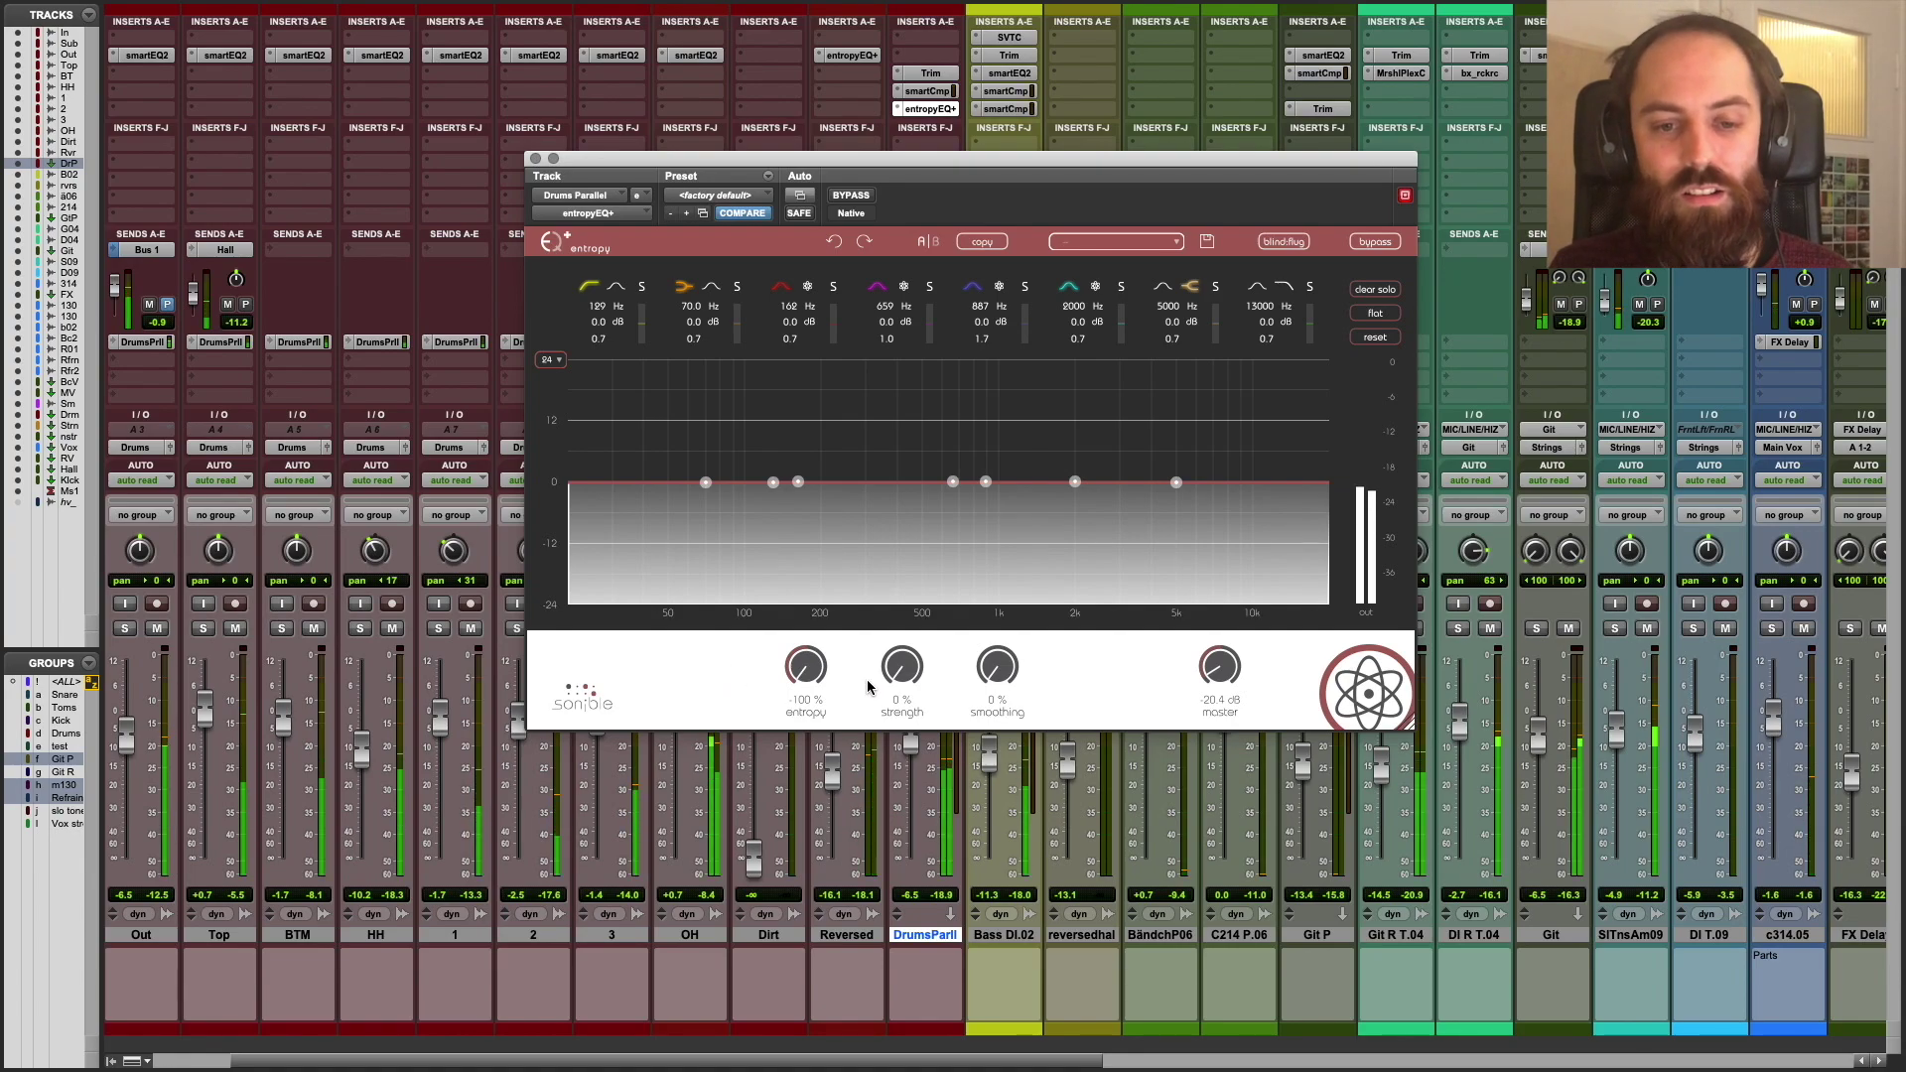
key(space)
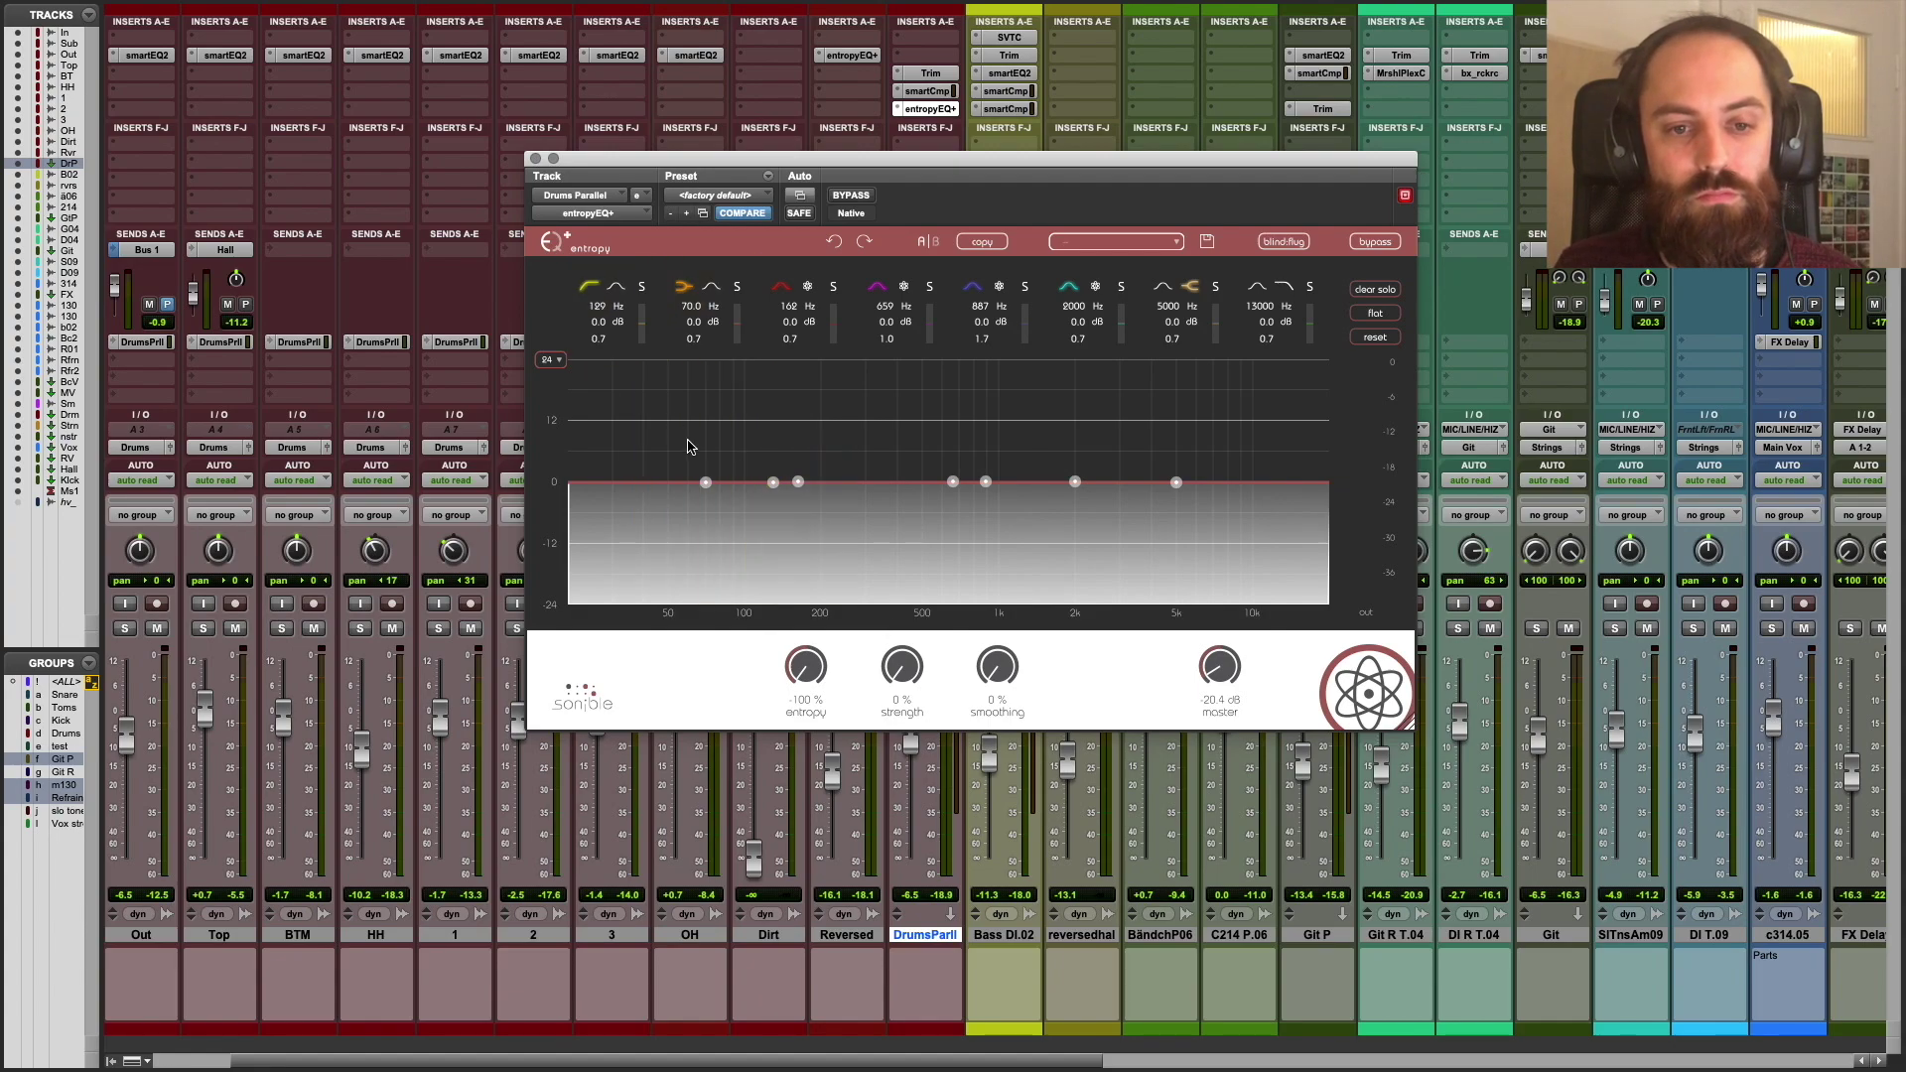
- Shape the parallel drums with a low cut at 140 Hz and -7.9 dB, and an 11.0 dB dip at 988 Hz
drag(701, 483, 721, 515)
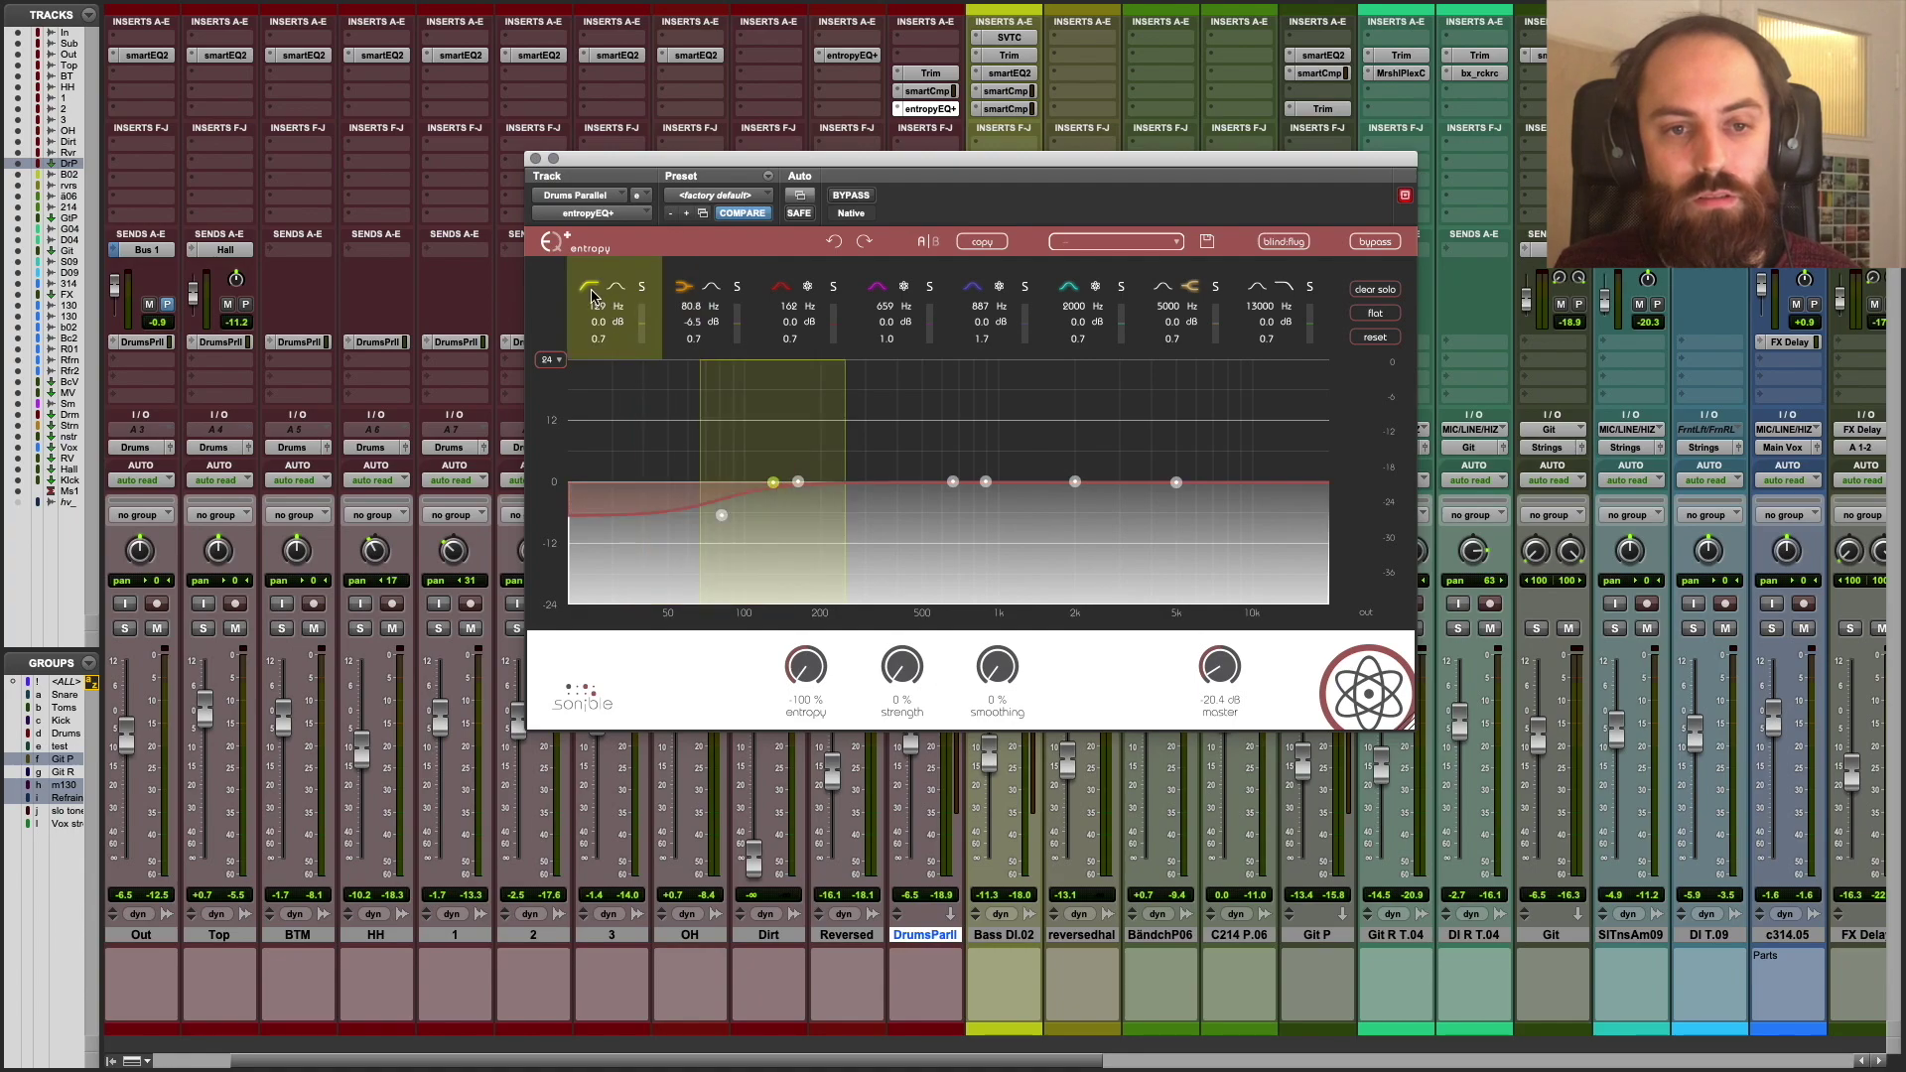
click(590, 287)
drag(723, 515, 782, 523)
drag(986, 481, 996, 534)
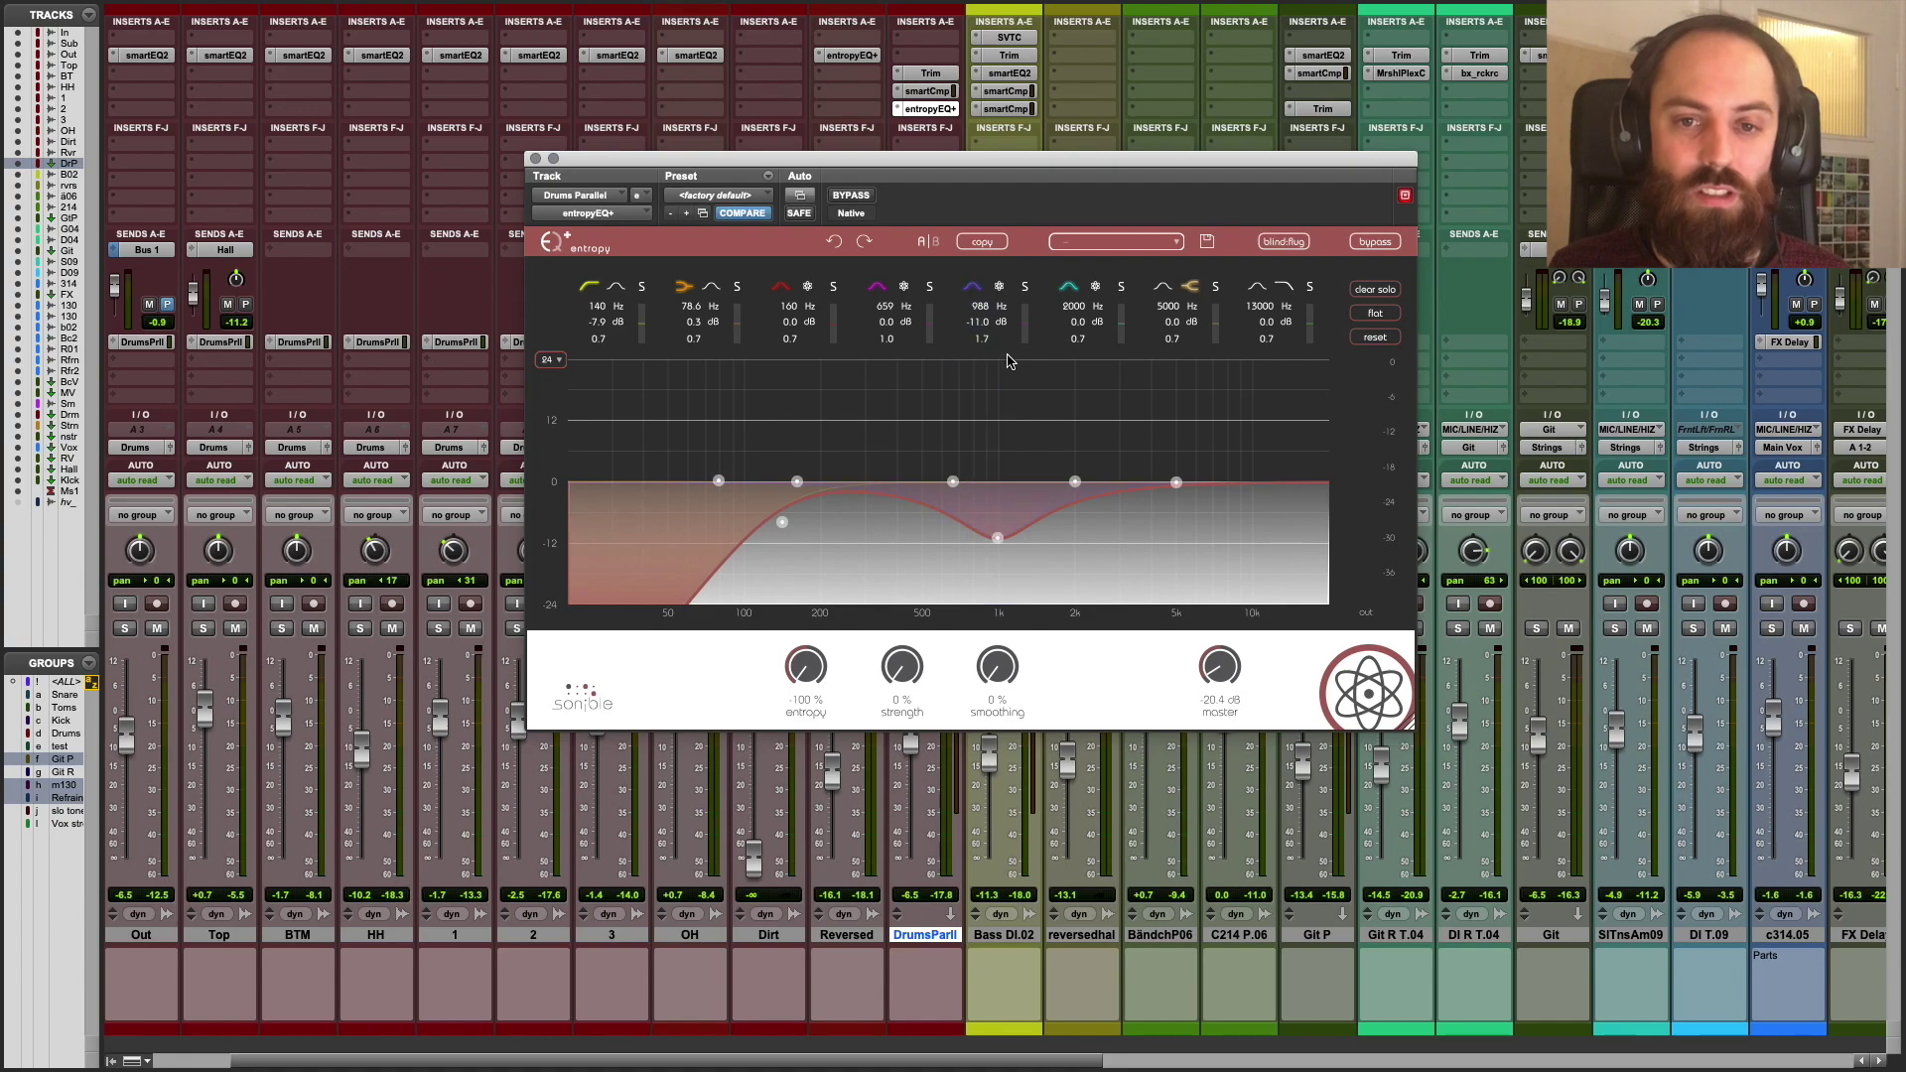
- Try the 988 Hz band in entropy mode at -45.8% and return it to standard EQ mode
click(999, 288)
click(999, 288)
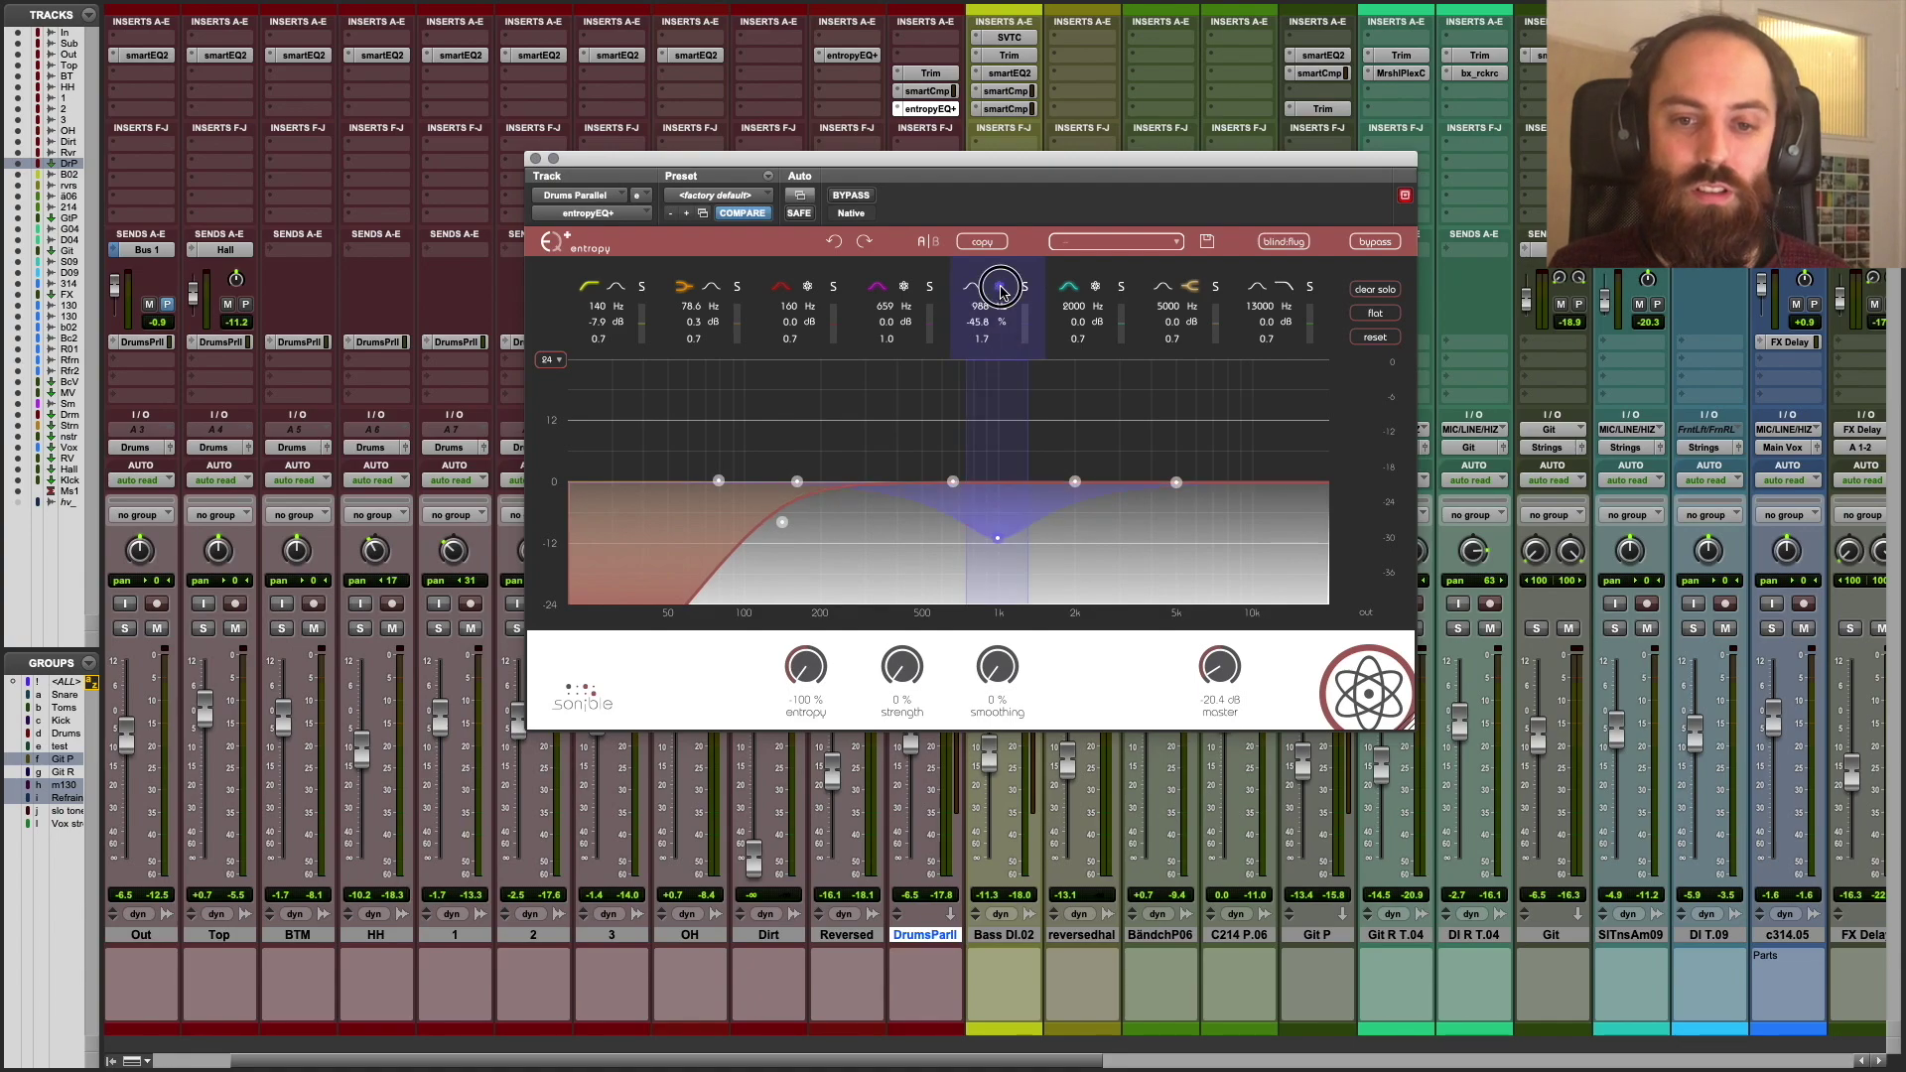
click(999, 288)
click(997, 289)
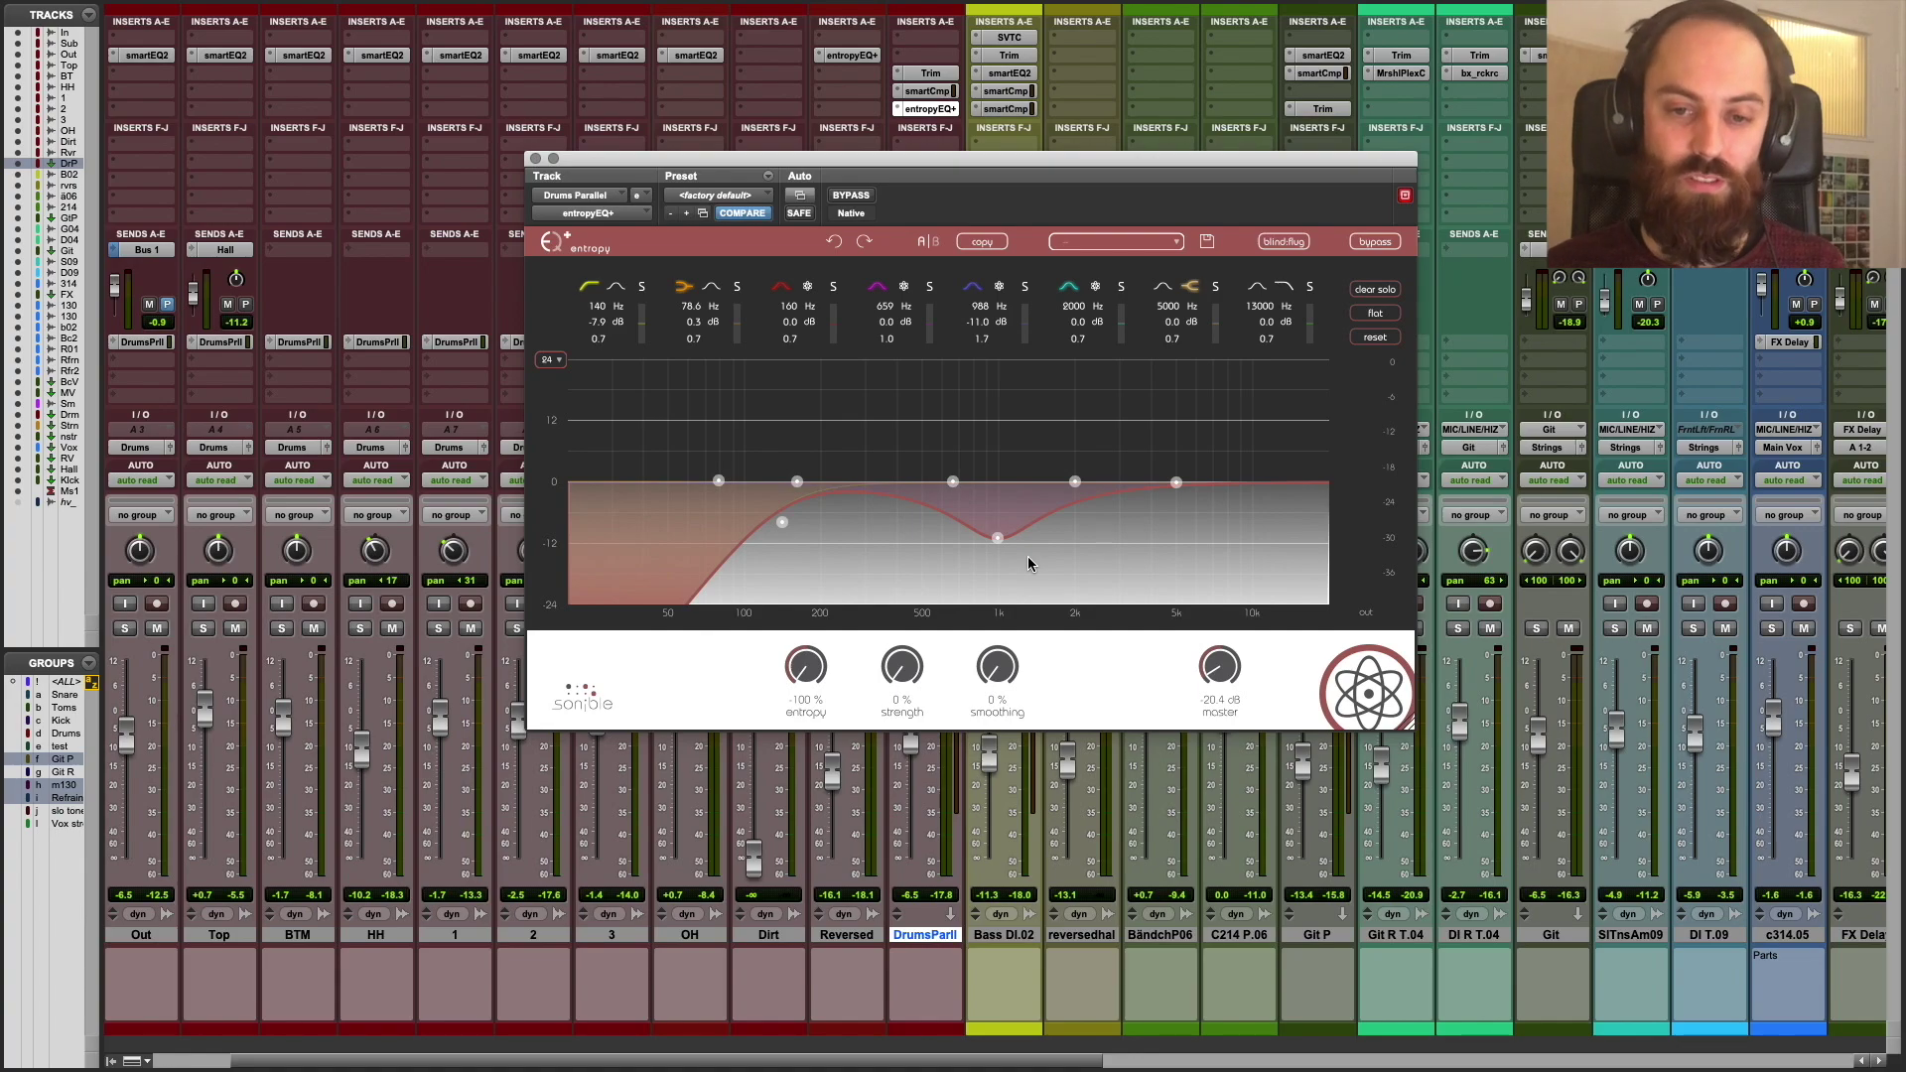
key(space)
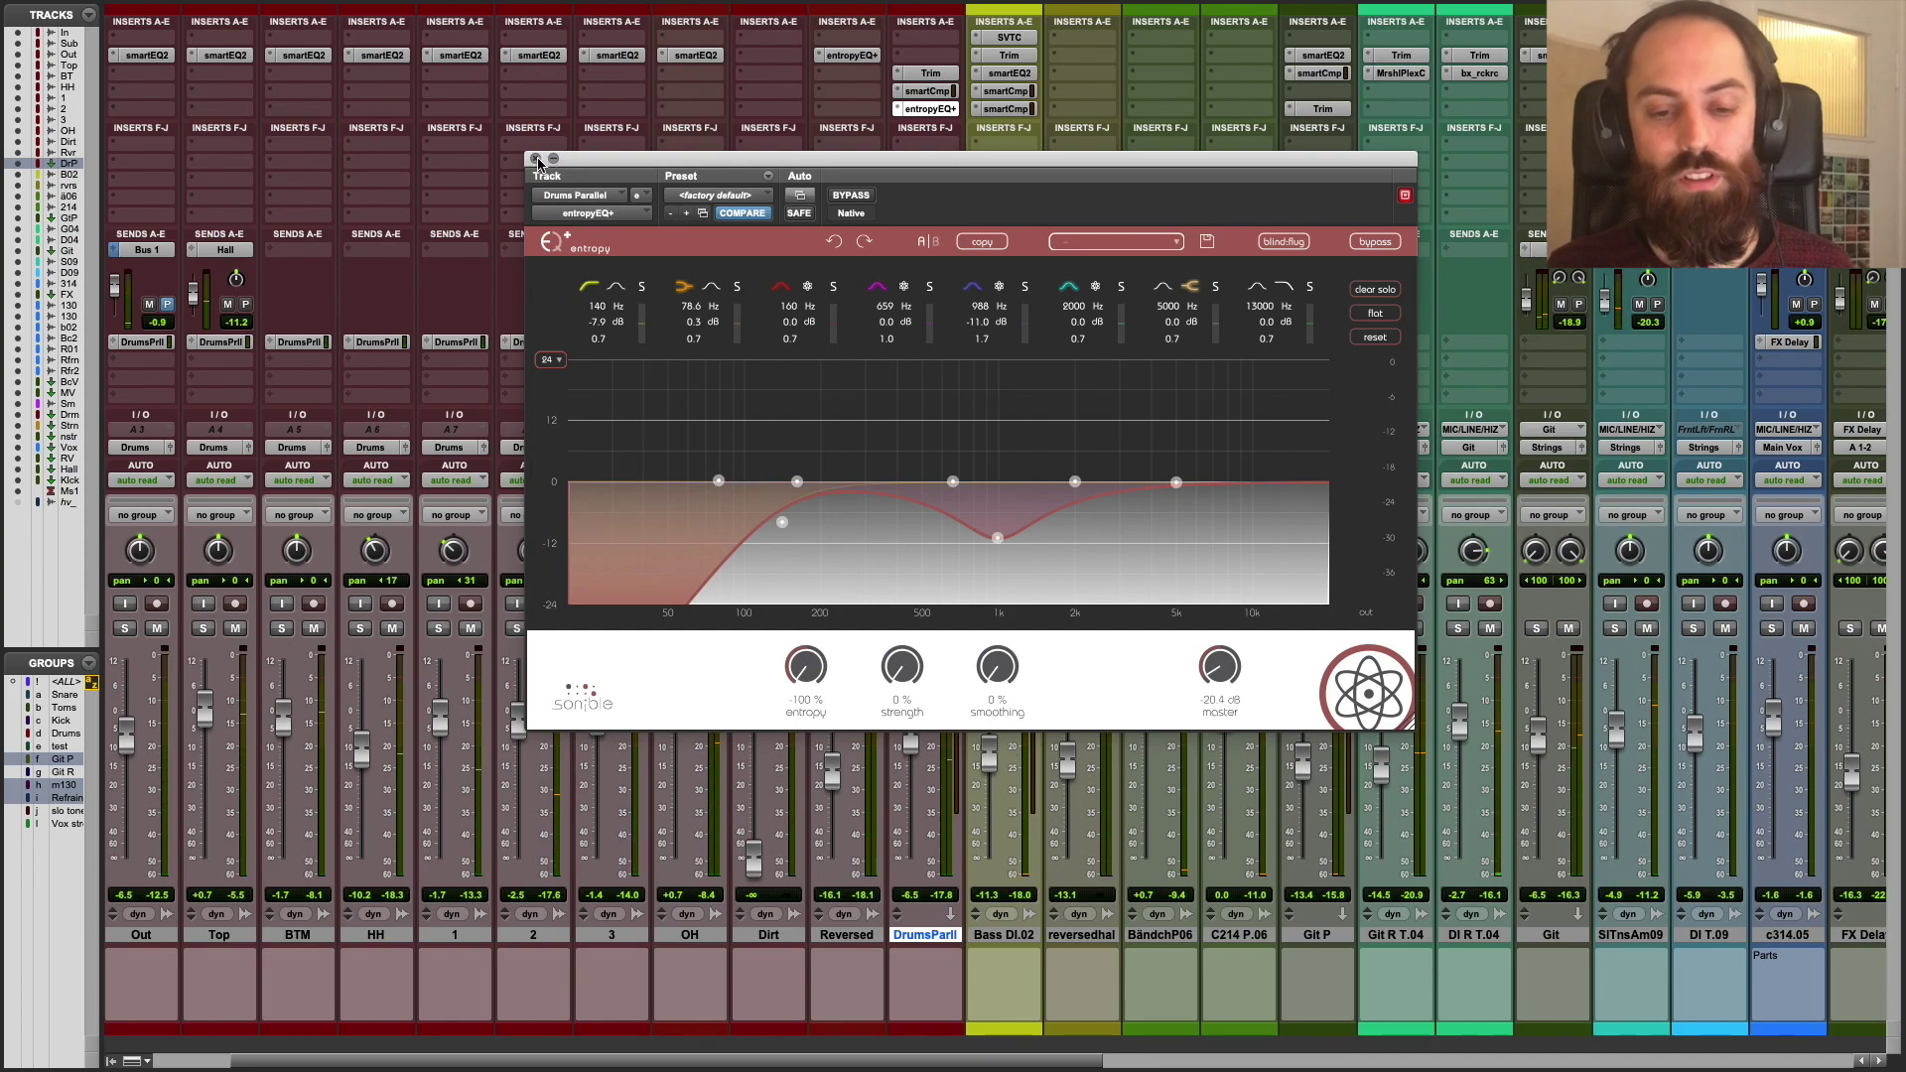
- Clear the solos on the Drums Parallel and Drums tracks, and compare the mix with Drums Parallel muted and unmuted
click(535, 159)
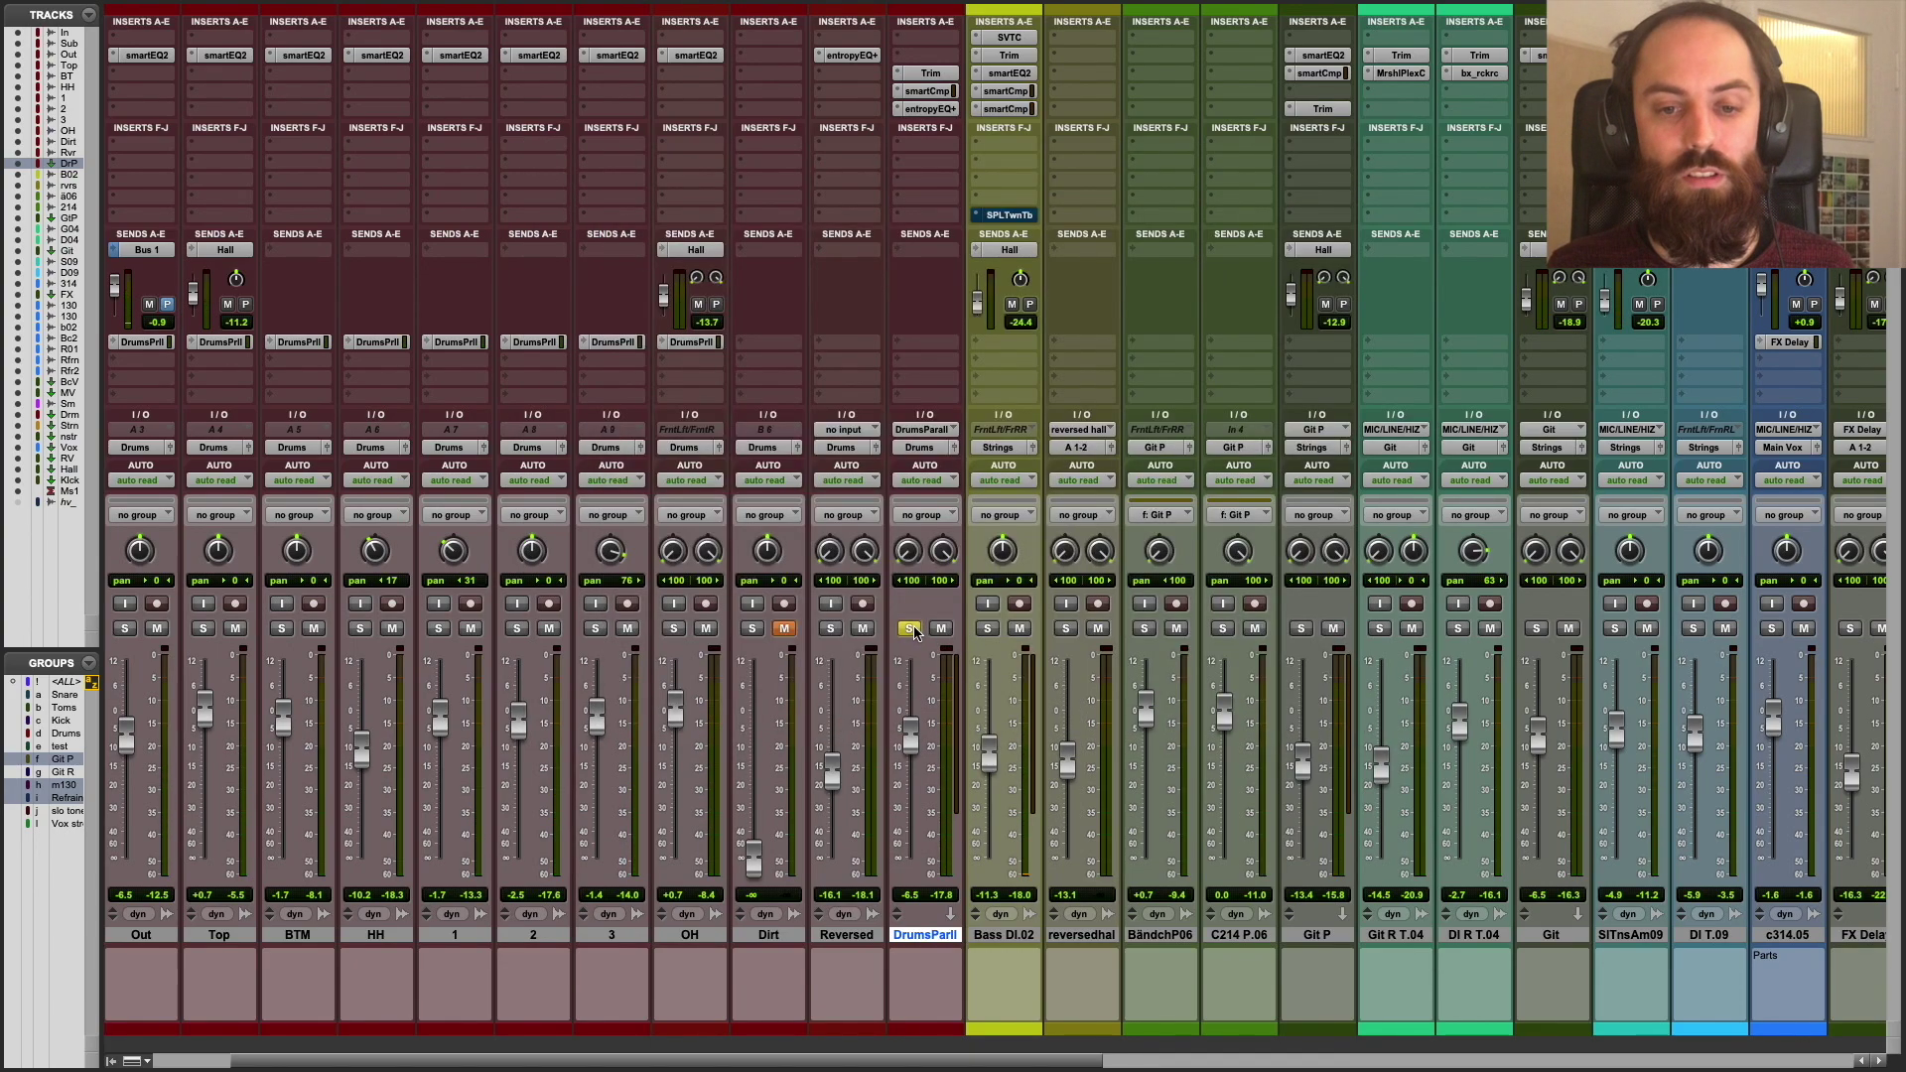
scroll(1030, 628, right, 10)
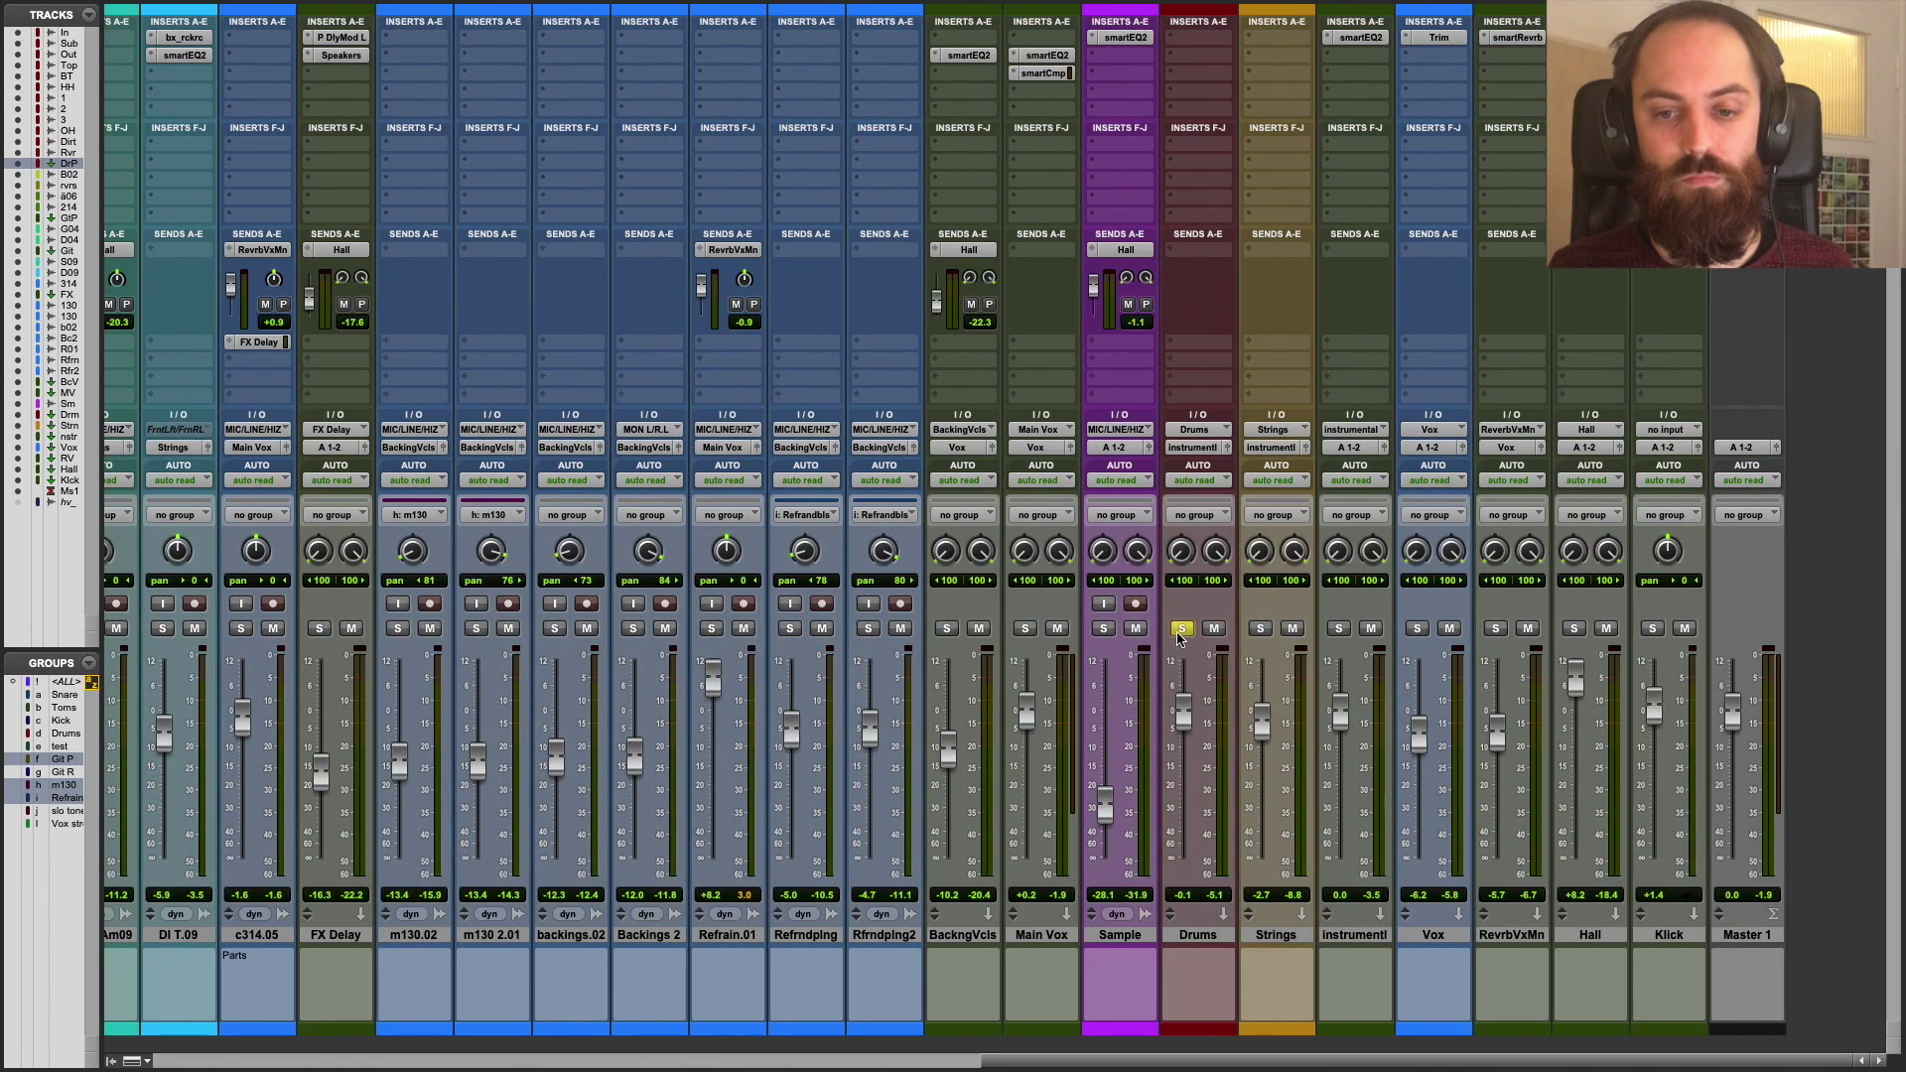
scroll(951, 596, left, 15)
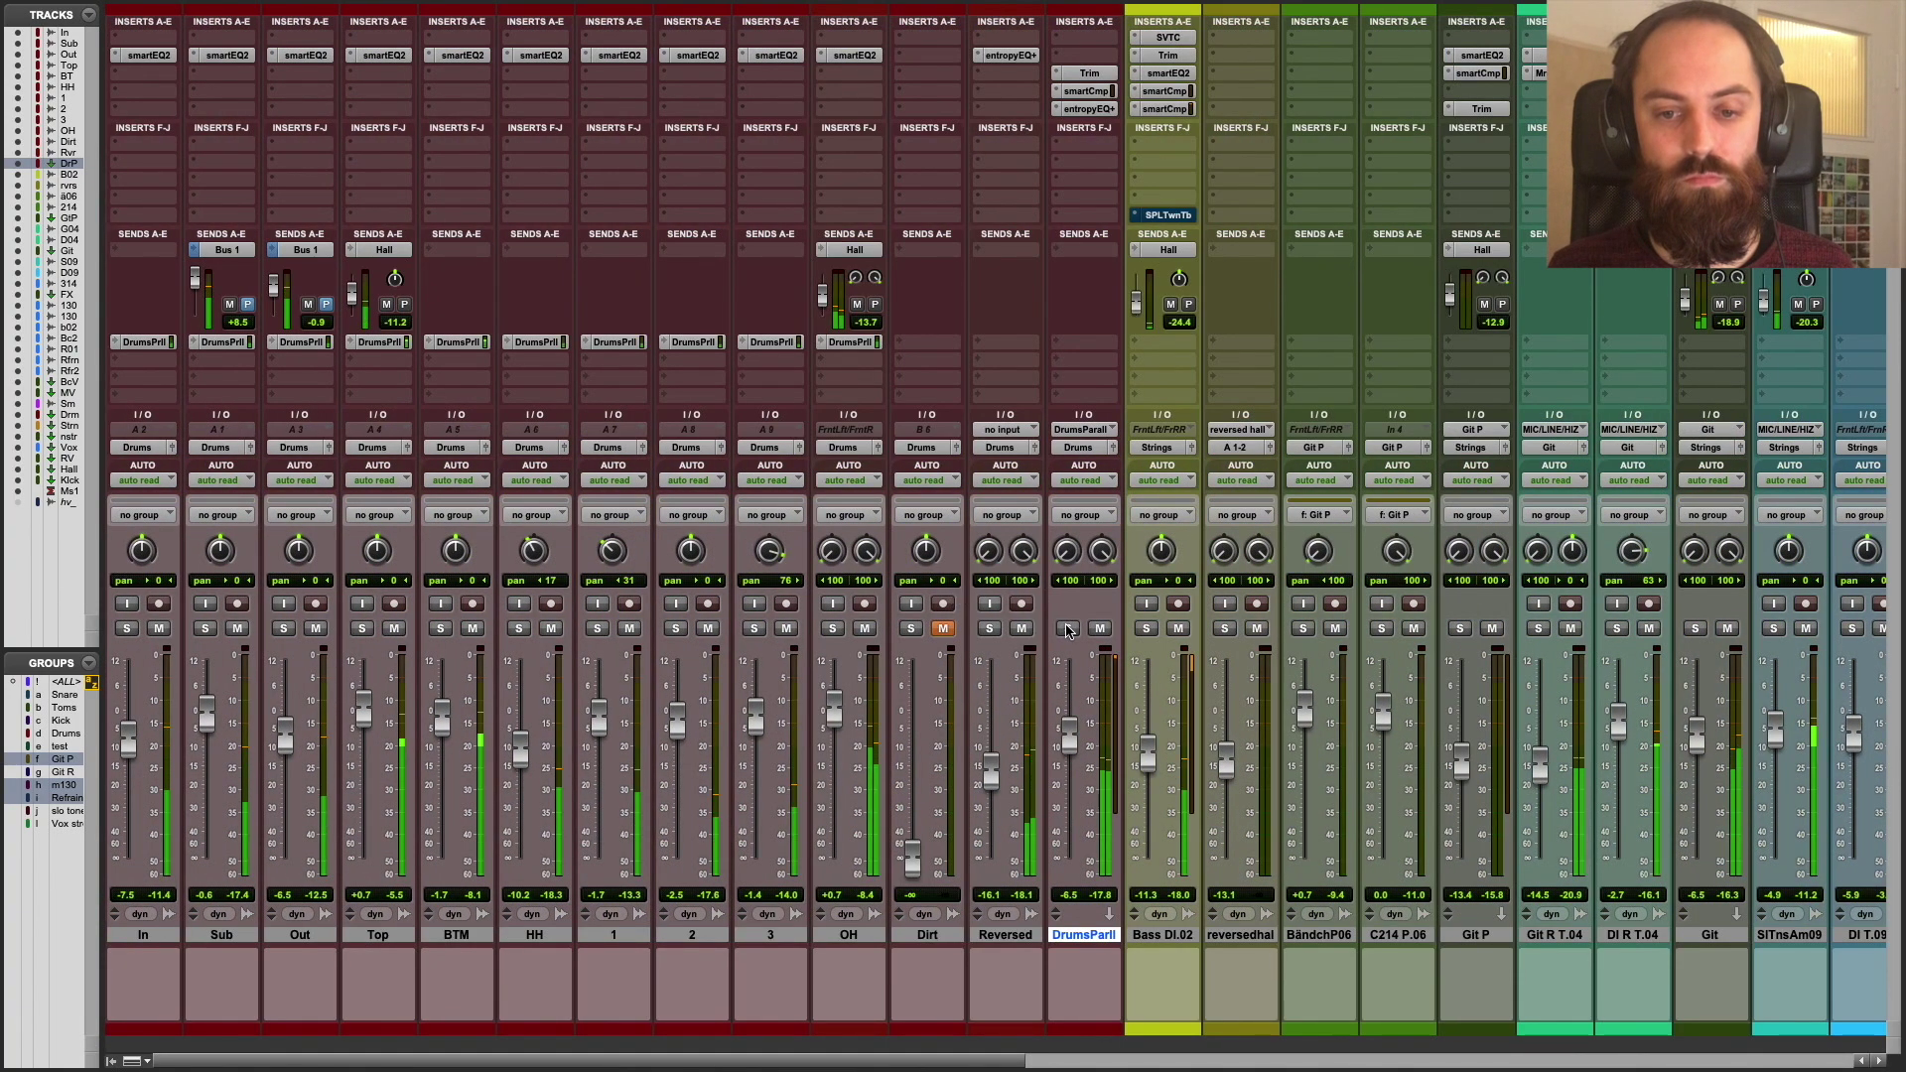
click(1100, 629)
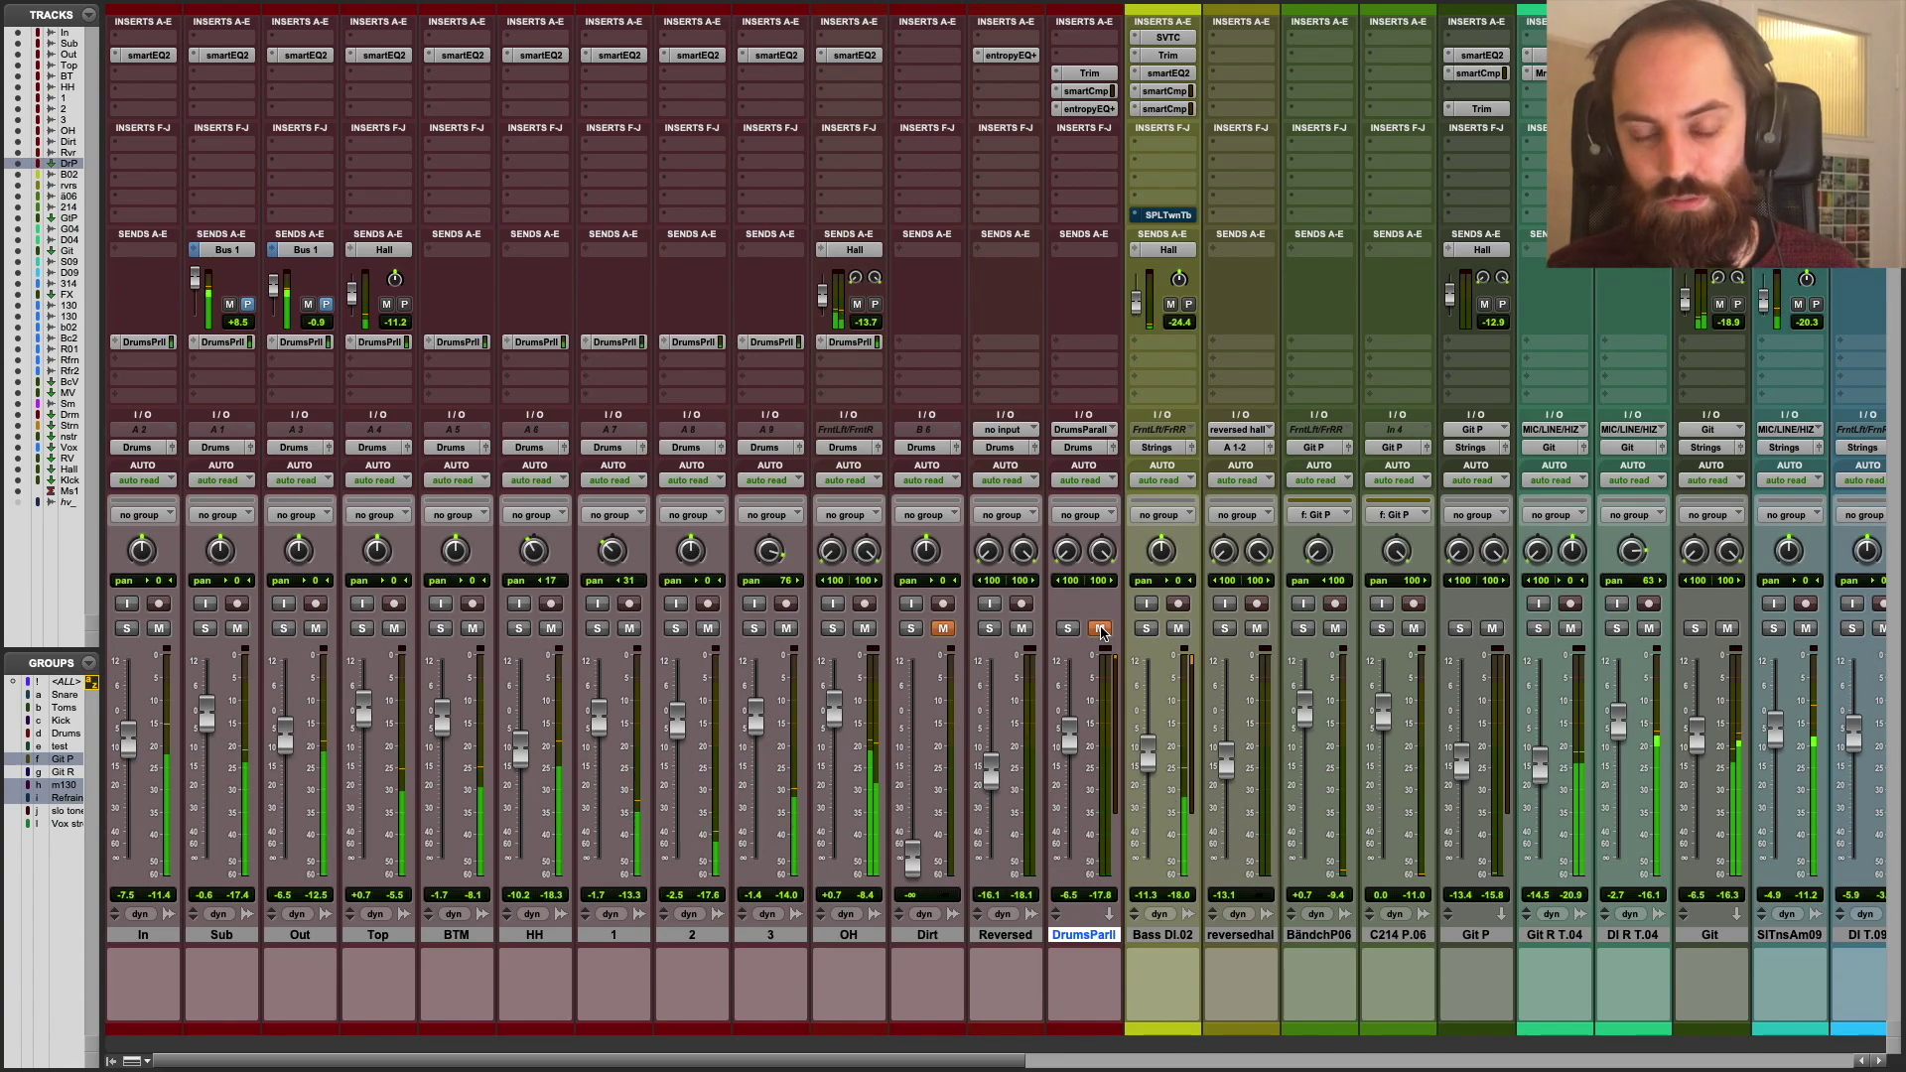
click(1100, 630)
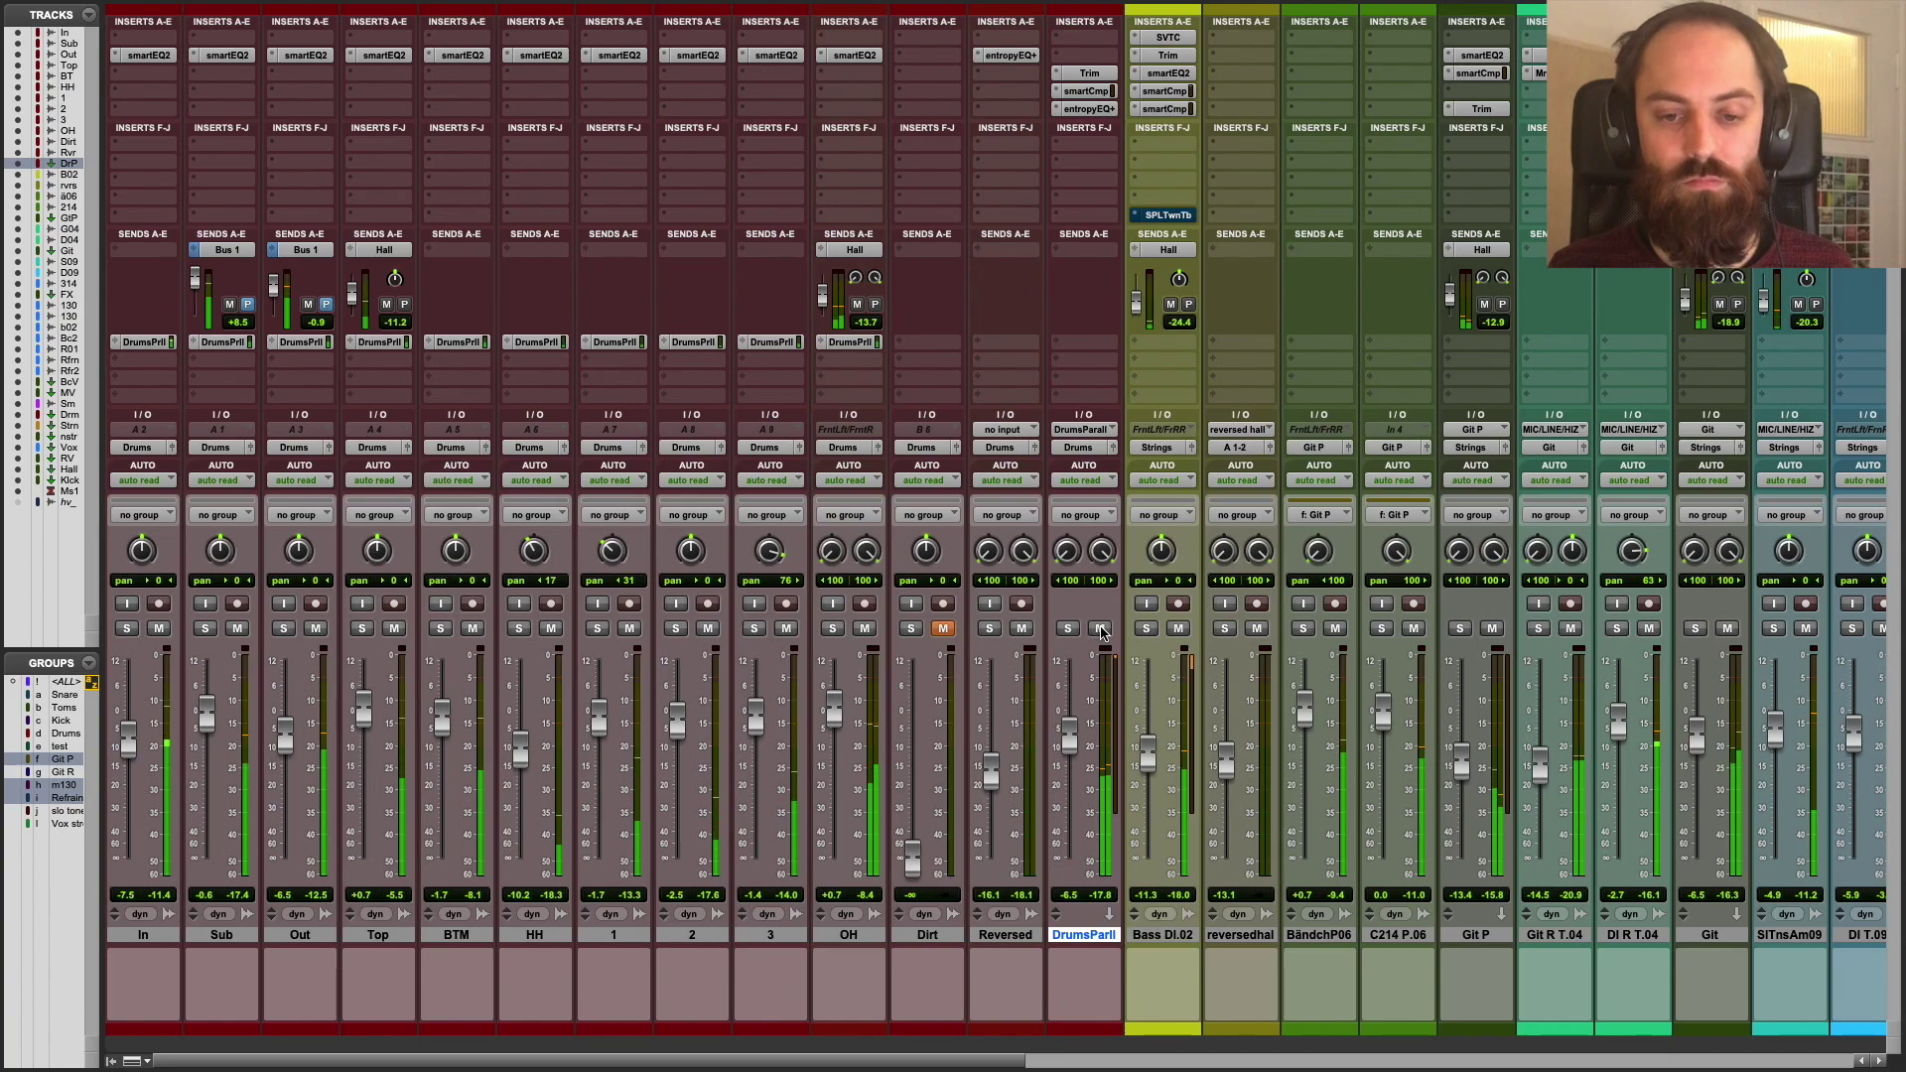
- Mute and unmute the Drums Parallel track twice during playback to judge its contribution to the full mix
click(1100, 629)
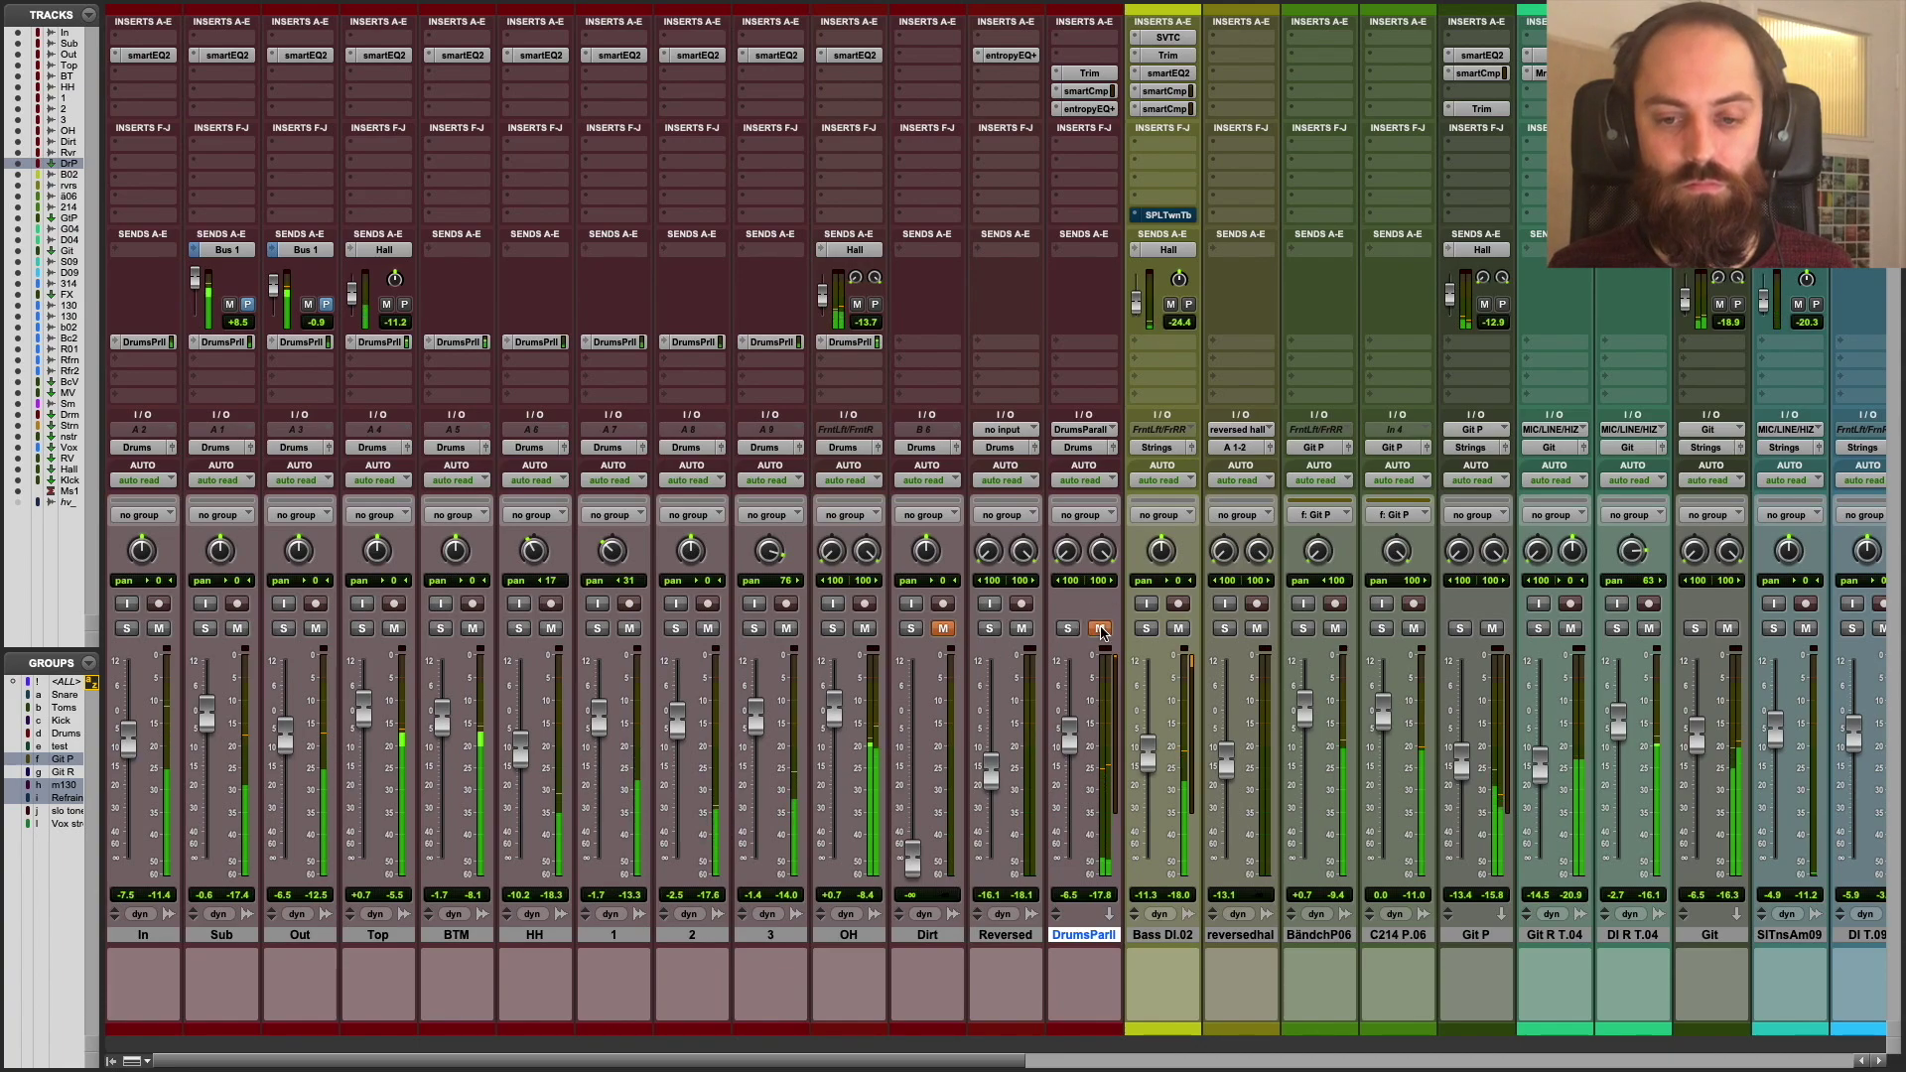
click(1100, 629)
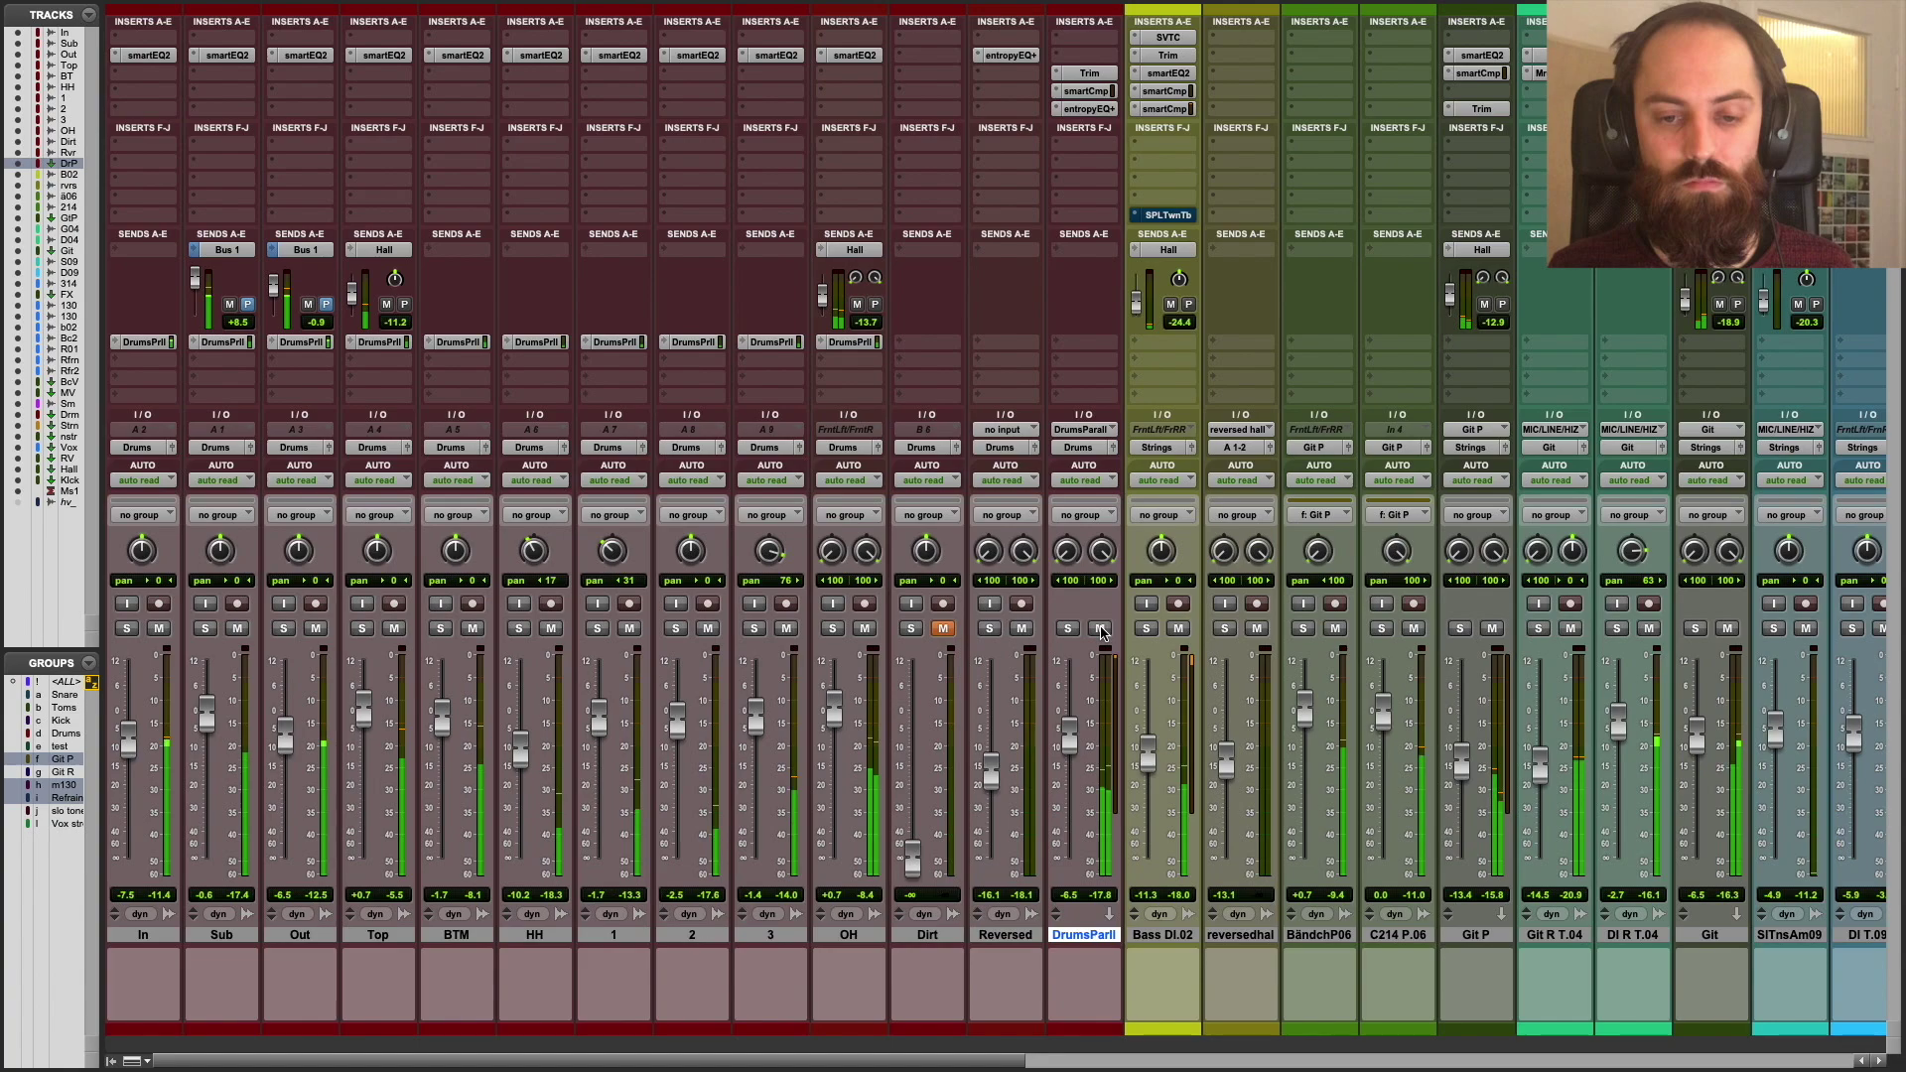
click(1100, 629)
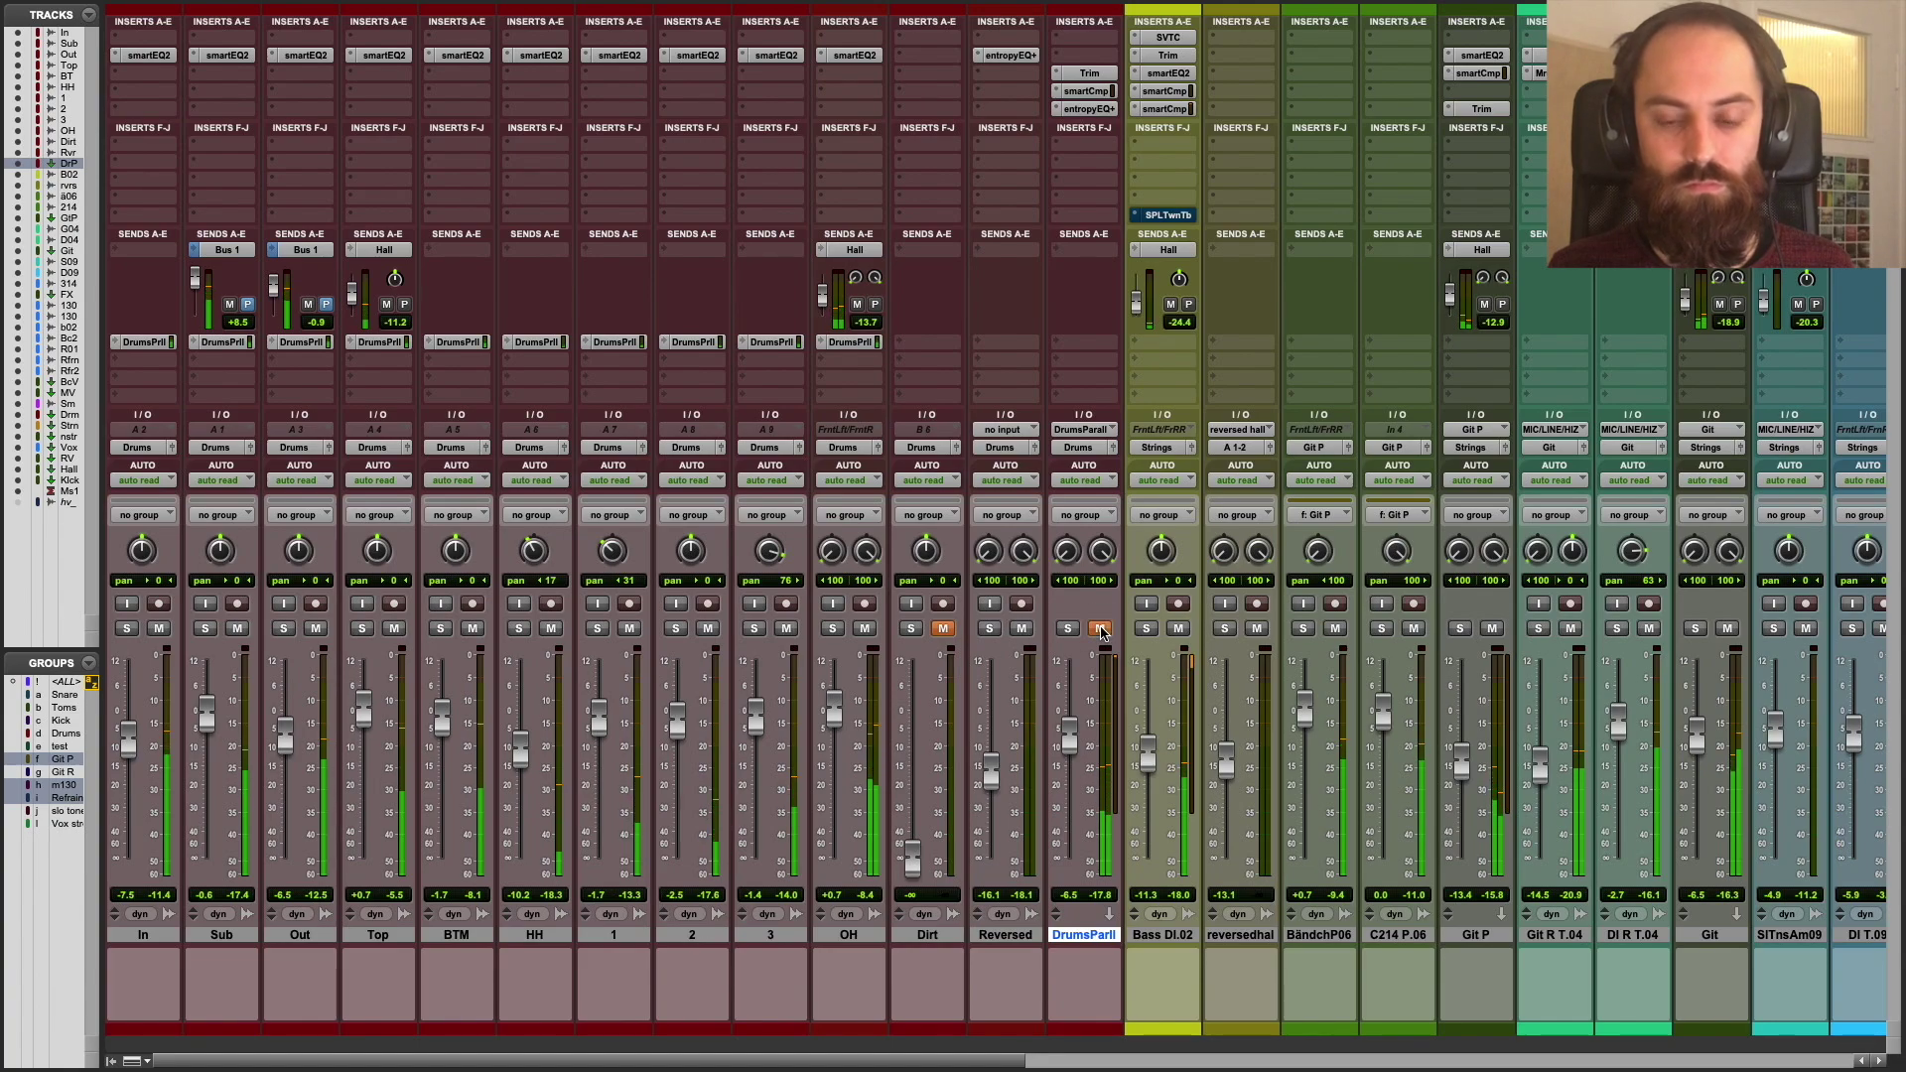
click(1100, 629)
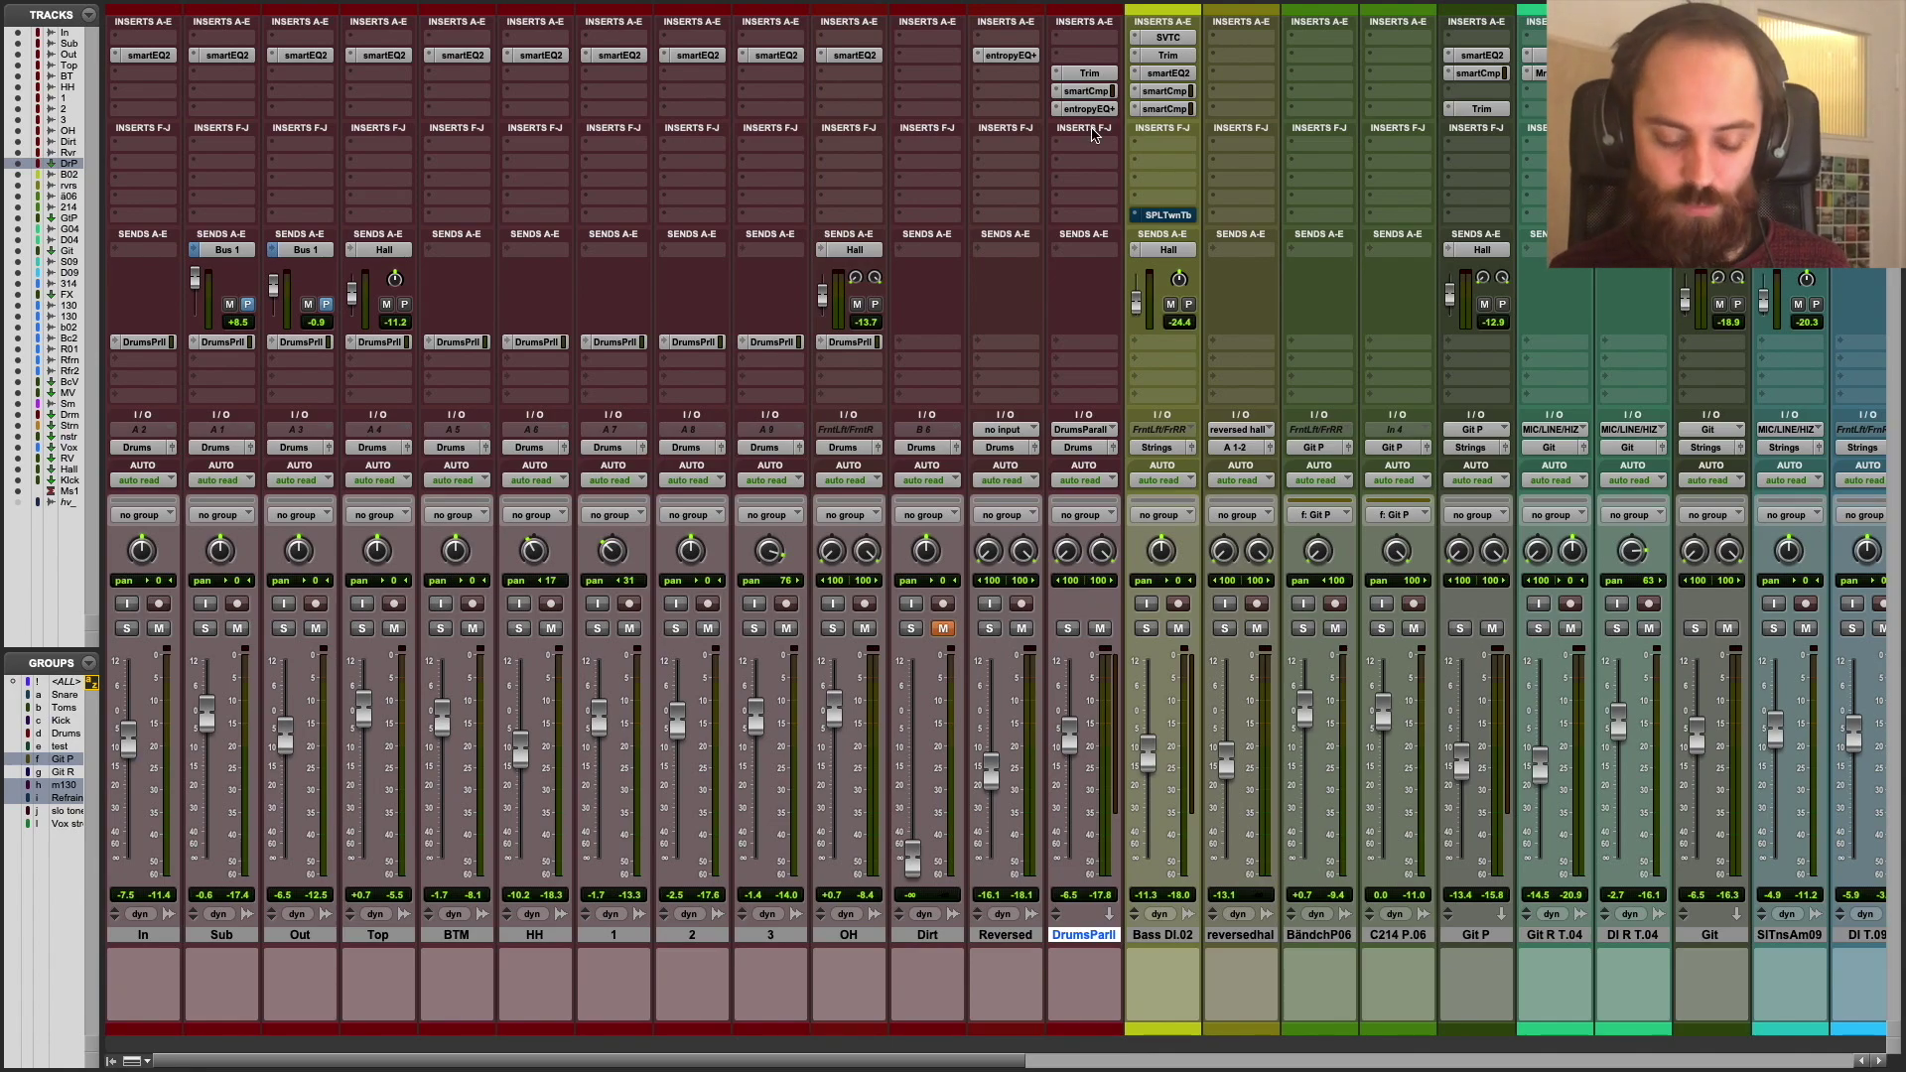
- In the Edit window, place the cursor at bar 64 by the reversed clip and copy entropyEQ+ to the Reversed track's second insert
key(super+equal)
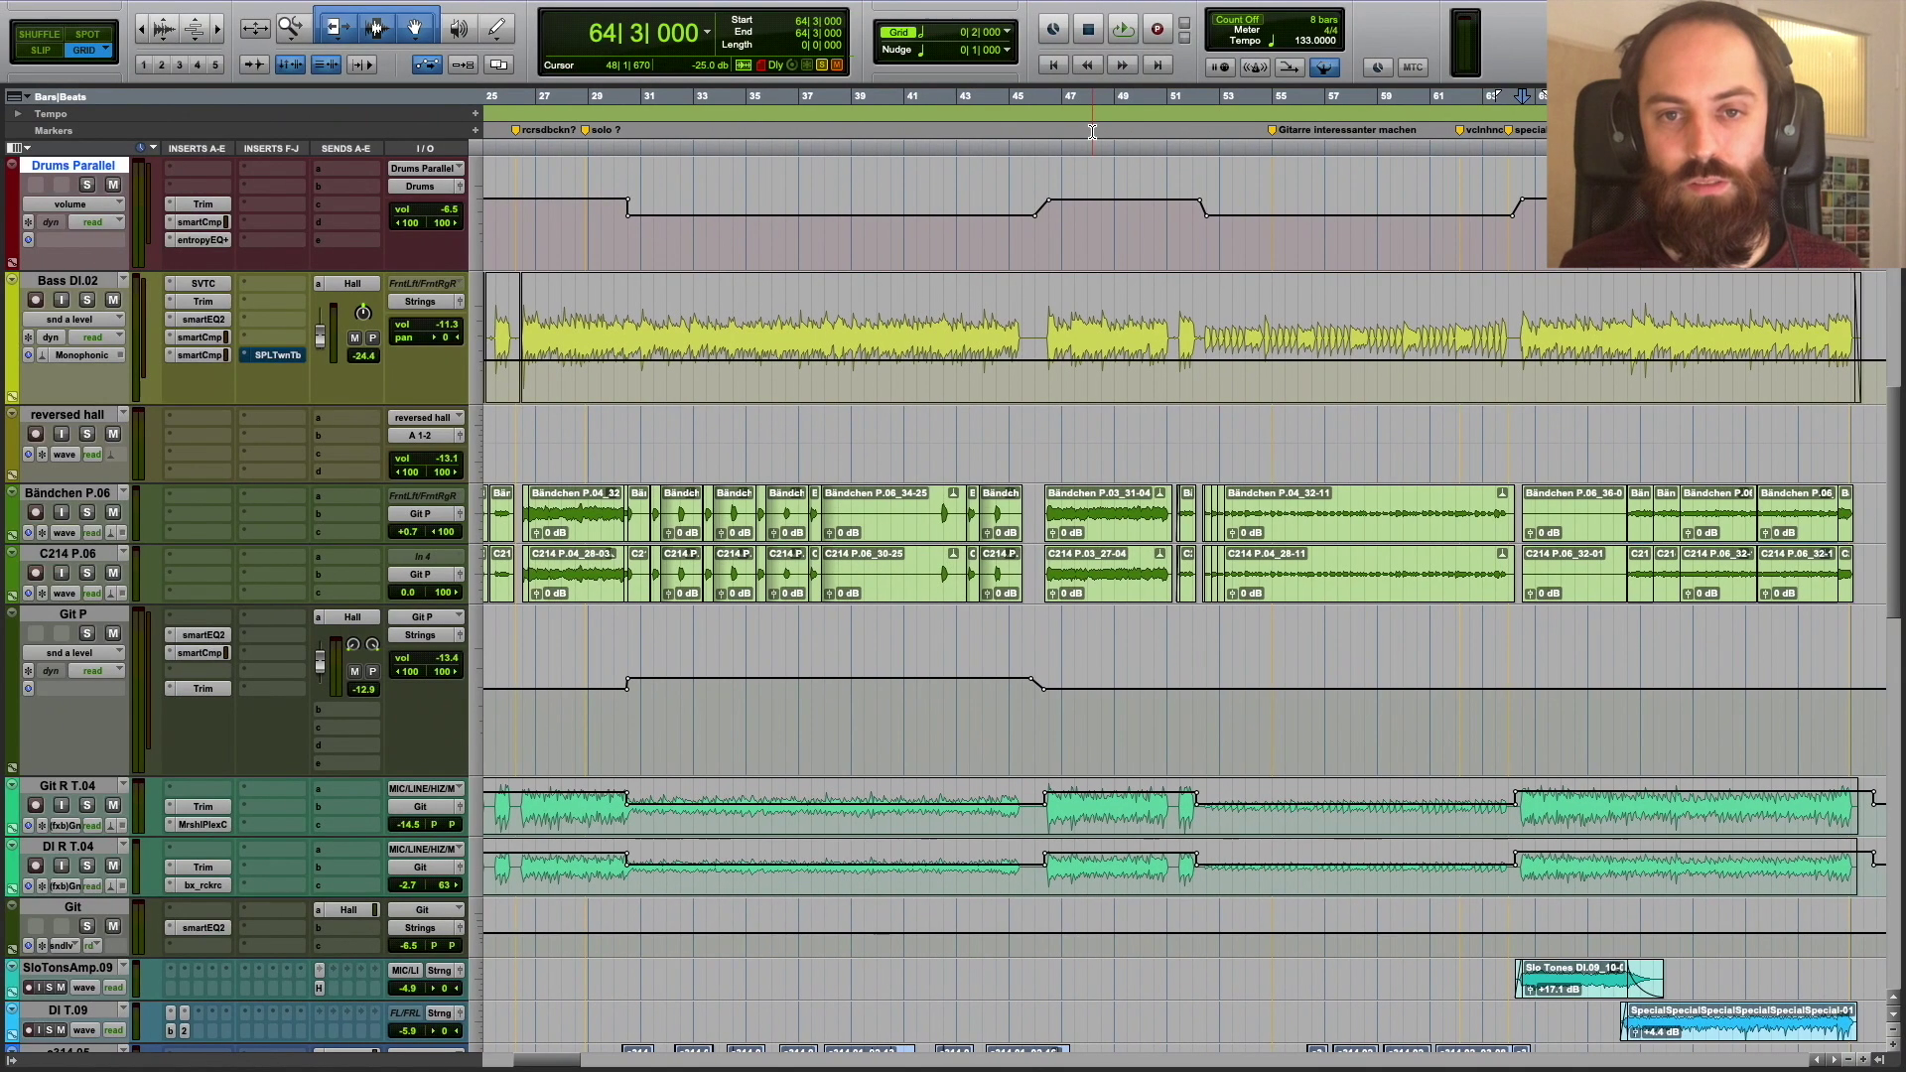
scroll(1064, 364, up, 10)
scroll(1098, 357, down, 4)
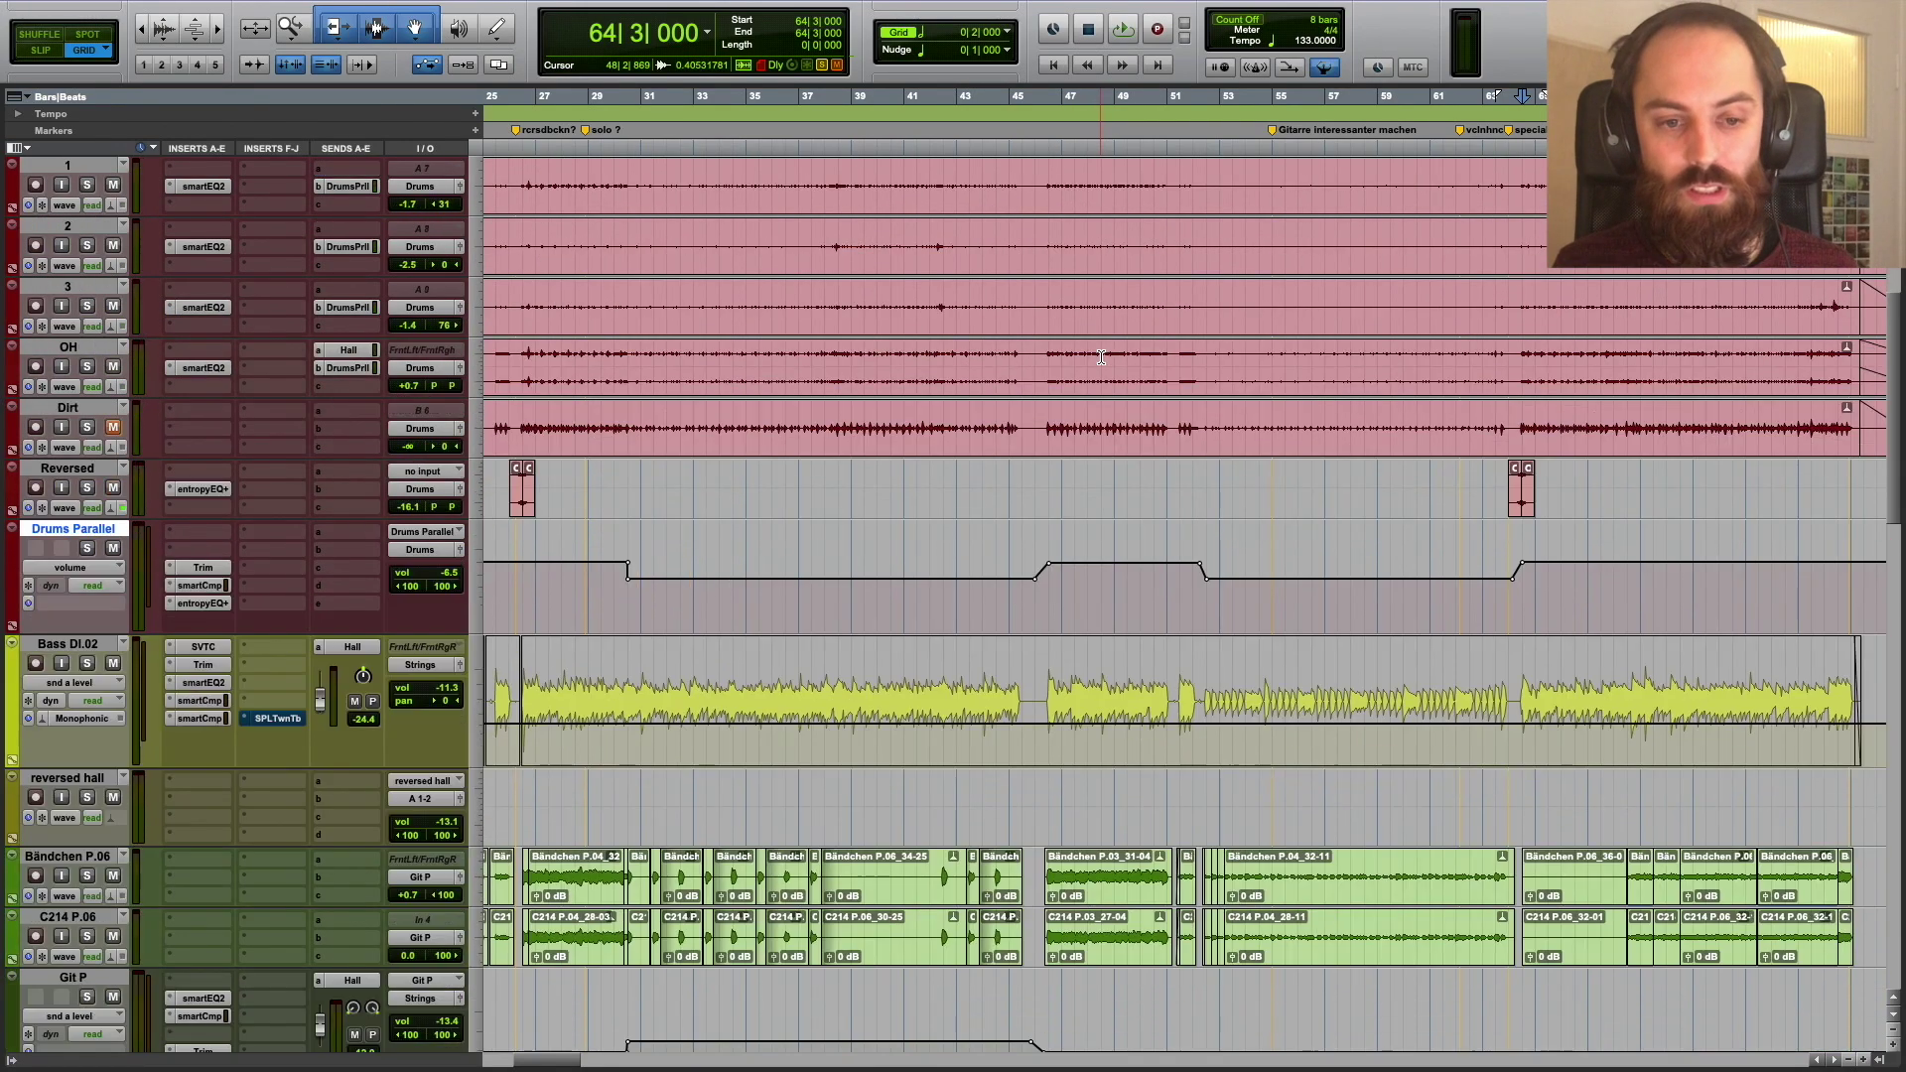
click(1510, 468)
drag(203, 603, 202, 507)
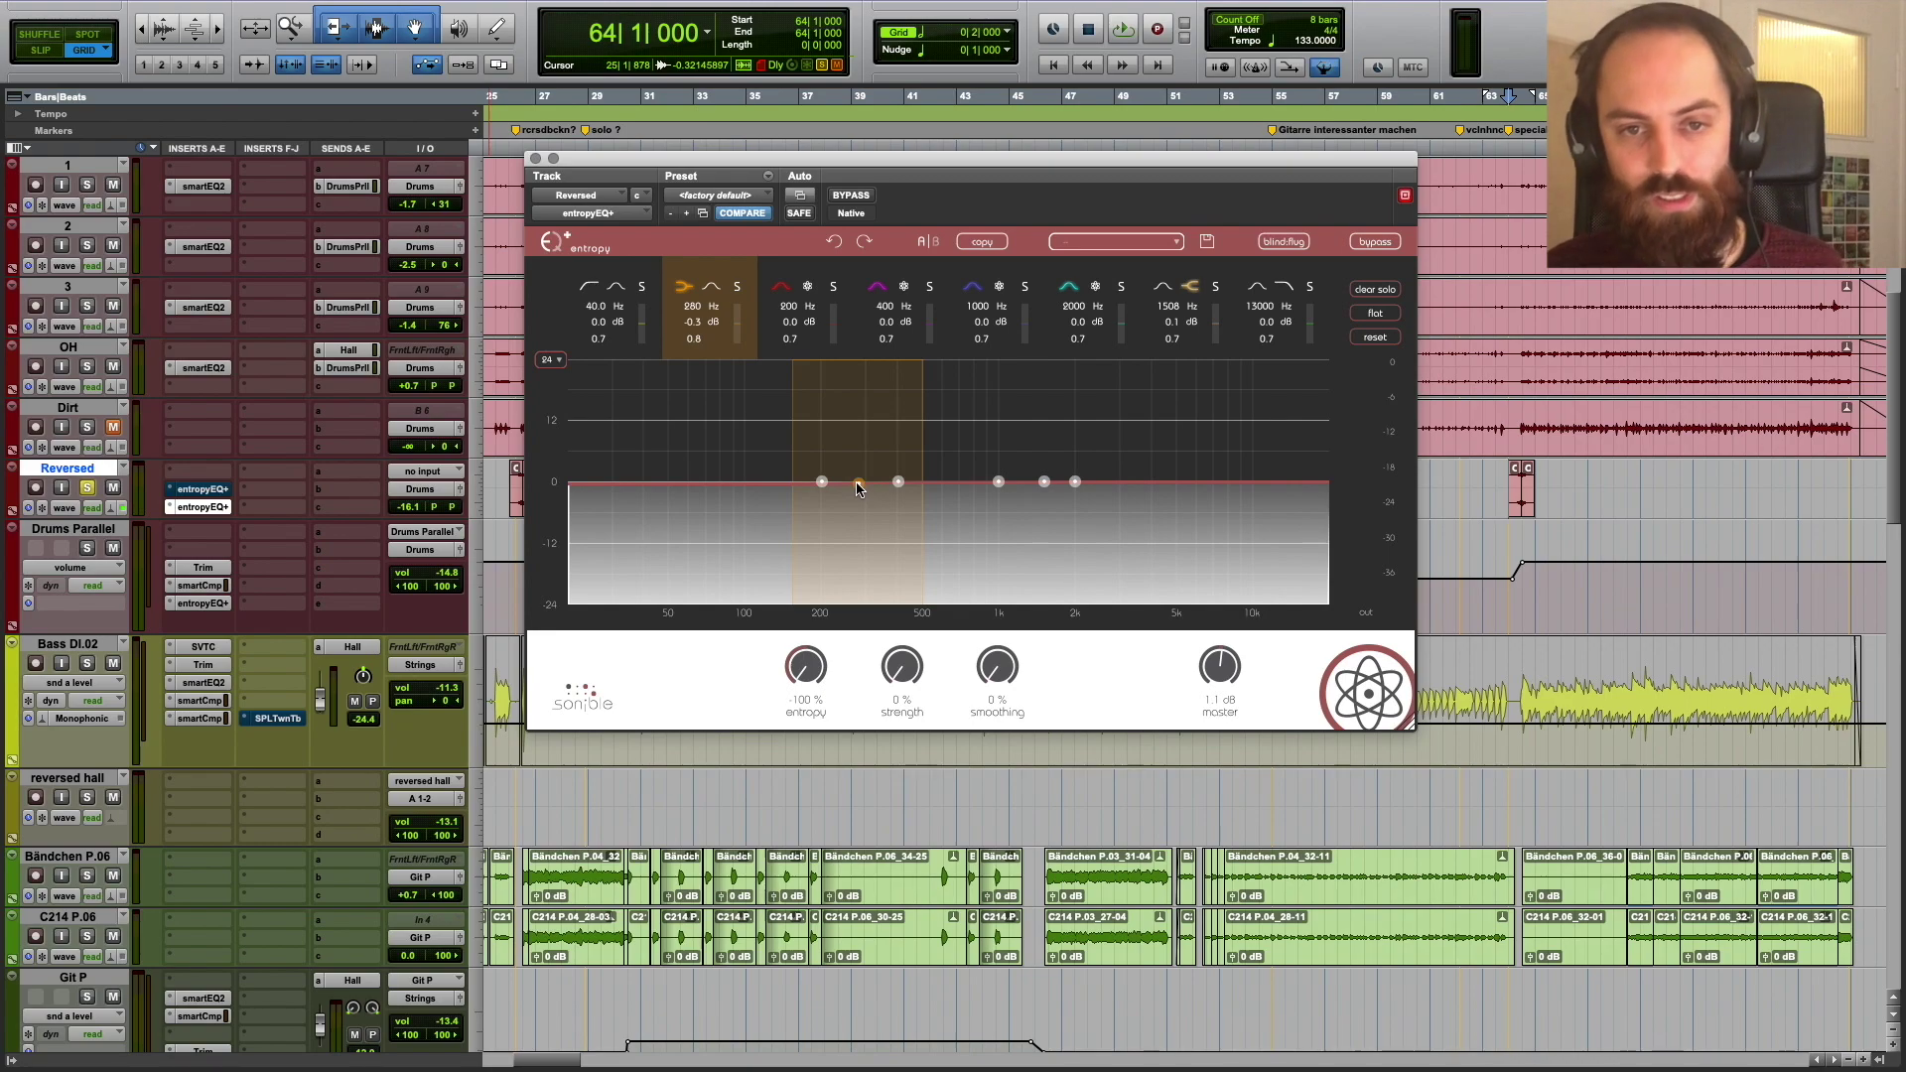
- Undo the band changes on the Reversed track to restore shelves of -11.6 dB at 301 Hz and 11.4 dB at 1495 Hz
drag(860, 487, 858, 543)
click(834, 243)
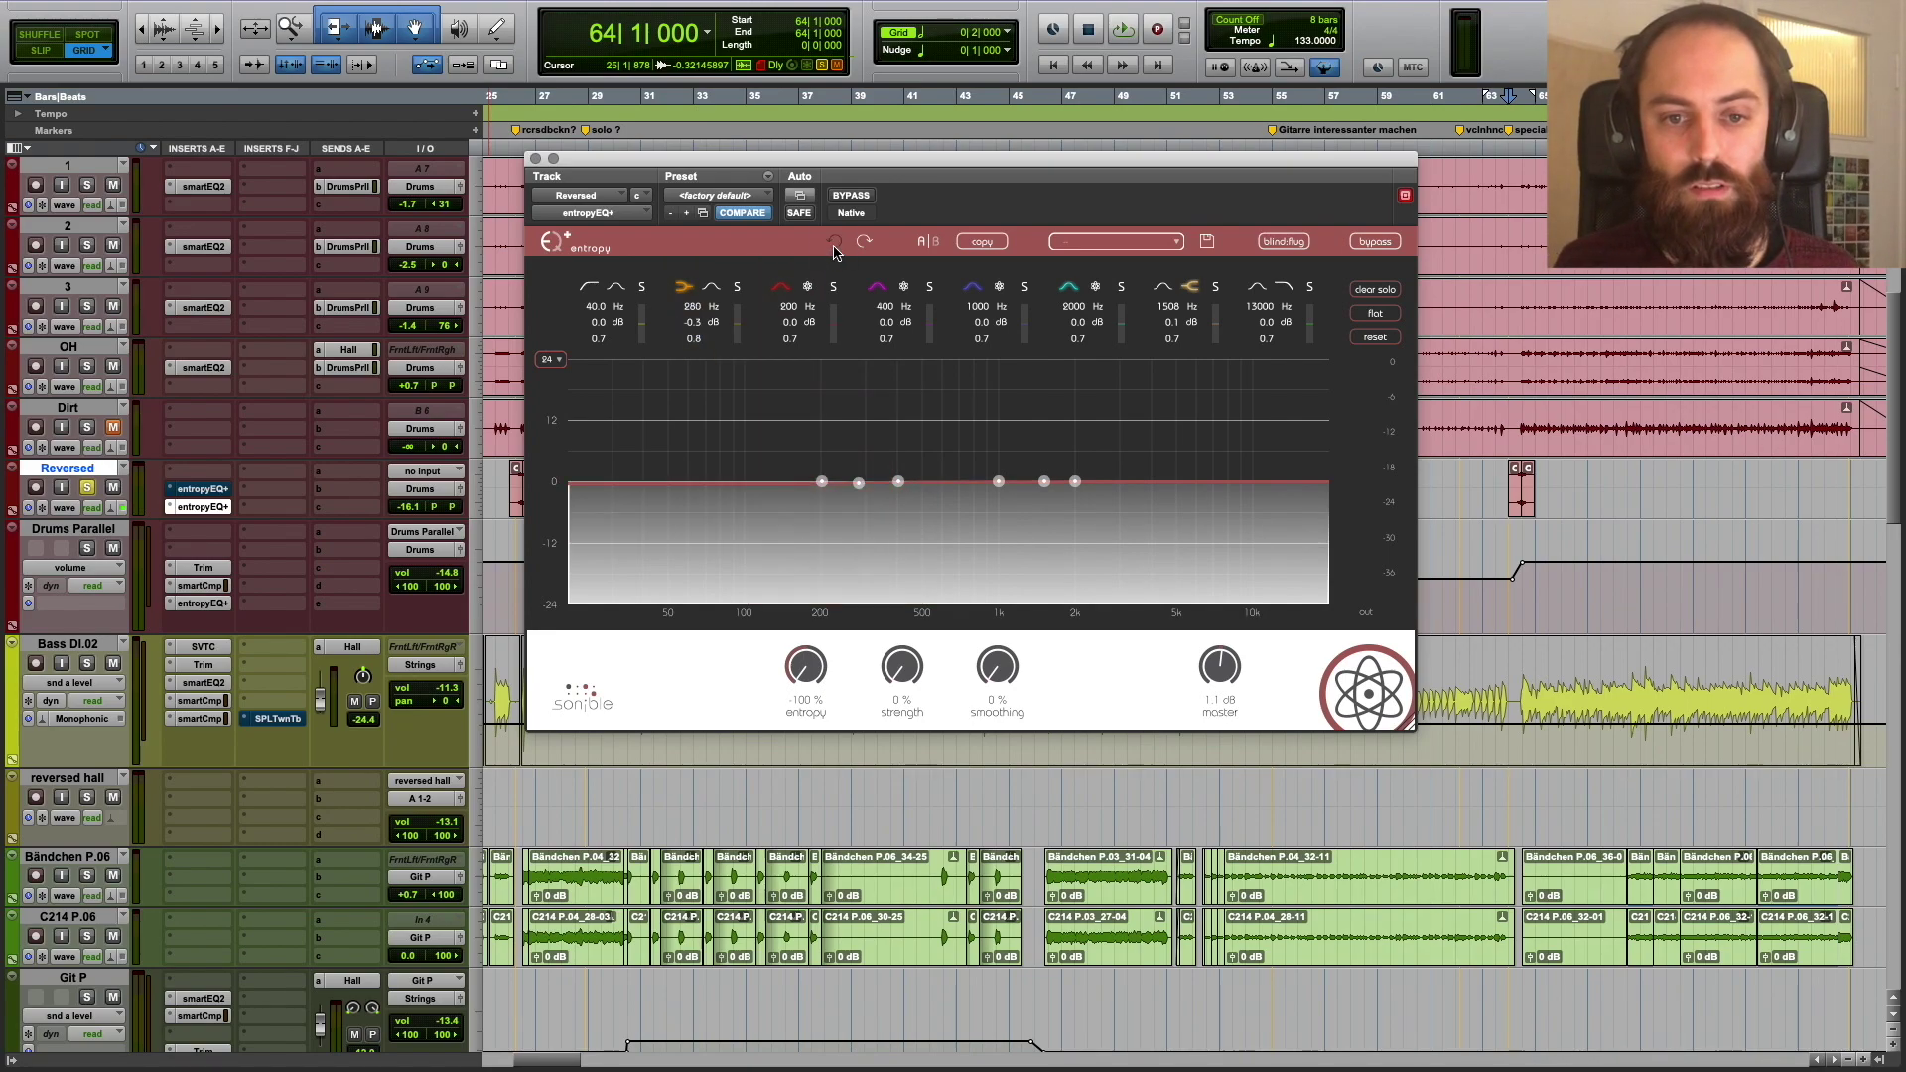
click(834, 243)
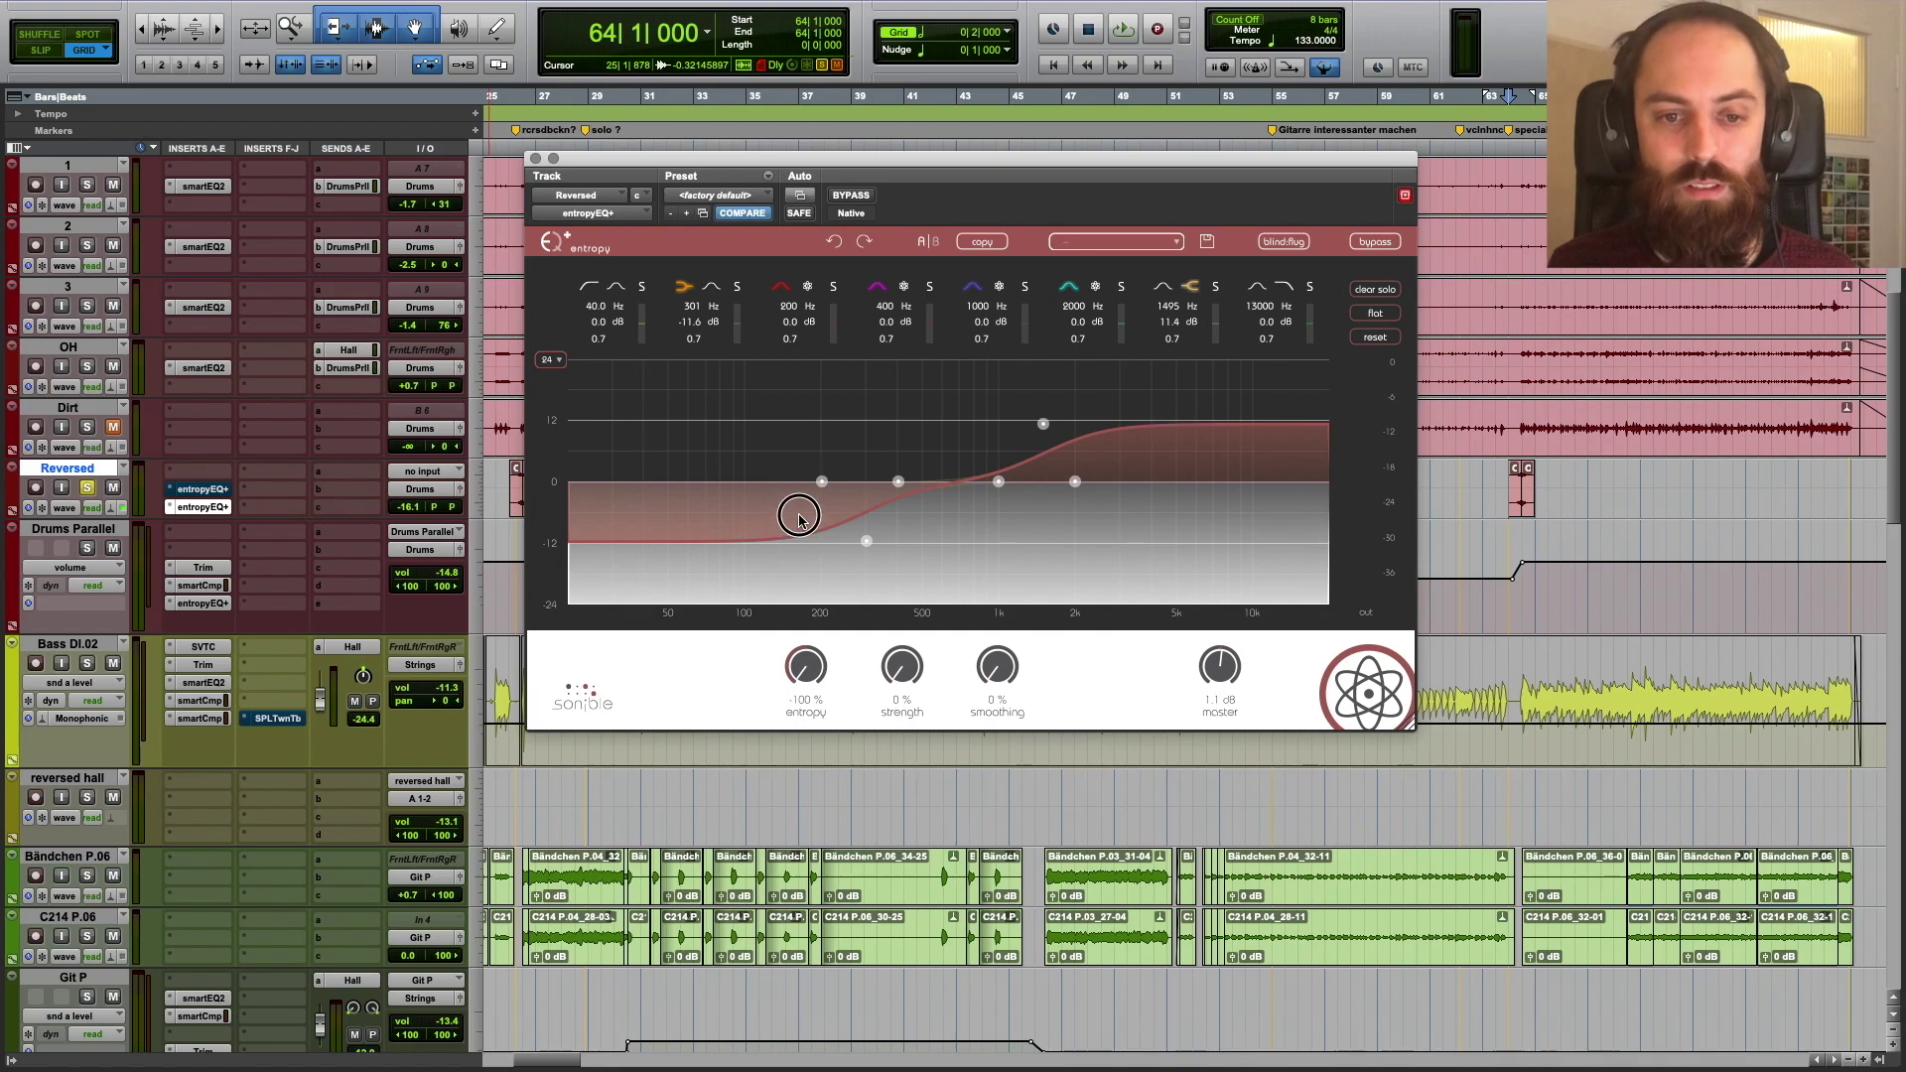
- Flatten the low shelf to 0.3 dB at 295 Hz and the high shelf to -0.1 dB at 1621 Hz, with entropy at 2%
drag(866, 542, 865, 482)
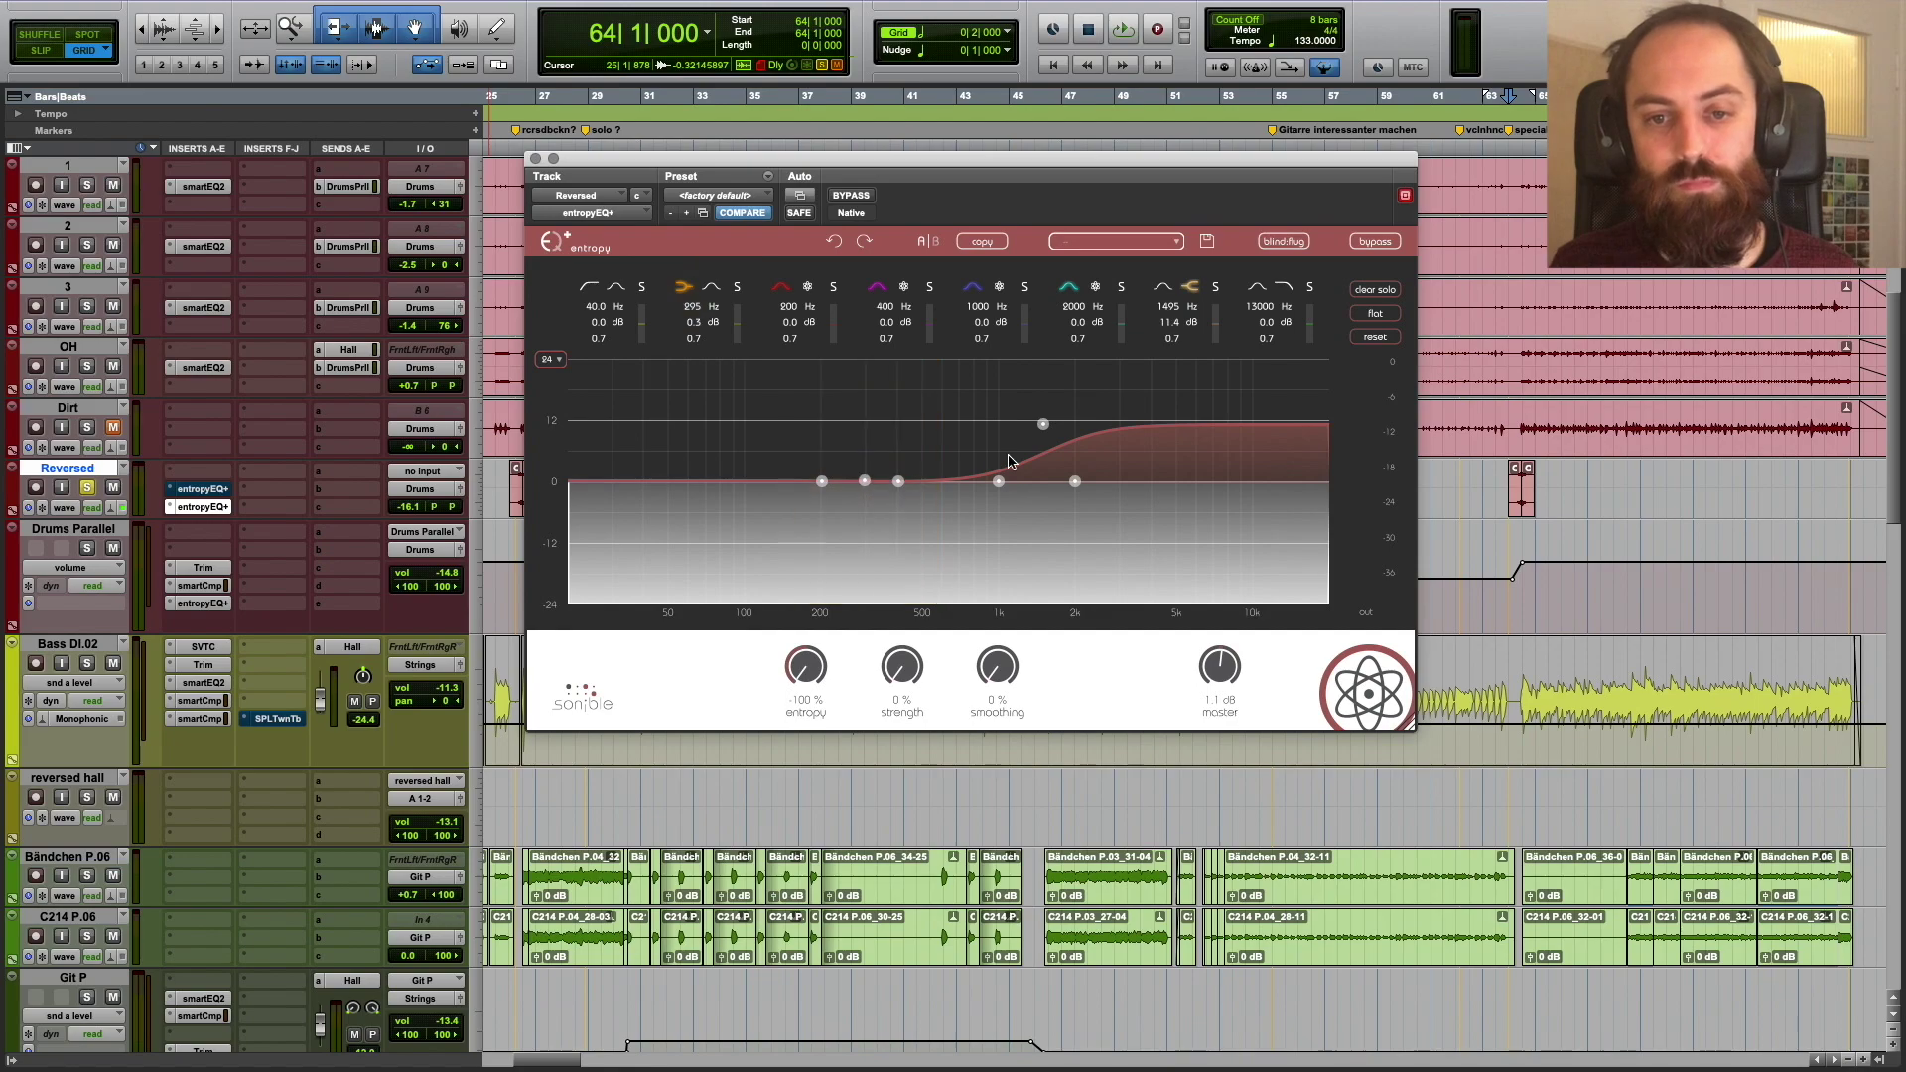
drag(1036, 430, 1052, 484)
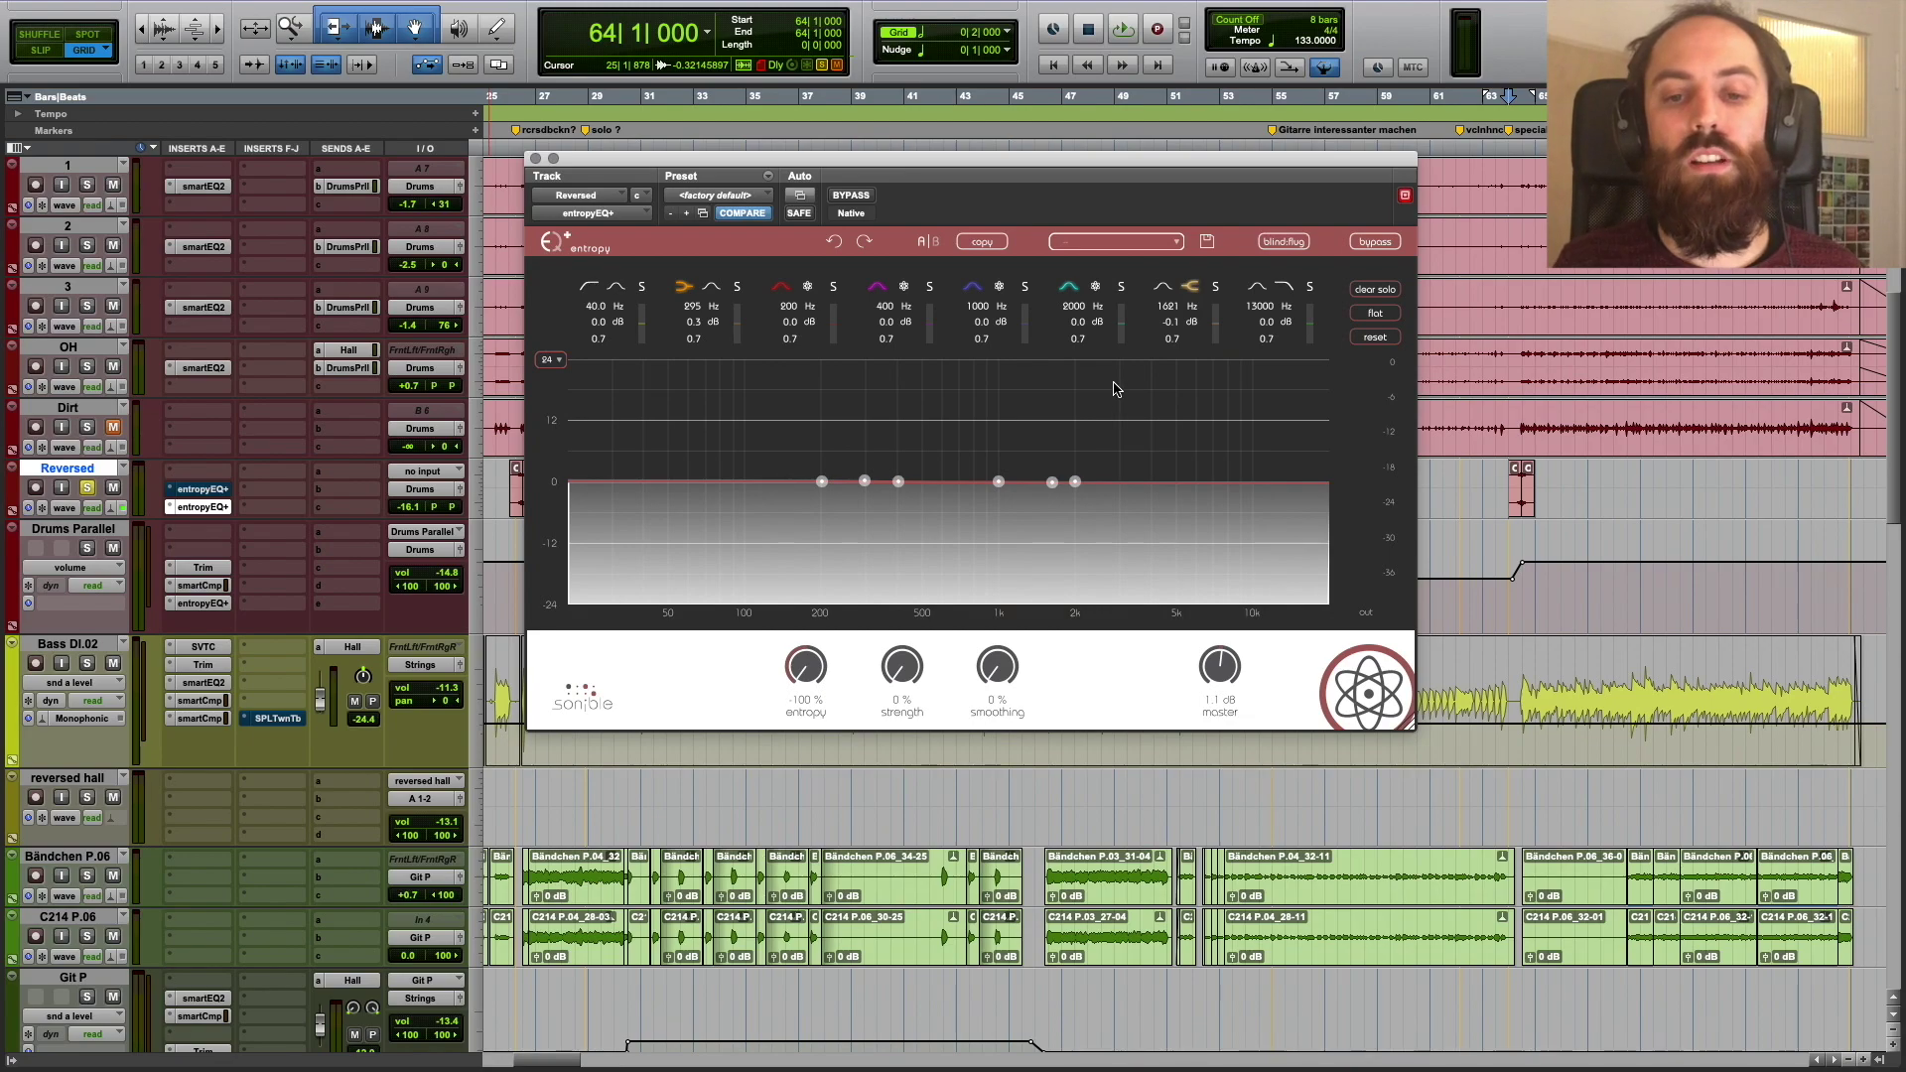
mouse_move(809, 681)
mouse_down()
mouse_move(805, 536)
mouse_move(803, 558)
mouse_up()
- Play the reversed hit from bar 64 twice to hear it with the nearly neutral entropy setting
click(1510, 489)
key(space)
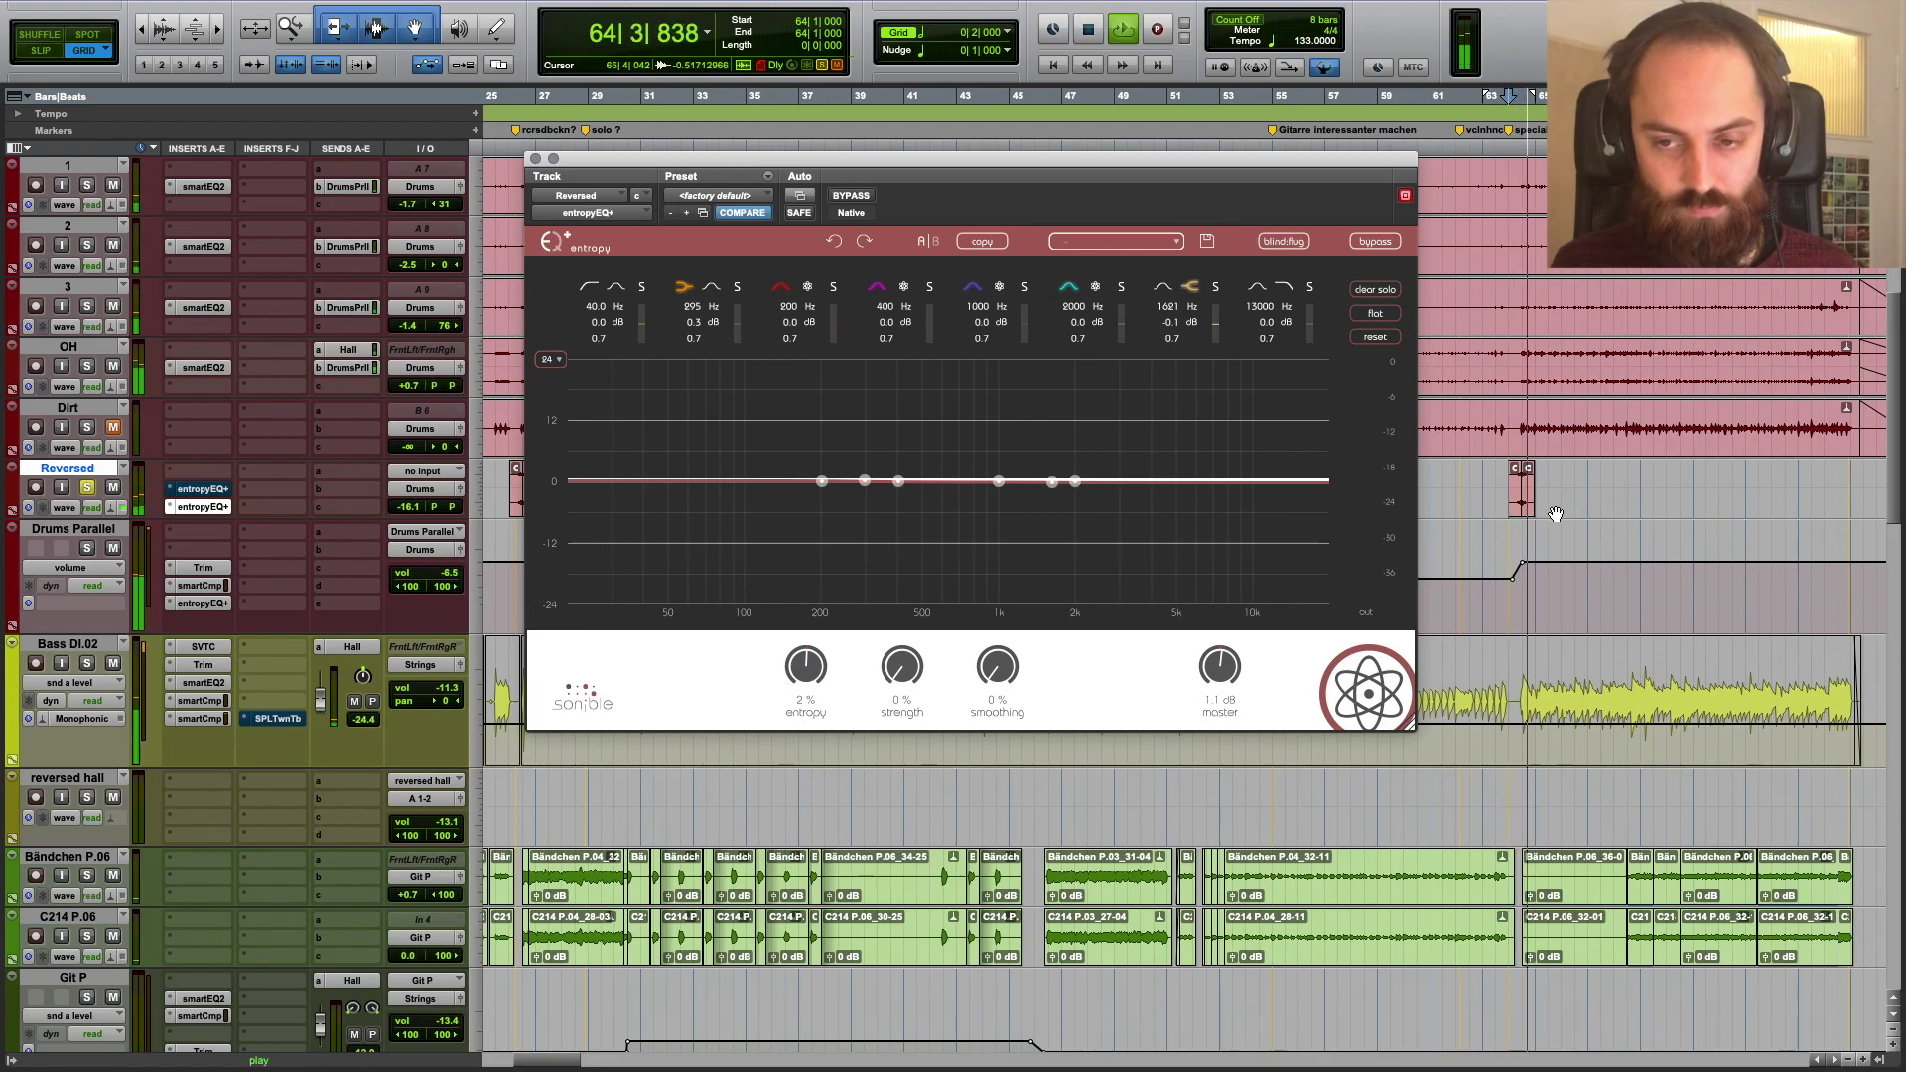
key(space)
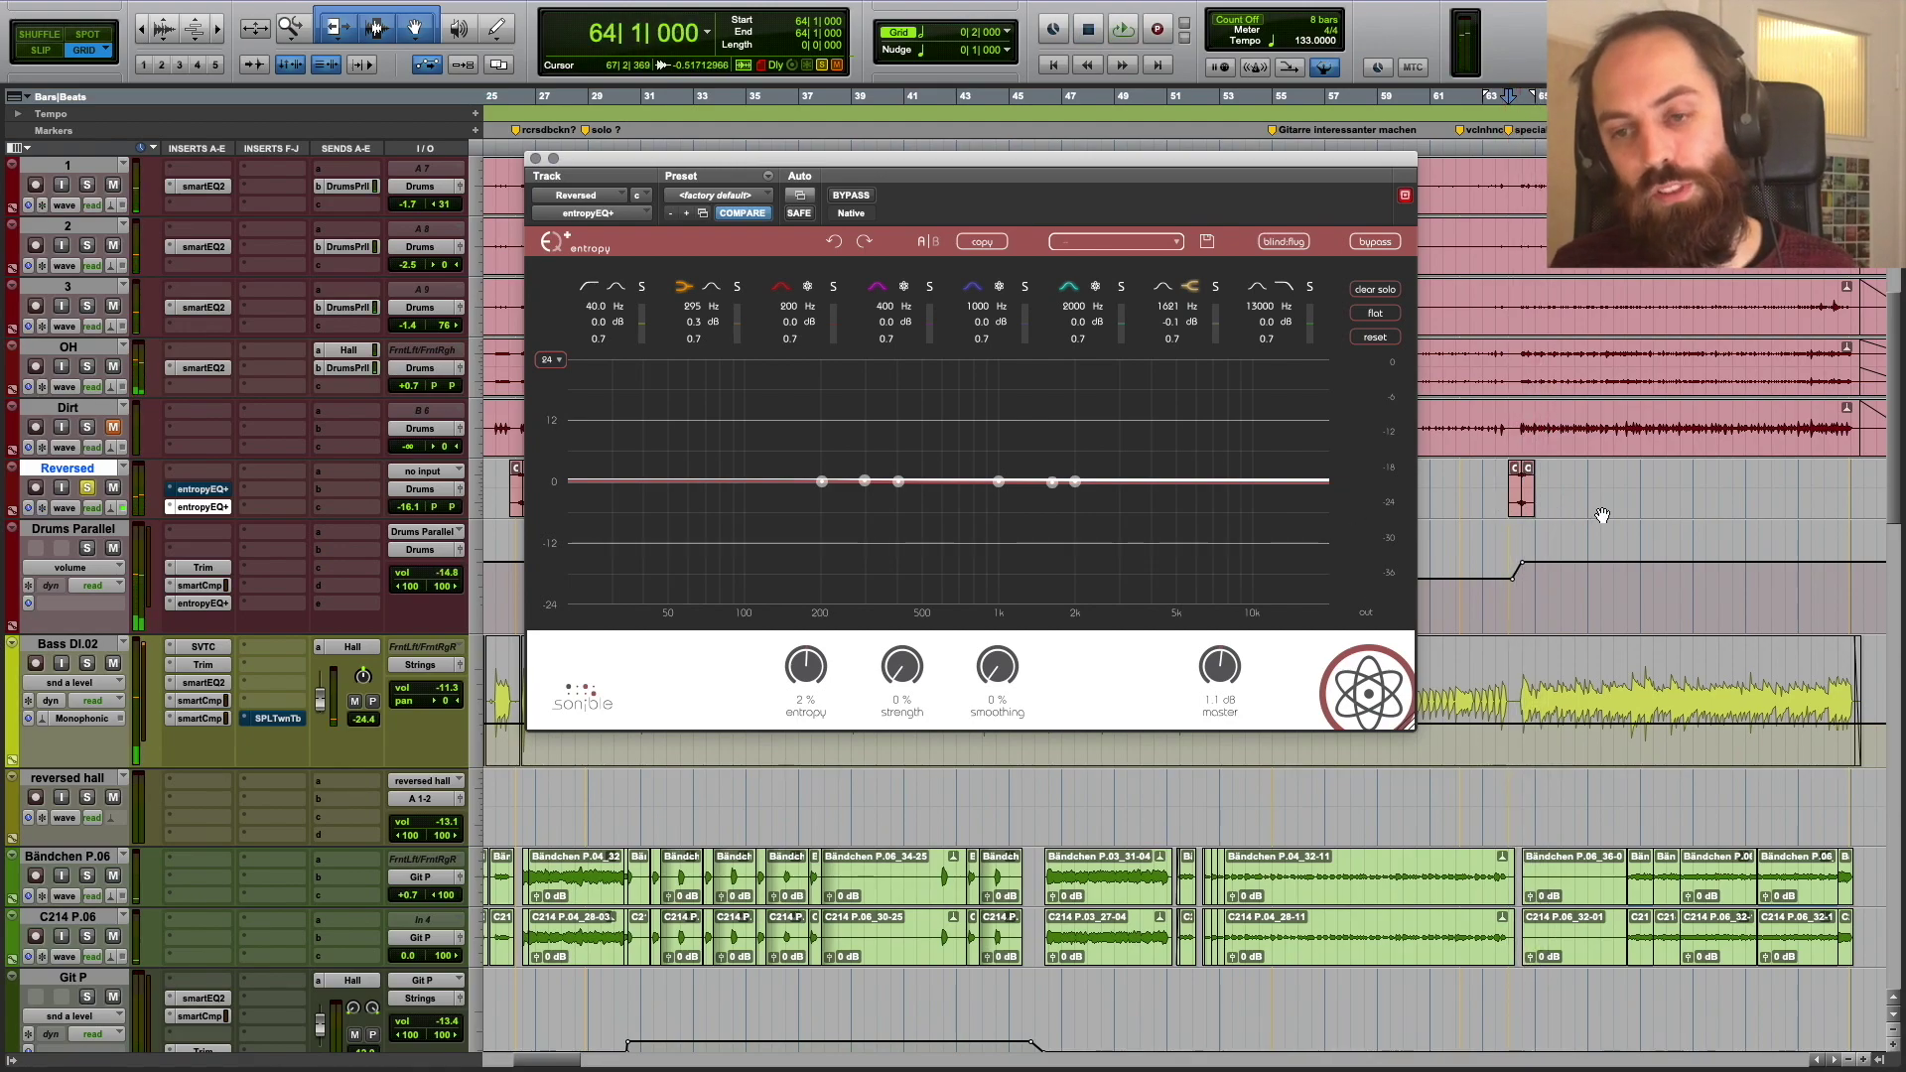
key(space)
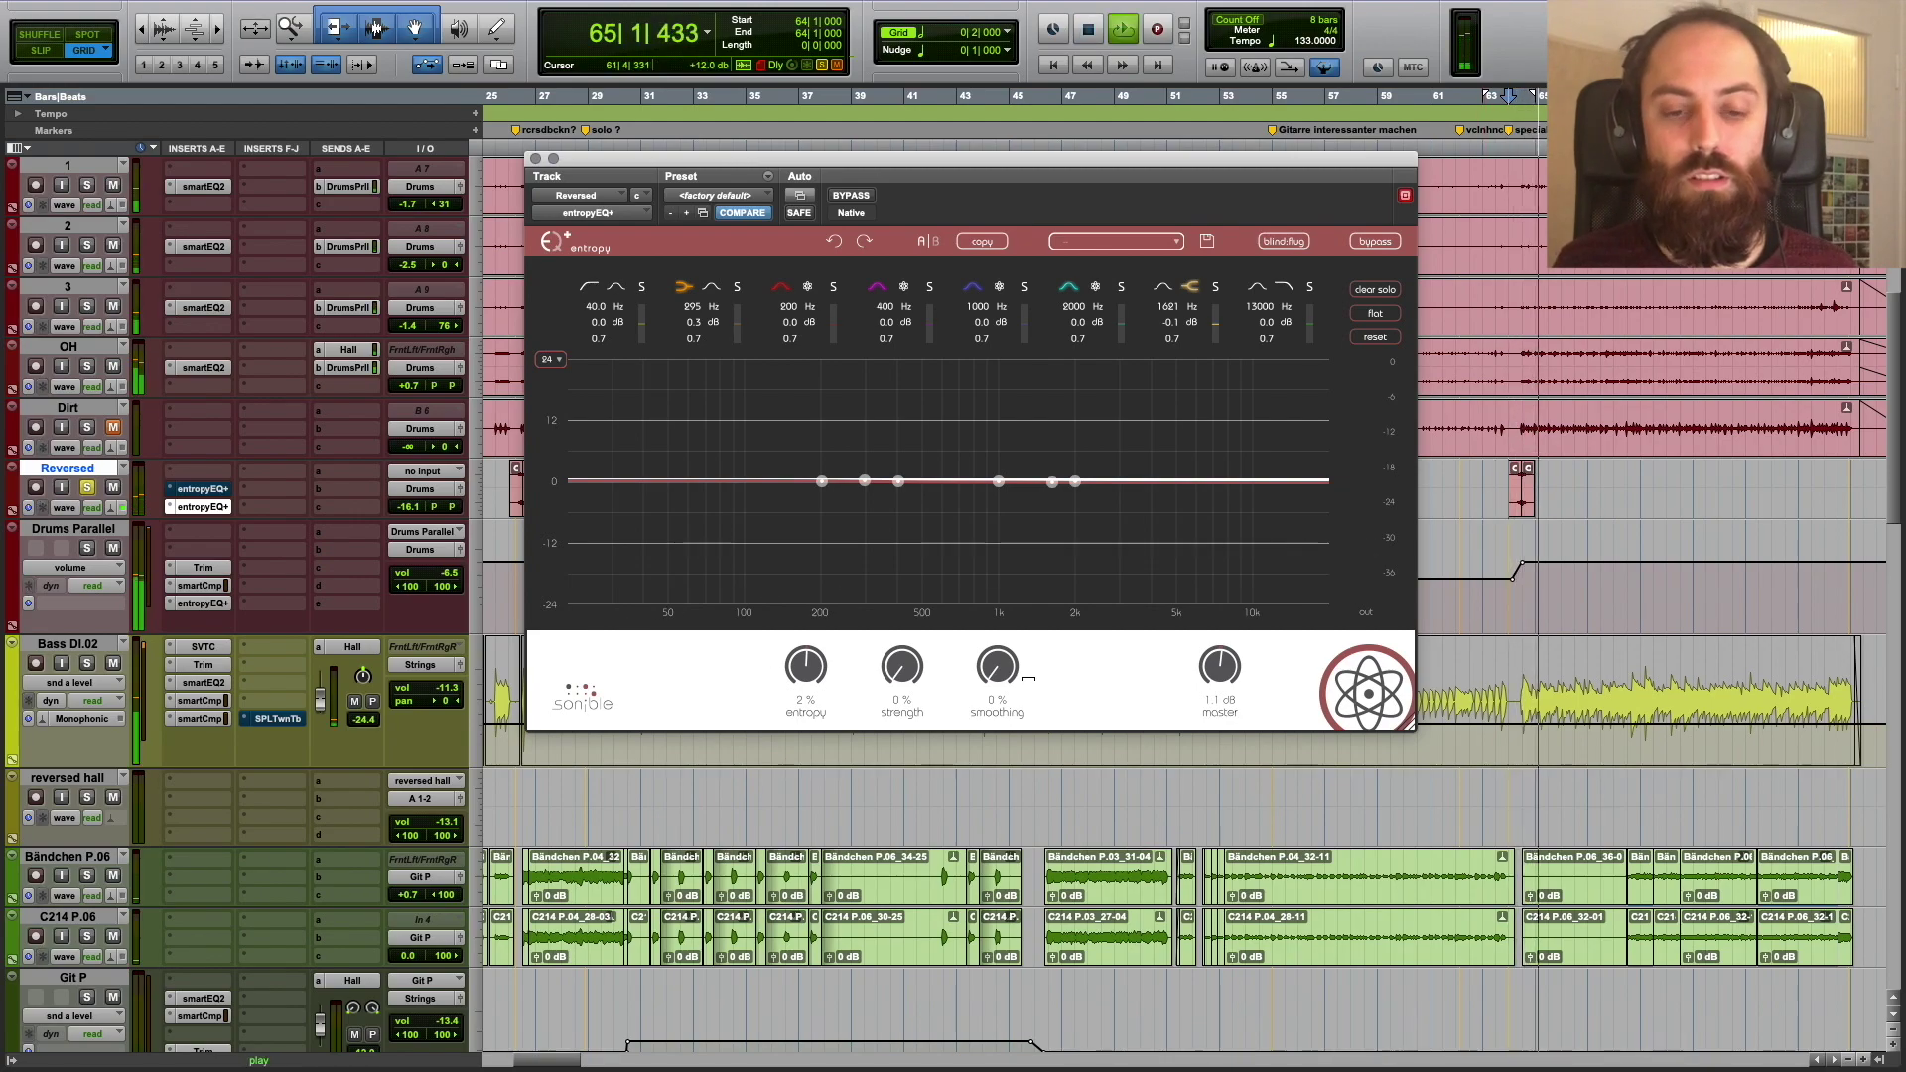
key(space)
- Set the Reversed track's entropy to 100% and listen to the reversed hit from bar 64
drag(808, 678, 804, 497)
key(space)
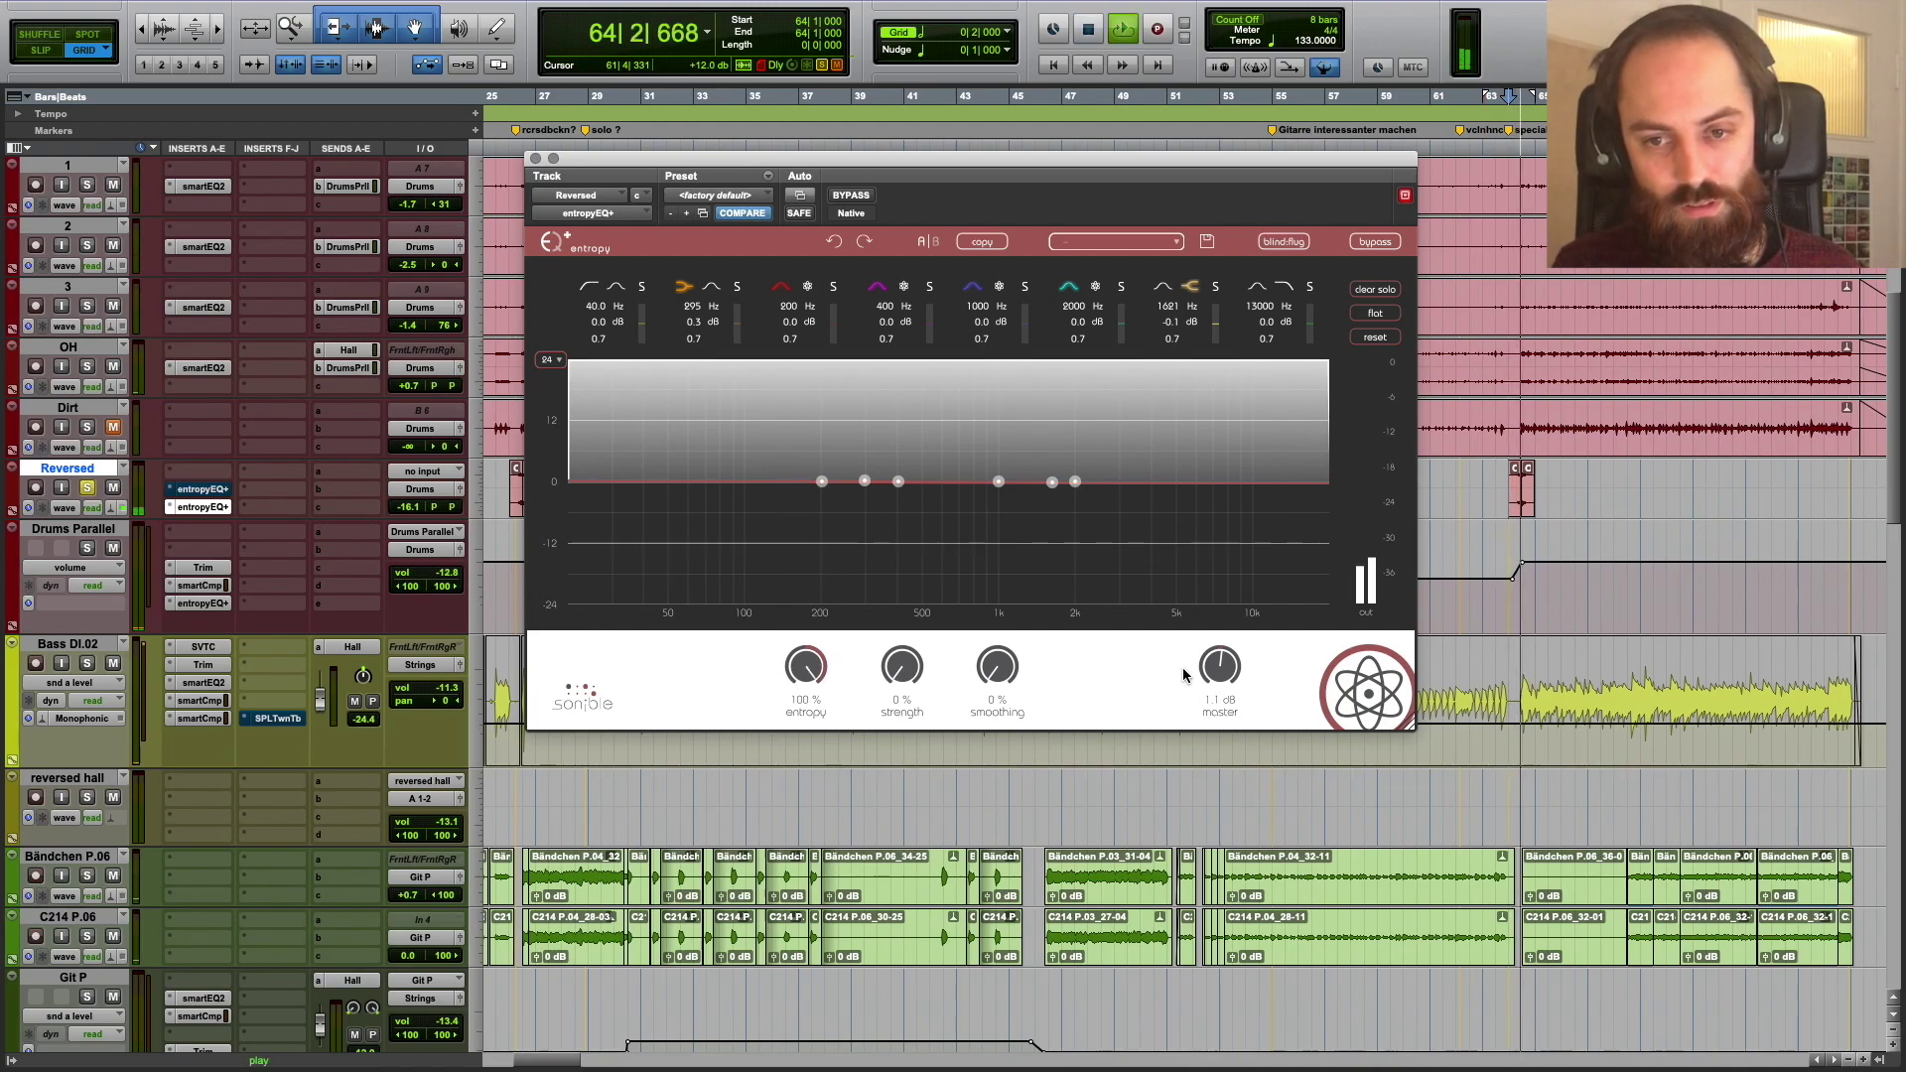
key(space)
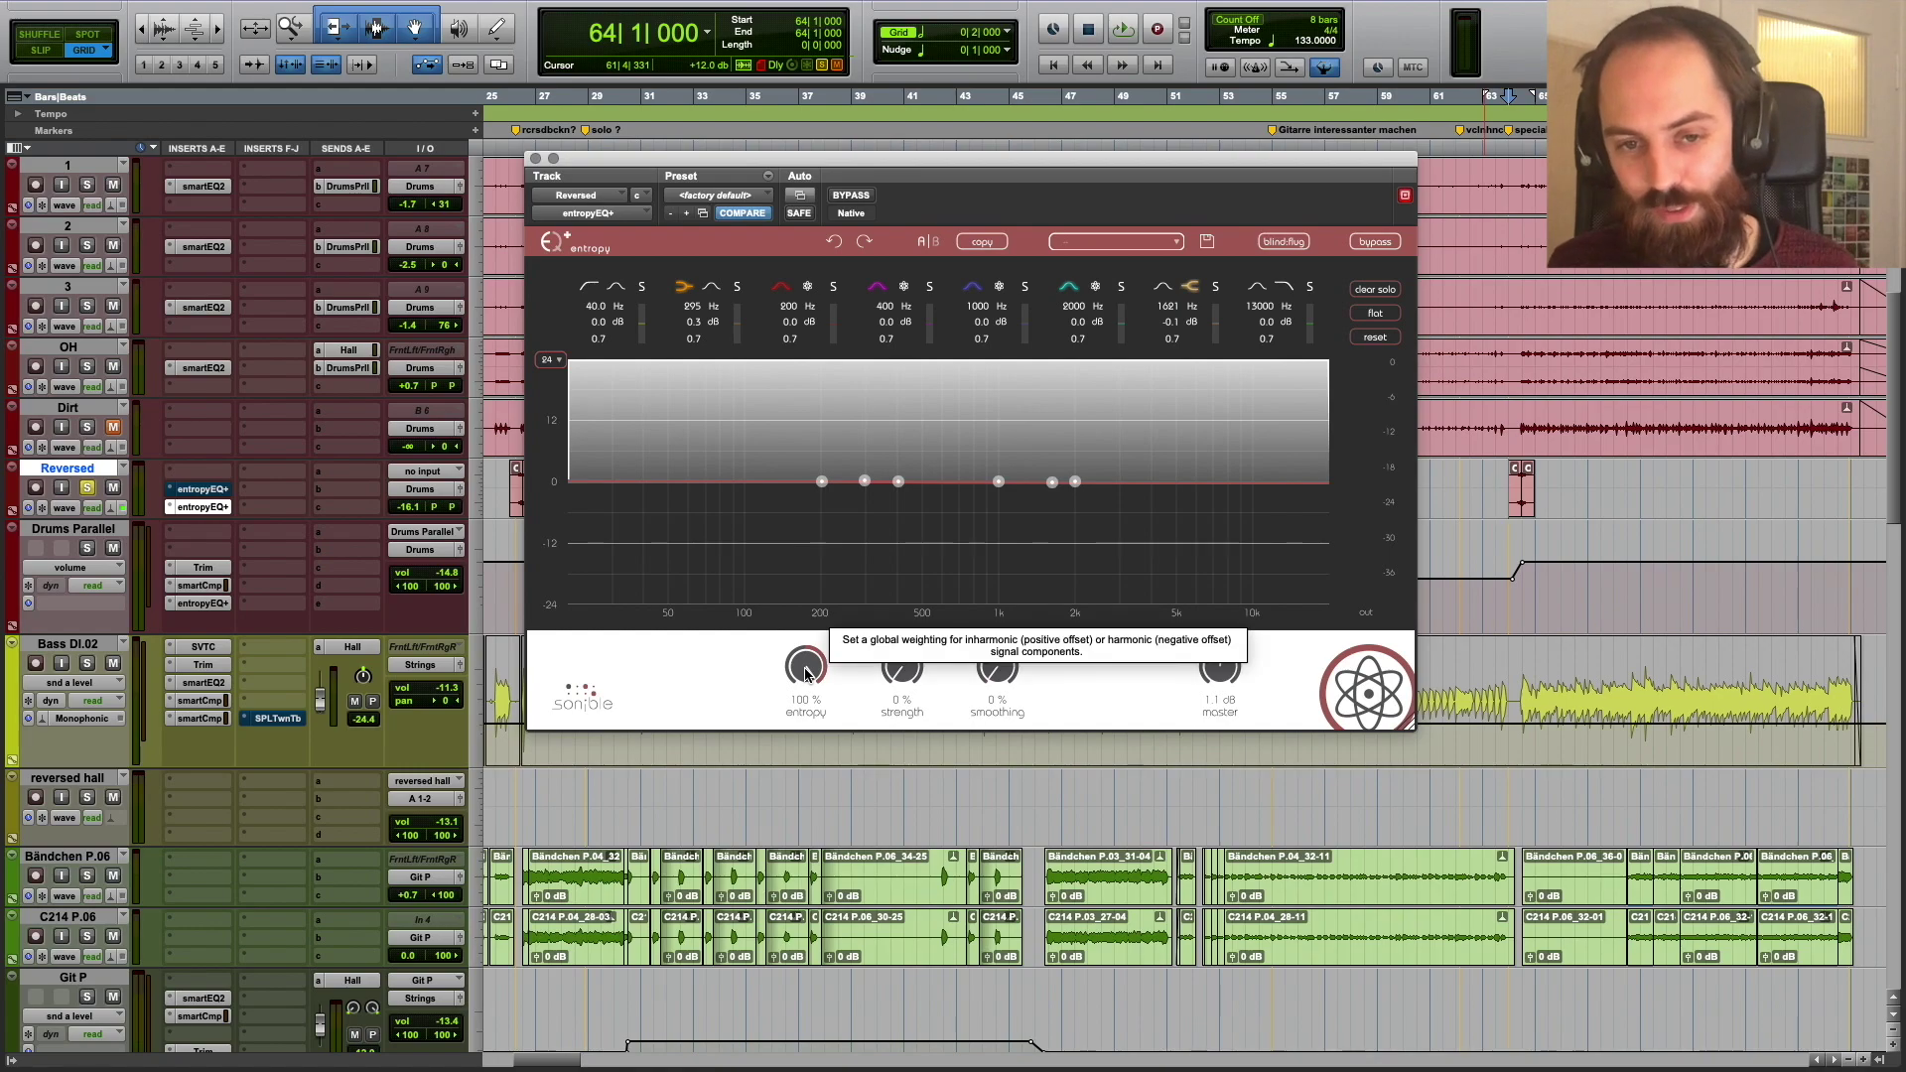
key(space)
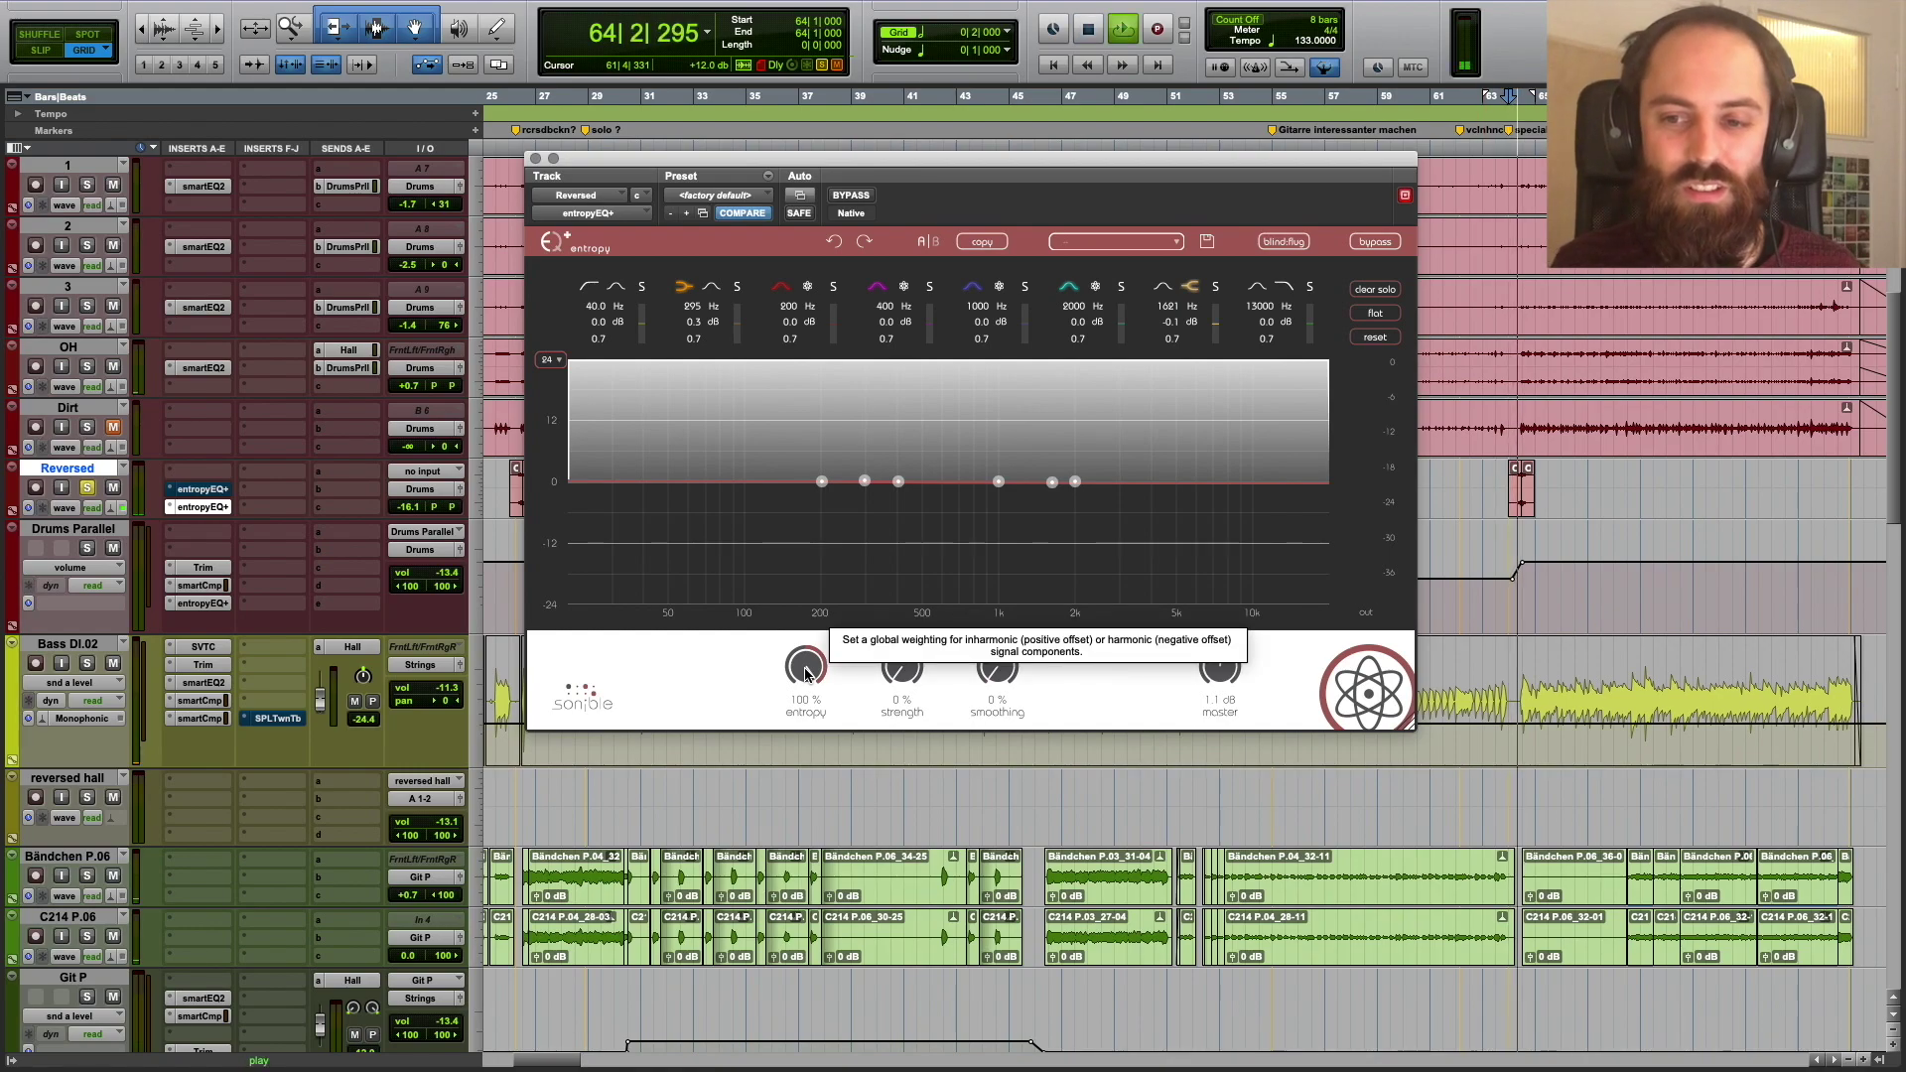
key(space)
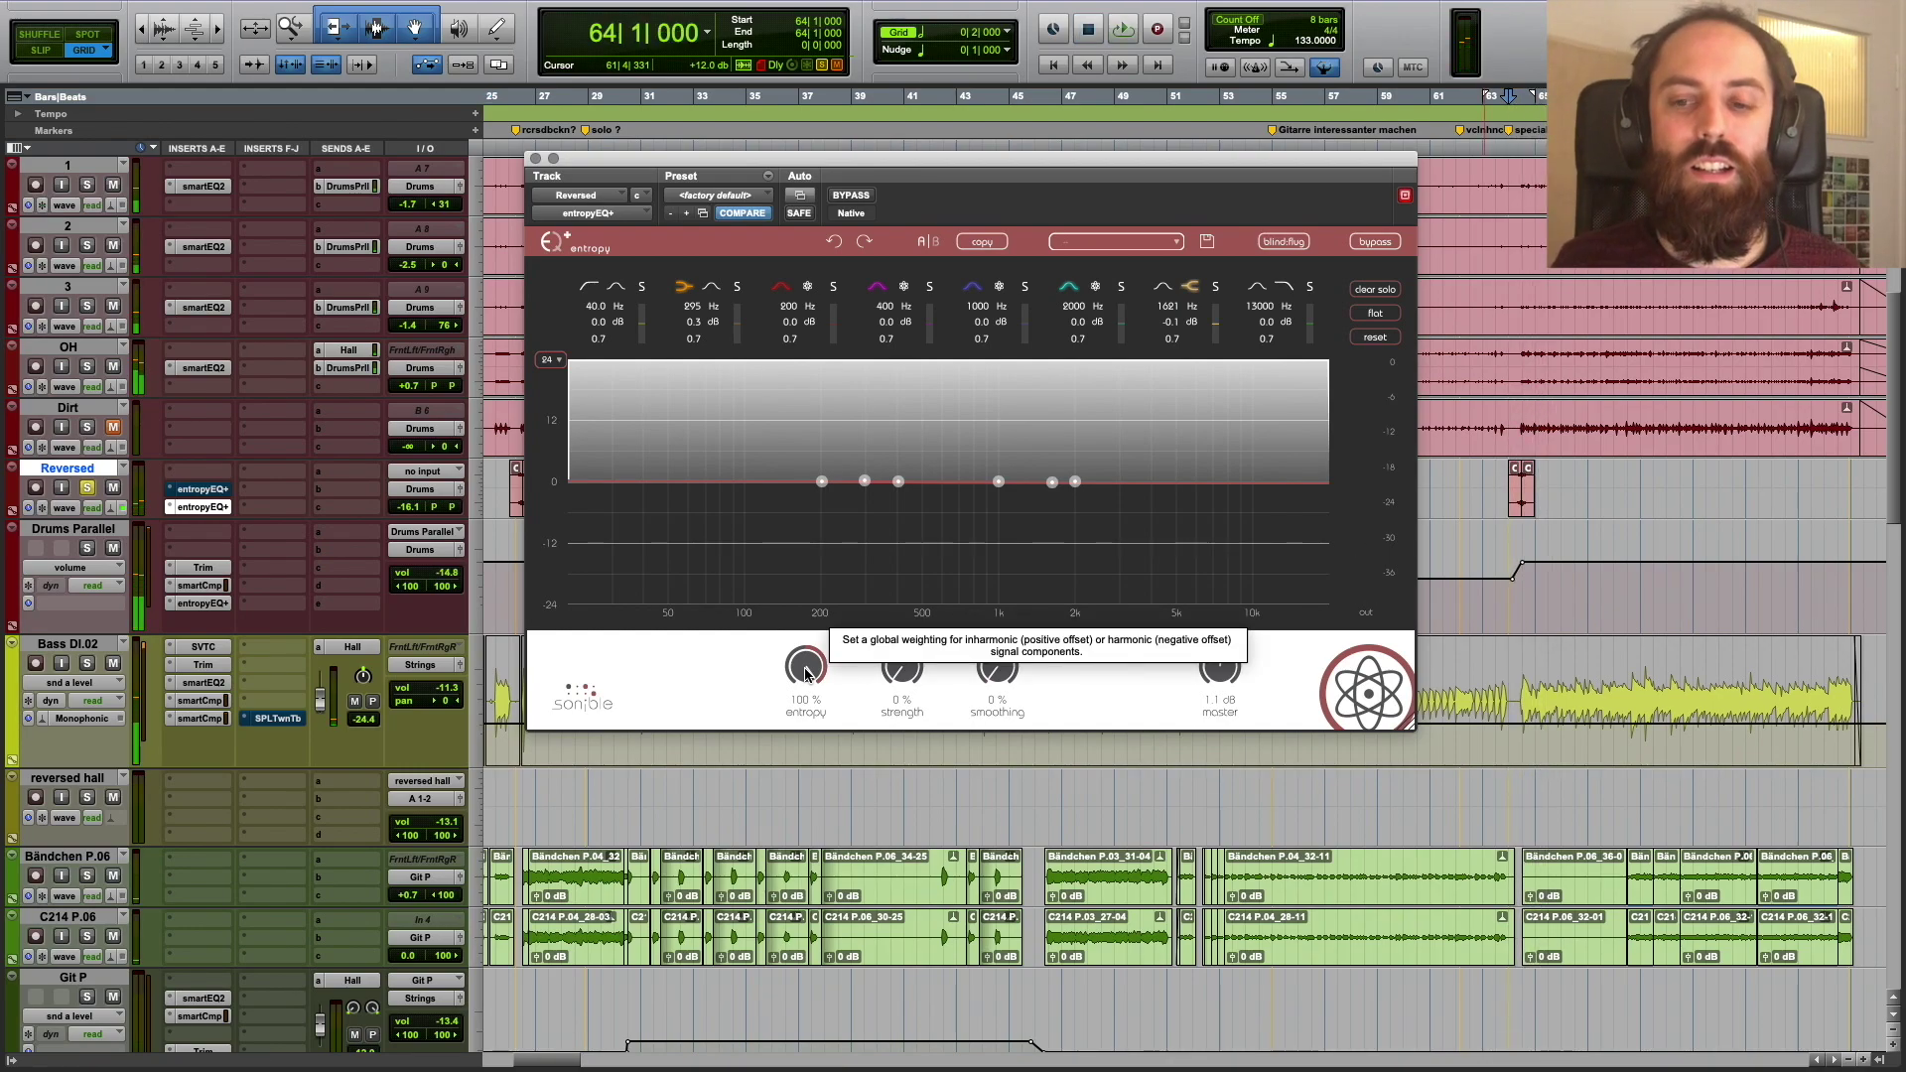
- Set the Reversed track's entropy to -100% and audition the reversed hit from bar 64
drag(811, 667, 821, 927)
key(space)
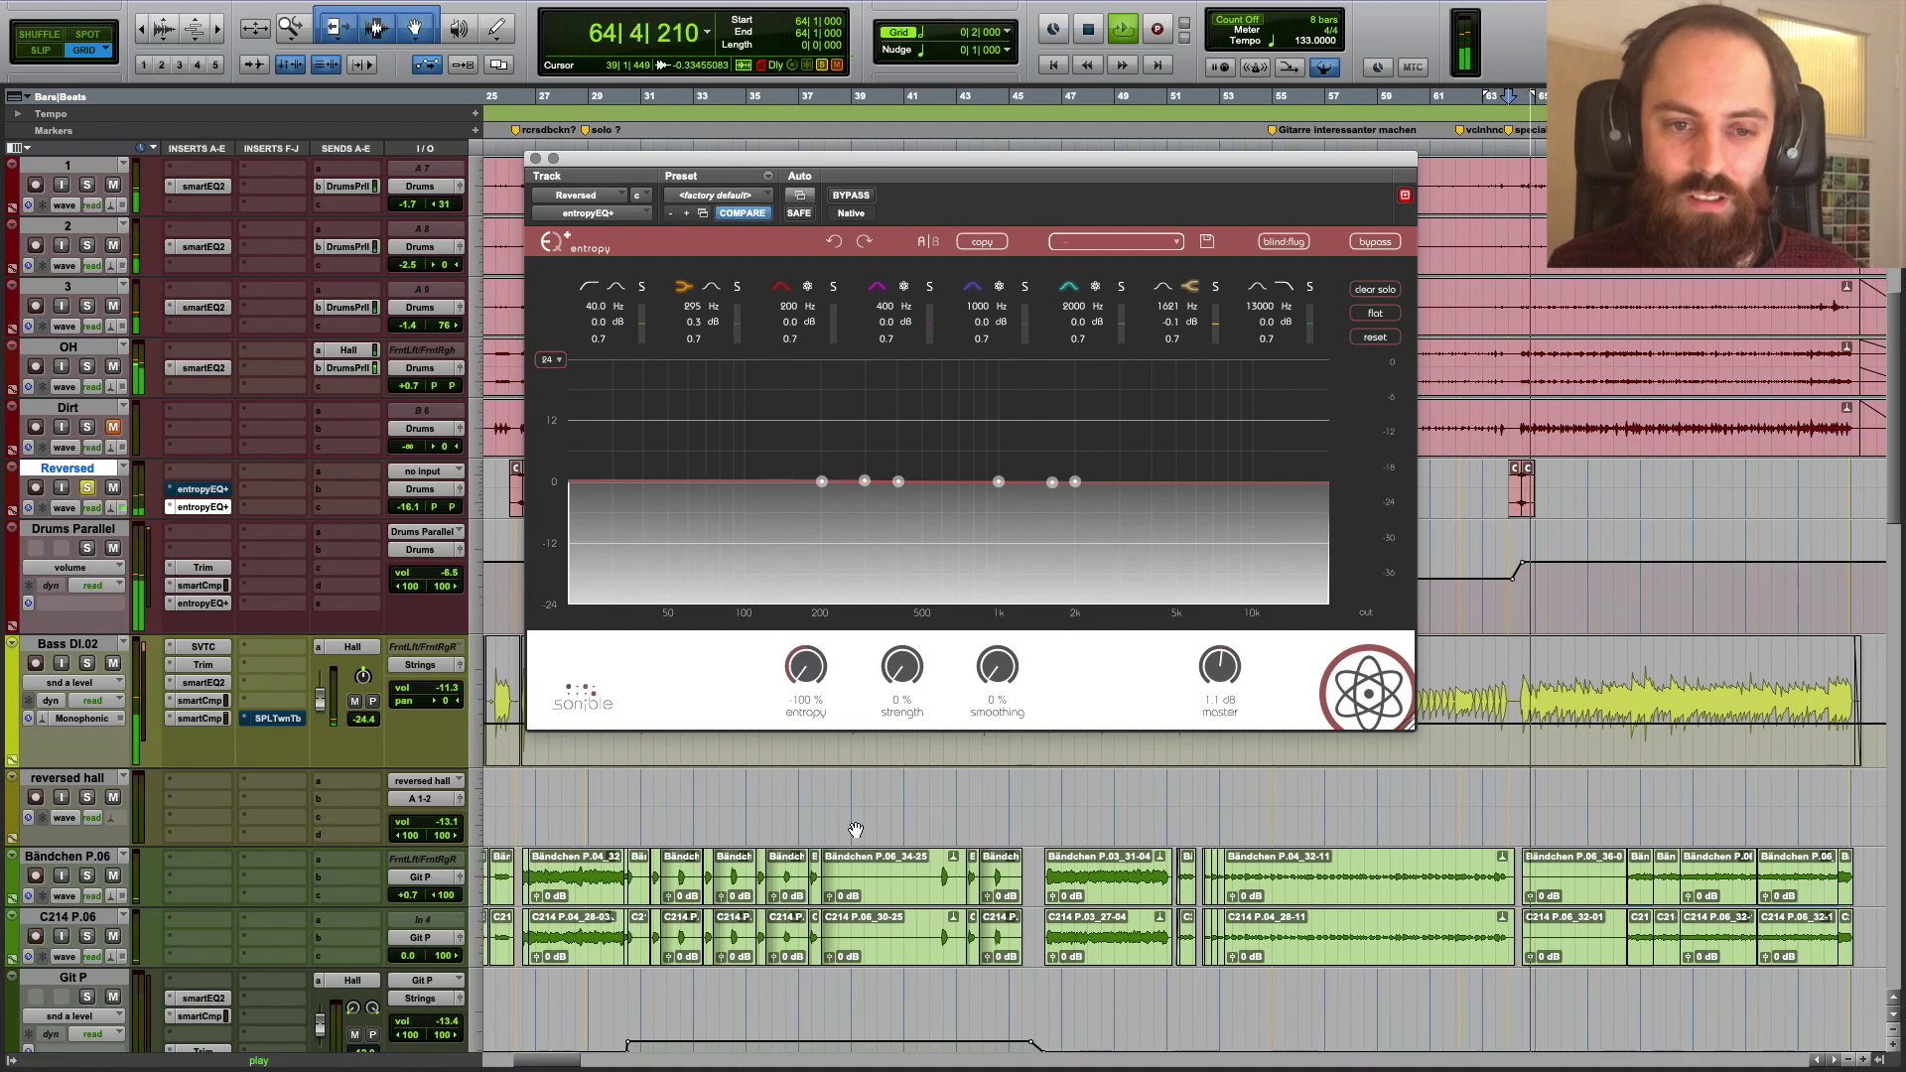
key(space)
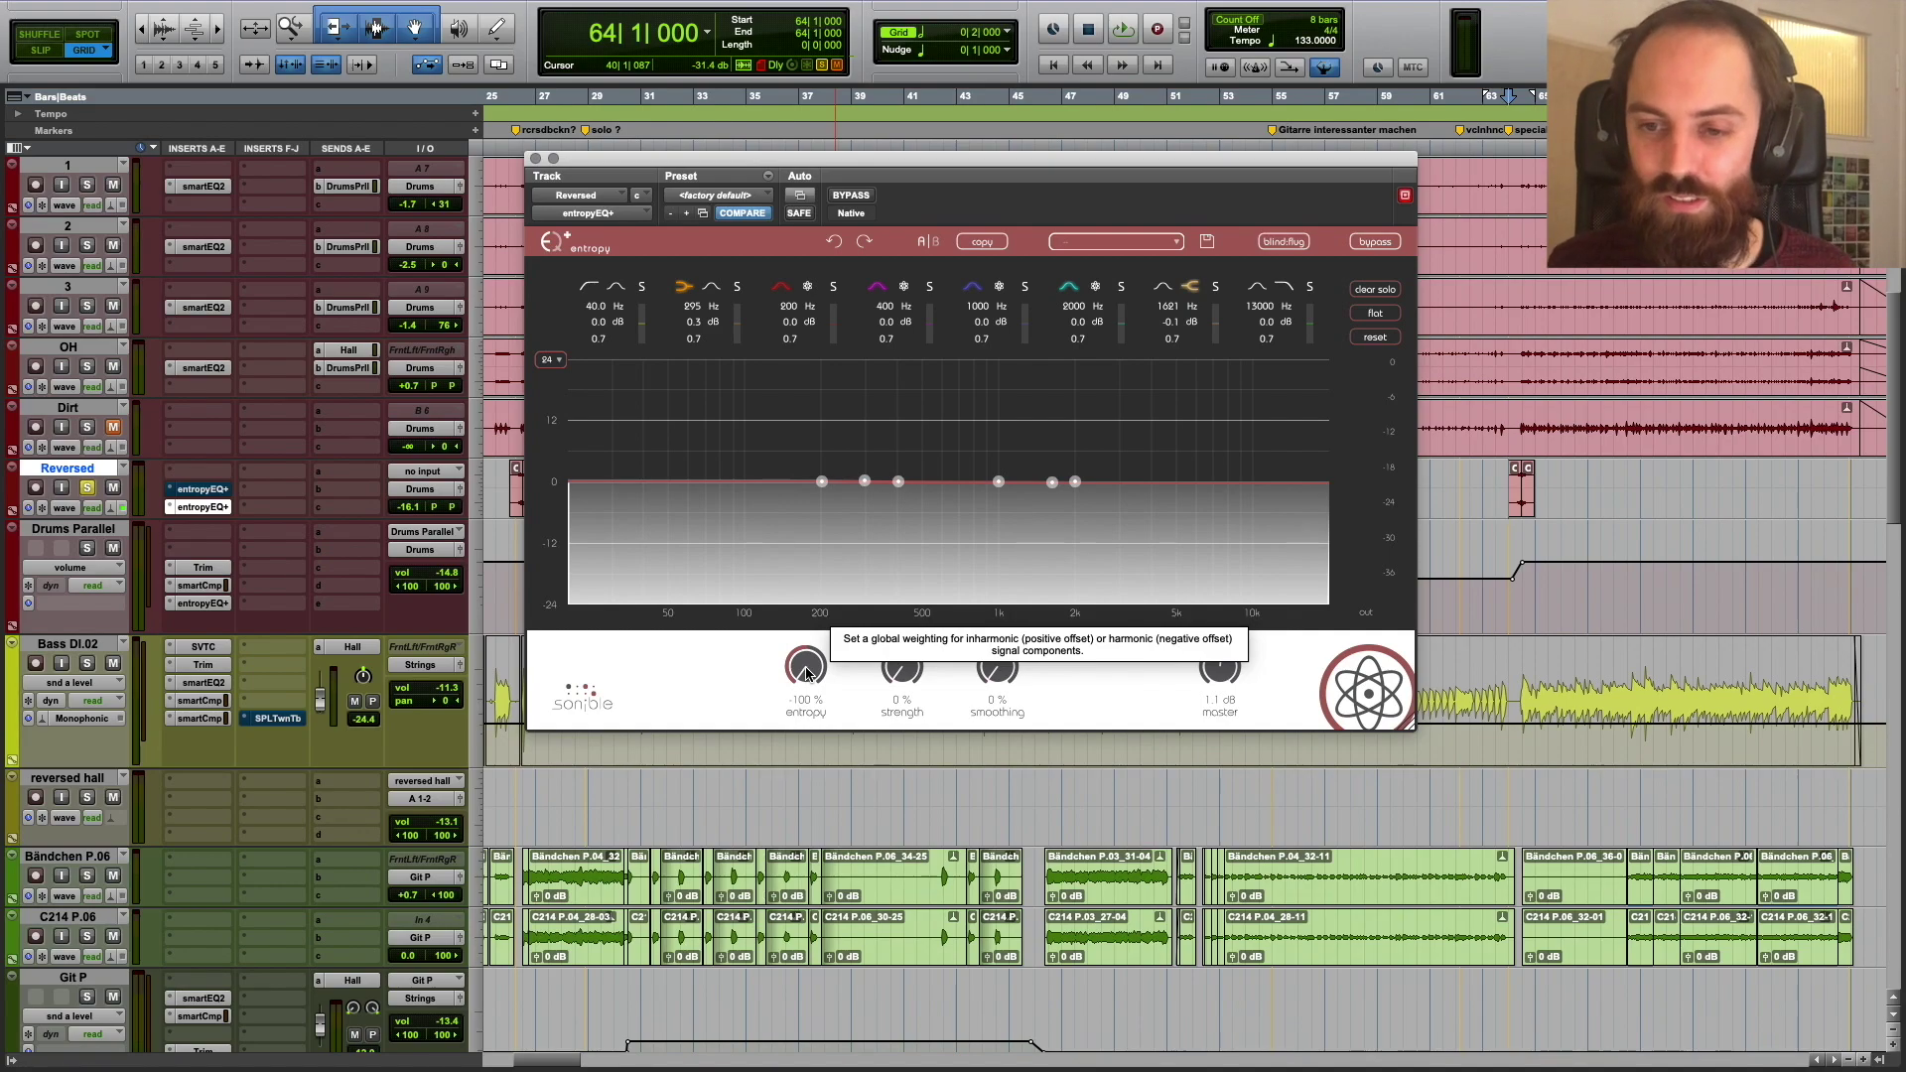
key(space)
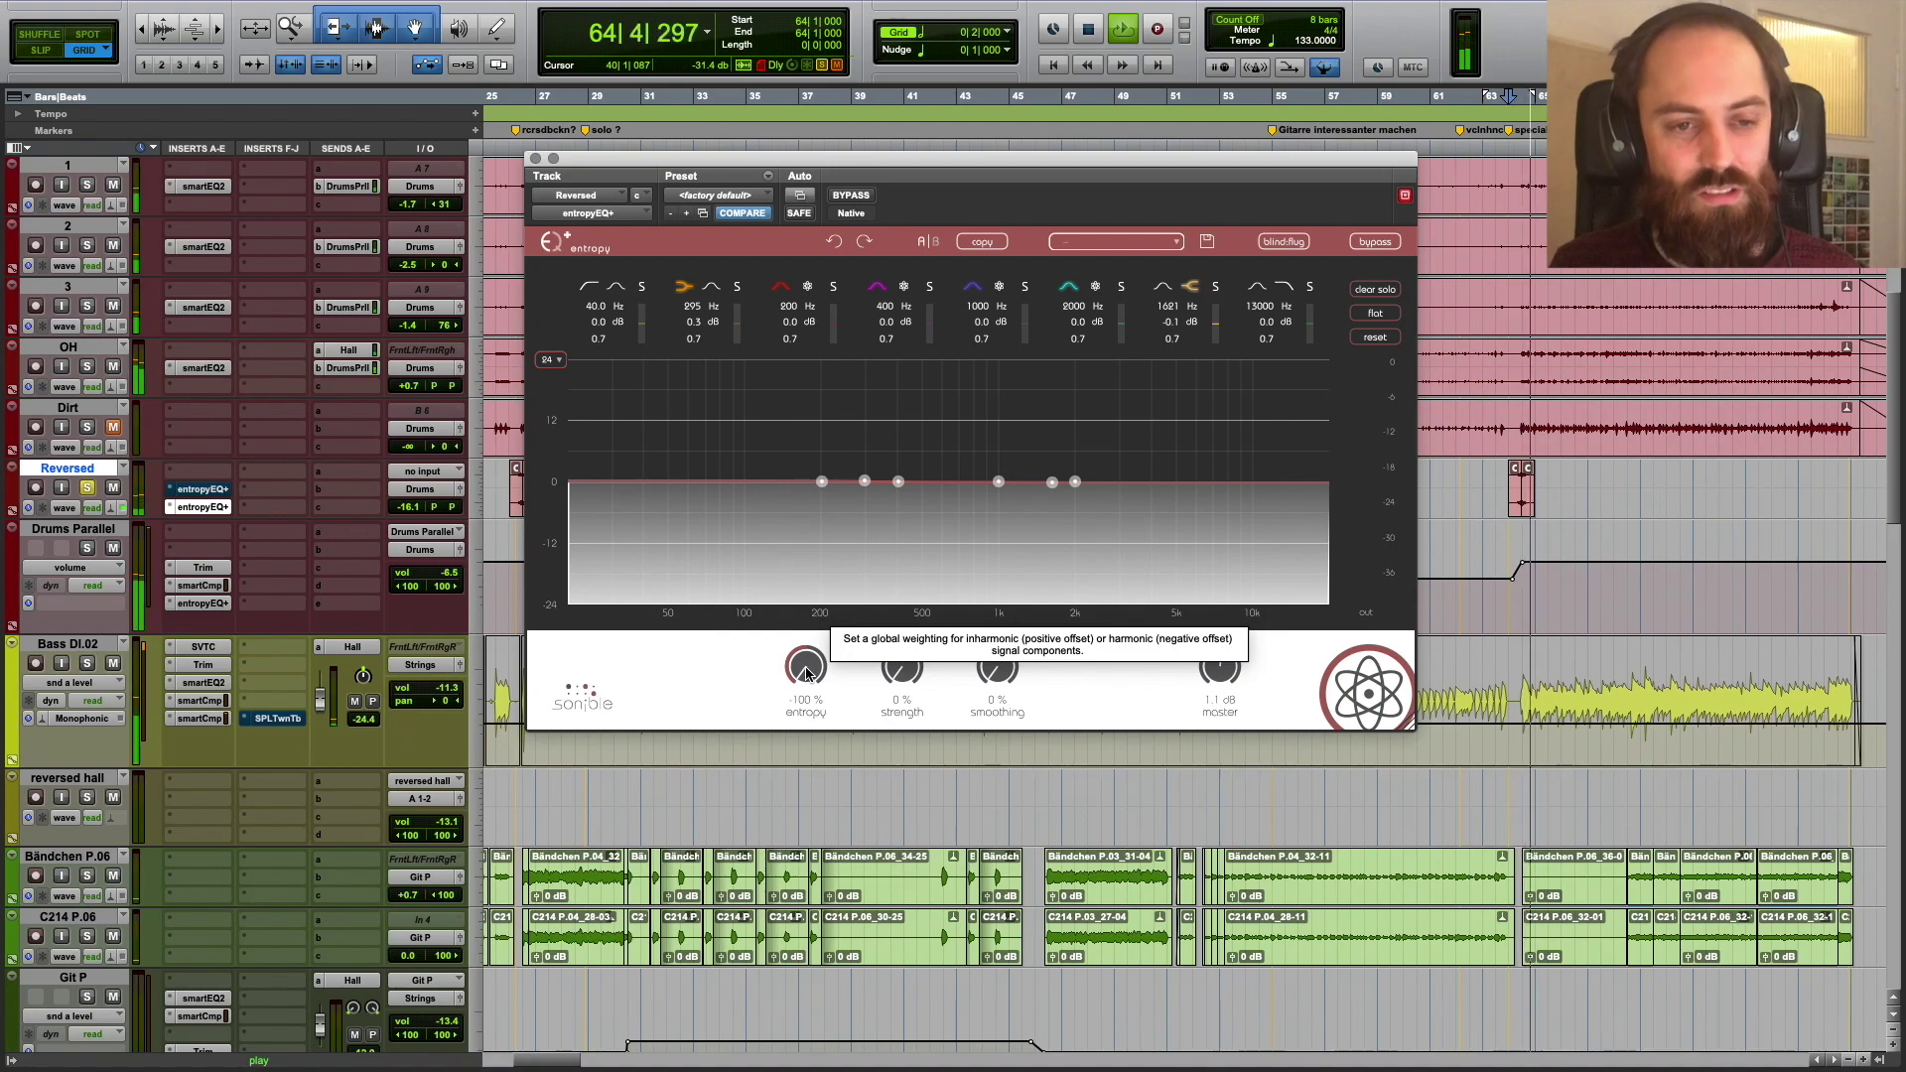
key(space)
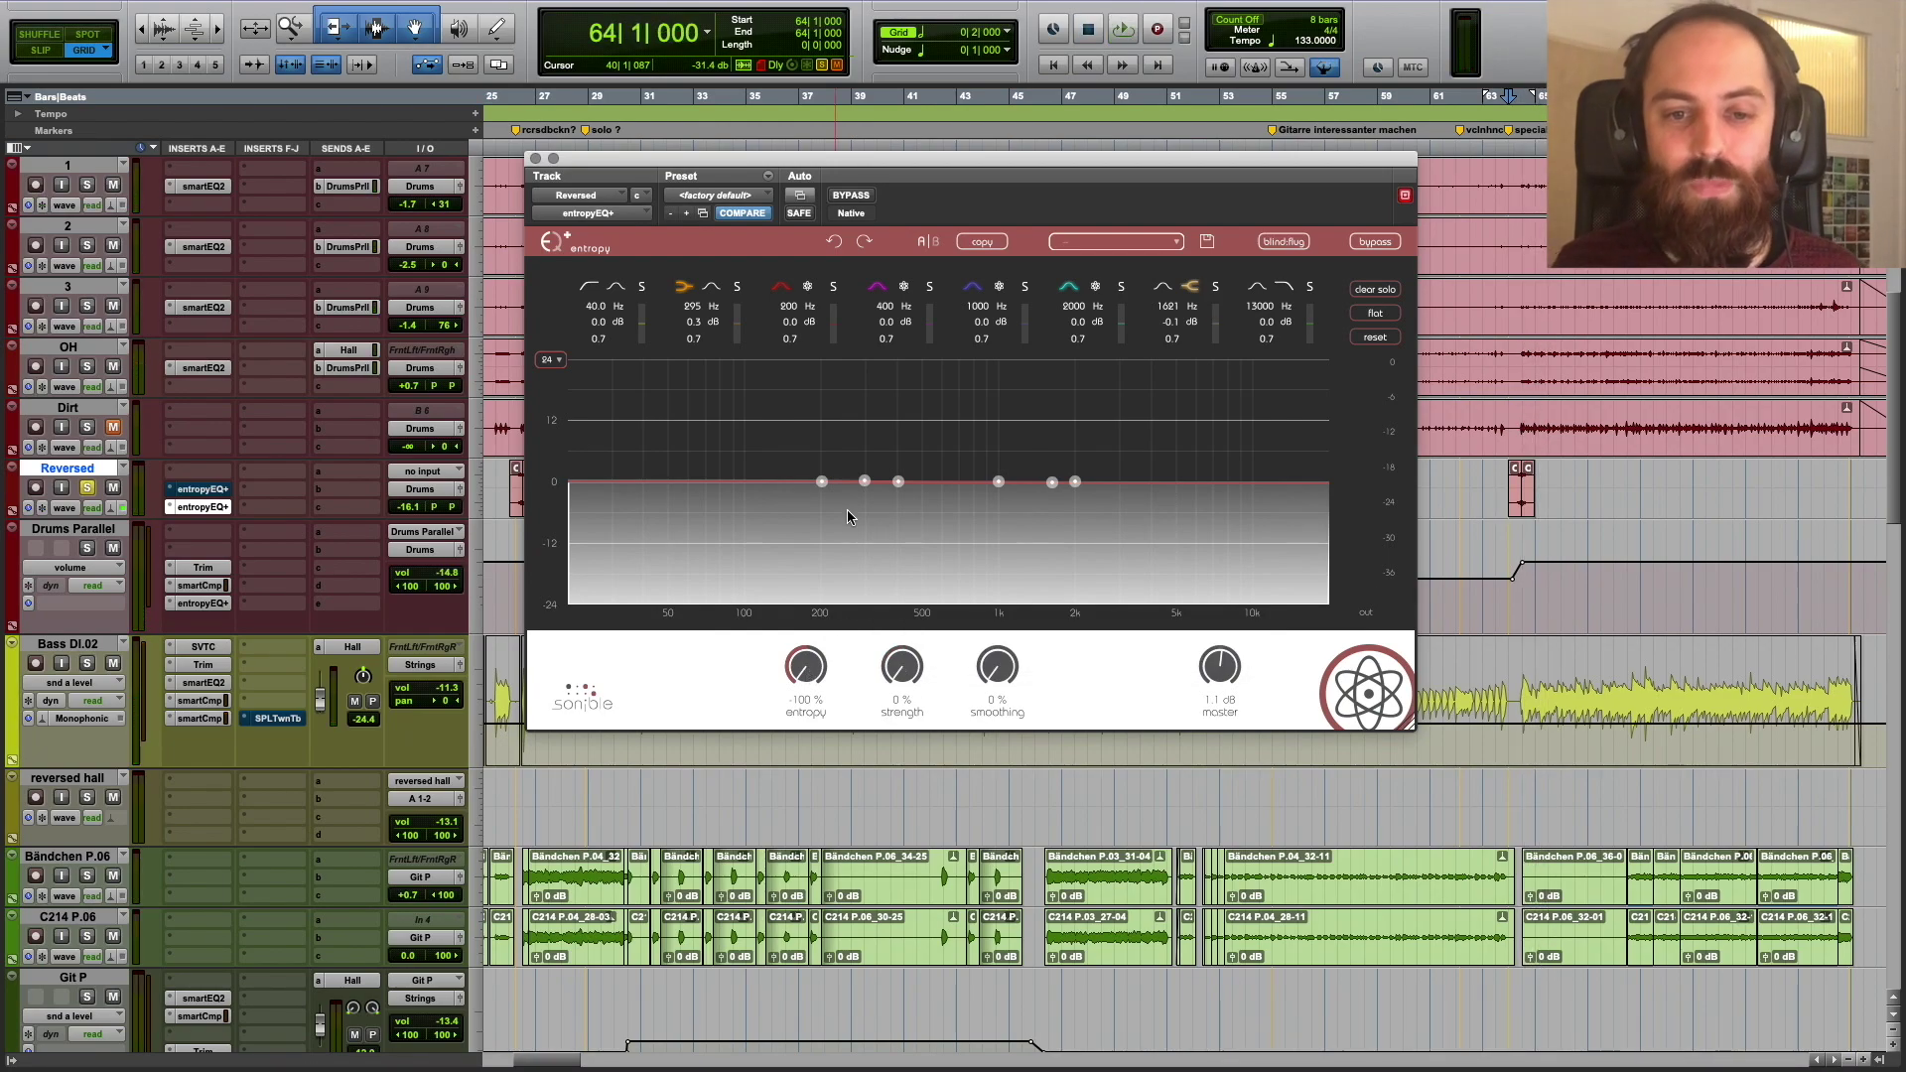
- Switch entropyEQ+ to the other A/B setting with the -11.6 dB and 11.4 dB shelves and audition the reversed hit
click(936, 243)
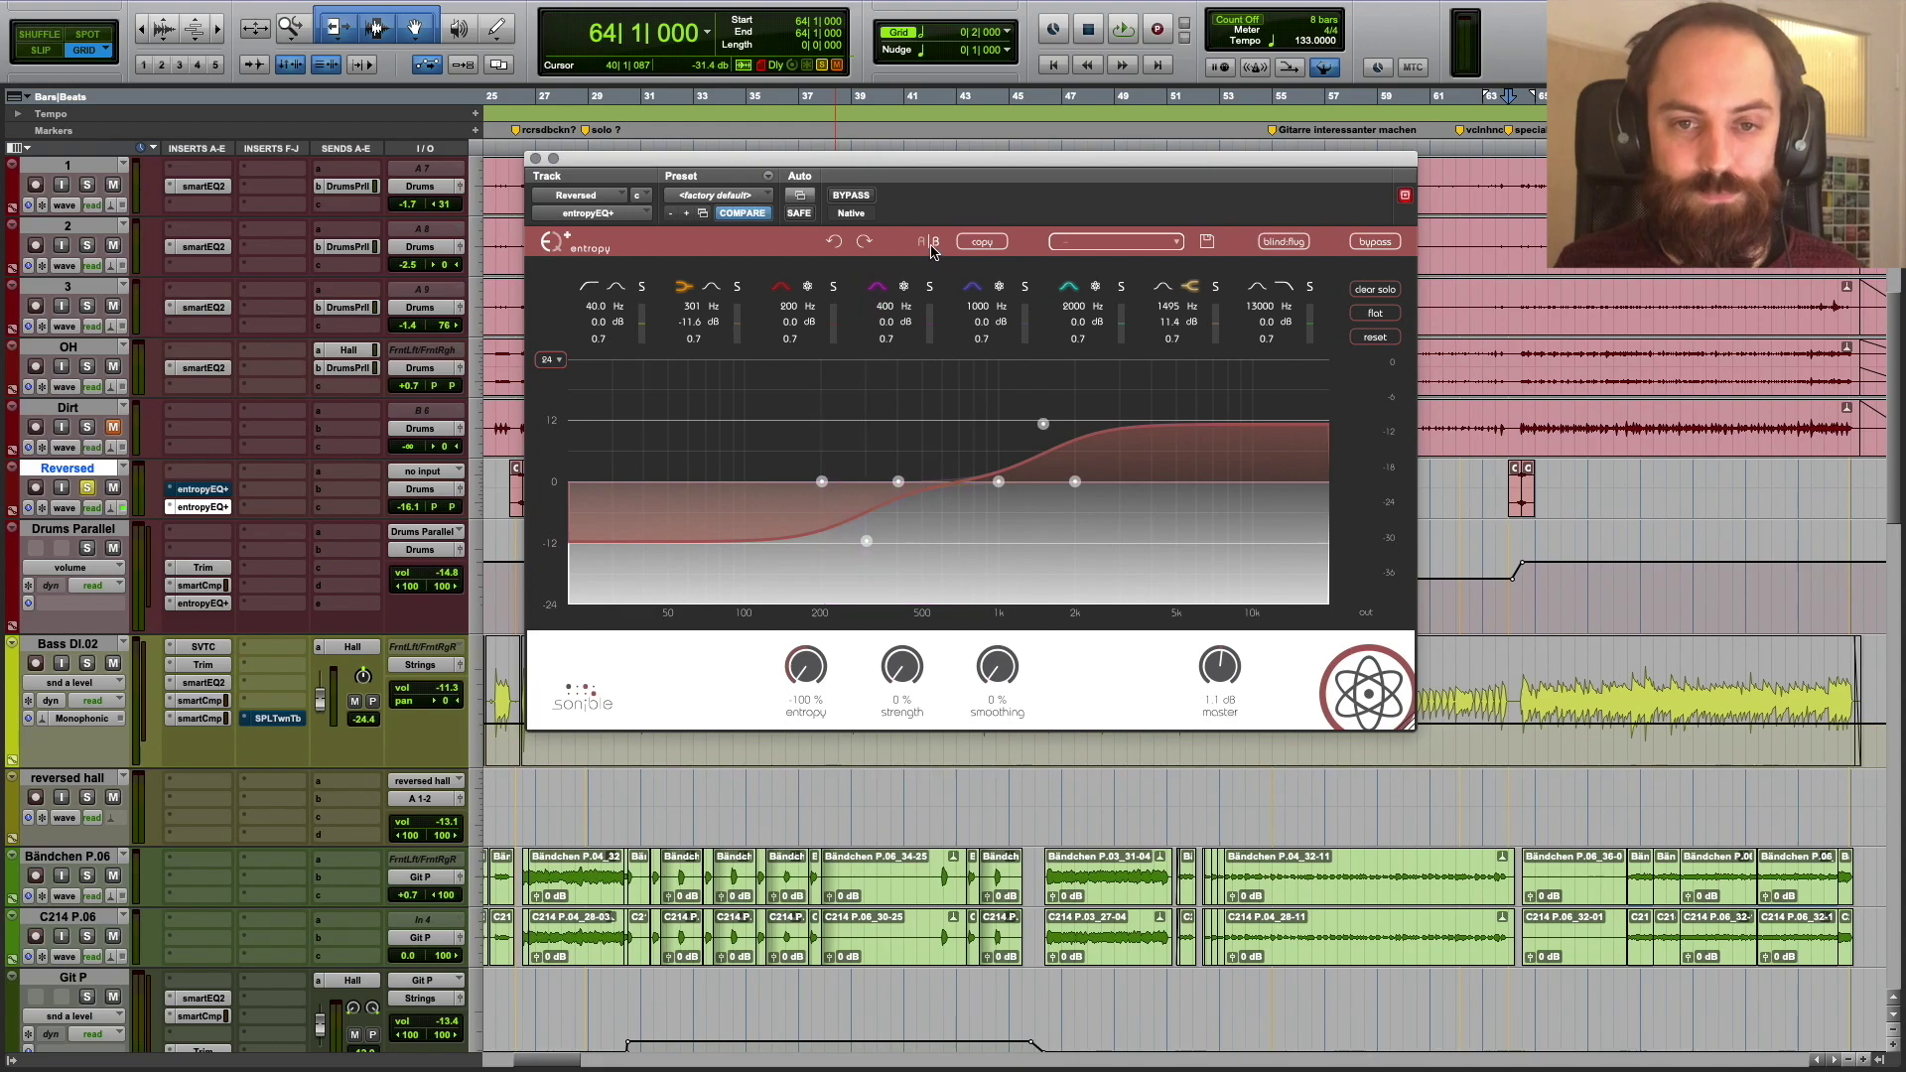
key(space)
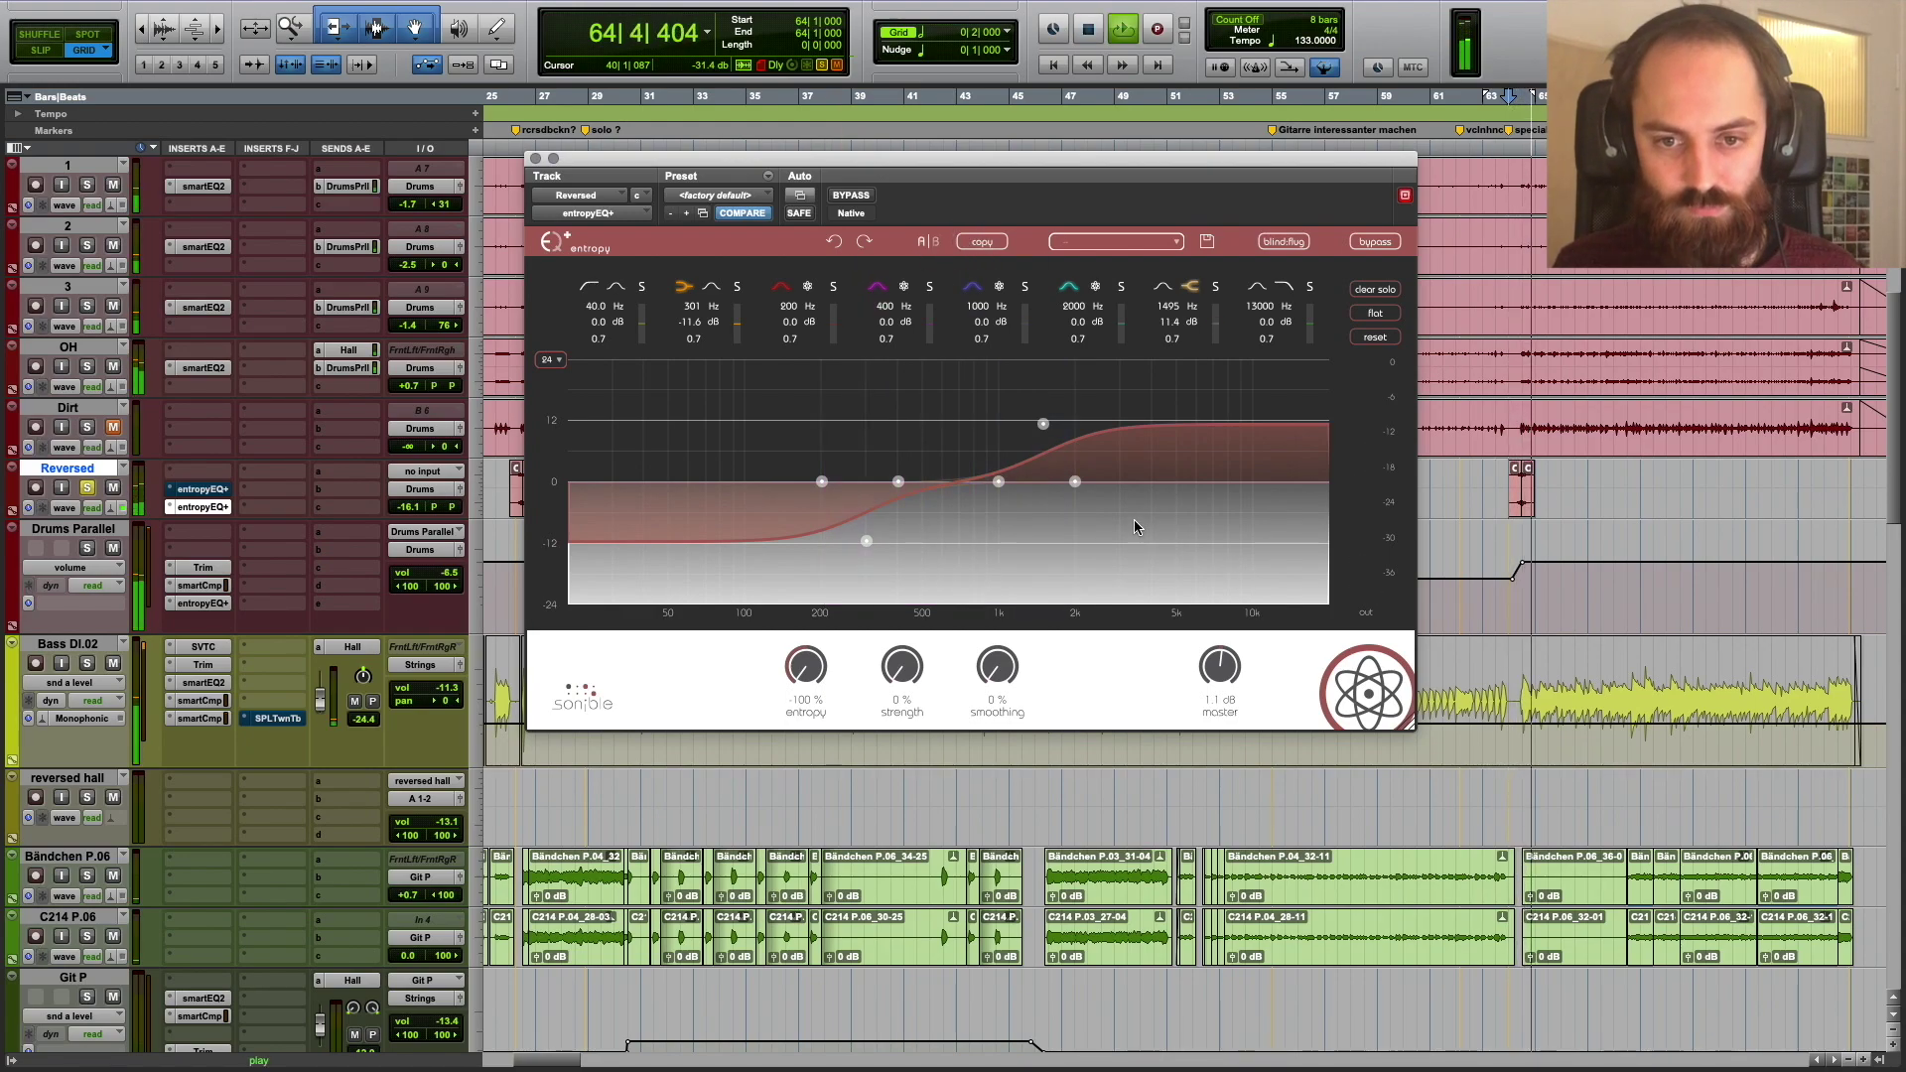
key(space)
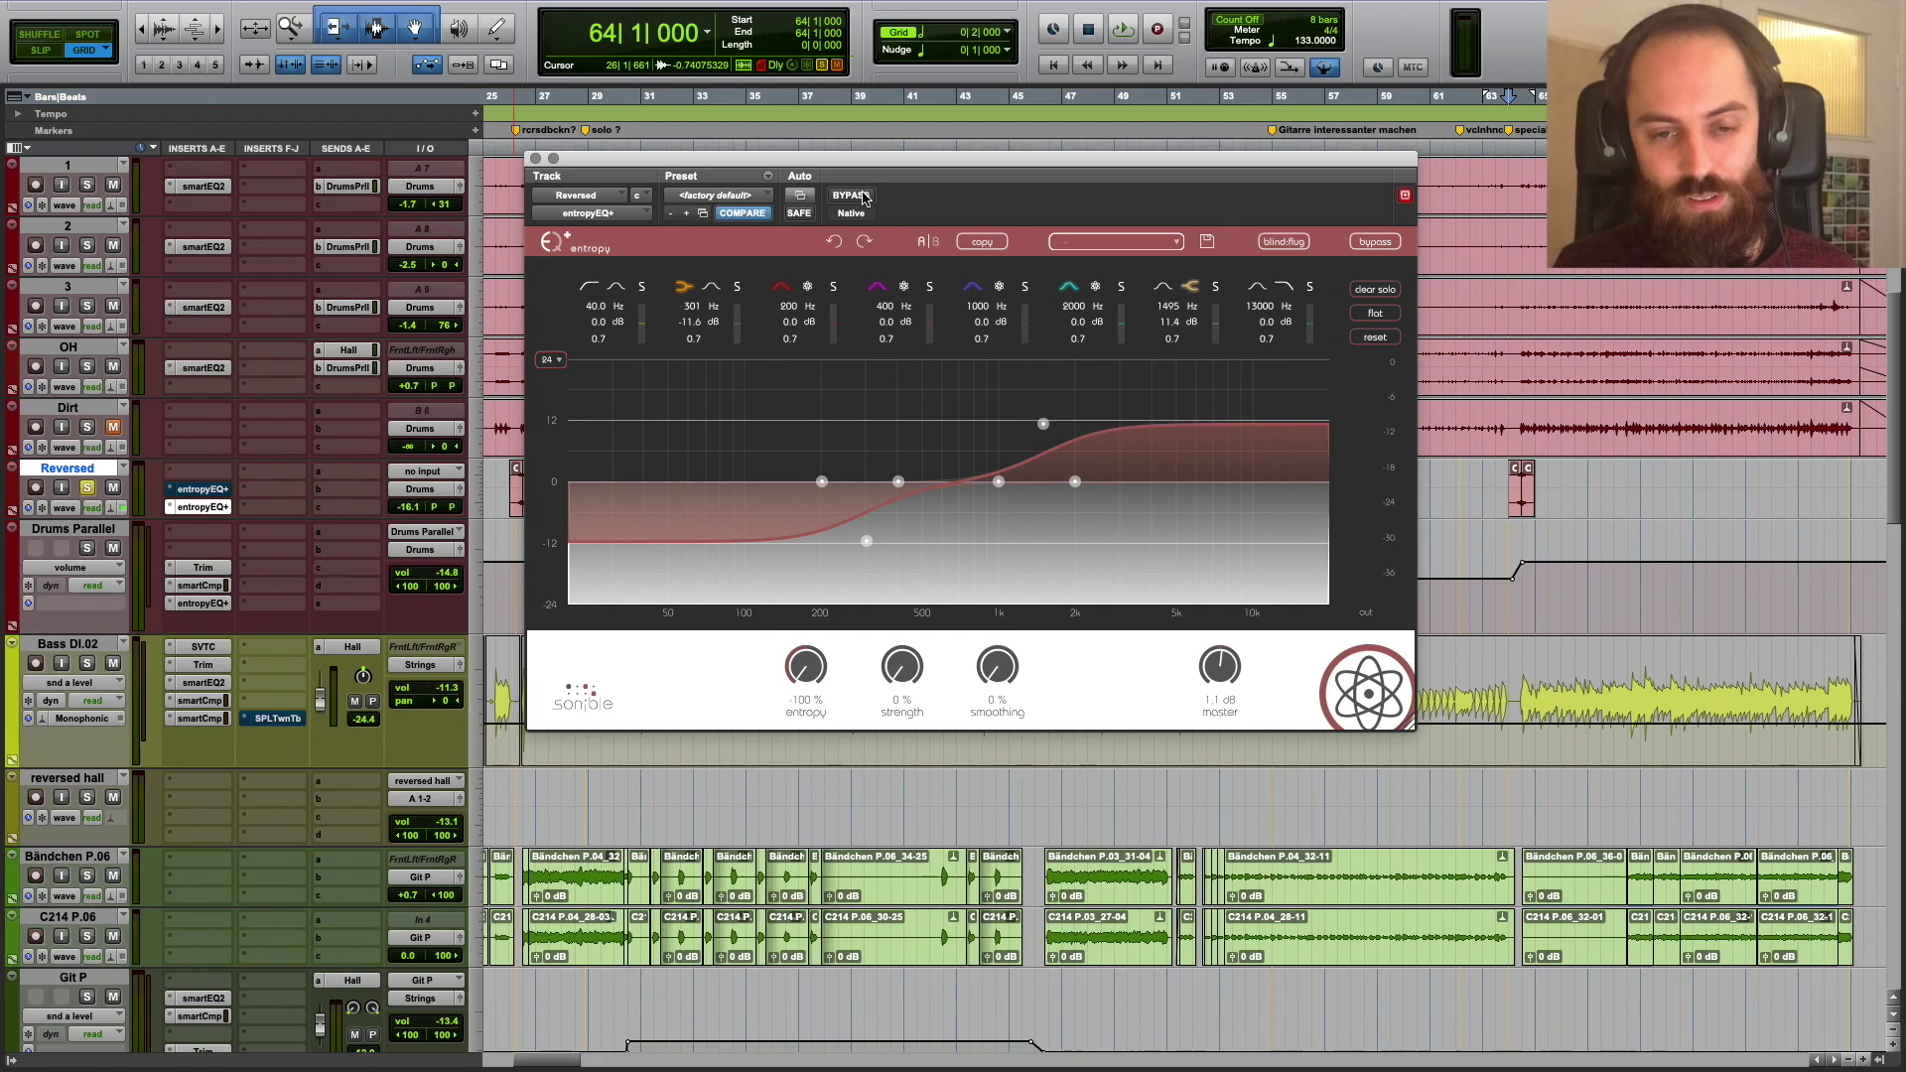
key(space)
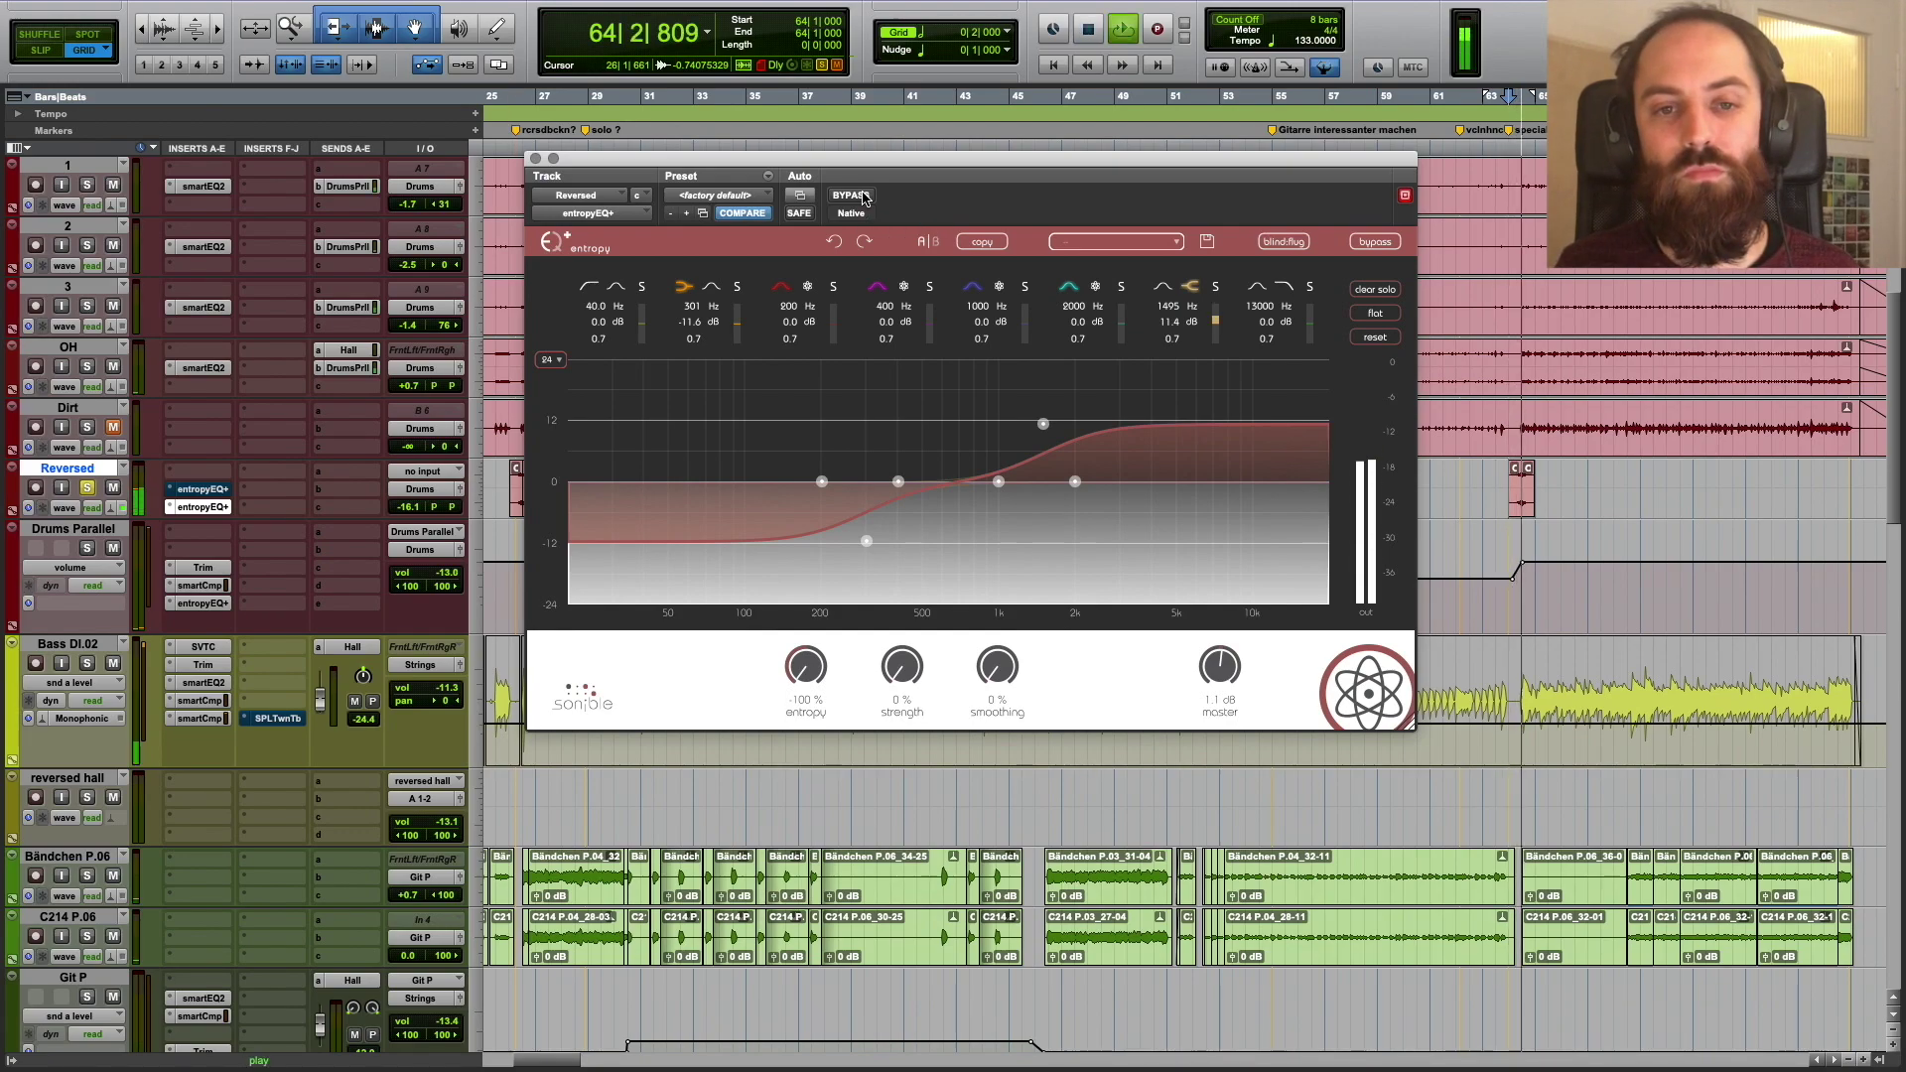
key(space)
- Compare the reversed hit with entropyEQ+ bypassed and active, leaving the plug-in active
click(851, 196)
key(space)
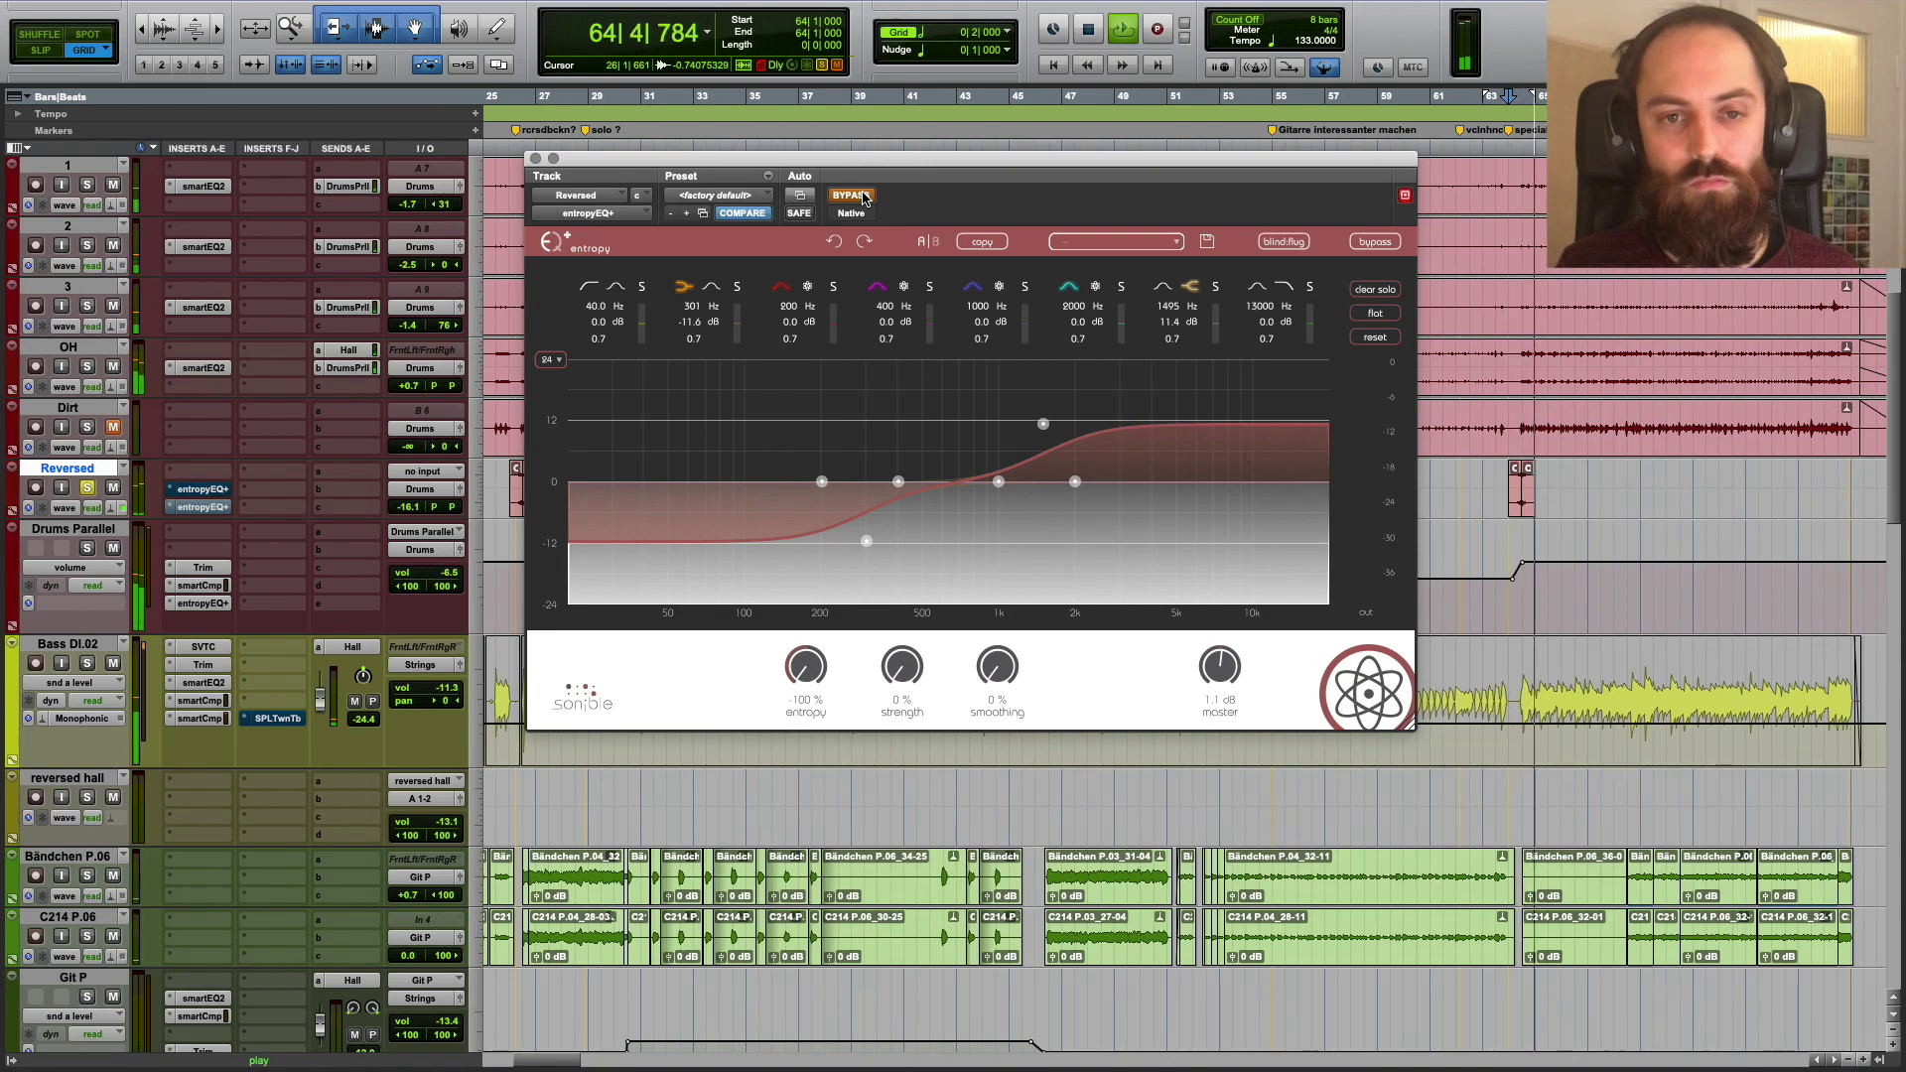
key(space)
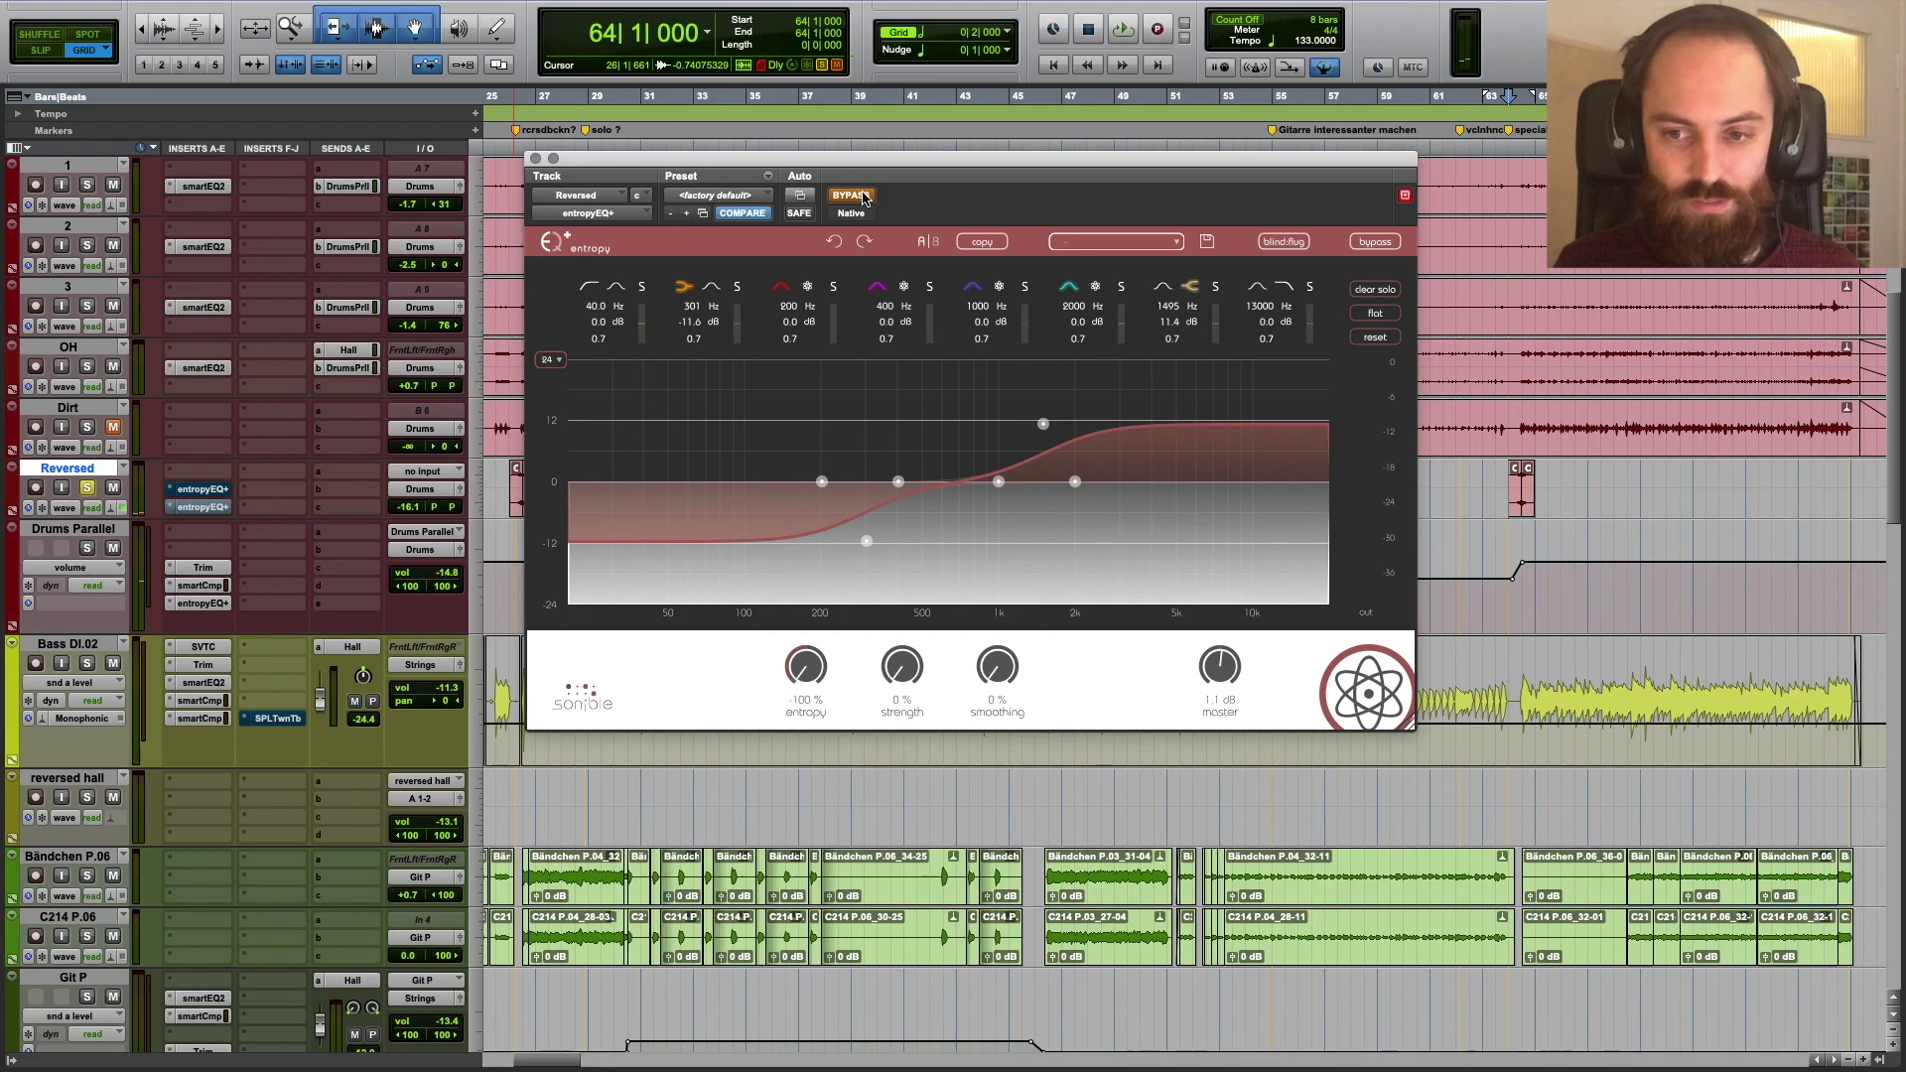
key(space)
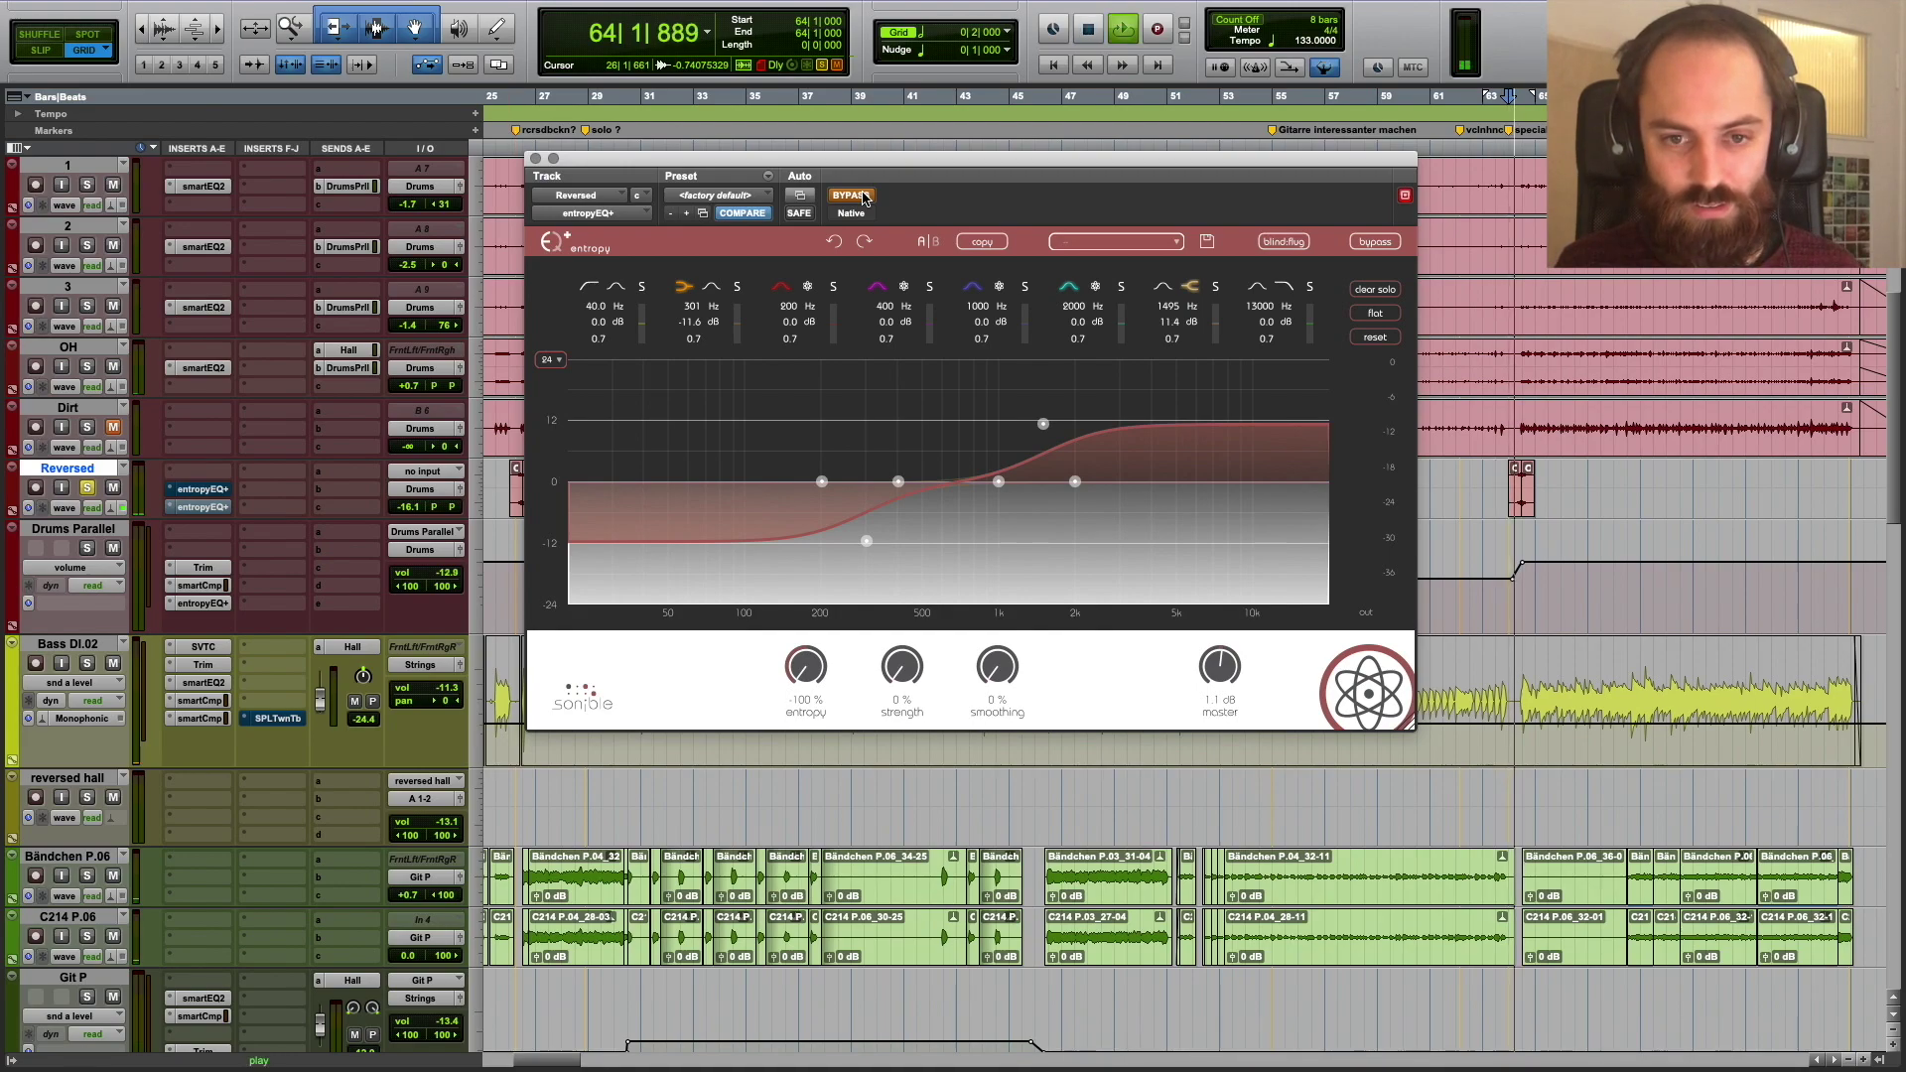
key(space)
click(852, 195)
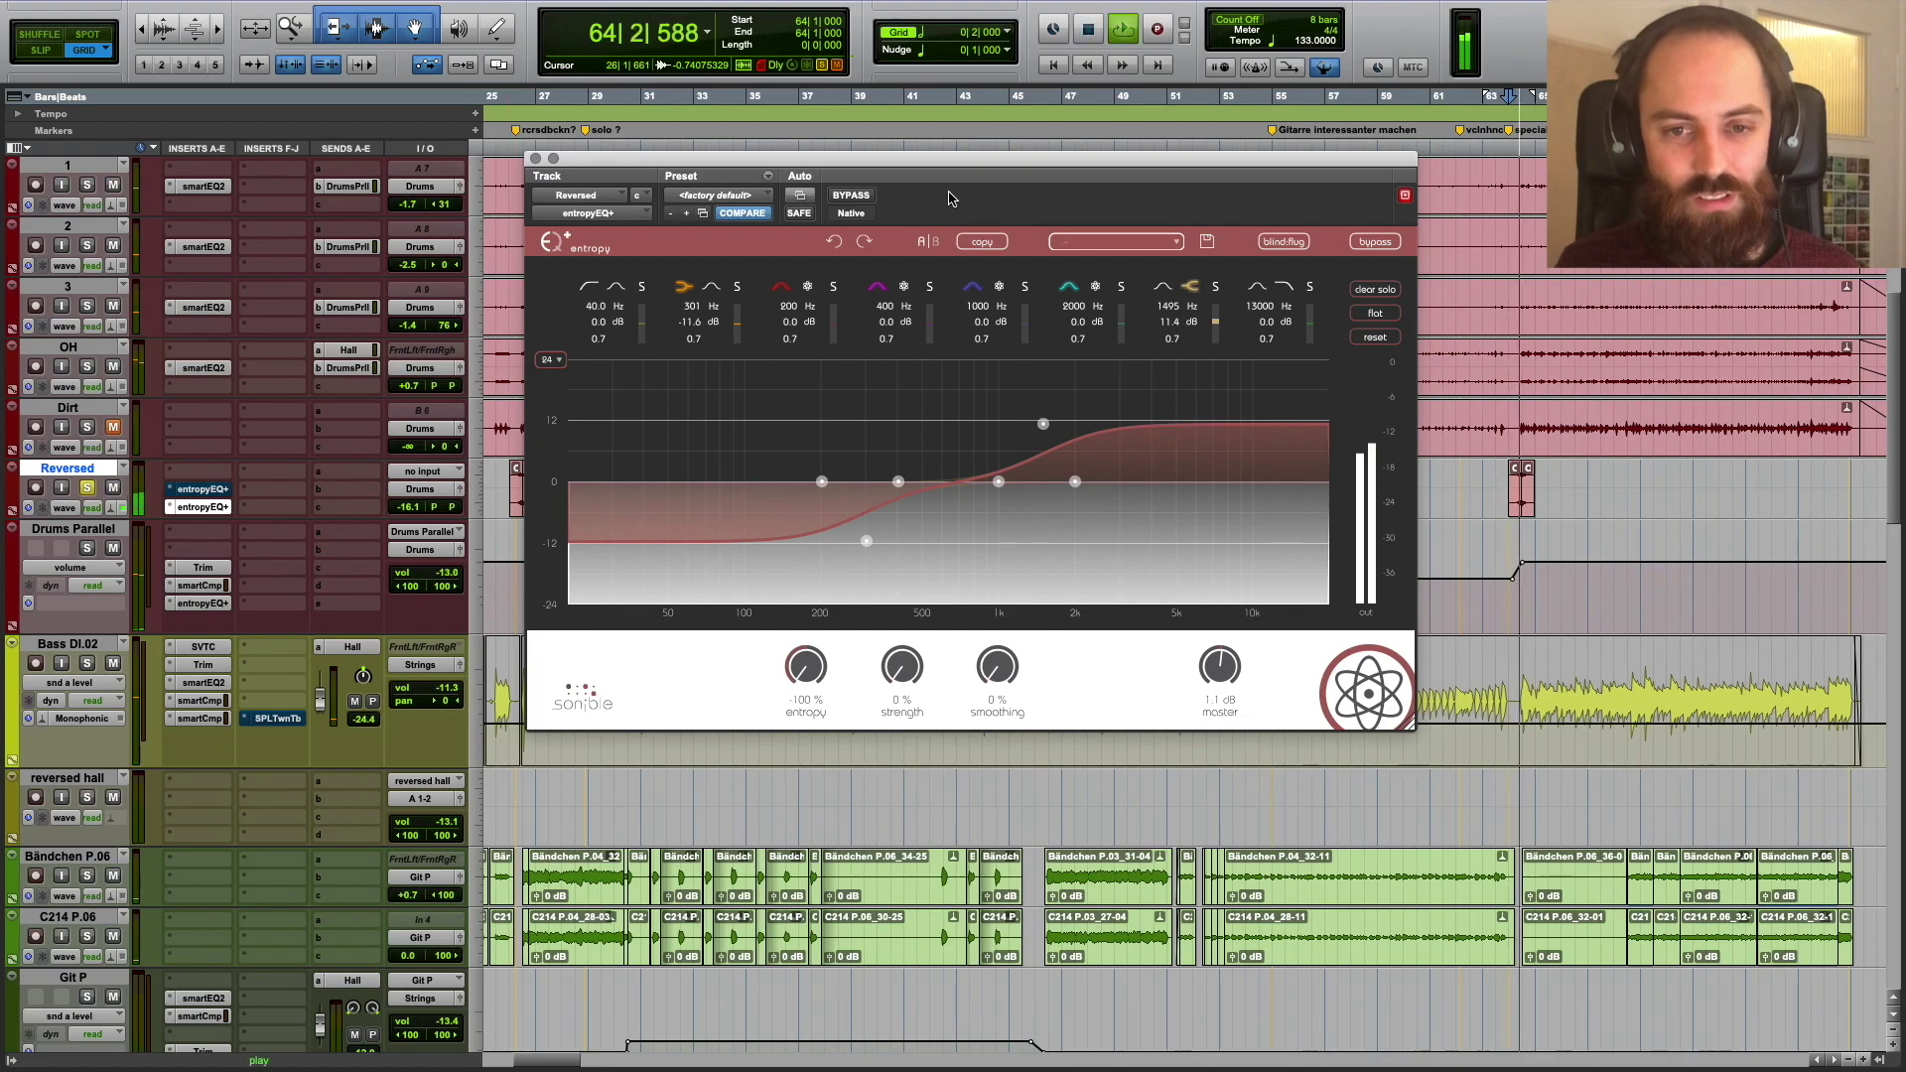
key(space)
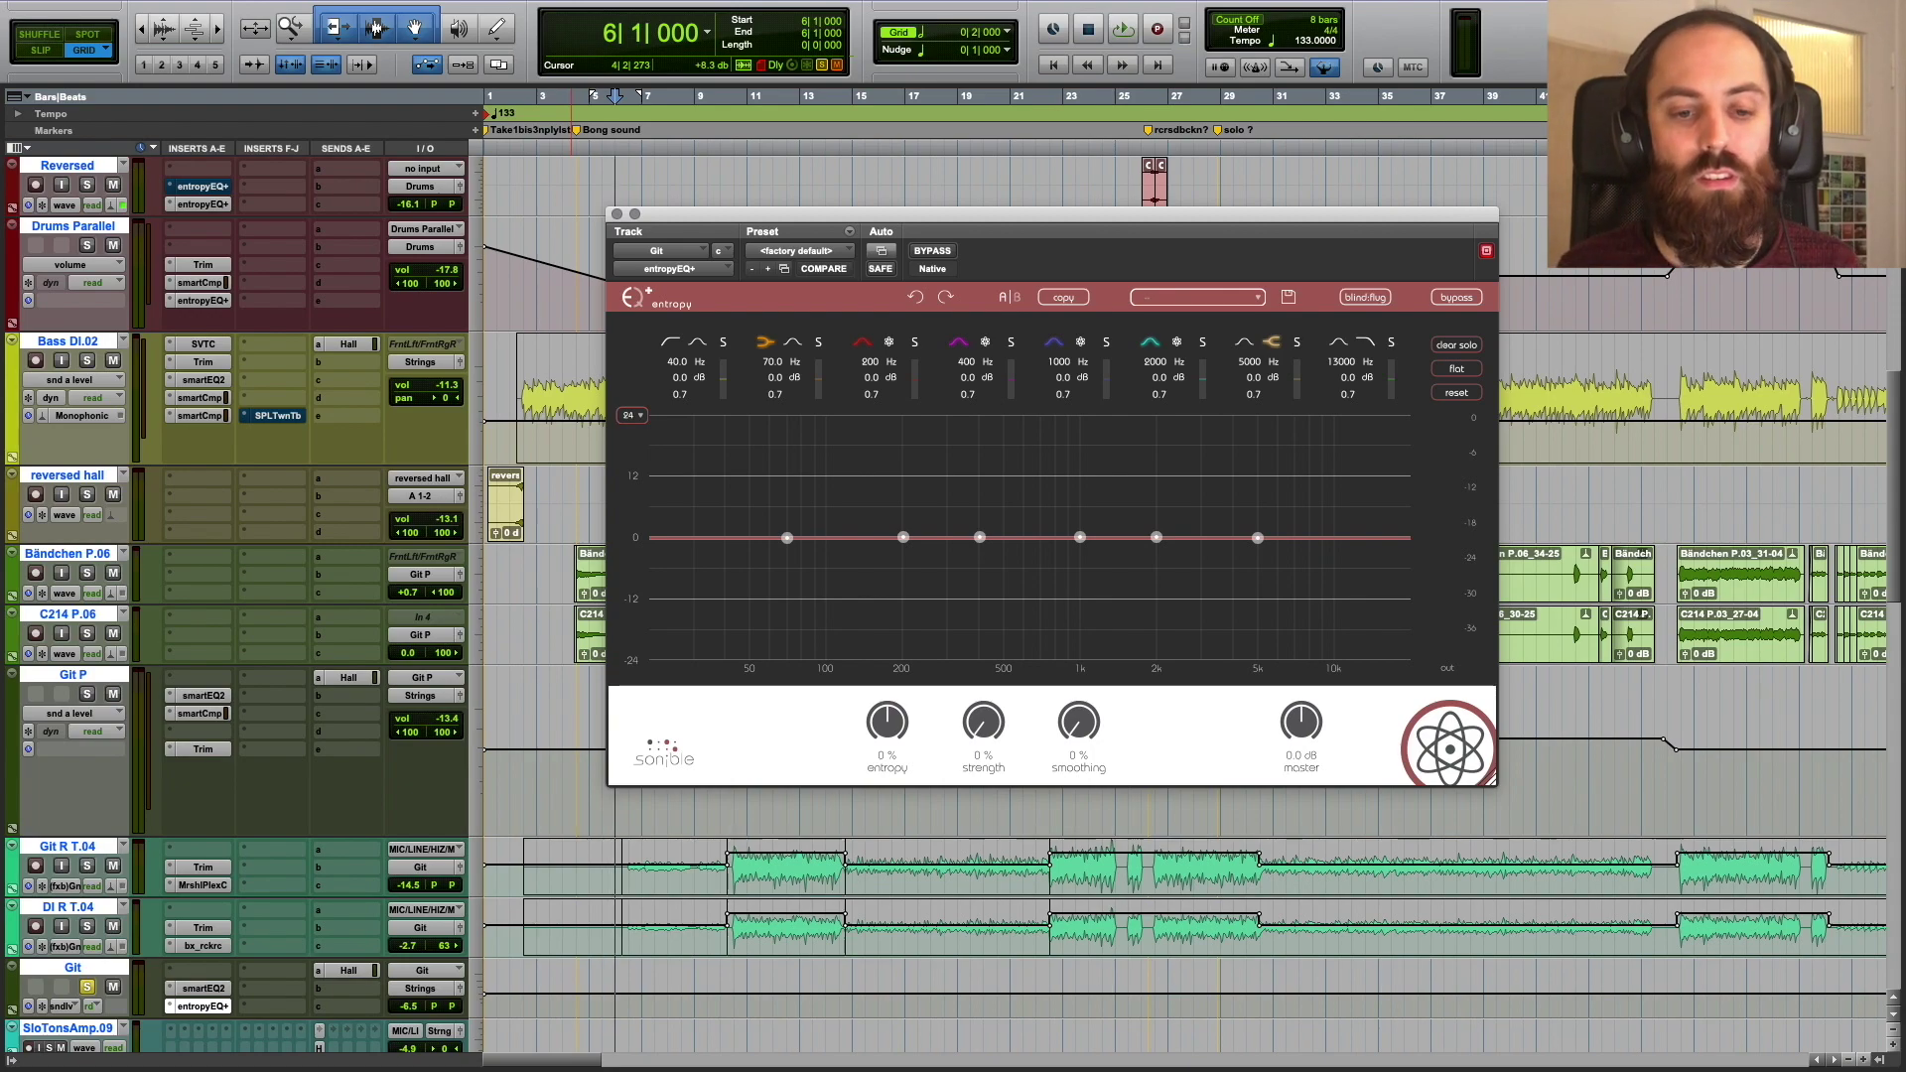
- Compare the Git track from bar 6 at neutral and -100% entropy, and reset the entropy to 0%
key(space)
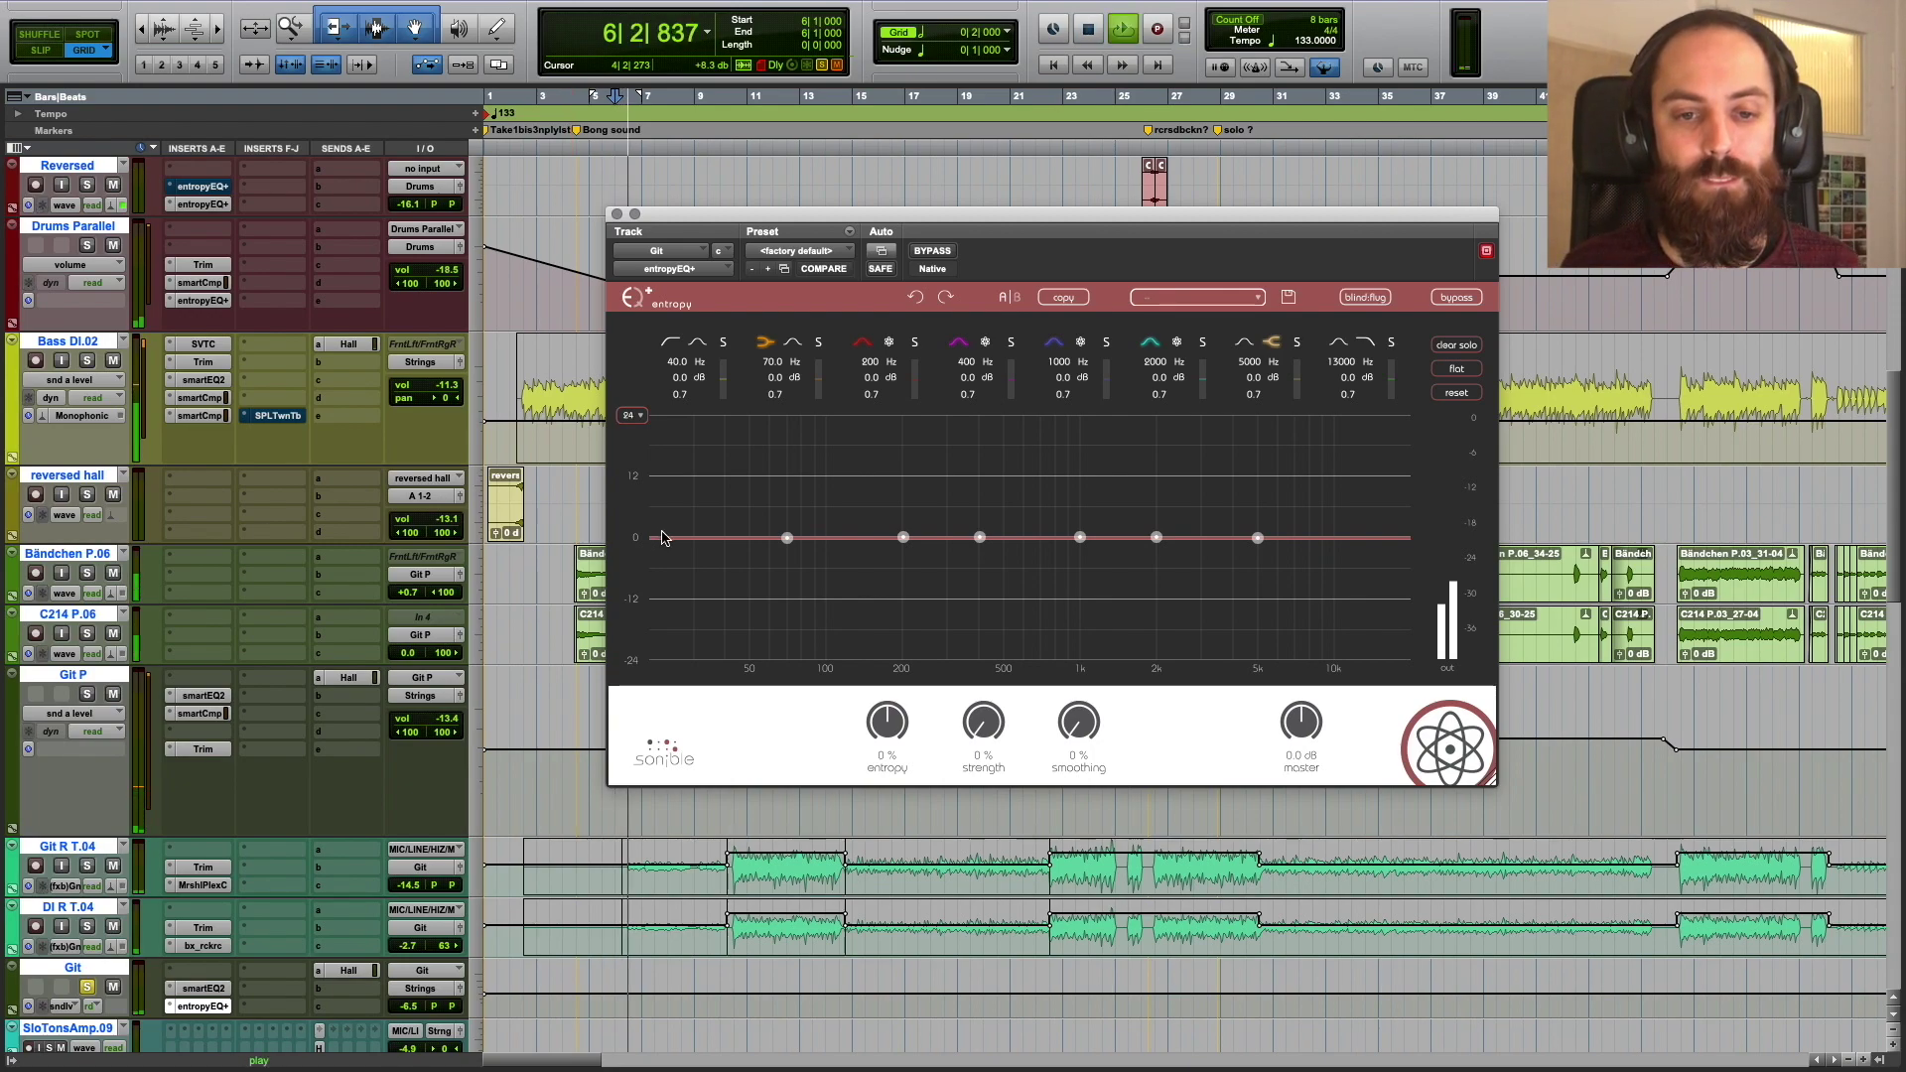
drag(897, 740, 886, 826)
key(space)
key(space)
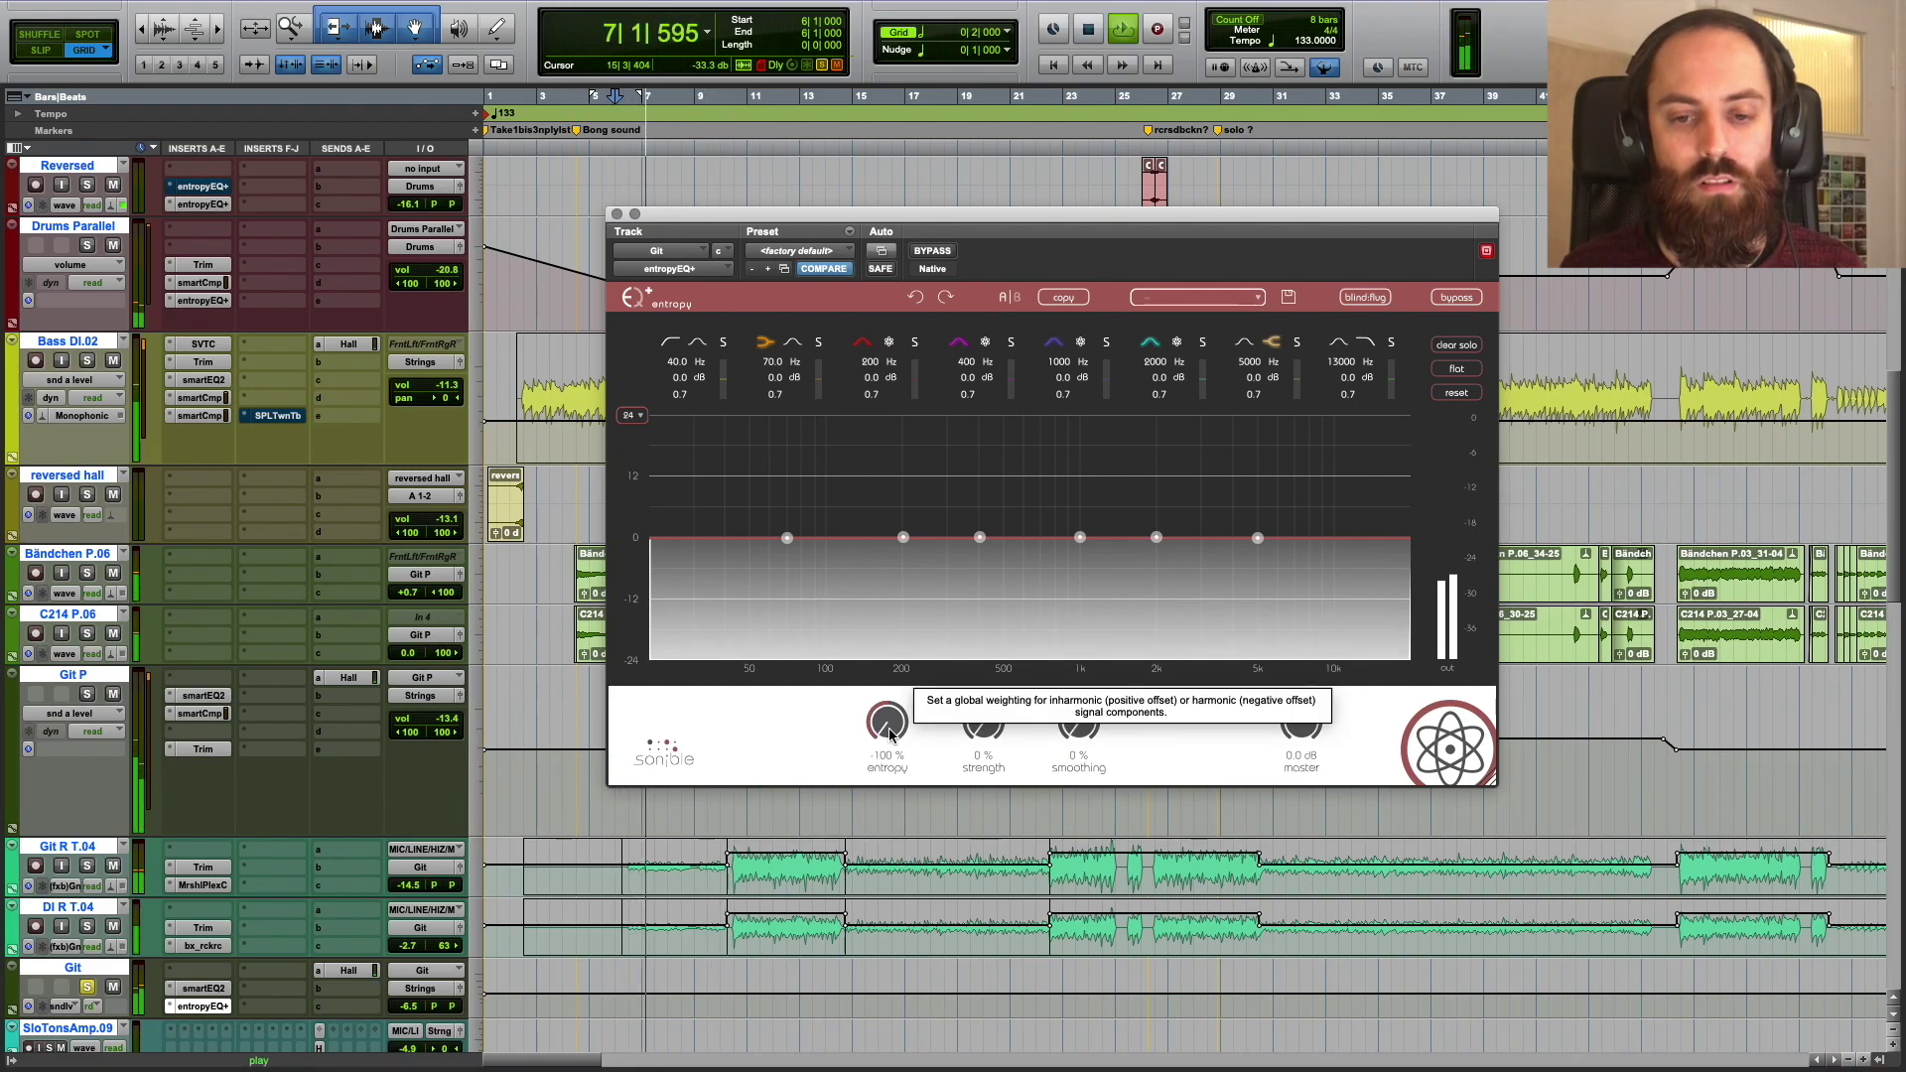
drag(890, 735, 868, 603)
key(space)
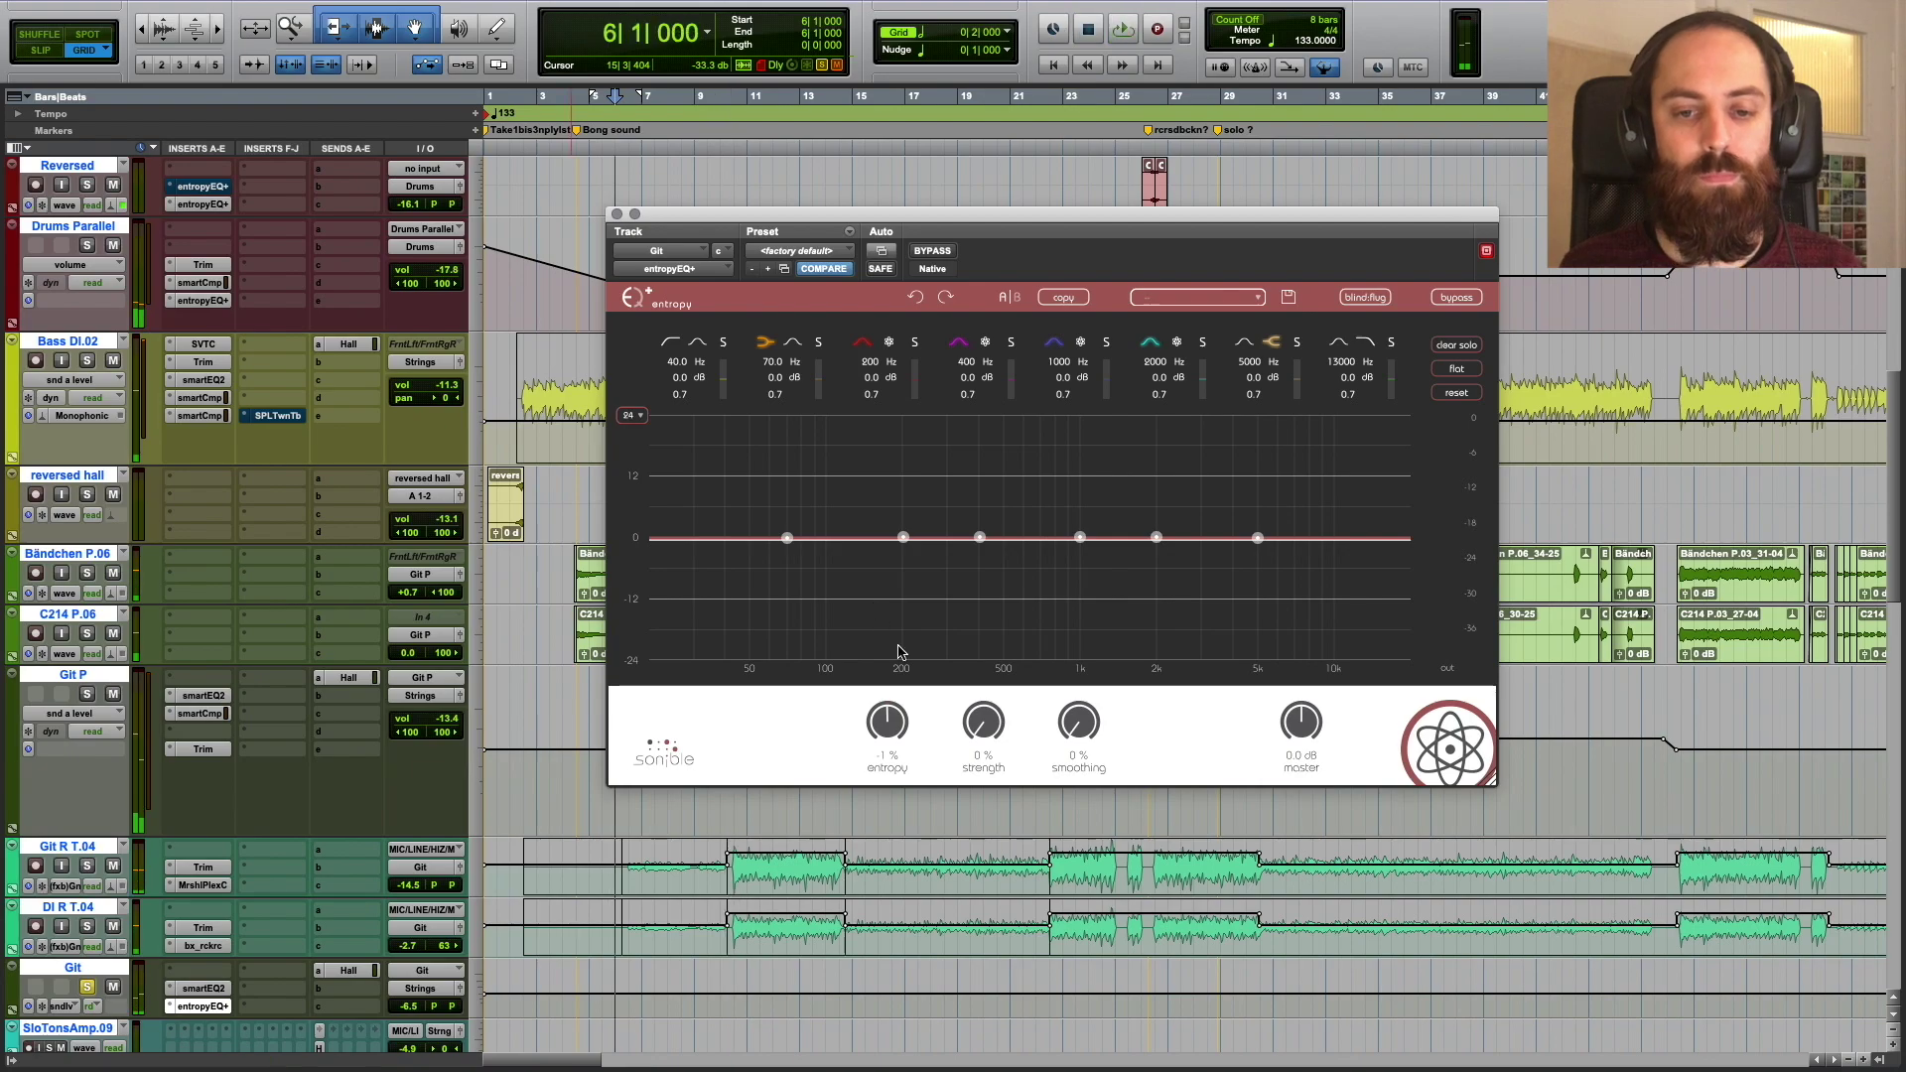
alt+click(890, 719)
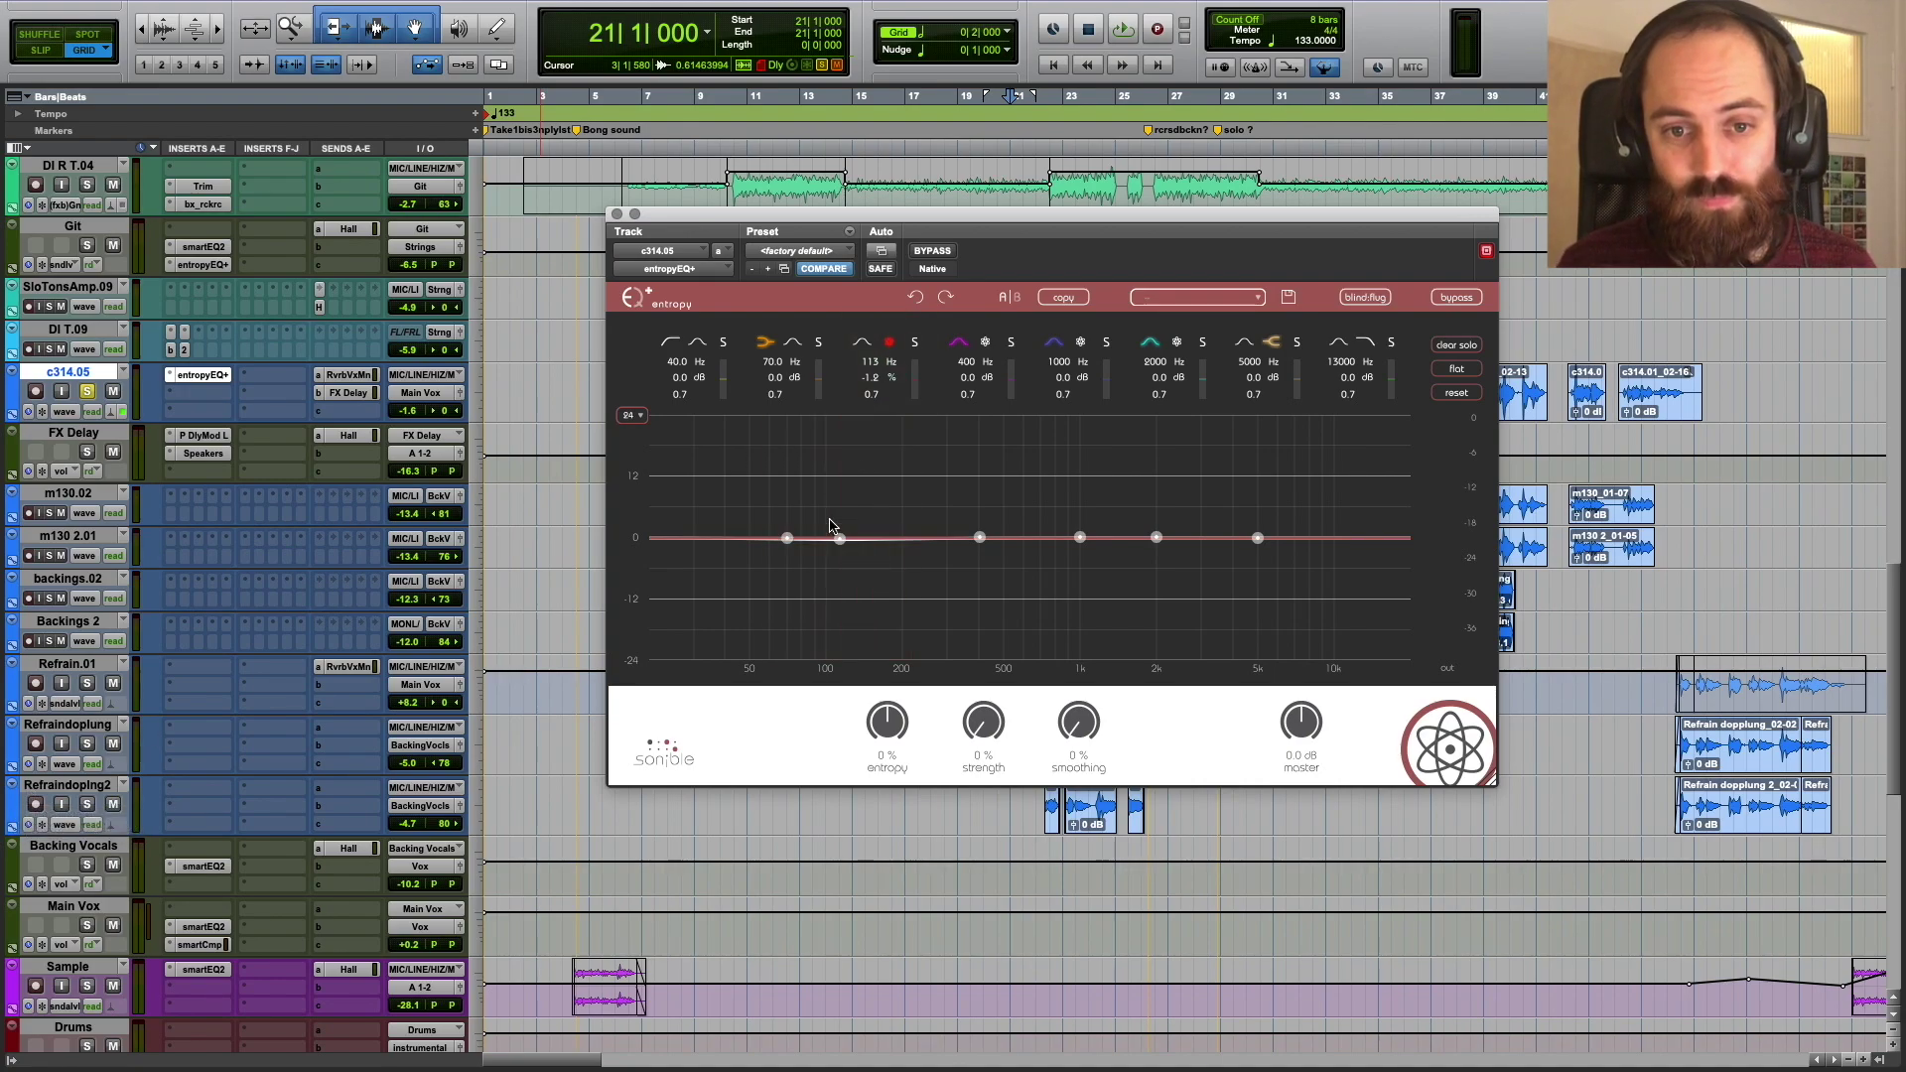
- Lower the third entropyEQ+ band on the c314.05 vocal to -85.4% entropy at 111 Hz and audition it from bar 21
drag(841, 542, 836, 647)
key(space)
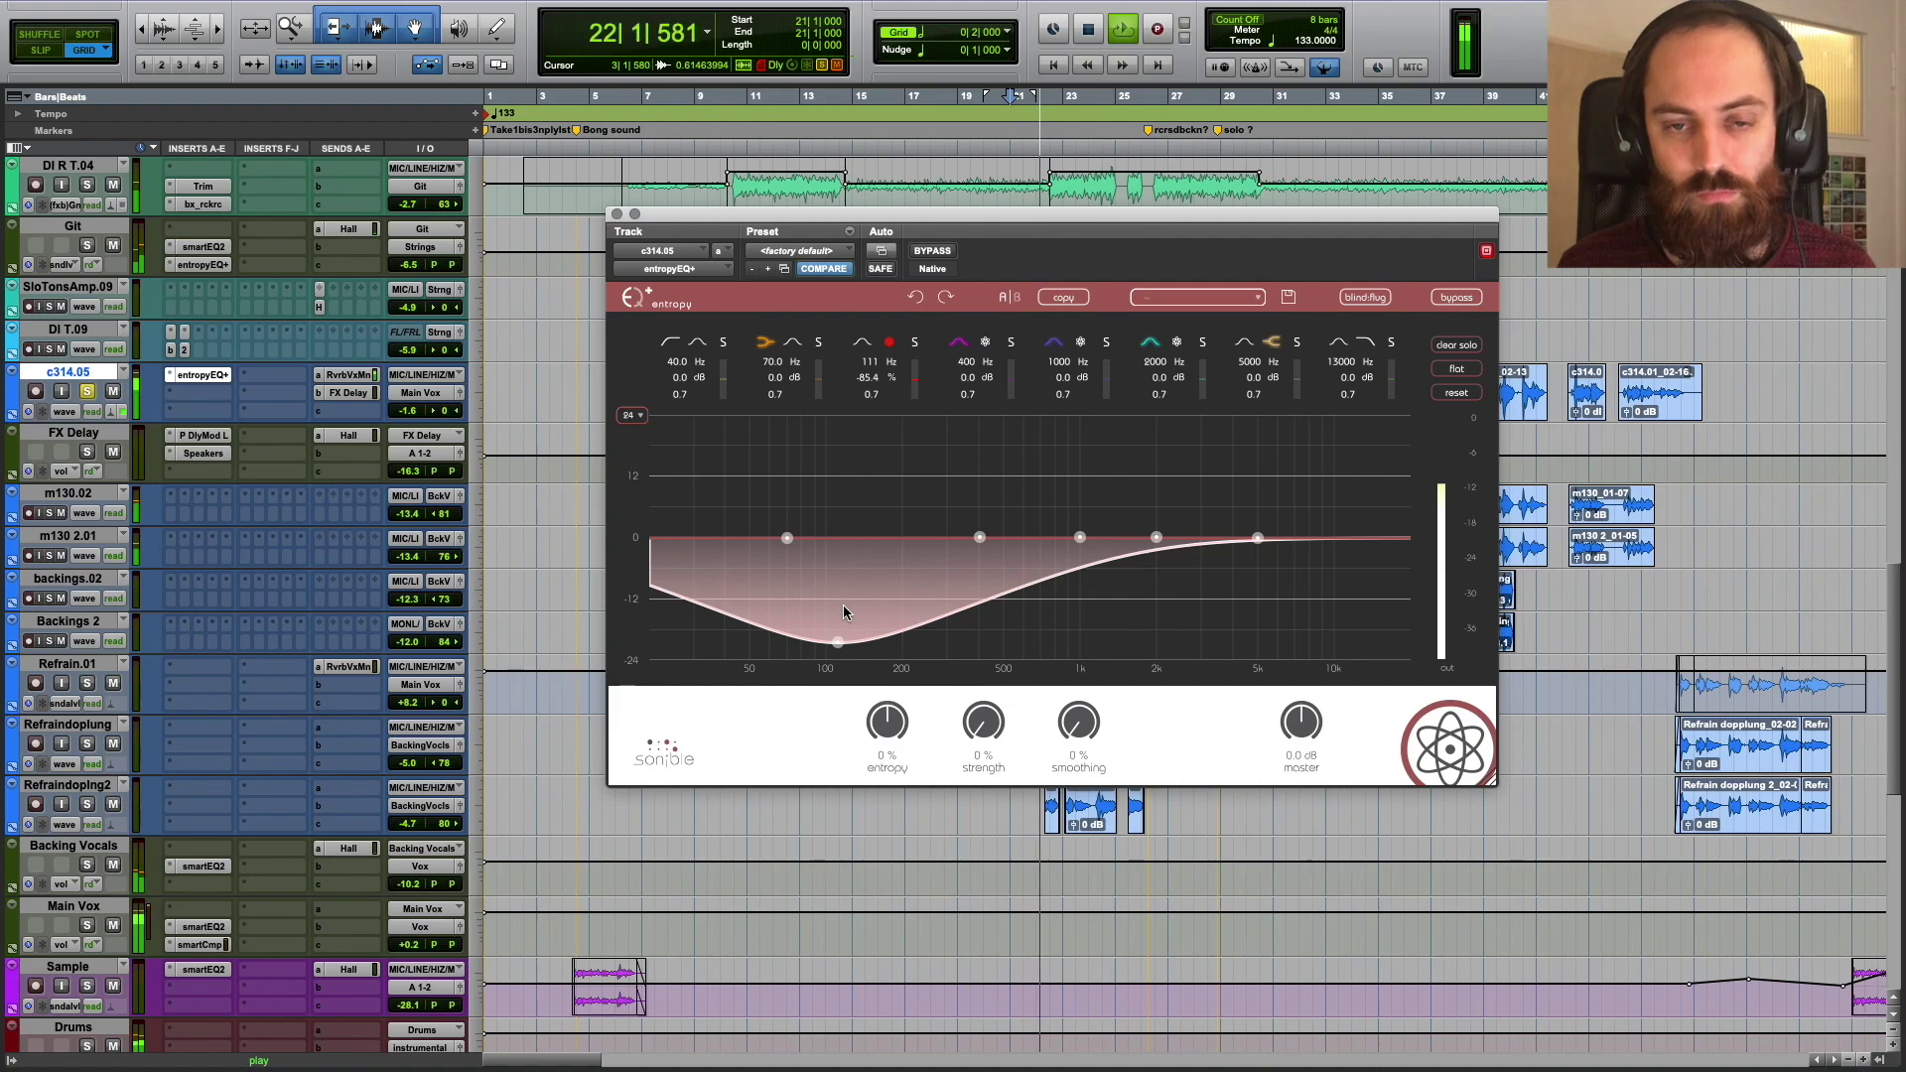
key(space)
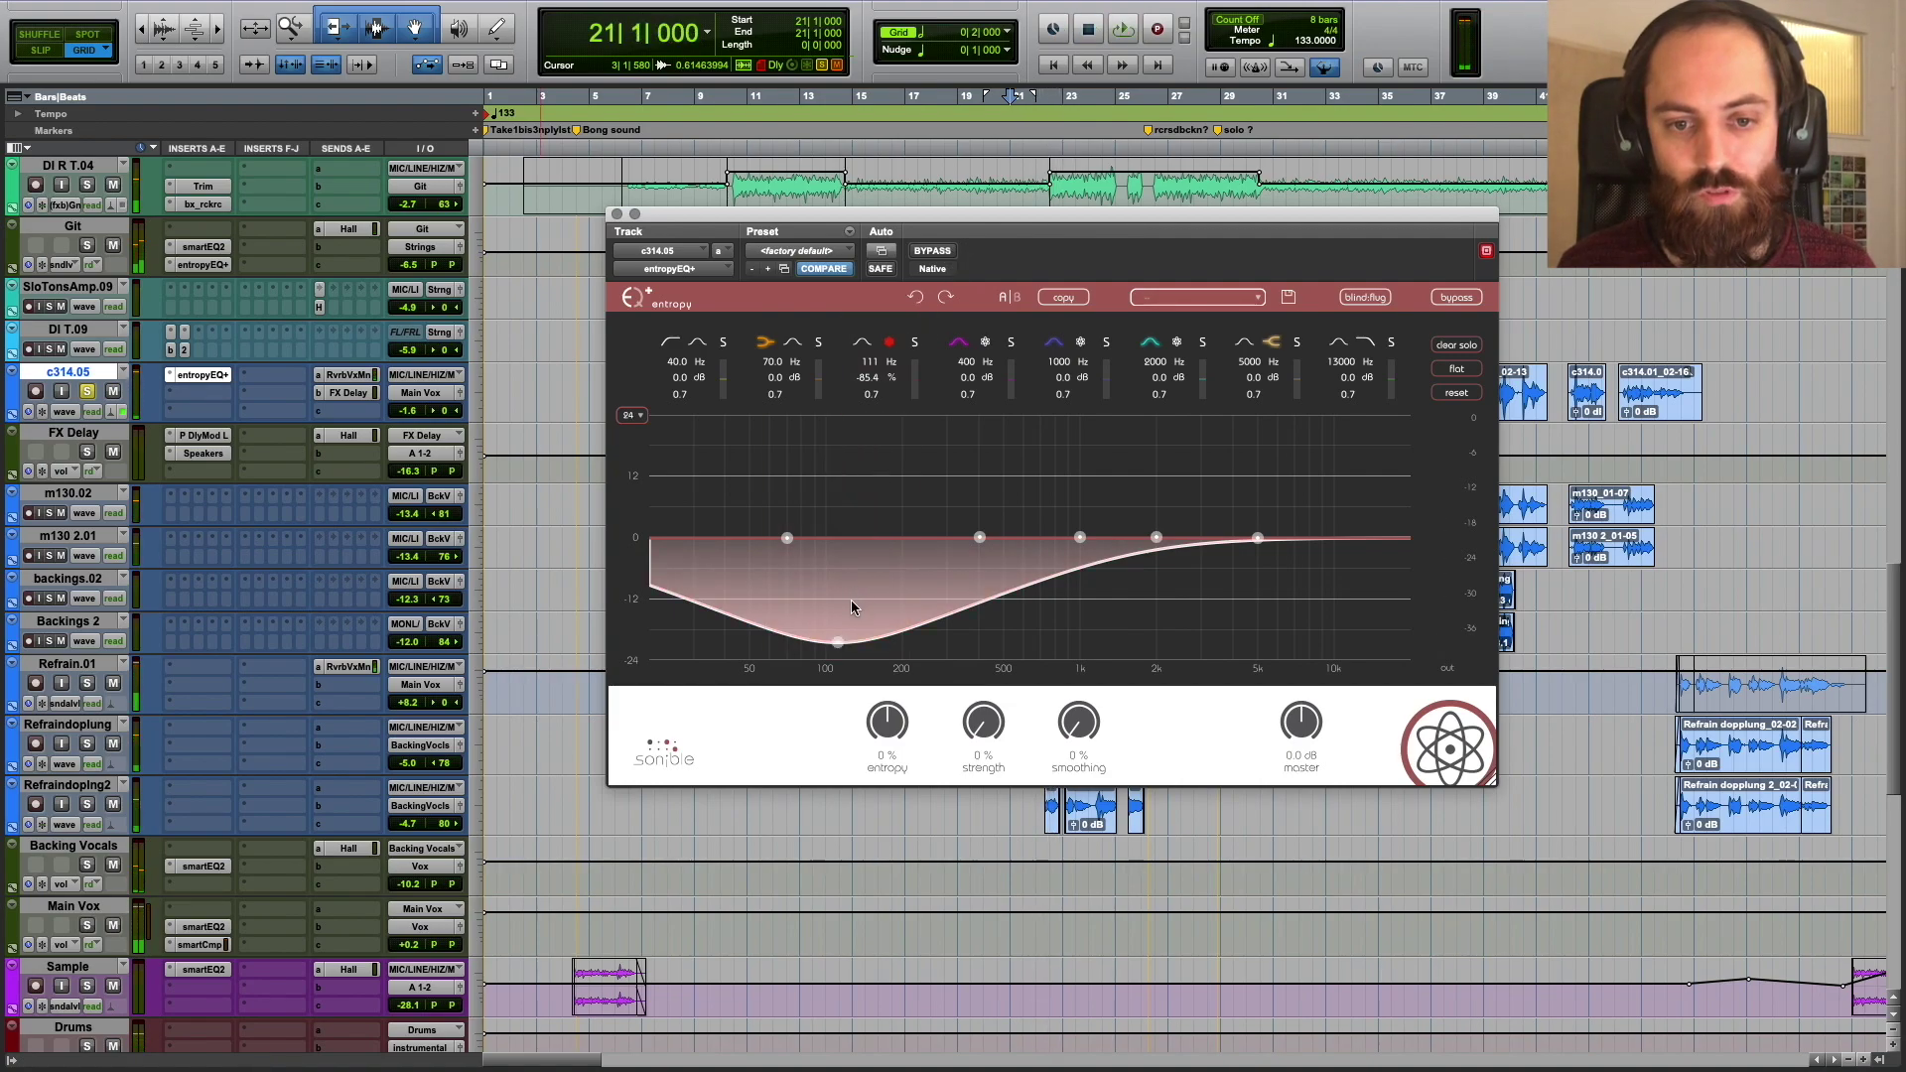
- Compare the c314.05 vocal from bar 21 with entropyEQ+ bypassed and active, leave it active, and close the plug-in
click(933, 251)
key(space)
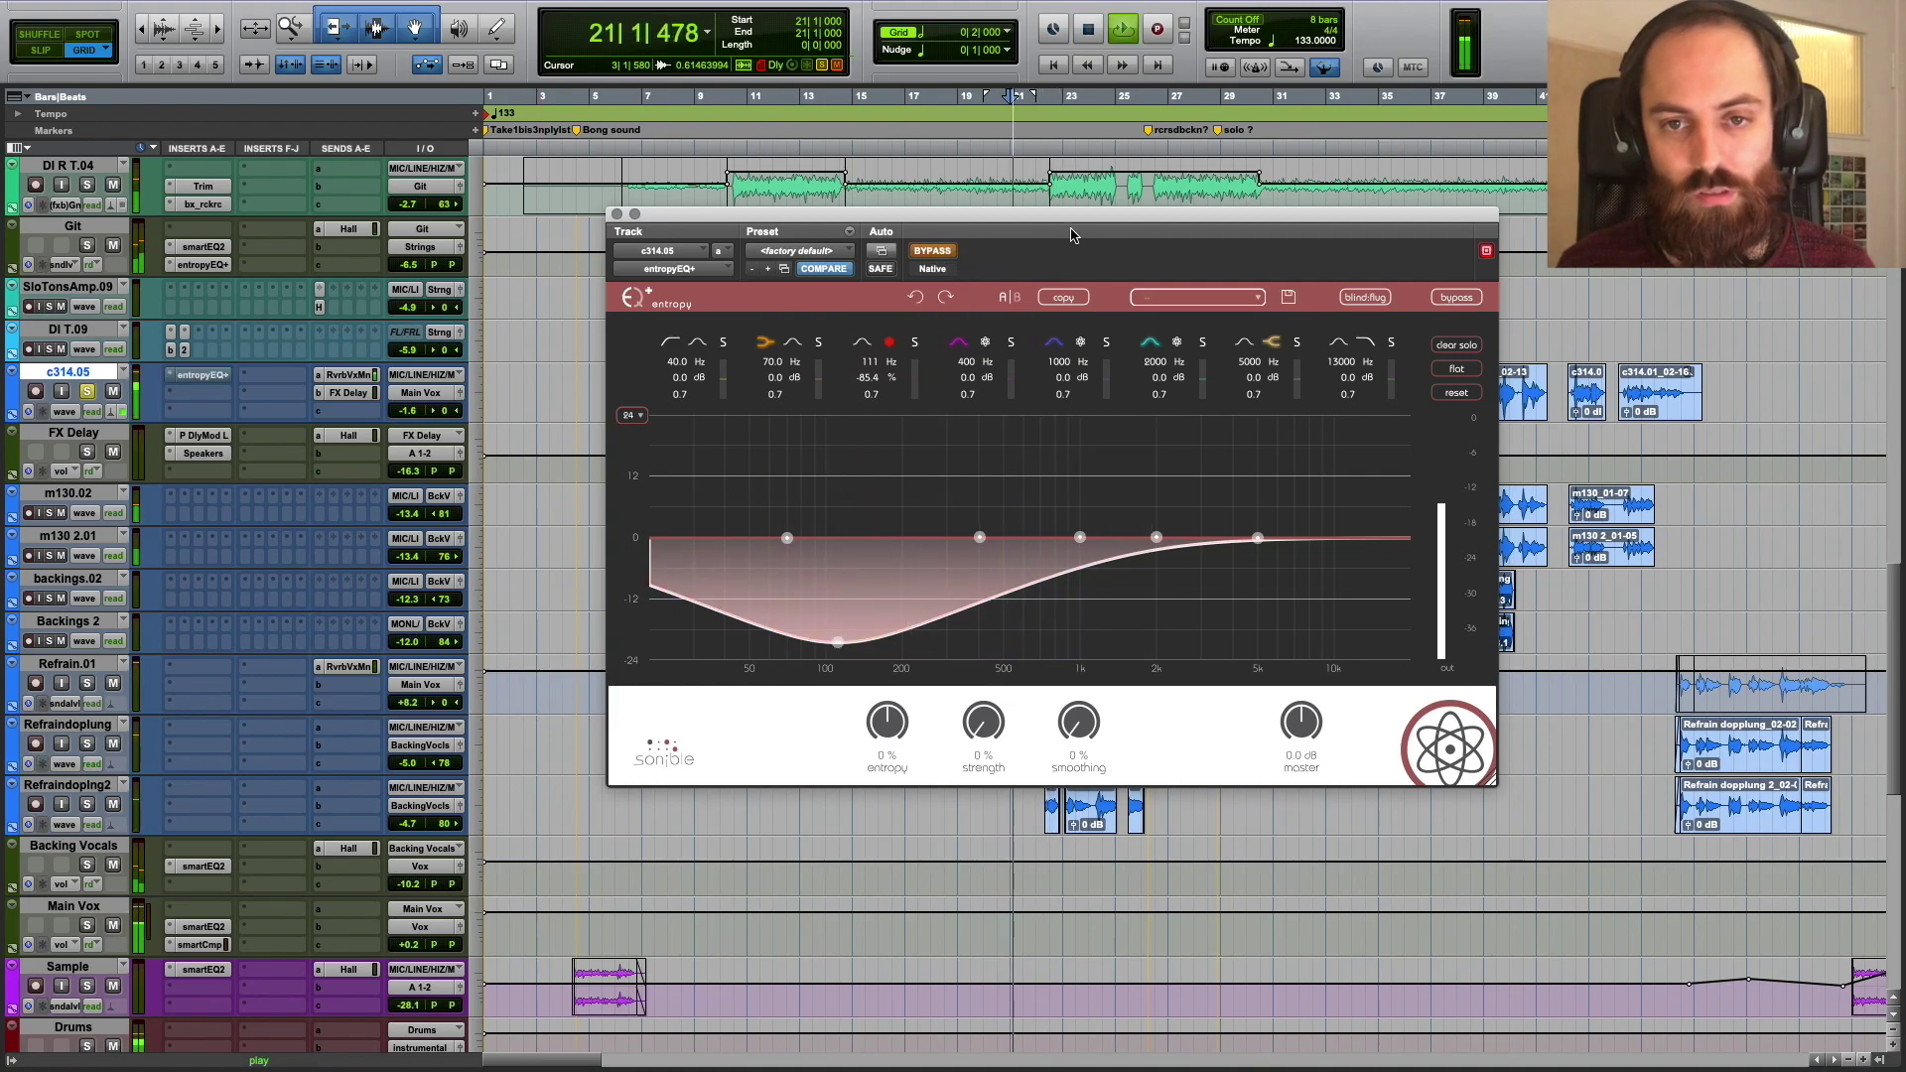
drag(1072, 221, 1070, 230)
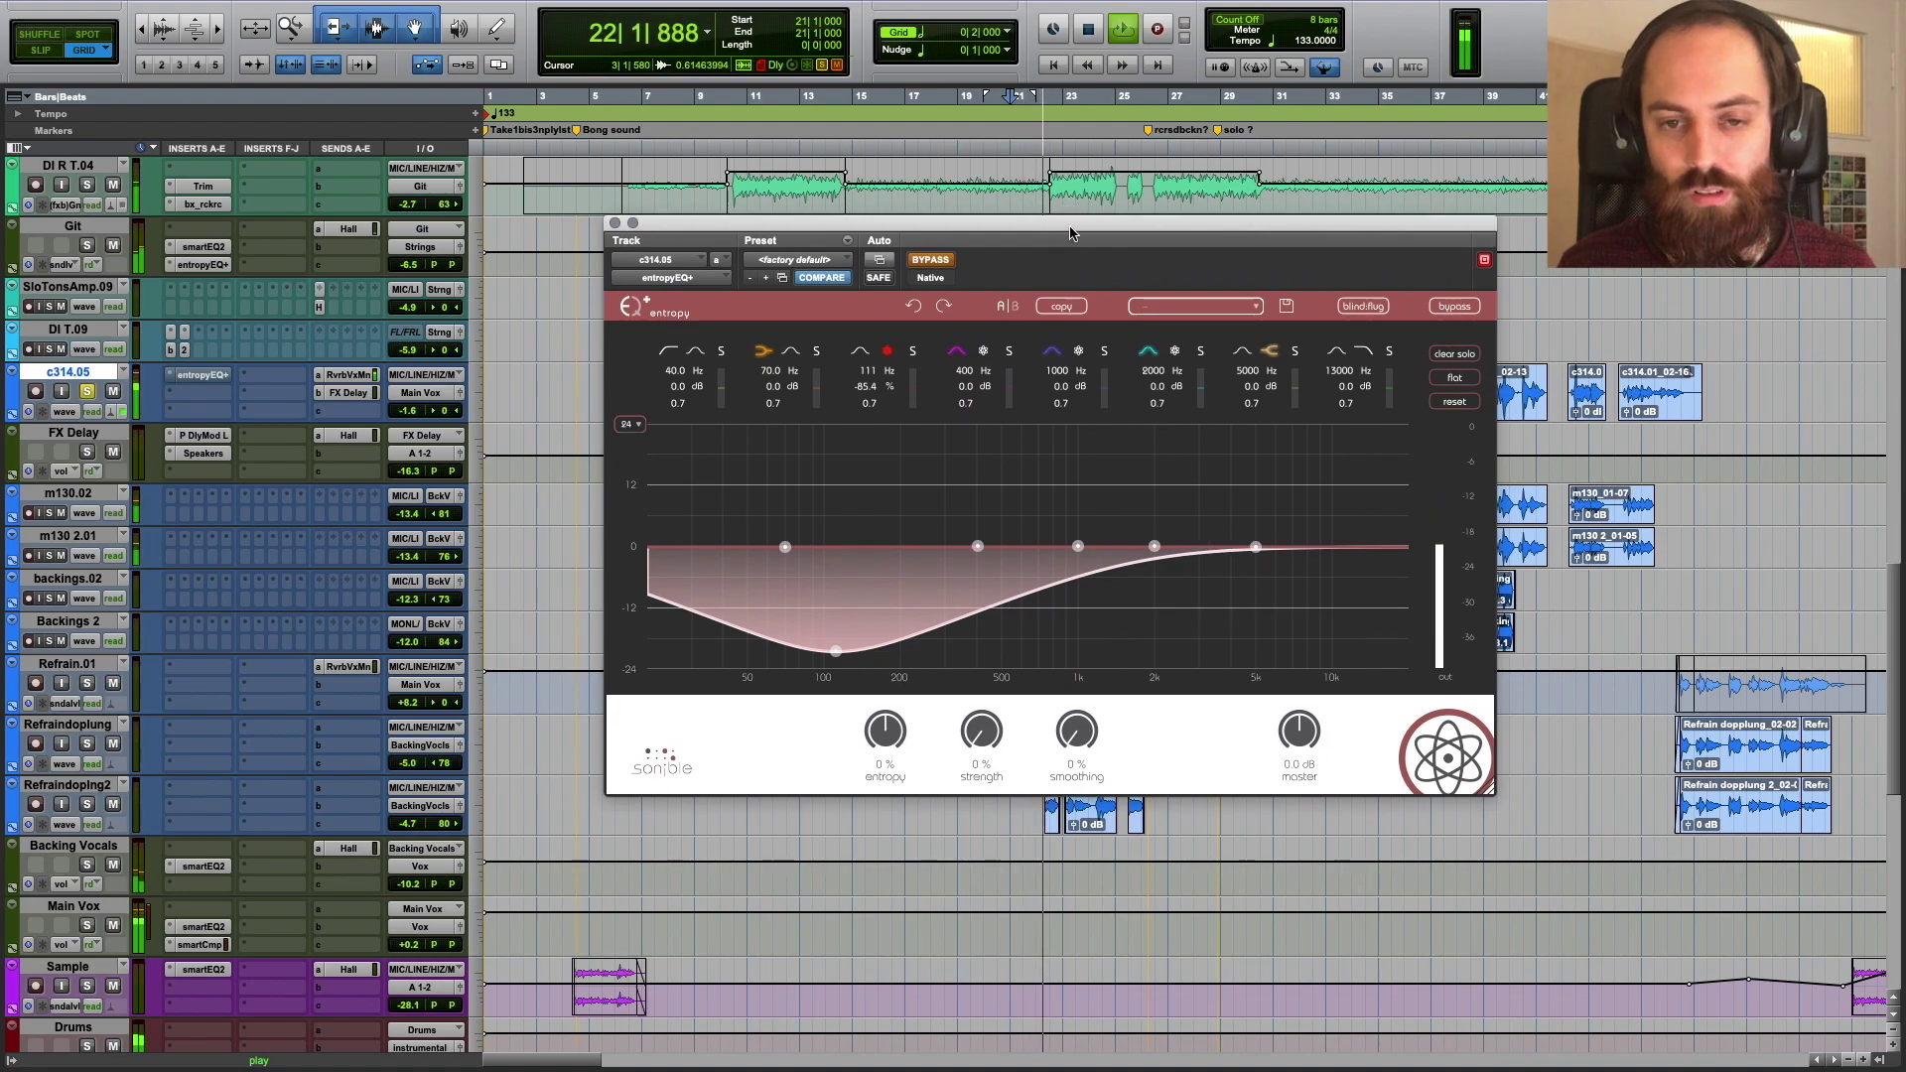
key(space)
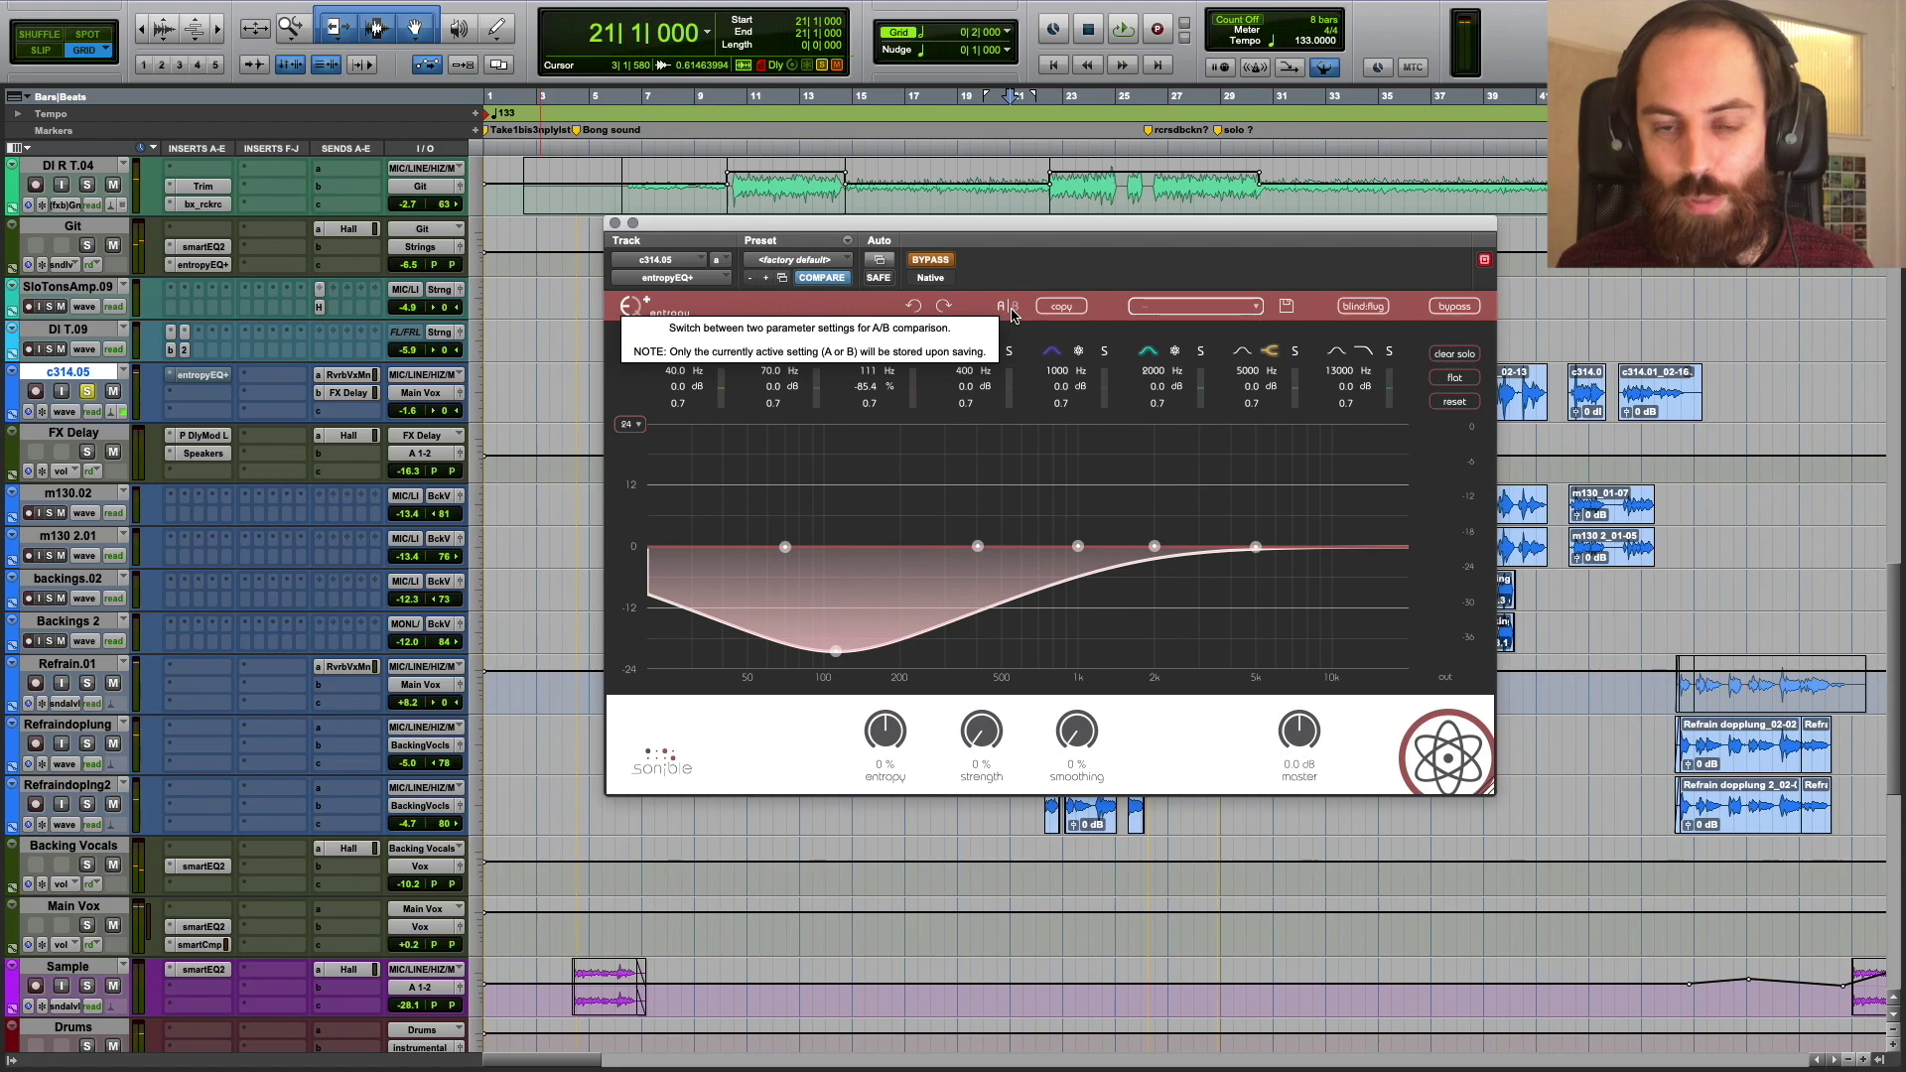
click(931, 260)
key(space)
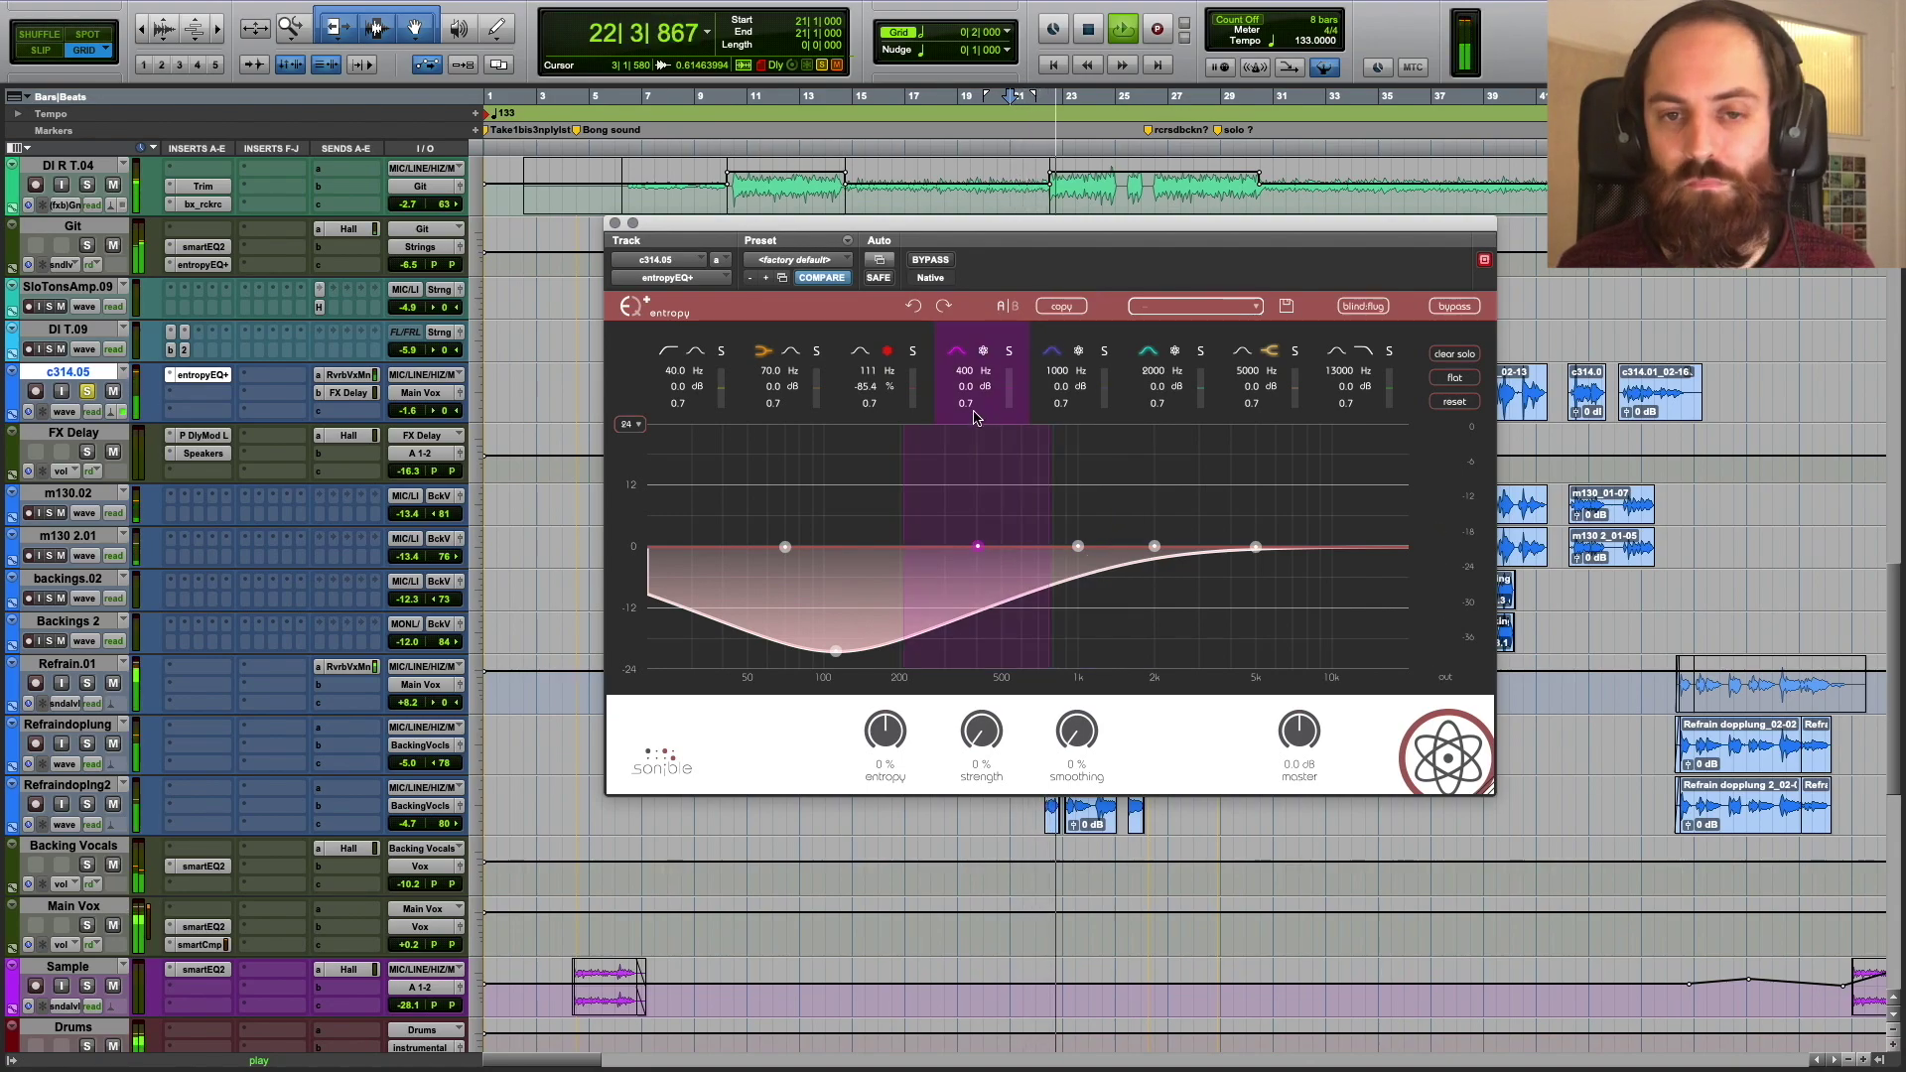
key(space)
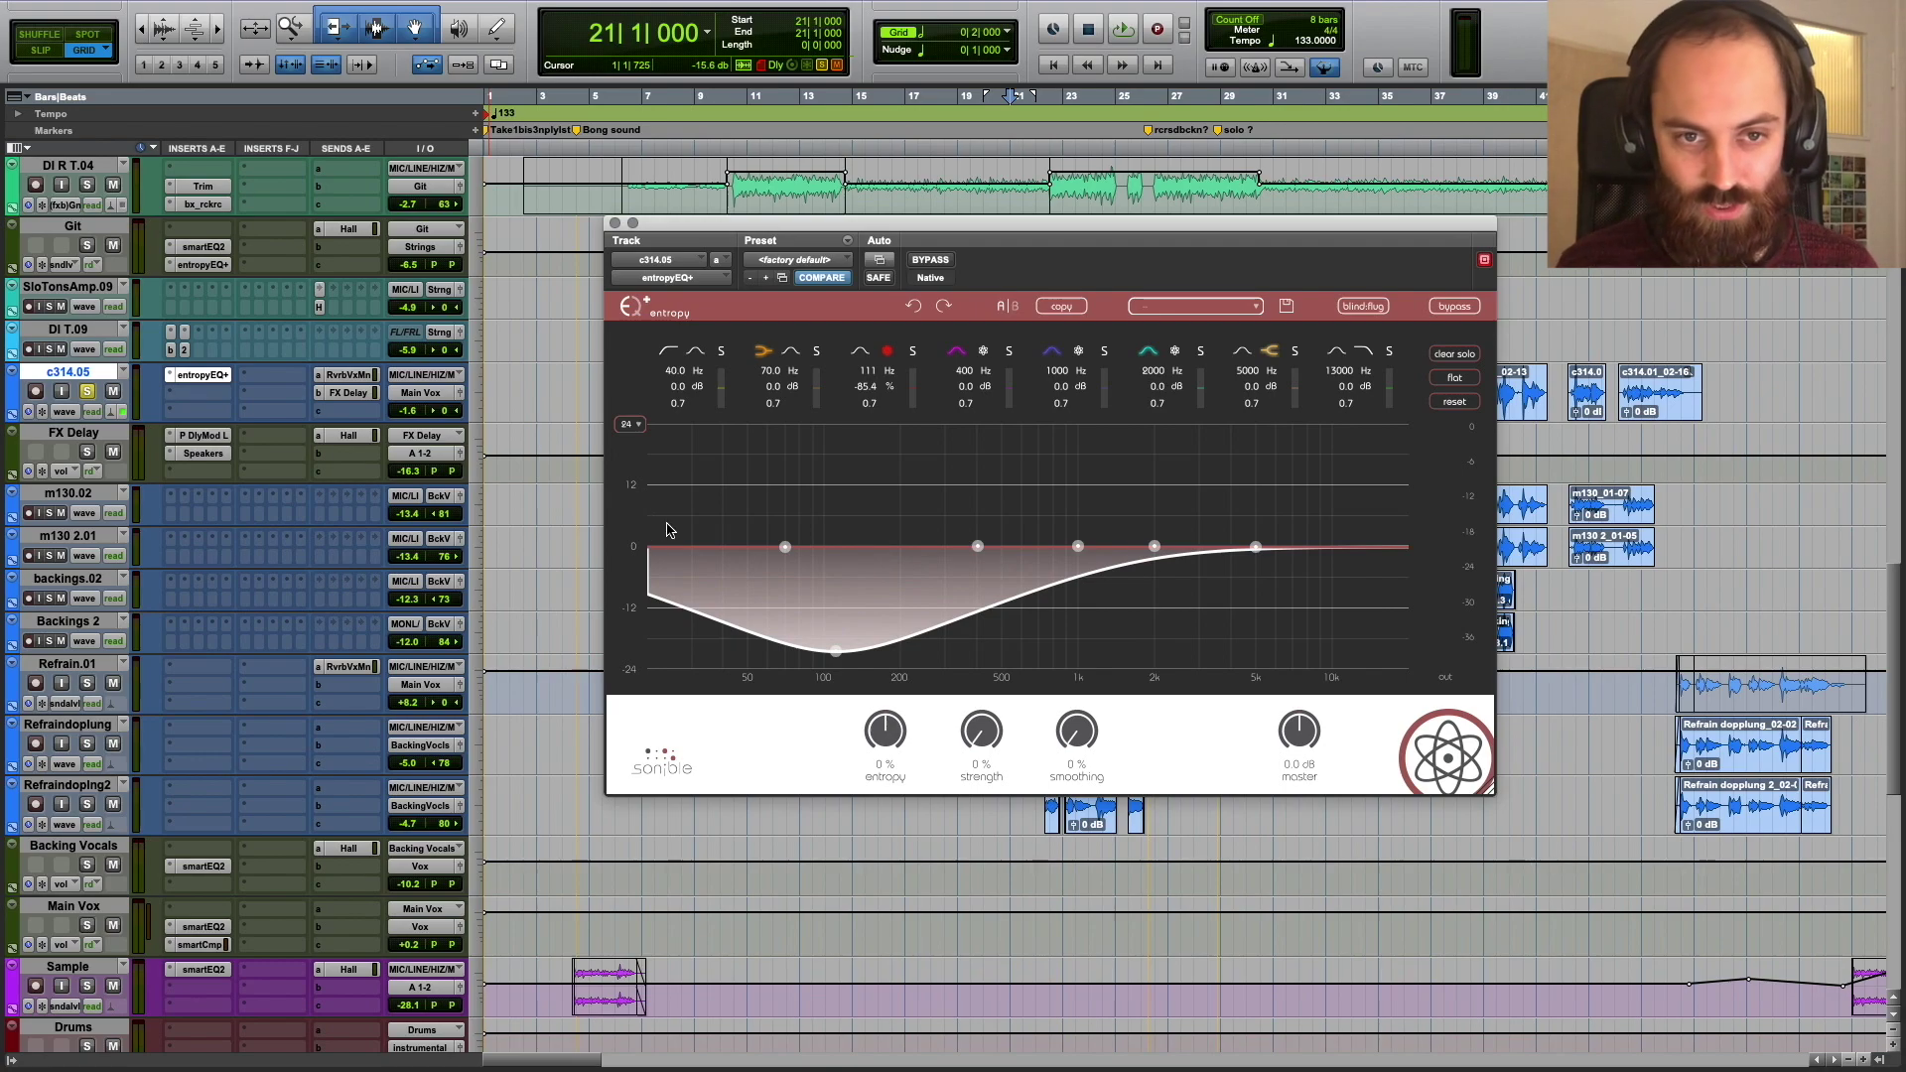
click(614, 224)
- Choose the Vocals profile in smart:reverb on the Reverb Vox Main track
scroll(192, 776, down, 10)
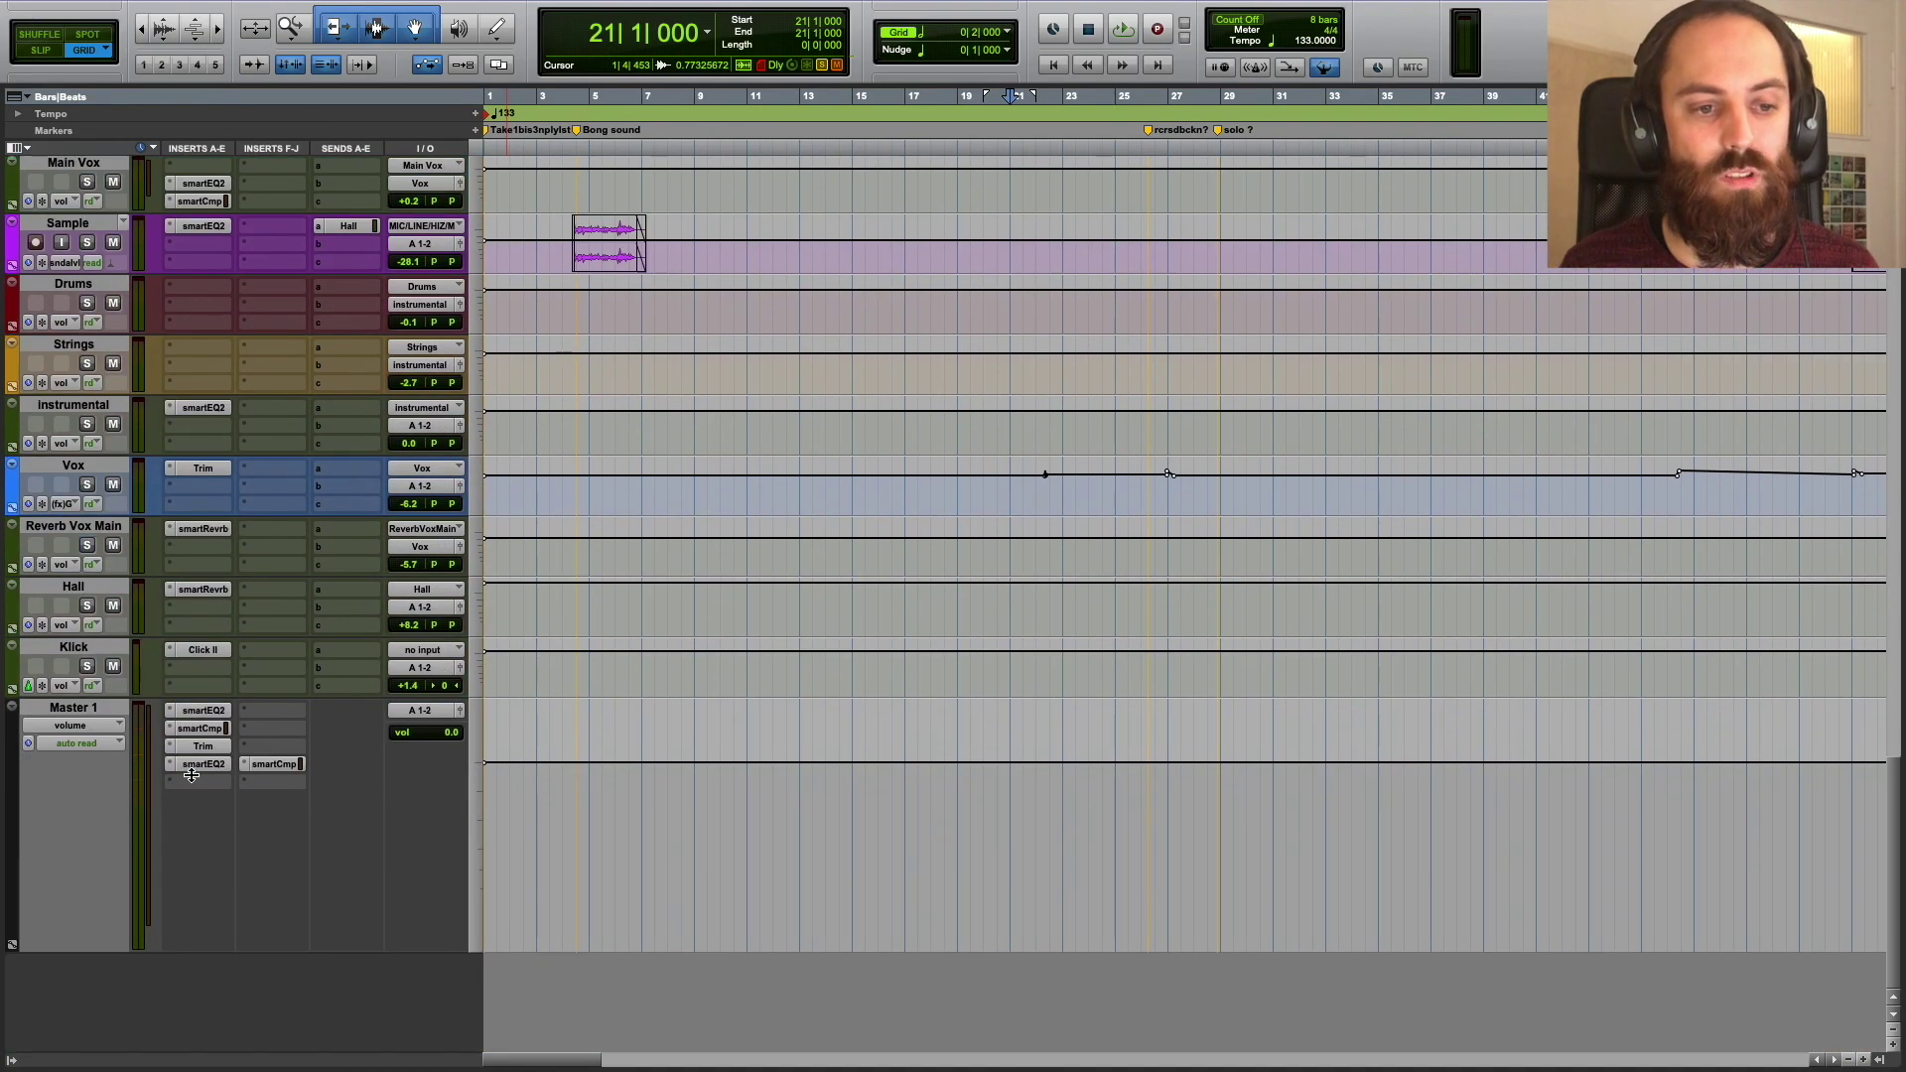
scroll(192, 776, up, 15)
scroll(194, 776, down, 3)
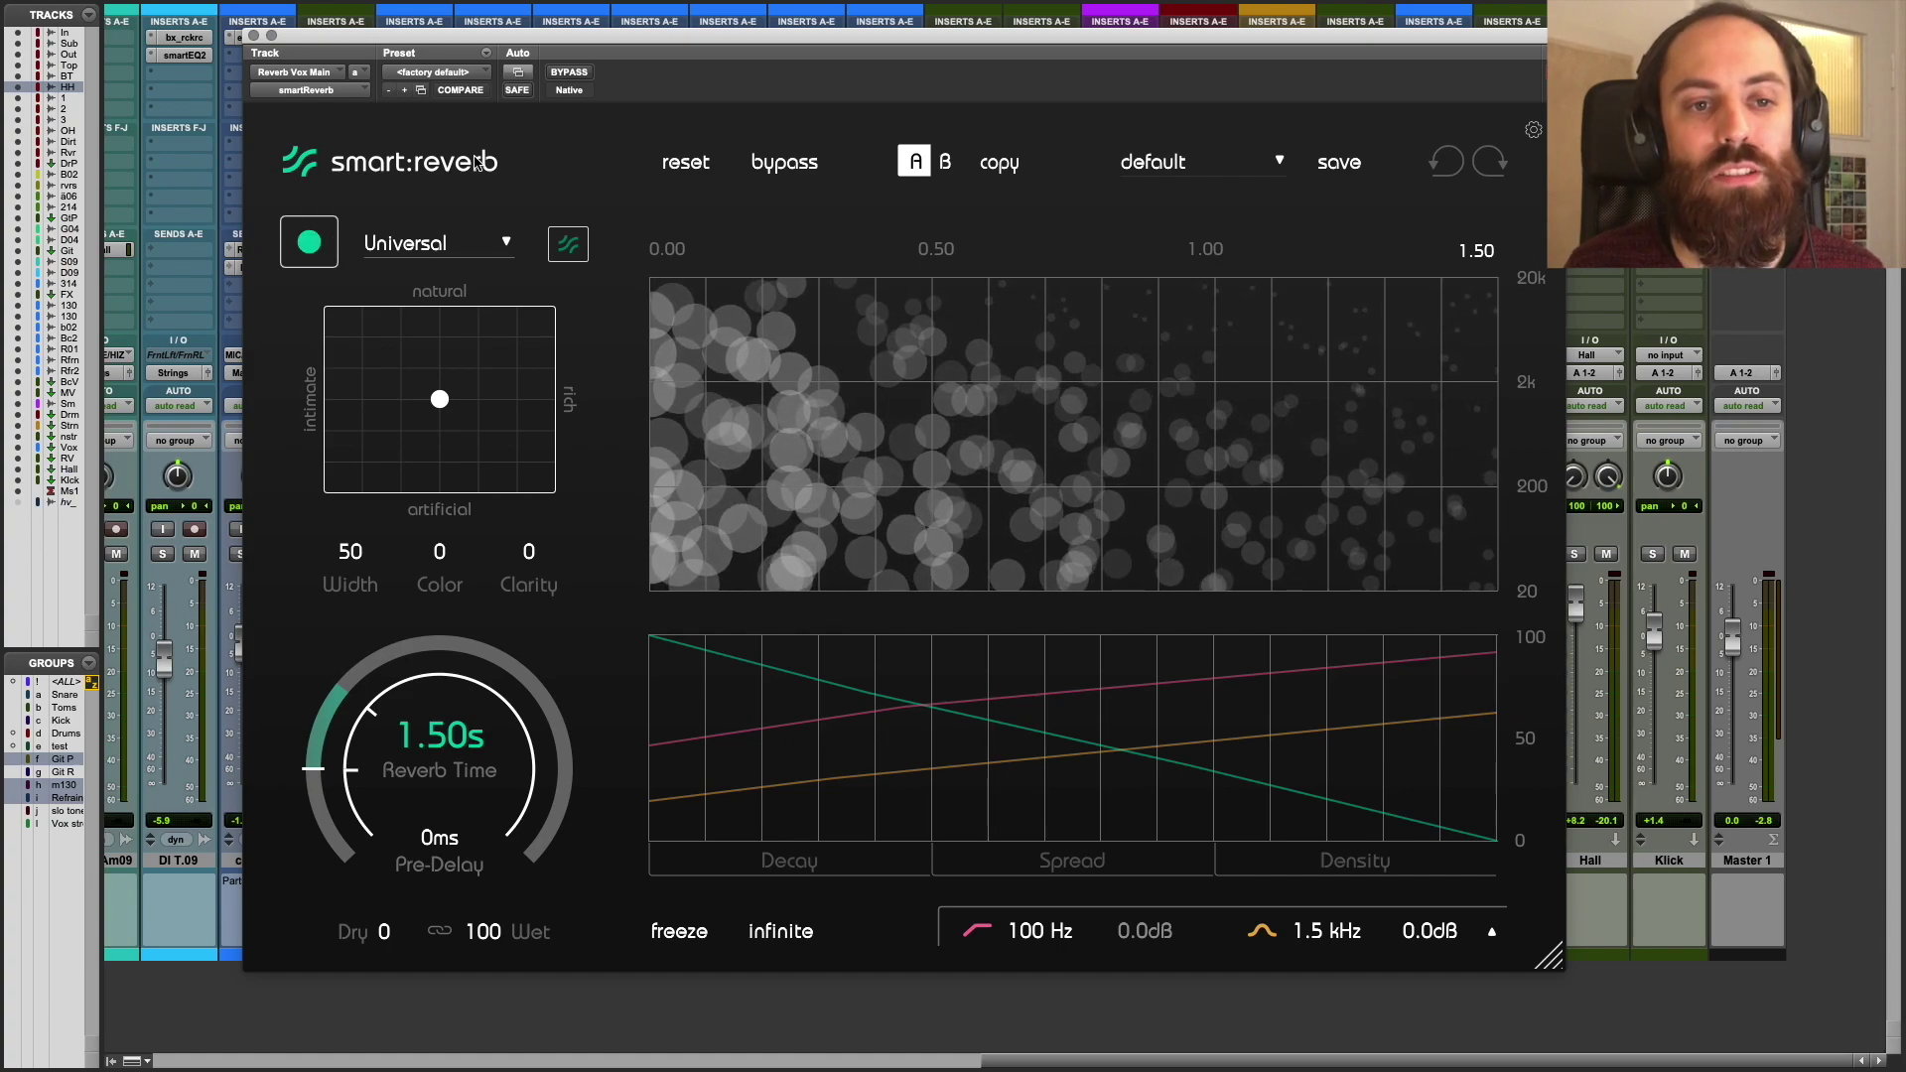
click(507, 243)
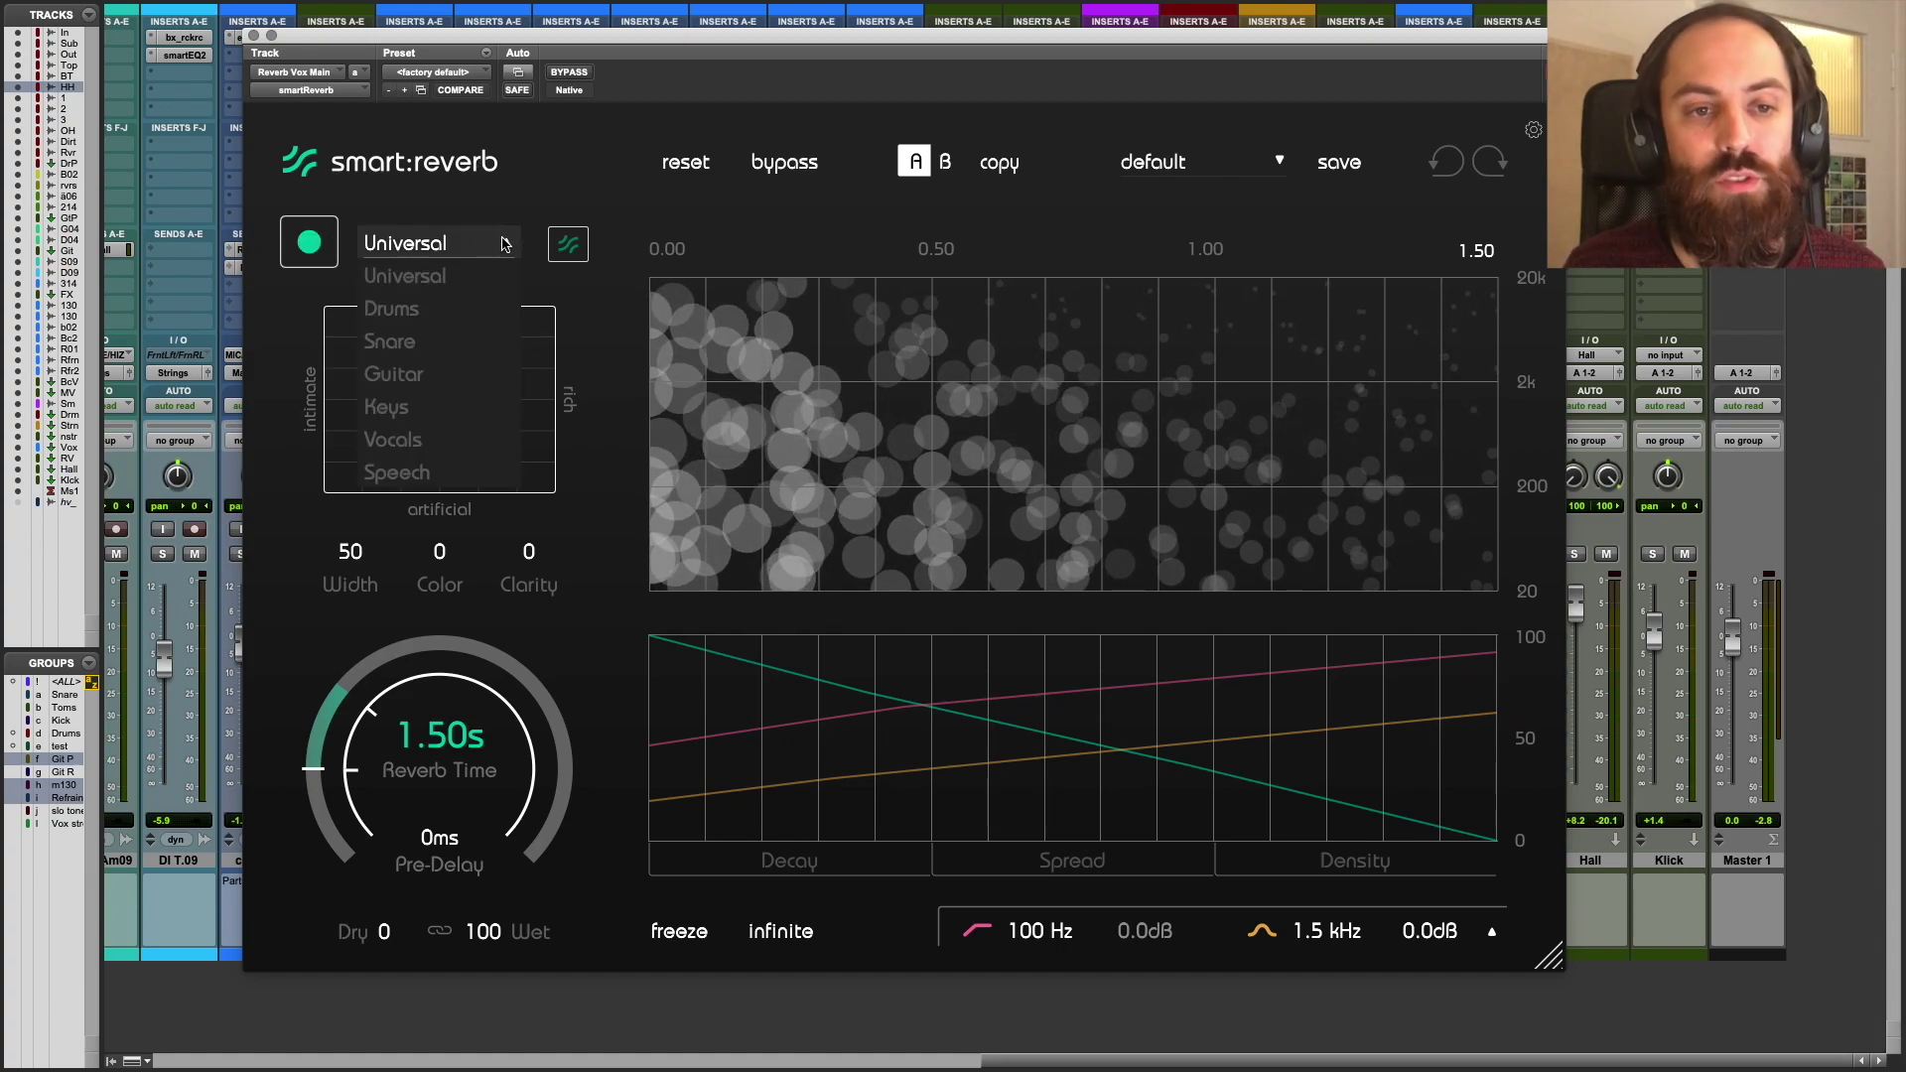
click(420, 452)
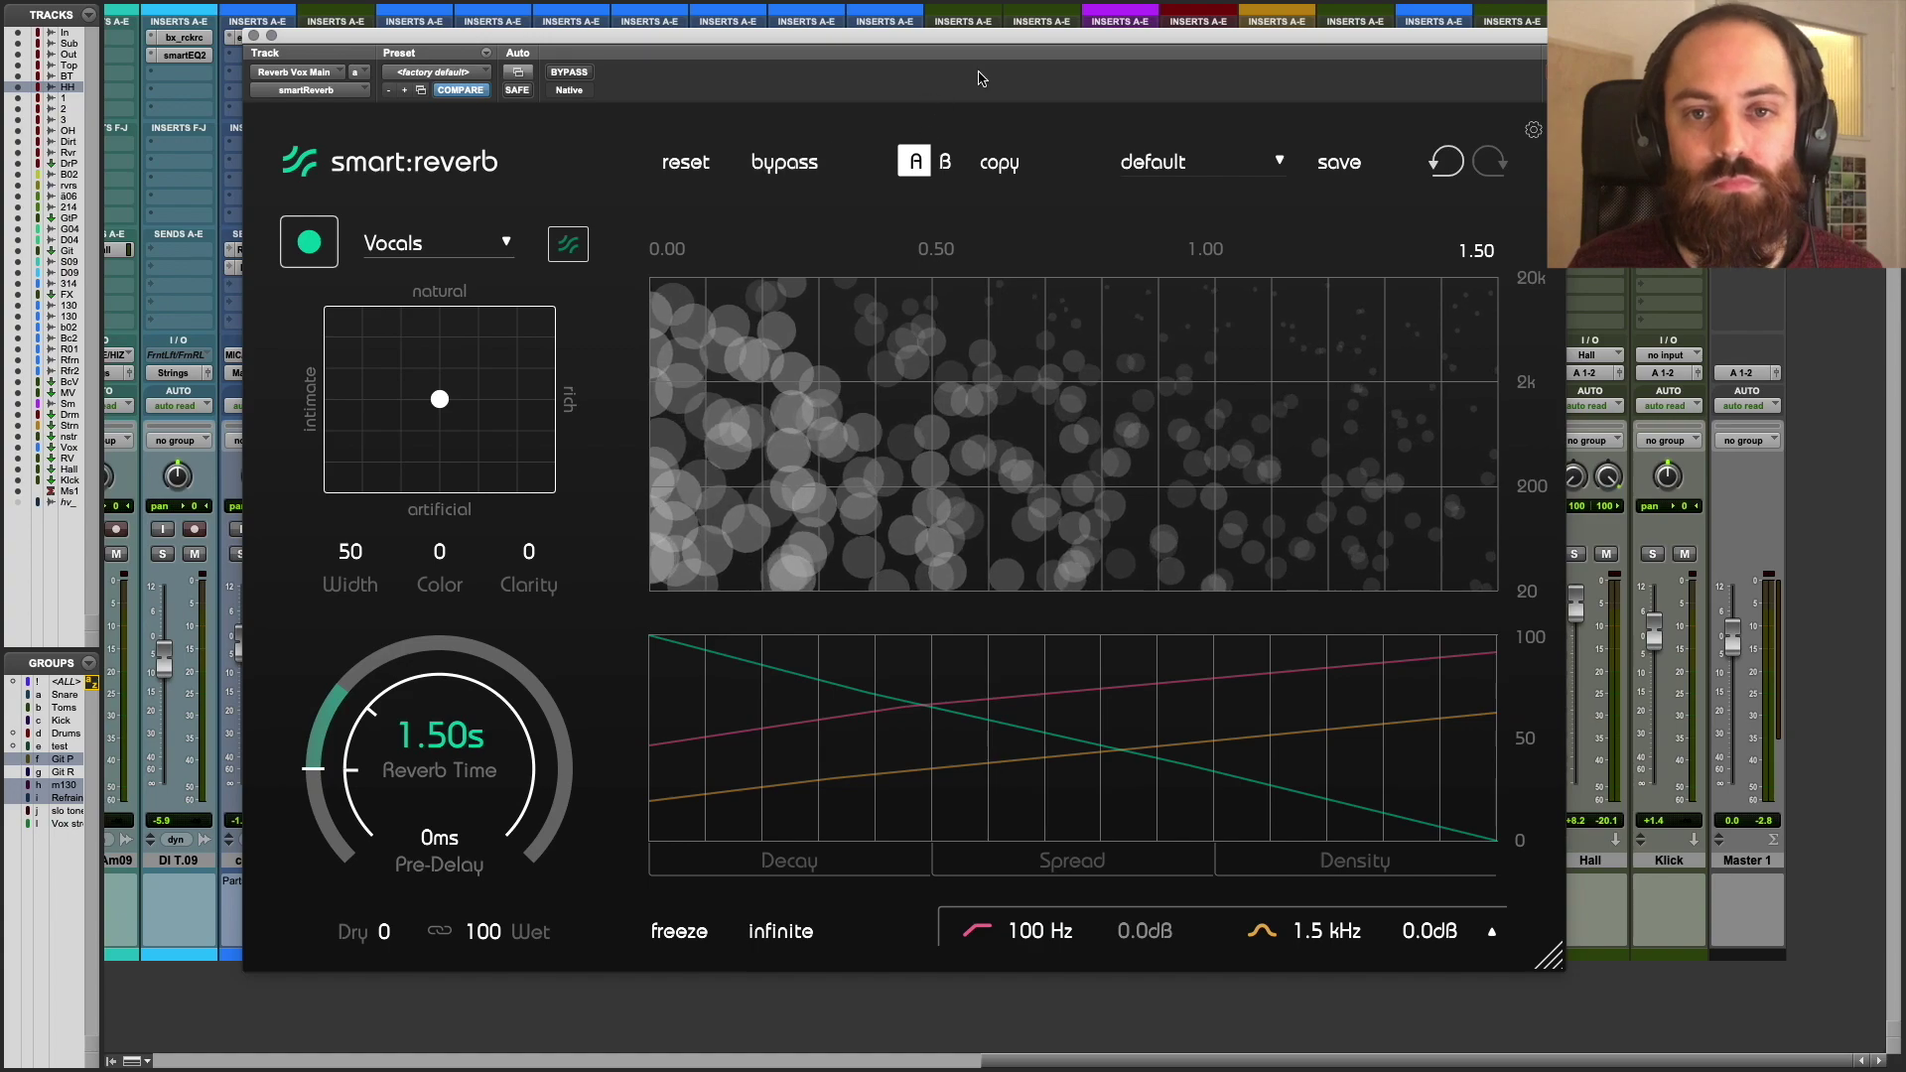
- Have smart:reverb learn from the vocal during playback and solo the Reverb Vox Main track
drag(1036, 39, 919, 27)
click(1497, 555)
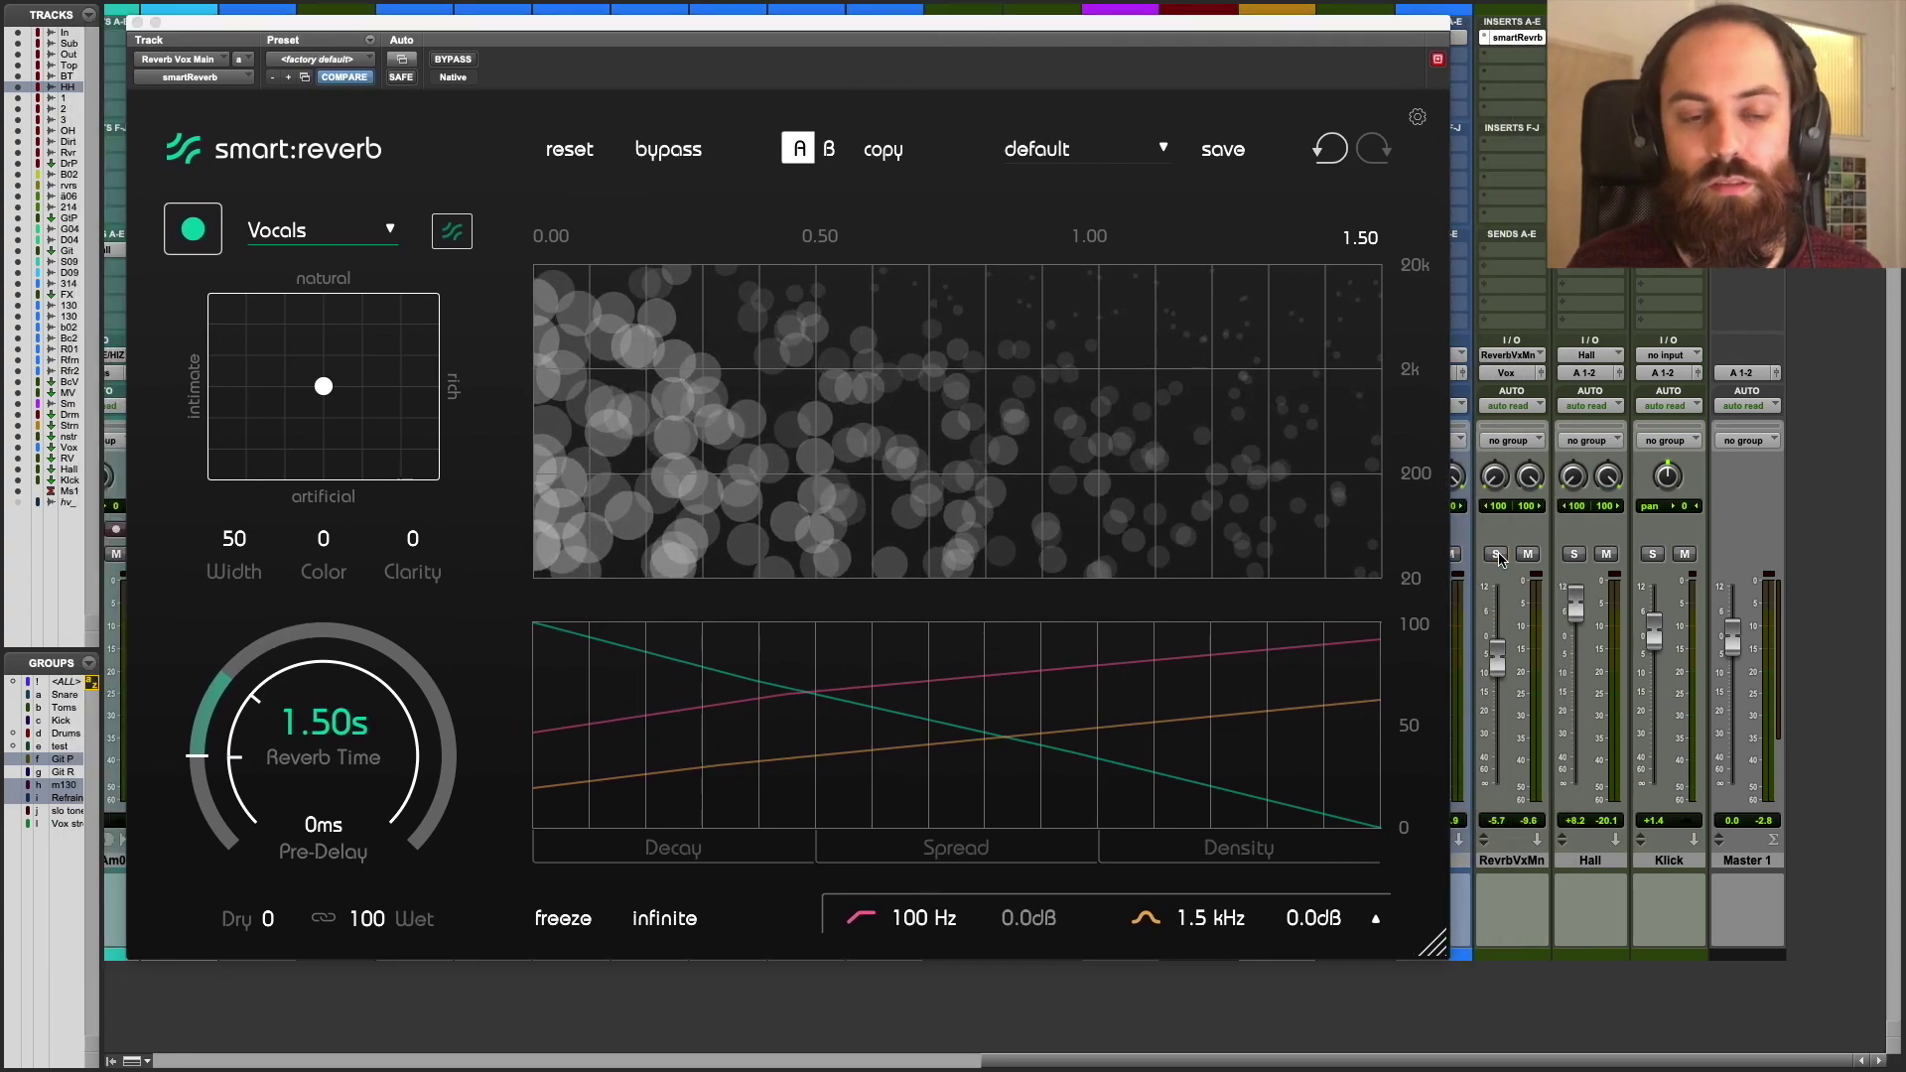
click(194, 231)
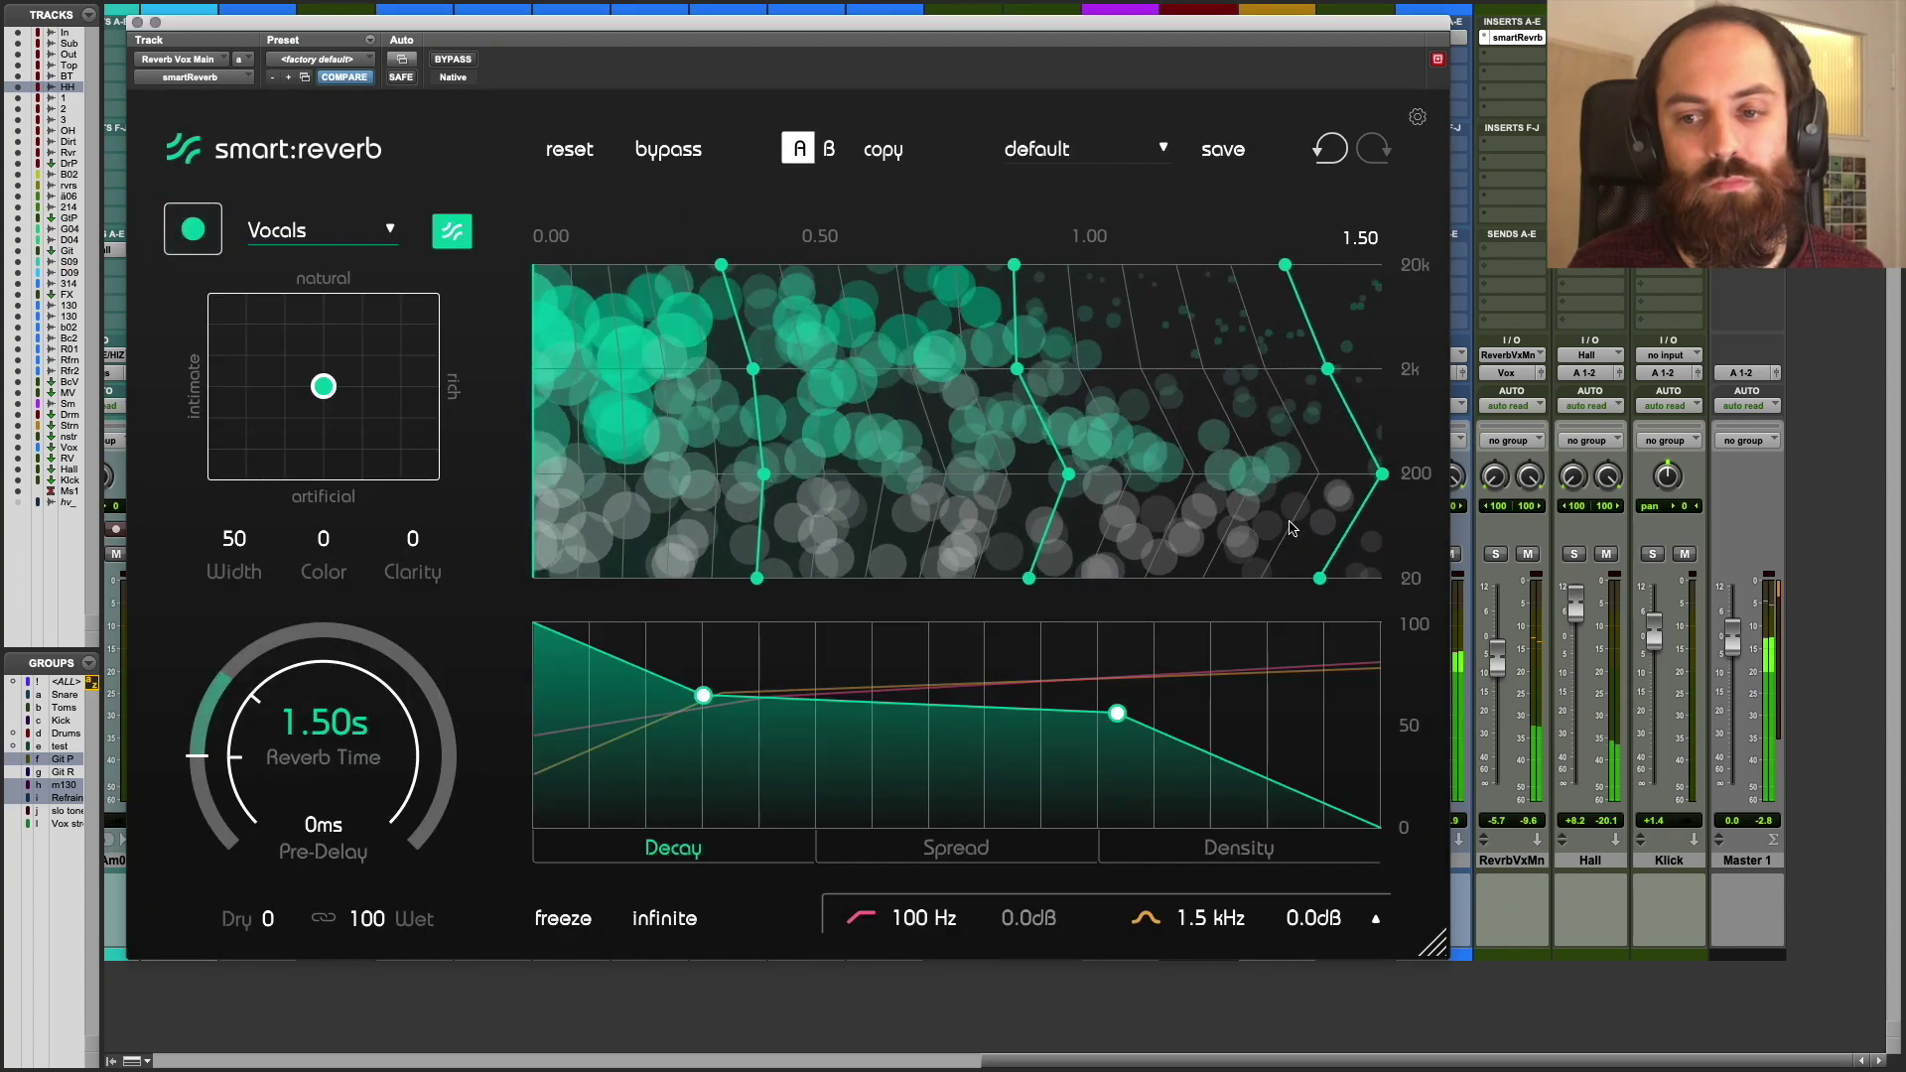
click(1497, 555)
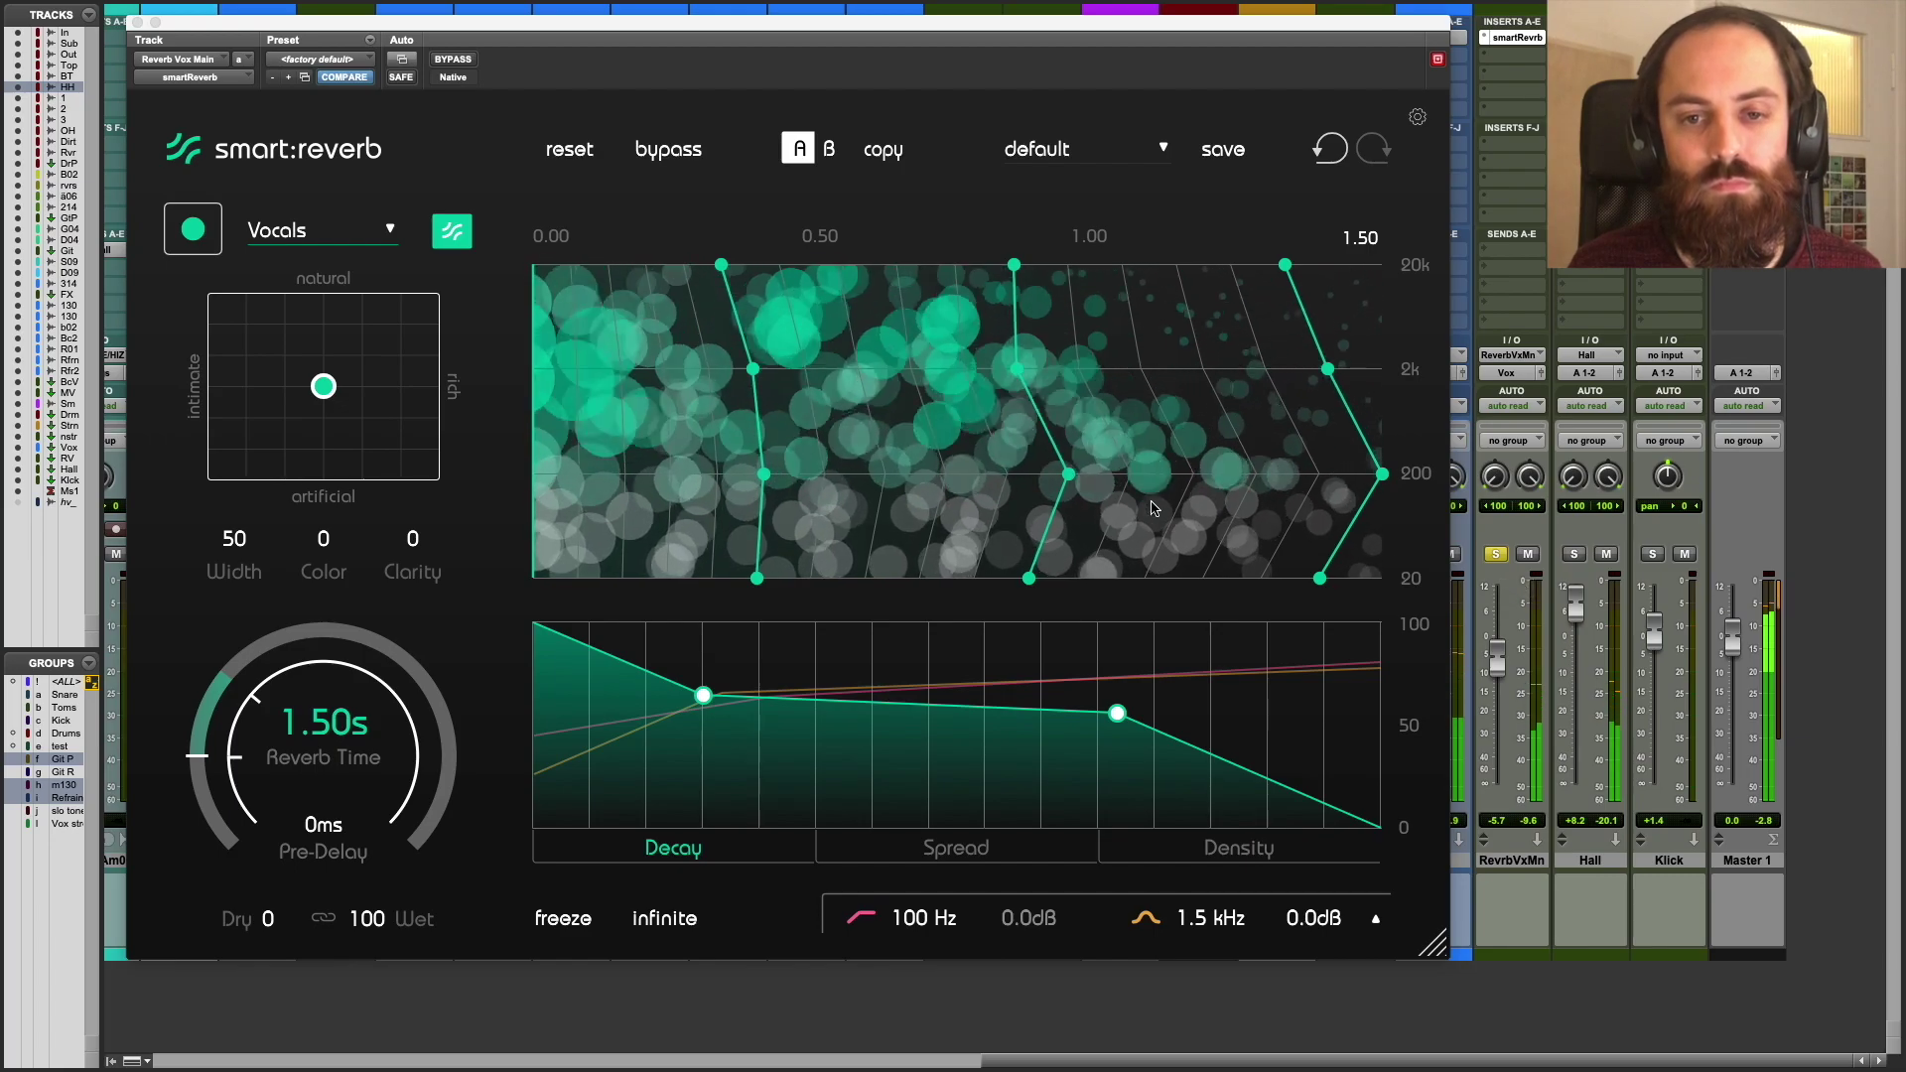
mouse_move(1140, 506)
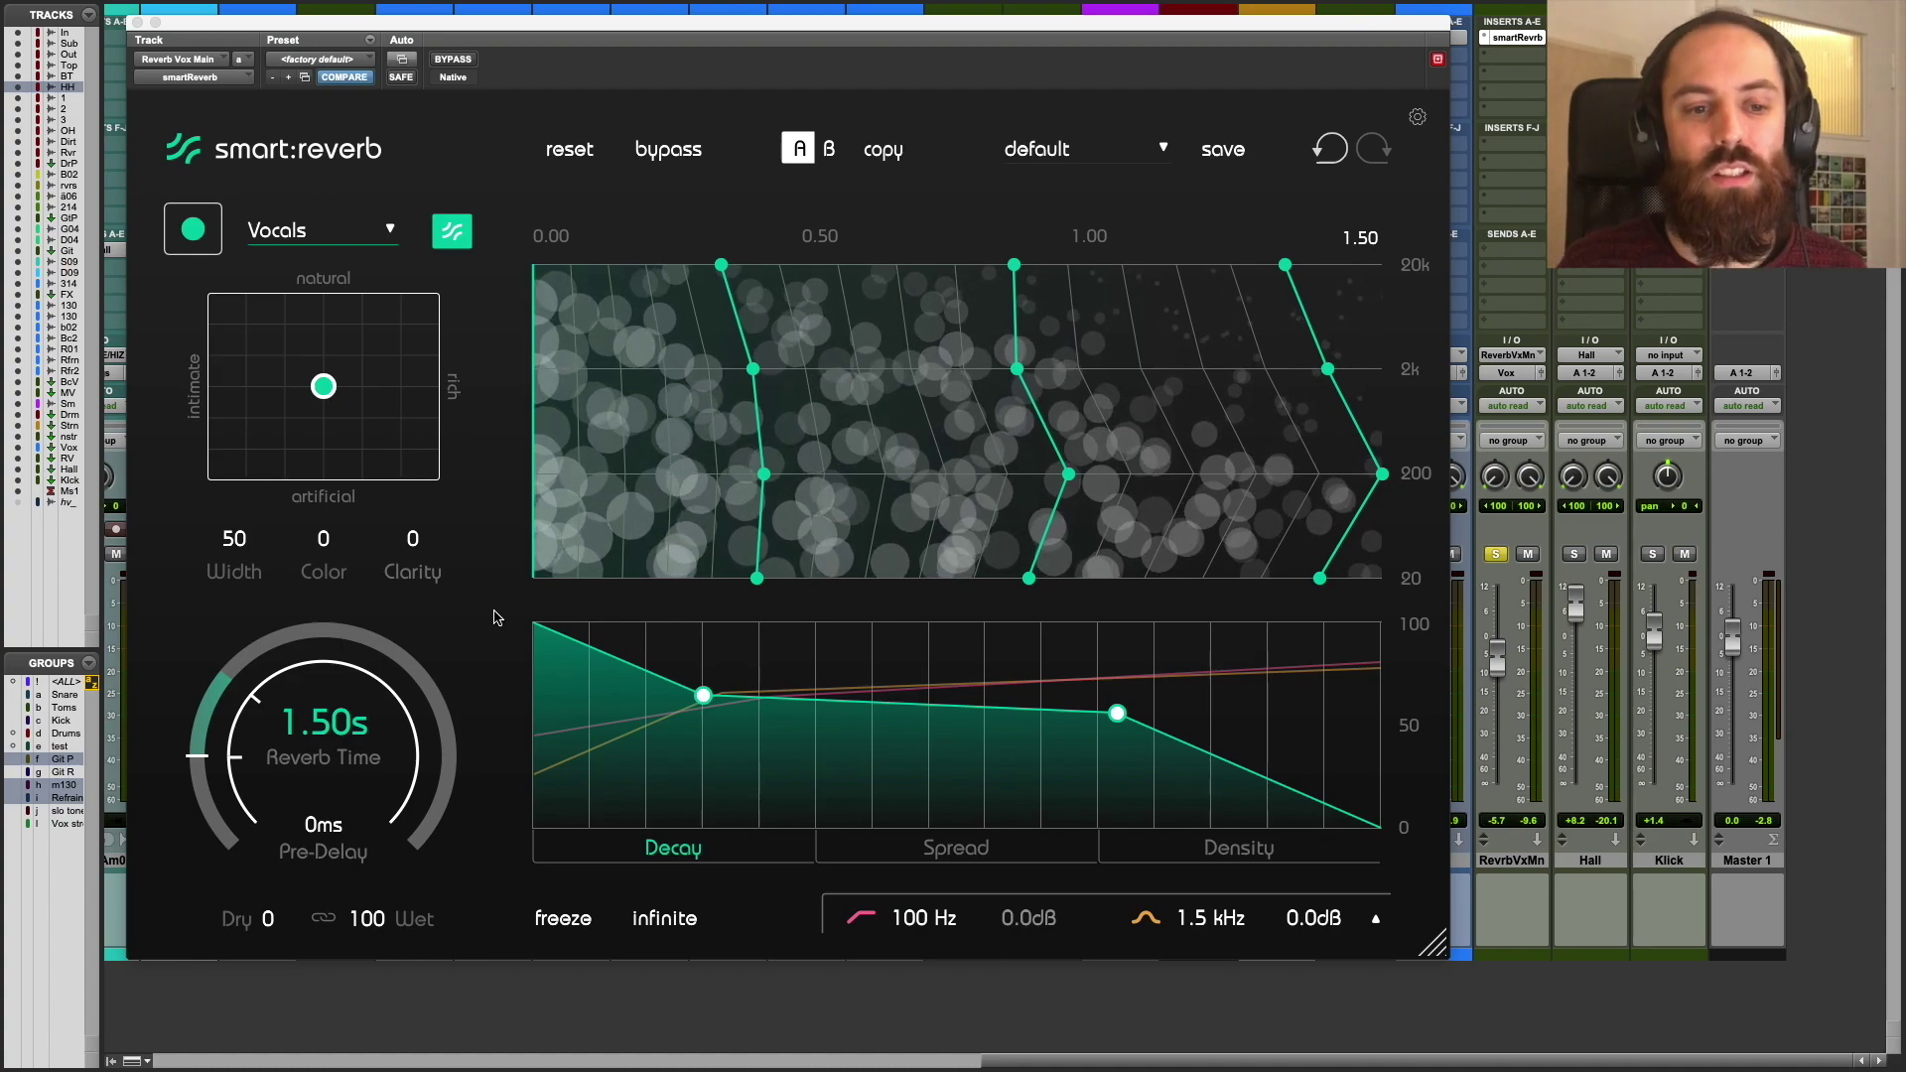
- Try reverb times between 1.58 s and 8.00 s in smart:reverb, and set the reverb time to 2.08 s
drag(262, 719, 270, 686)
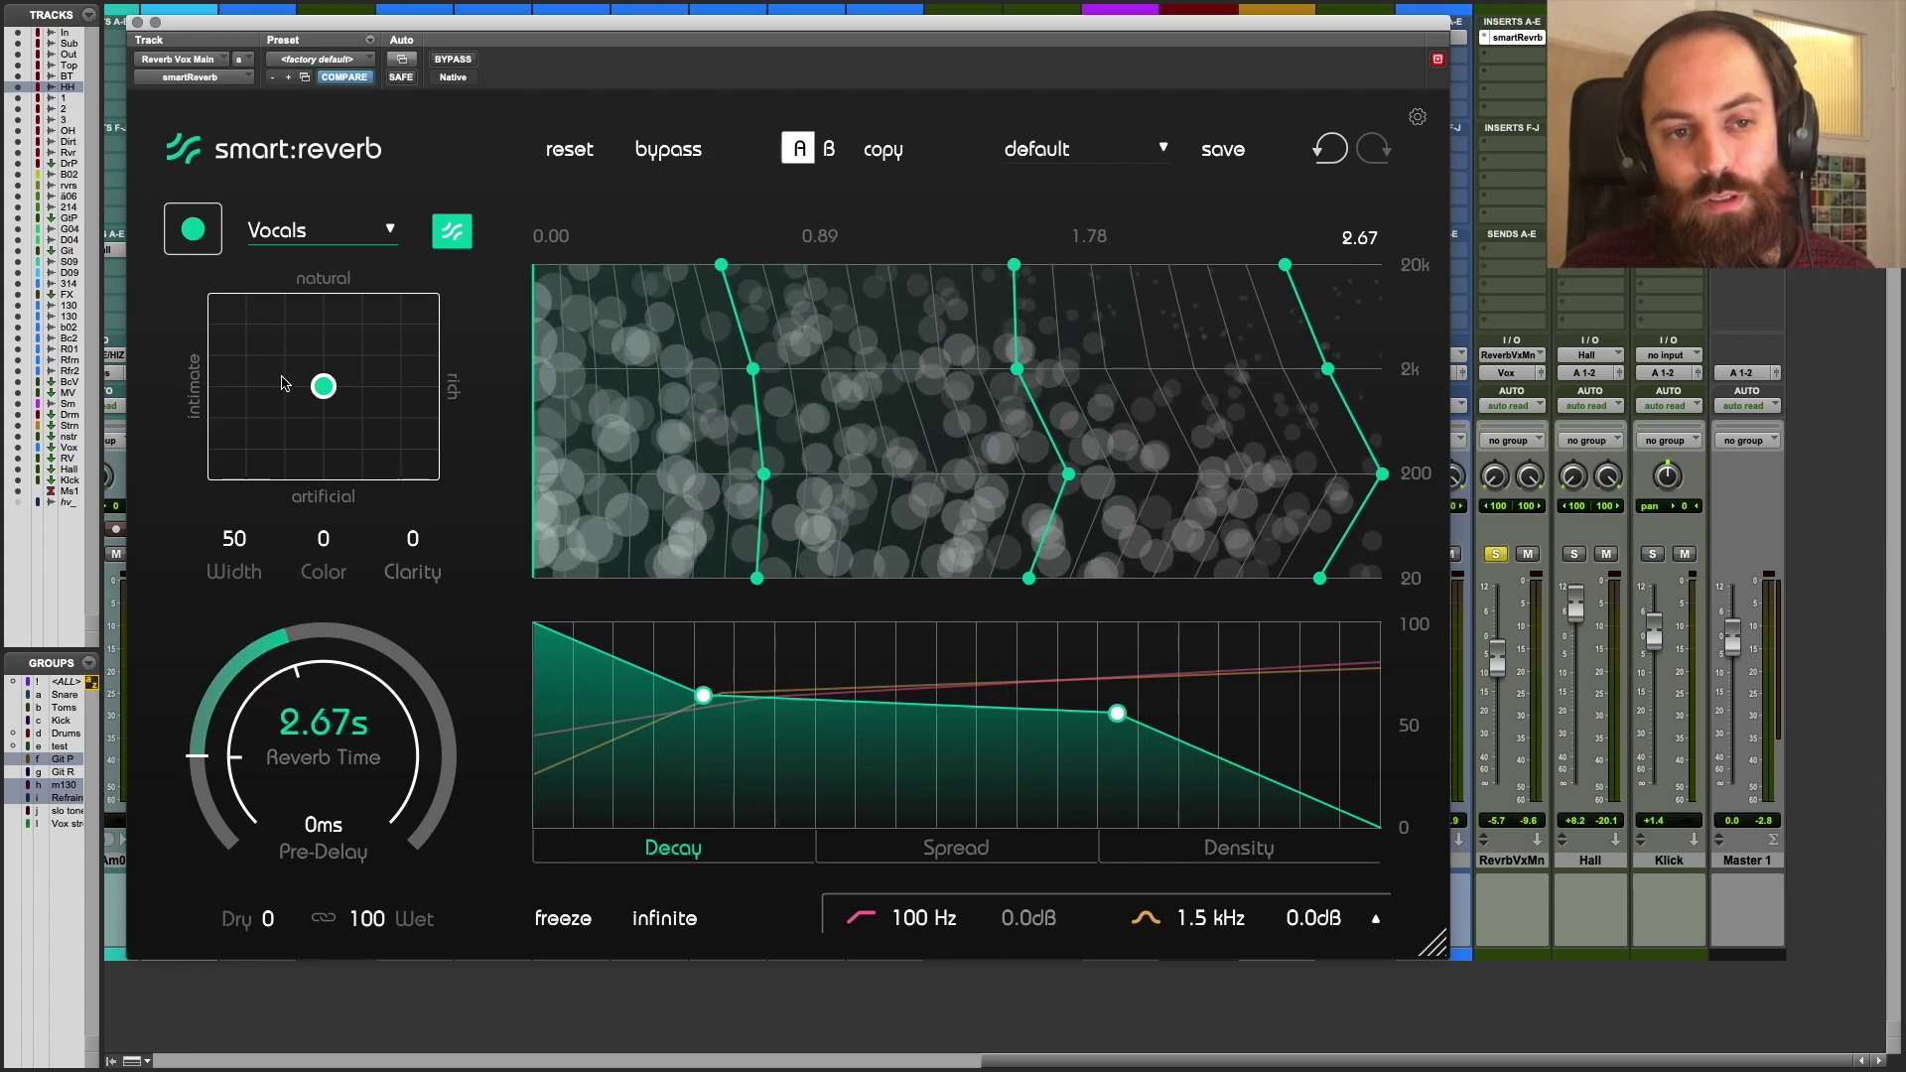
drag(297, 685, 263, 699)
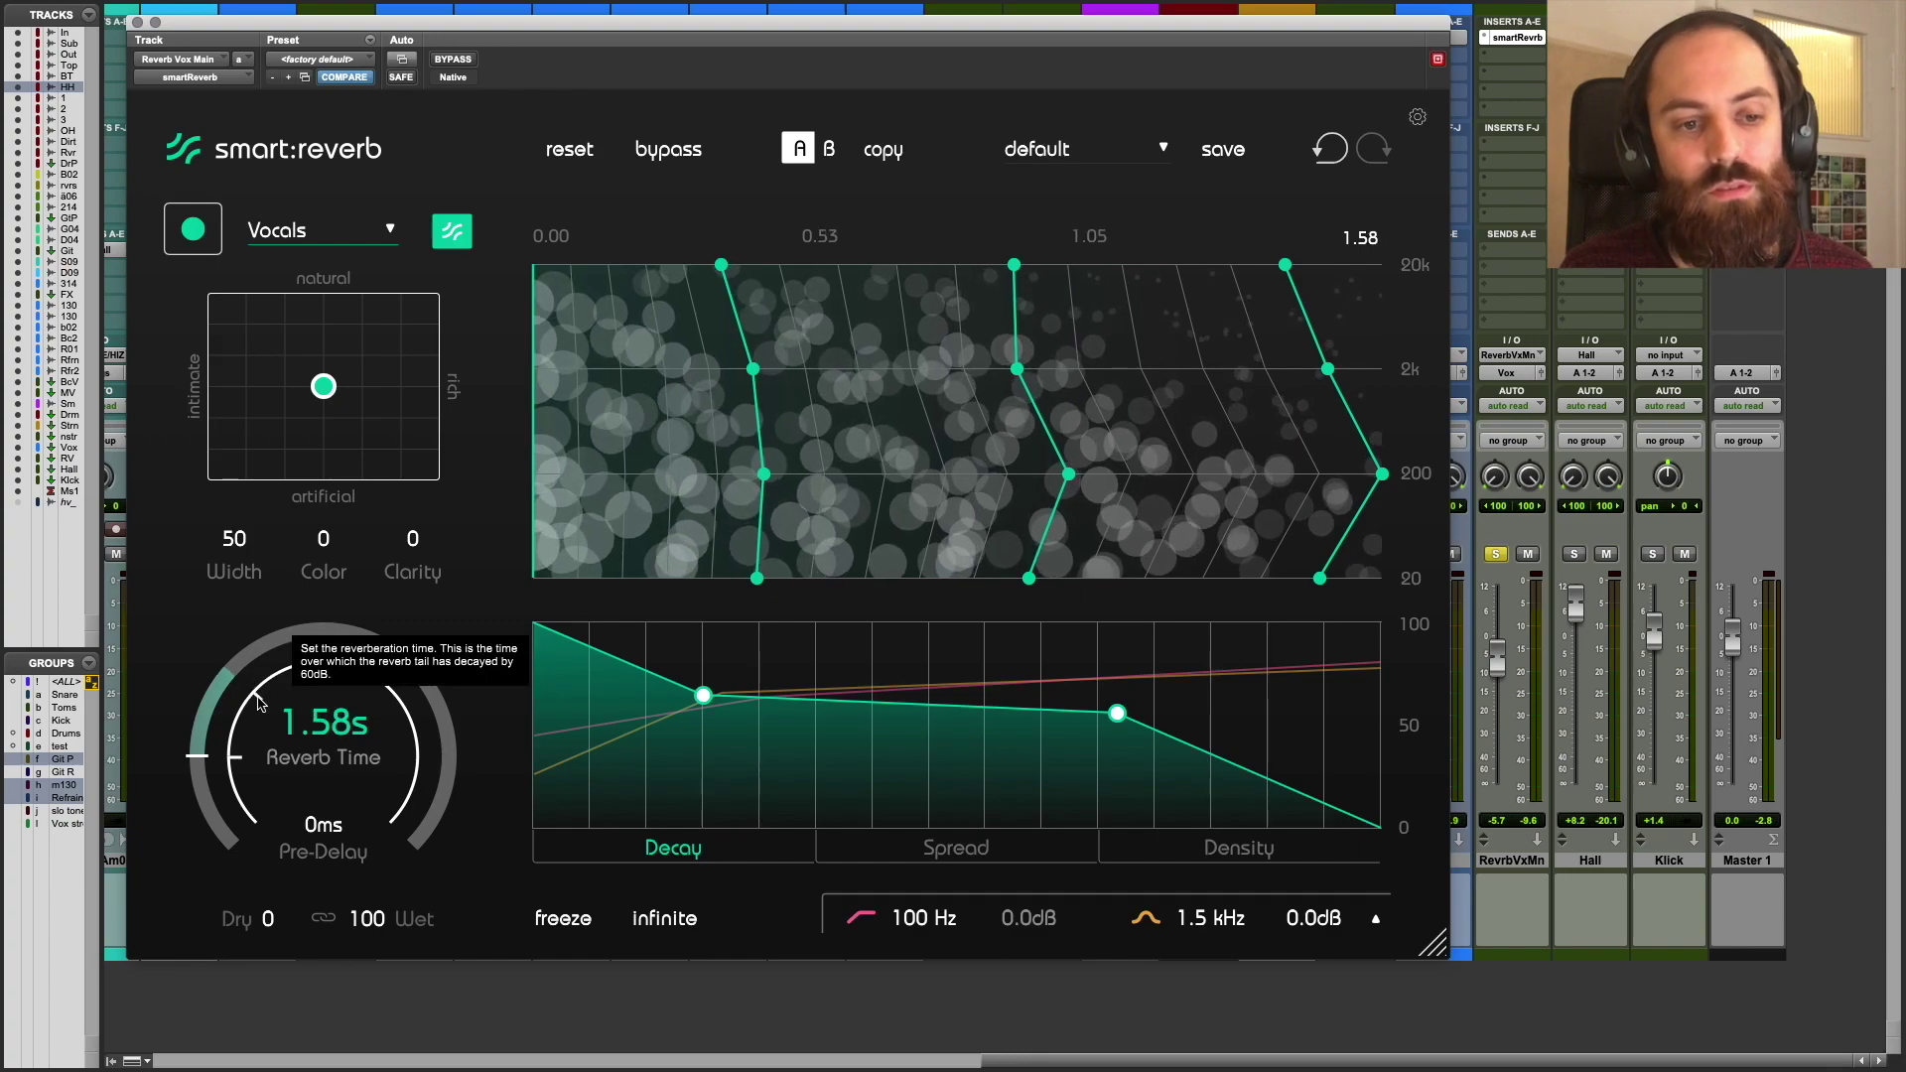
mouse_move(257, 702)
mouse_down()
mouse_move(273, 667)
mouse_move(264, 698)
mouse_up()
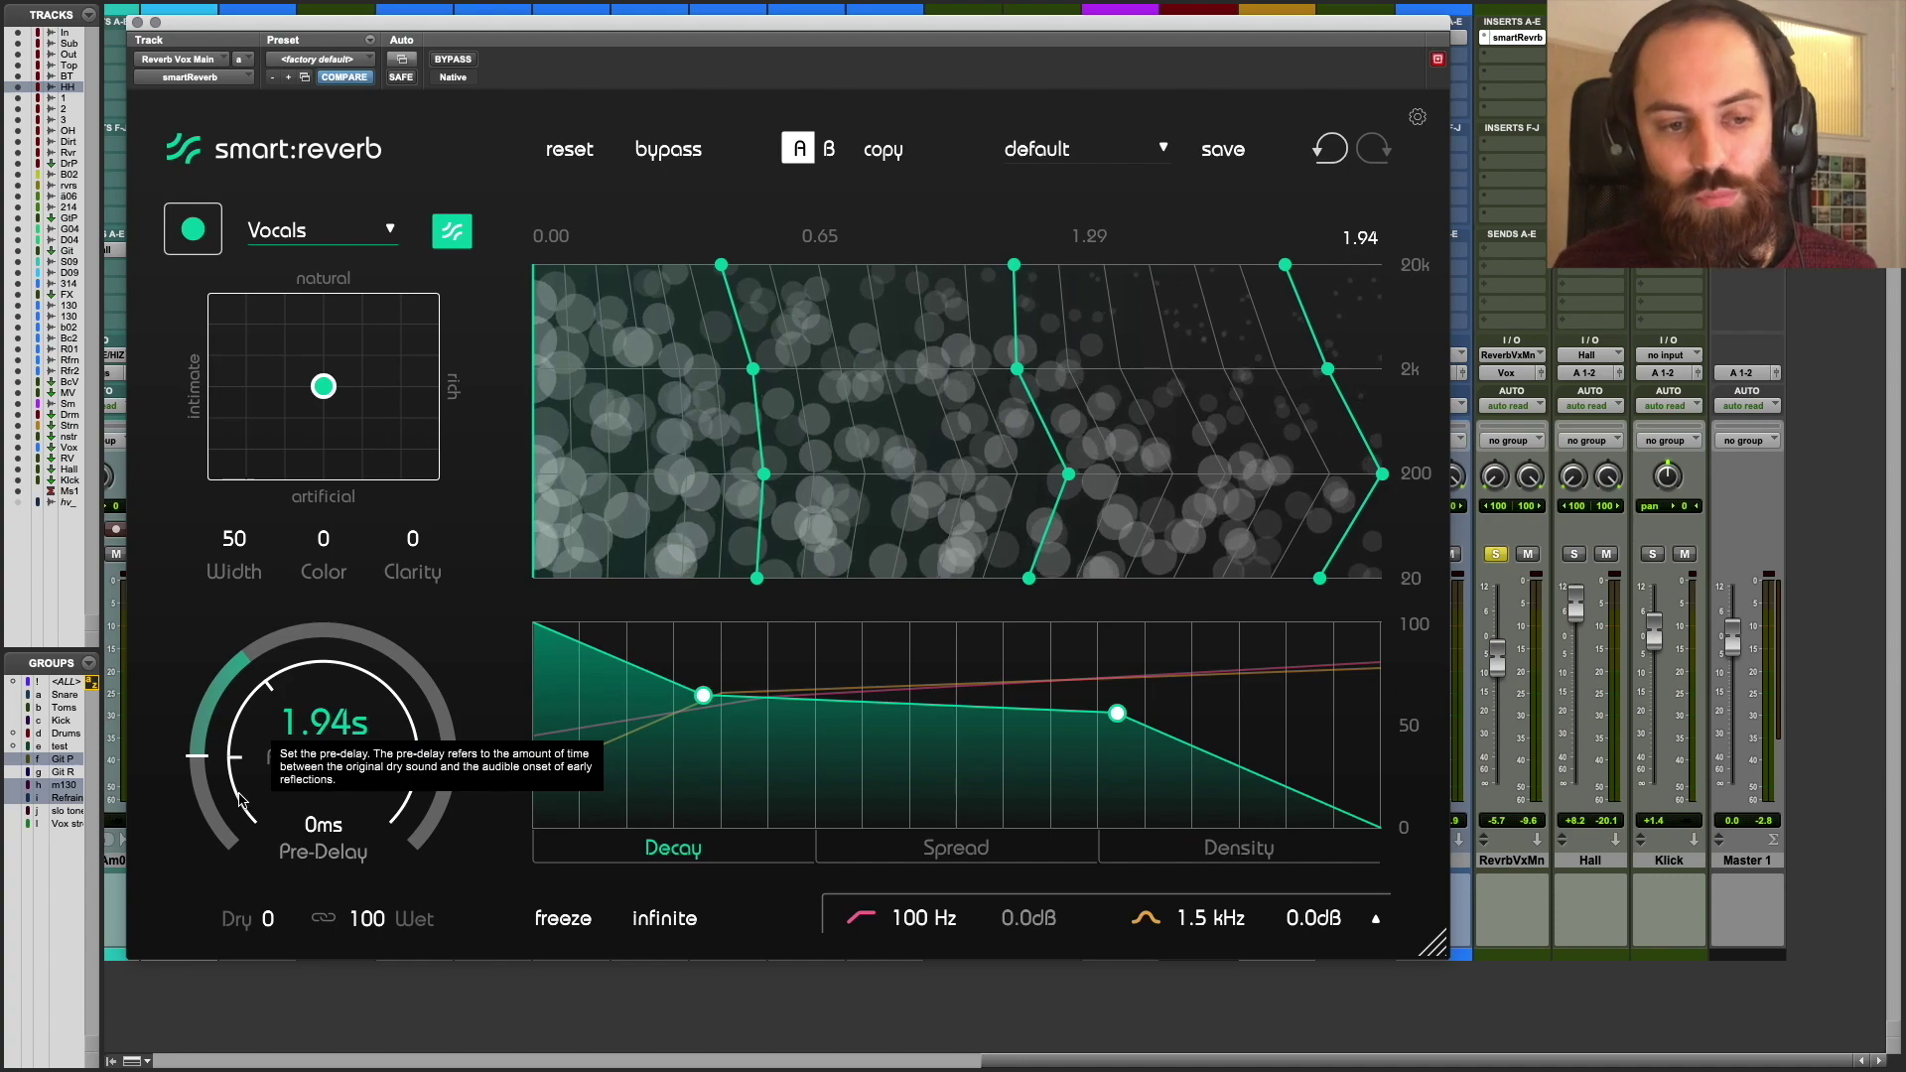
mouse_move(248, 800)
mouse_down()
mouse_move(243, 685)
mouse_move(244, 809)
mouse_up()
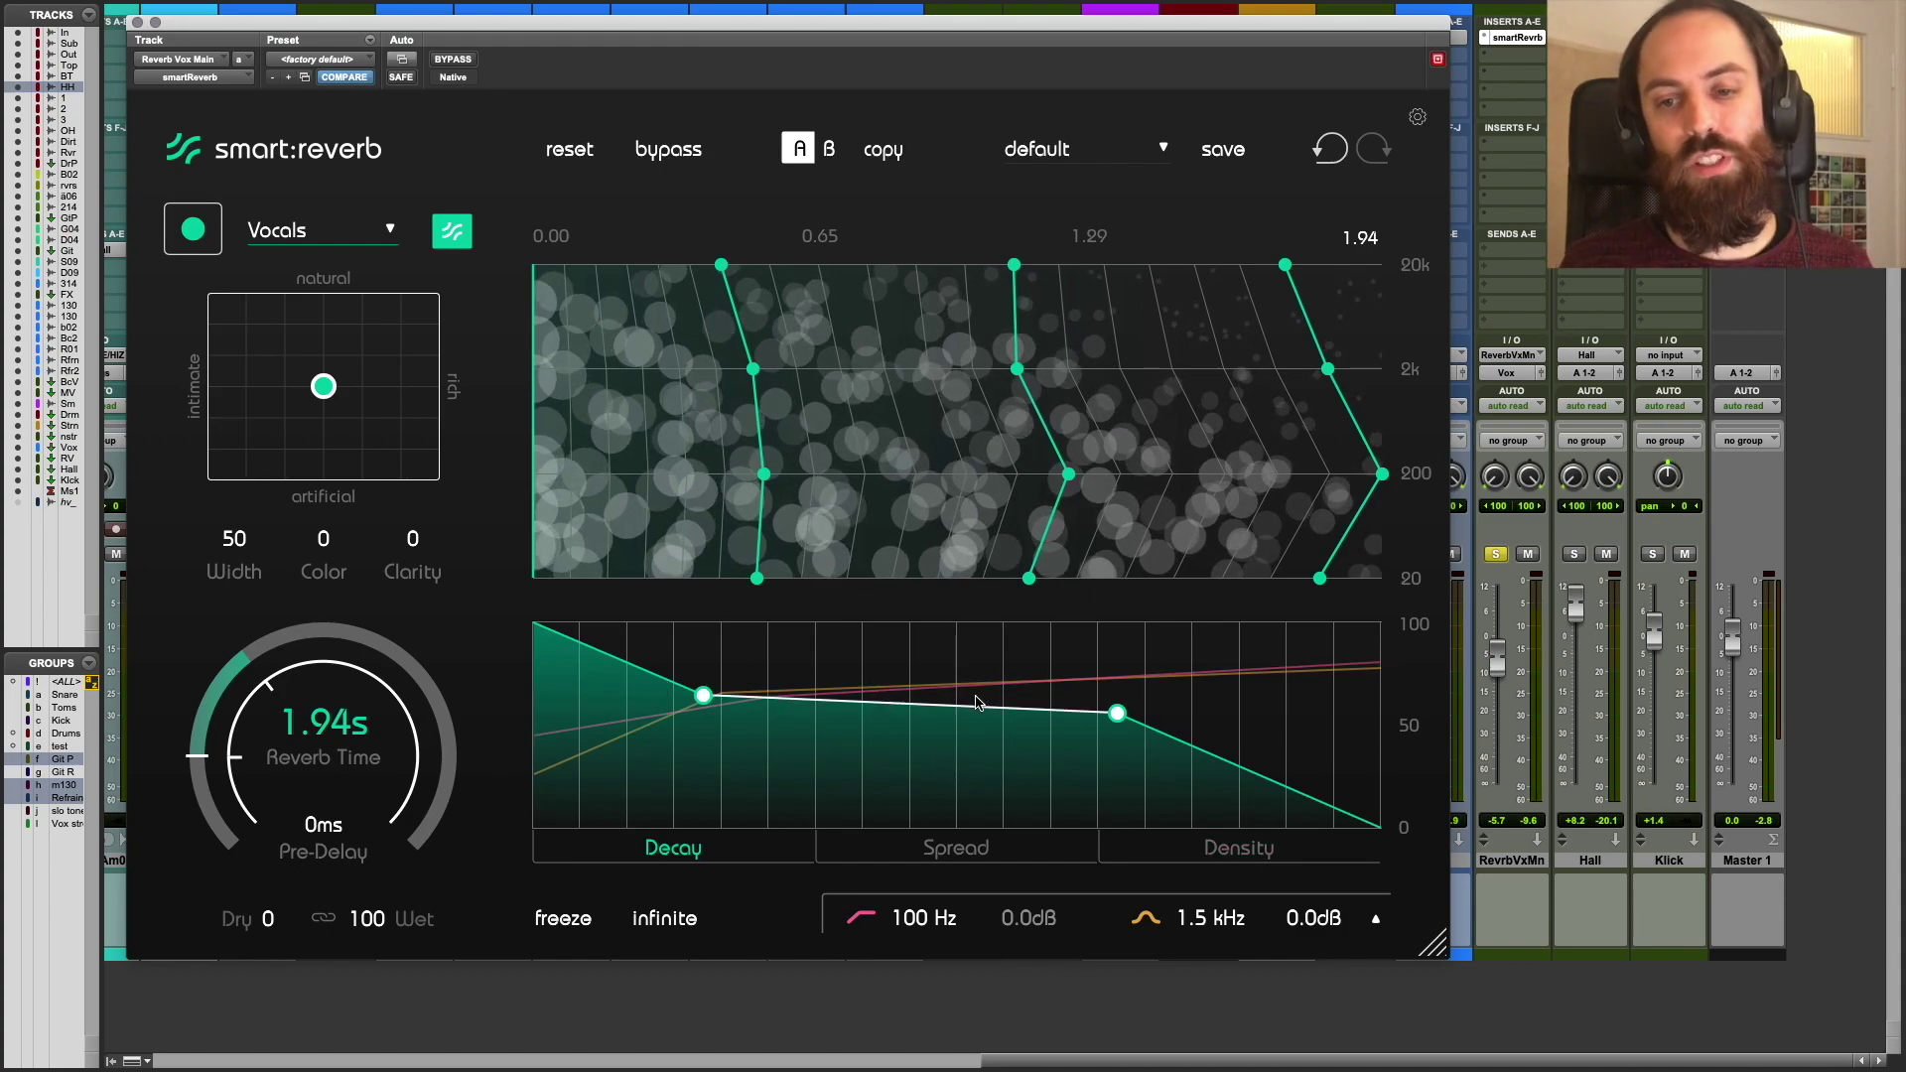
drag(295, 711, 291, 658)
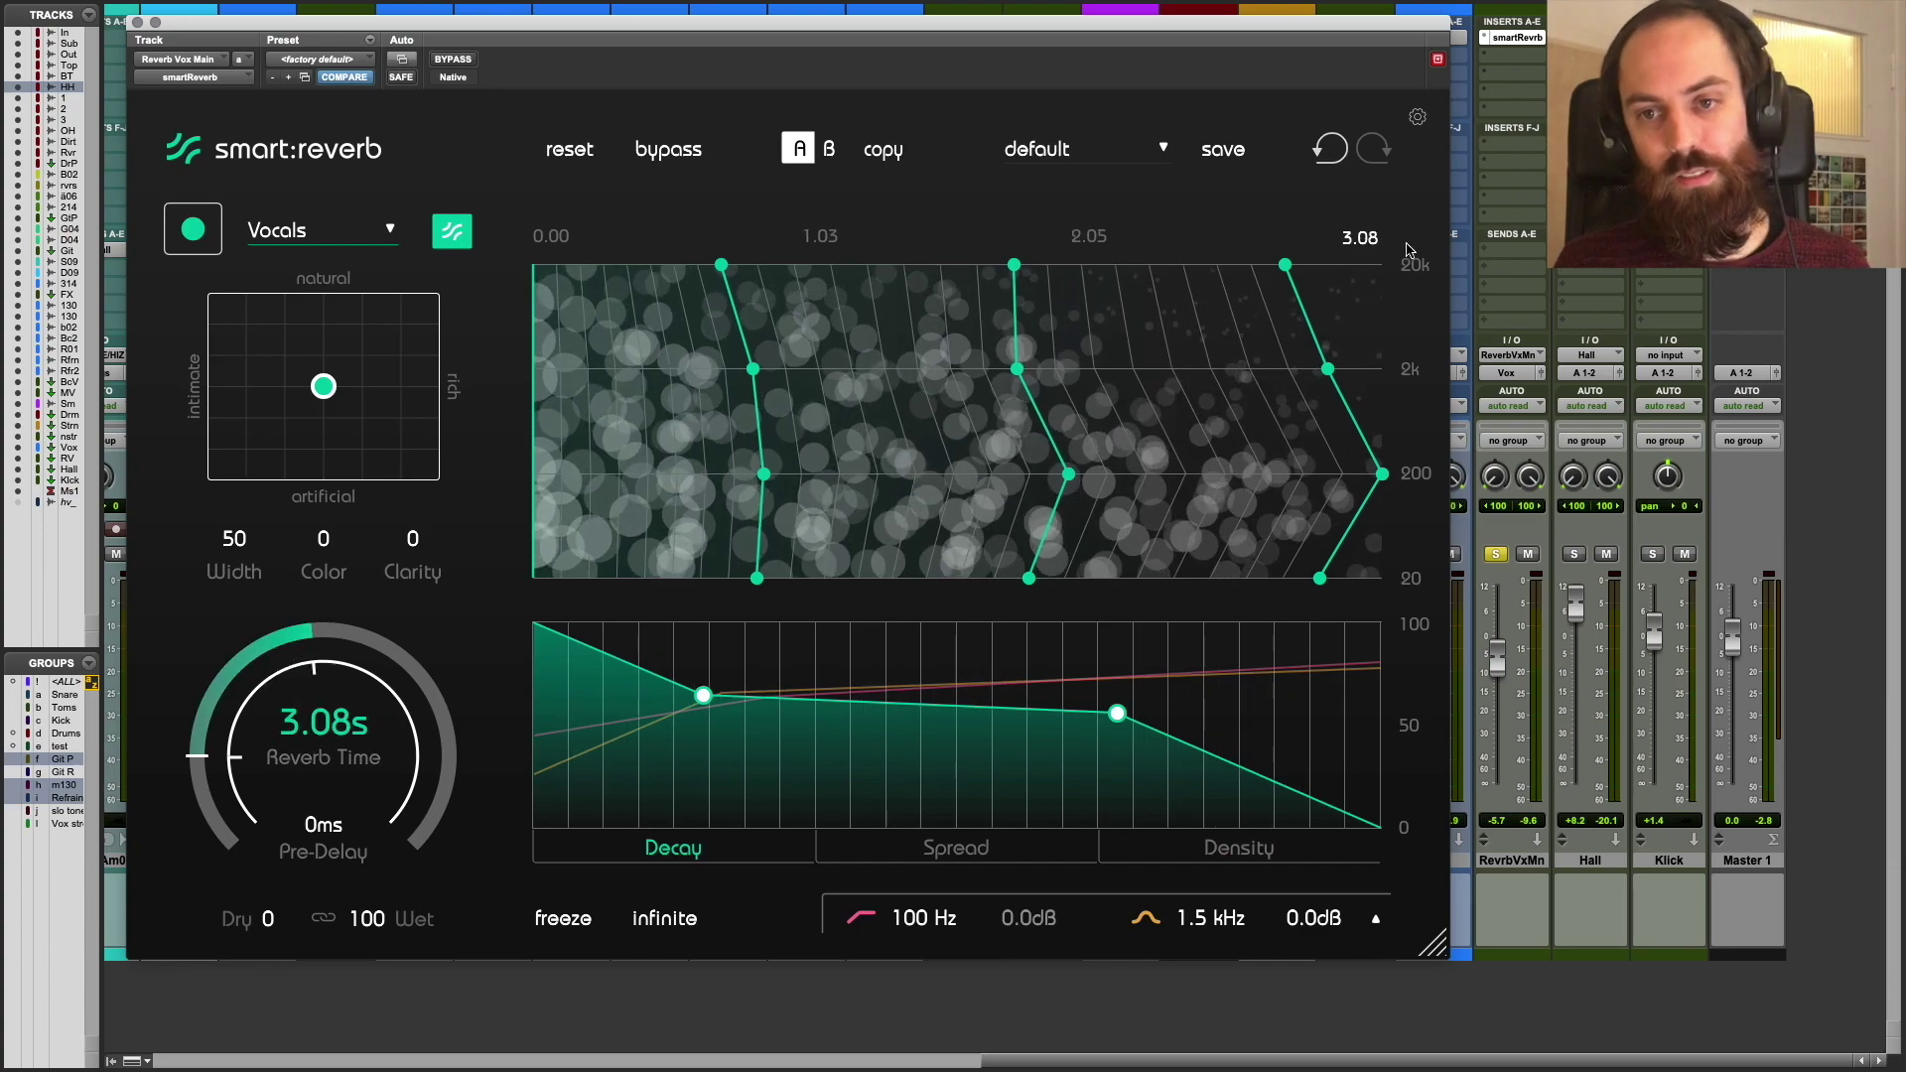
drag(330, 697, 365, 542)
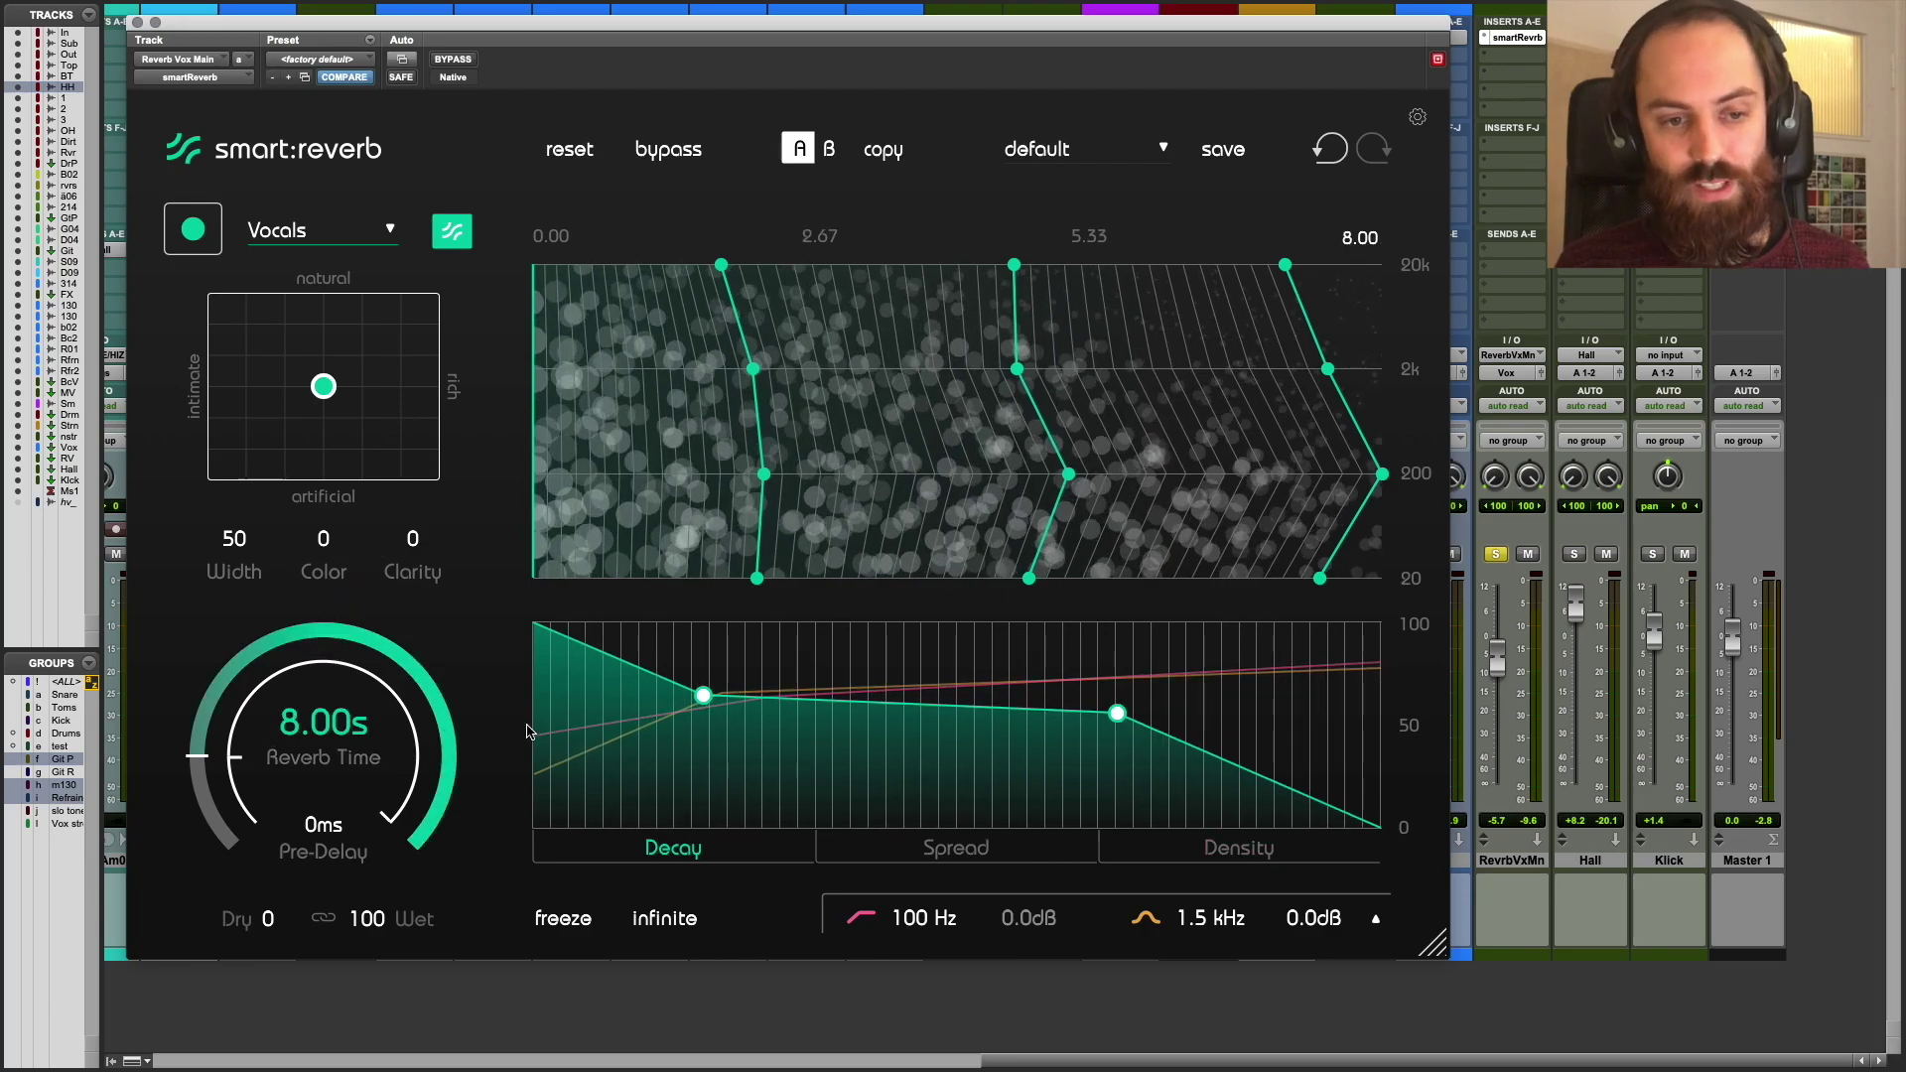
drag(298, 747, 302, 923)
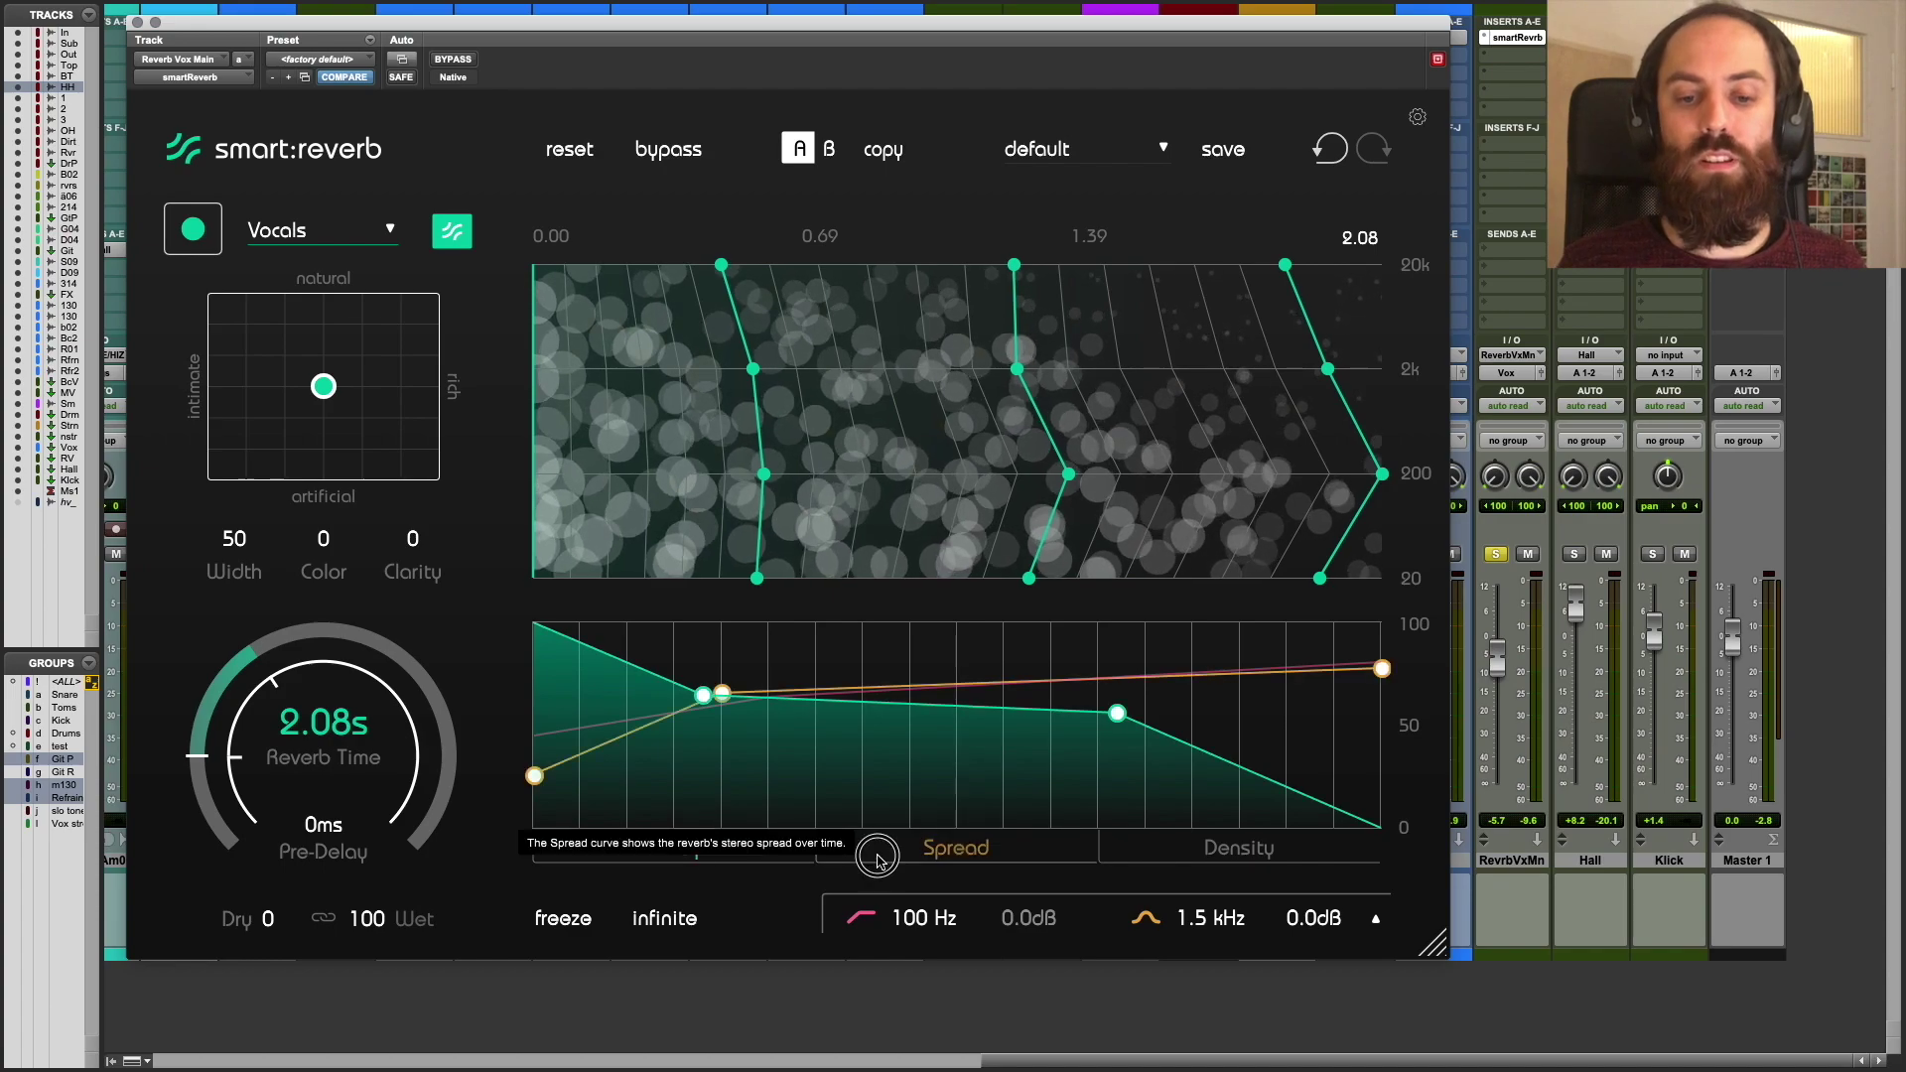
- Reshape the reverb's Decay curve, placing its first node at about 60 and its second node at about 45
click(1231, 850)
click(674, 847)
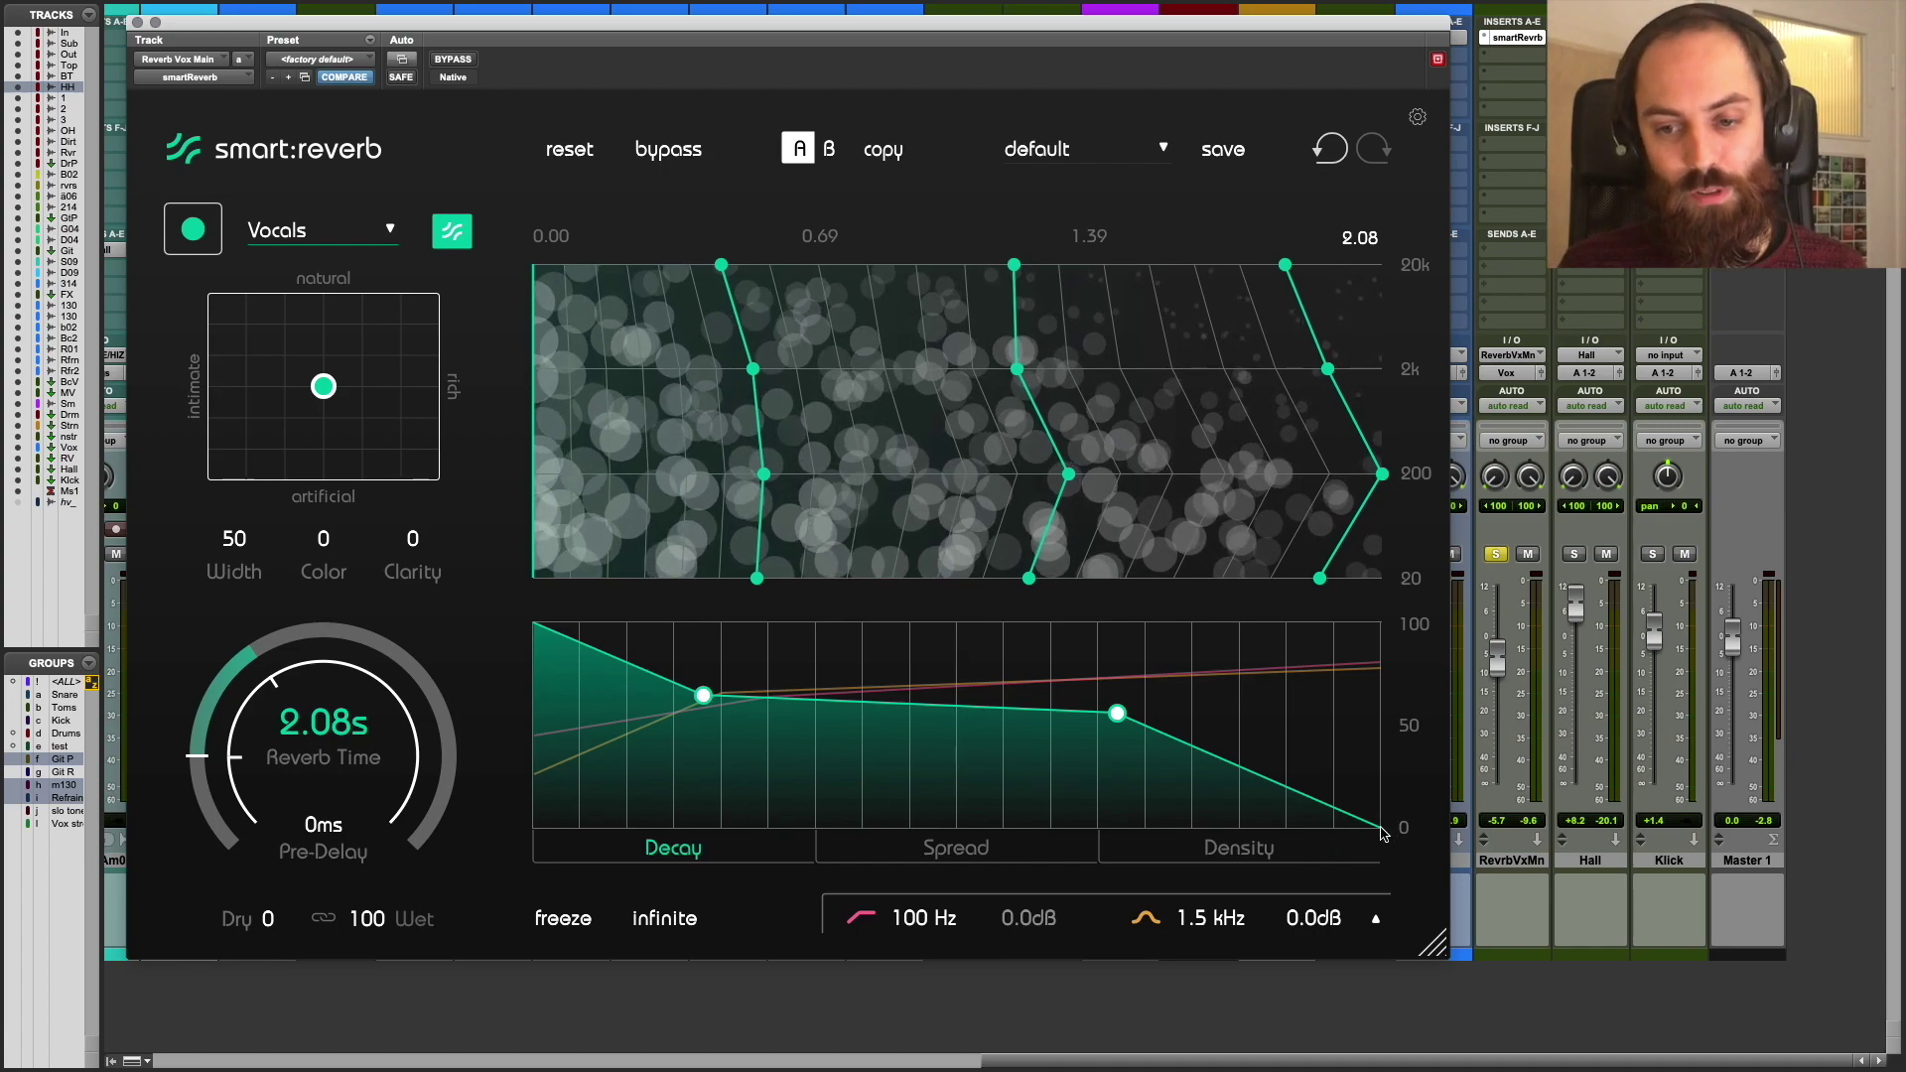
mouse_move(1385, 835)
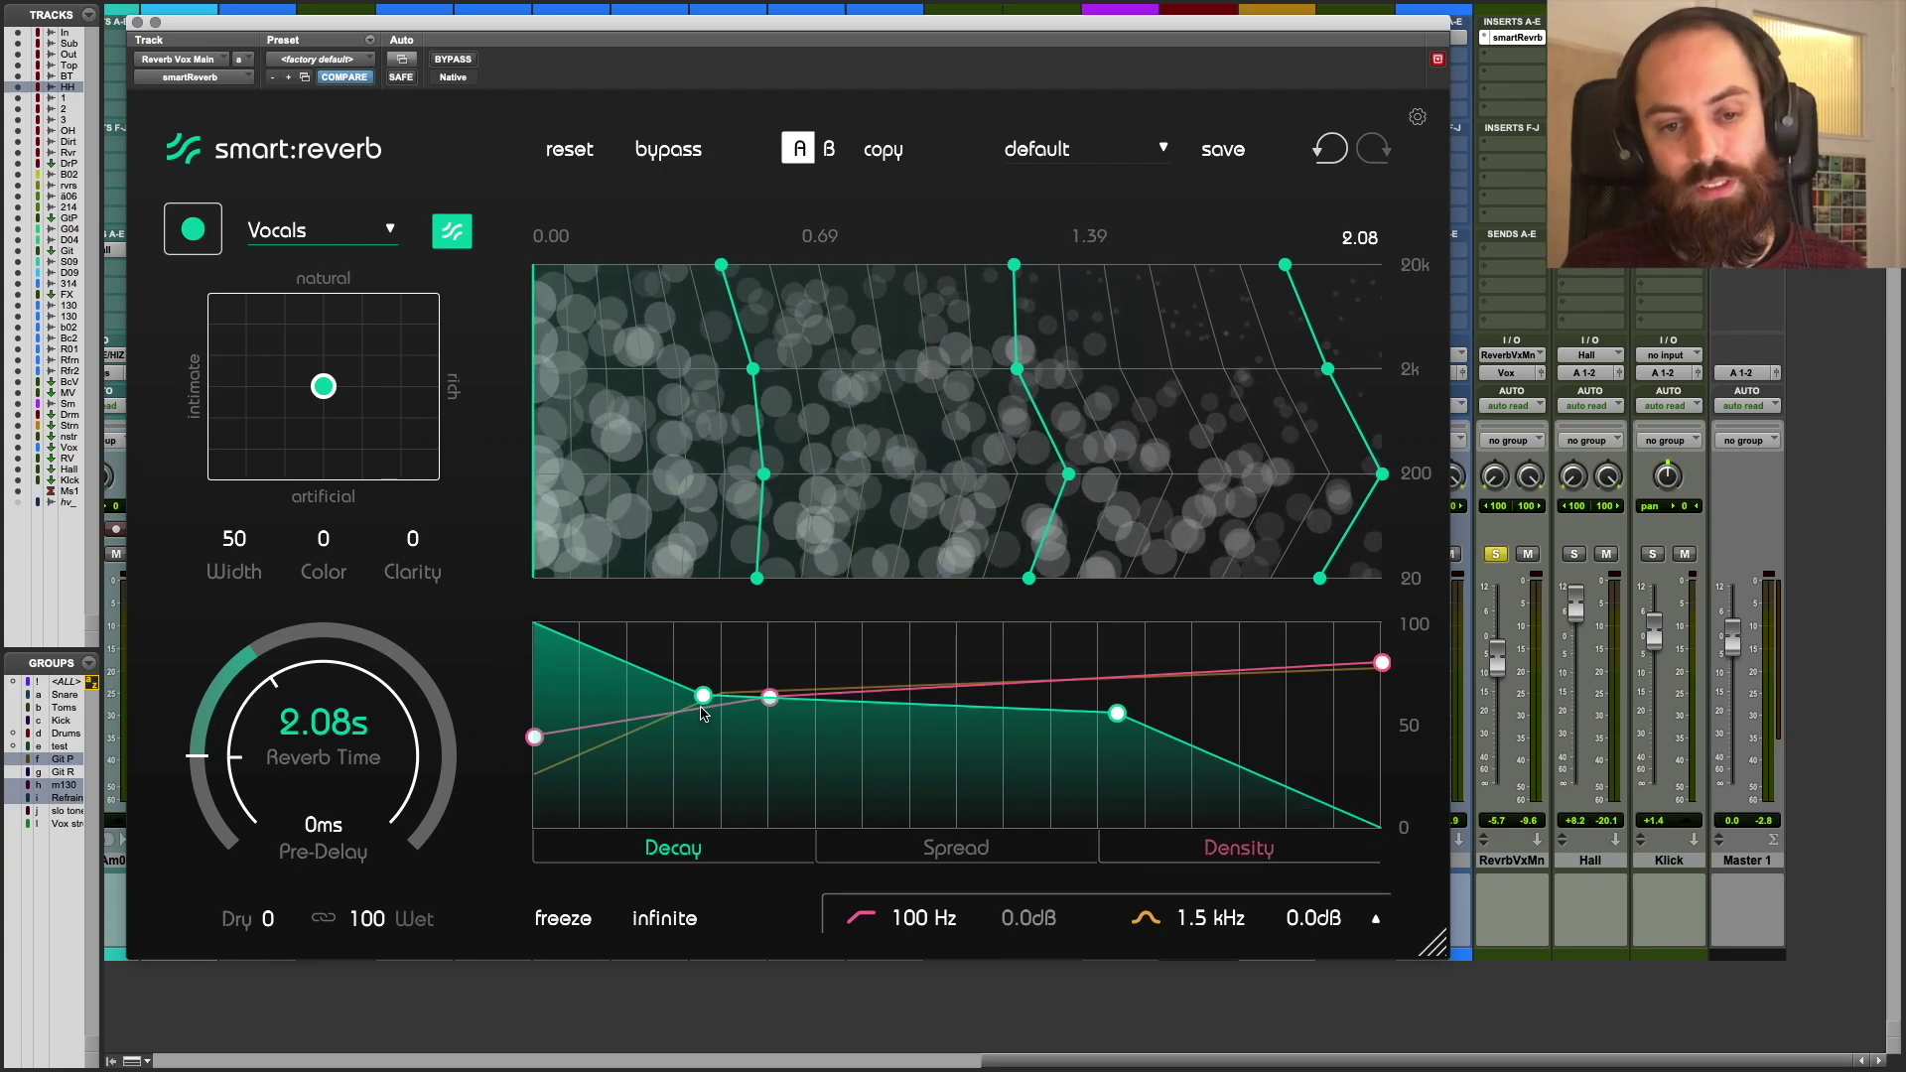
drag(703, 695, 751, 645)
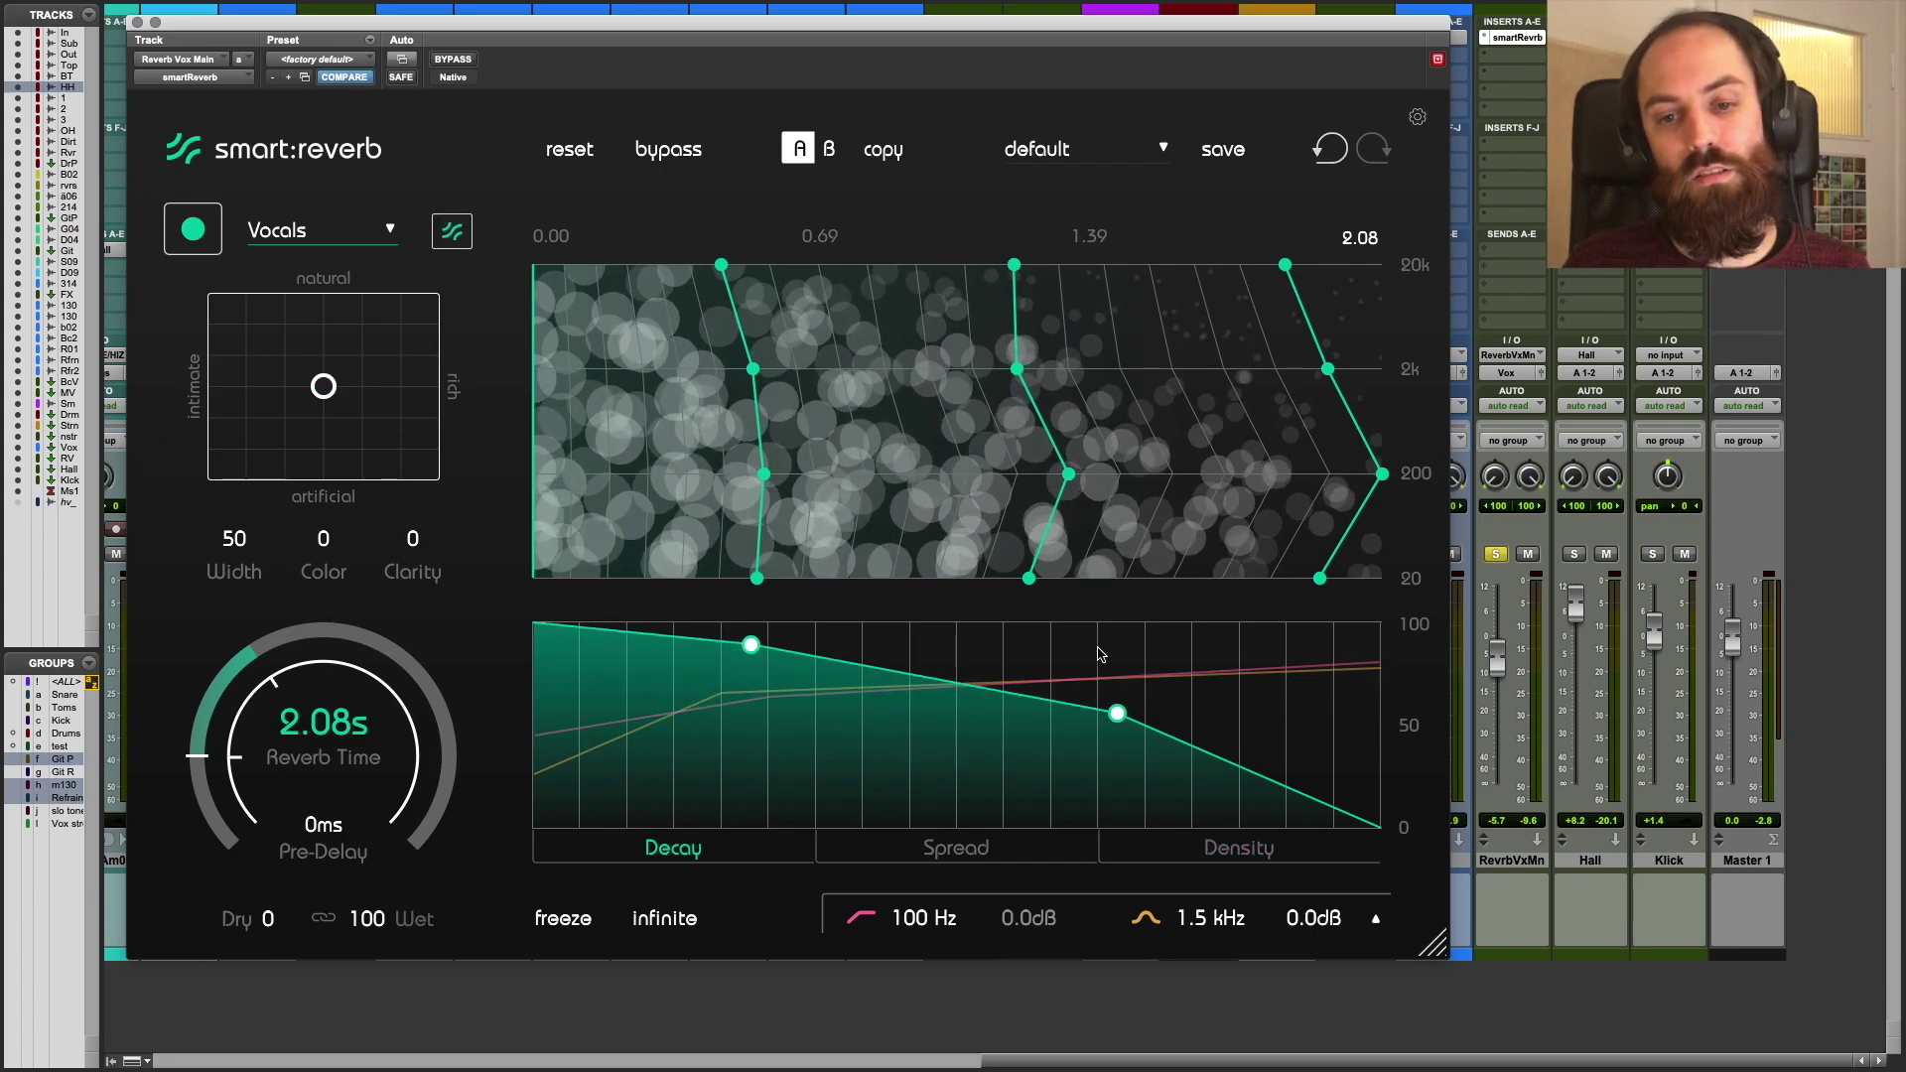
drag(1117, 713, 1130, 739)
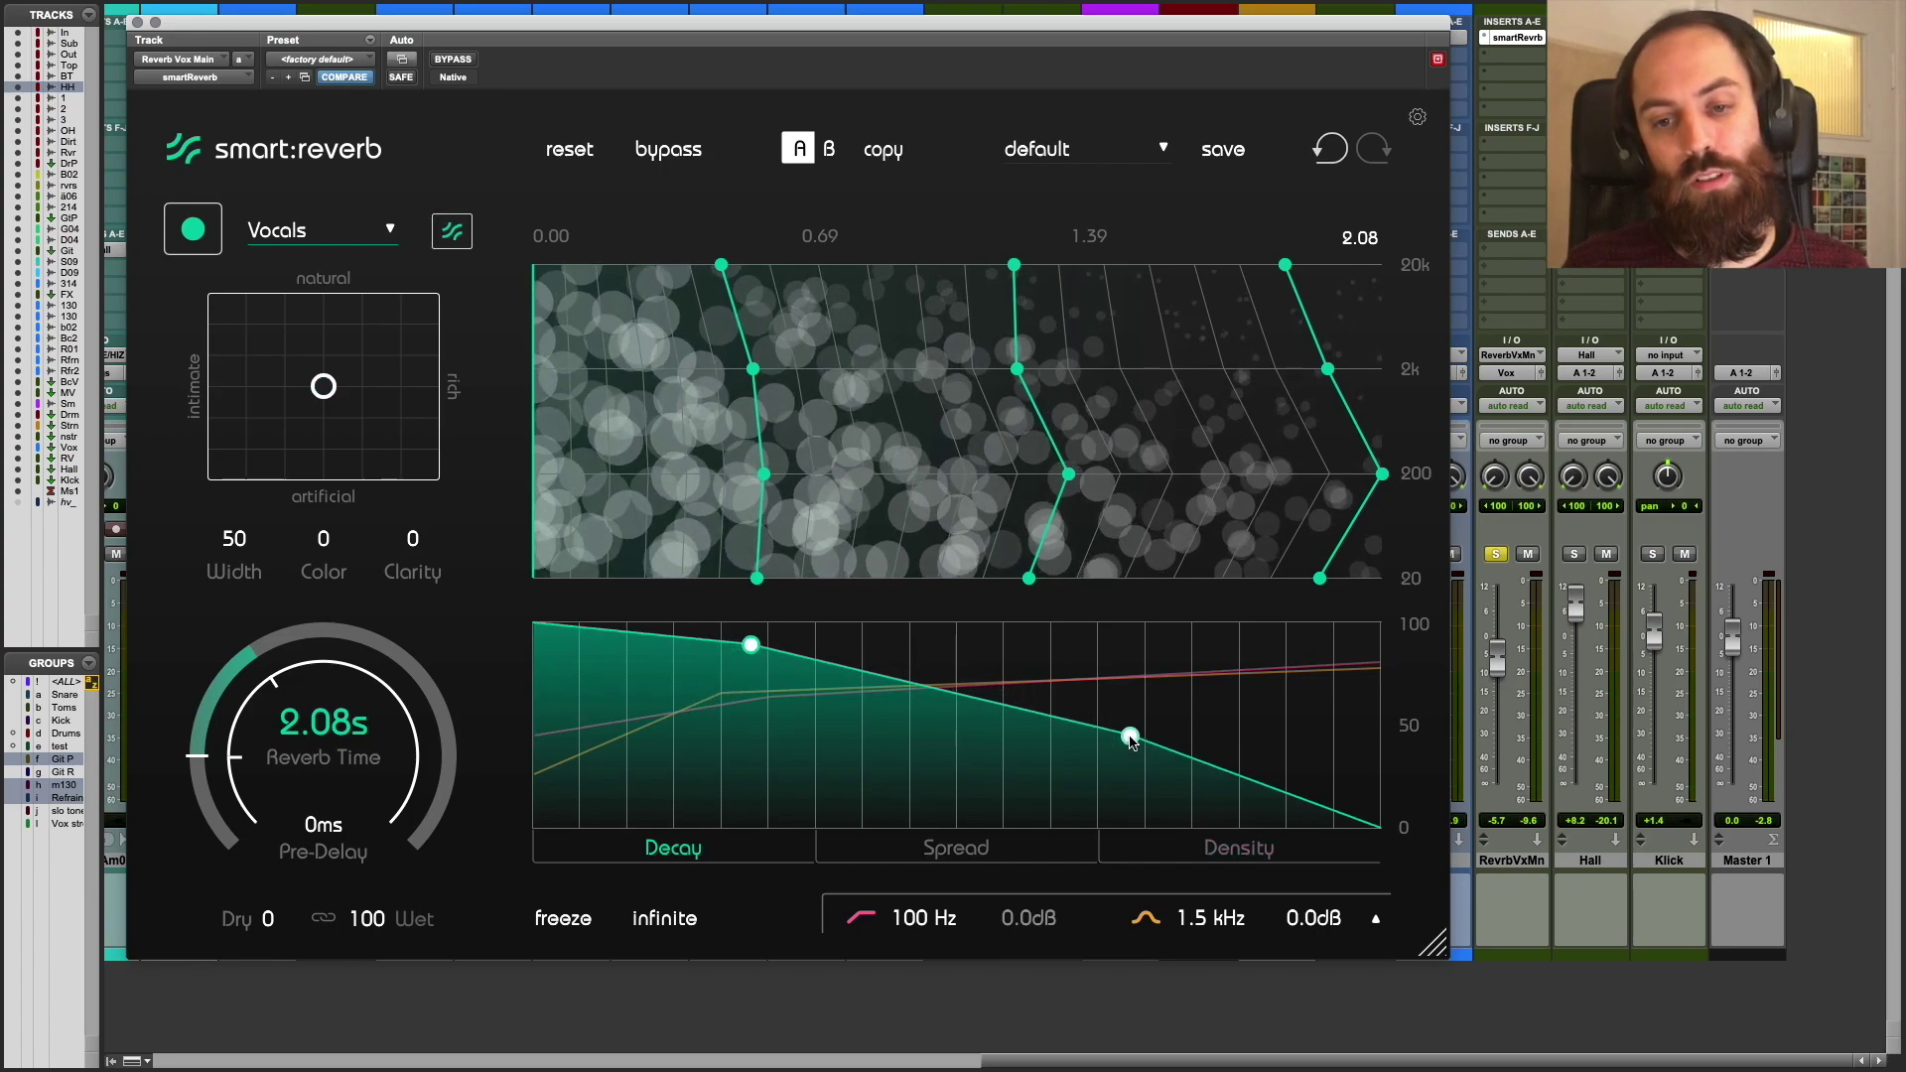
drag(751, 645, 755, 718)
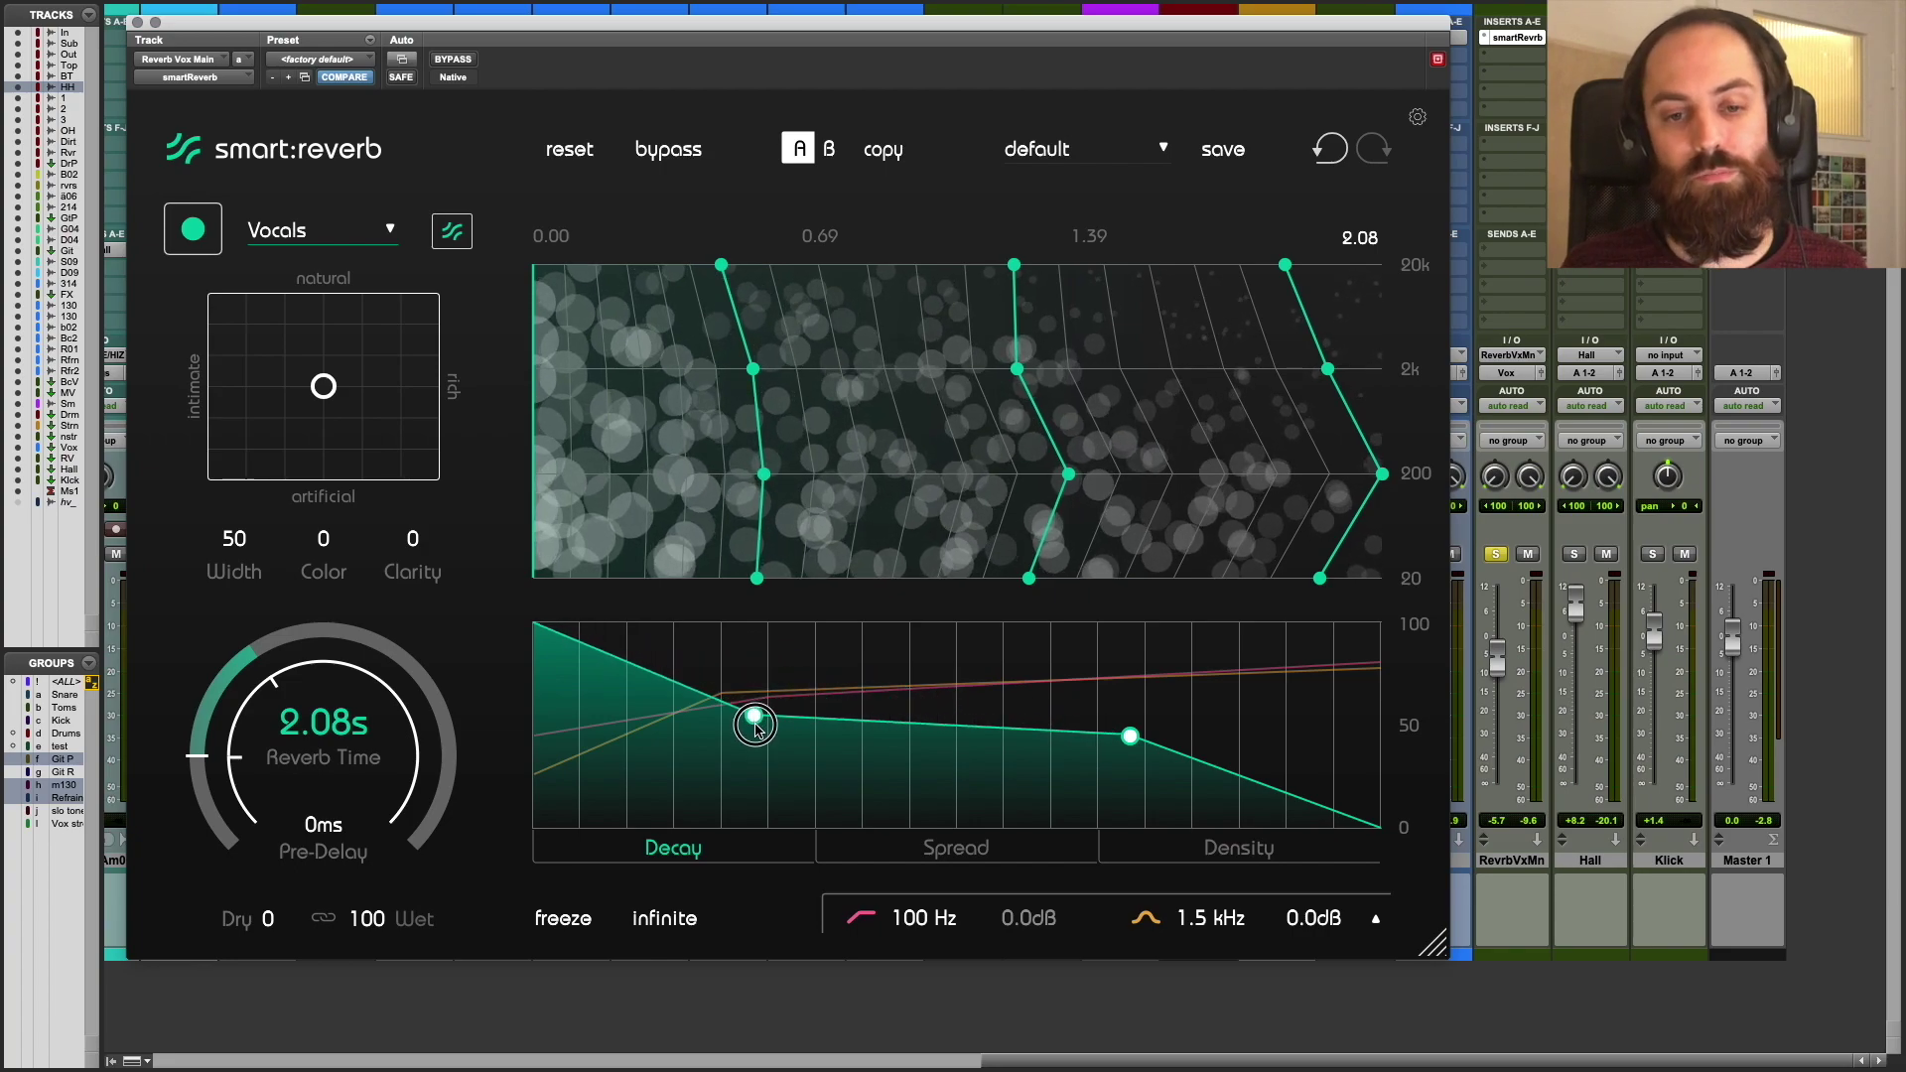
mouse_move(753, 719)
mouse_down()
mouse_move(769, 694)
mouse_move(754, 705)
mouse_up()
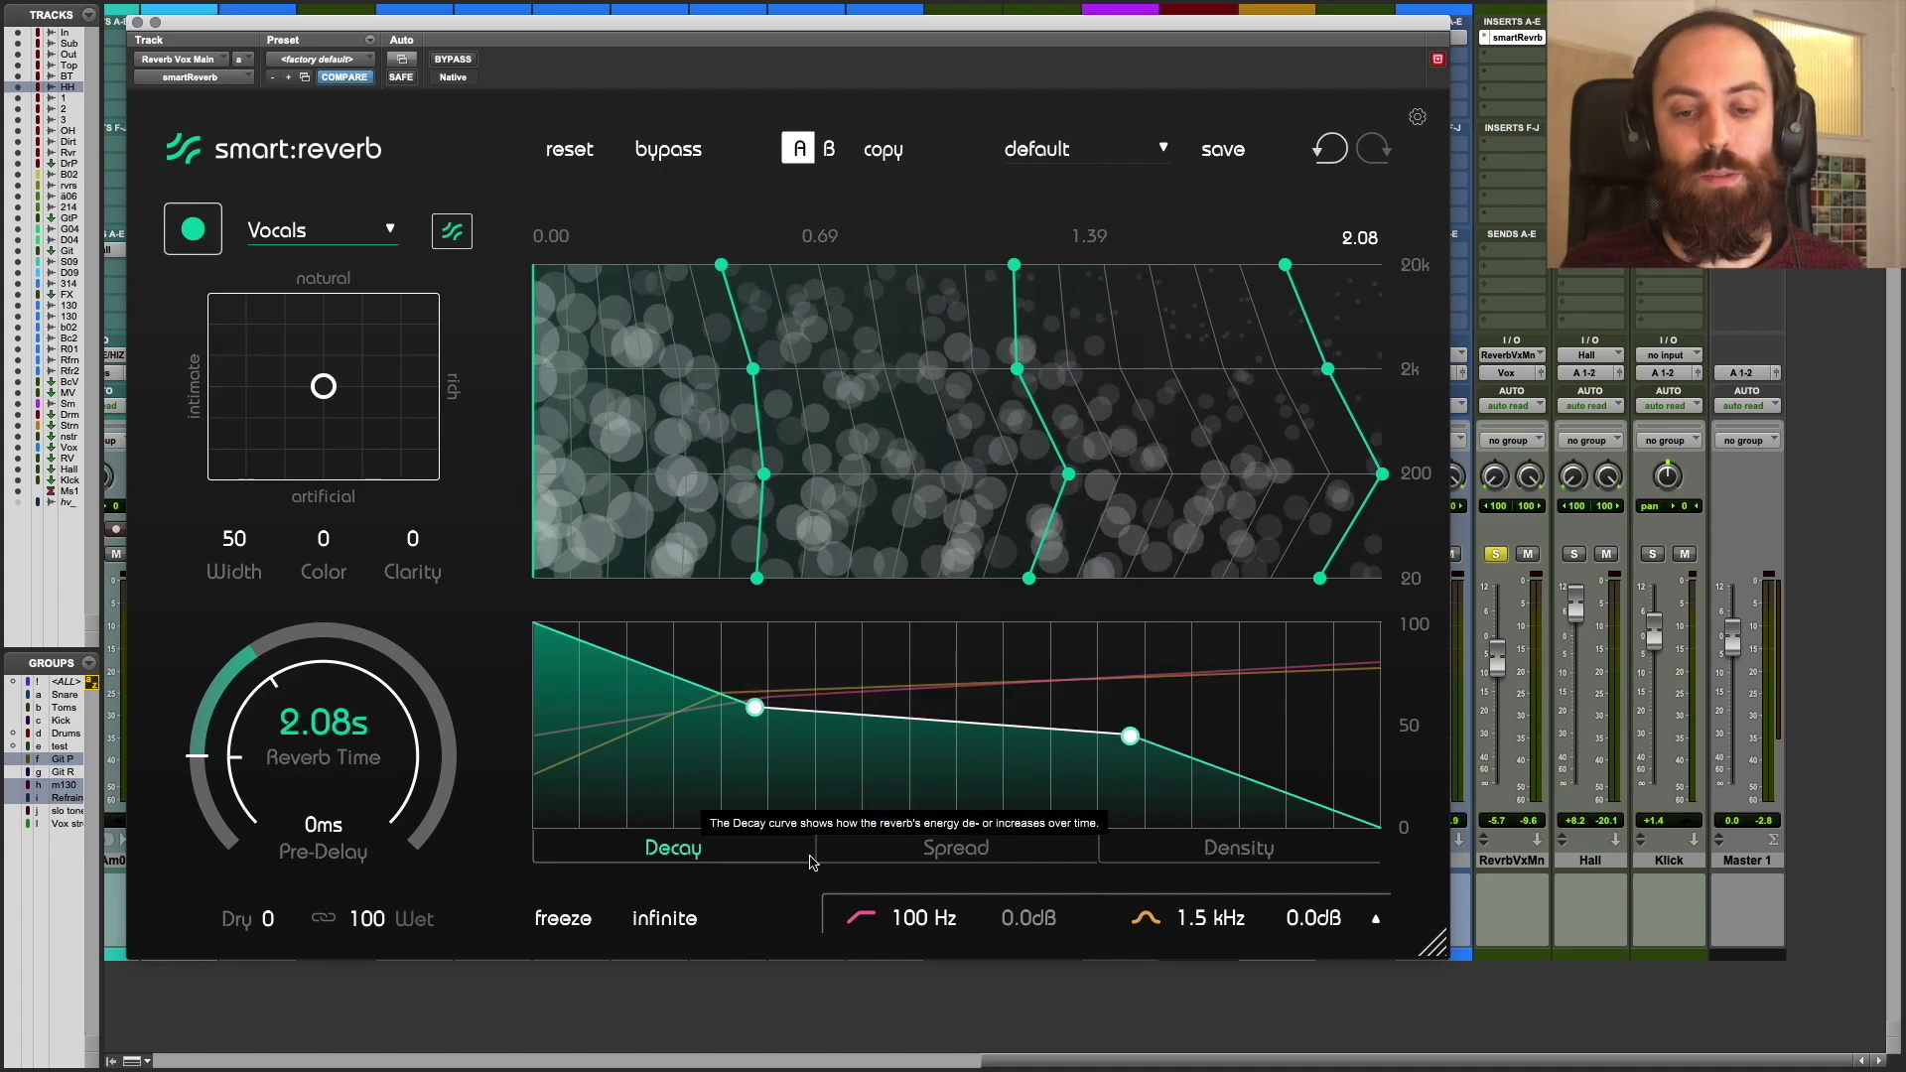
- Reshape the reverb's Spread curve to start at about 30, peak at about 94 late in the tail, and end at about 7
click(943, 856)
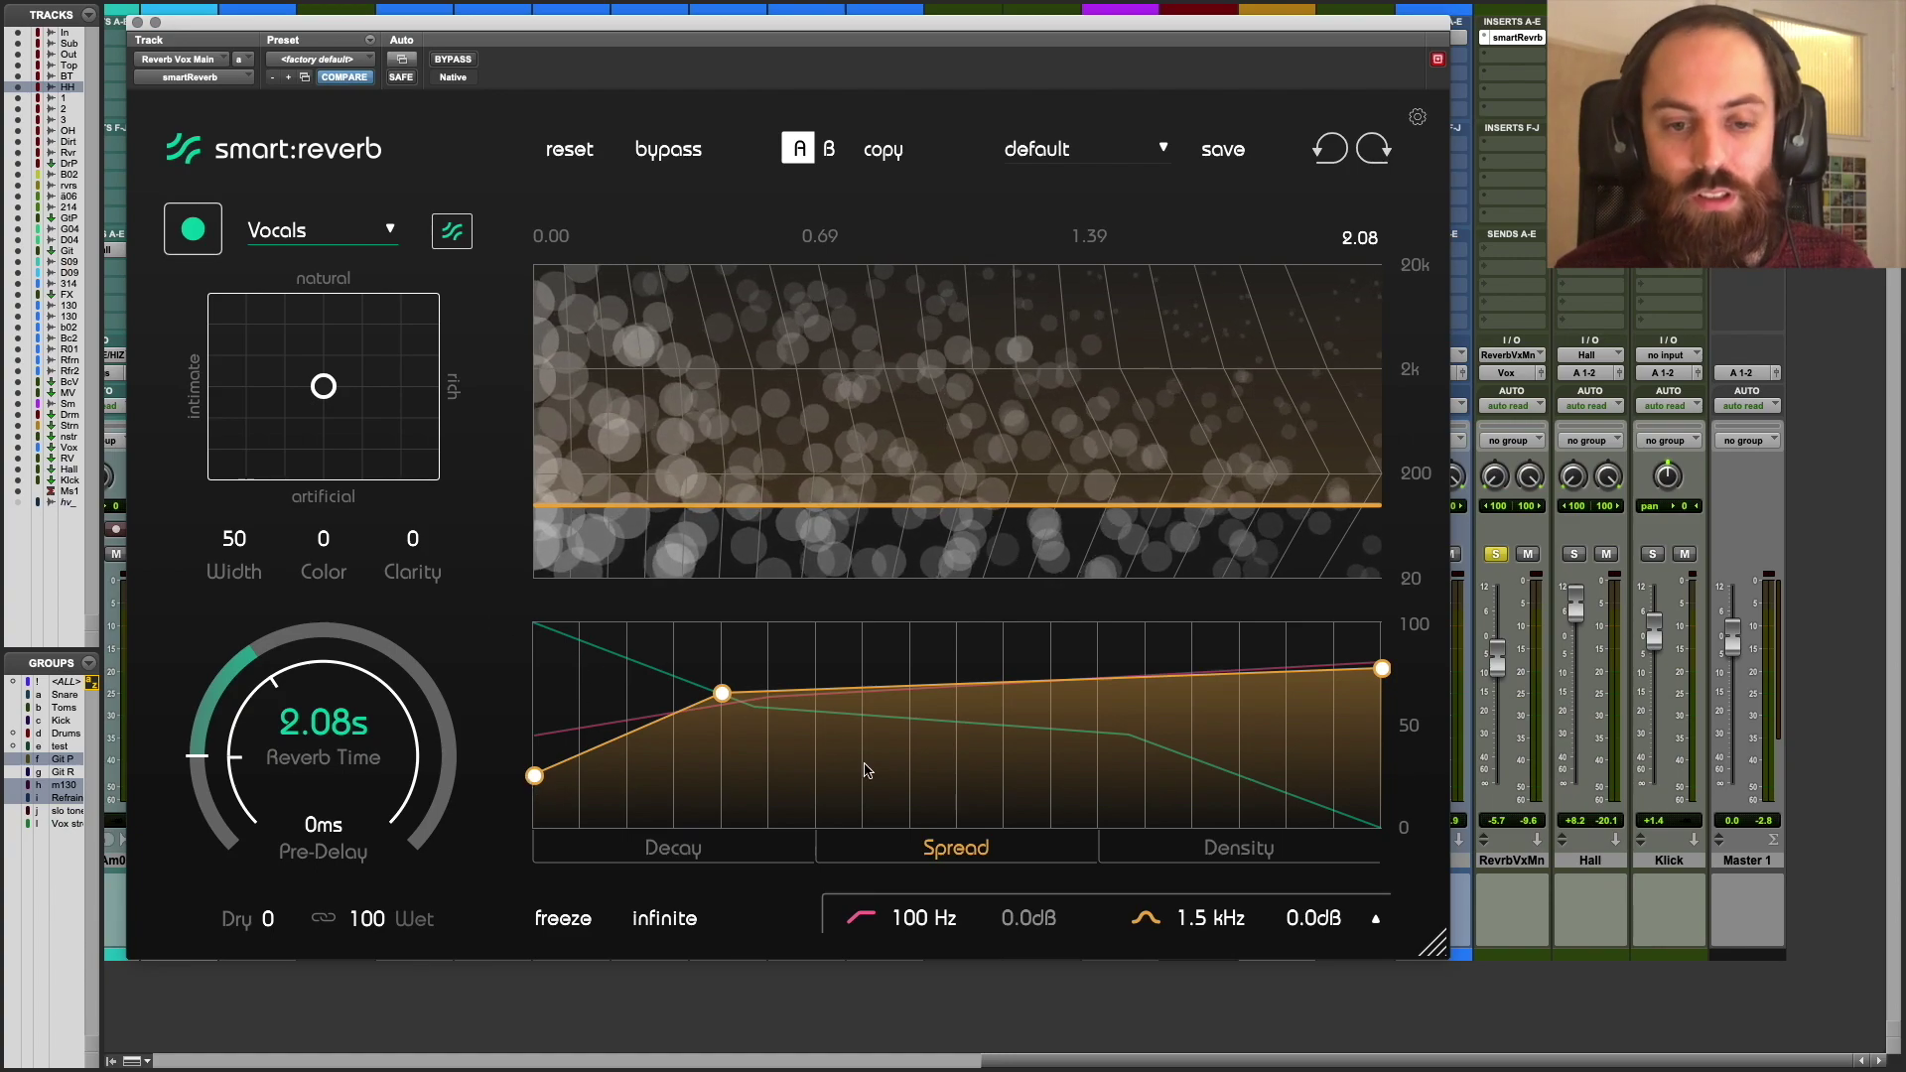
drag(536, 776, 545, 642)
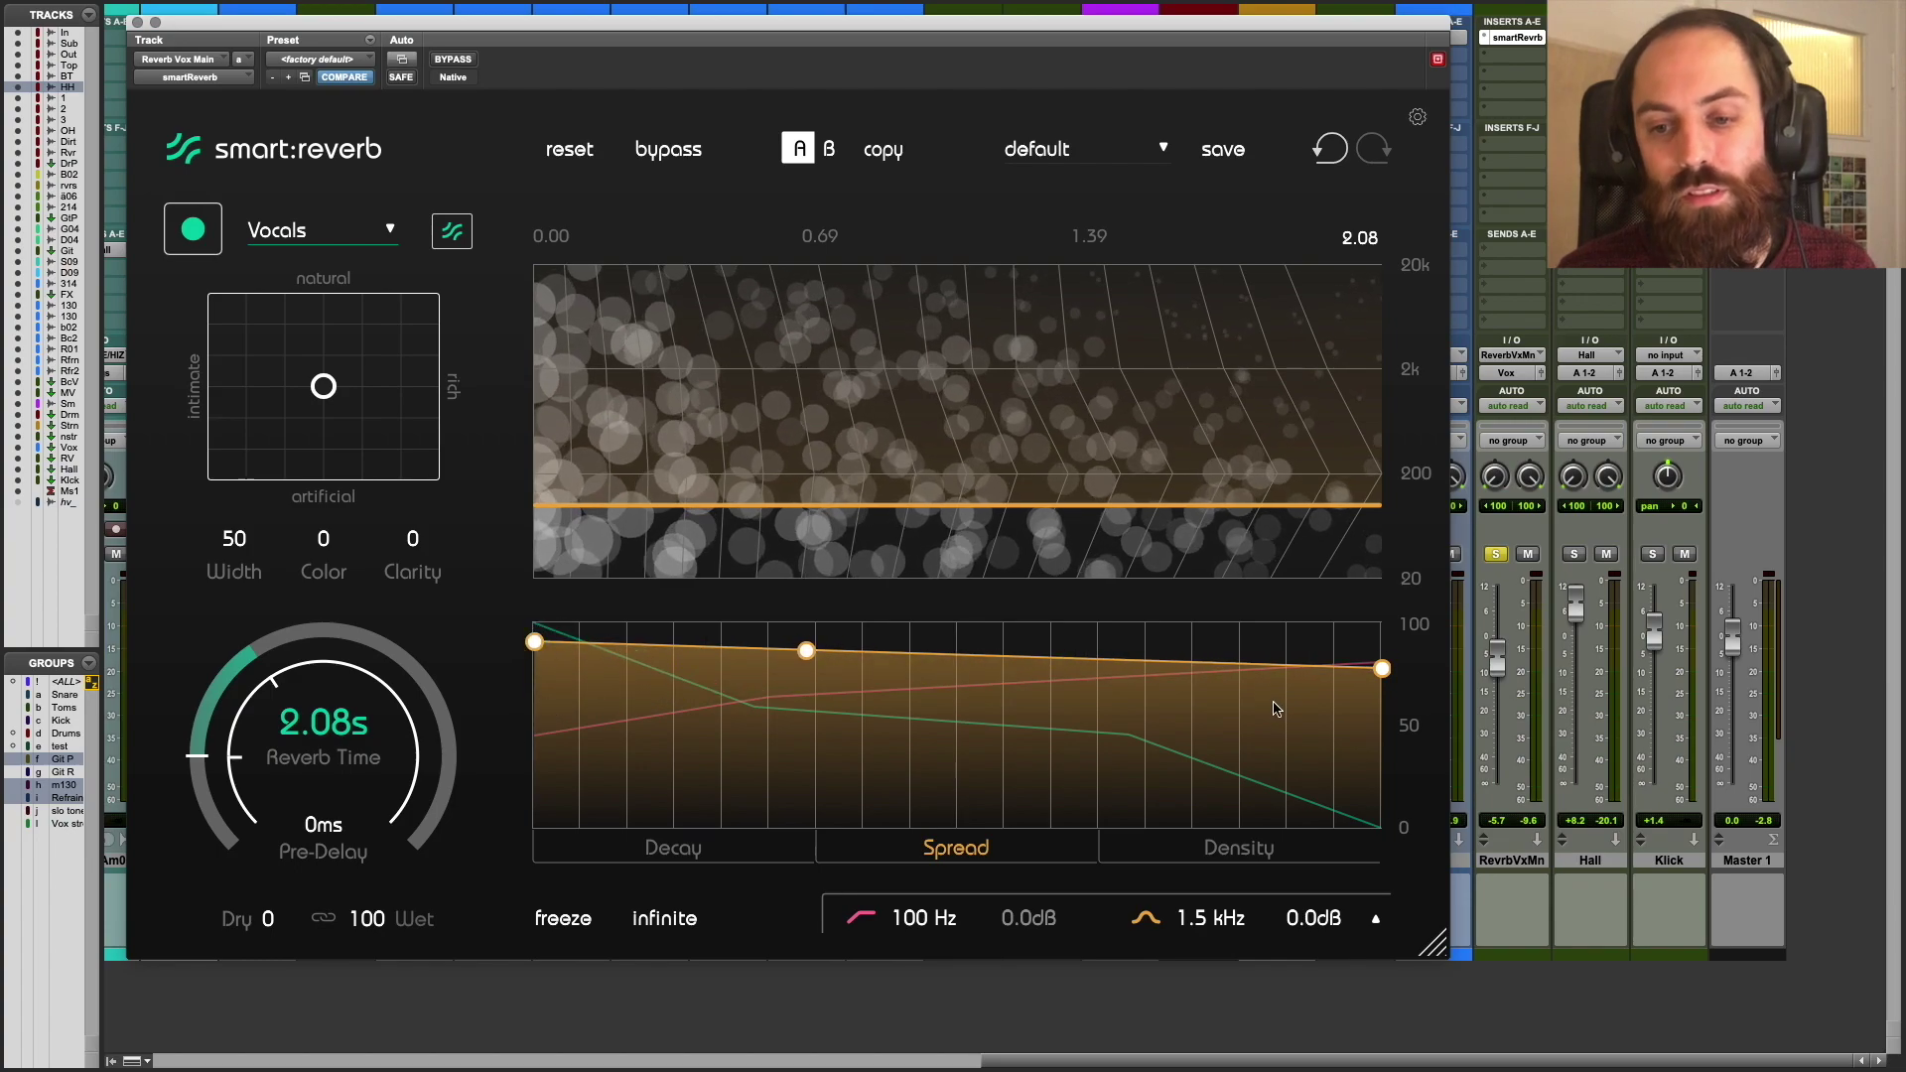
drag(1382, 668, 1382, 814)
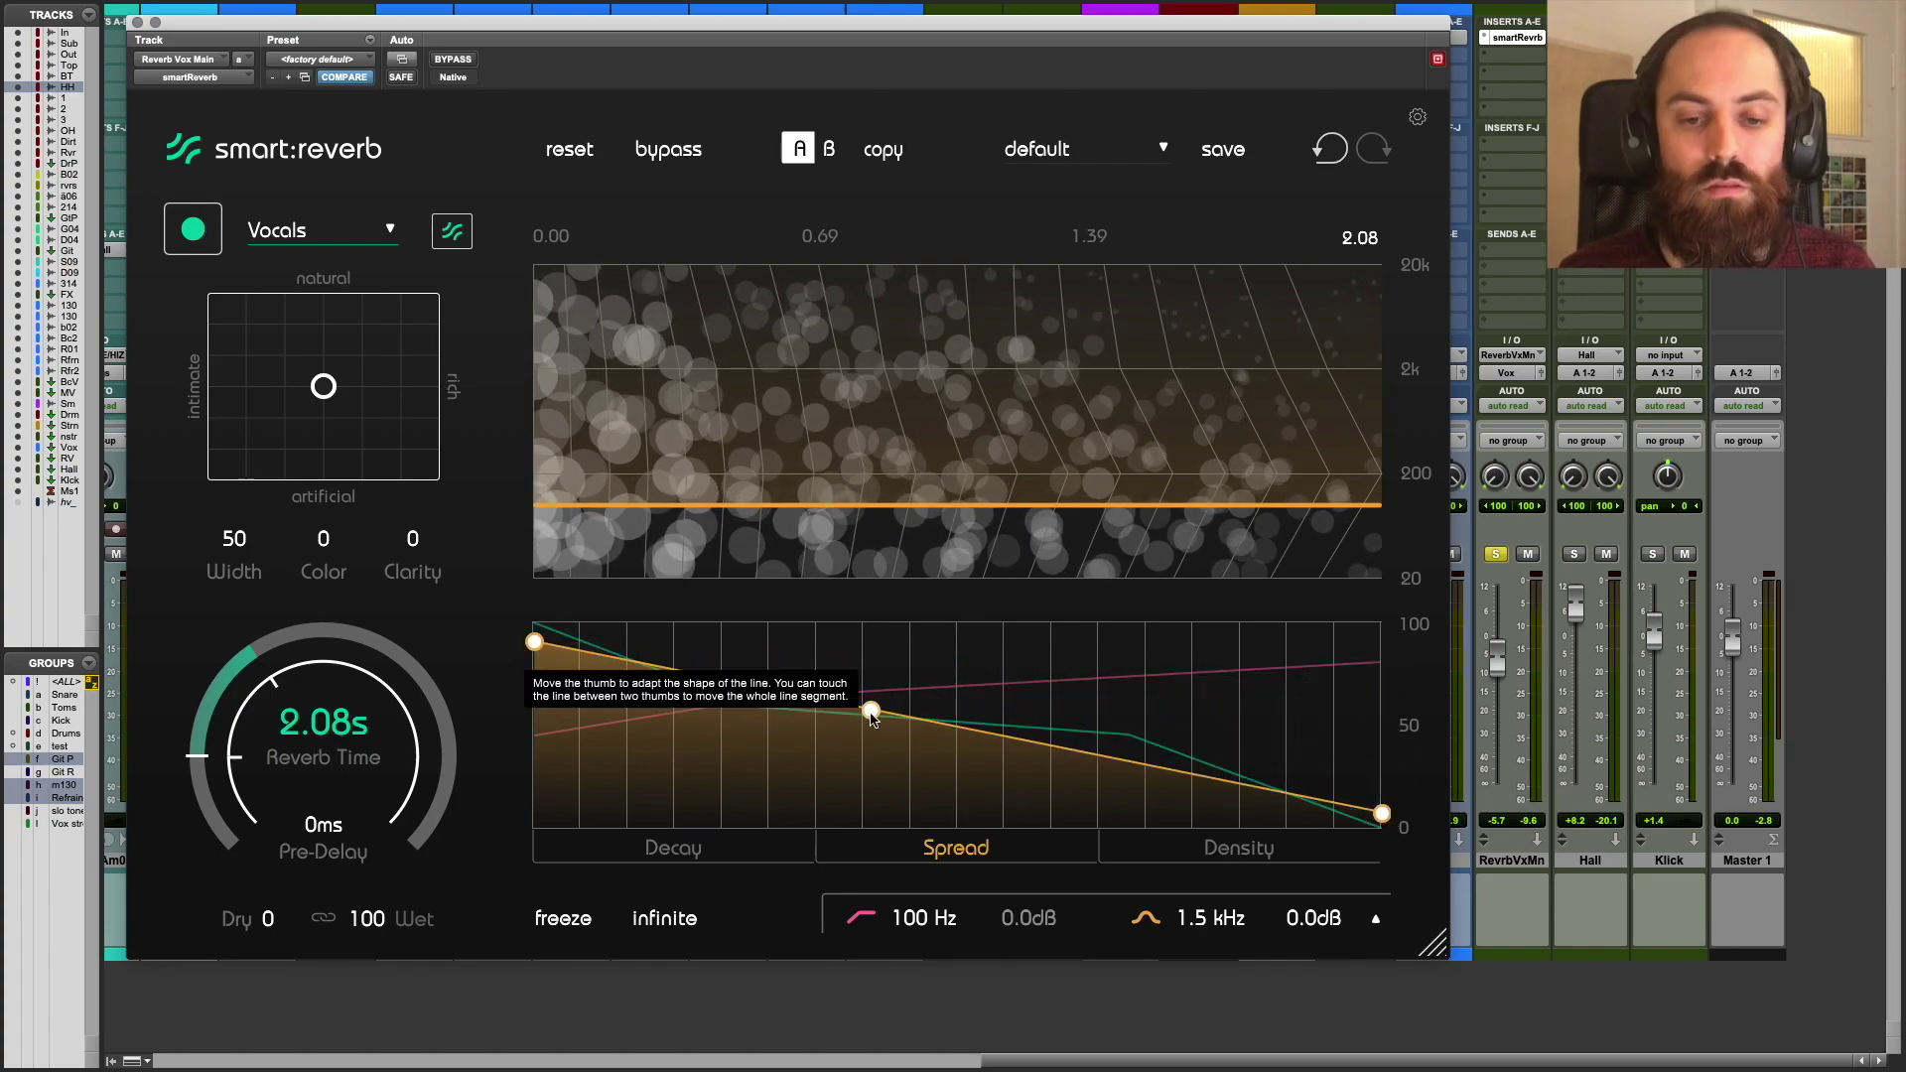
drag(871, 712, 1153, 635)
drag(534, 642, 534, 766)
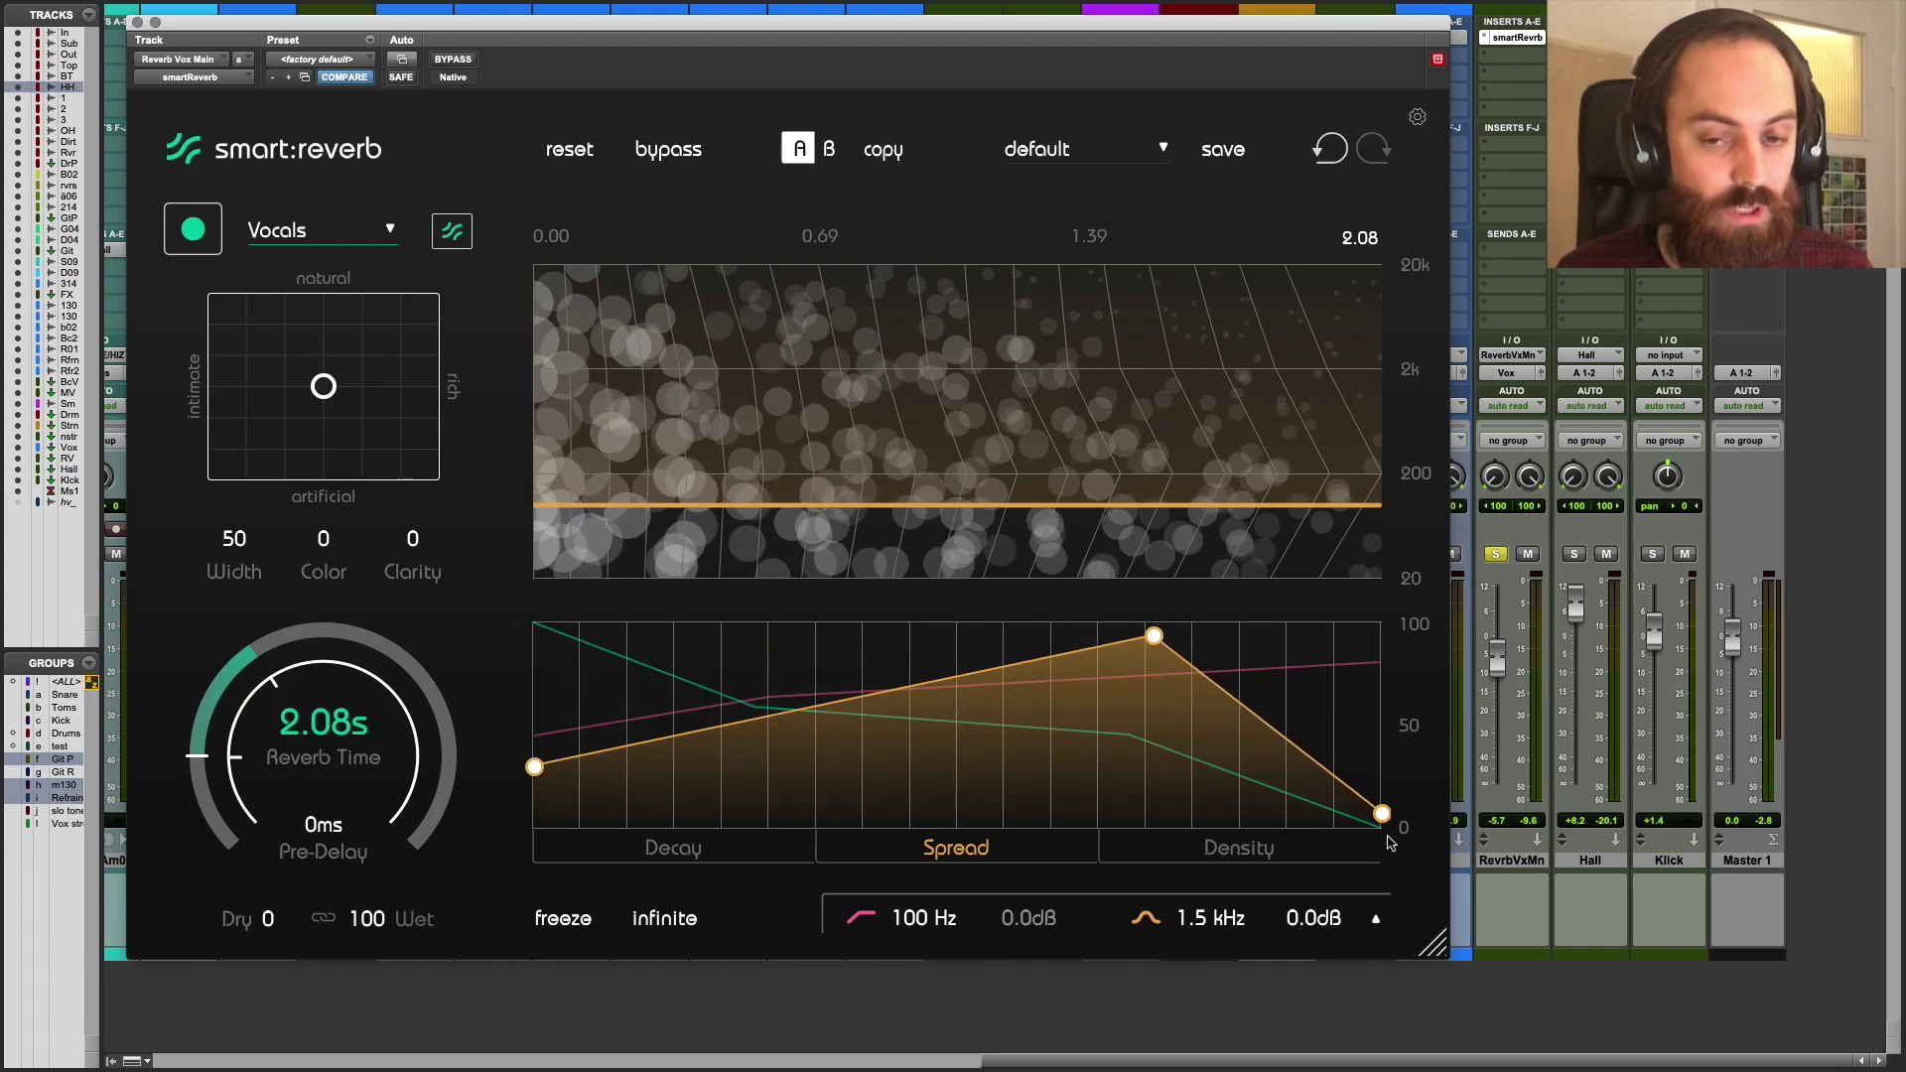
- Raise the second segment of the reverb's Density curve so it runs from about 77 to 100
mouse_move(1229, 782)
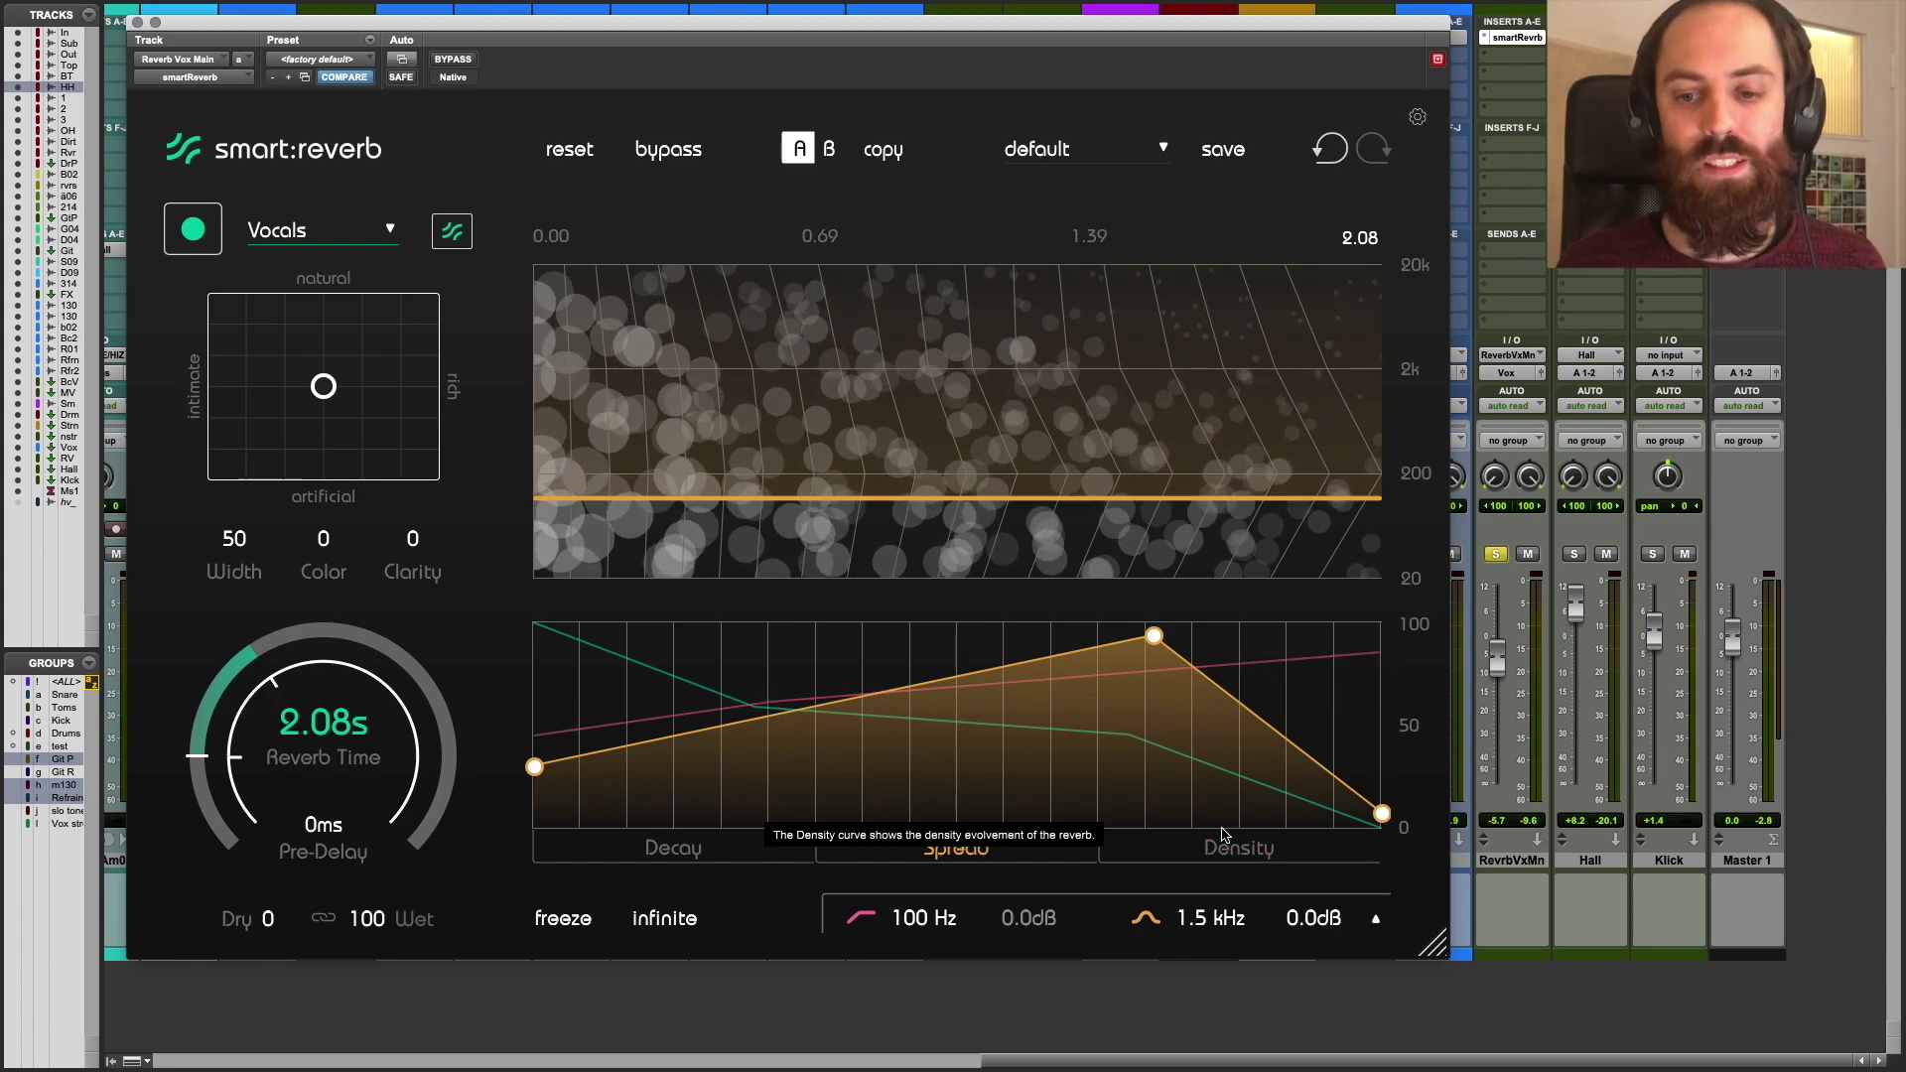
click(1254, 853)
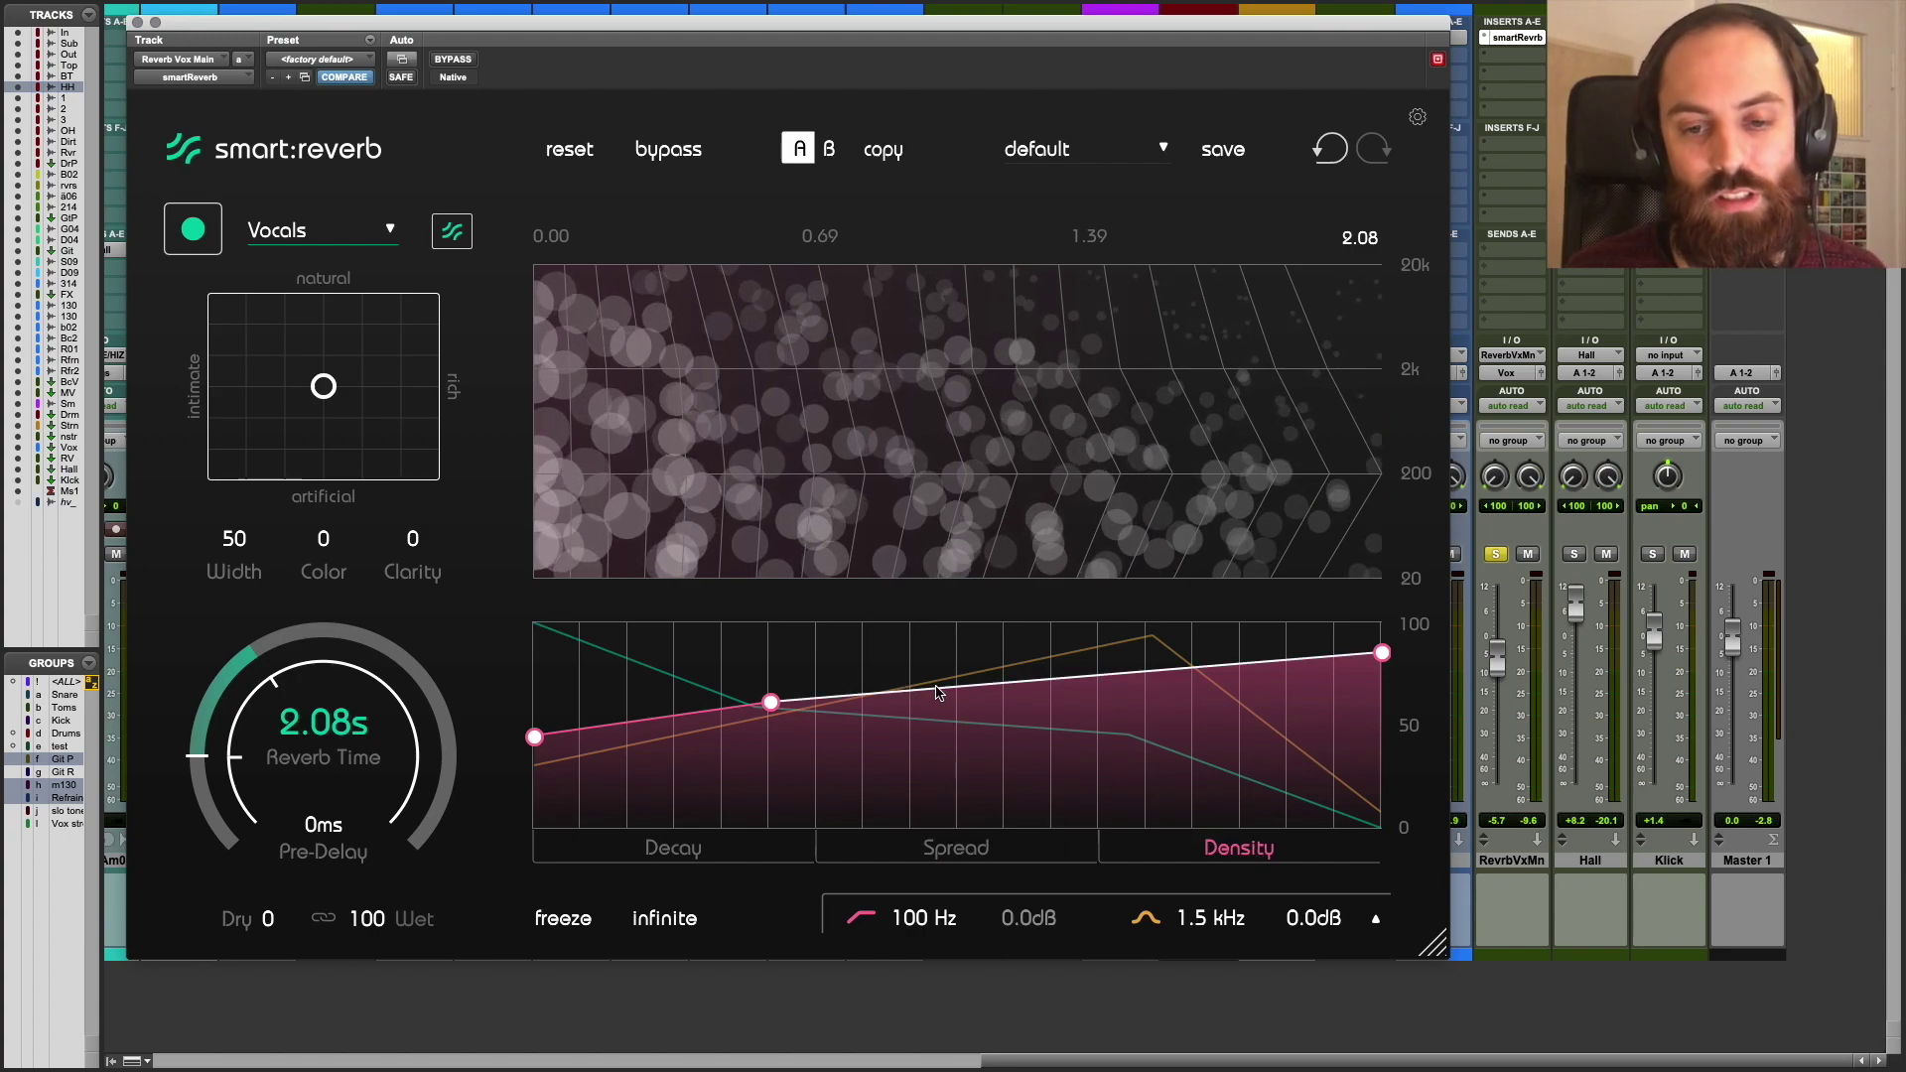
drag(938, 692, 918, 650)
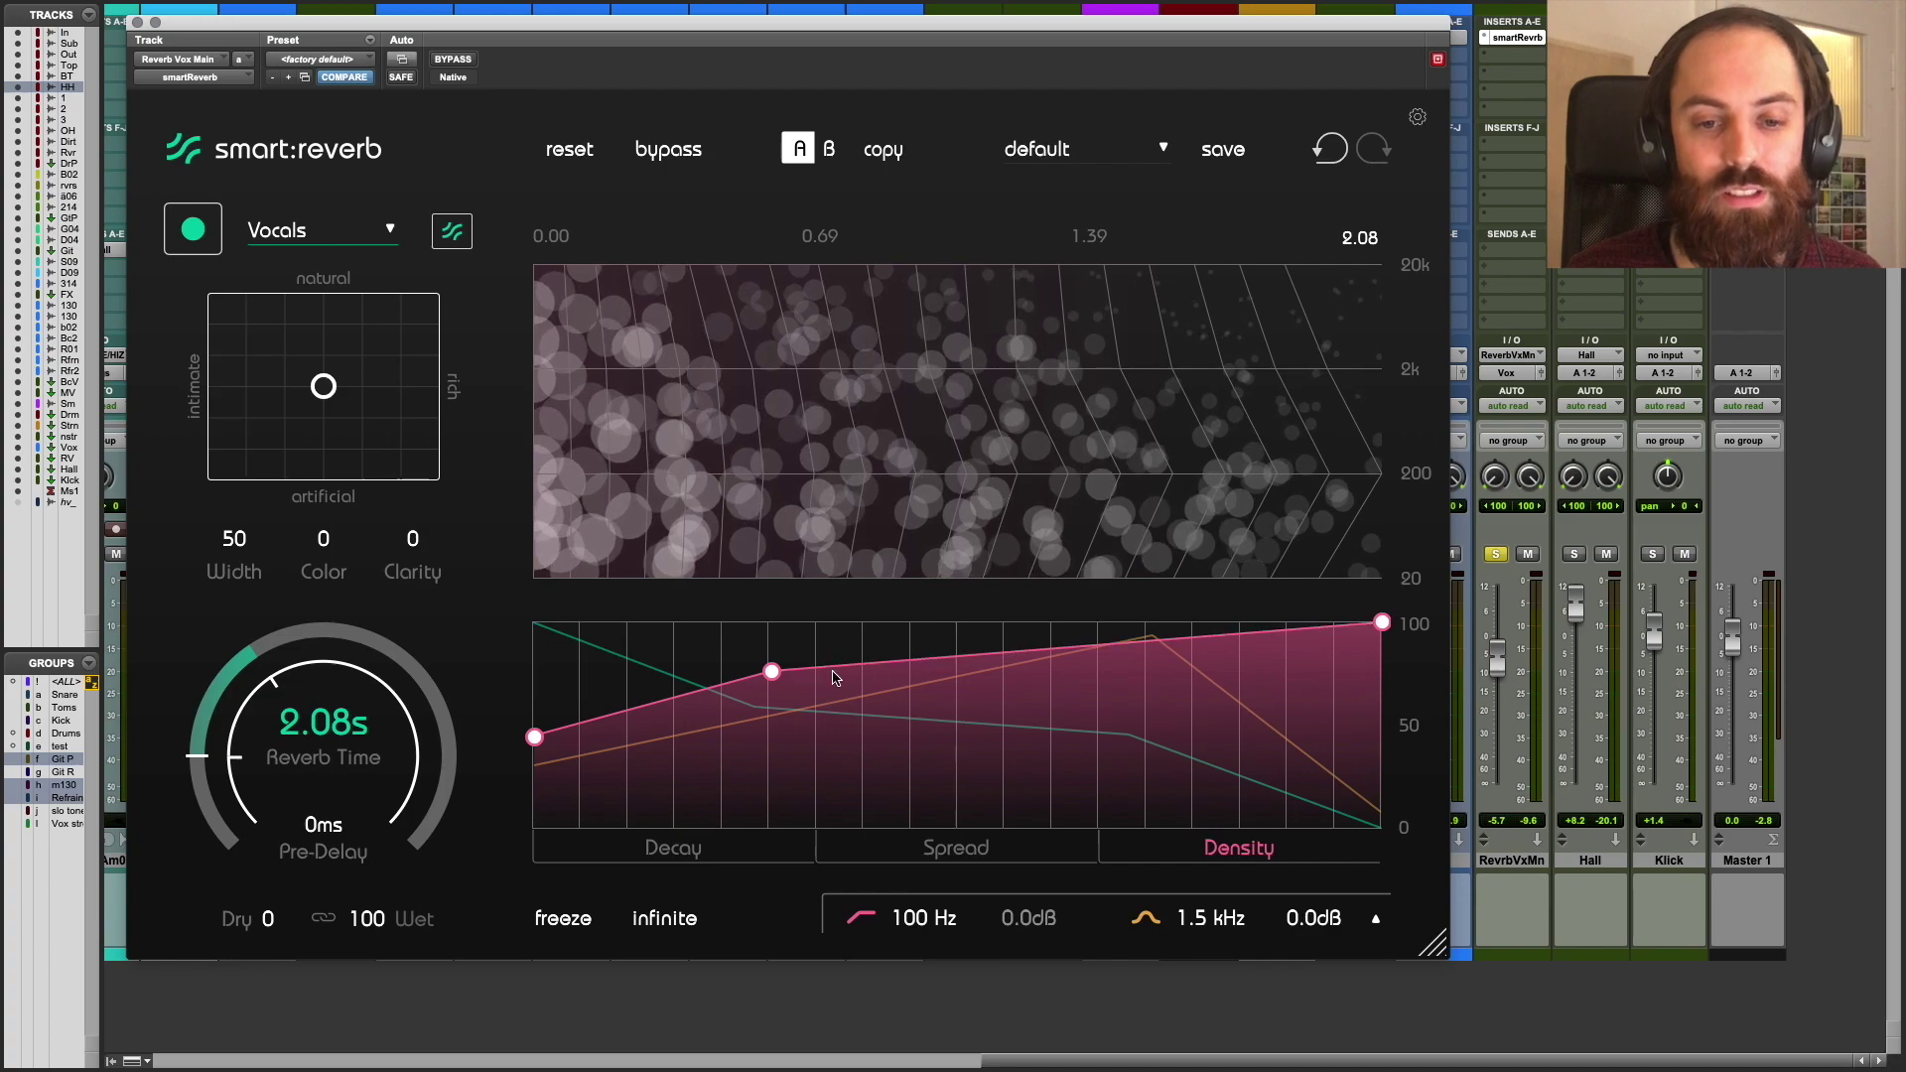
- Set the reverb time to 2.01 s and reshape the Density curve to start at about 69, dip to about 21 and end at about 46
drag(534, 737, 529, 690)
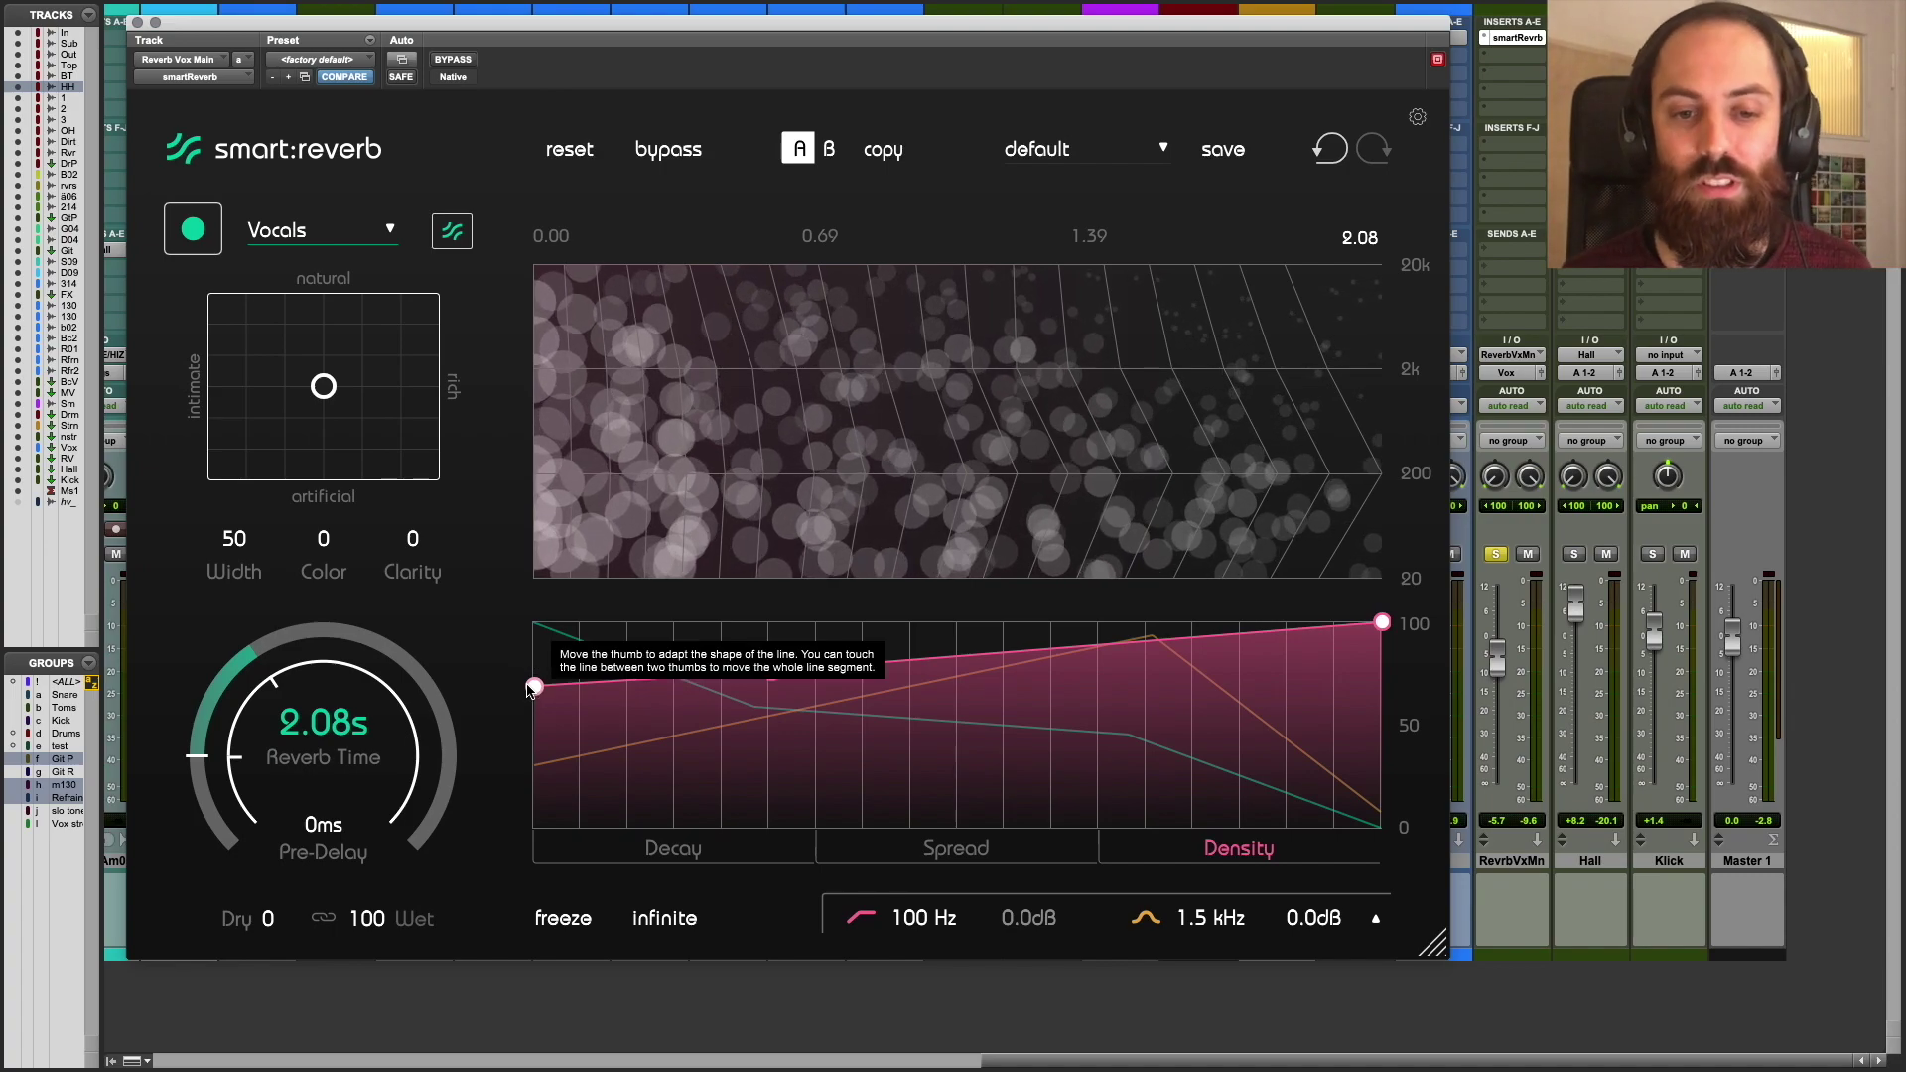
double_click(770, 669)
drag(918, 660, 919, 791)
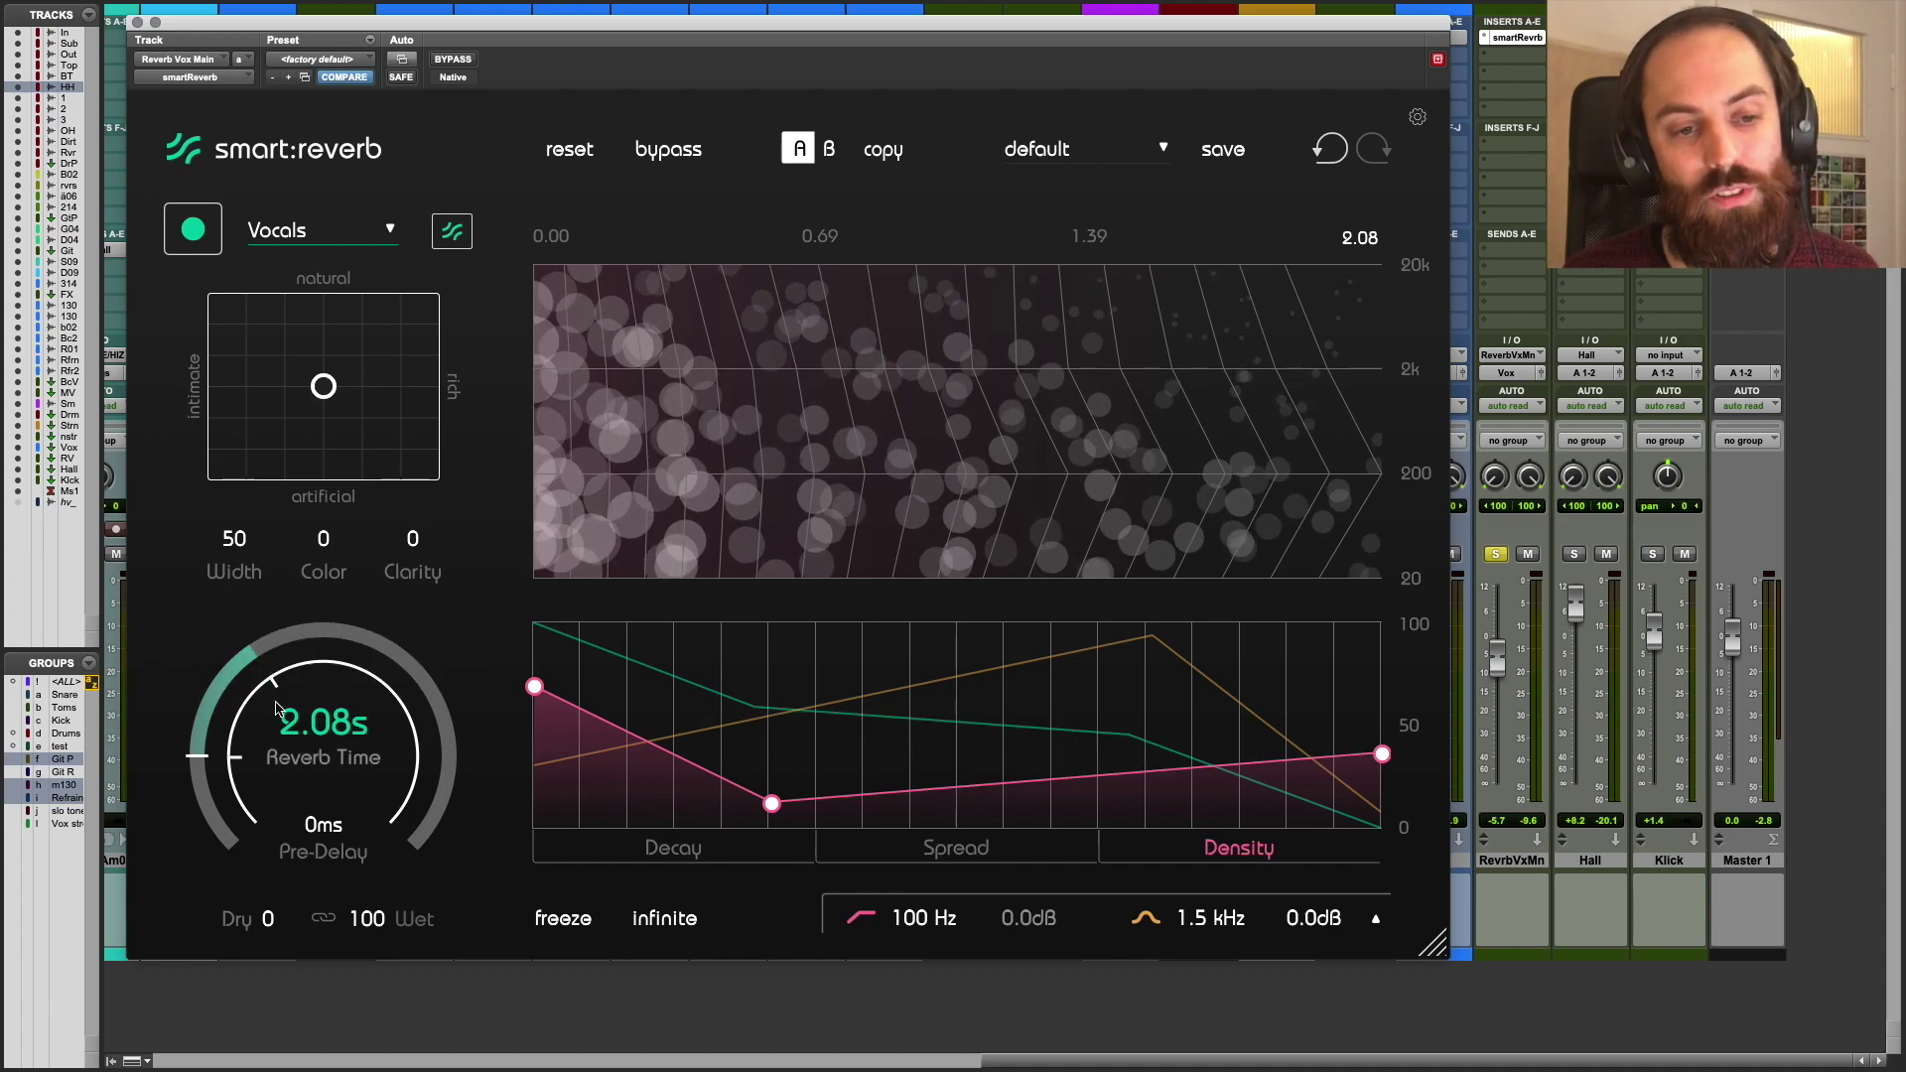
mouse_move(277, 705)
mouse_down()
mouse_move(277, 687)
mouse_move(278, 710)
mouse_up()
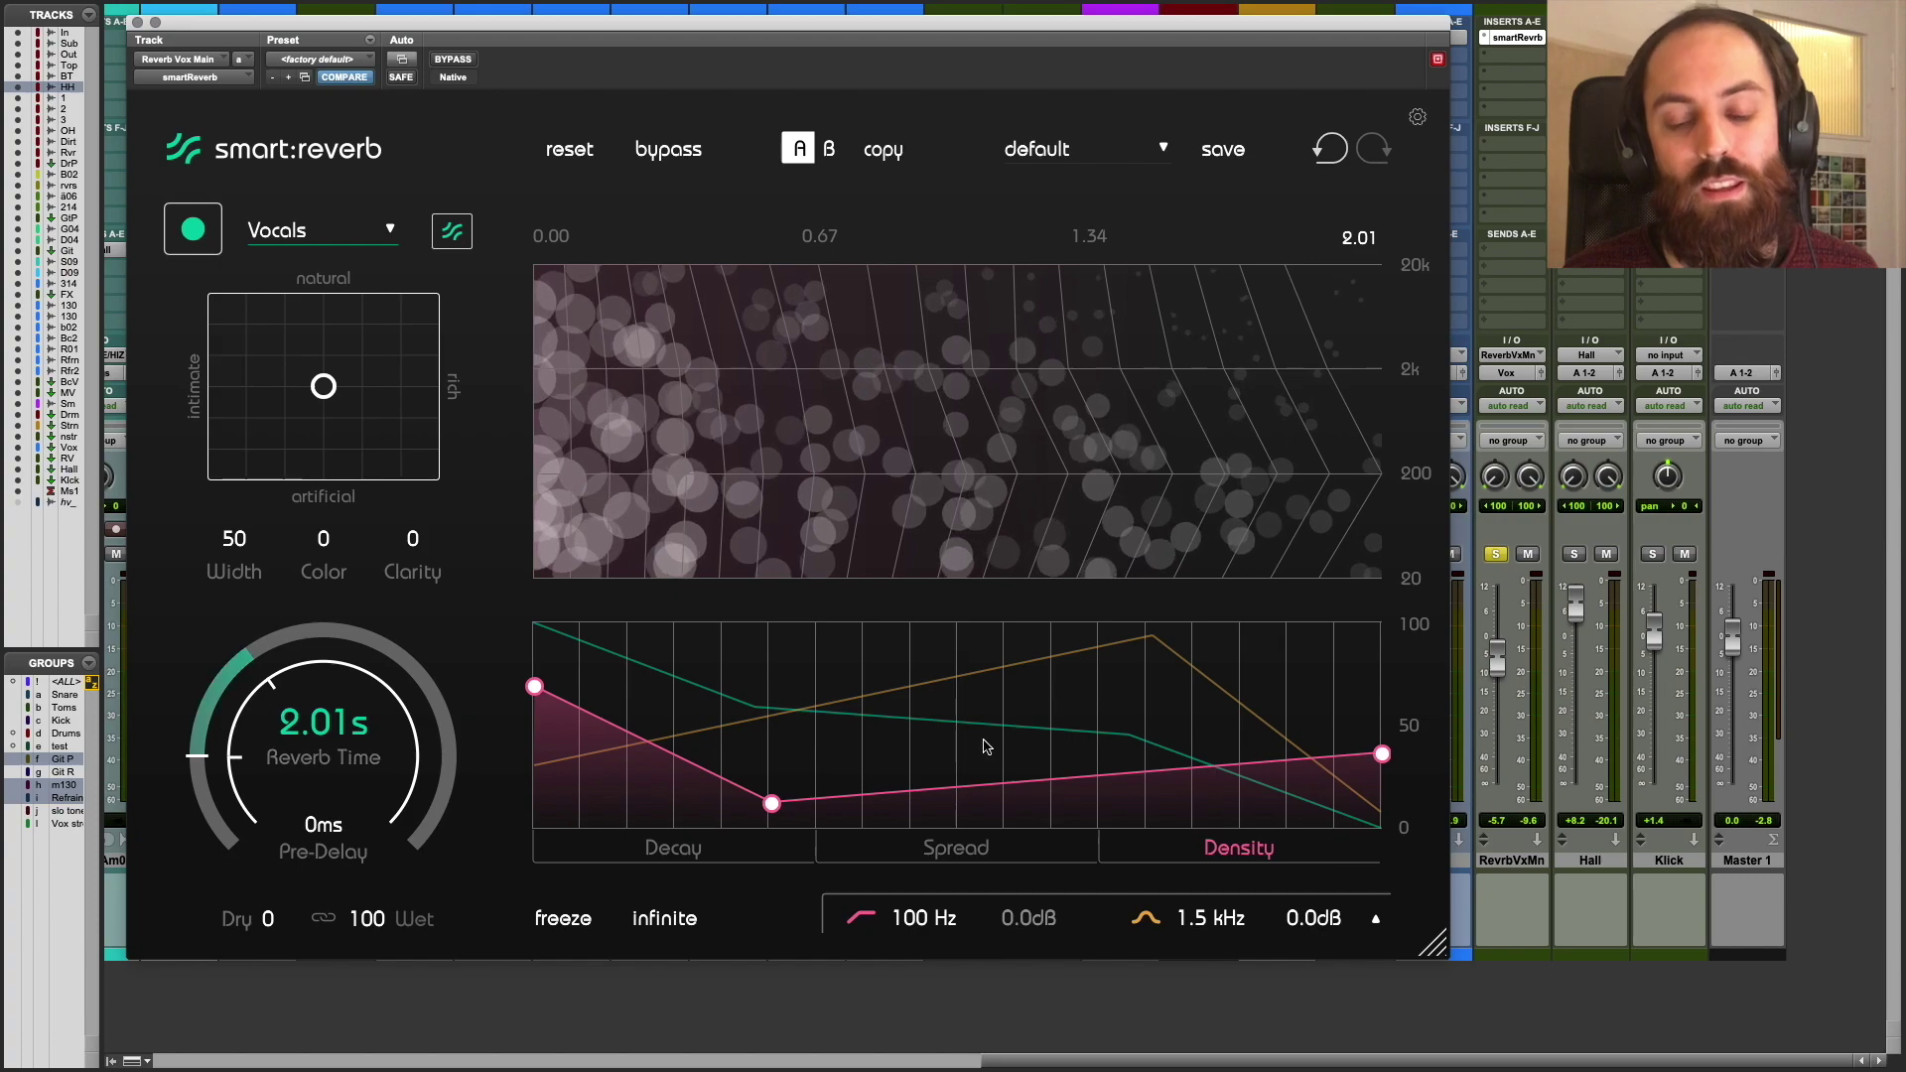
drag(1012, 784, 1063, 805)
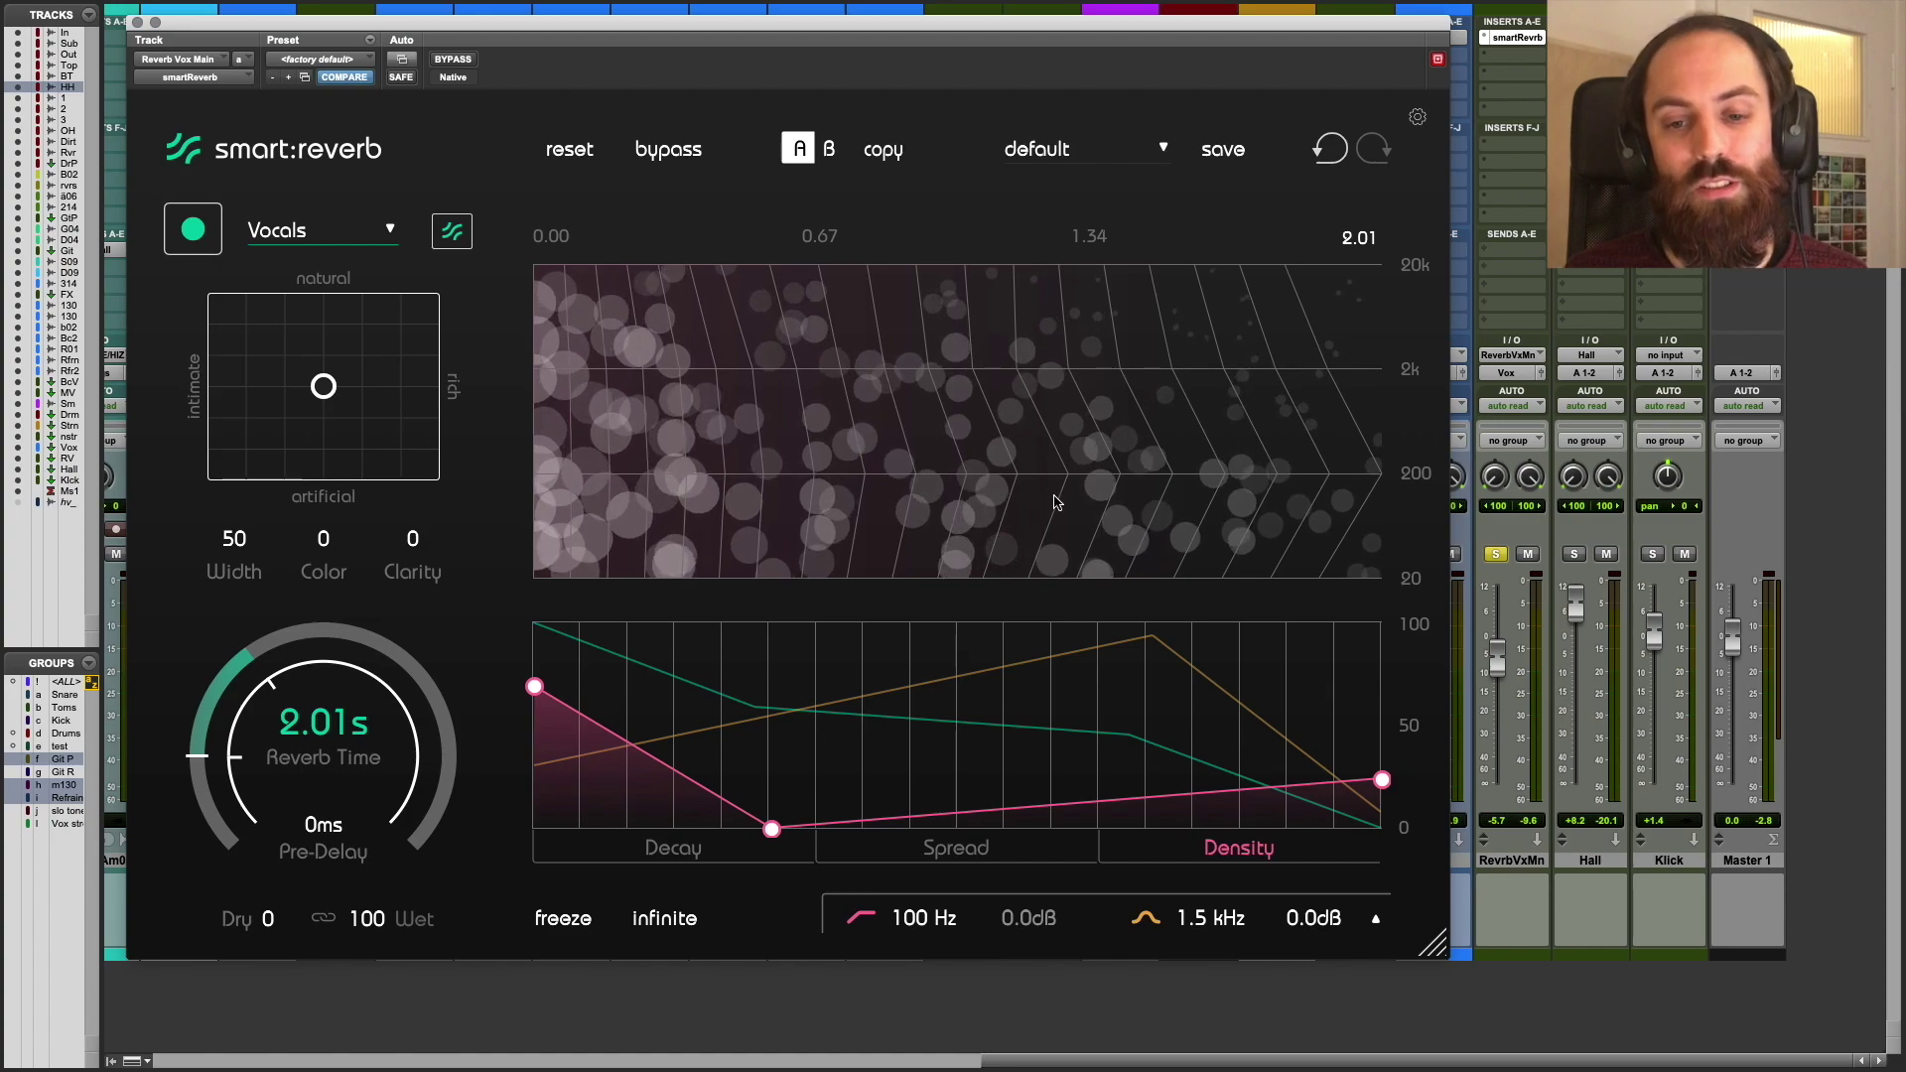
drag(1029, 800, 1038, 763)
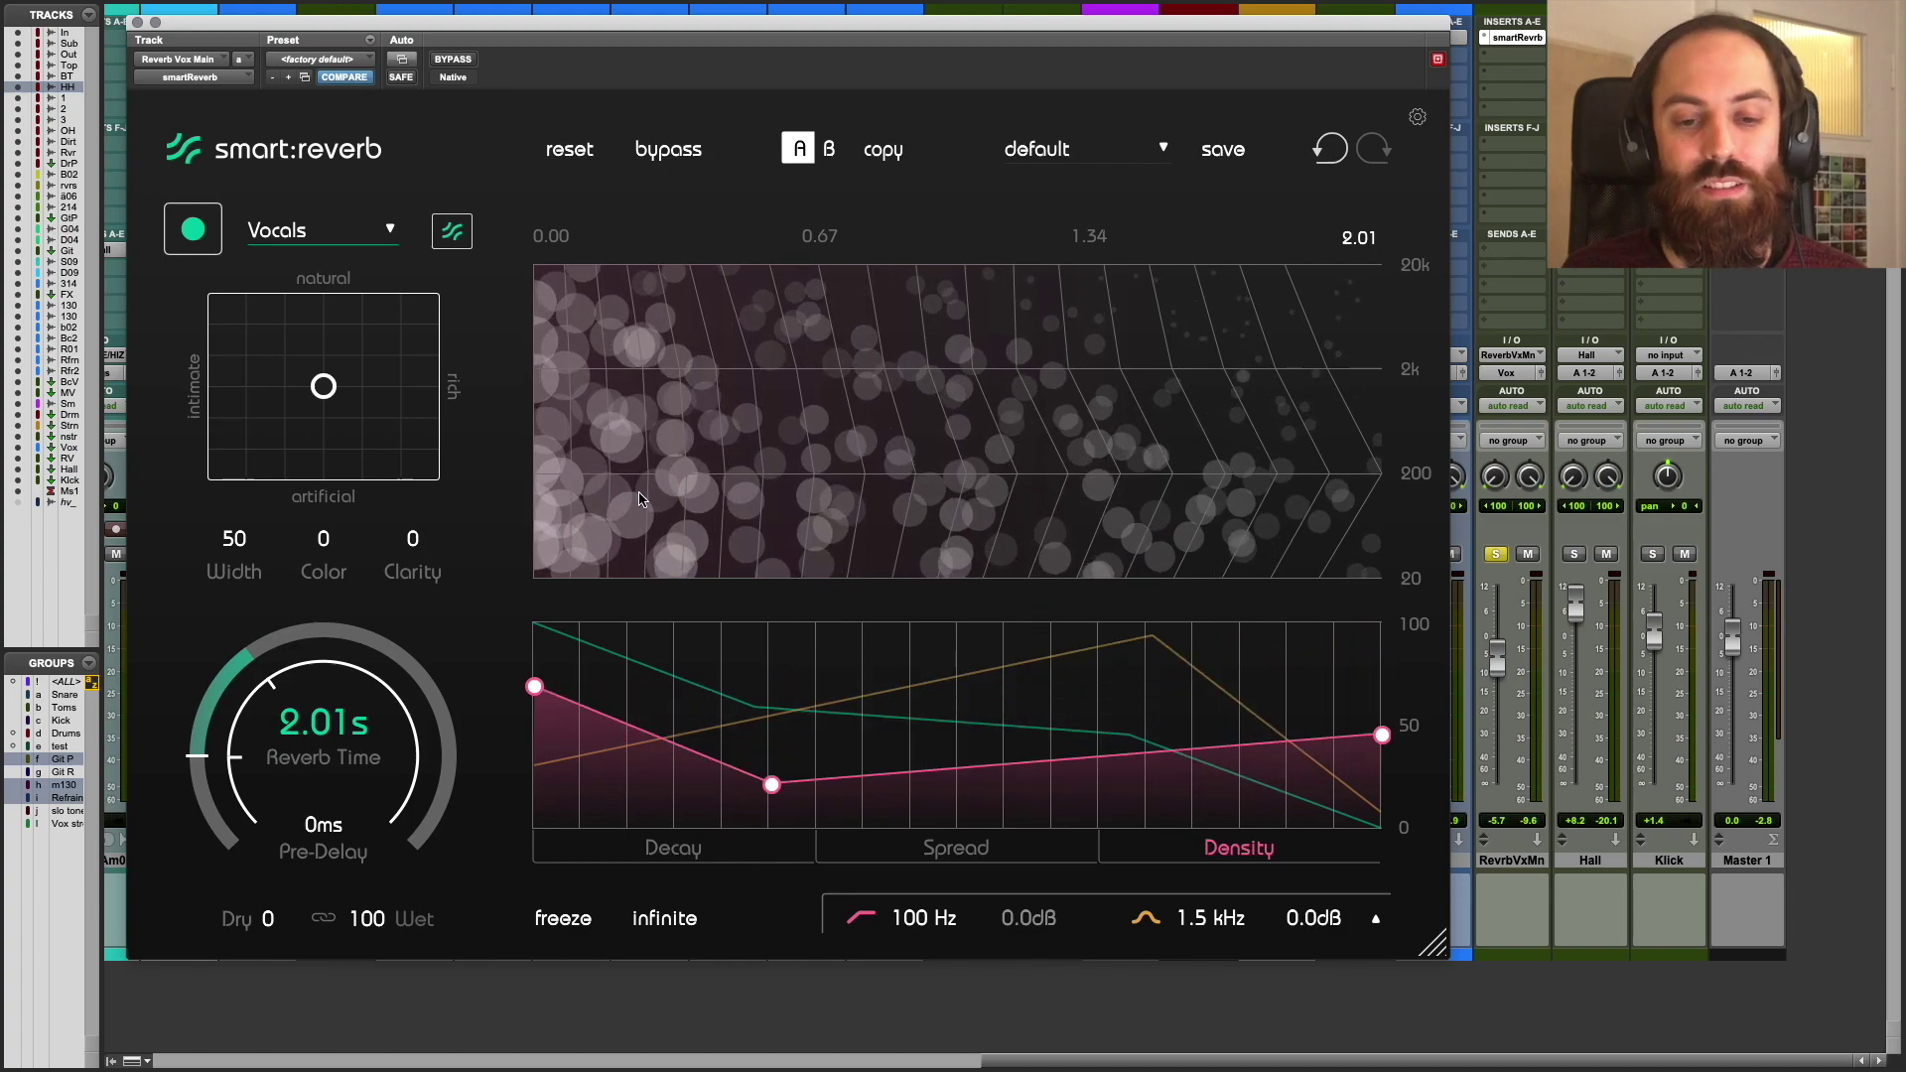
- Reshape the Decay curve with nodes at about 40 and 22, and lower the Spread curve's peak to about 54
click(660, 846)
drag(856, 715, 862, 827)
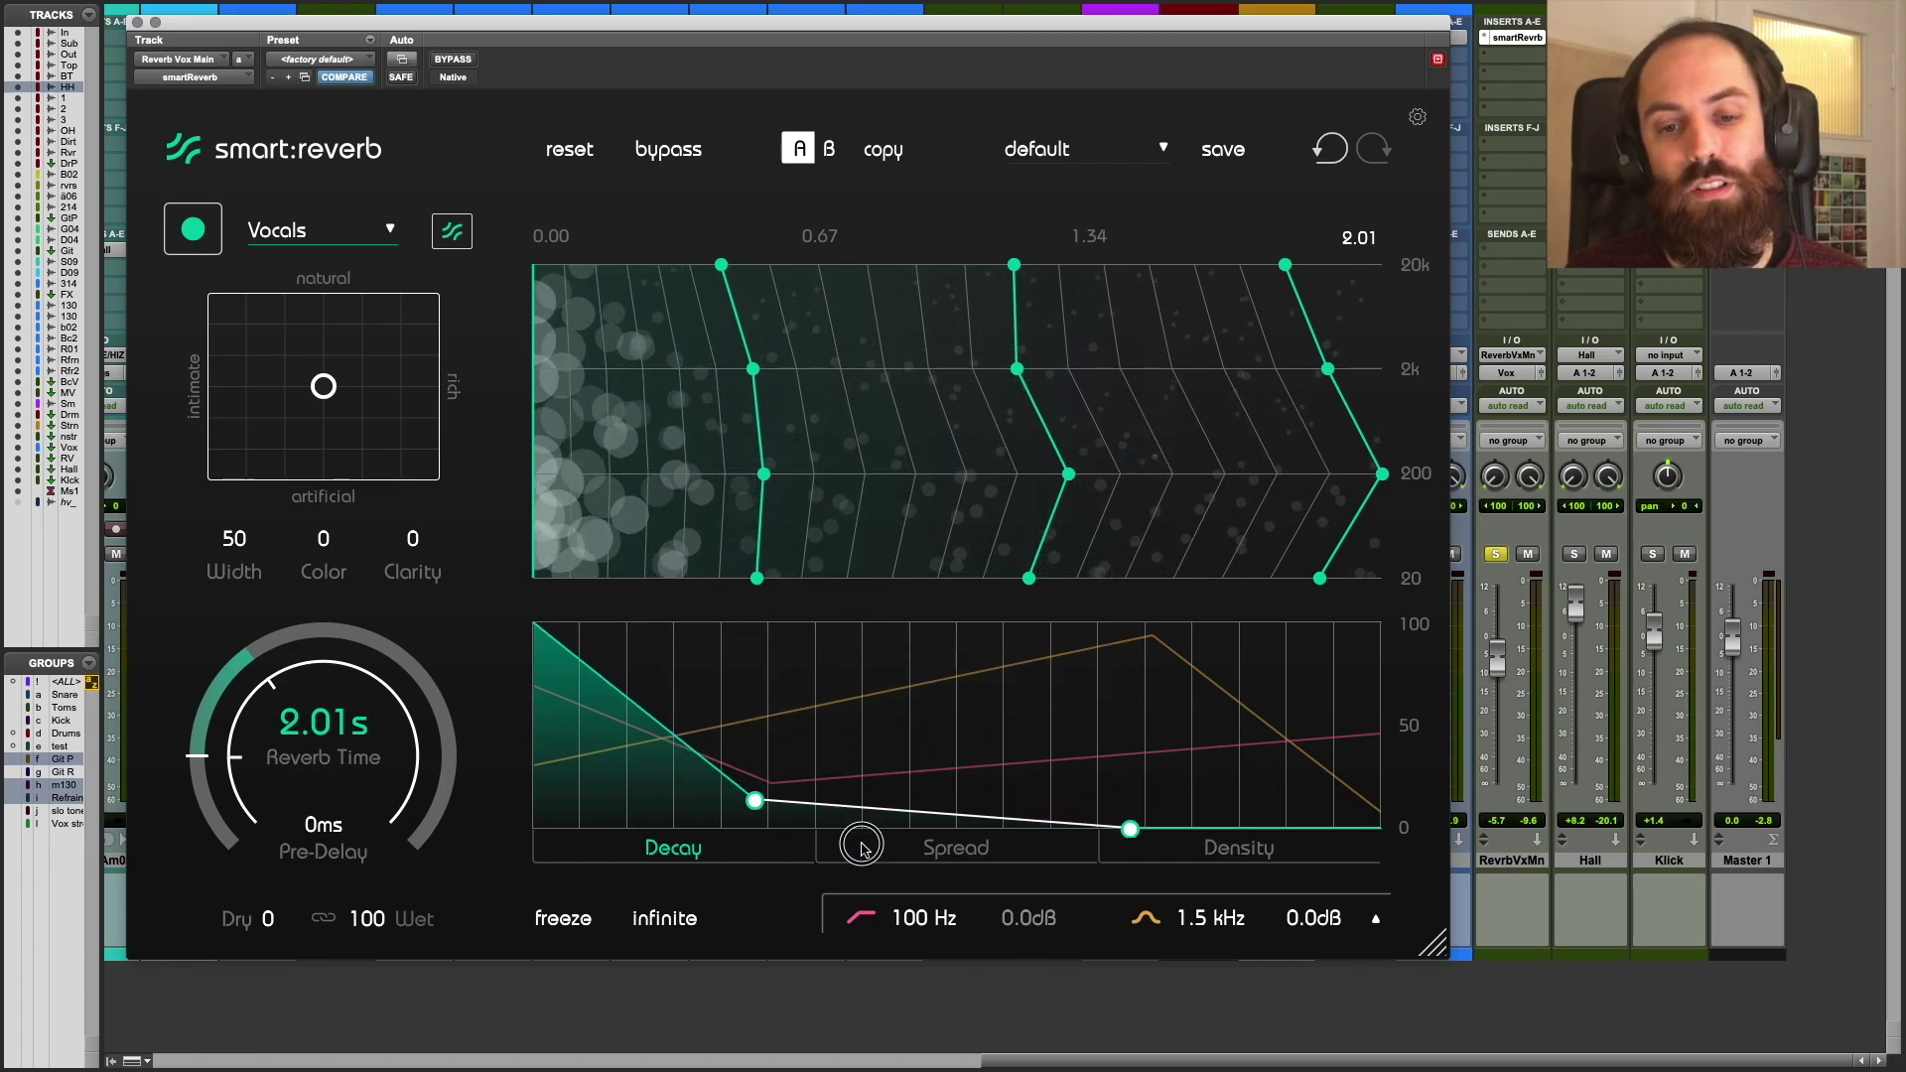
drag(755, 803, 579, 842)
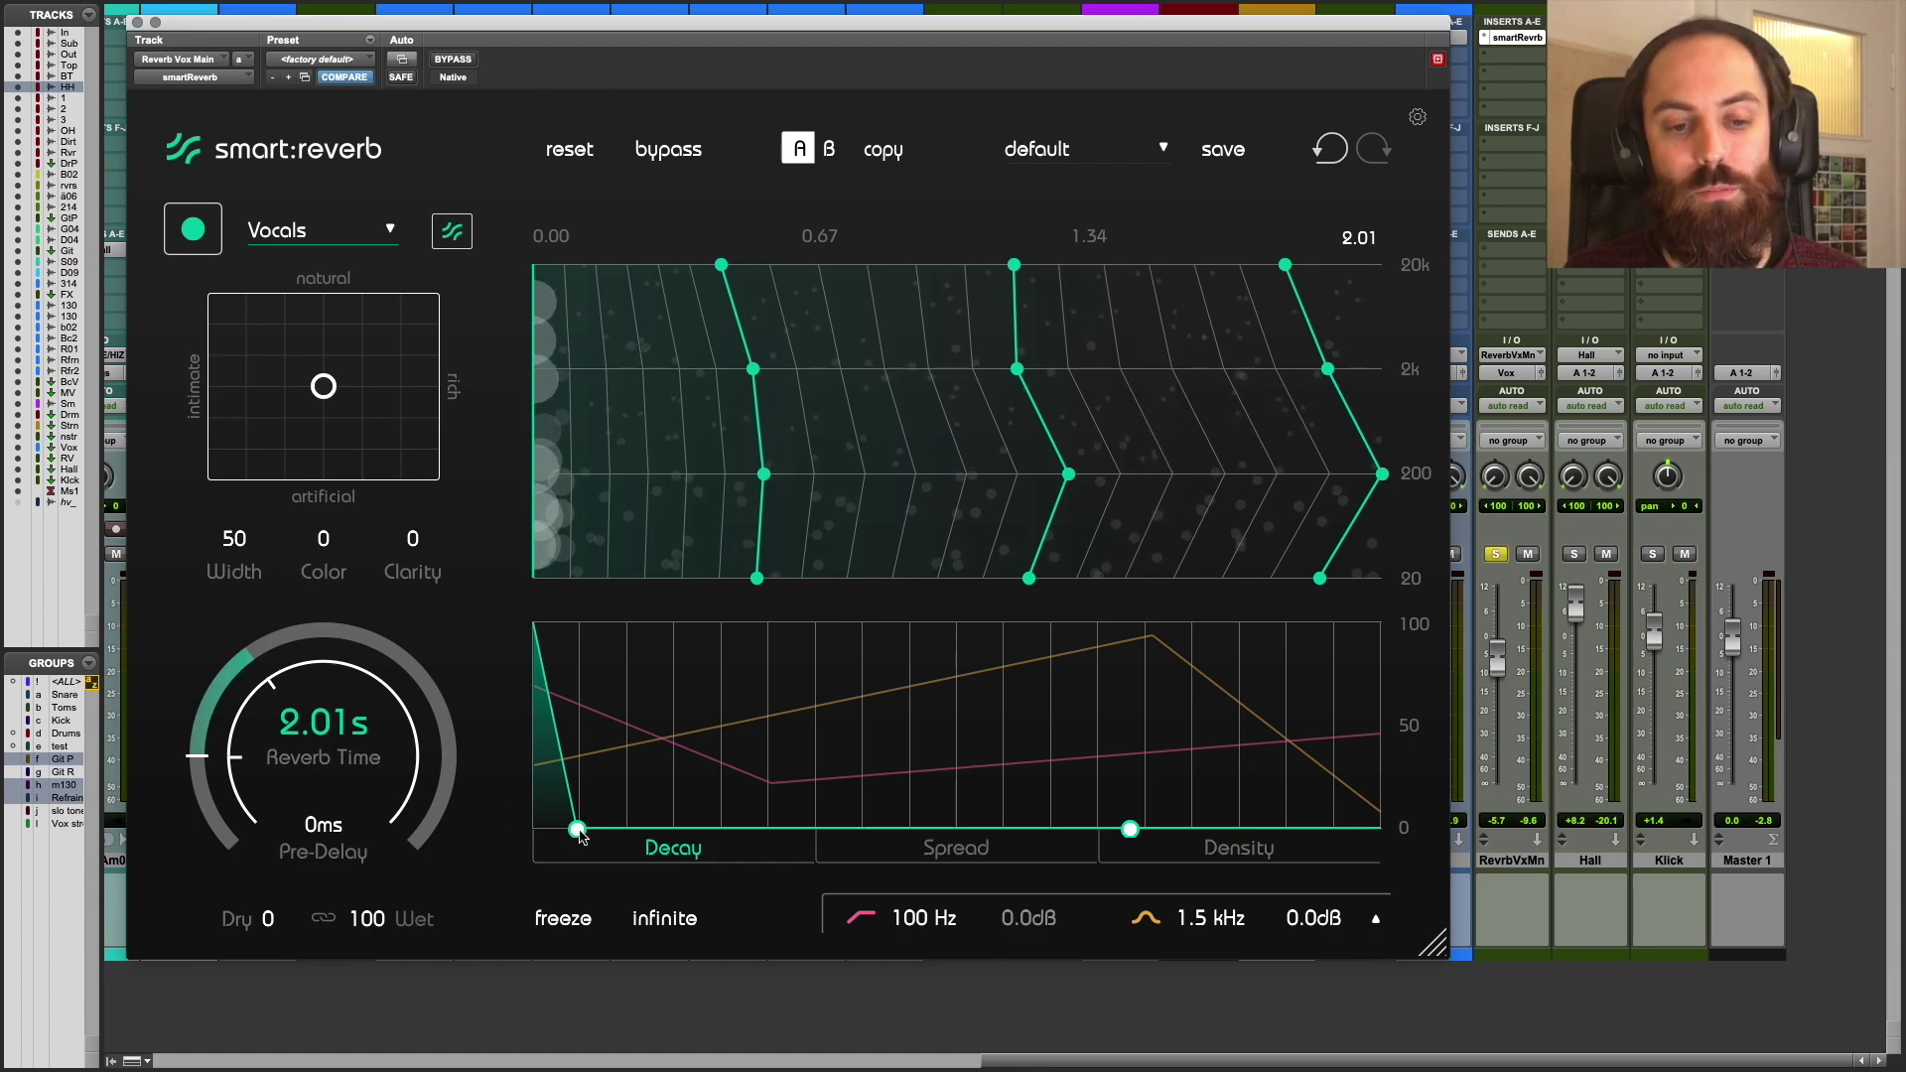
drag(578, 832, 787, 721)
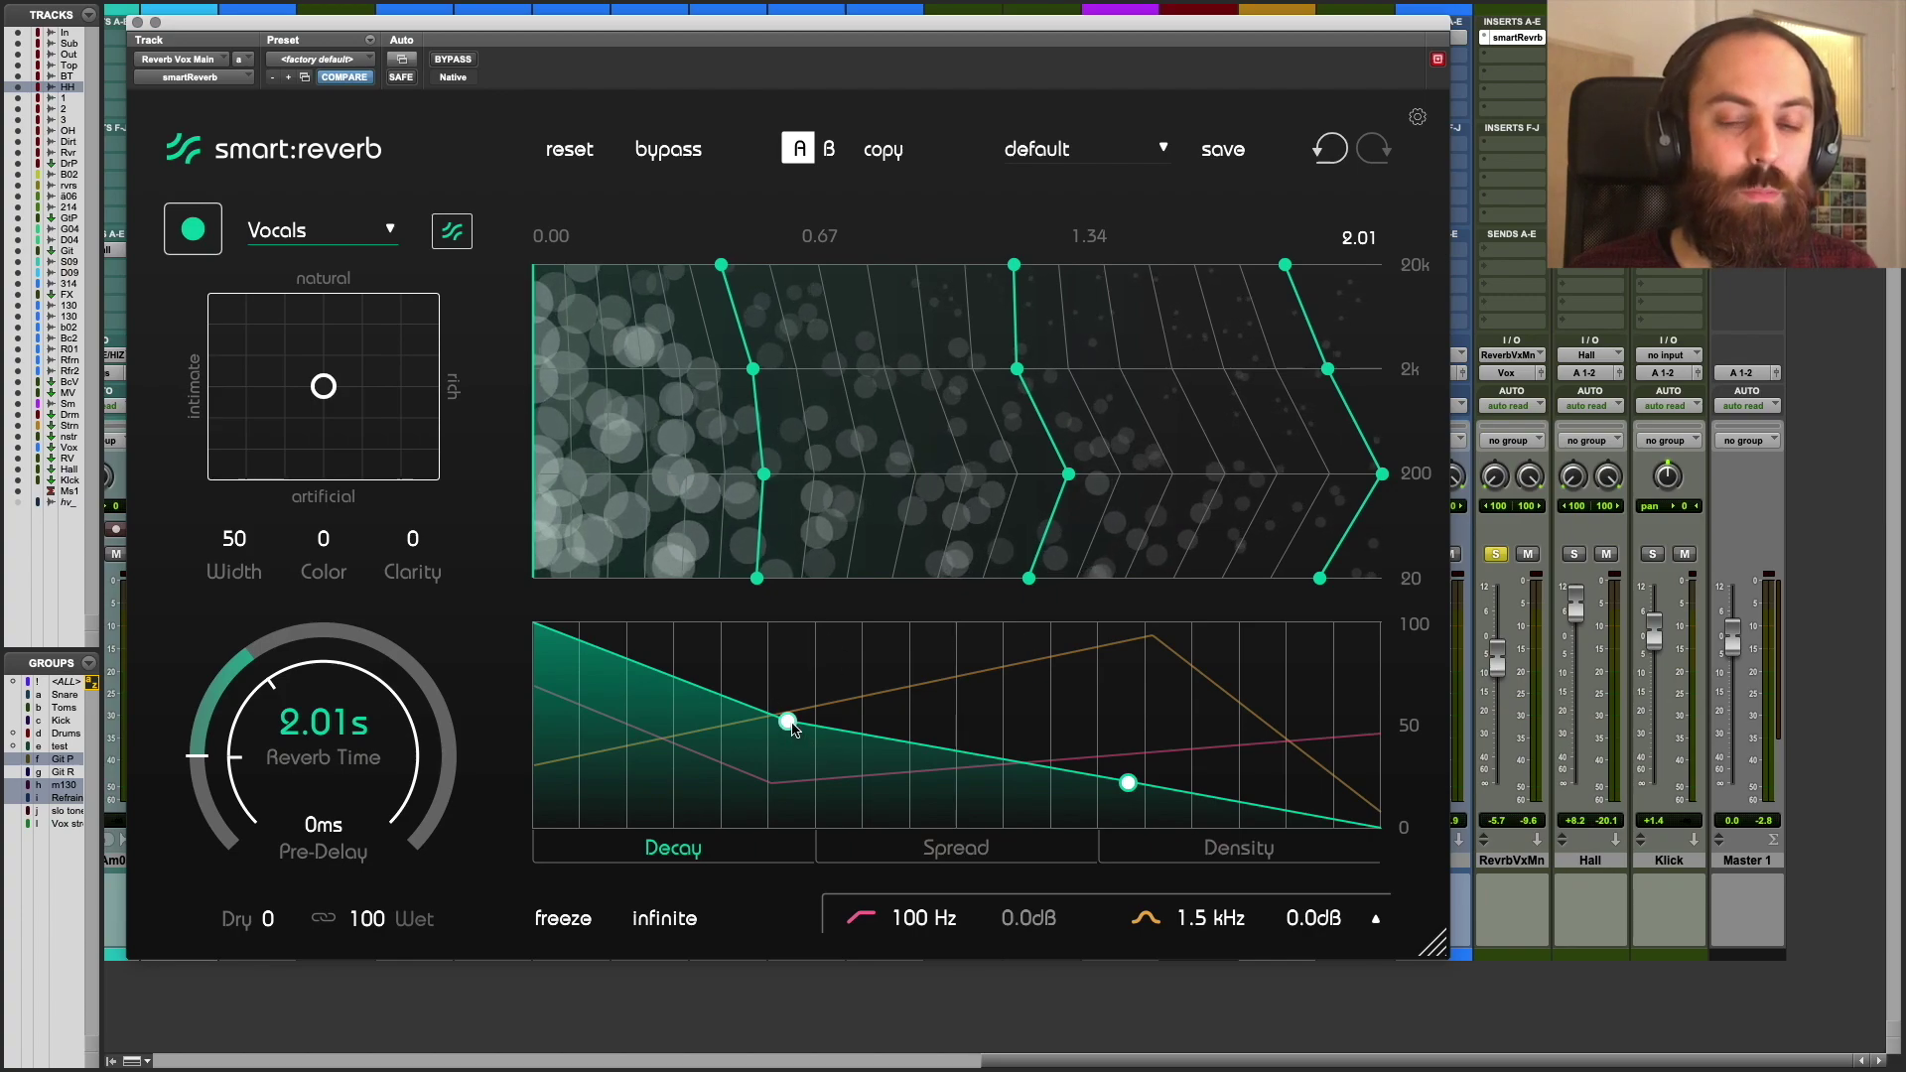
drag(792, 729, 786, 753)
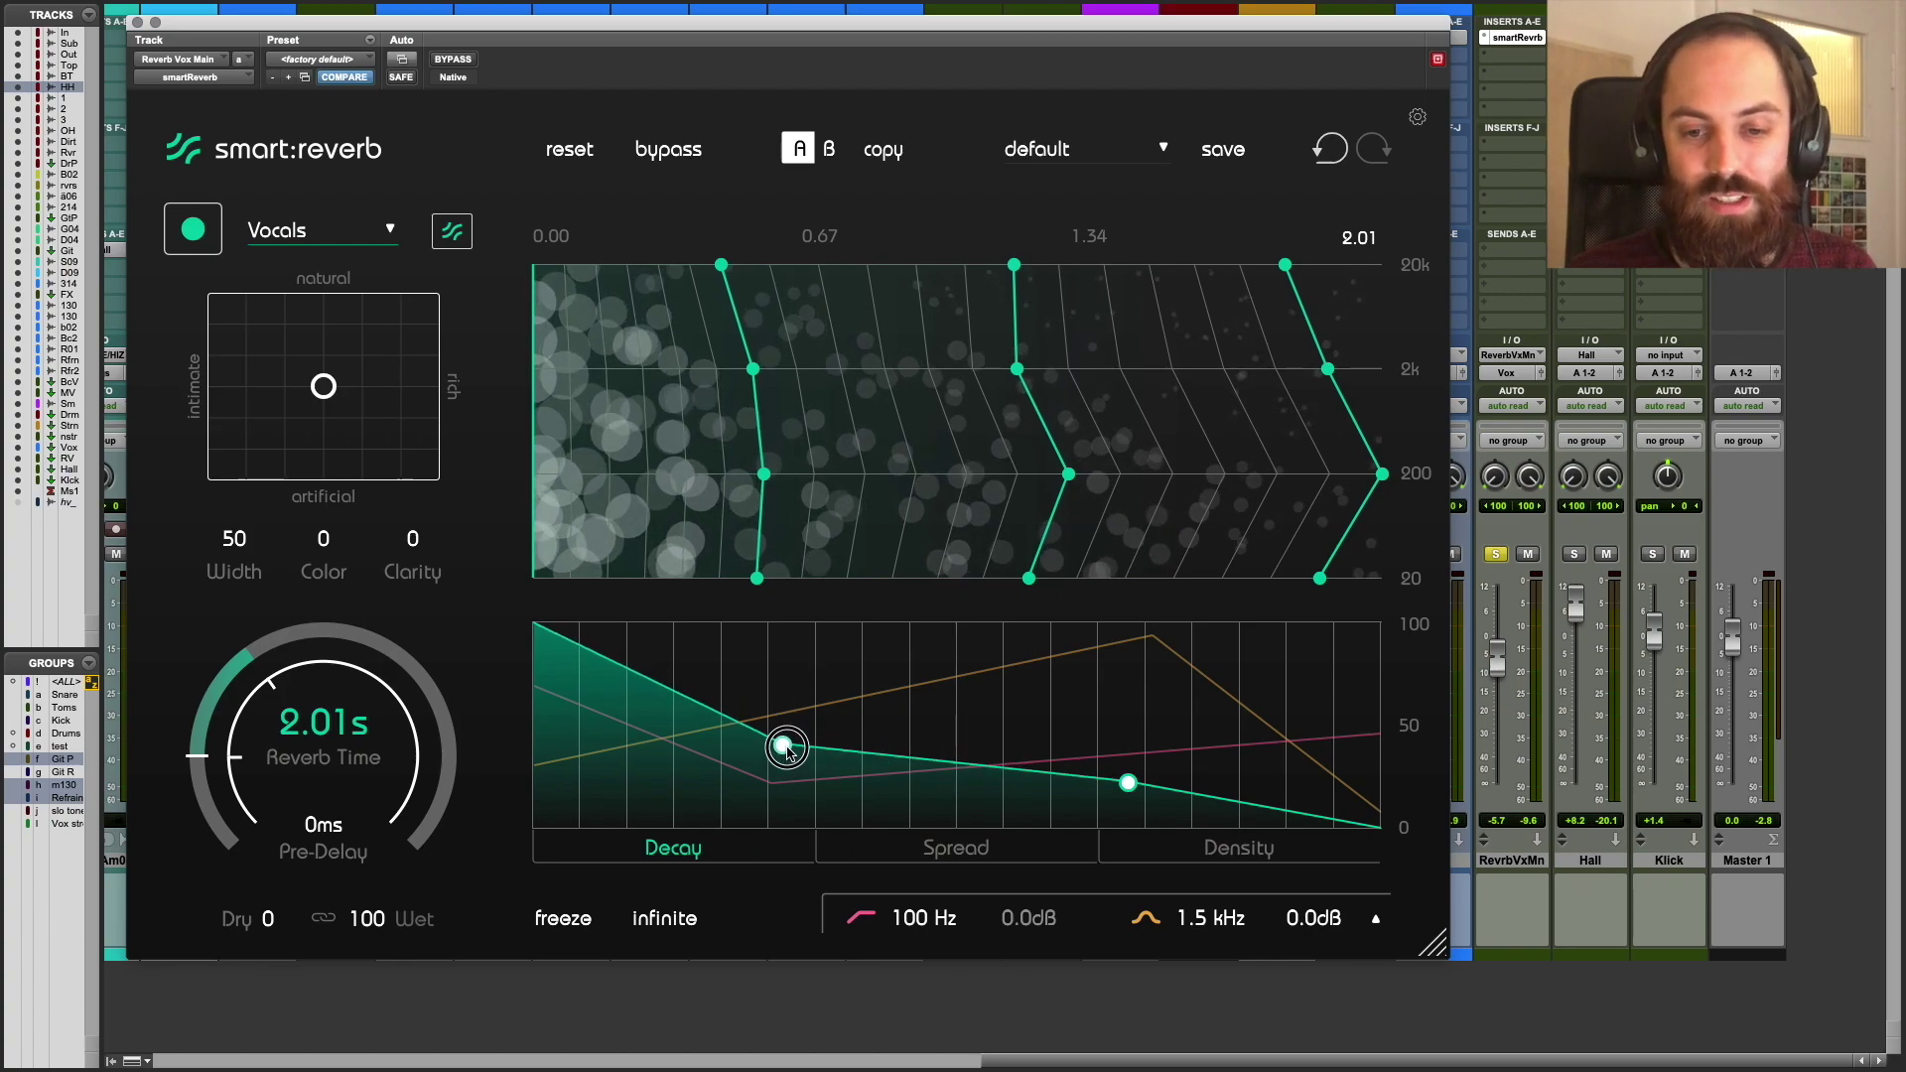
click(948, 849)
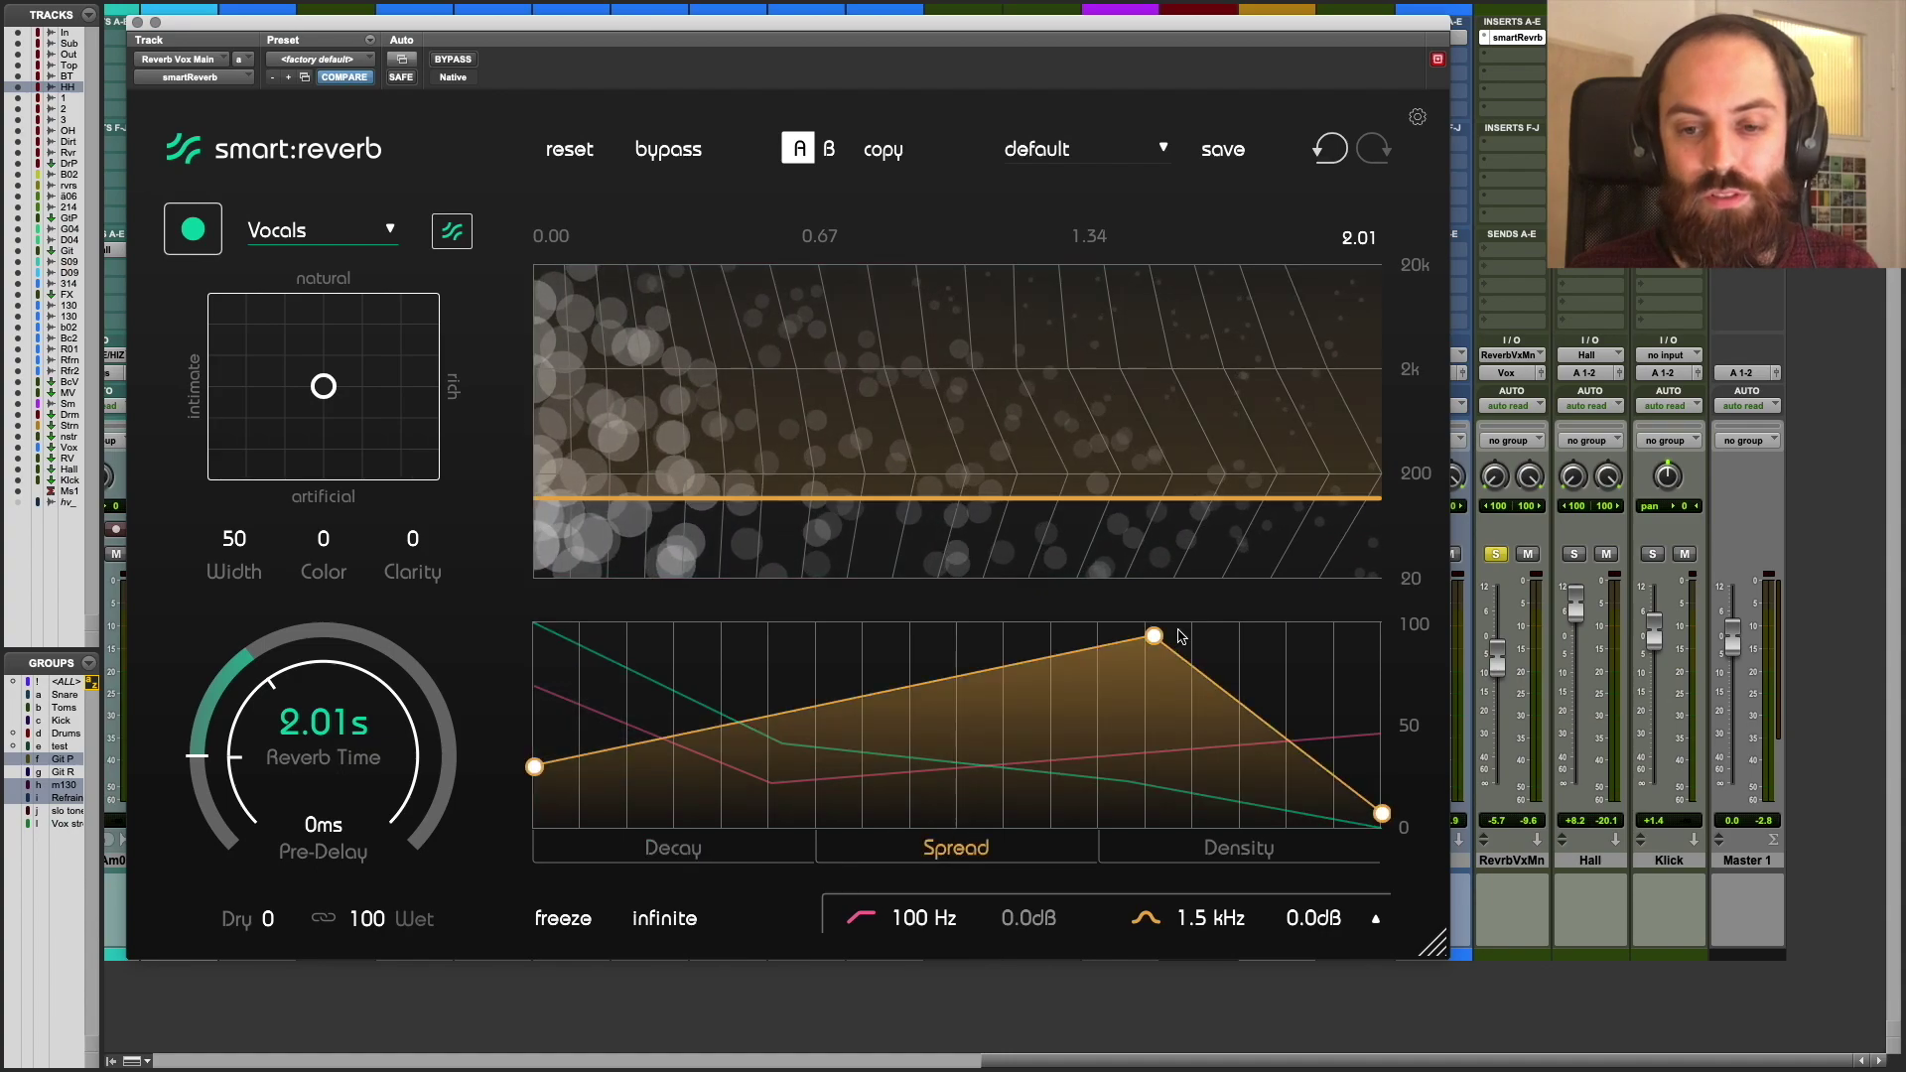
drag(1154, 635, 1105, 717)
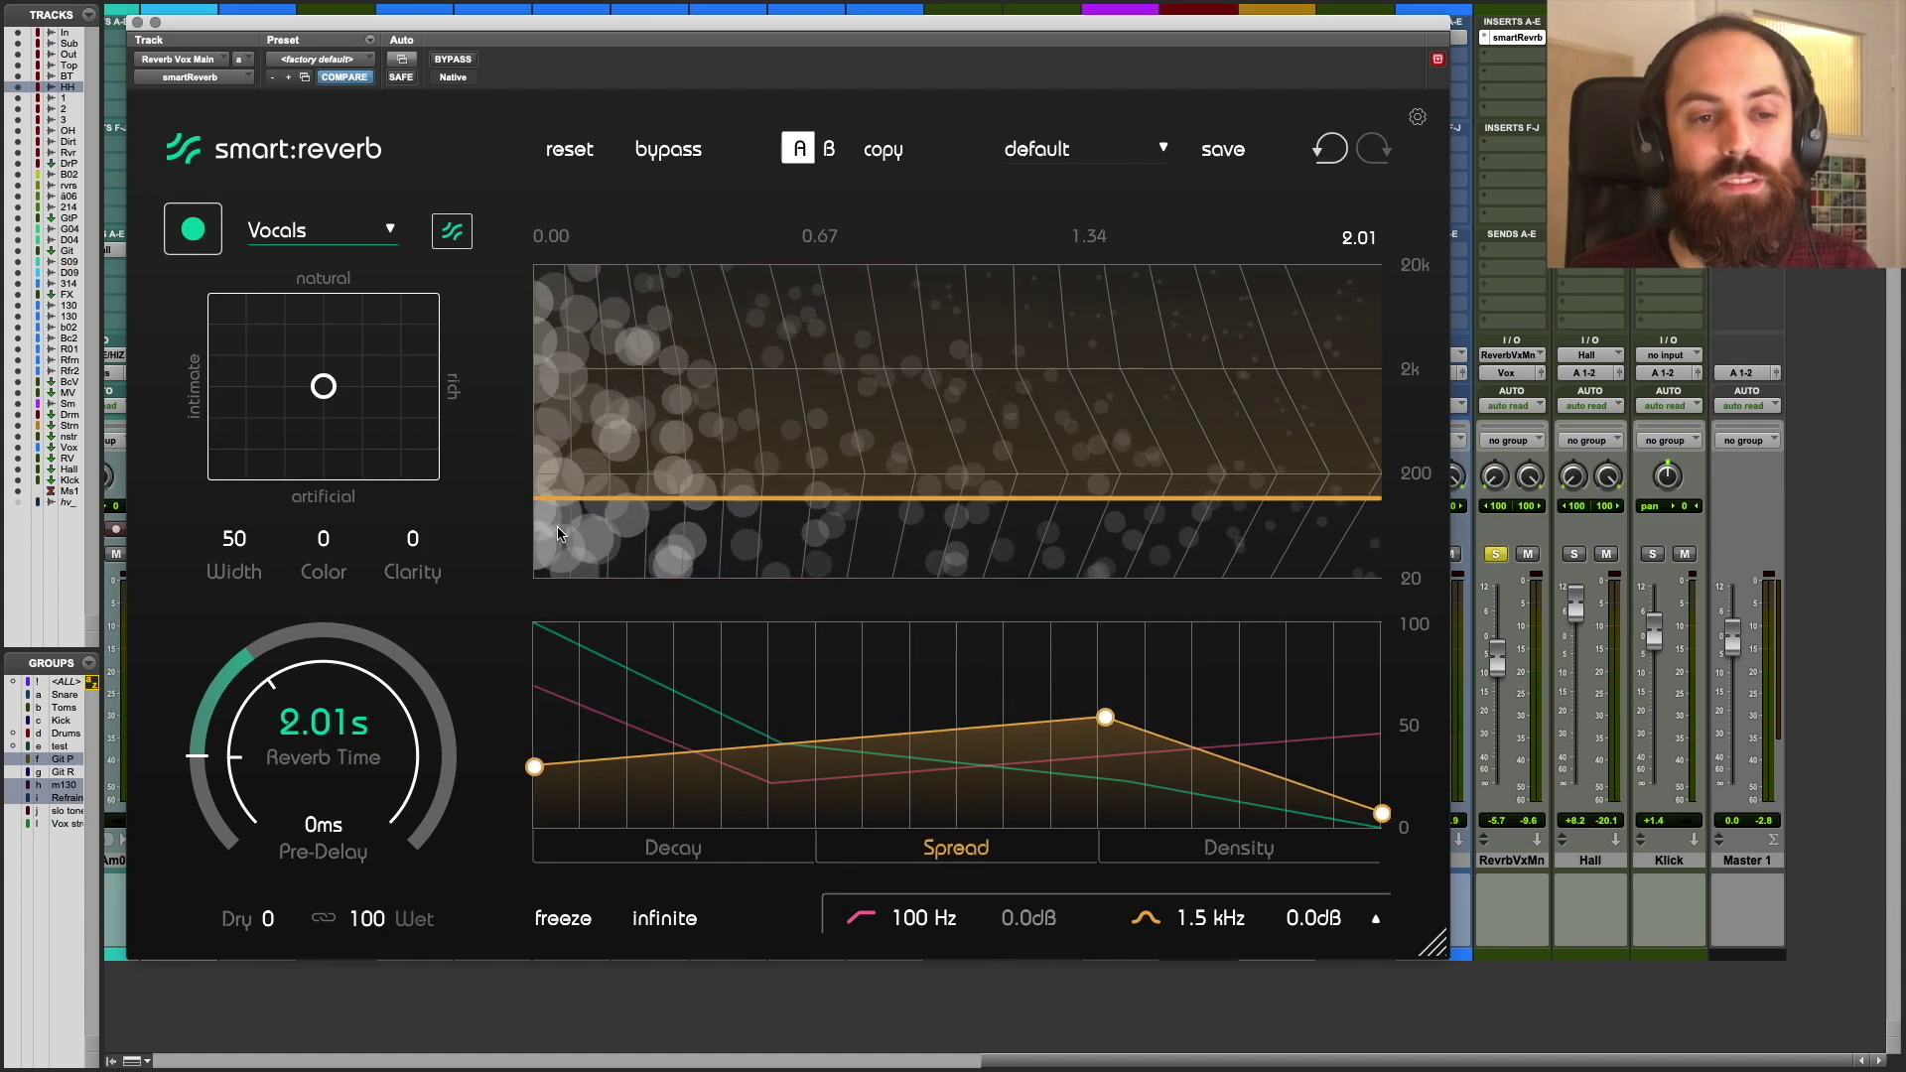
- Restore the learned profile's curves, try the natural extreme of the reverb character, and return it to the centre
click(328, 391)
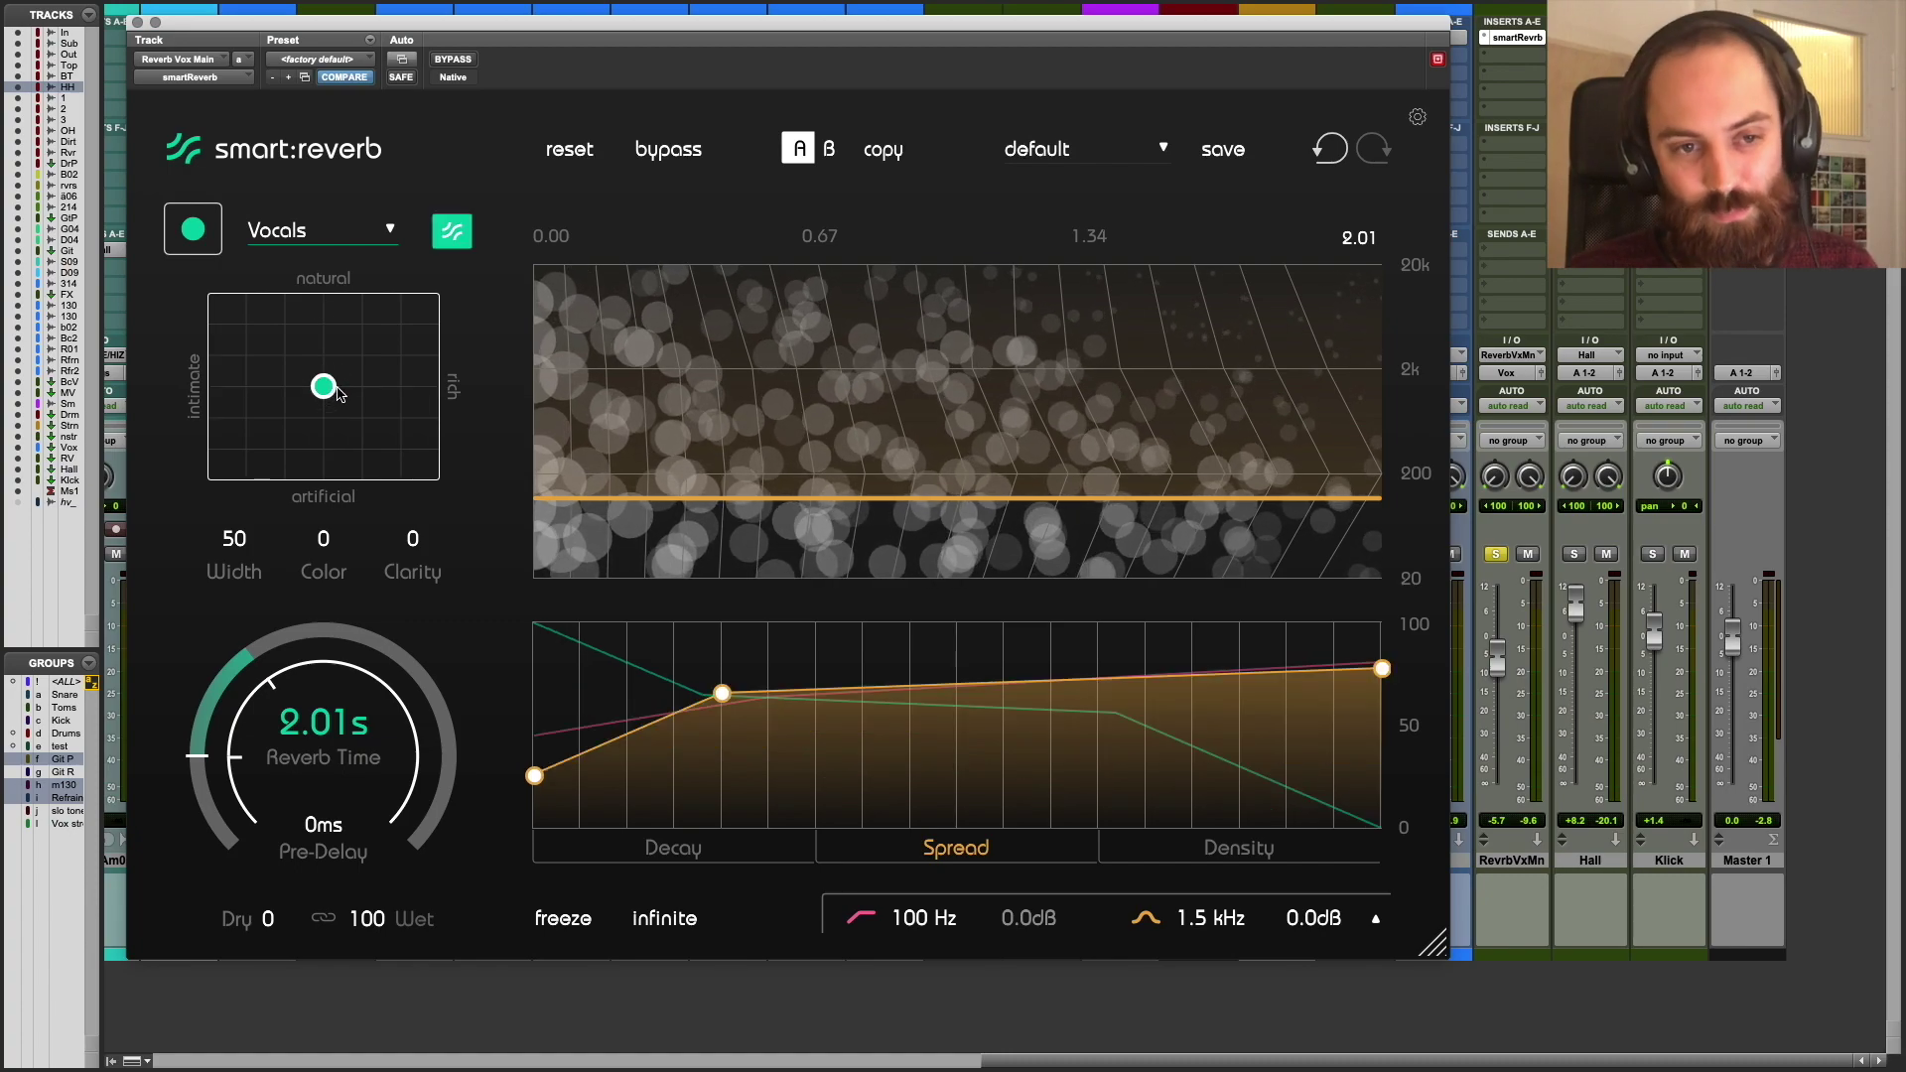
click(681, 837)
mouse_move(323, 387)
mouse_down()
mouse_move(366, 361)
mouse_move(288, 375)
mouse_move(283, 415)
mouse_move(328, 434)
mouse_move(353, 374)
mouse_move(279, 367)
mouse_move(298, 400)
mouse_move(321, 393)
mouse_up()
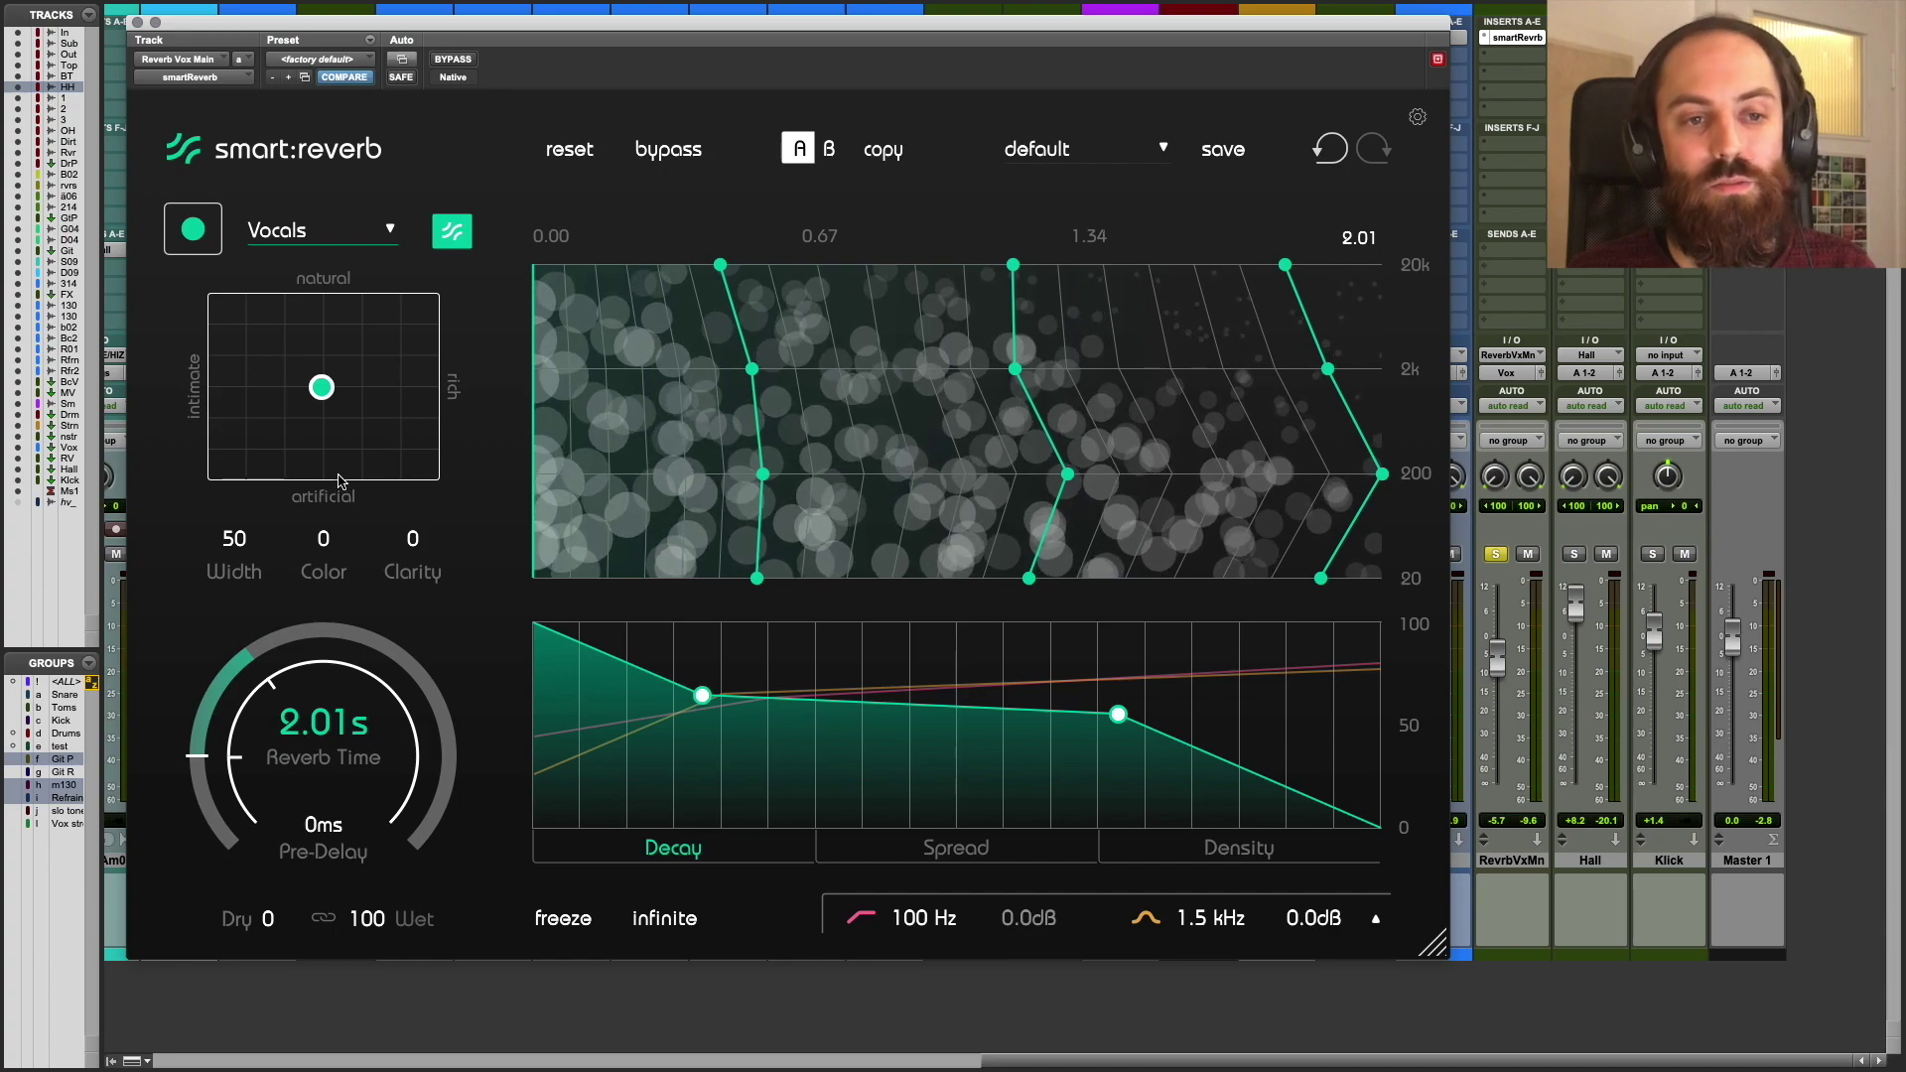
mouse_move(320, 390)
drag(320, 390, 322, 300)
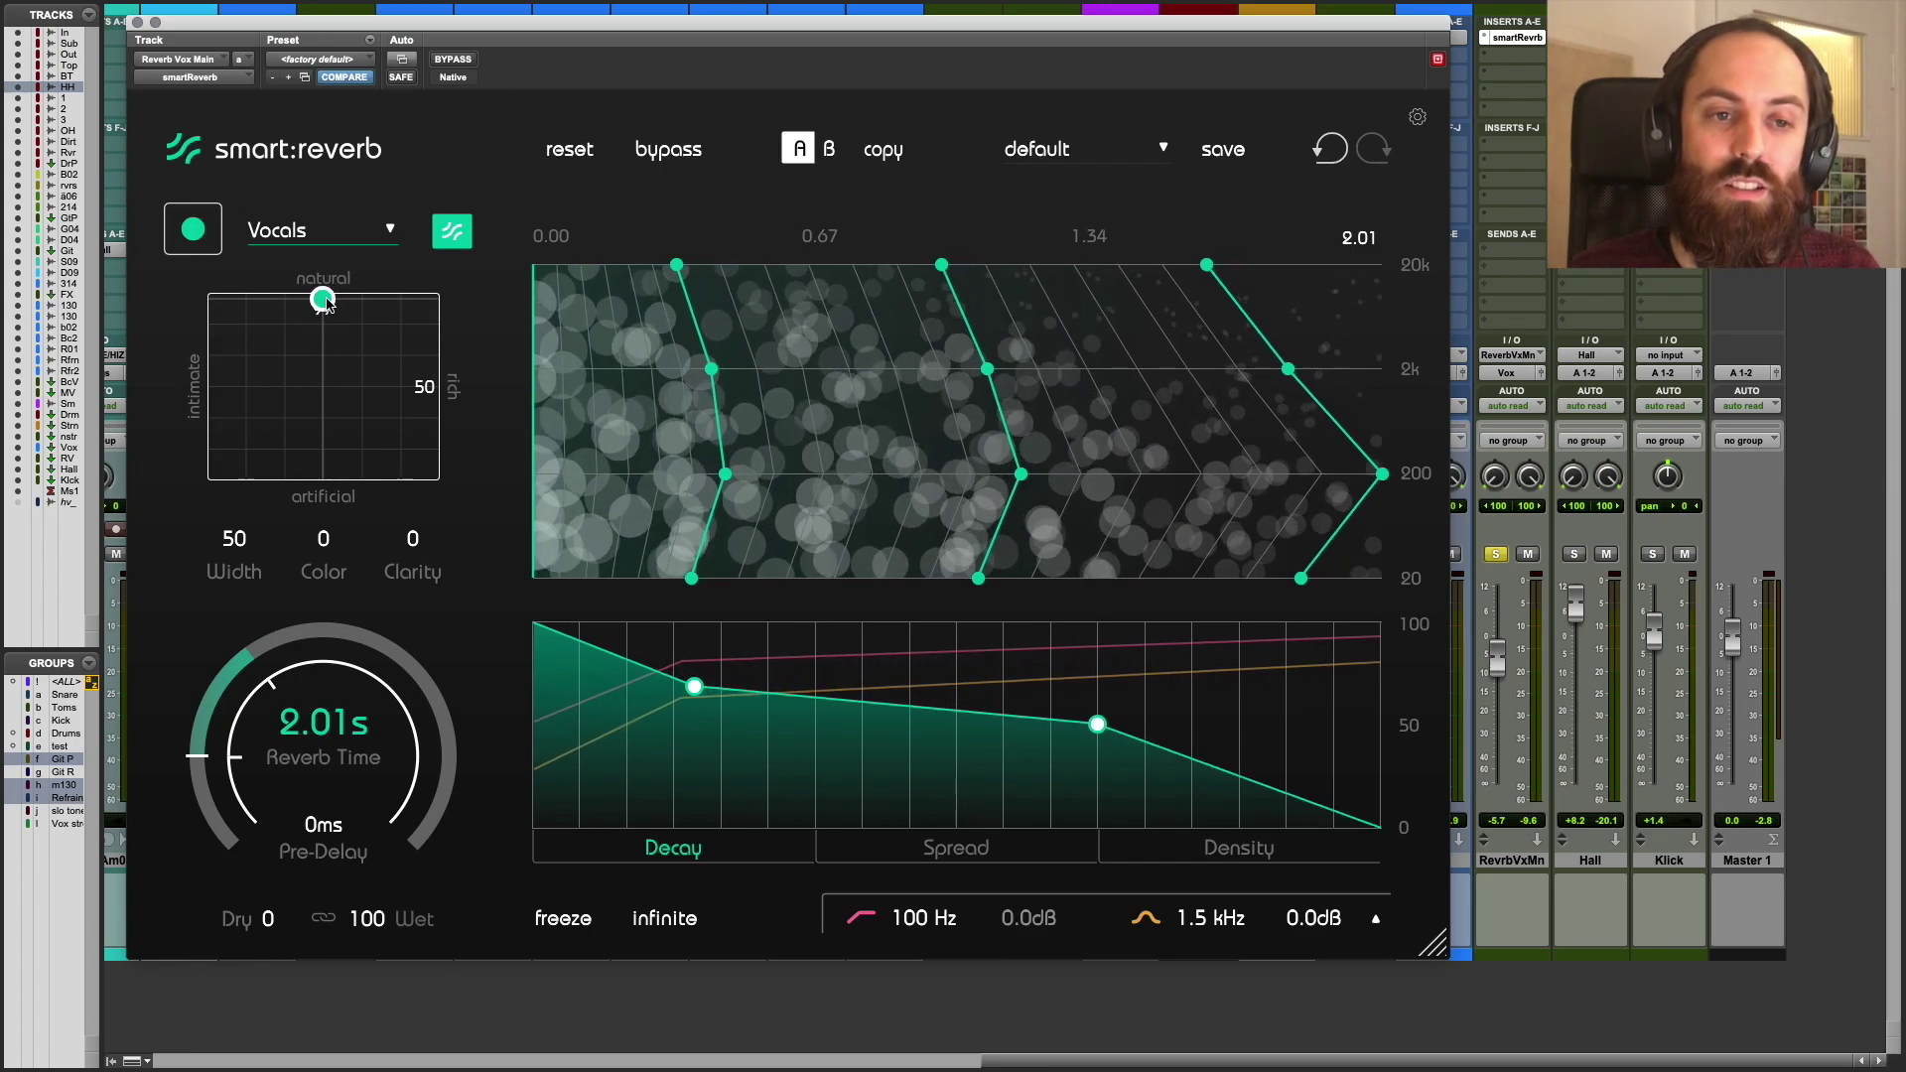
drag(326, 303, 316, 393)
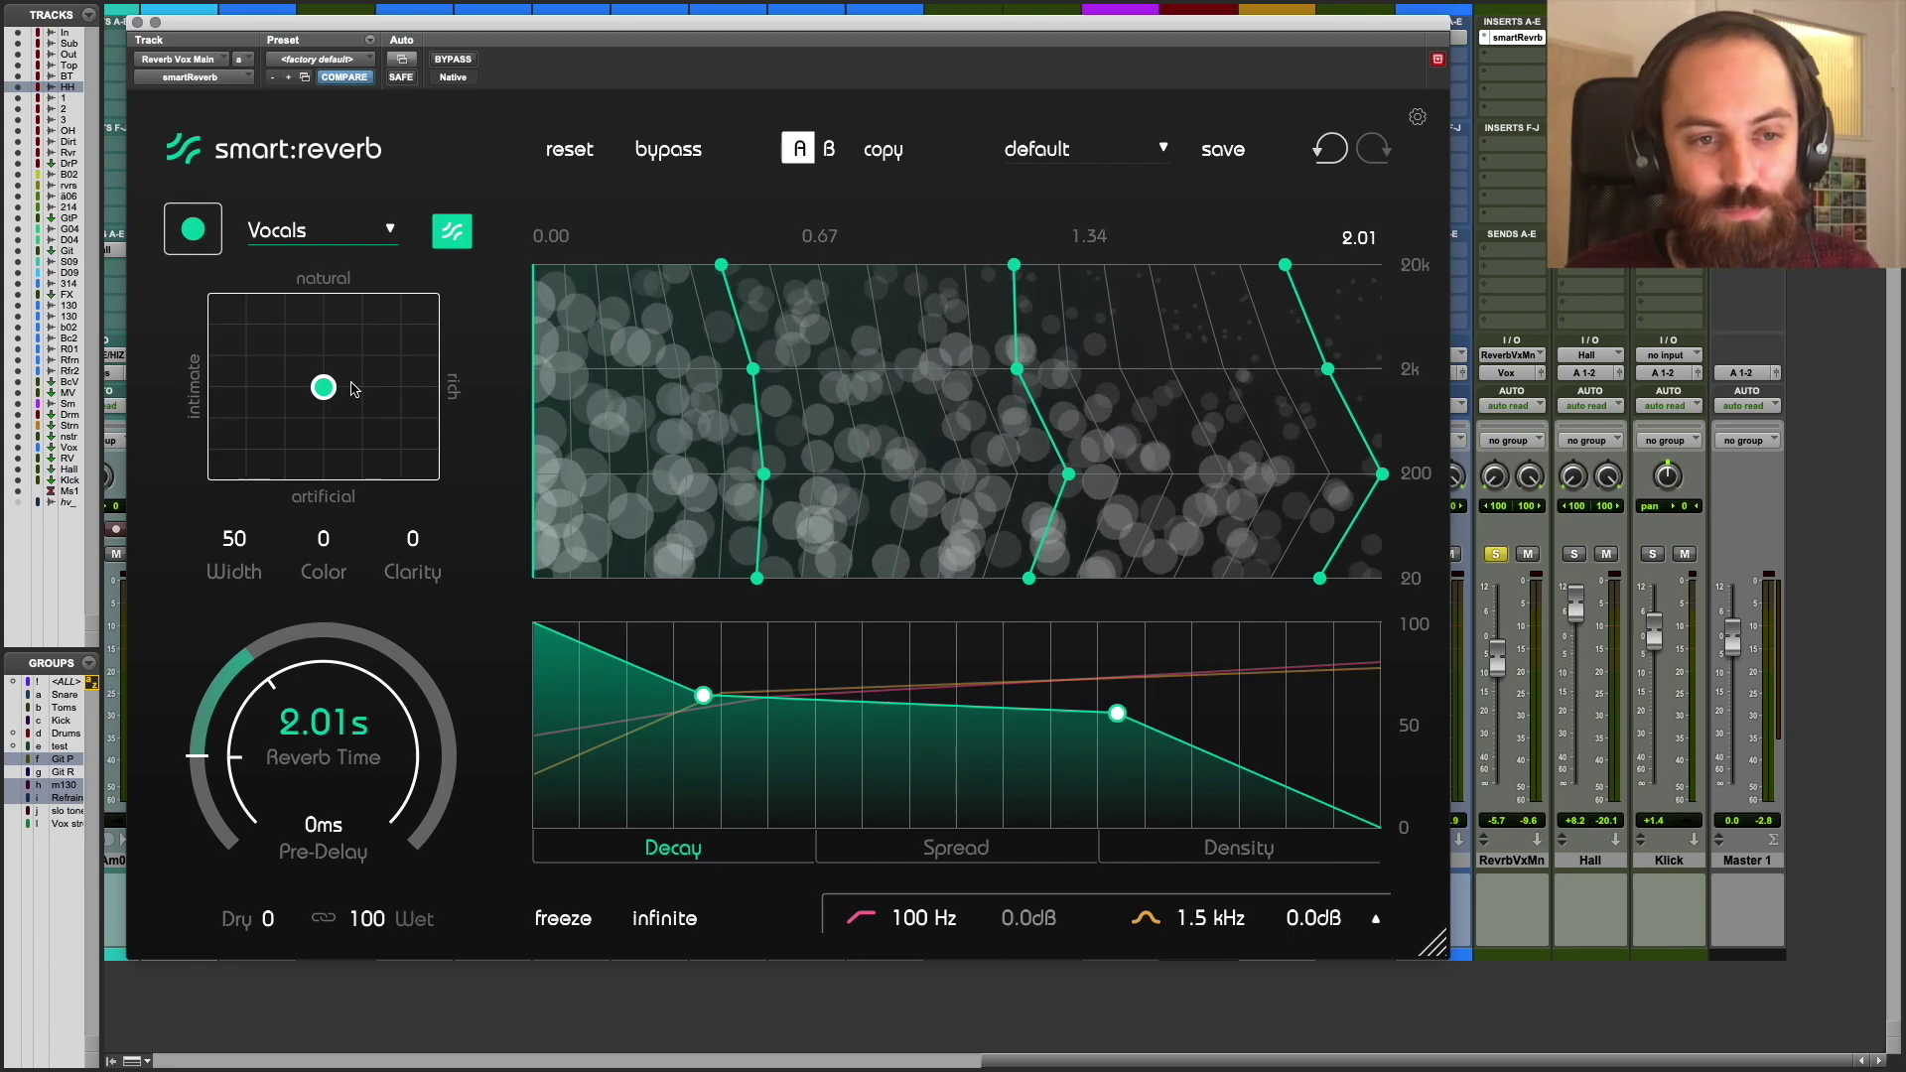
- Compare the natural and artificial extremes of the reverb character, ending at fully artificial
mouse_move(323, 388)
drag(324, 388, 331, 304)
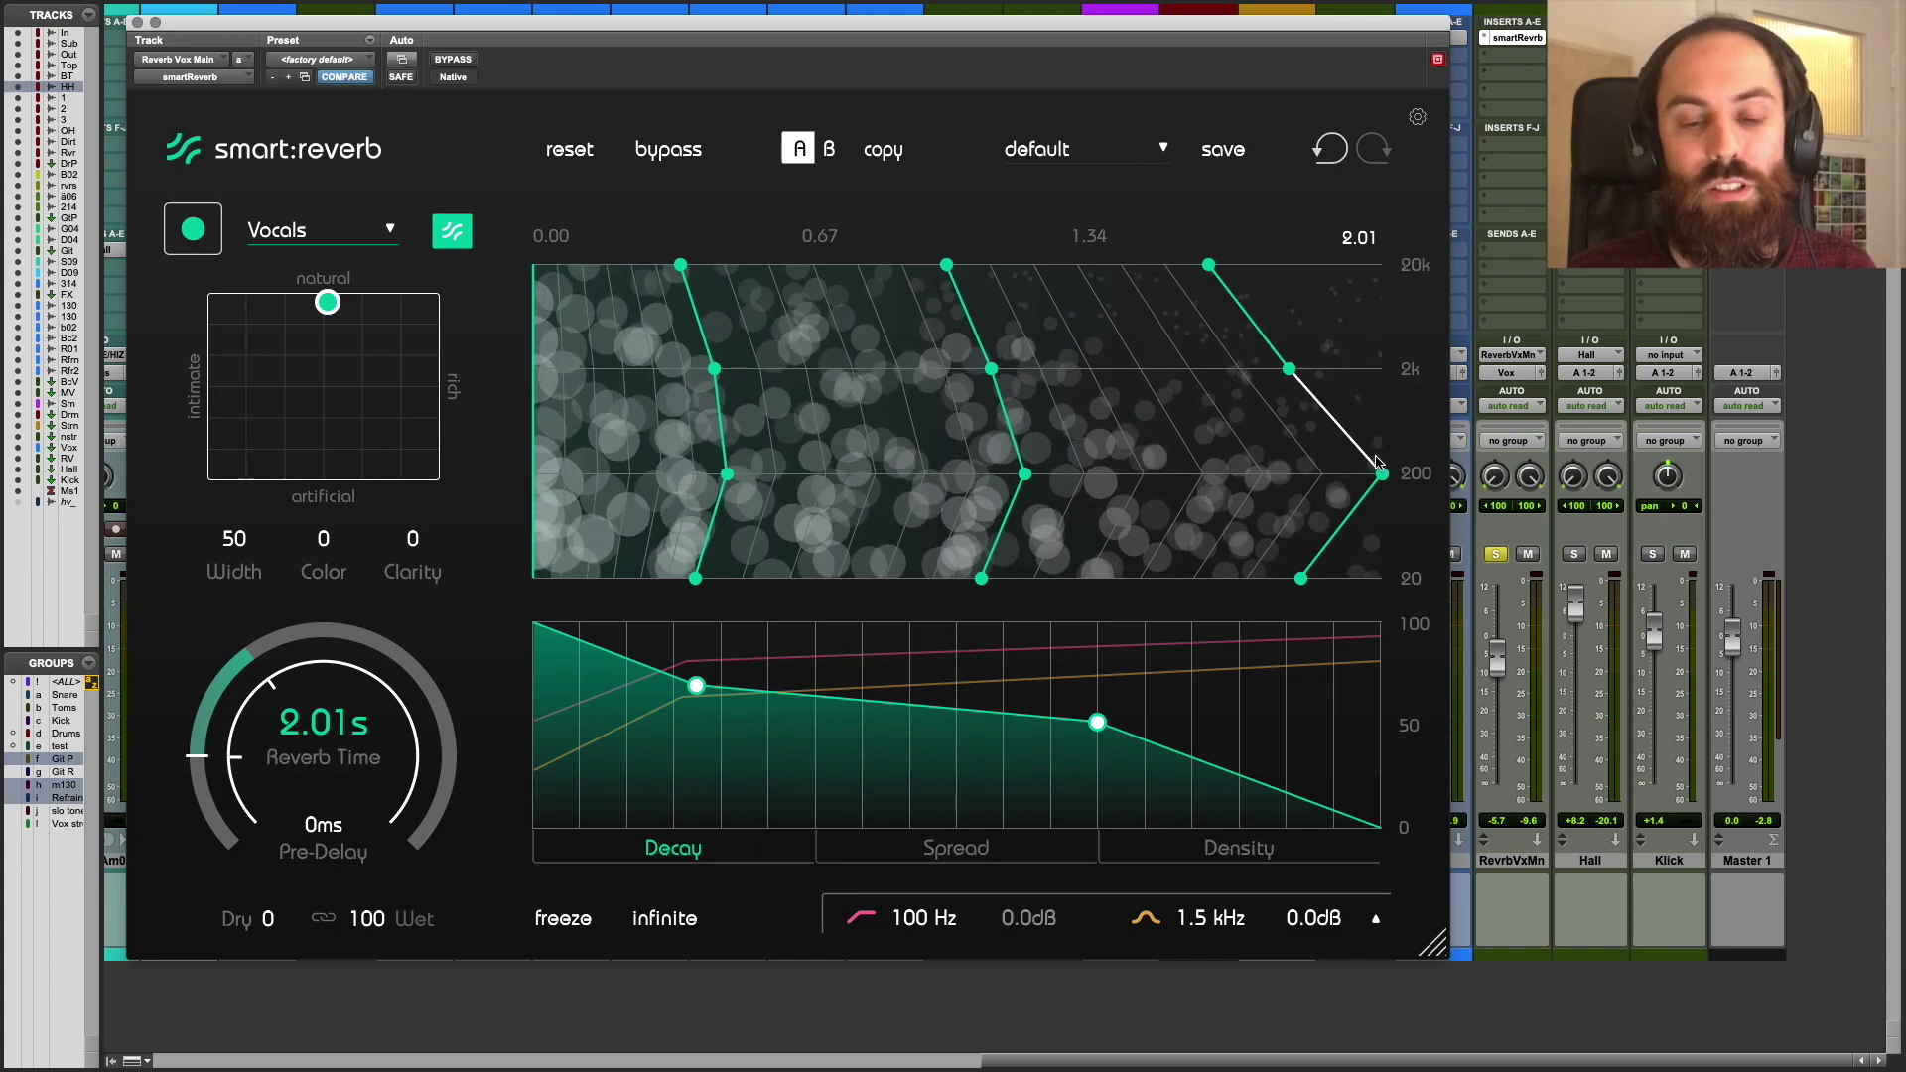
drag(328, 302, 331, 501)
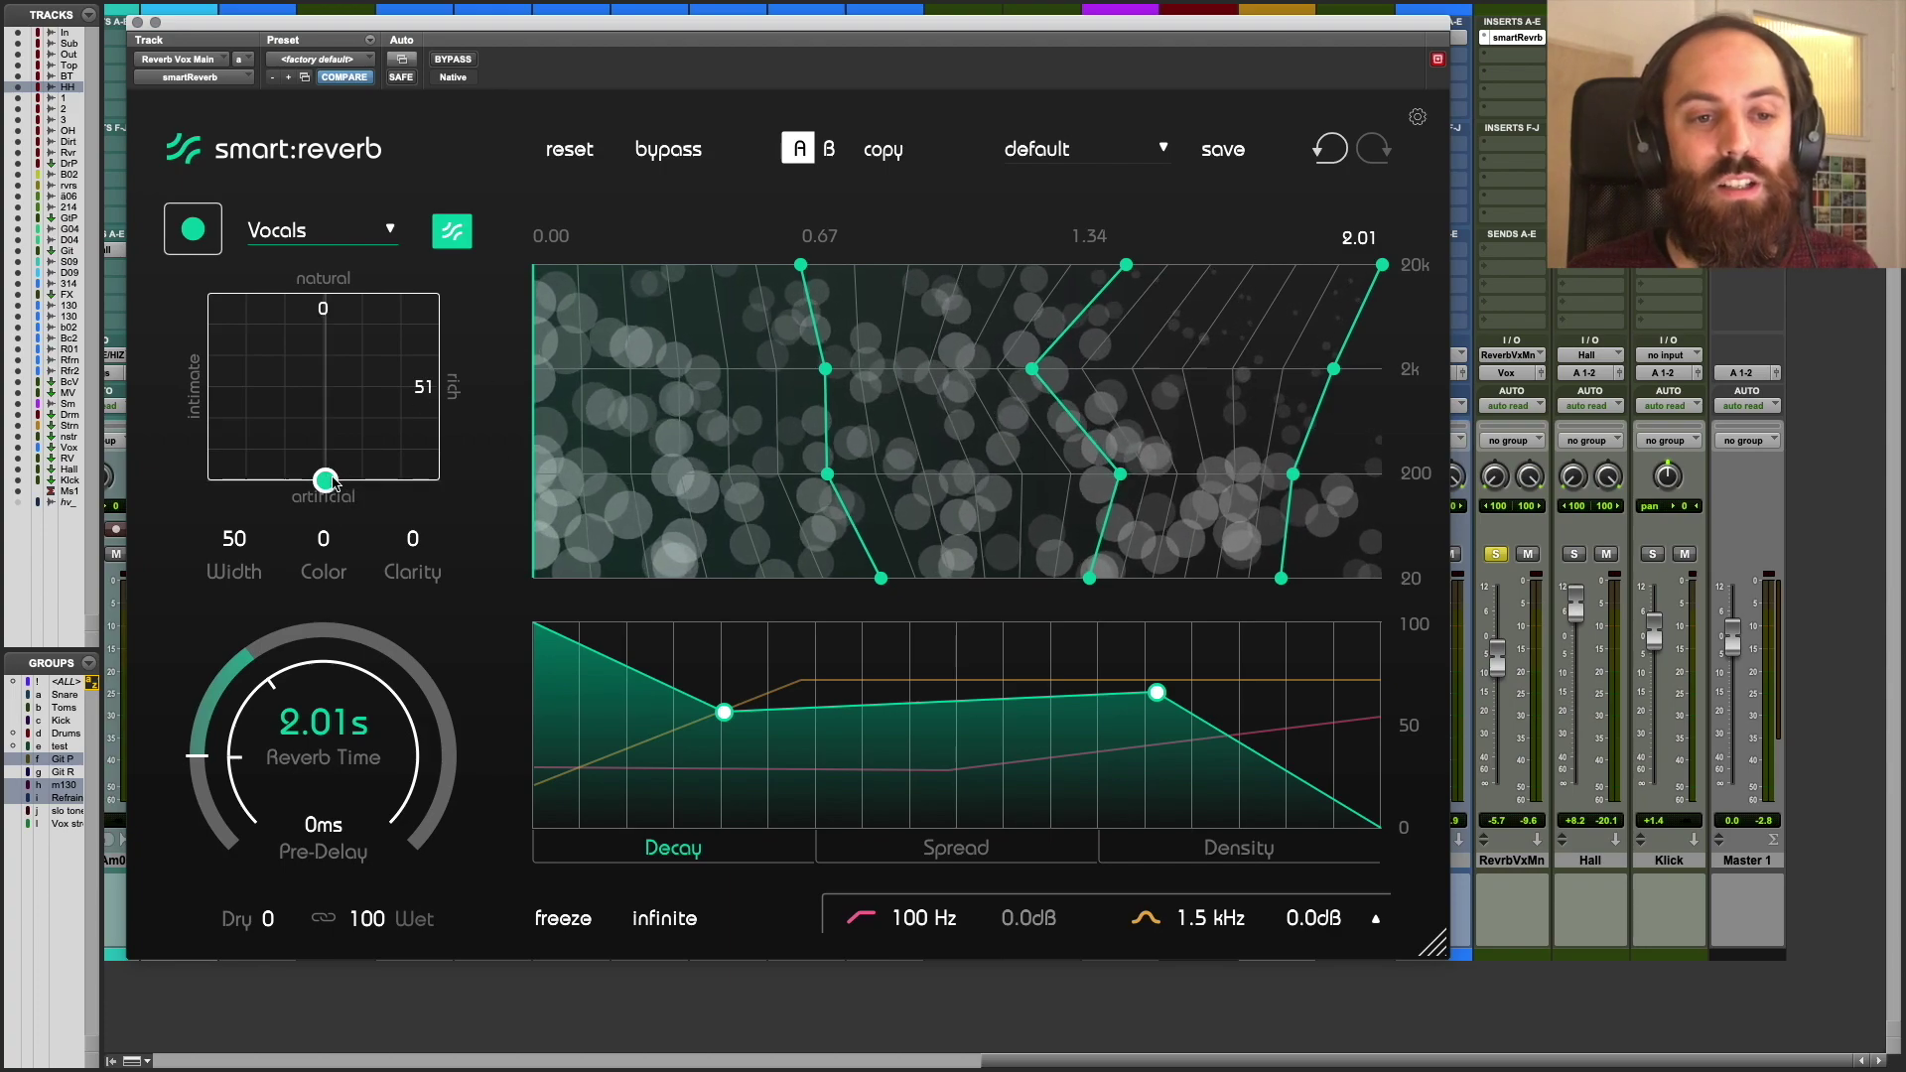
drag(330, 482, 321, 317)
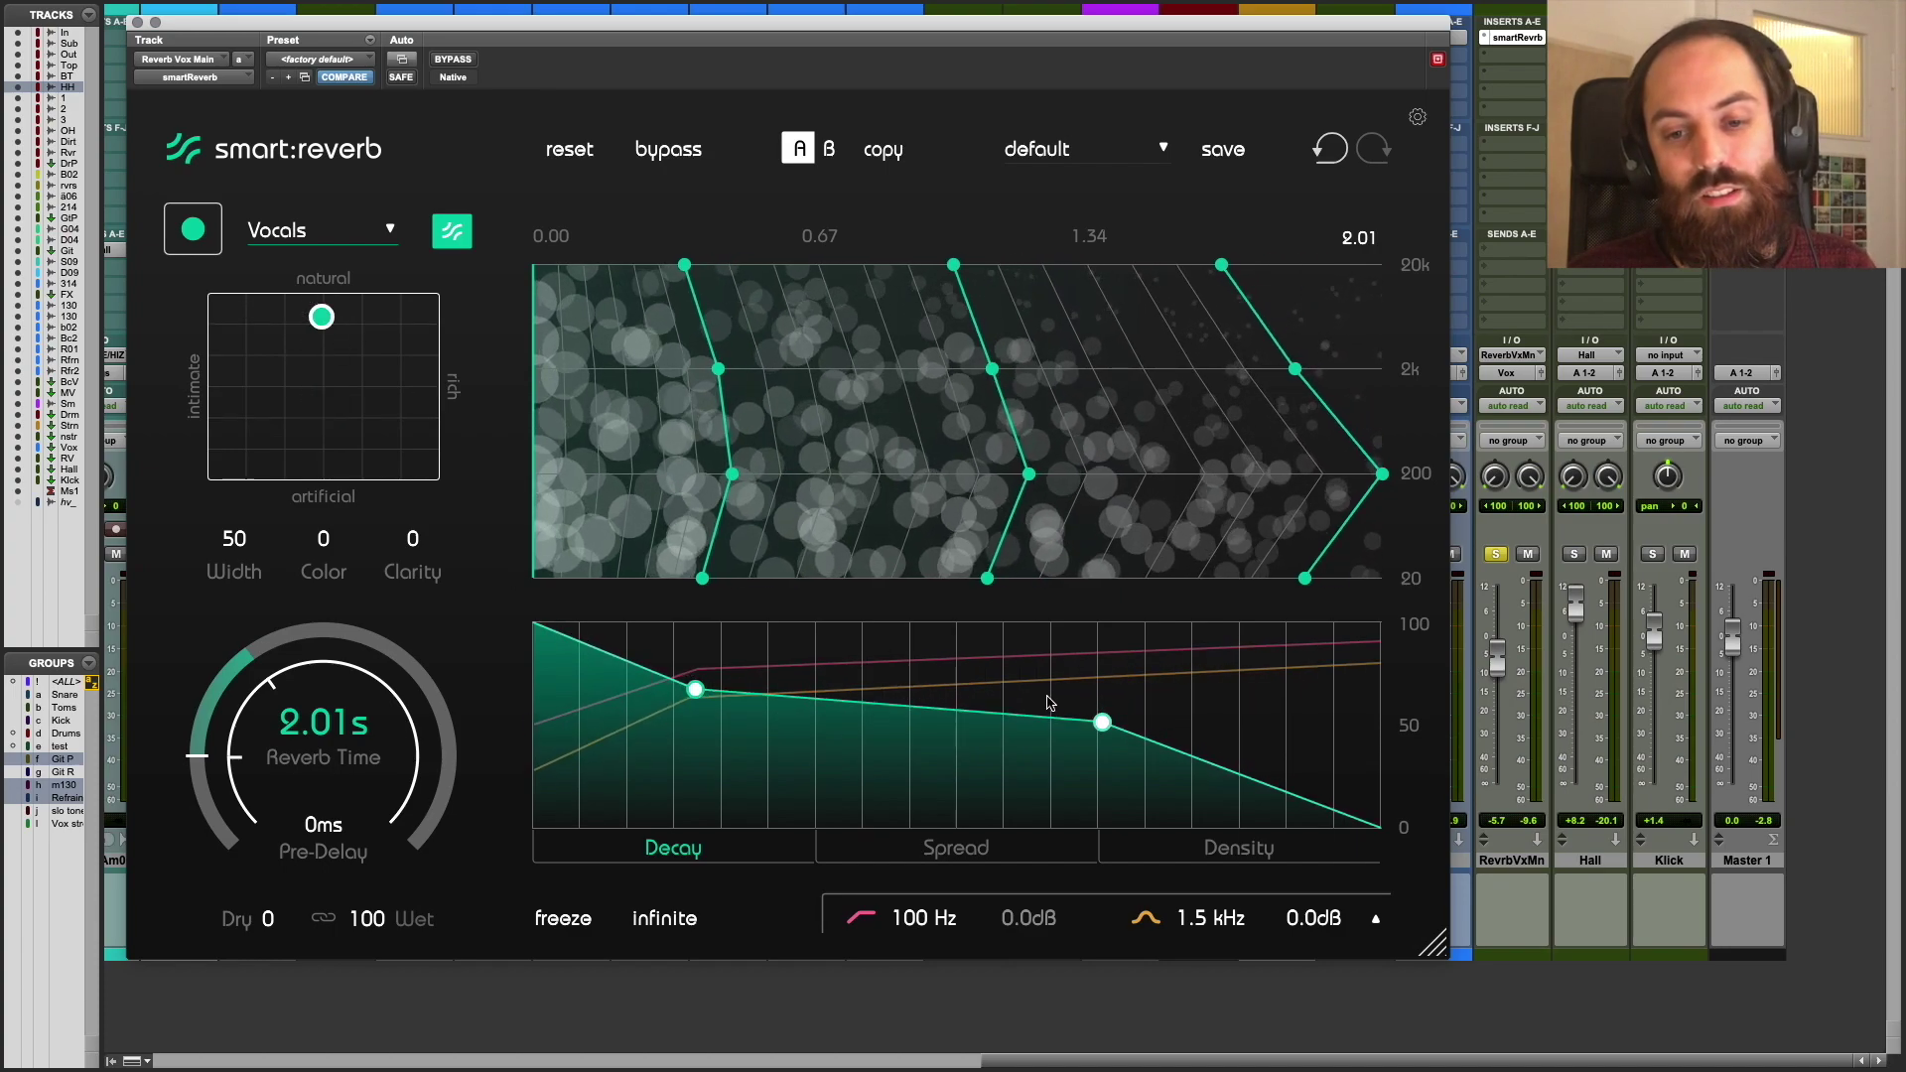
drag(320, 317, 320, 483)
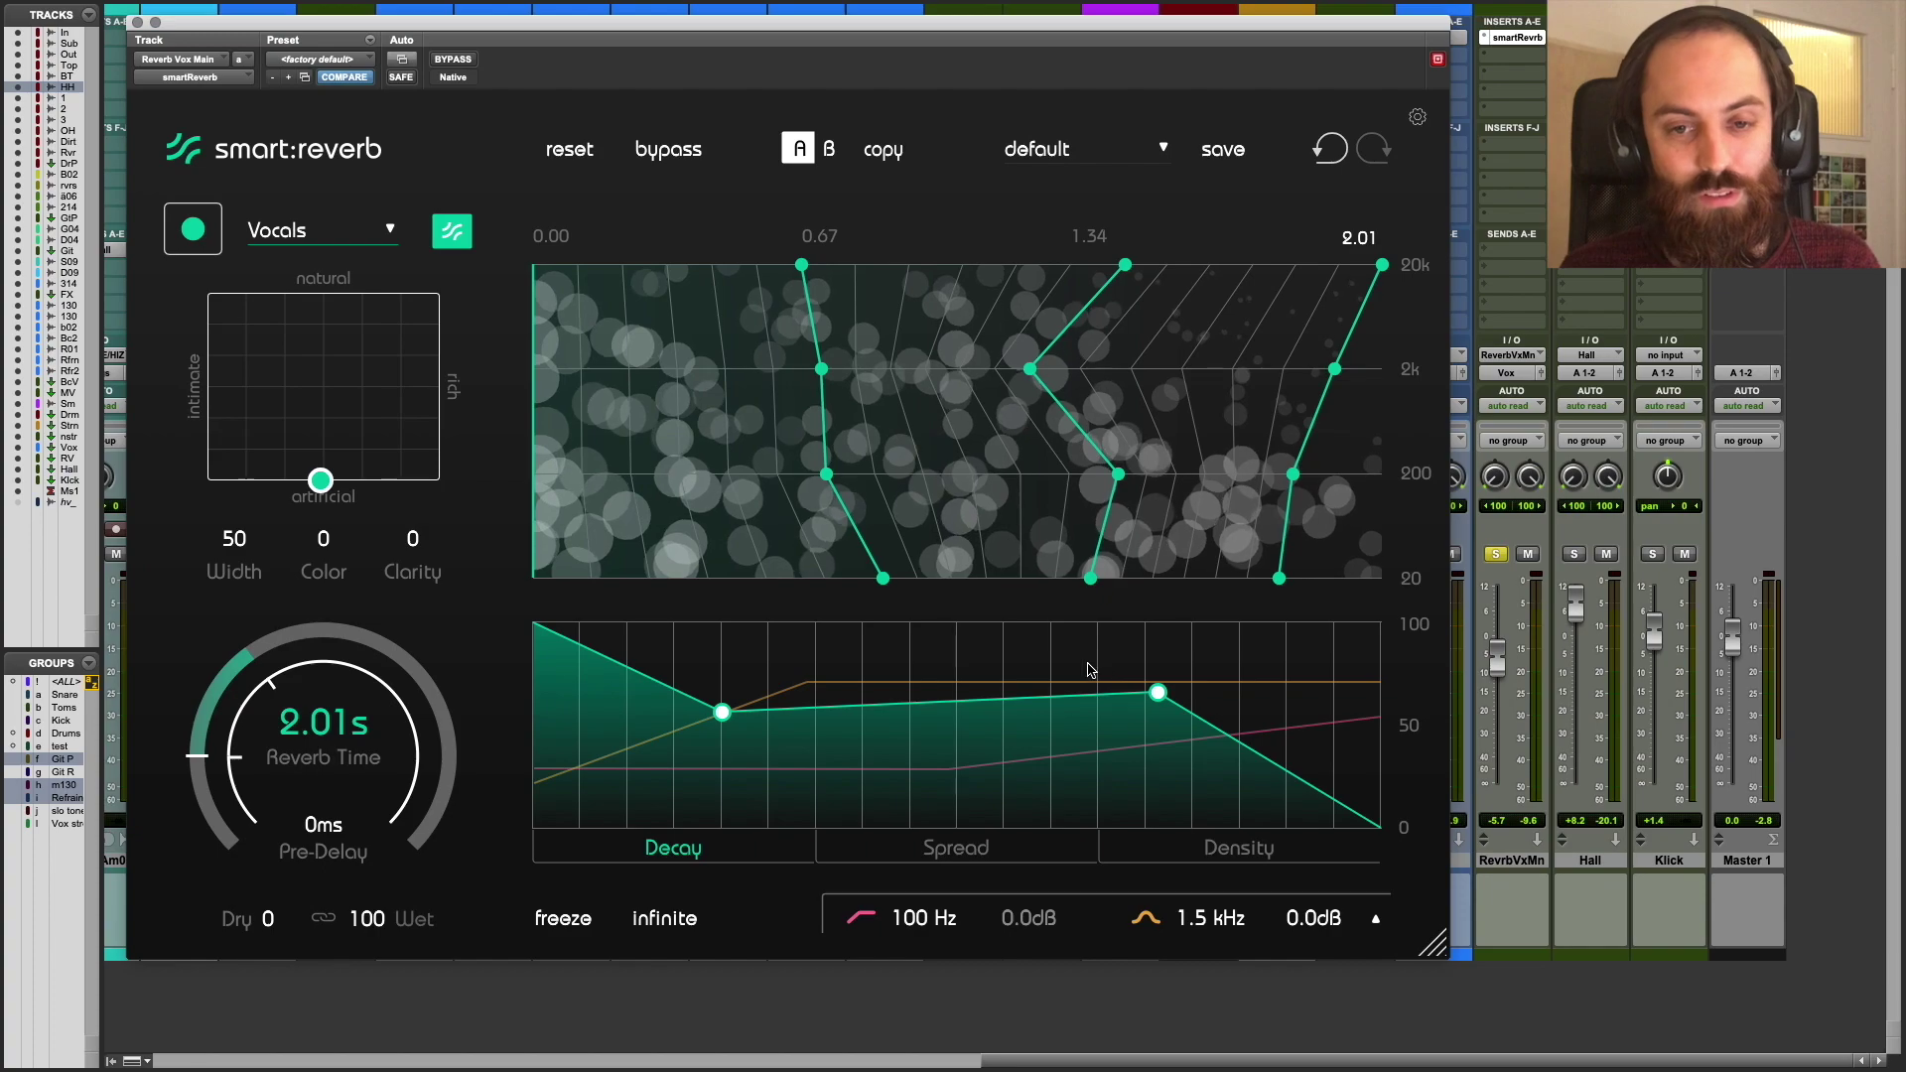
- Try the rich, intimate and artificial extremes of the reverb character during playback, and return it close to the centre
drag(319, 481, 462, 390)
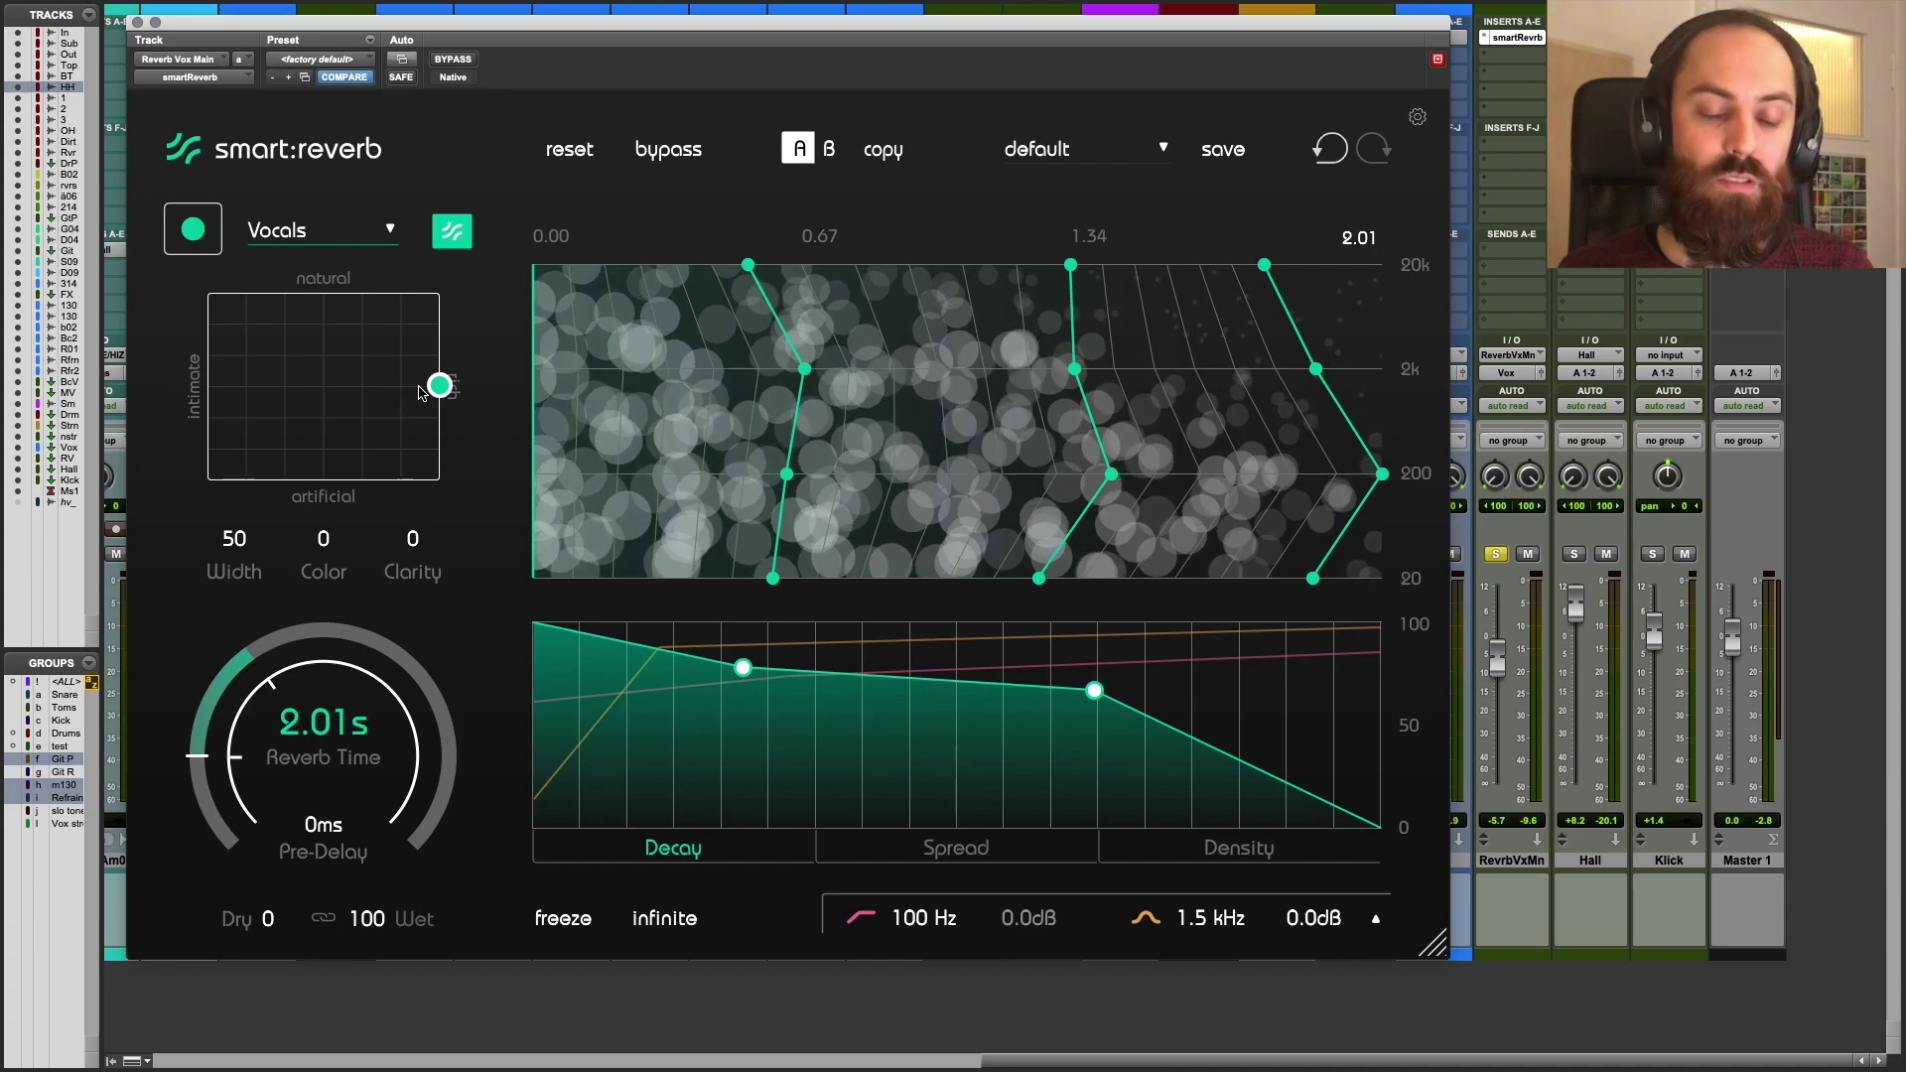
mouse_move(443, 389)
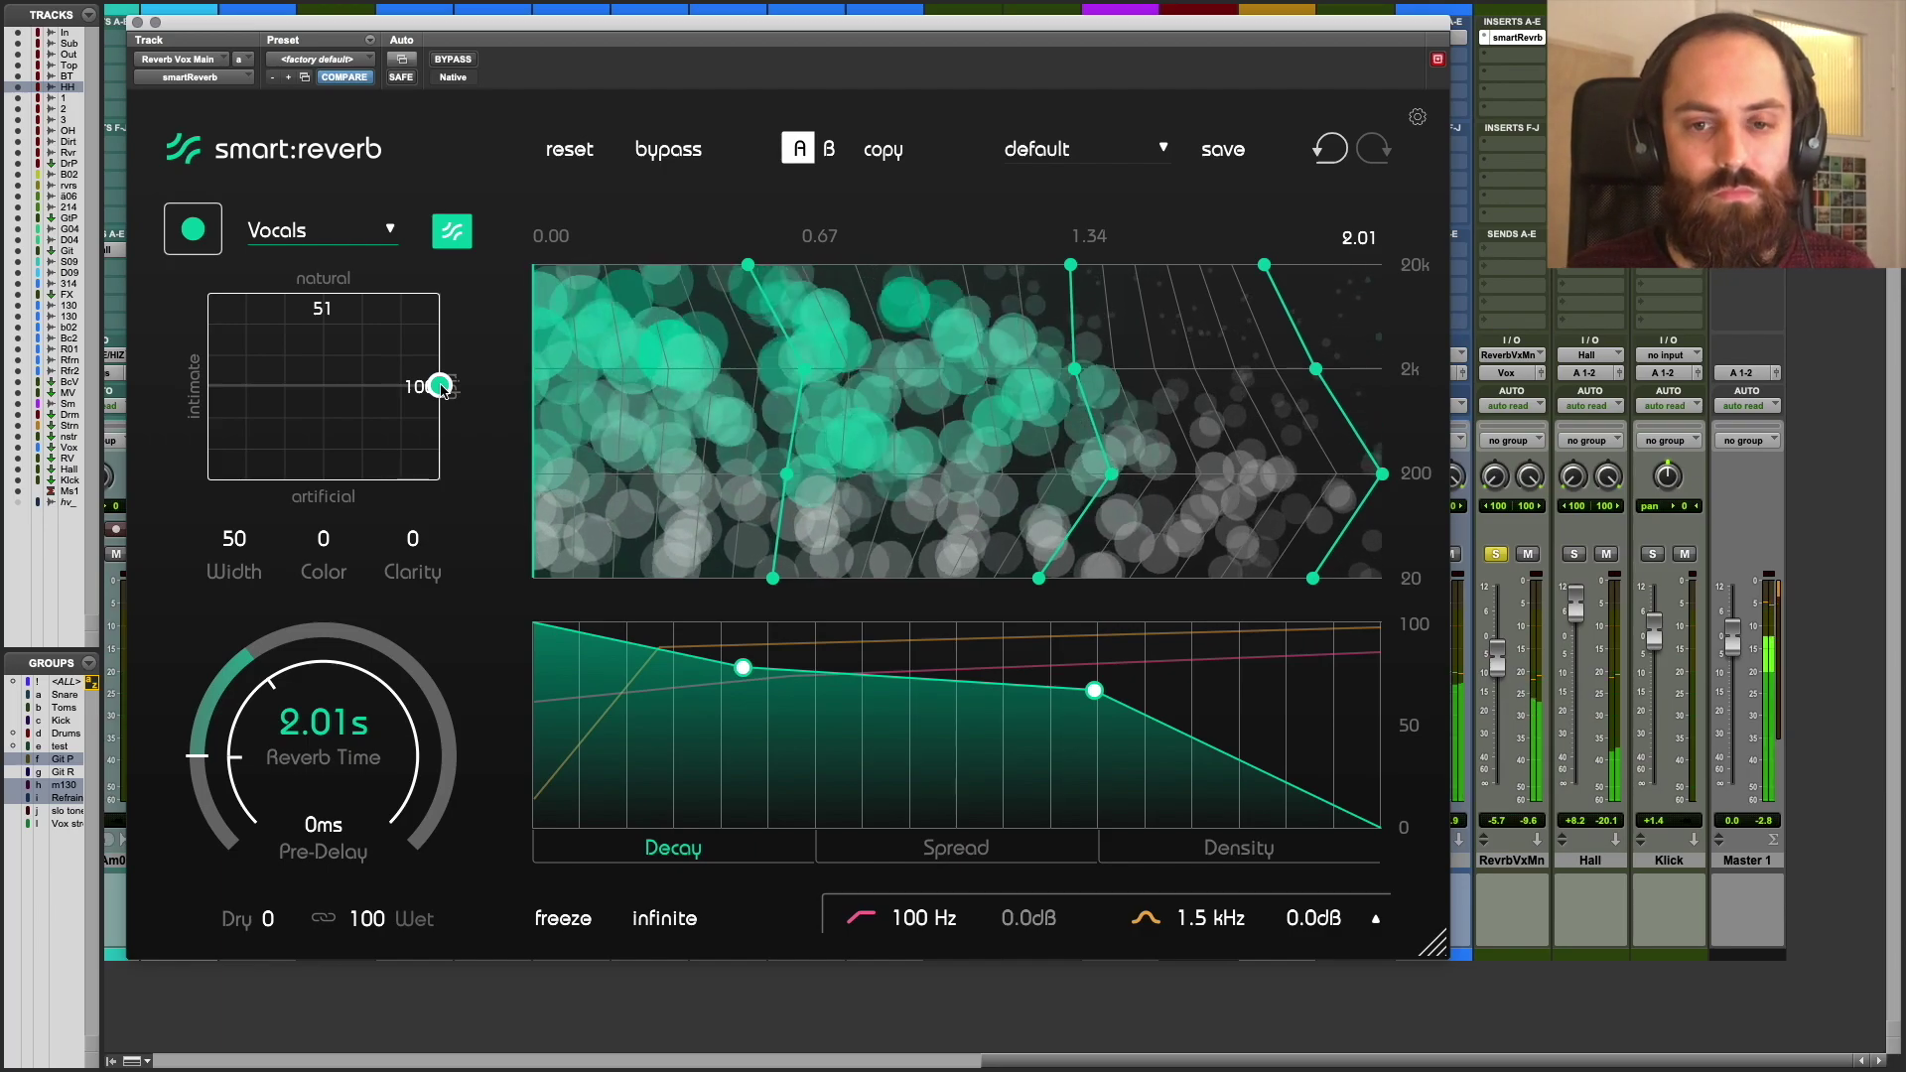
drag(443, 388, 203, 387)
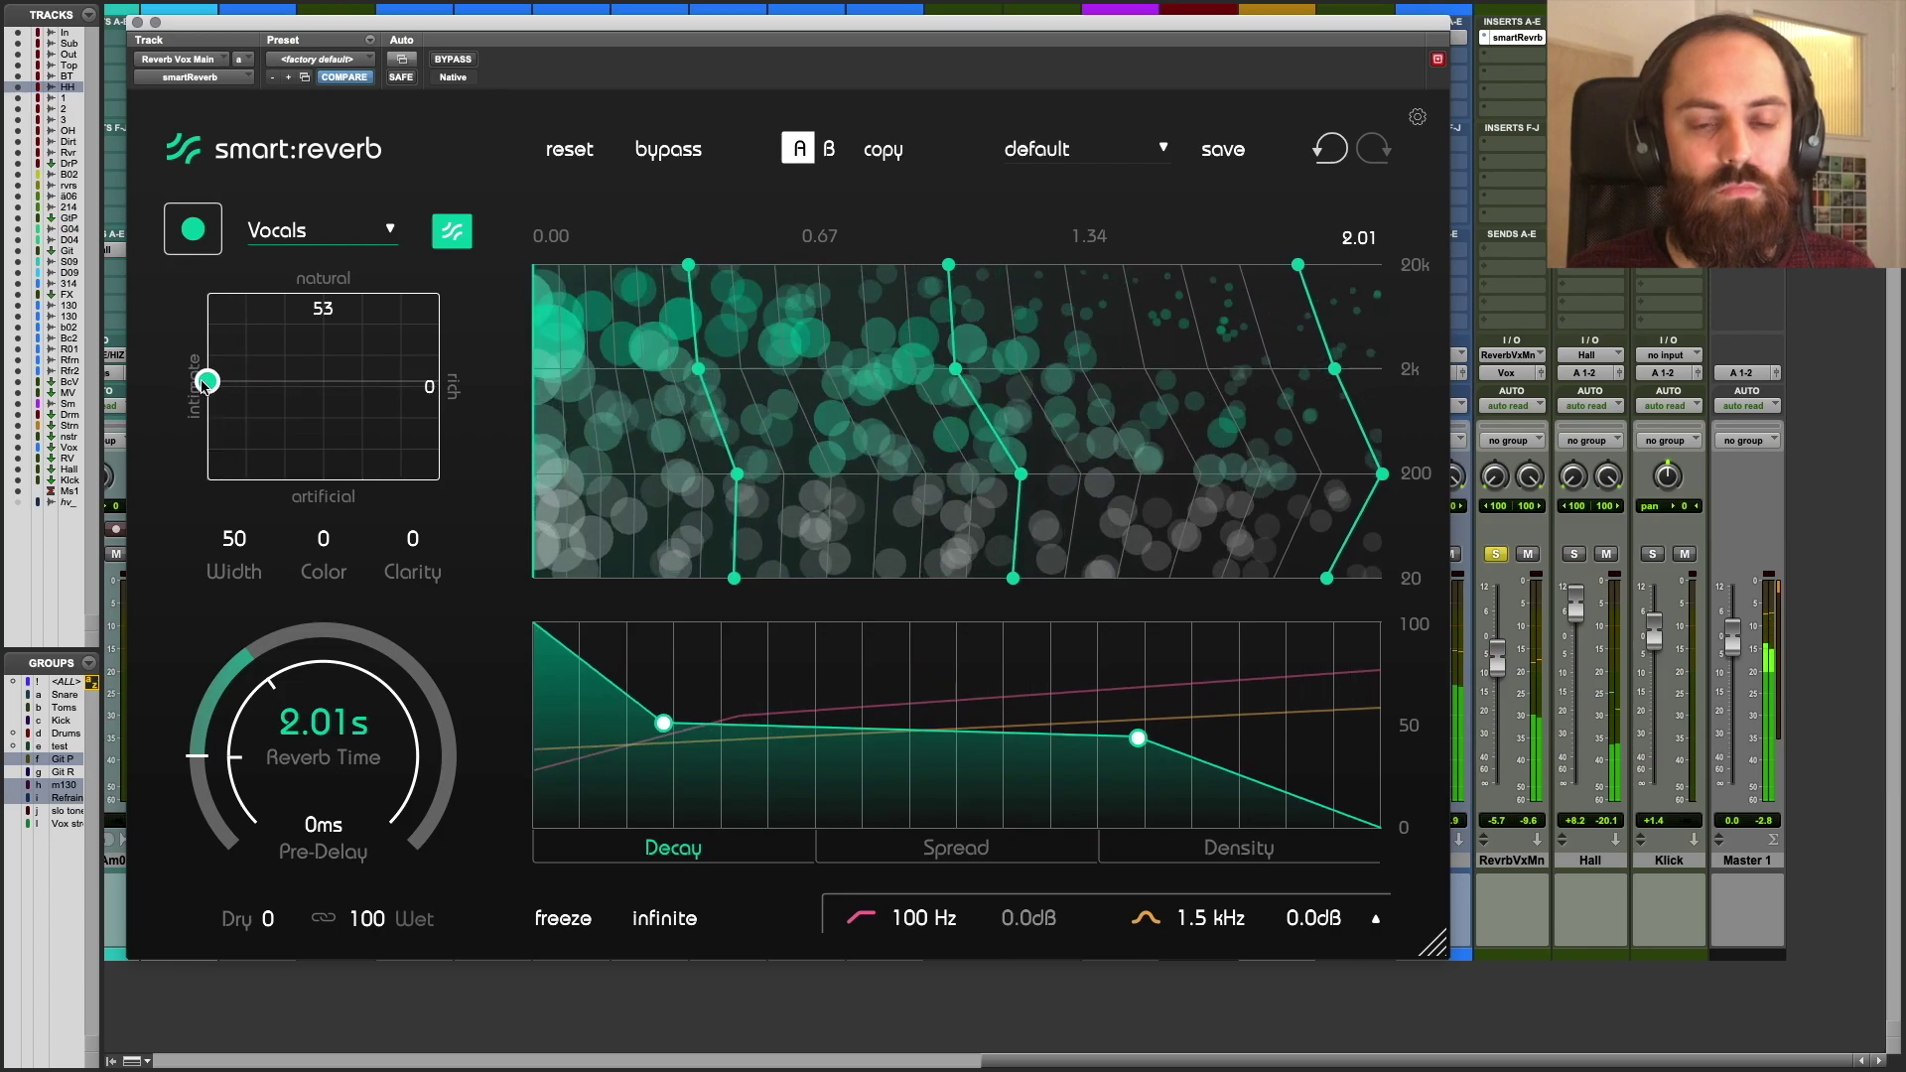
drag(204, 386, 322, 497)
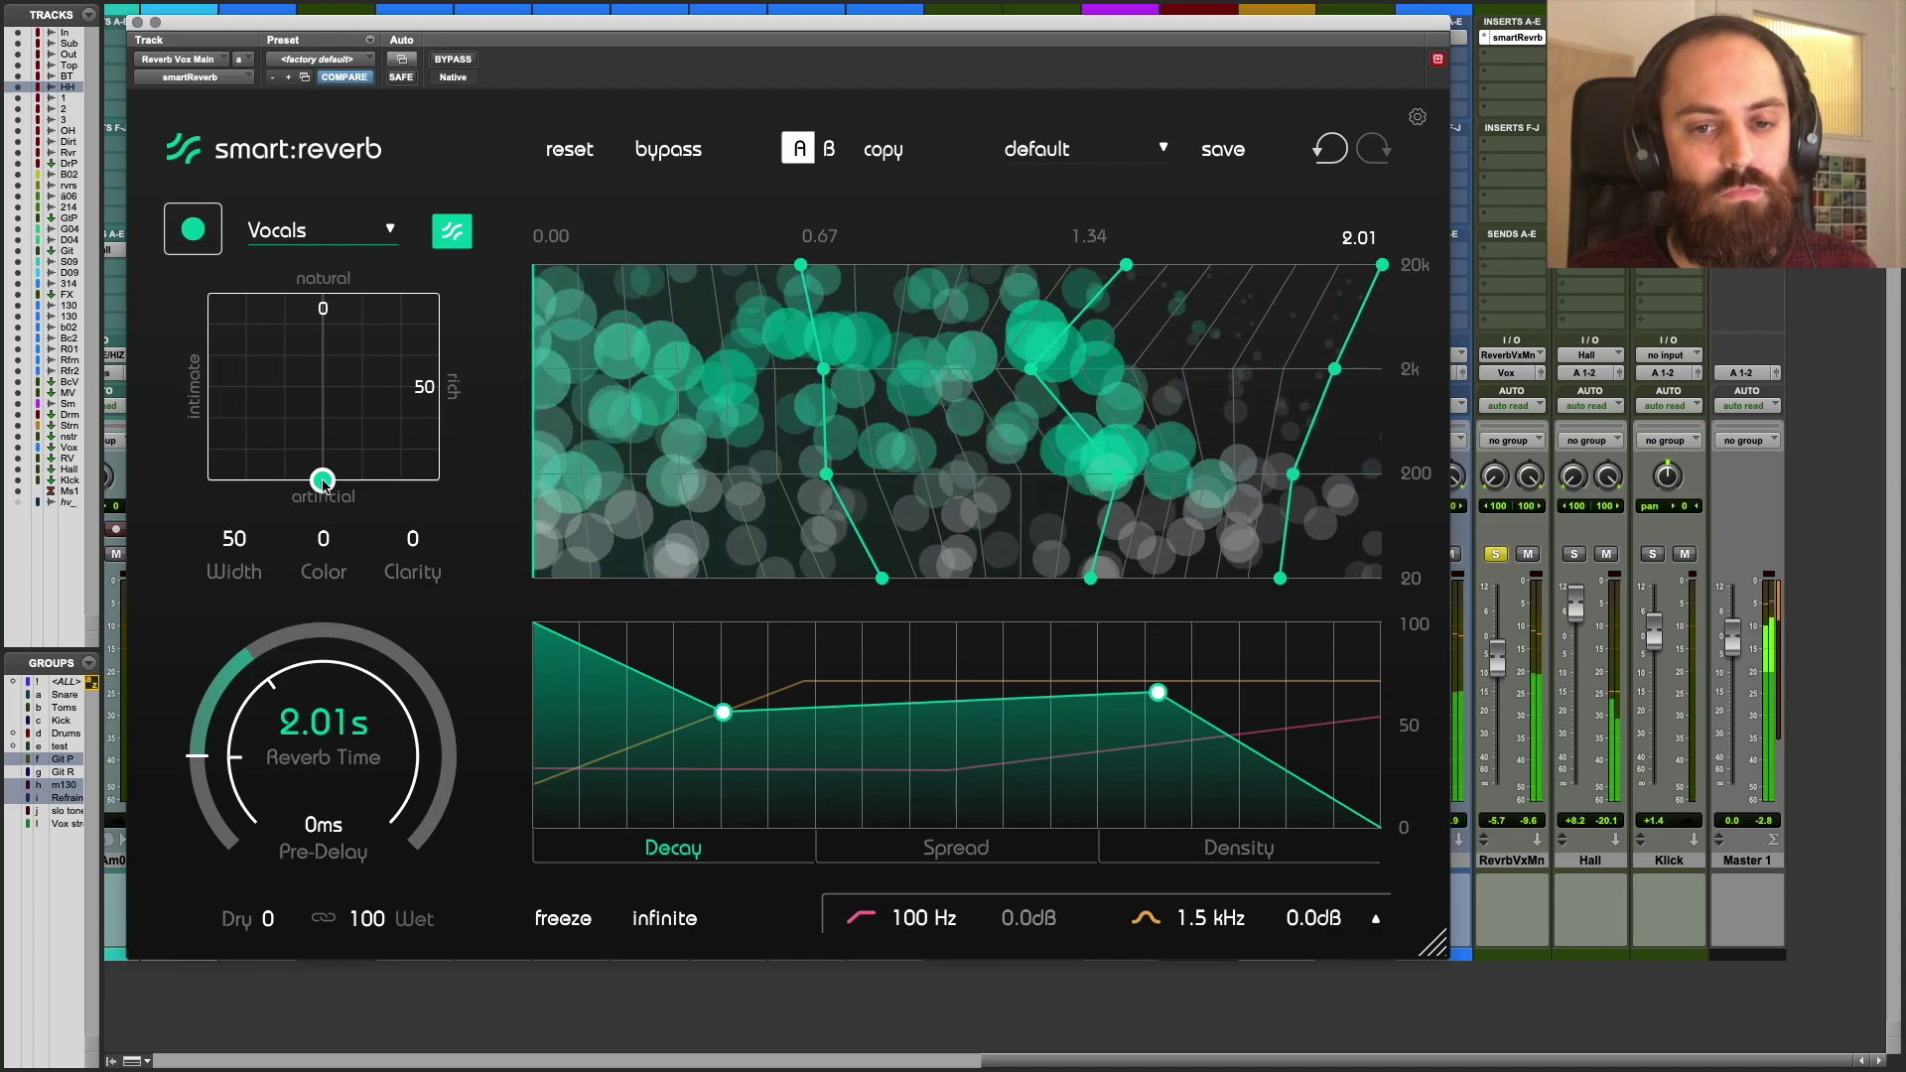
drag(322, 481, 325, 378)
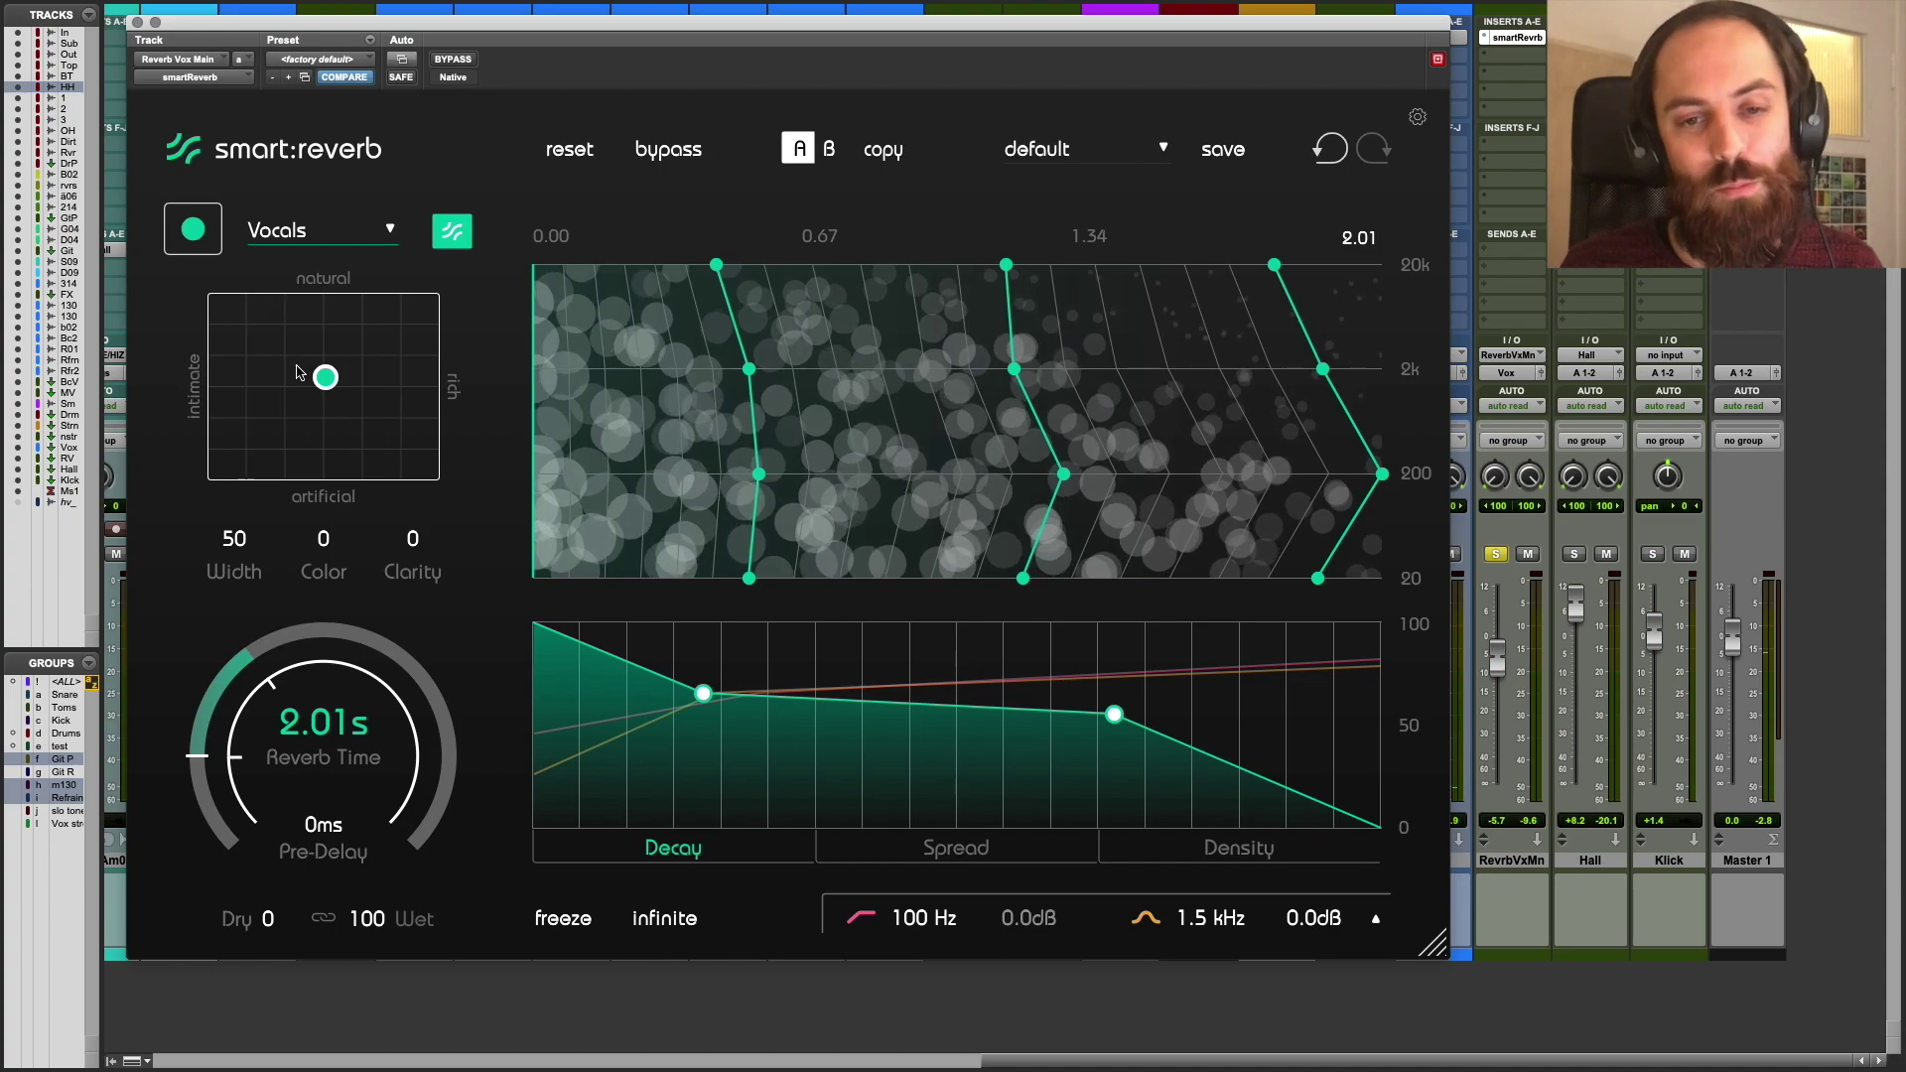
mouse_move(330, 383)
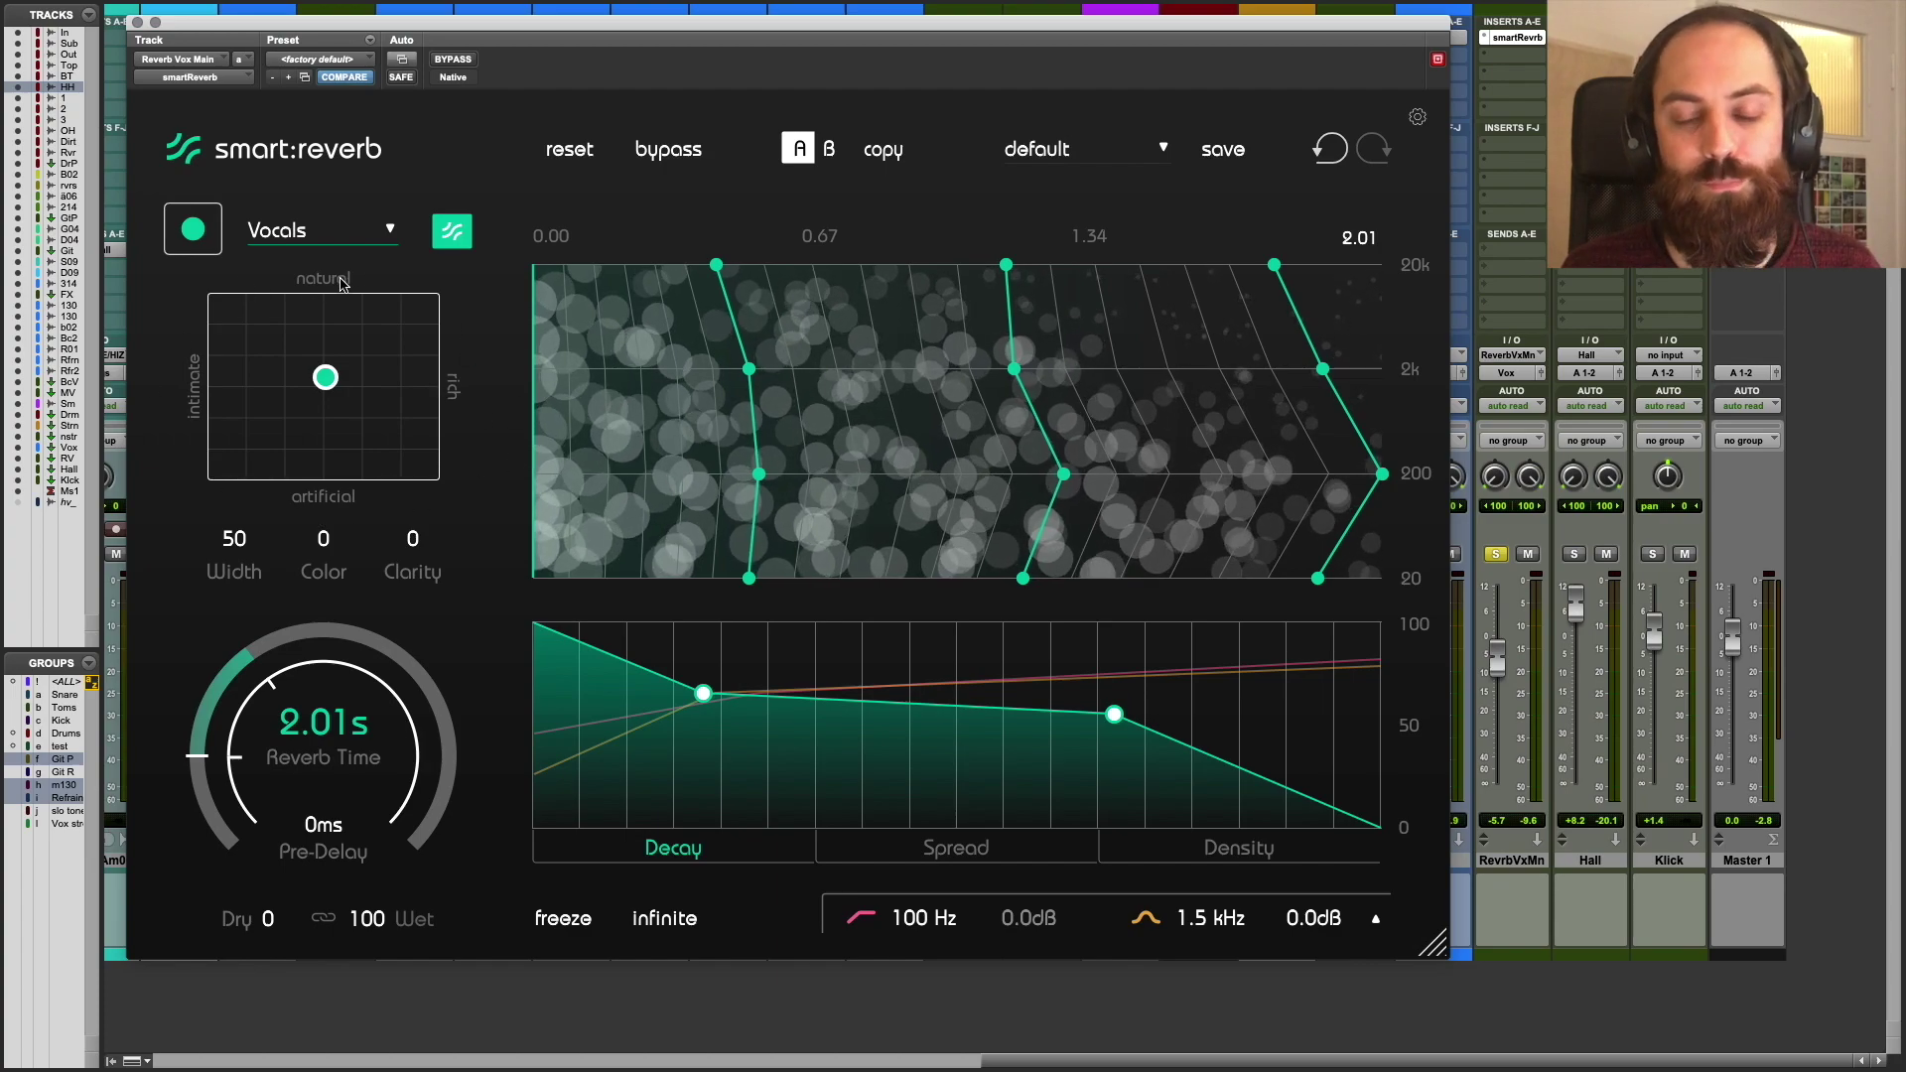
- Reshape the decay's time-frequency lines, moving the first to about 0.67 s at 200 Hz and the second to about 1.34 s at 2 kHz
drag(723, 273, 778, 275)
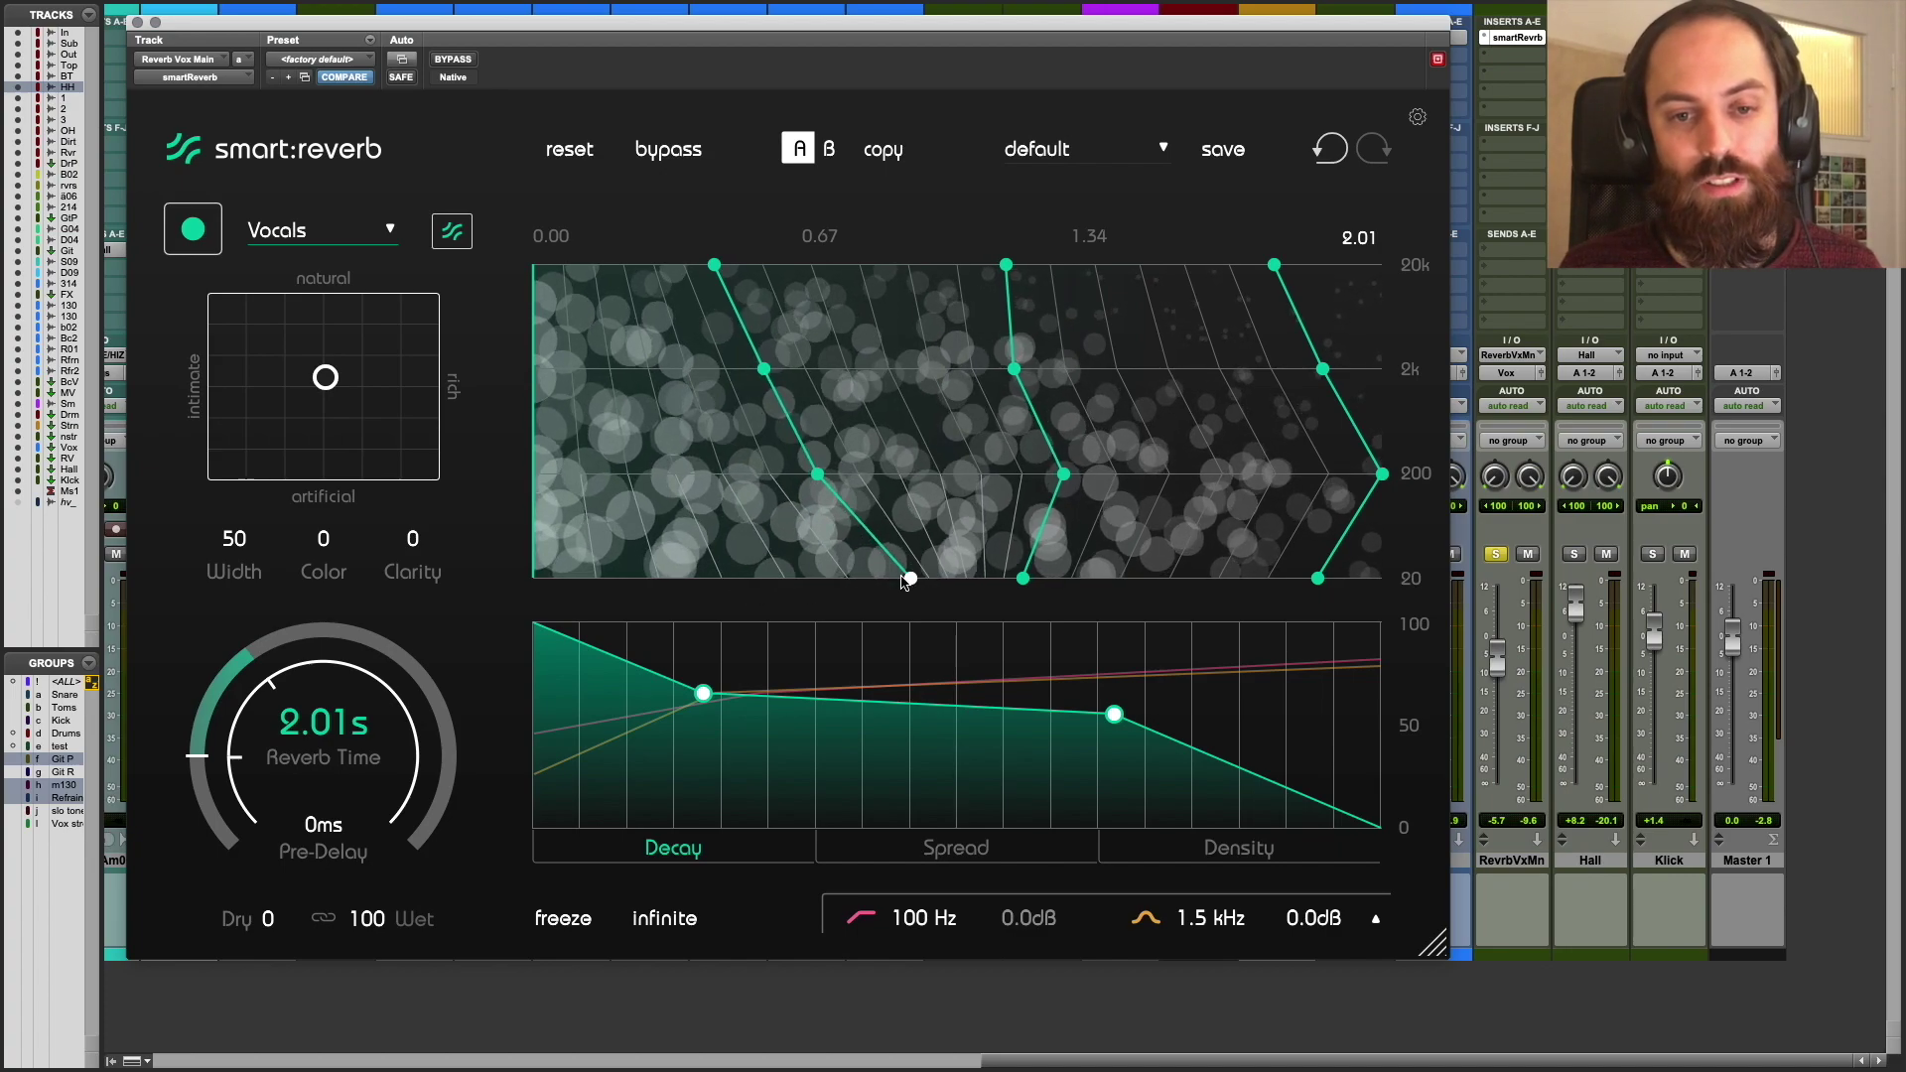
mouse_move(326, 379)
mouse_down()
mouse_move(298, 370)
mouse_move(323, 366)
mouse_move(319, 386)
mouse_up()
click(1330, 150)
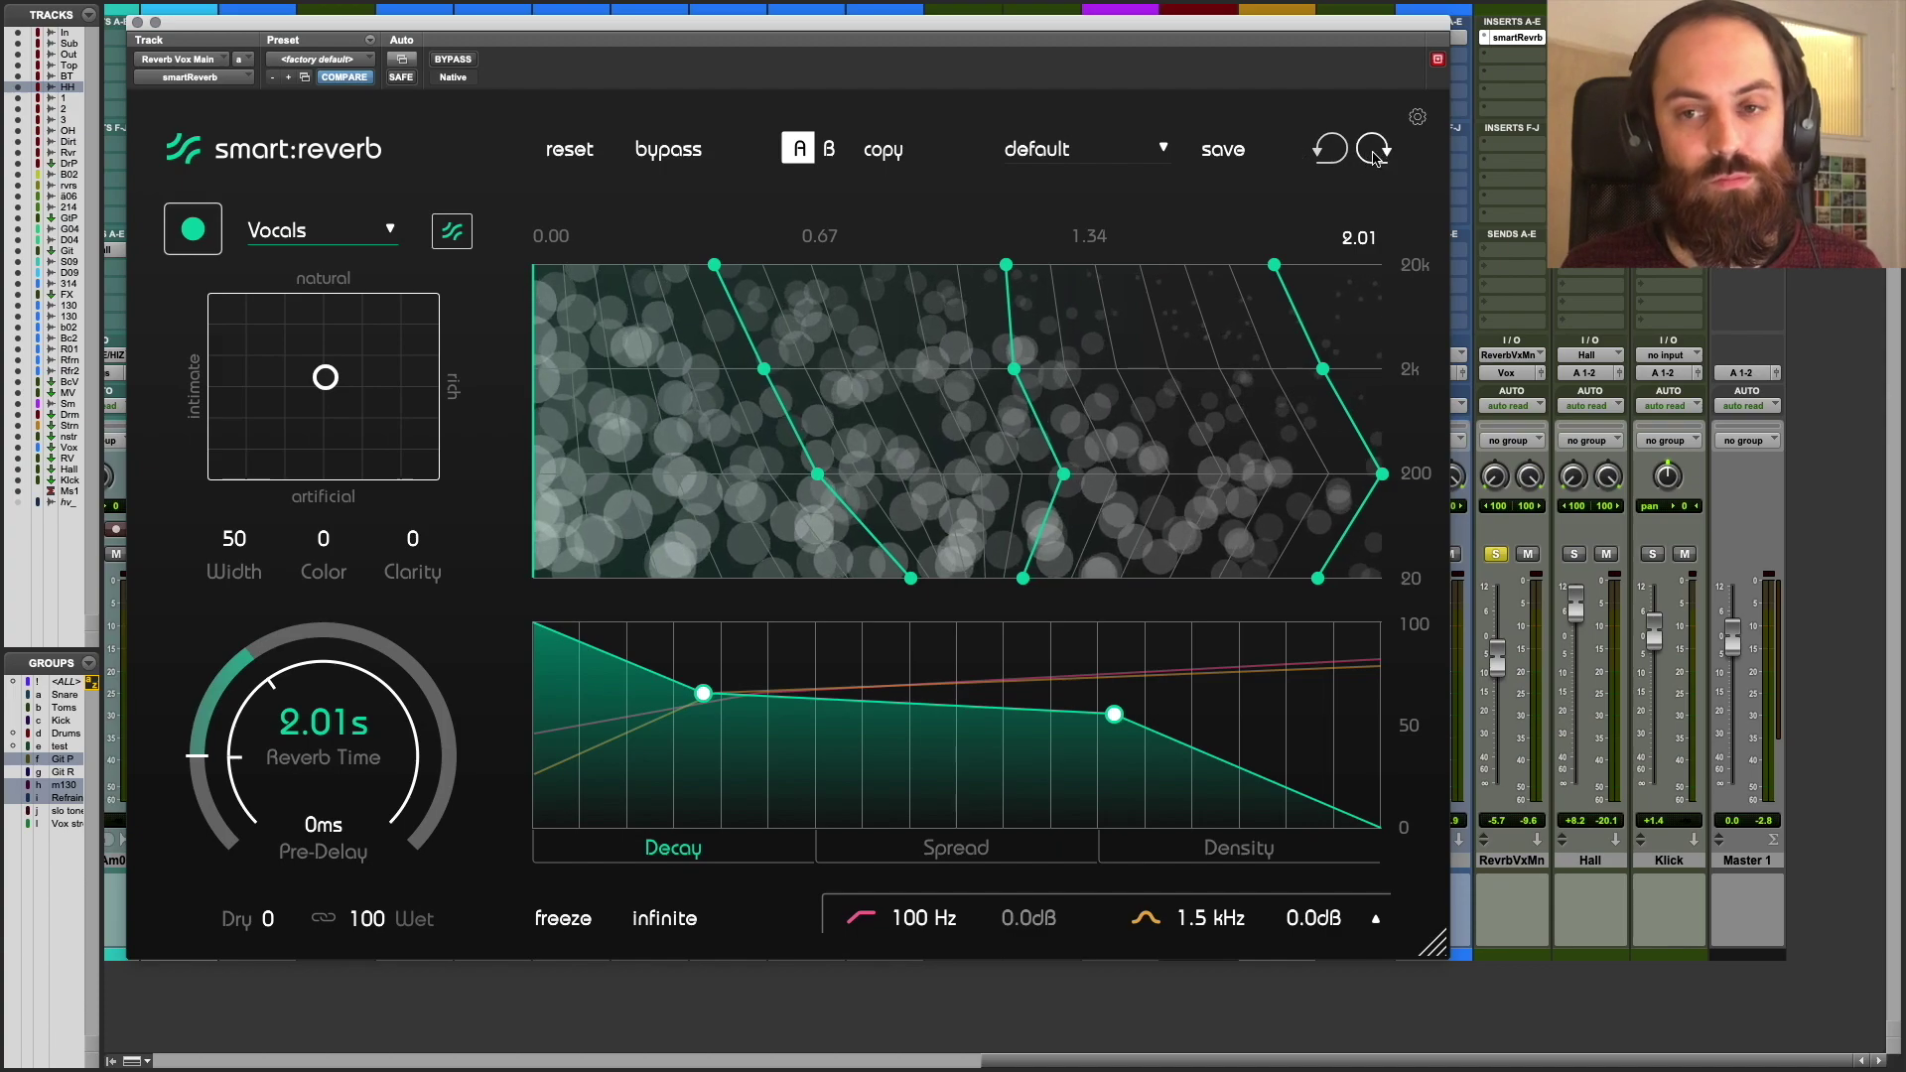
drag(913, 581, 900, 580)
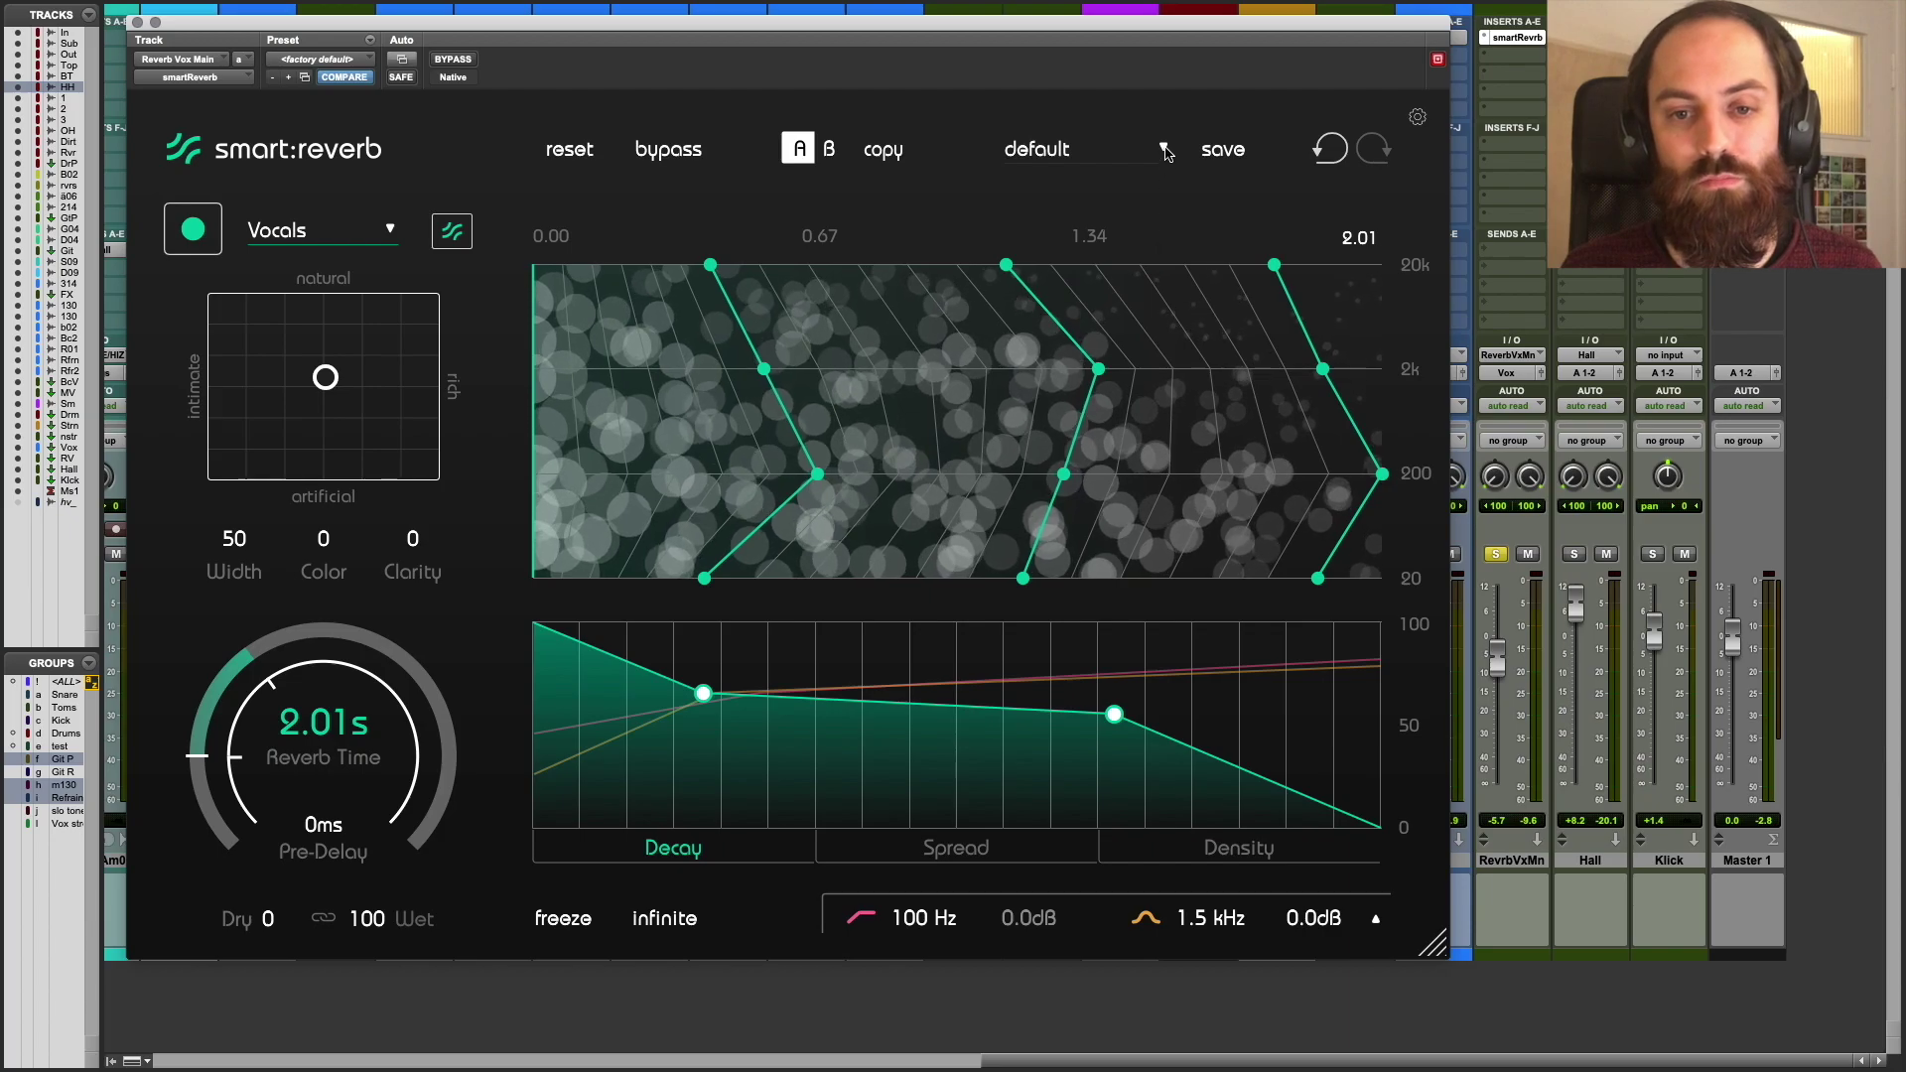
- Load the crazy vocal preset and, from 2 kHz up, move its third decay line to about 3.8 s and its second to about 0.8 s
click(1167, 151)
click(1085, 210)
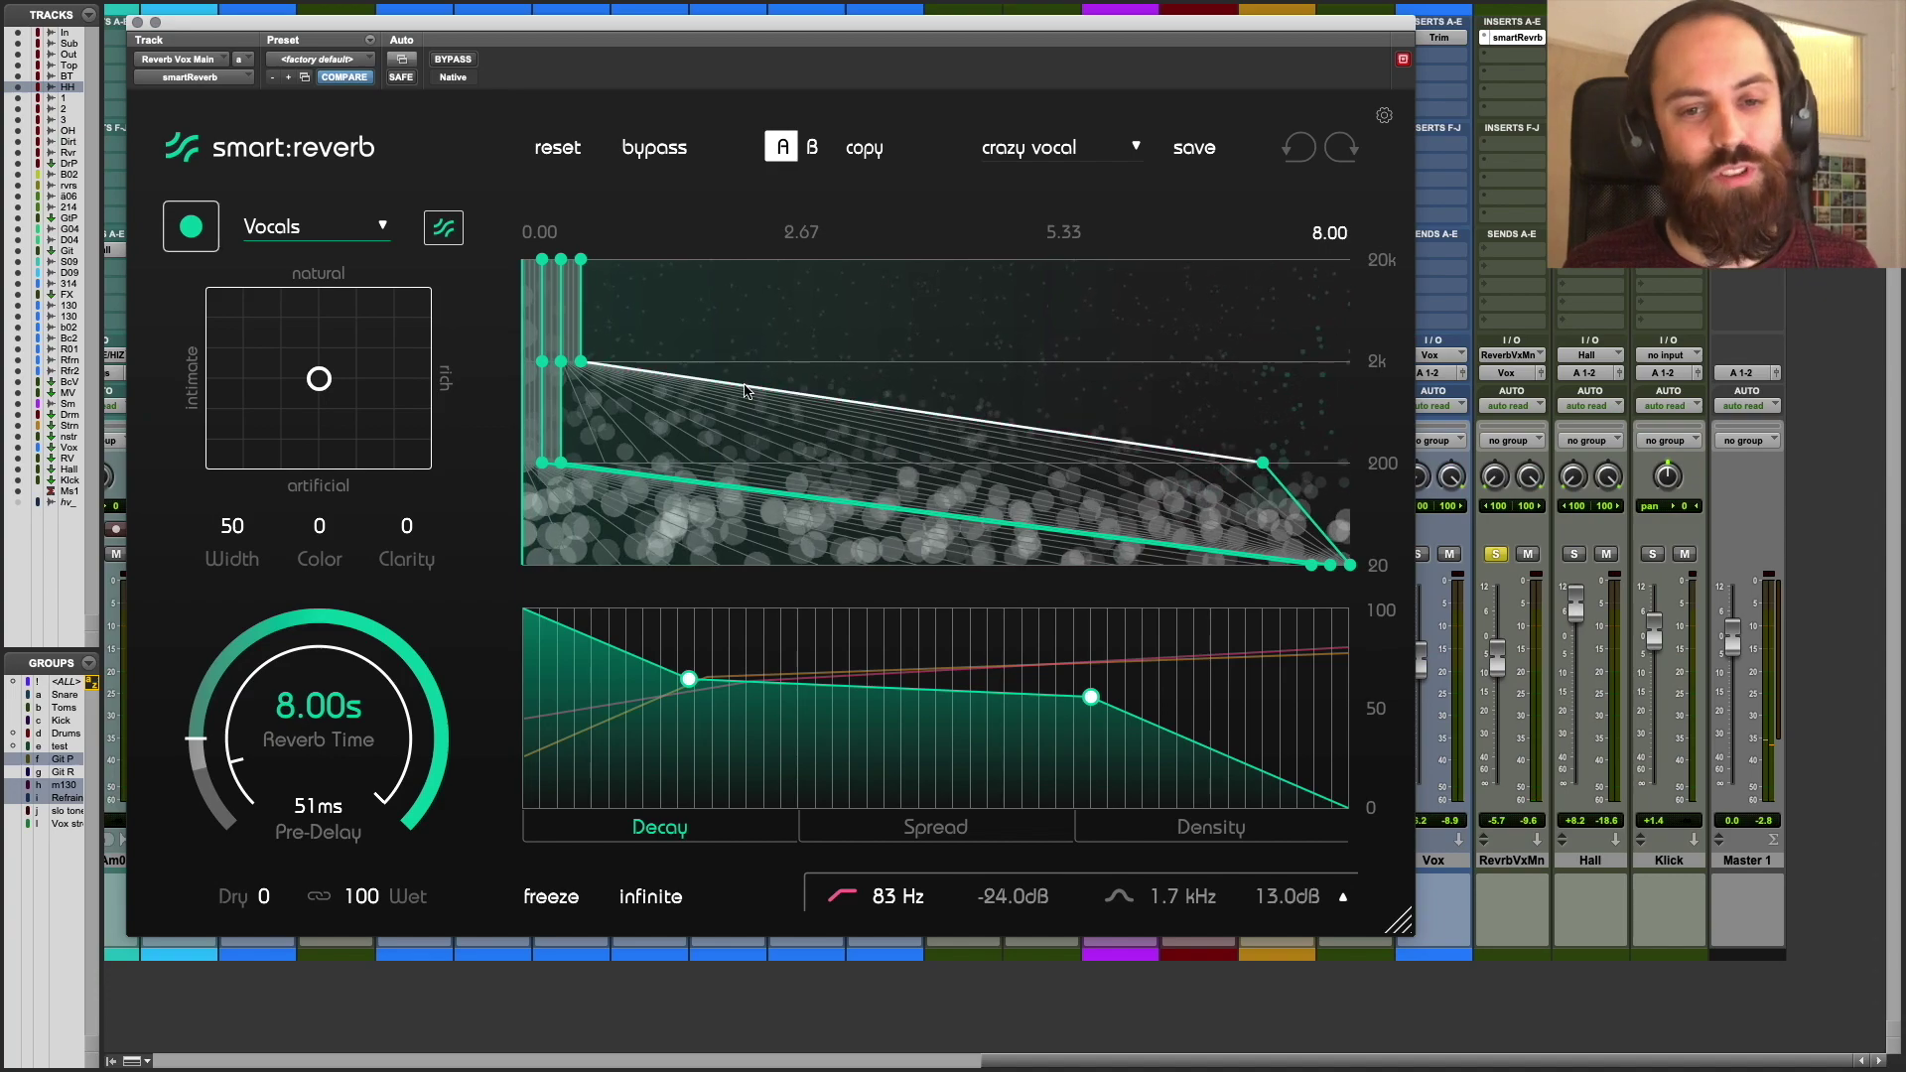
drag(642, 335, 912, 348)
drag(559, 333, 625, 366)
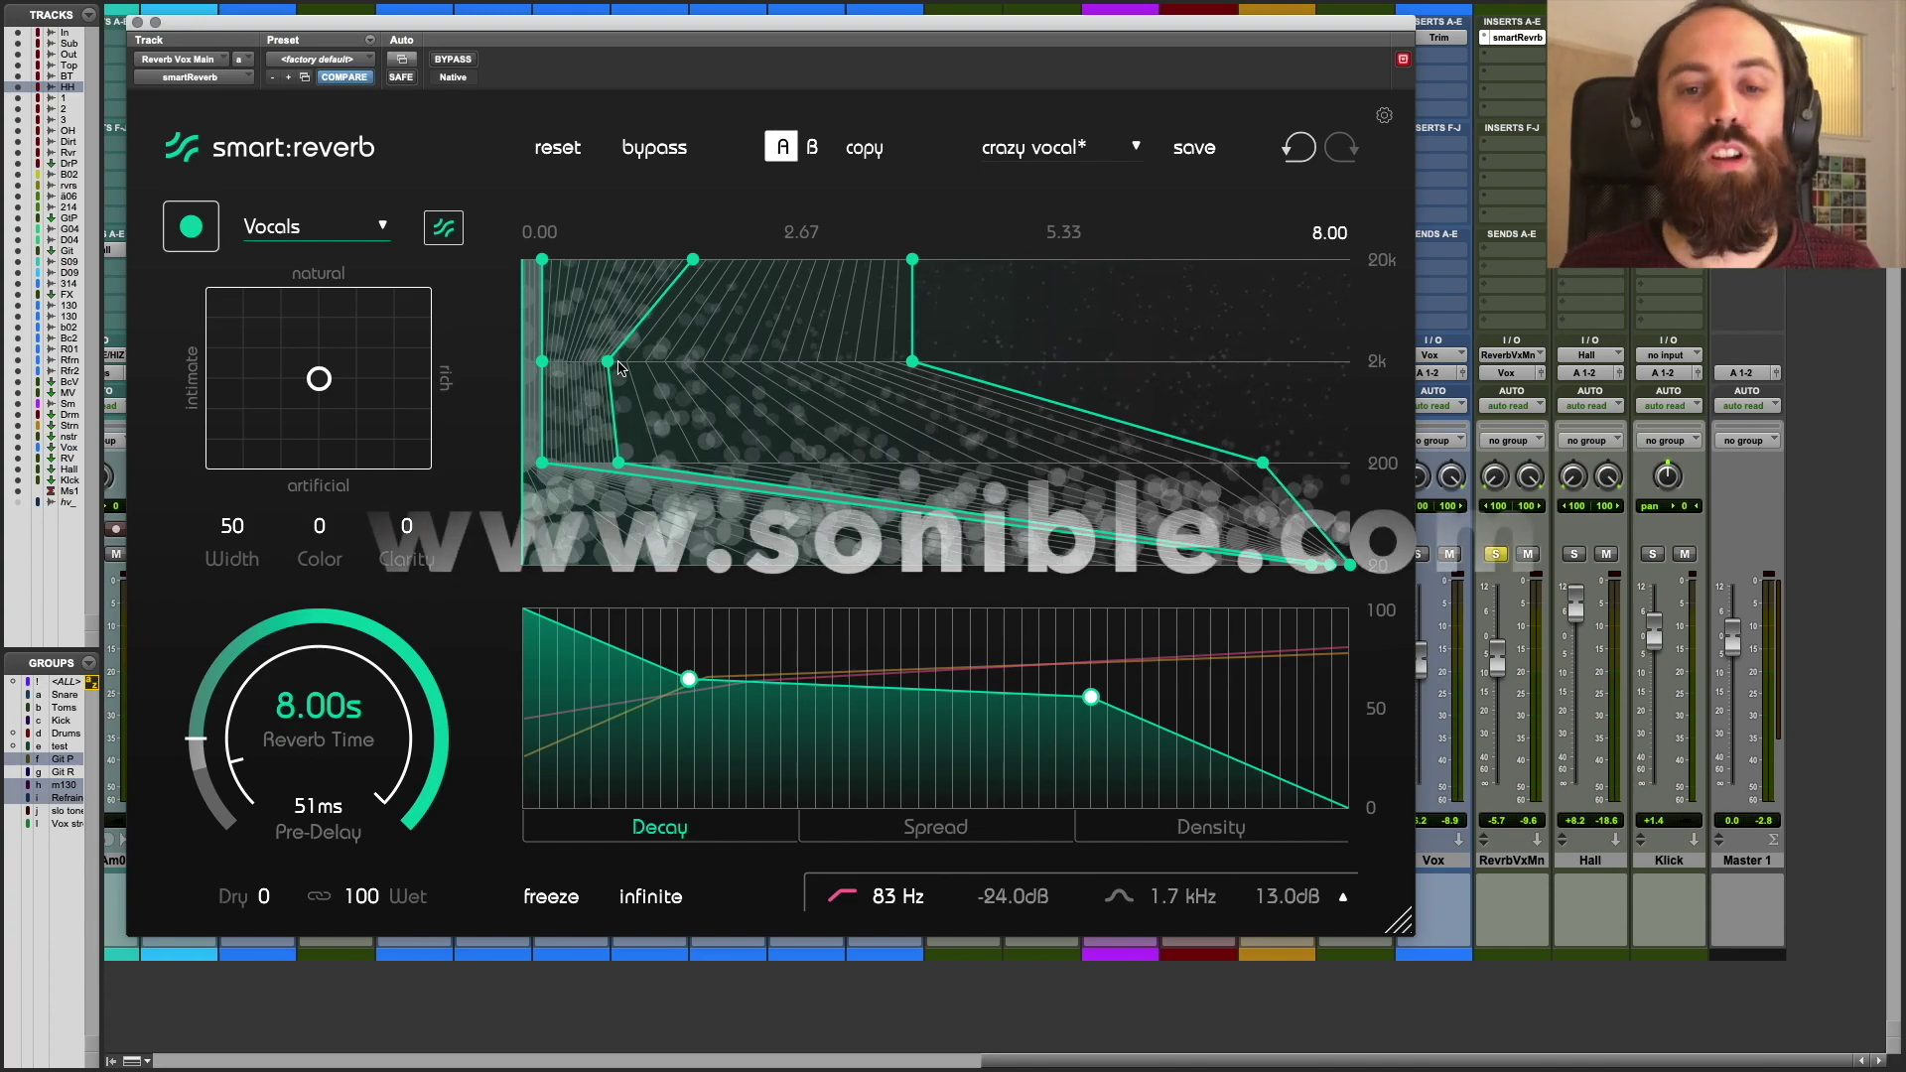
drag(693, 260, 599, 261)
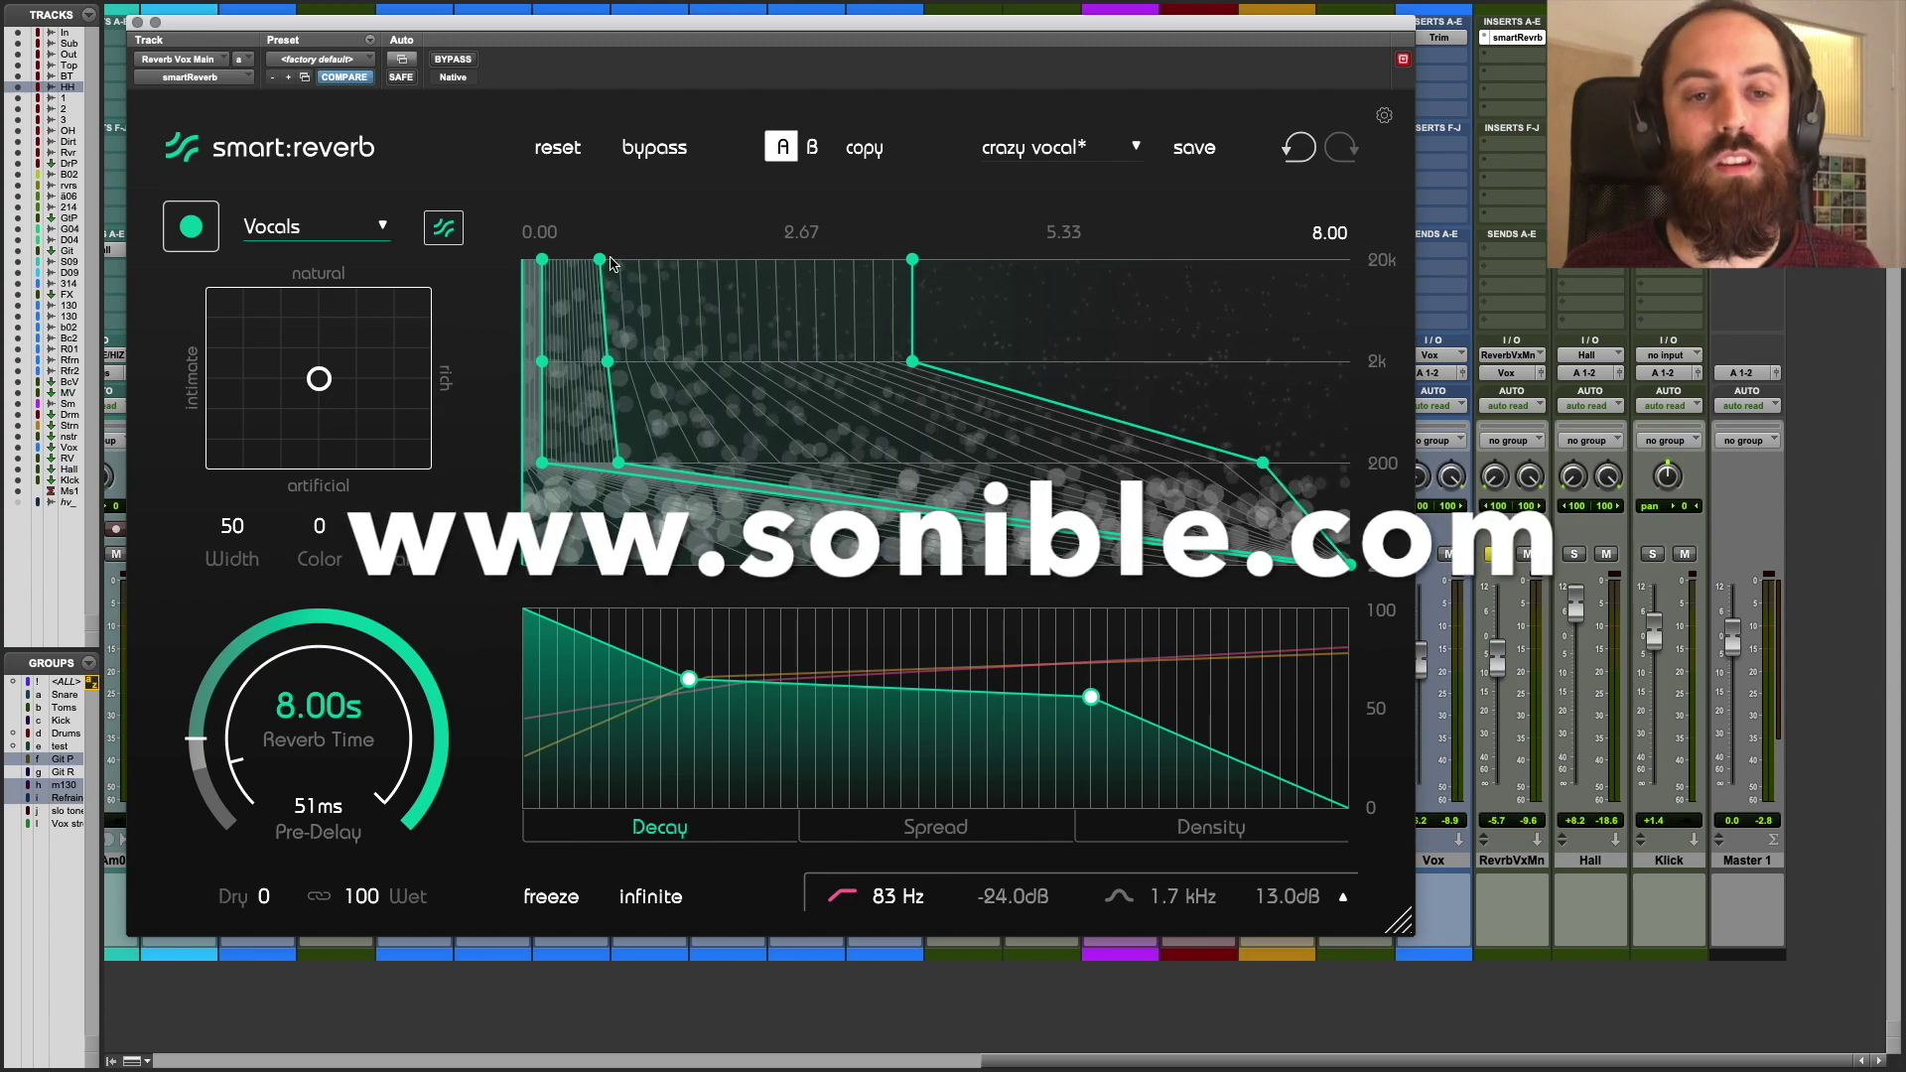